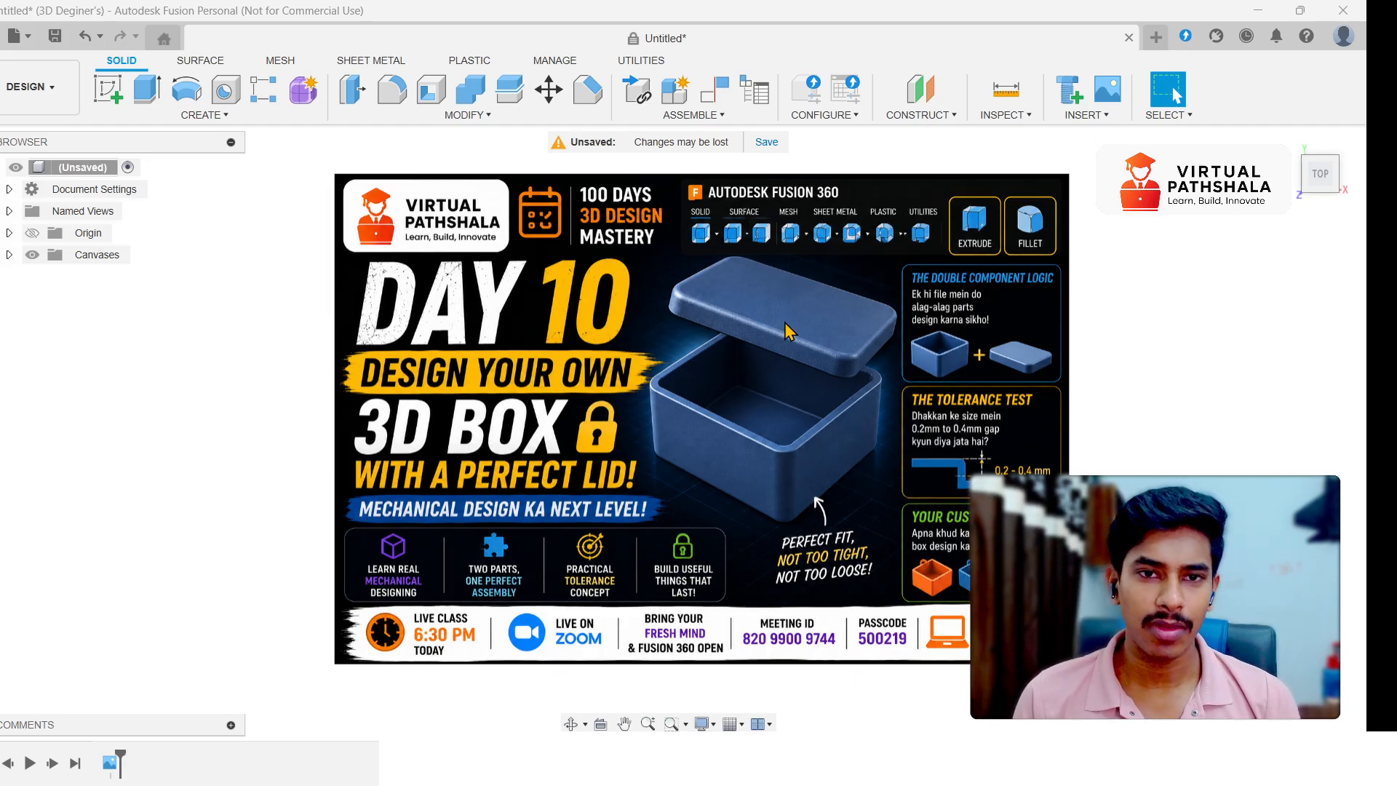
scroll(924, 302, "up", 5)
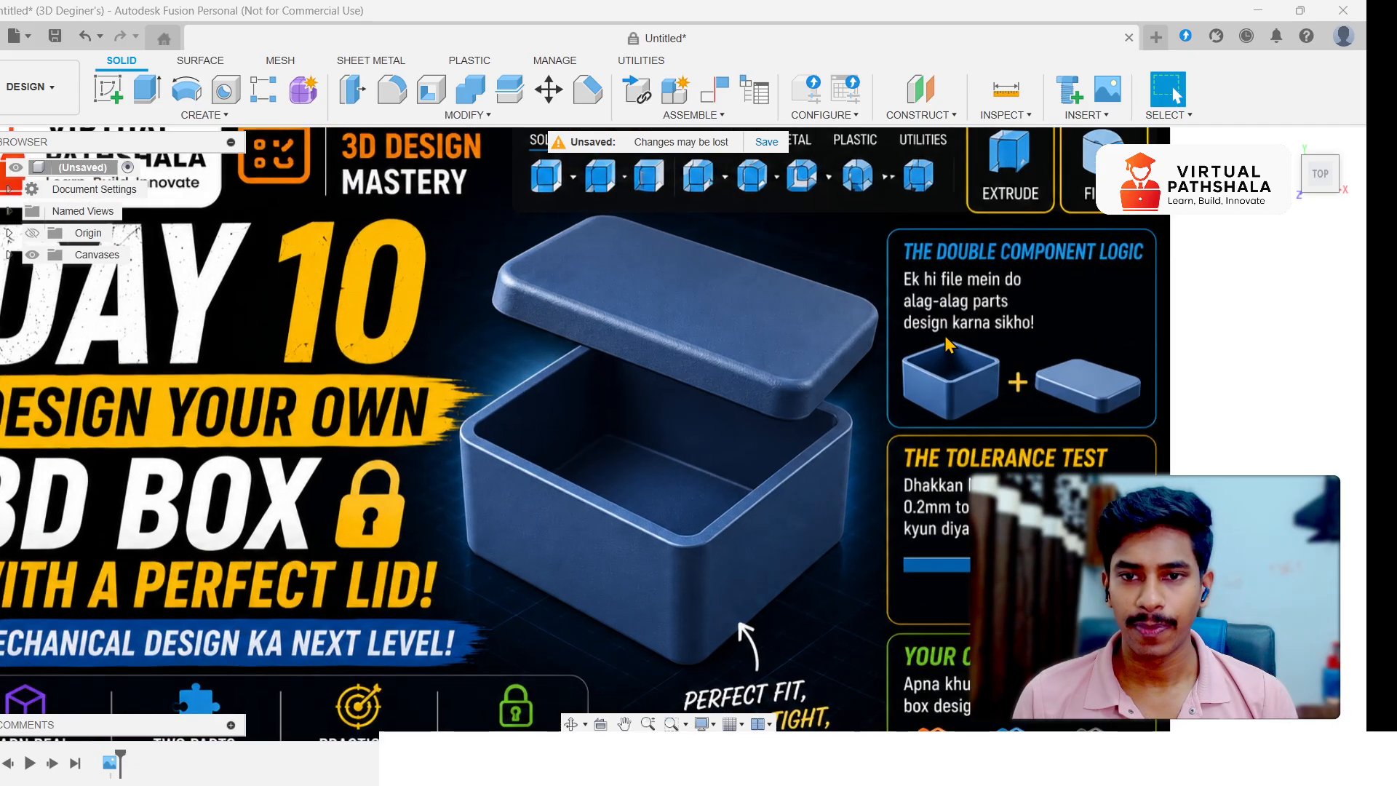
scroll(939, 312, "down", 5)
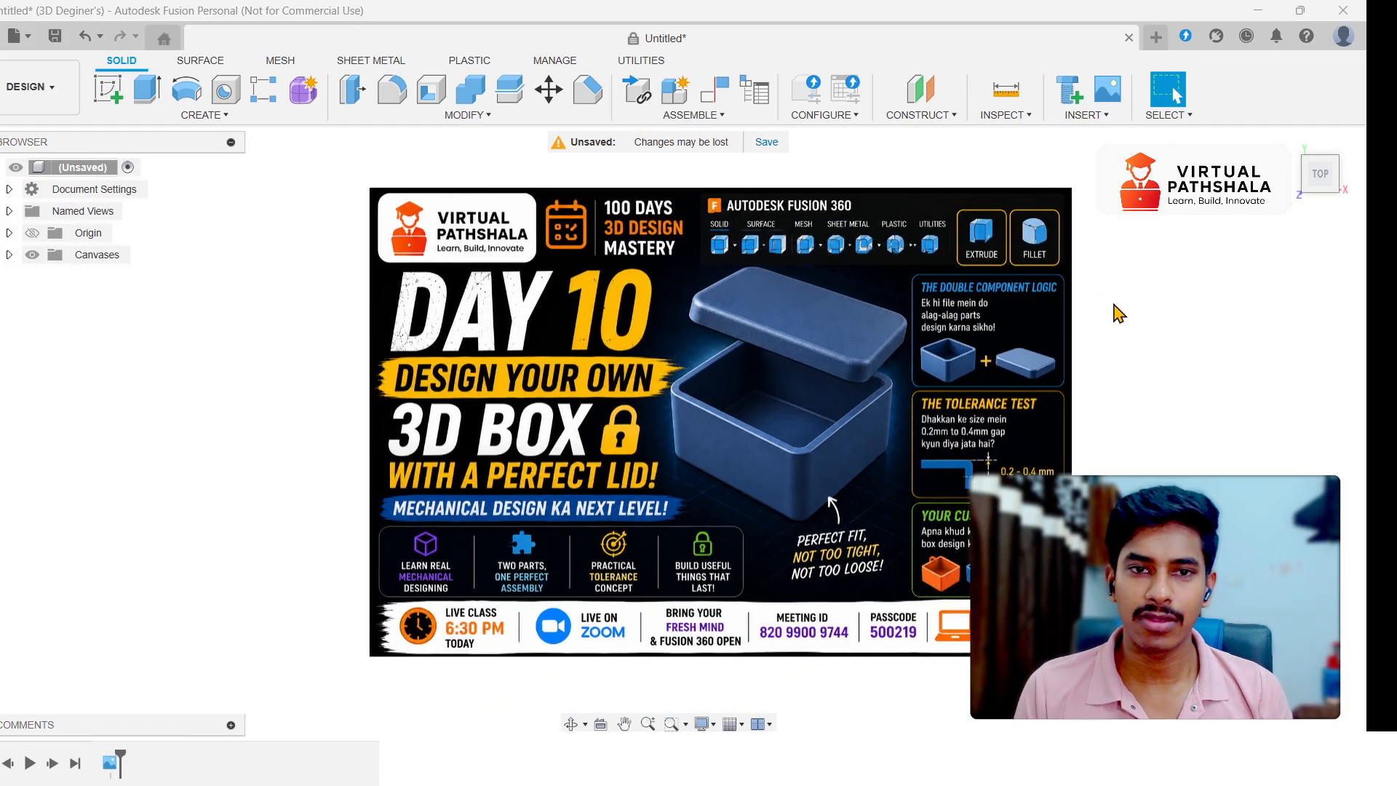
scroll(1114, 309, "down", 2)
middle_click_drag(1113, 308, 1080, 470)
left_click(1168, 91)
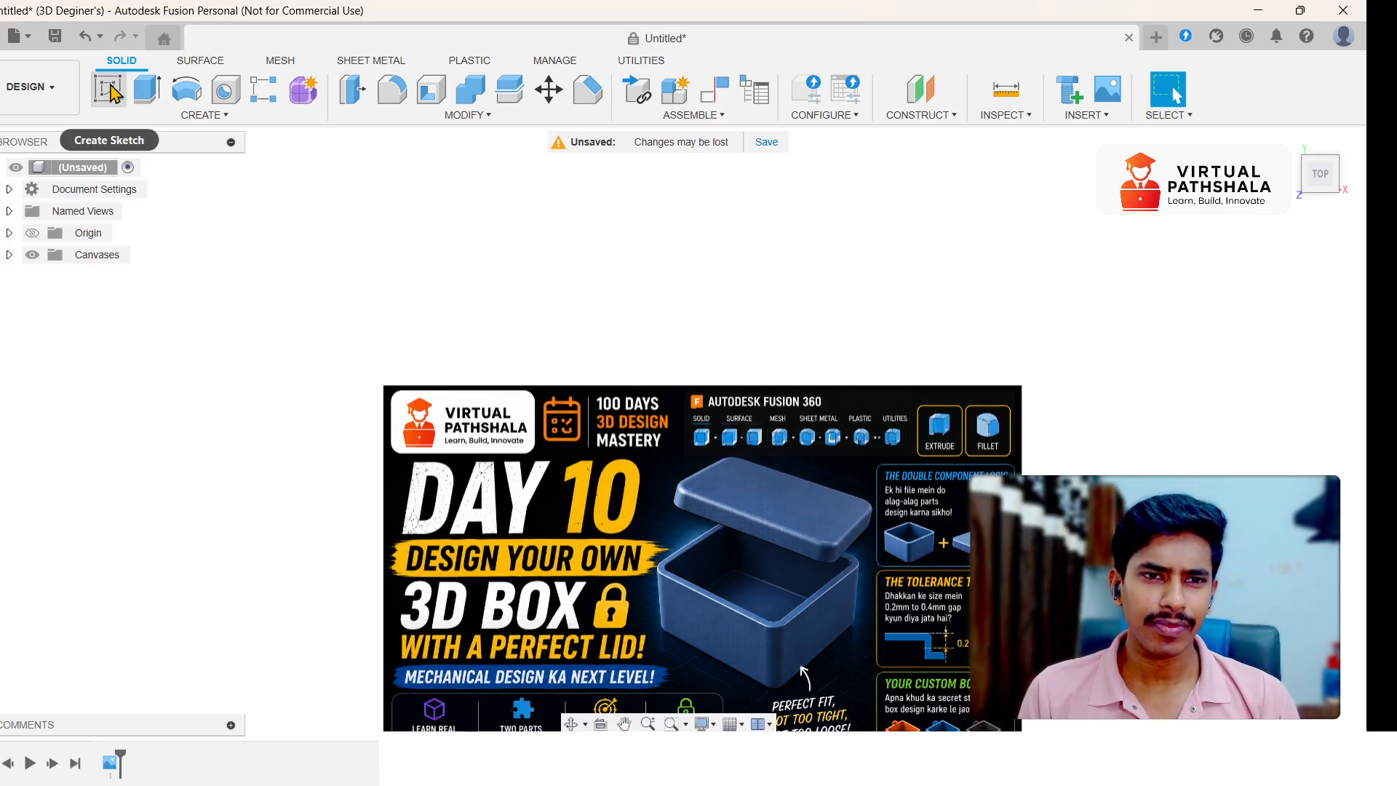
left_click(163, 40)
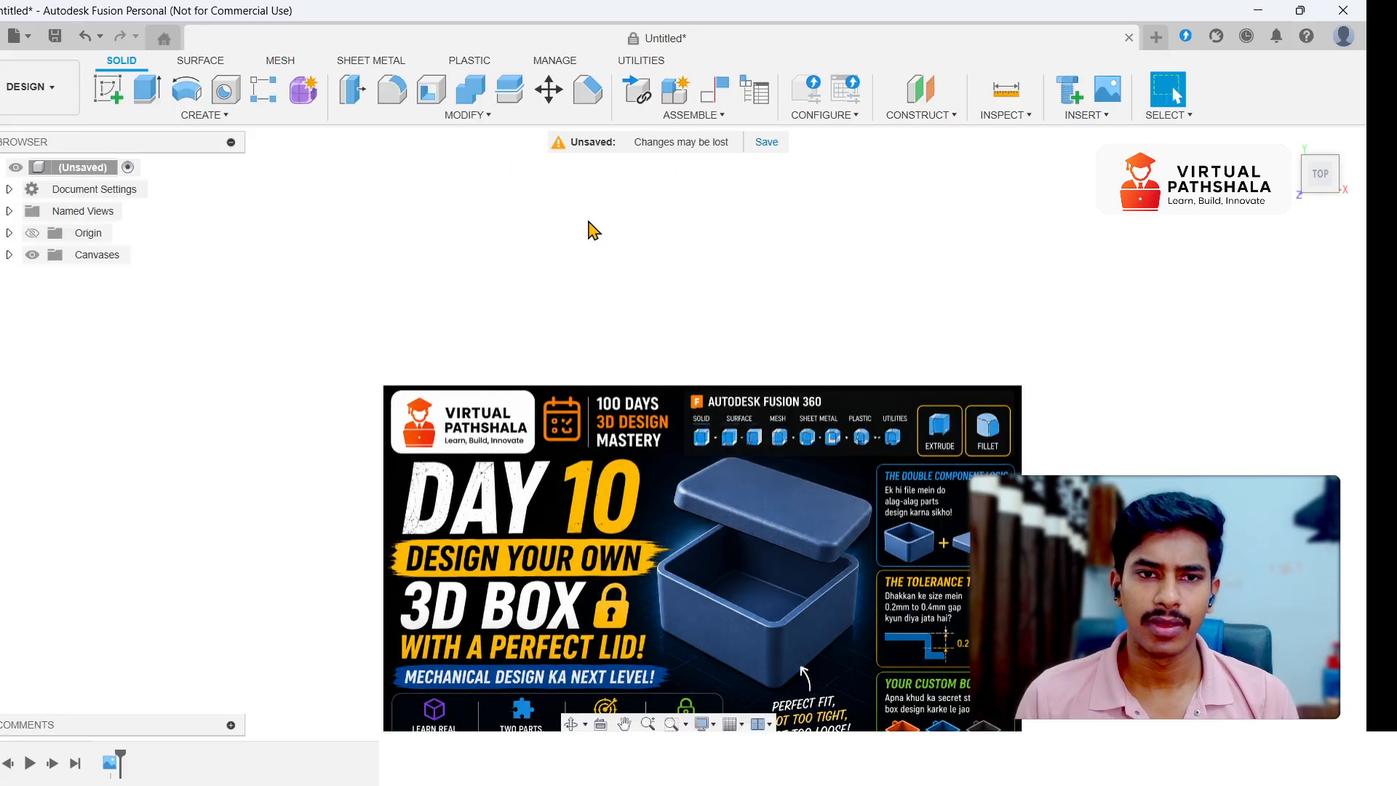
- Save the untitled design under the name day10 in Admin Project
left_click(54, 35)
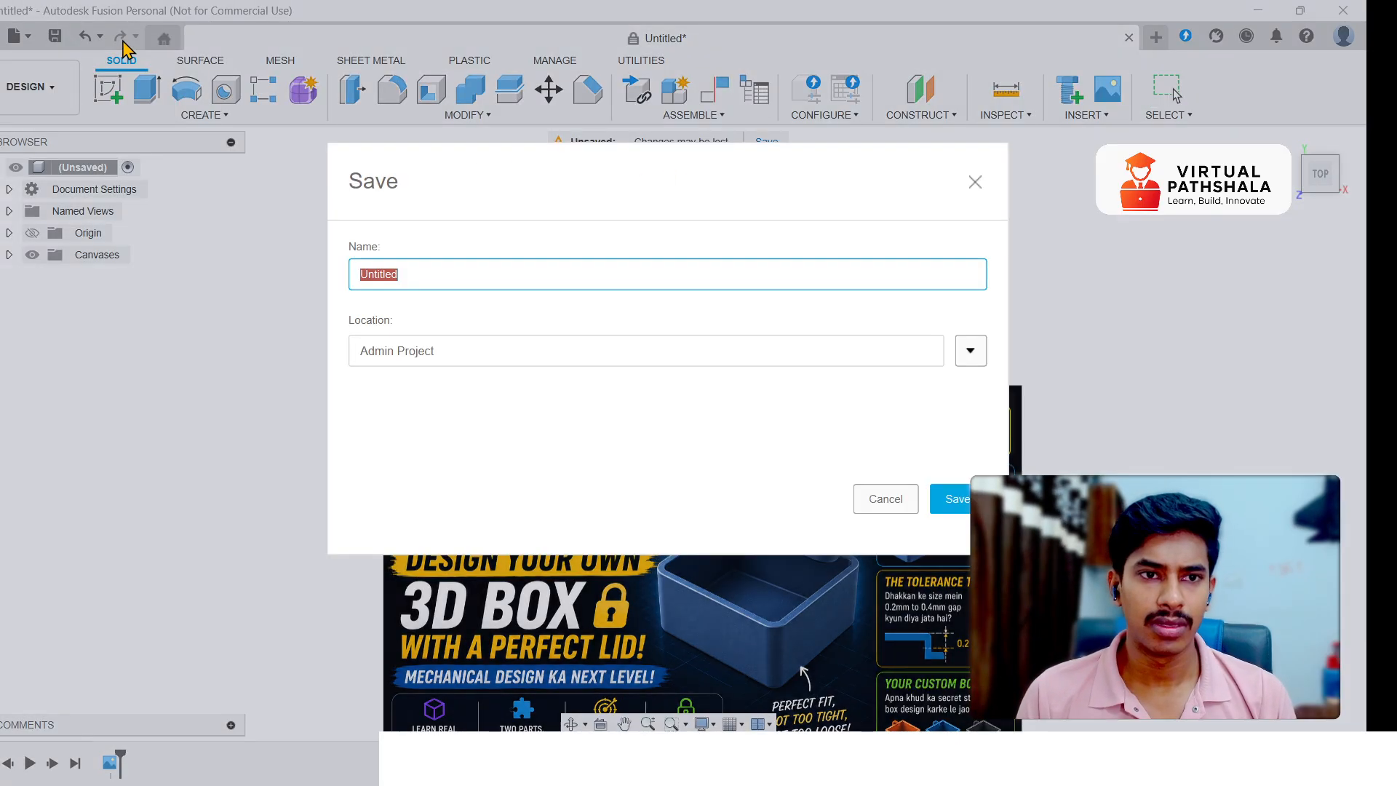
type("day10")
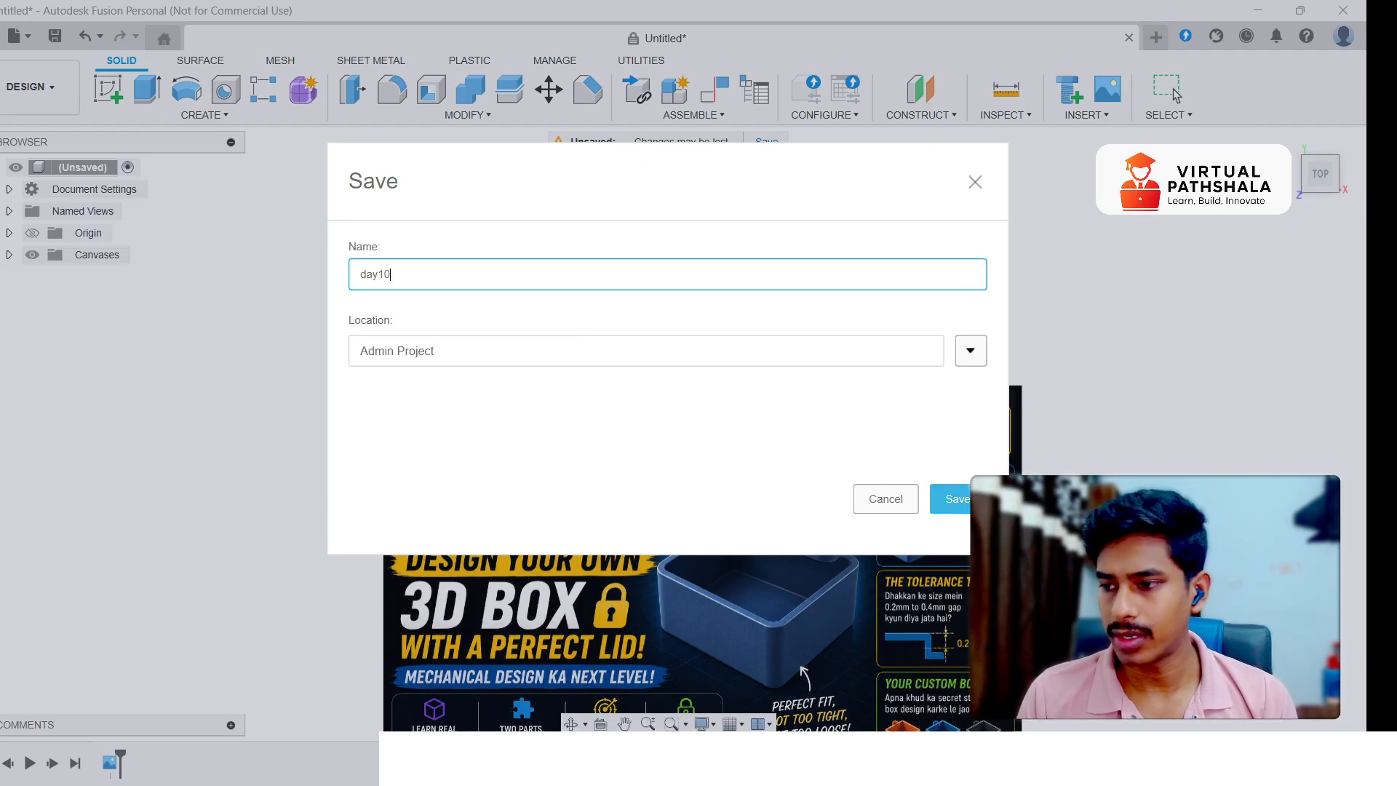
key("Return")
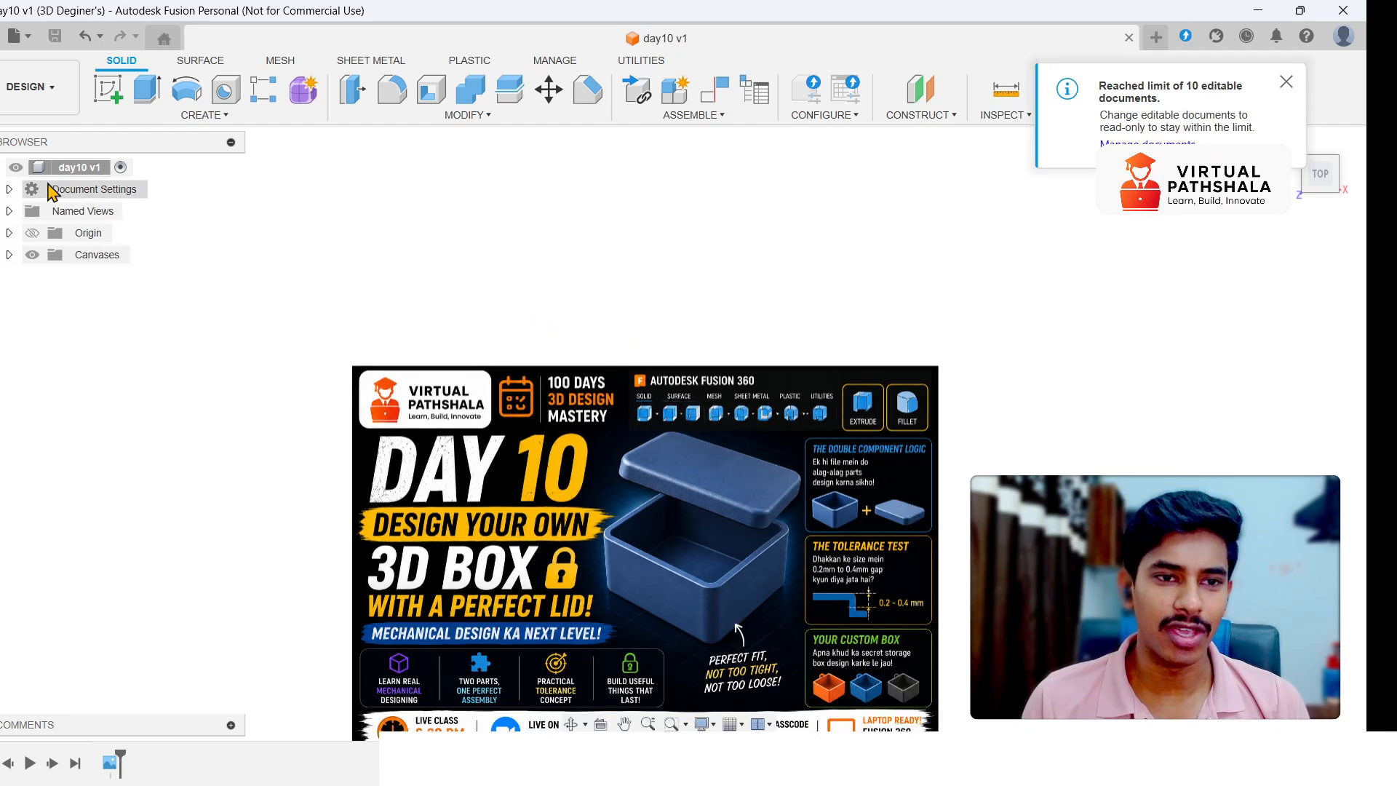
- Create a new internal component named bottom under the top-level day10 design
right_click(91, 169)
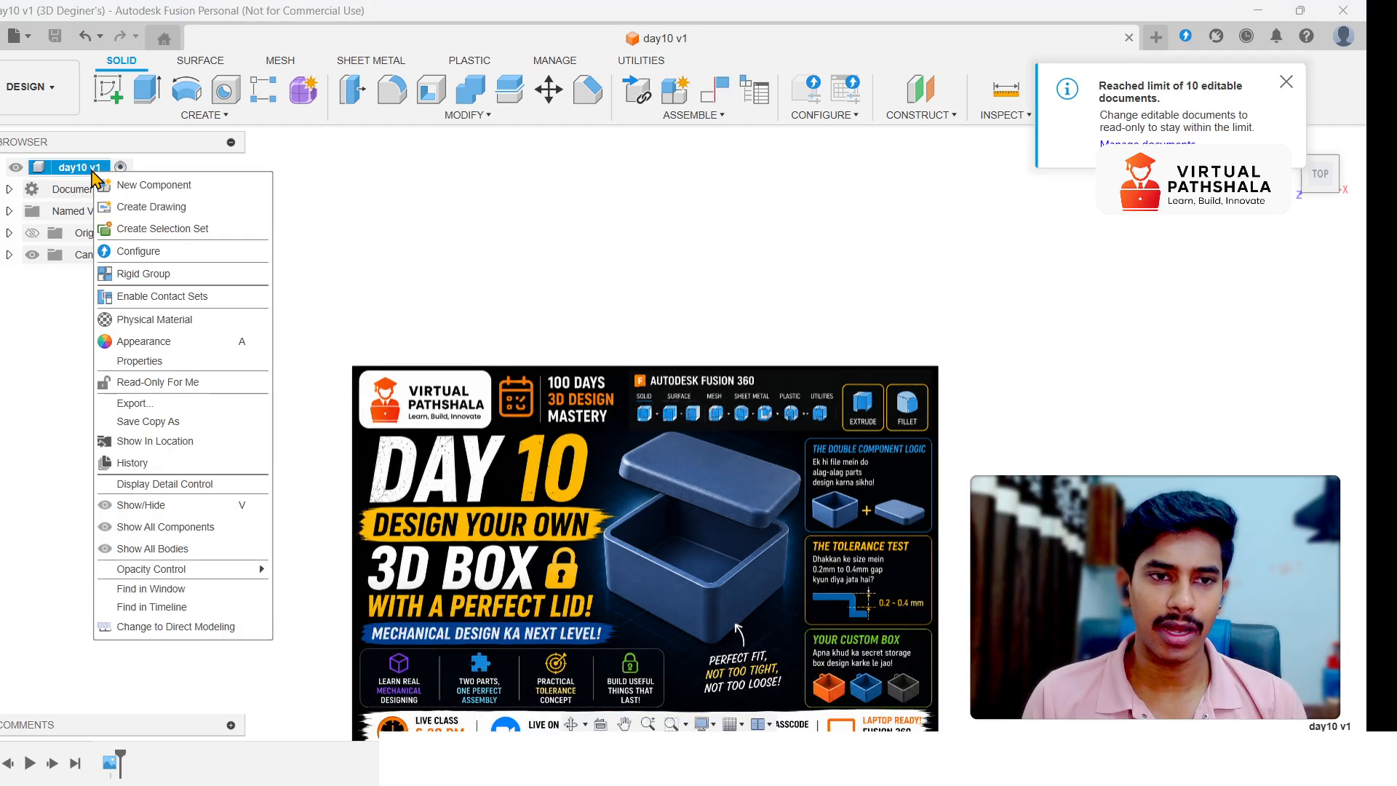
left_click(153, 185)
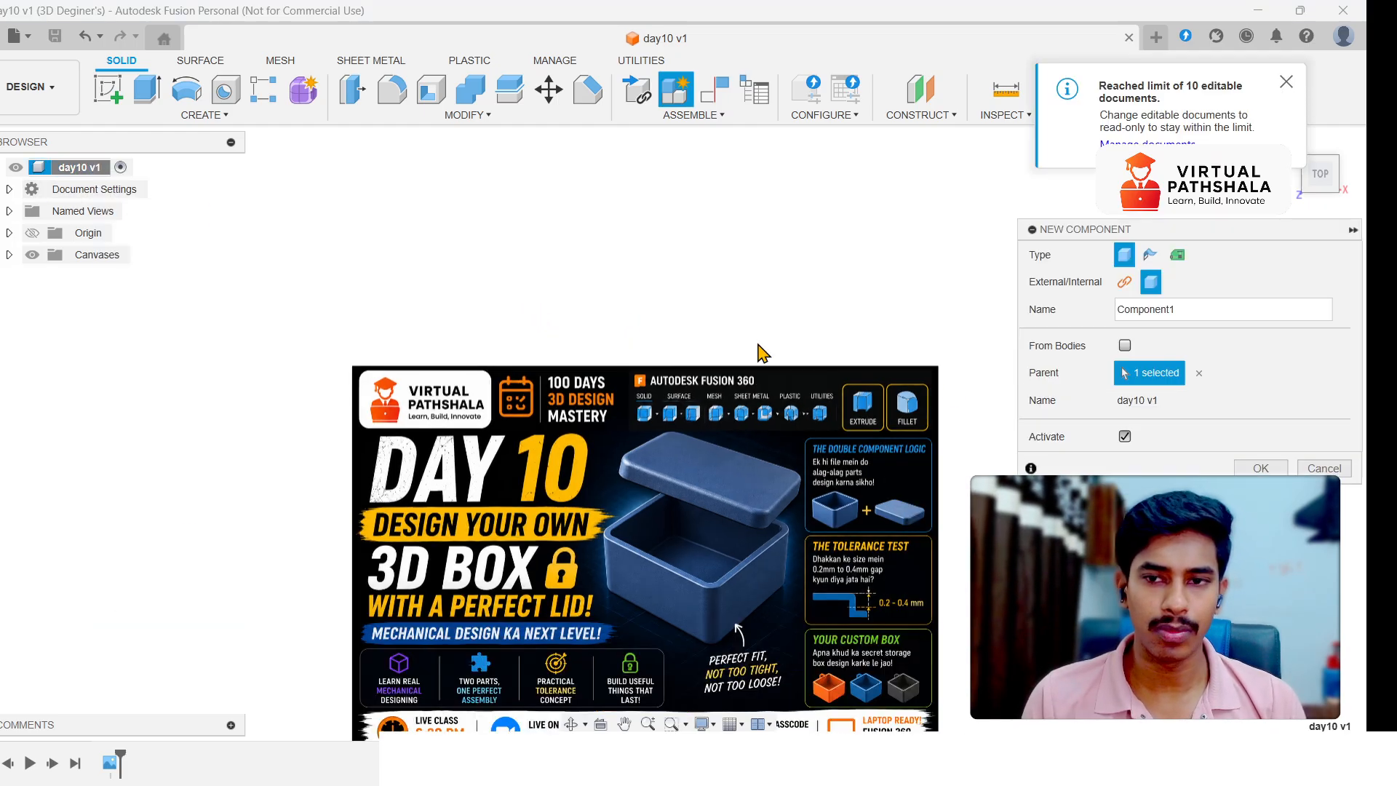
double_click(1205, 310)
type("Box")
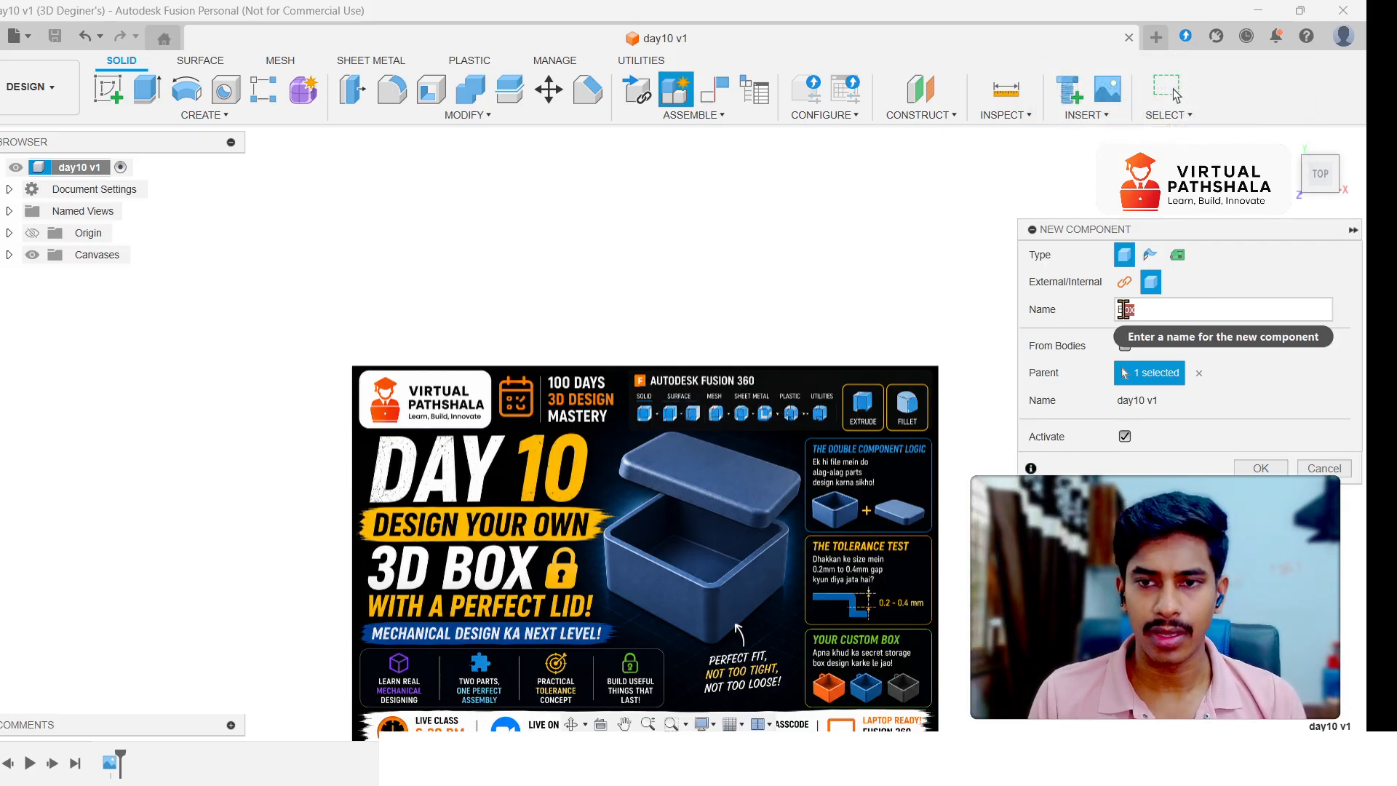
double_click(1191, 309)
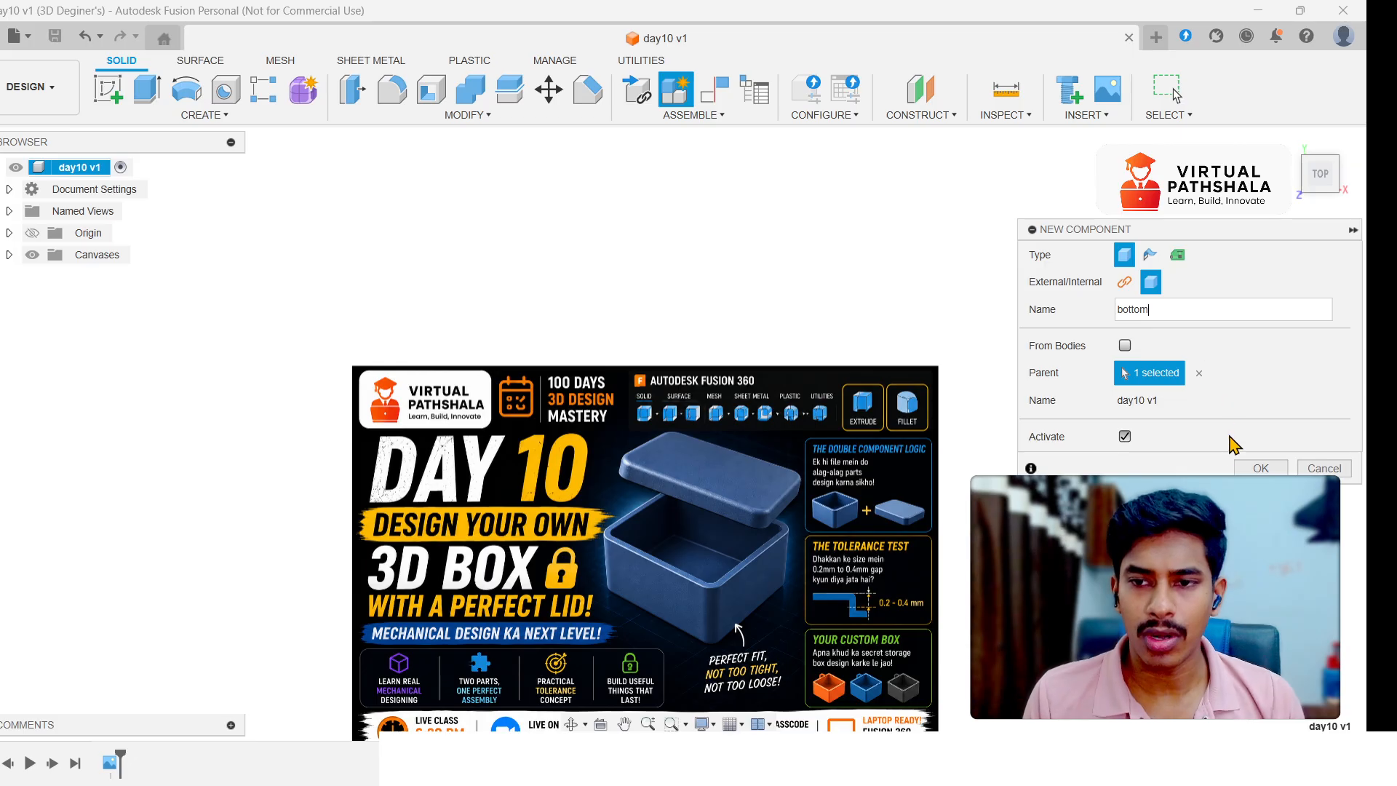
left_click(1261, 468)
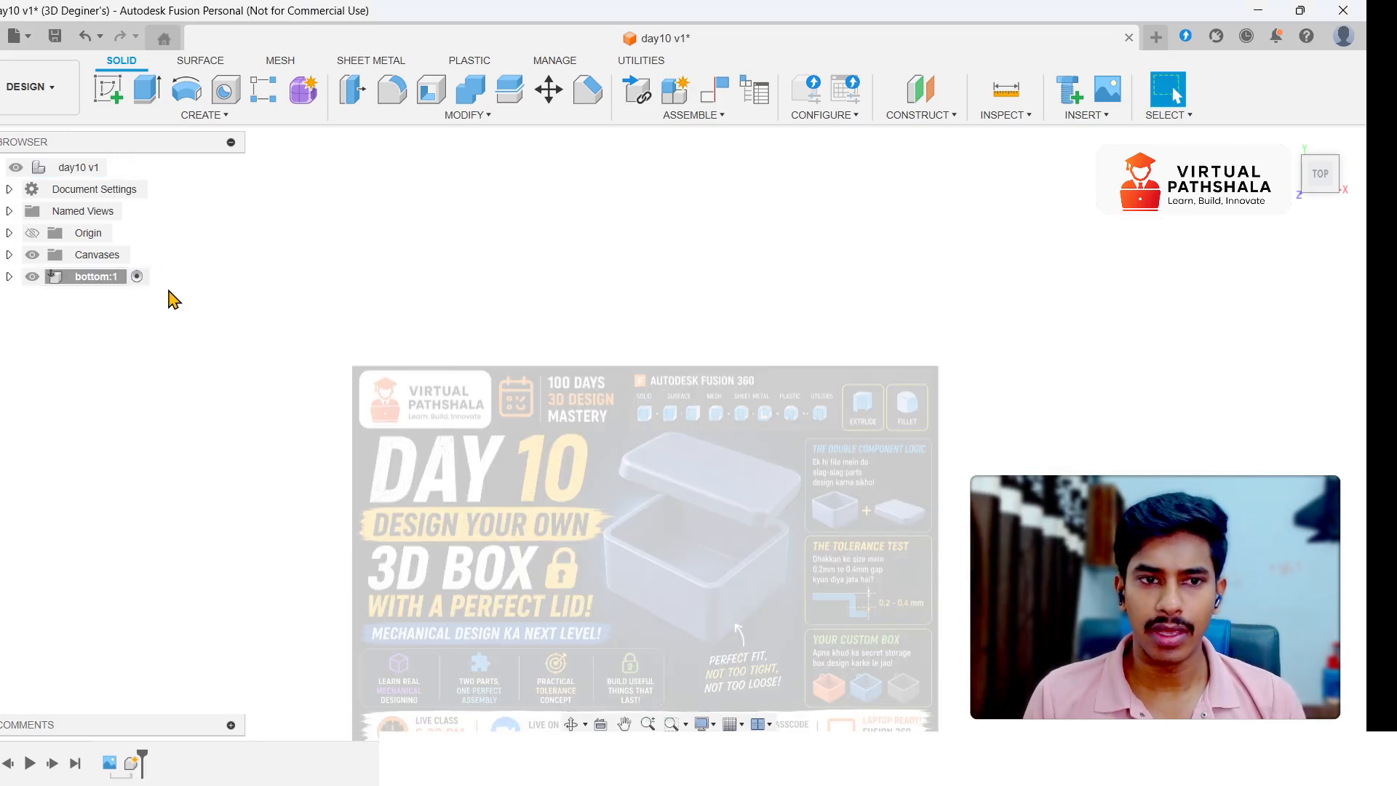
- Create a second internal component named lid under the top-level day10 design, and hide the canvases
left_click(86, 169)
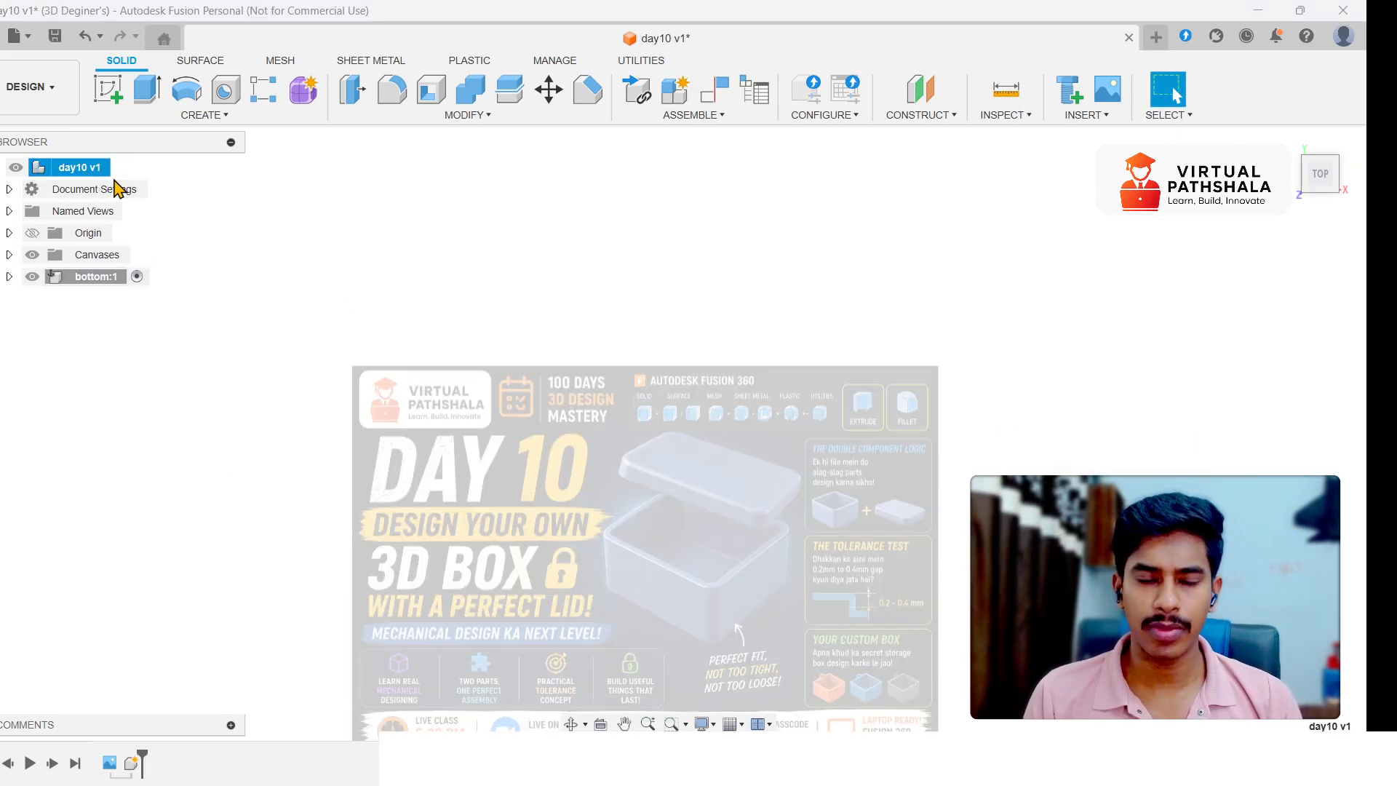
right_click(88, 173)
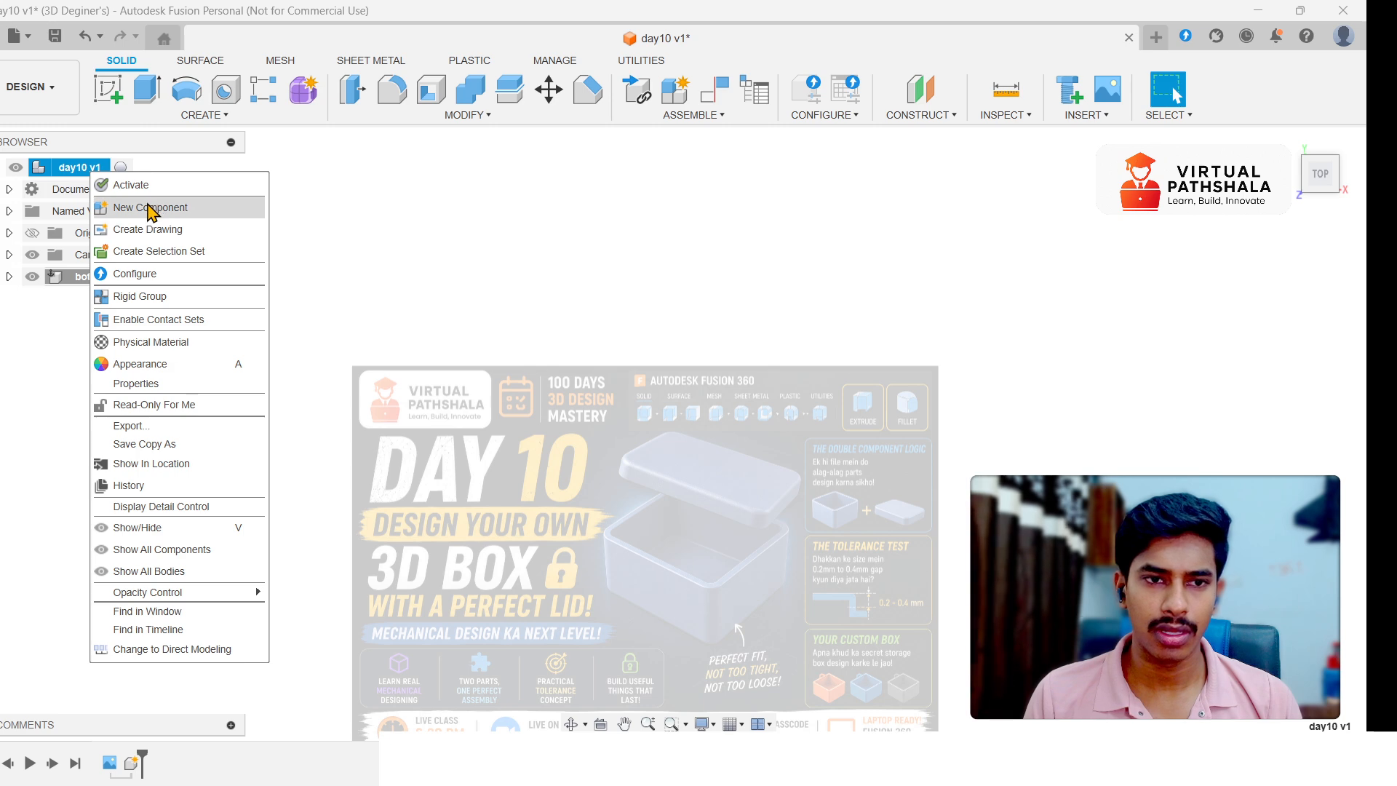
left_click(150, 209)
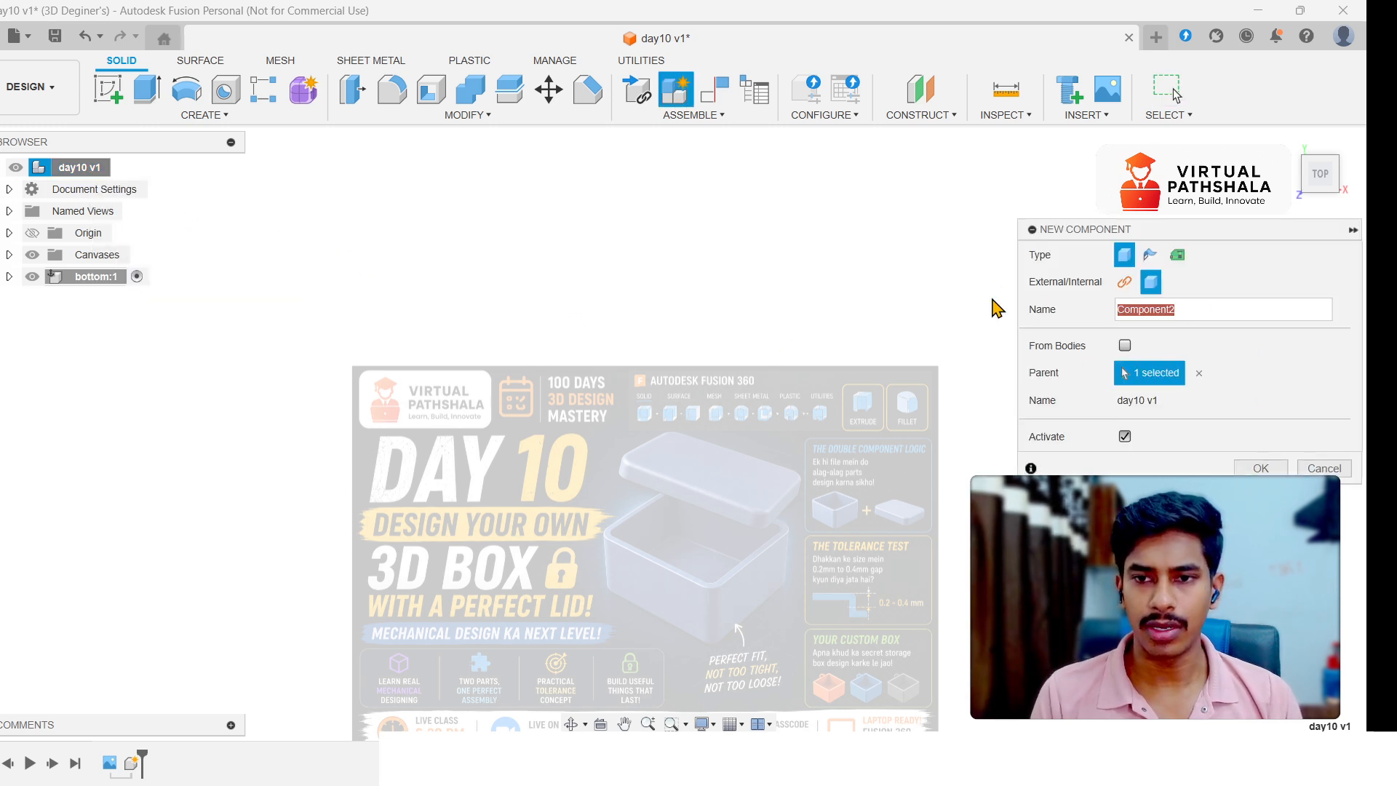
type("lofd")
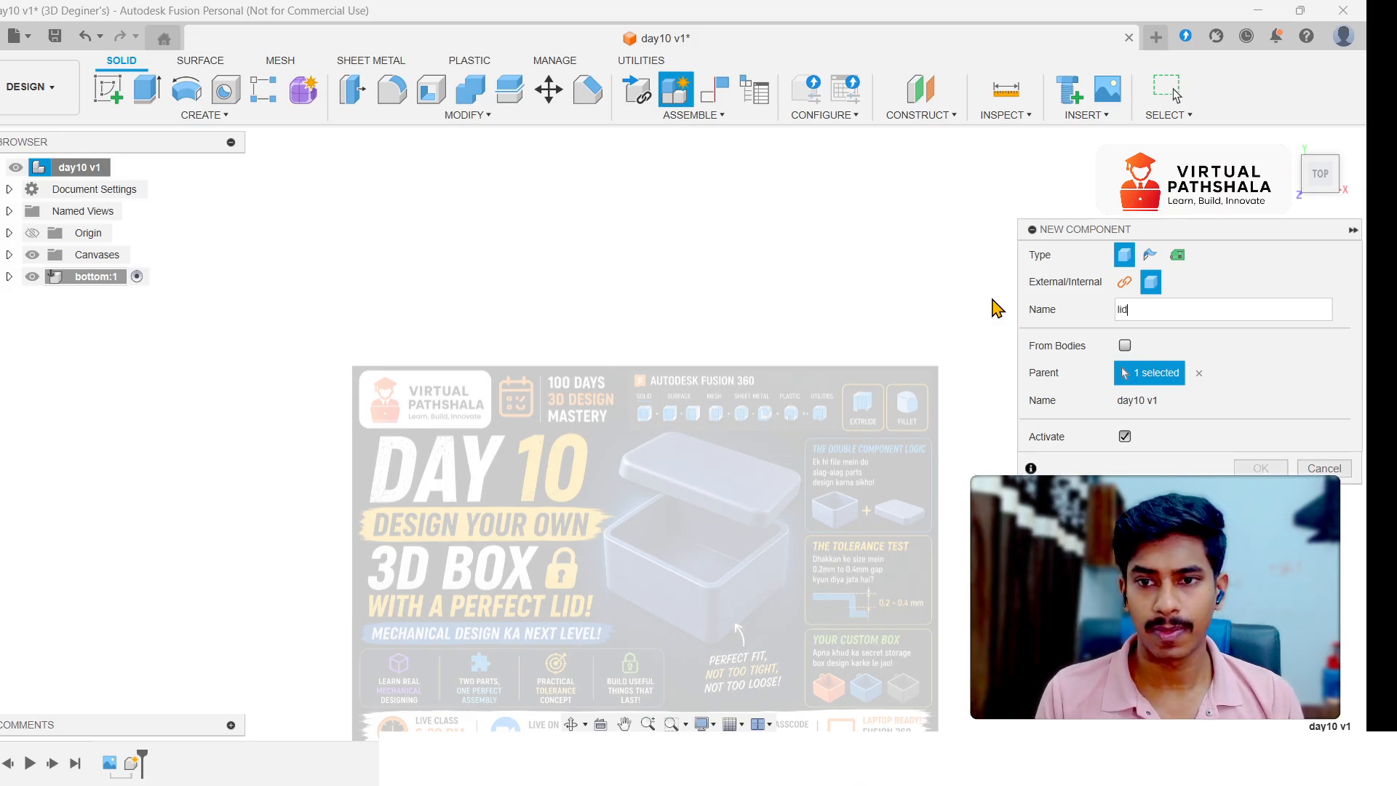
left_click(1254, 468)
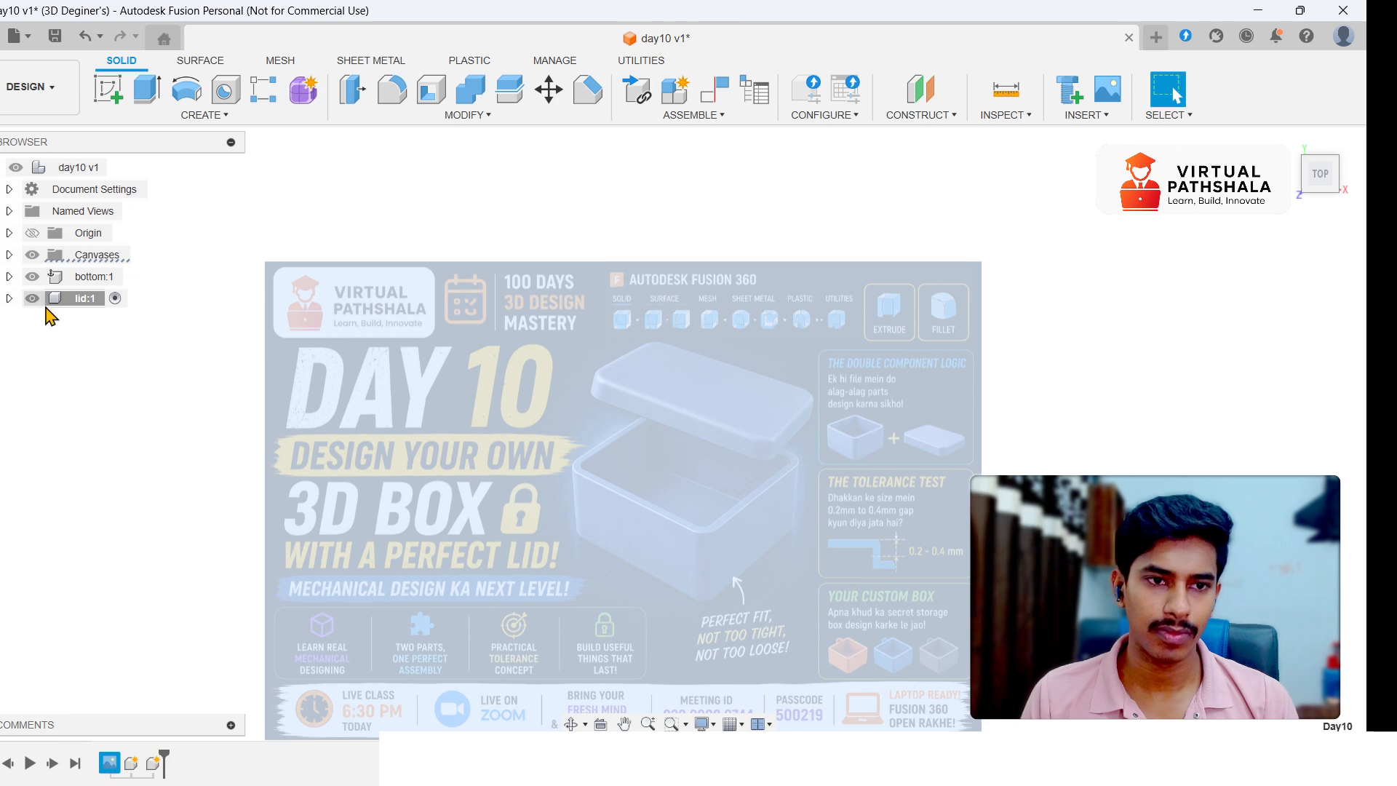
left_click(32, 254)
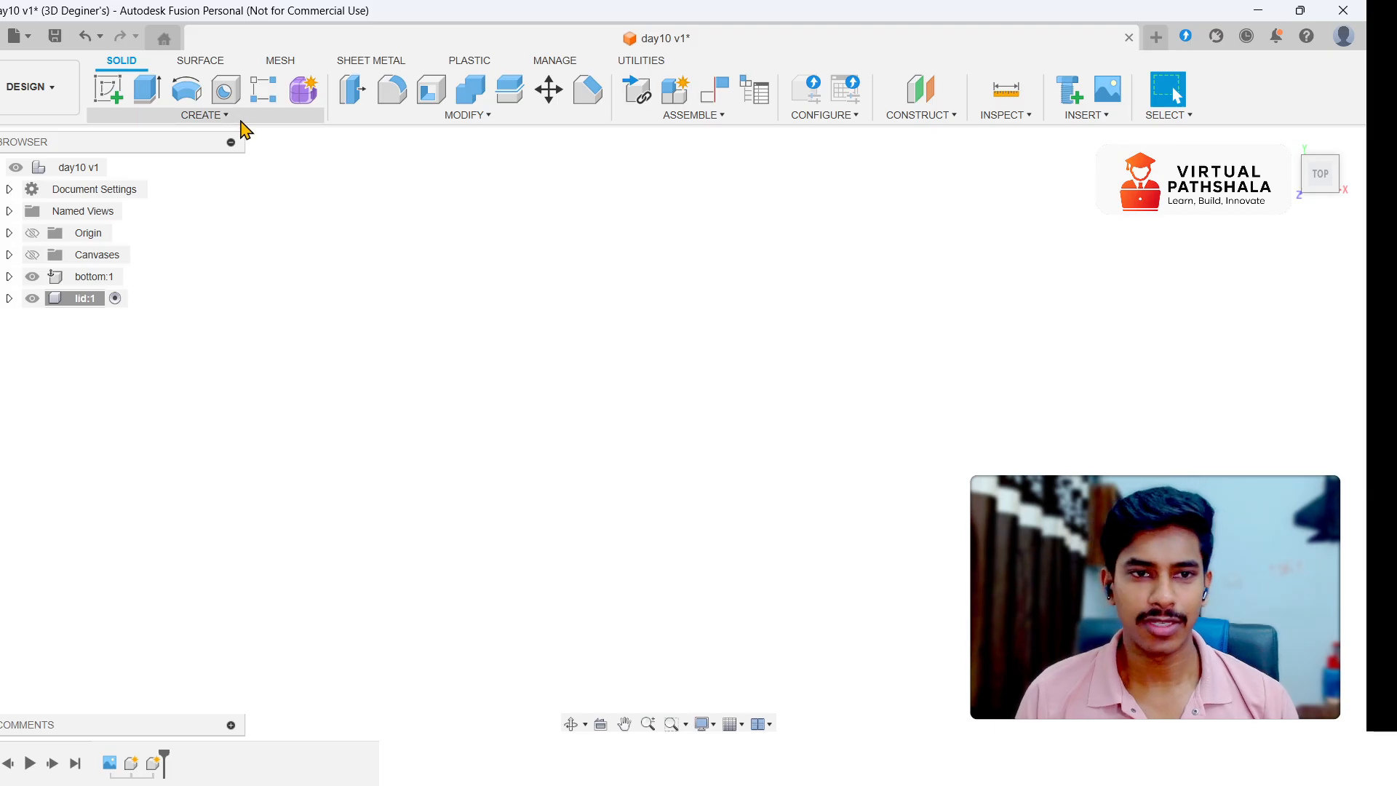
- Sketch a rectangle about 50 by 30 mm on the horizontal plane with one corner at the origin, and finish the sketch
left_click(200, 115)
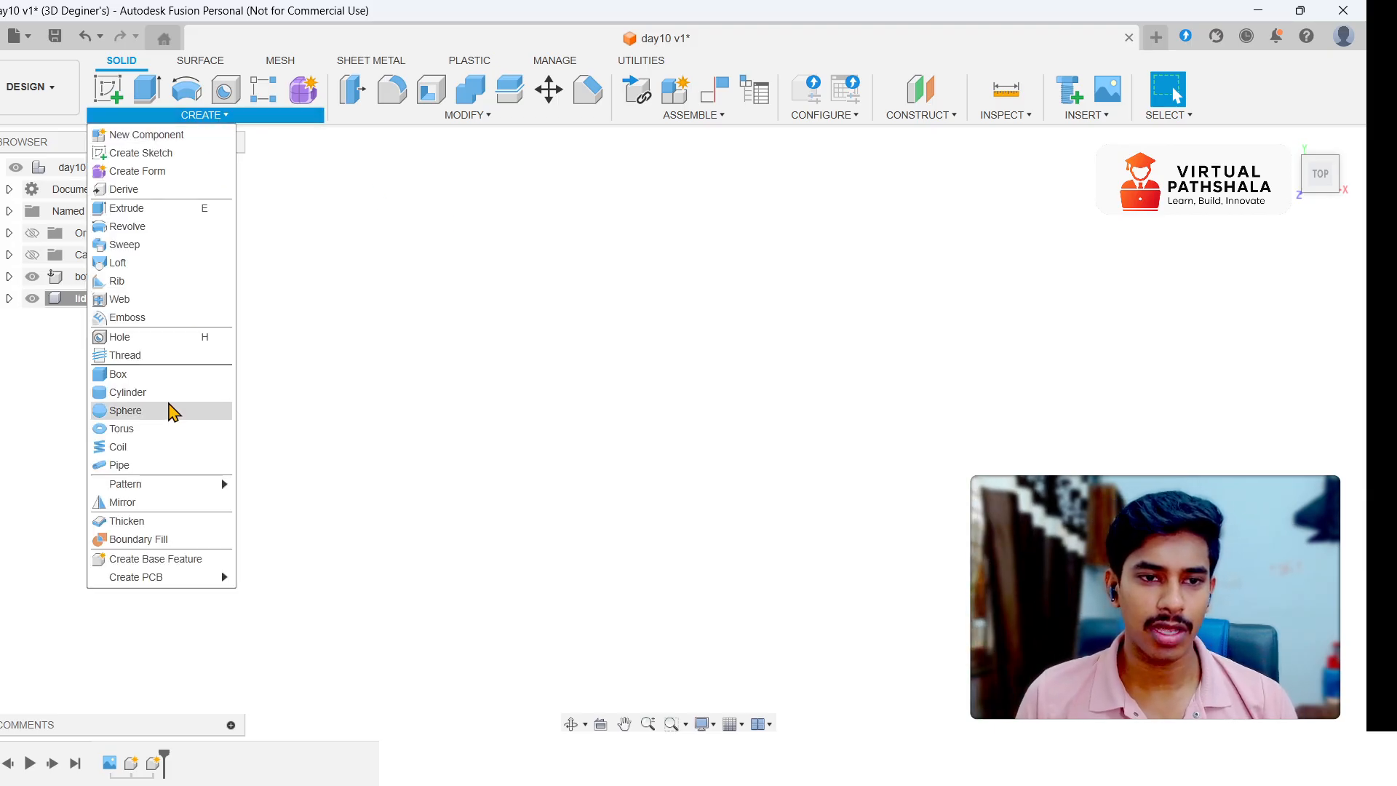
left_click(179, 375)
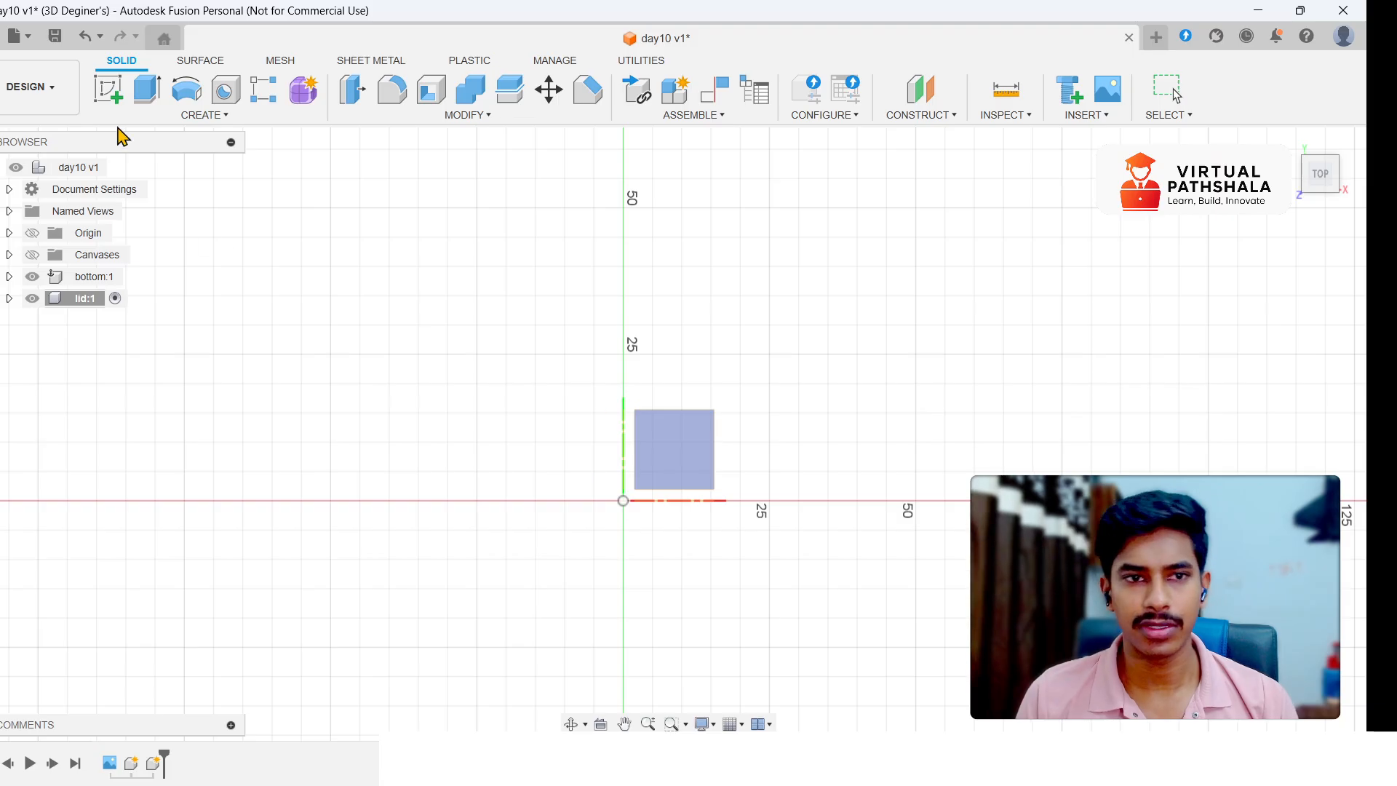
left_click(100, 110)
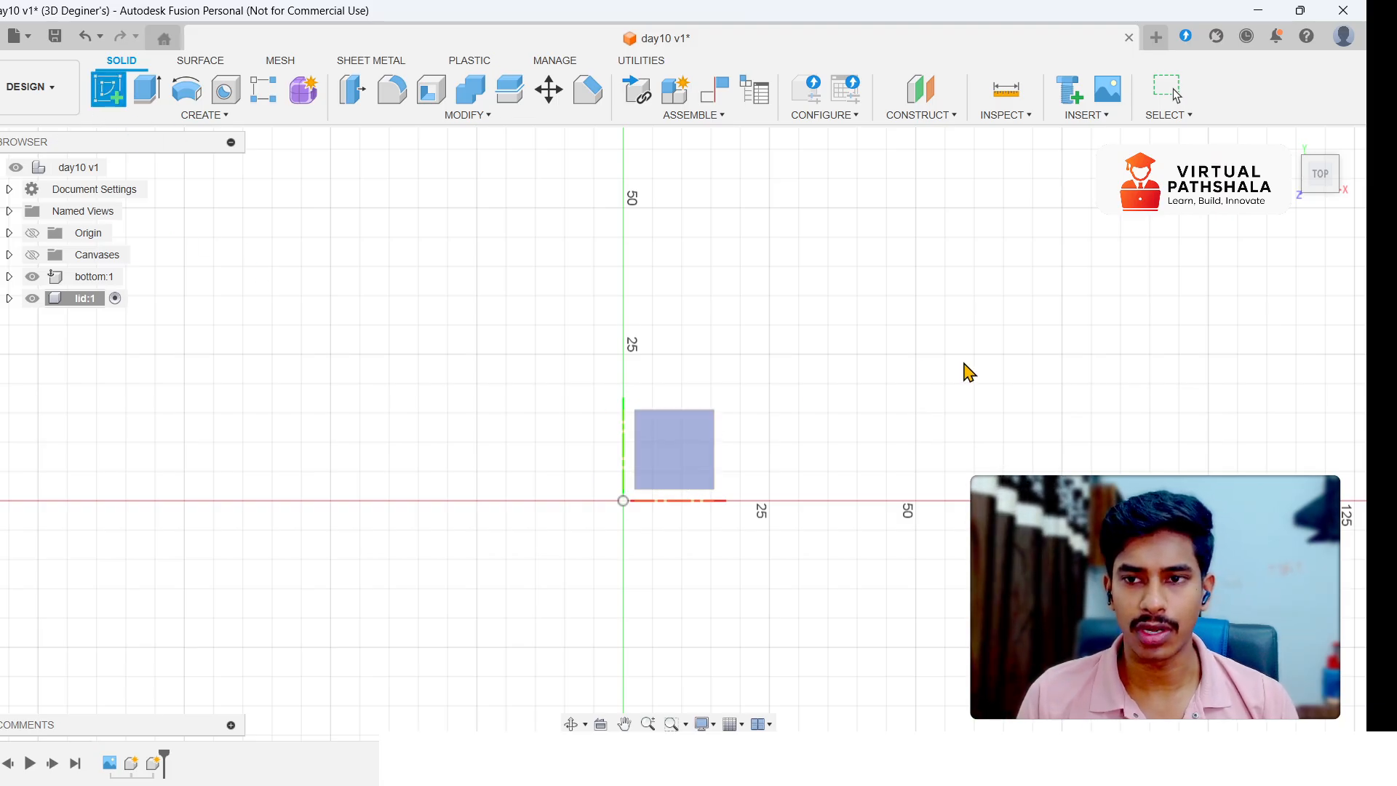
left_click(676, 460)
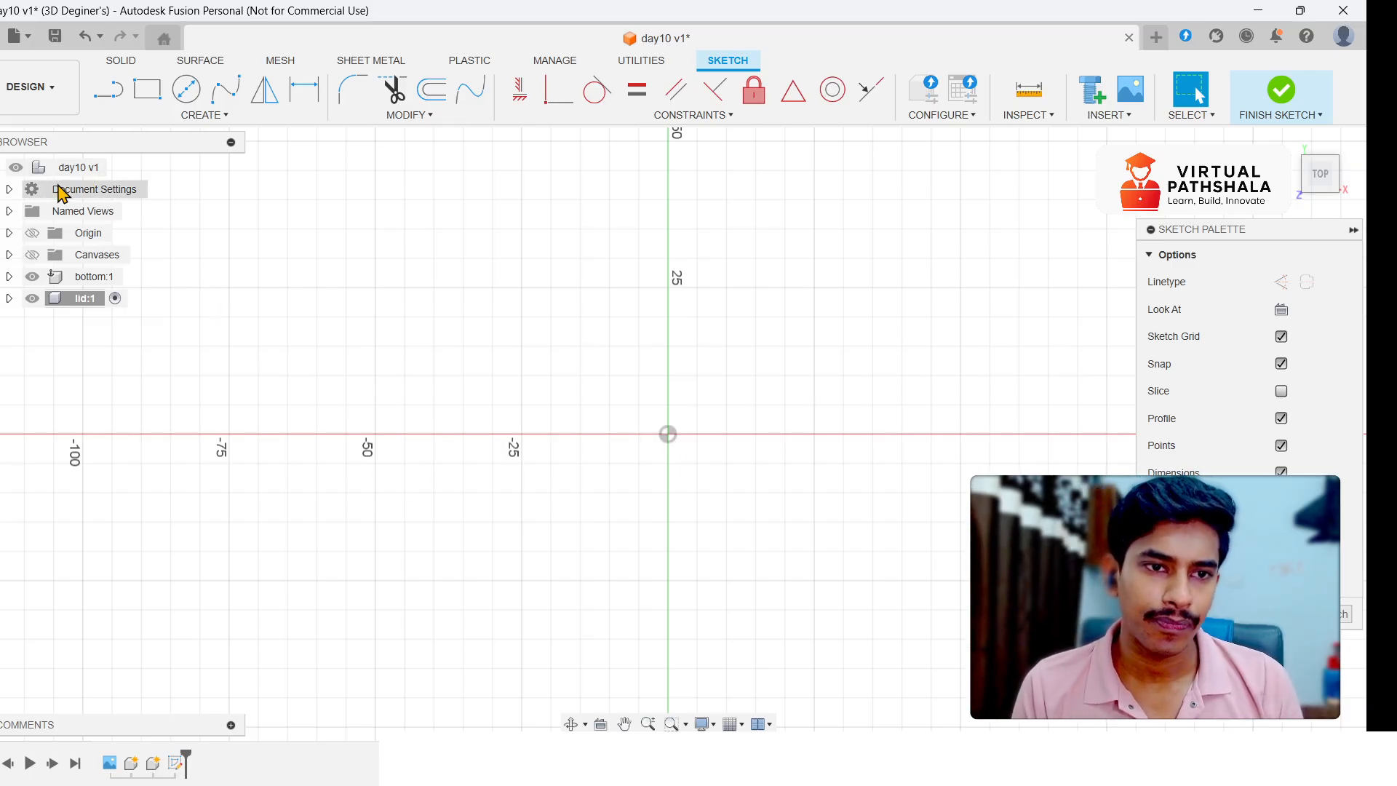
left_click(147, 90)
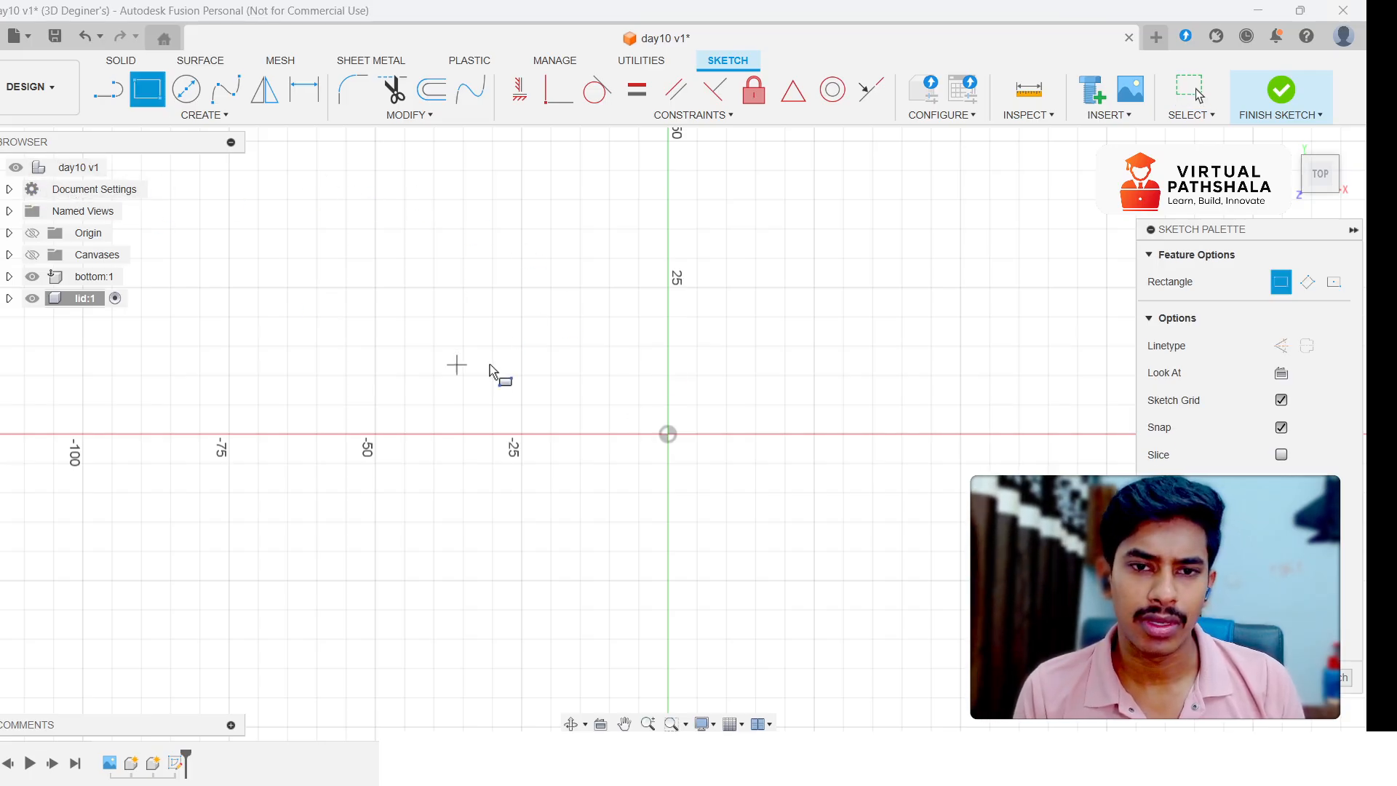
left_click(667, 434)
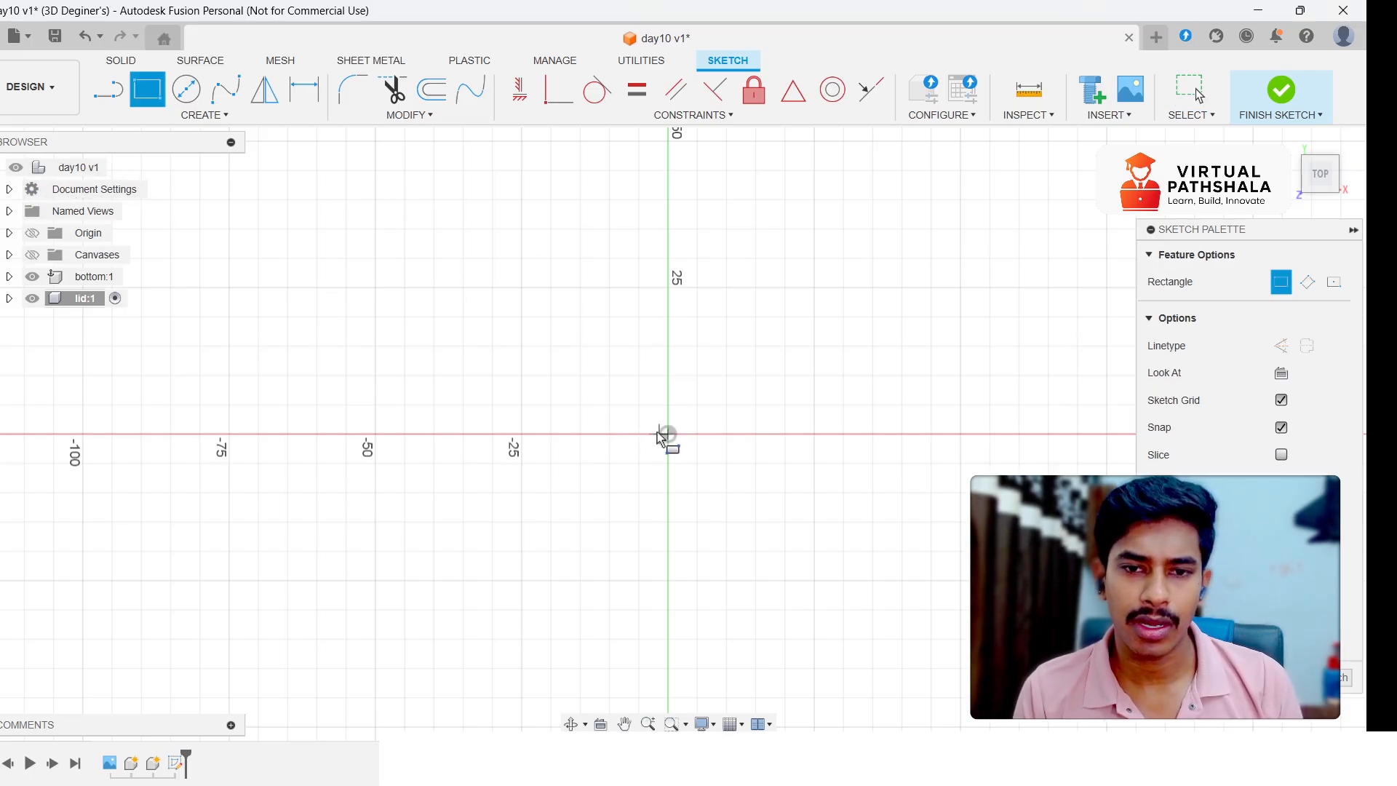
left_click(375, 259)
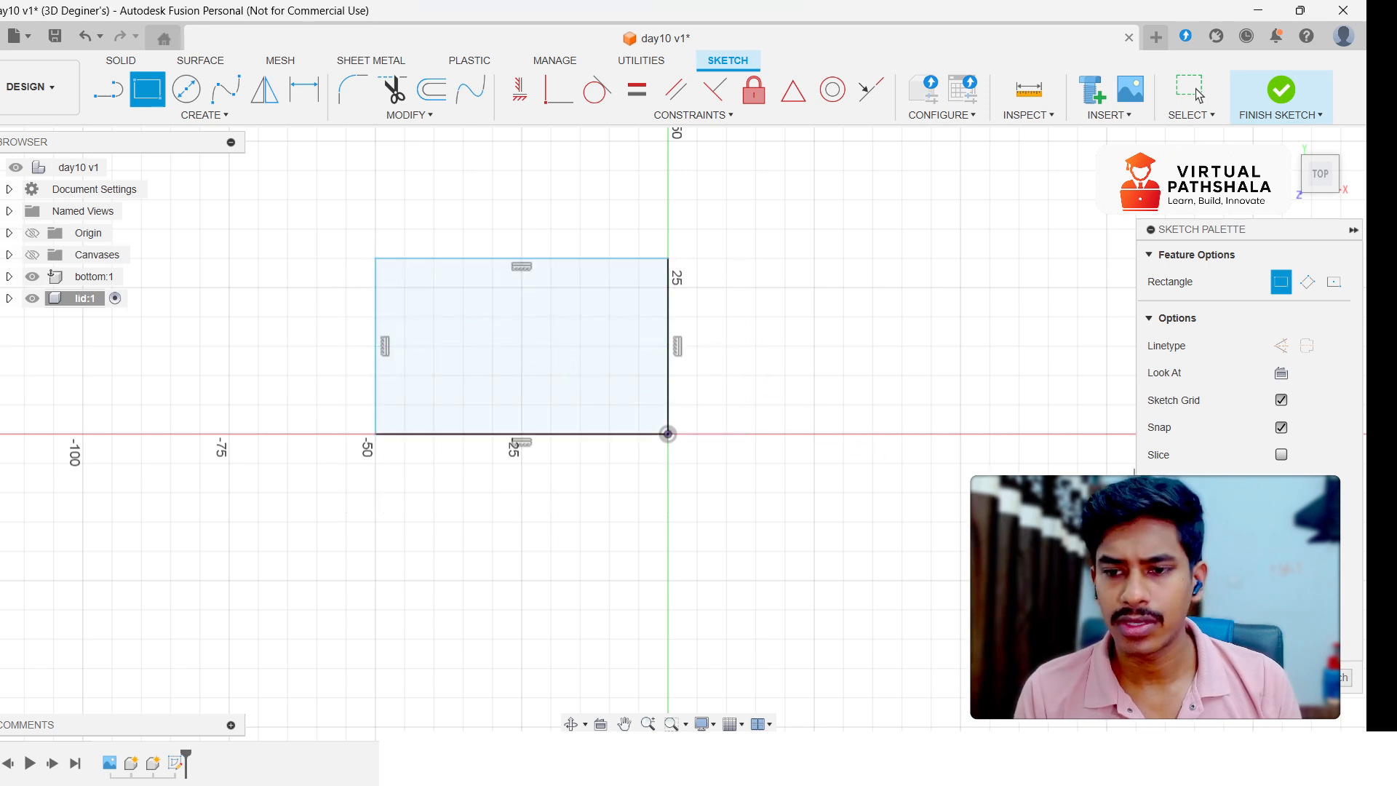
left_click(1316, 677)
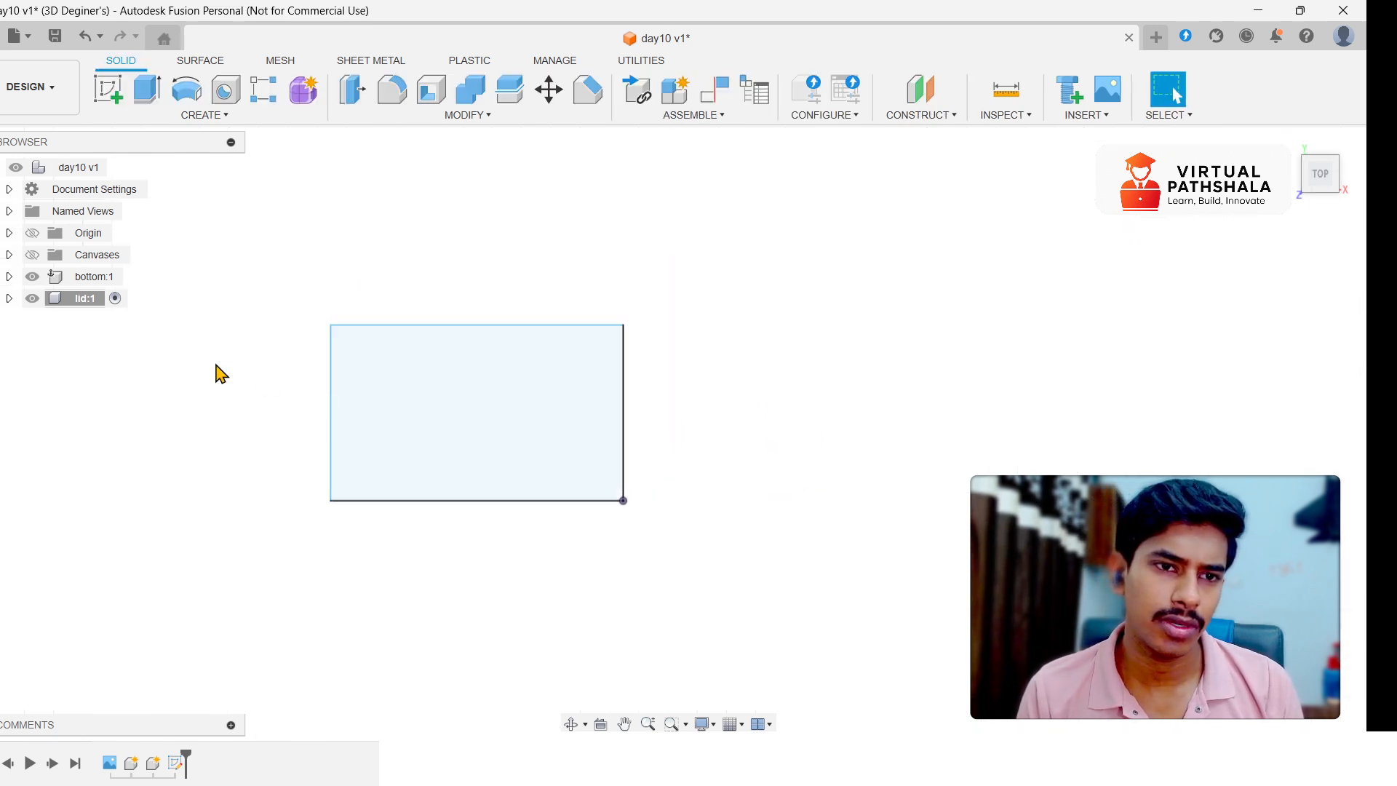
- Change the document's unit system to inch (in), ouncemass, without making it the default
middle_click_drag(390, 364, 659, 411)
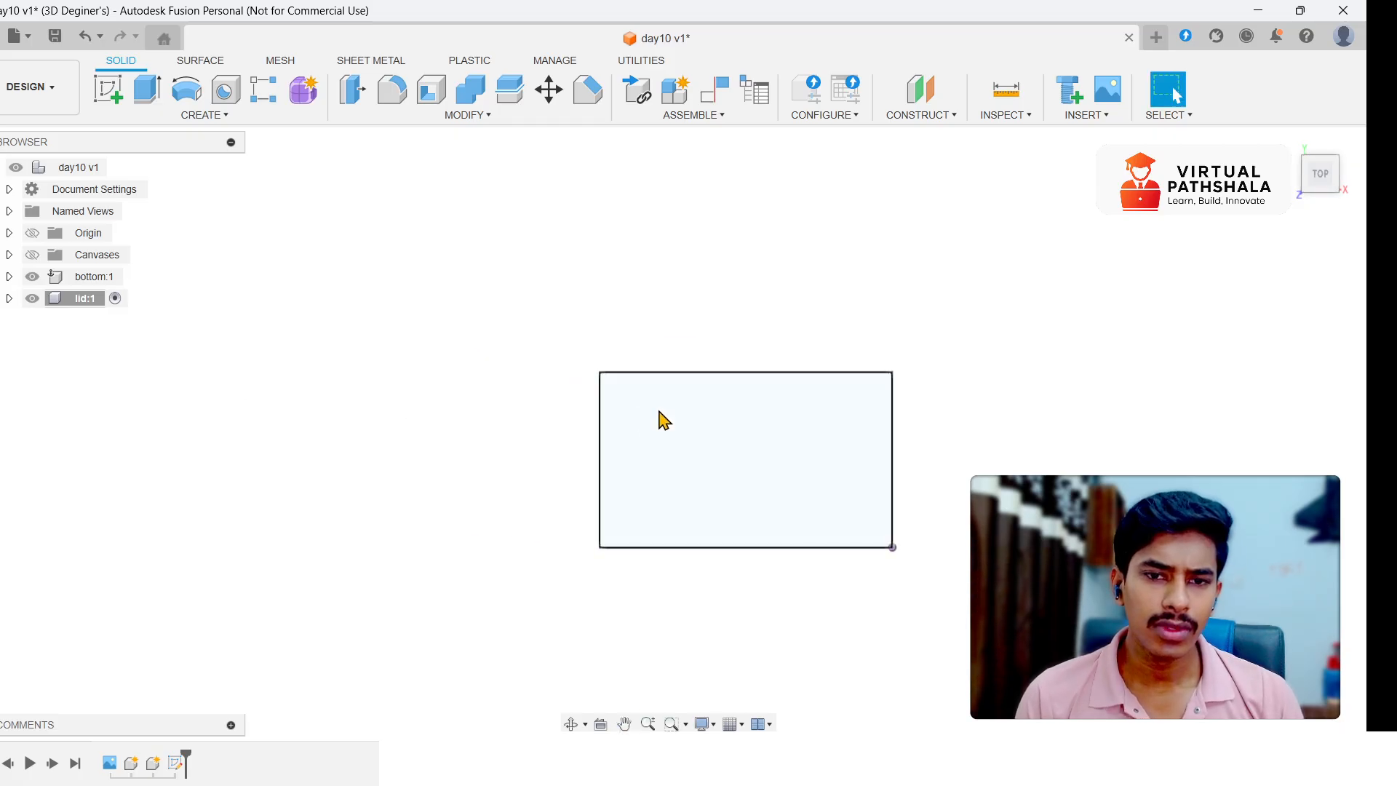
left_click(659, 412)
left_click(10, 189)
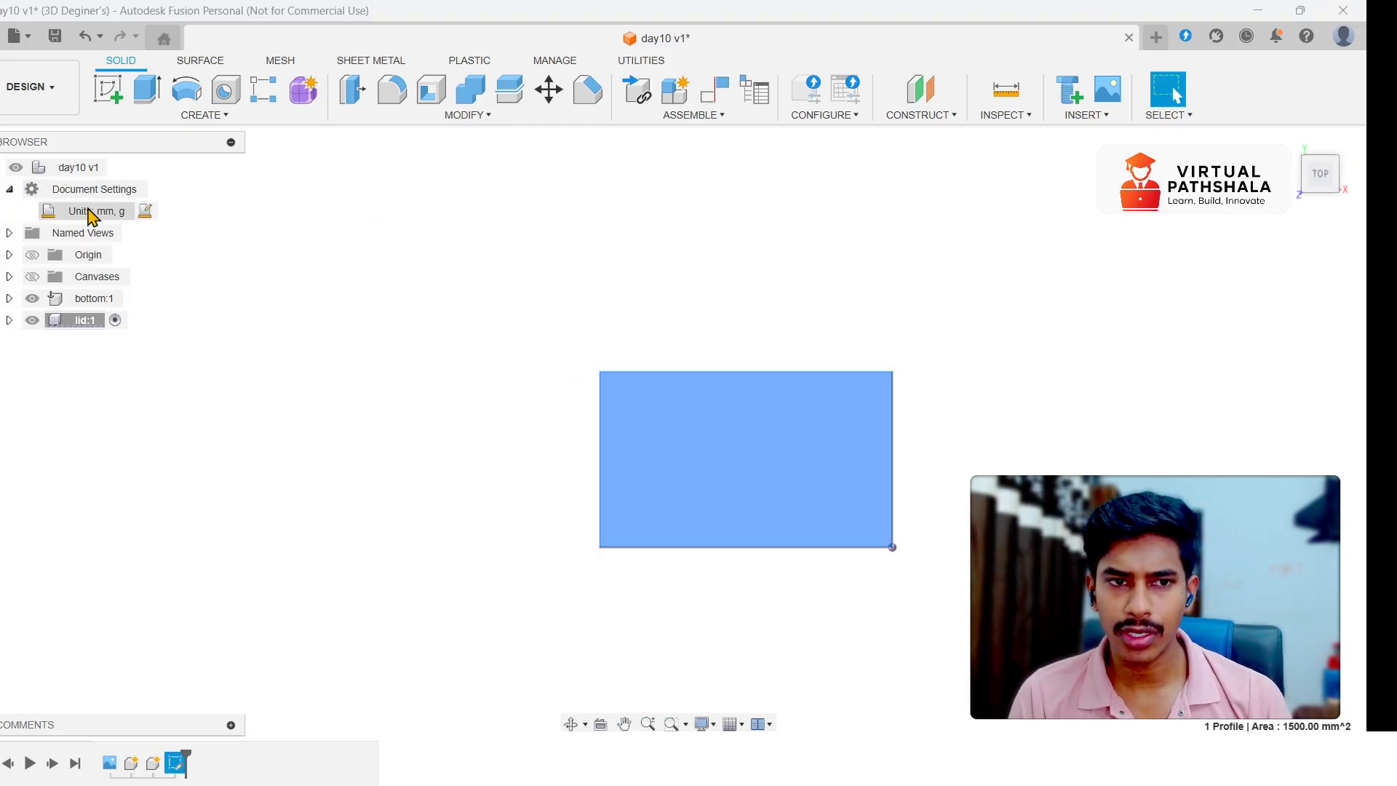
left_click(150, 213)
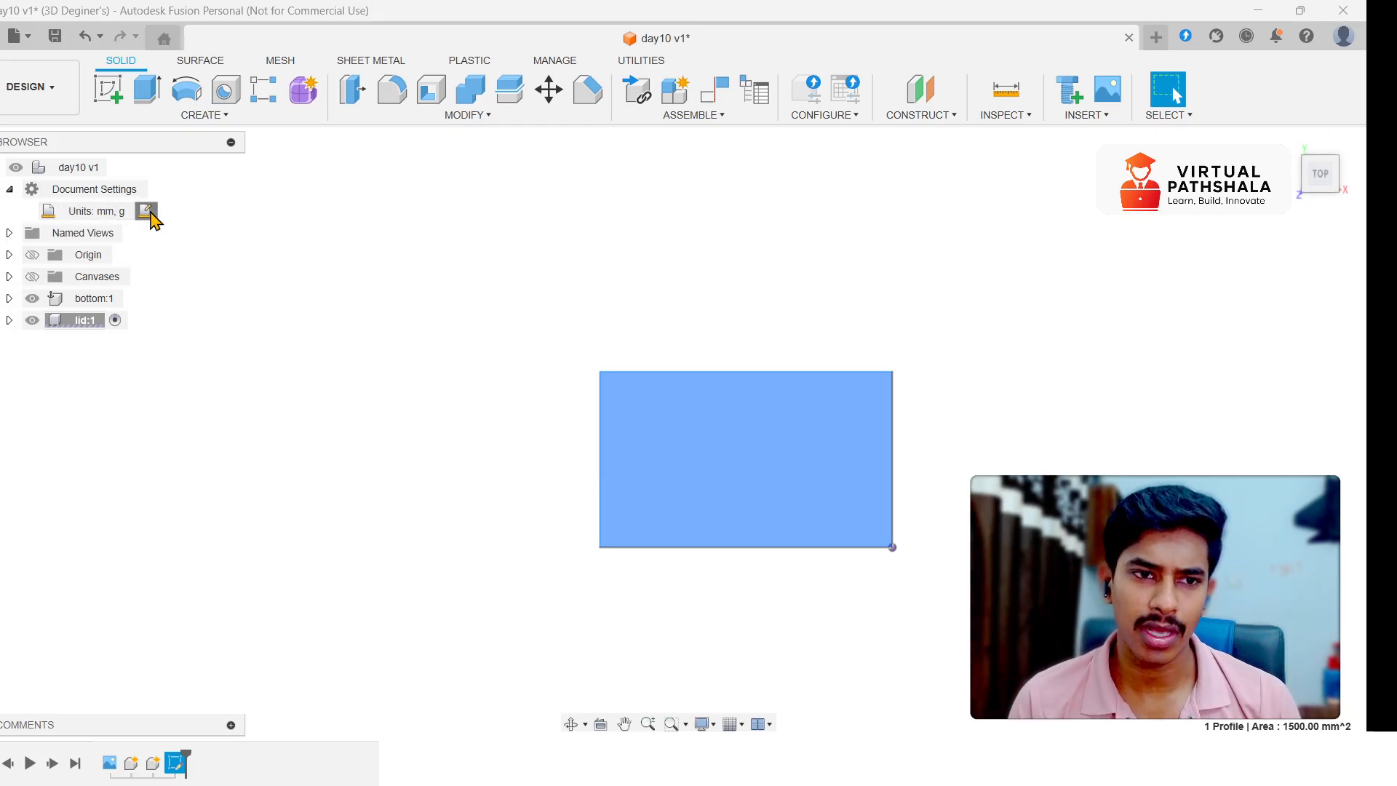
left_click(1304, 256)
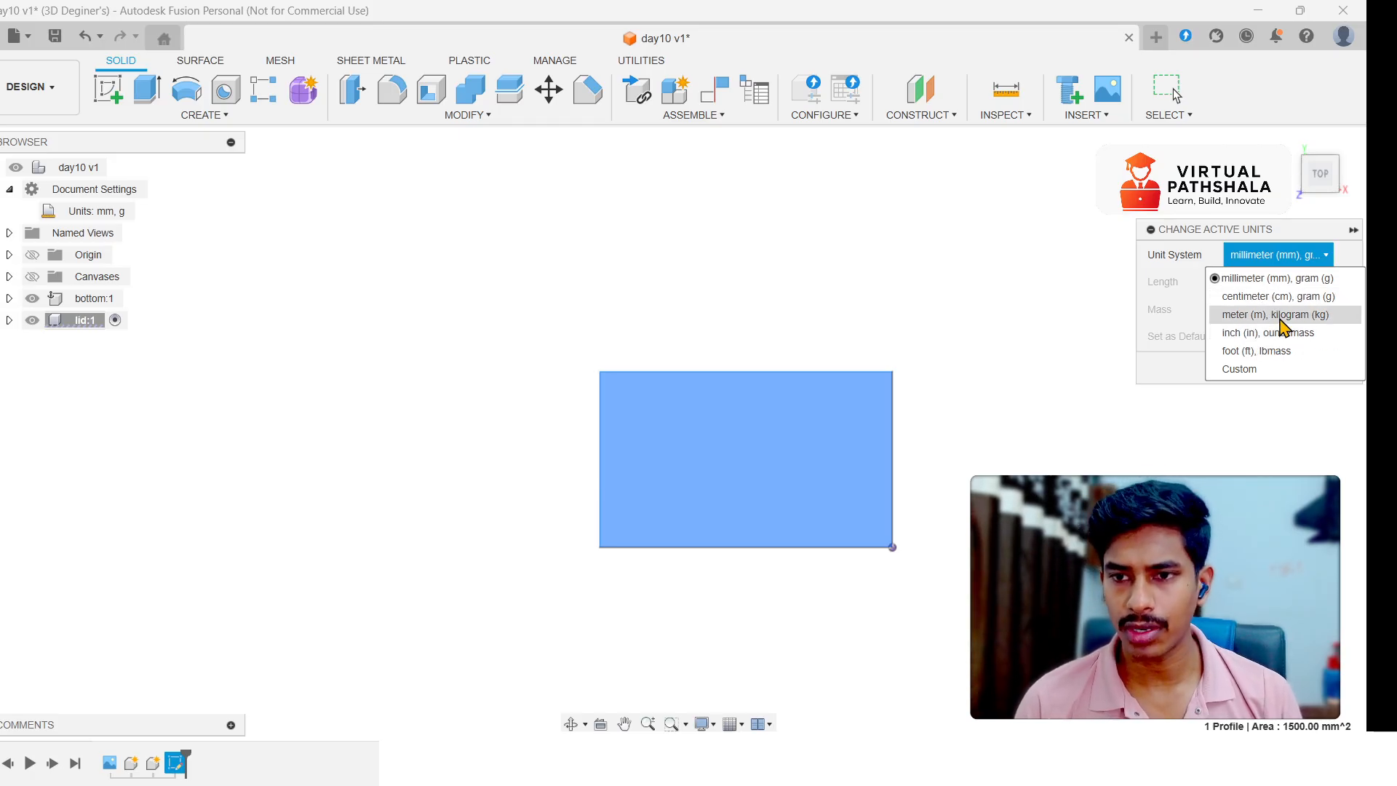
left_click(1281, 338)
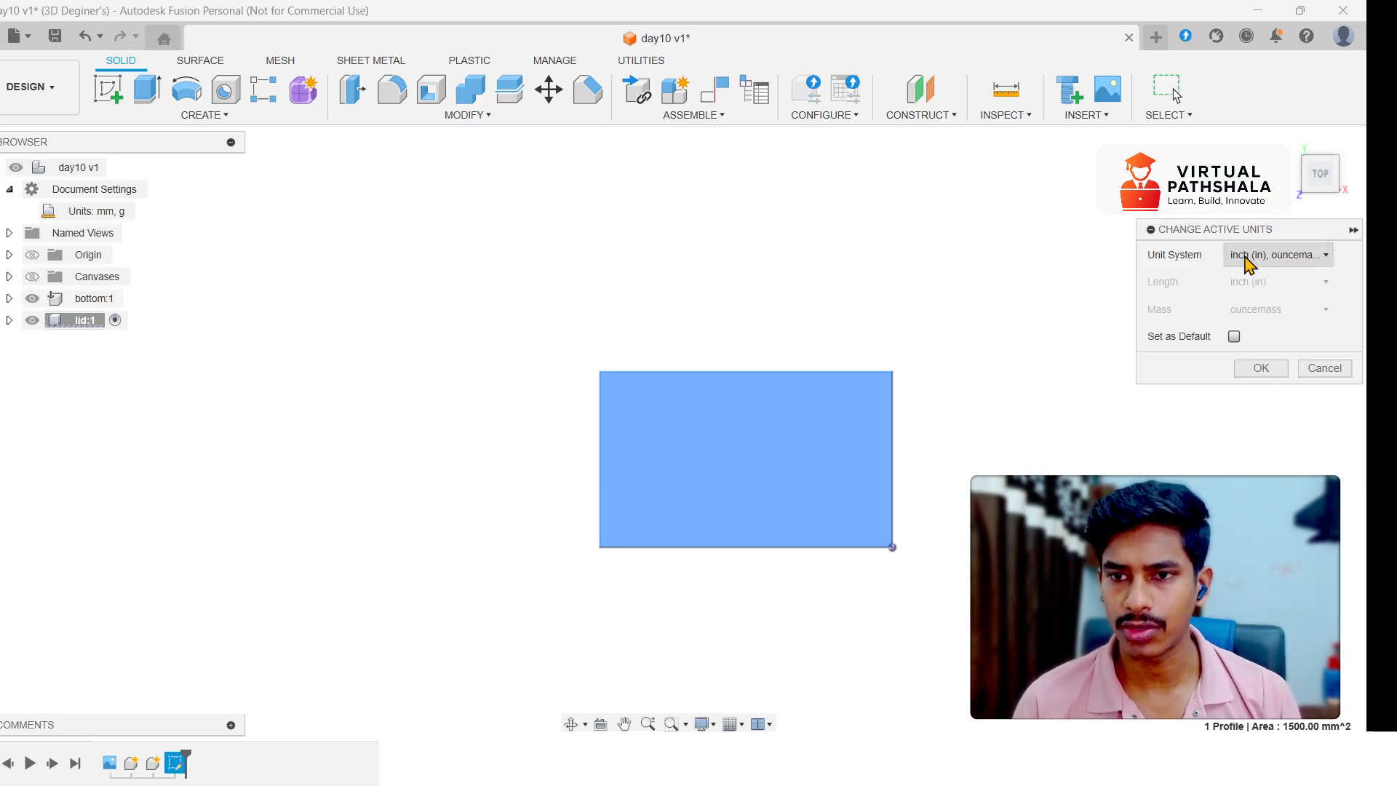
left_click(1238, 255)
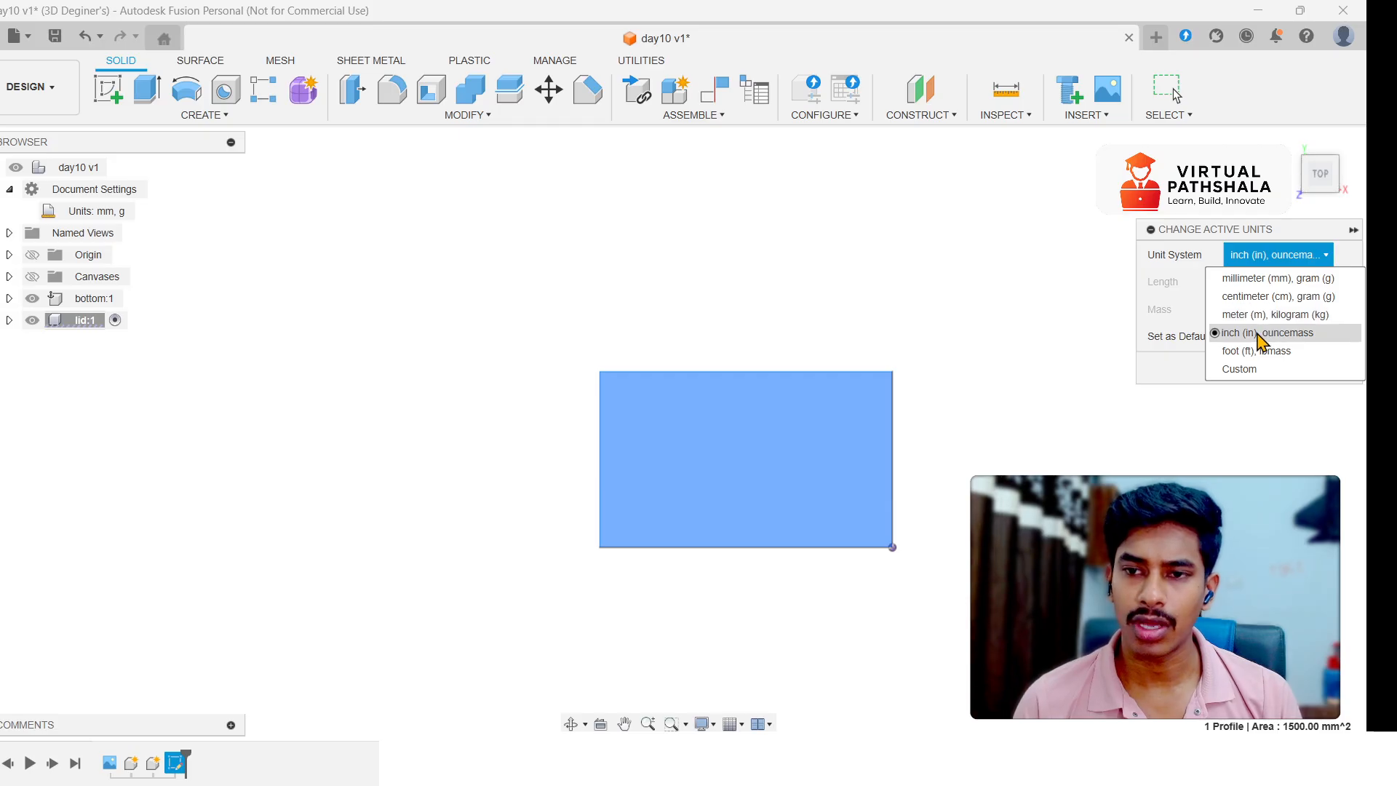
left_click(1260, 333)
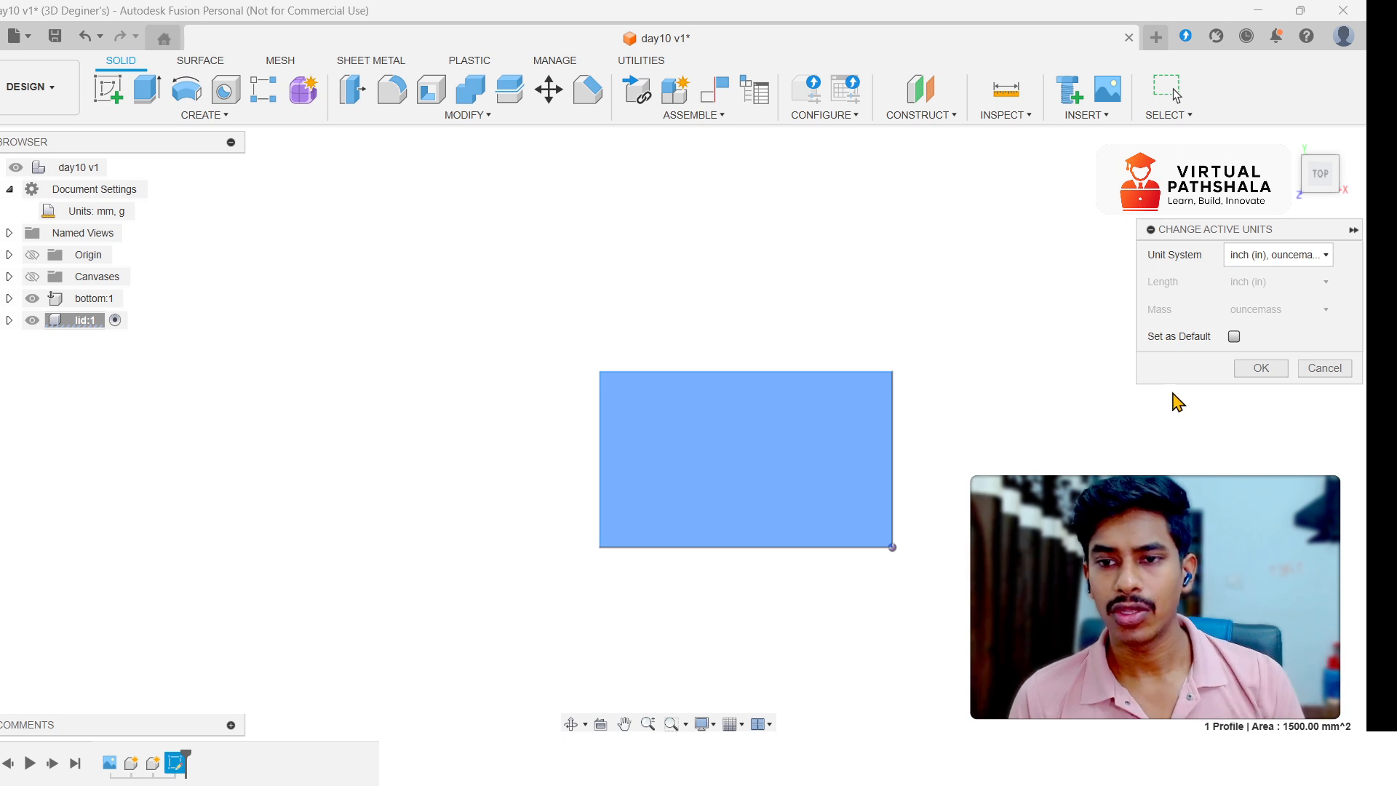
left_click(1275, 368)
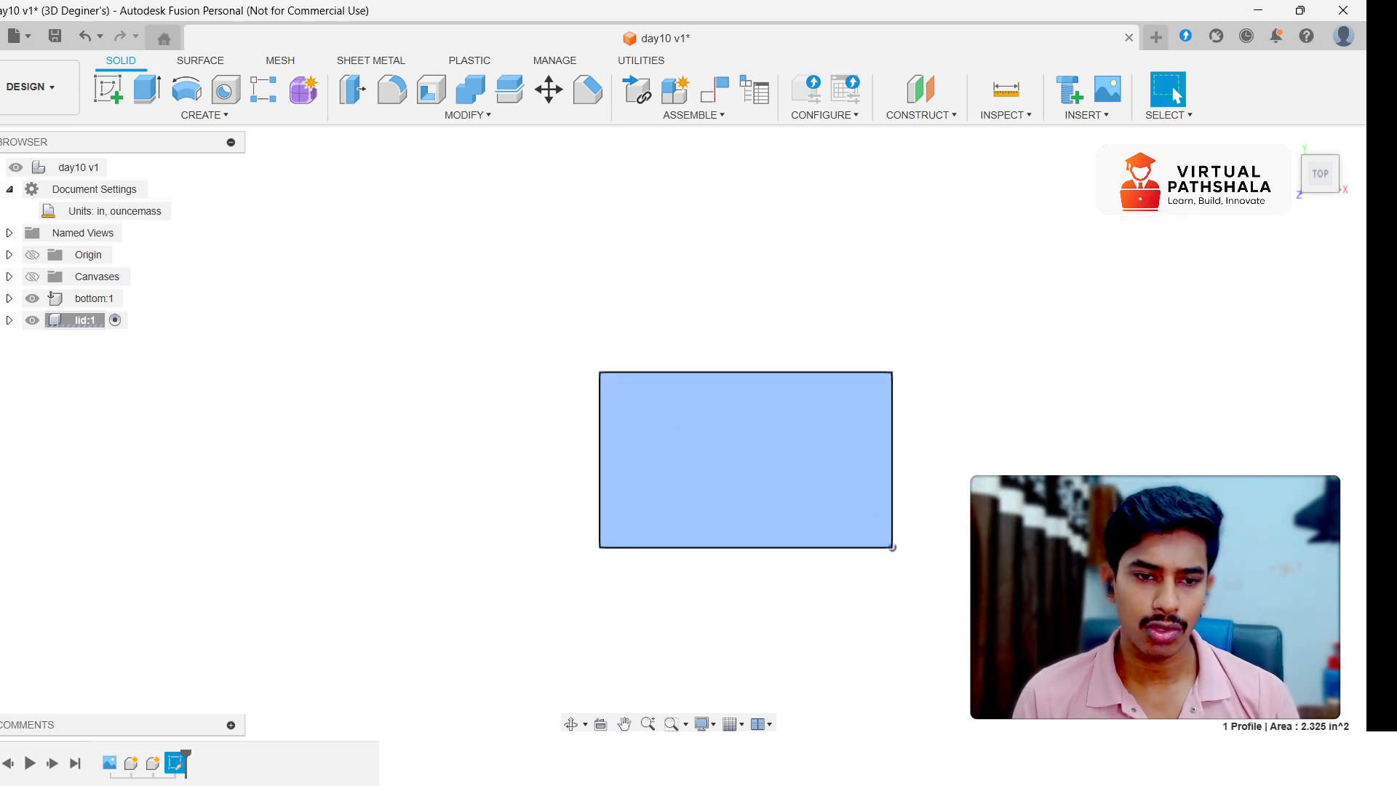
- Reopen the rectangle sketch for editing and check the length of its upper long edge in inches
right_click(182, 763)
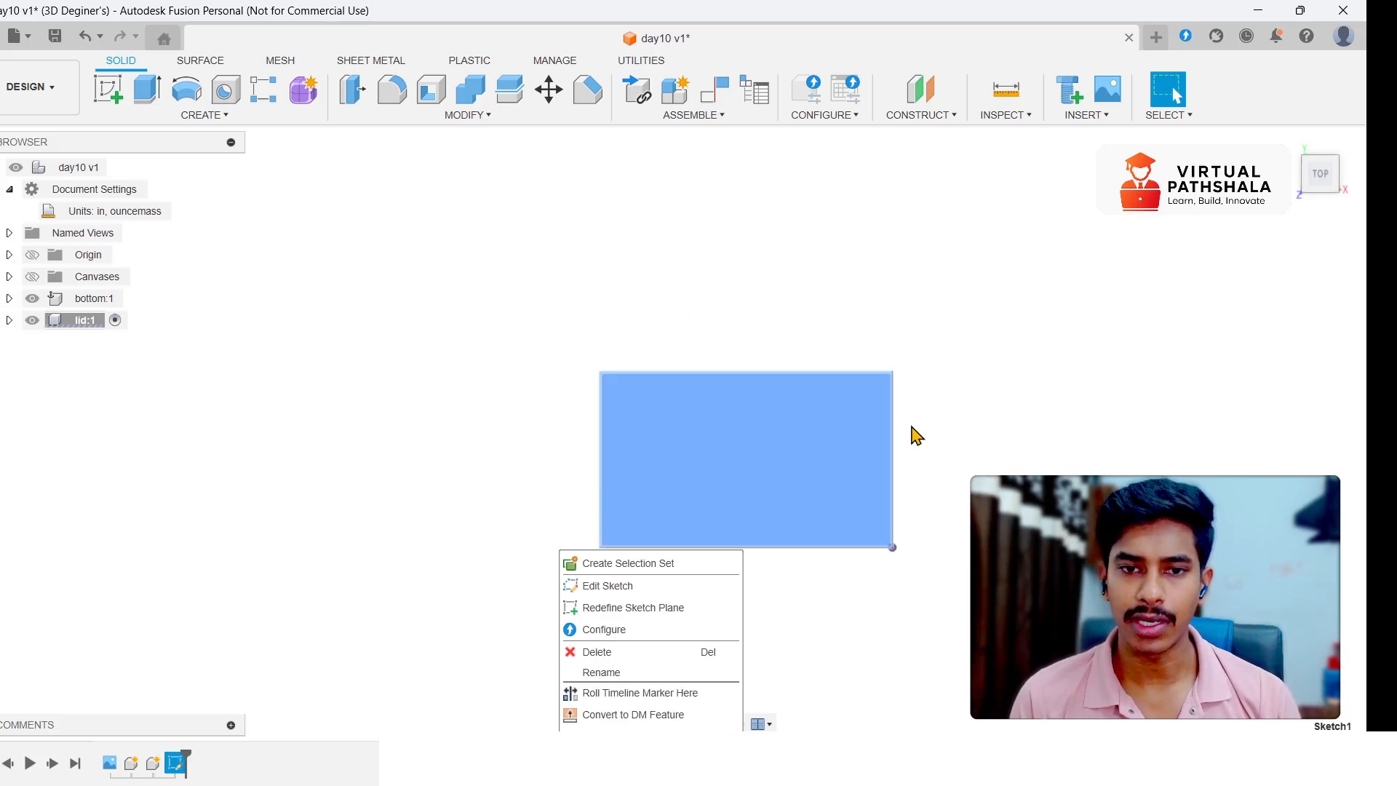
left_click(590, 585)
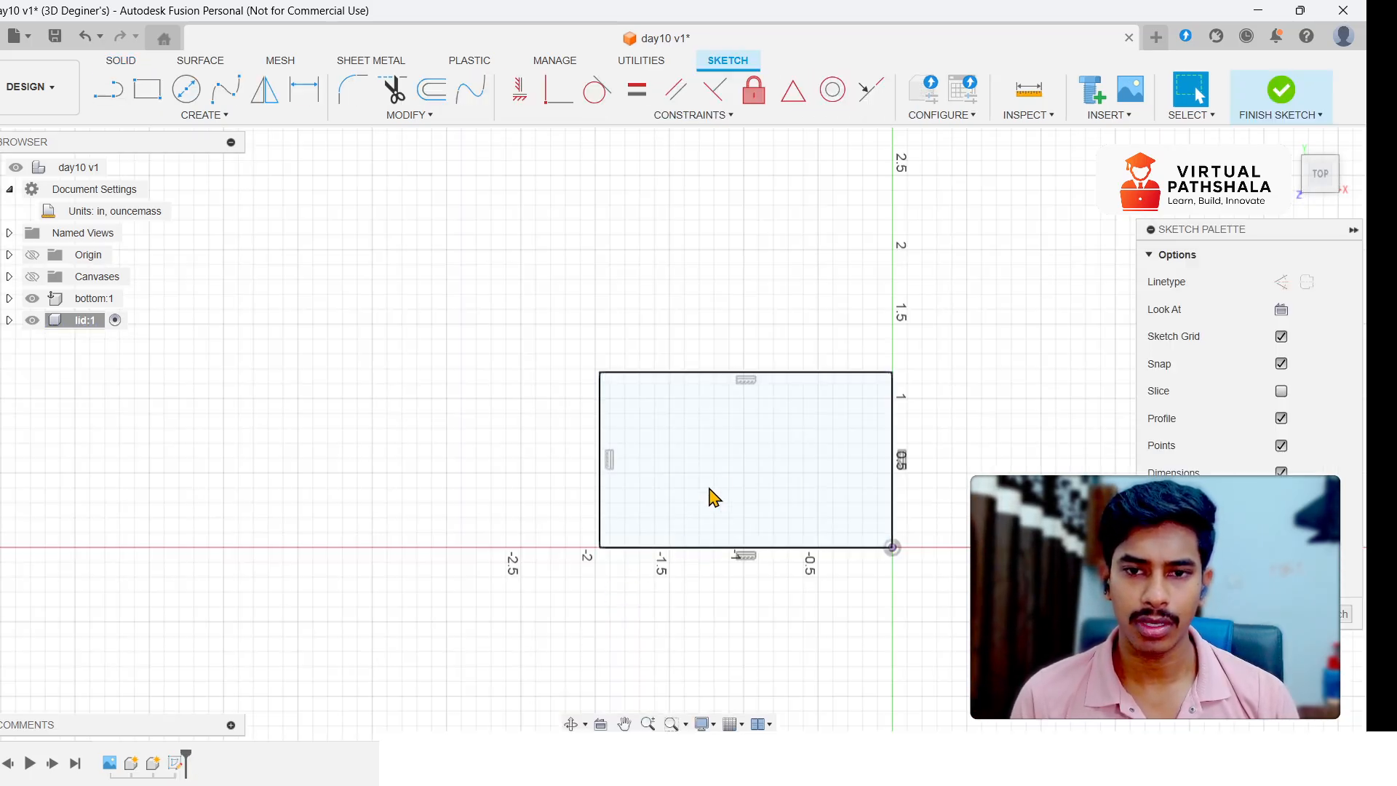
scroll(682, 457, "down", 3)
scroll(735, 468, "up", 6)
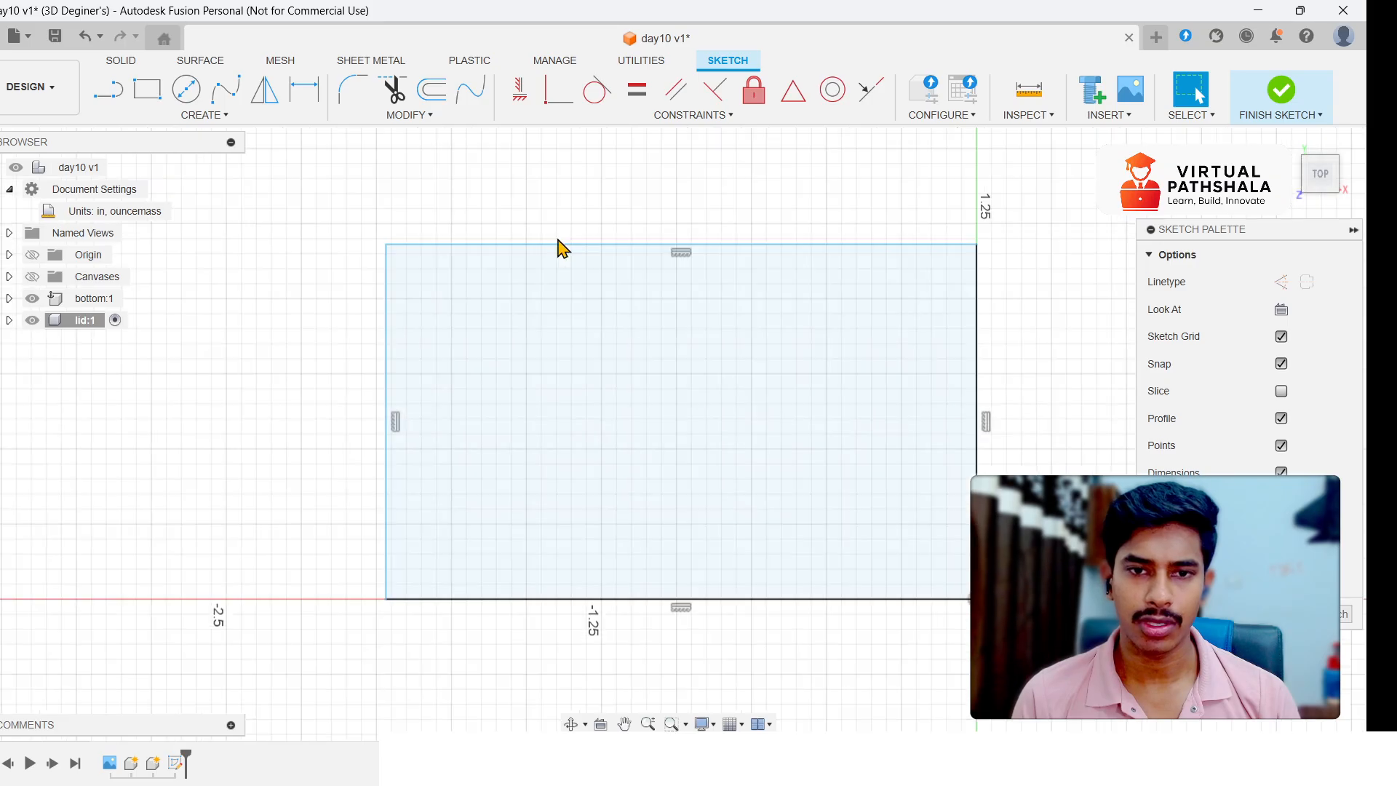
left_click(563, 247)
scroll(733, 470, "down", 3)
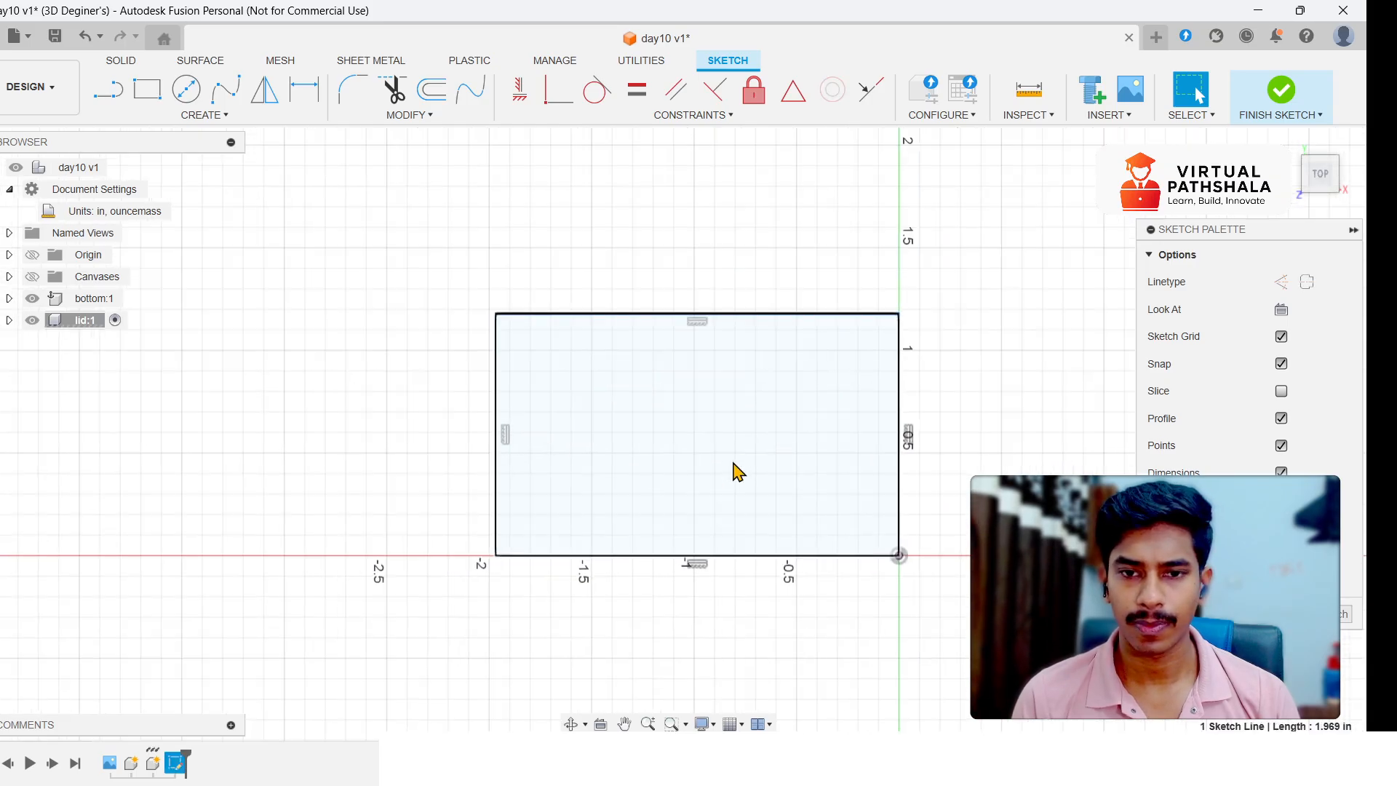
scroll(762, 471, "up", 2)
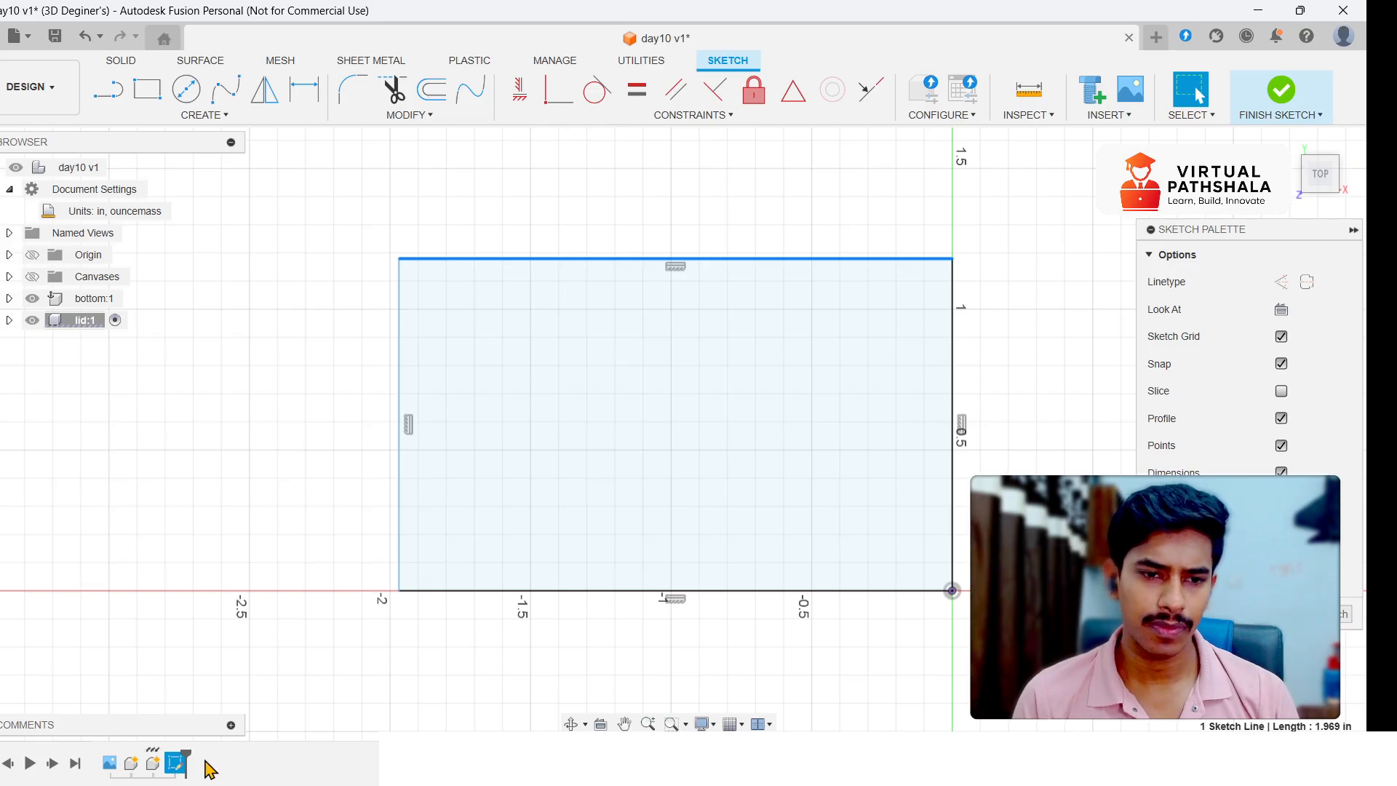
- Undo the change to inch units and the corner rectangle, going back to the empty sketch
key("ctrl+z")
key("ctrl+z")
key("ctrl+z")
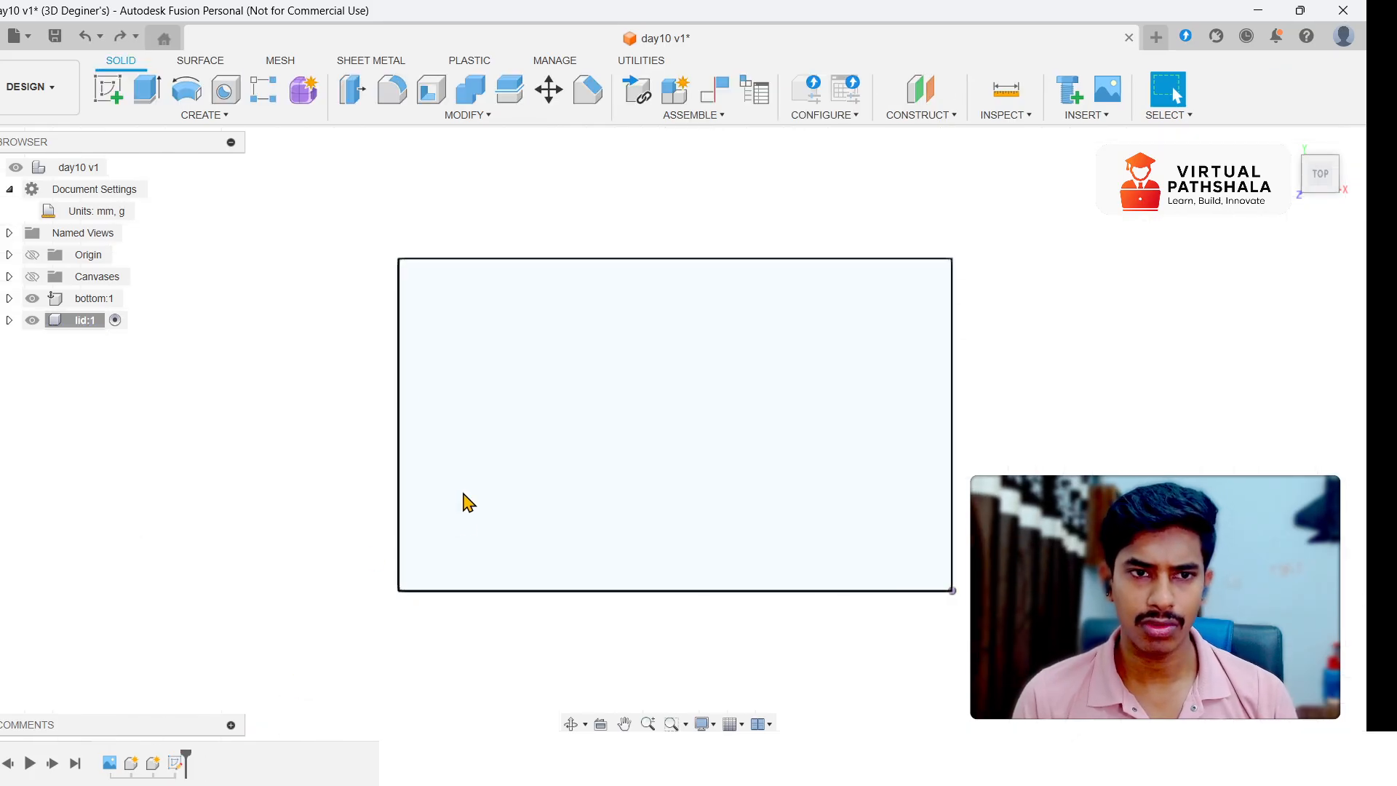
key("ctrl+z")
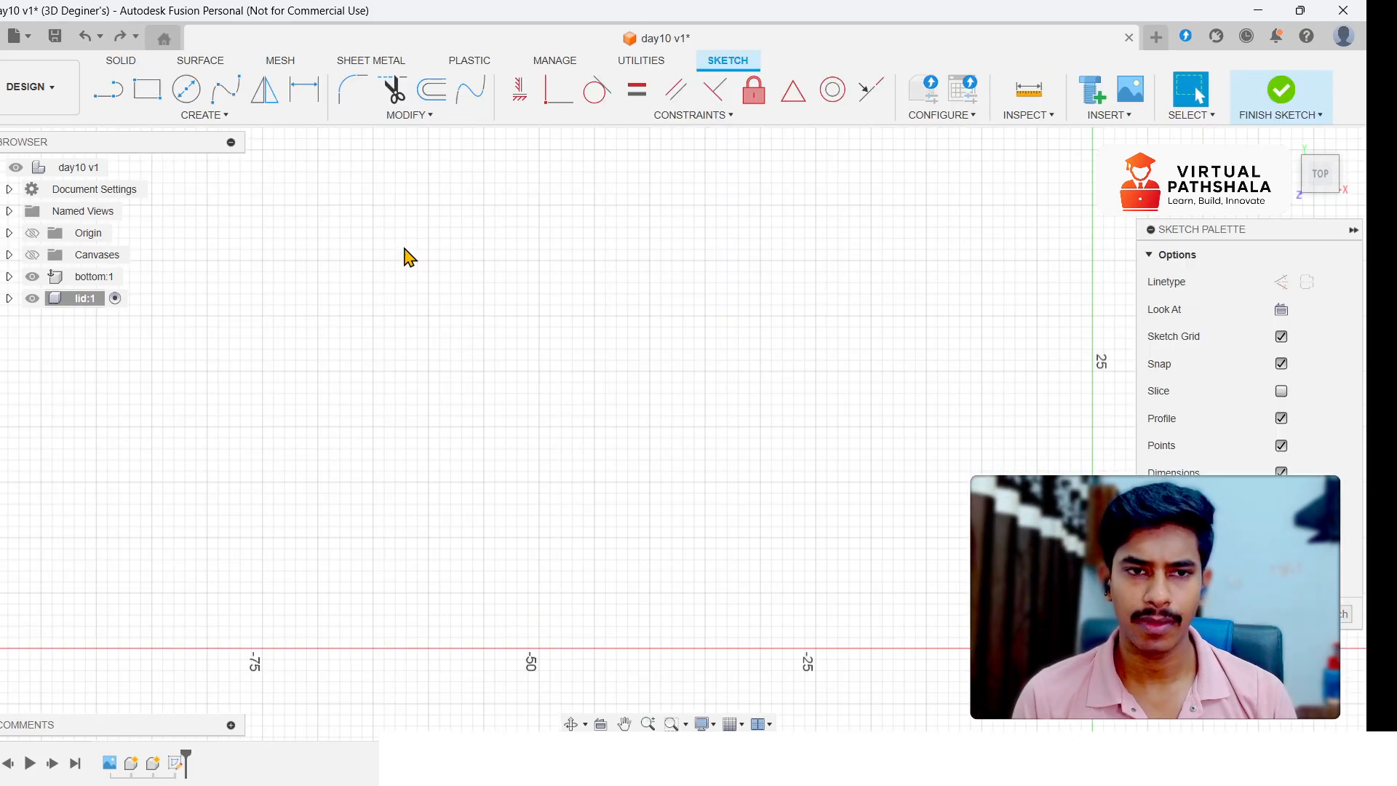
left_click(148, 90)
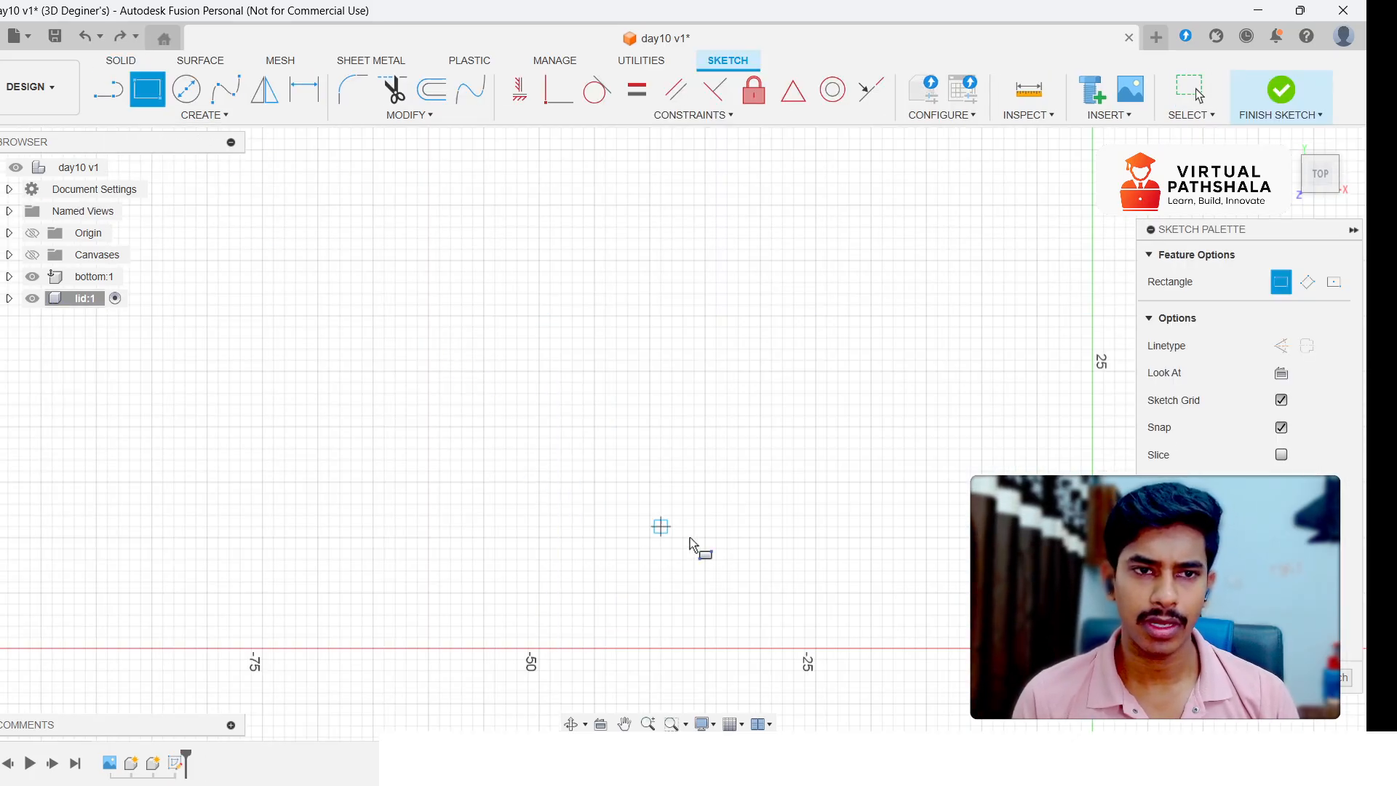
left_click(1334, 282)
middle_click_drag(961, 470, 451, 298)
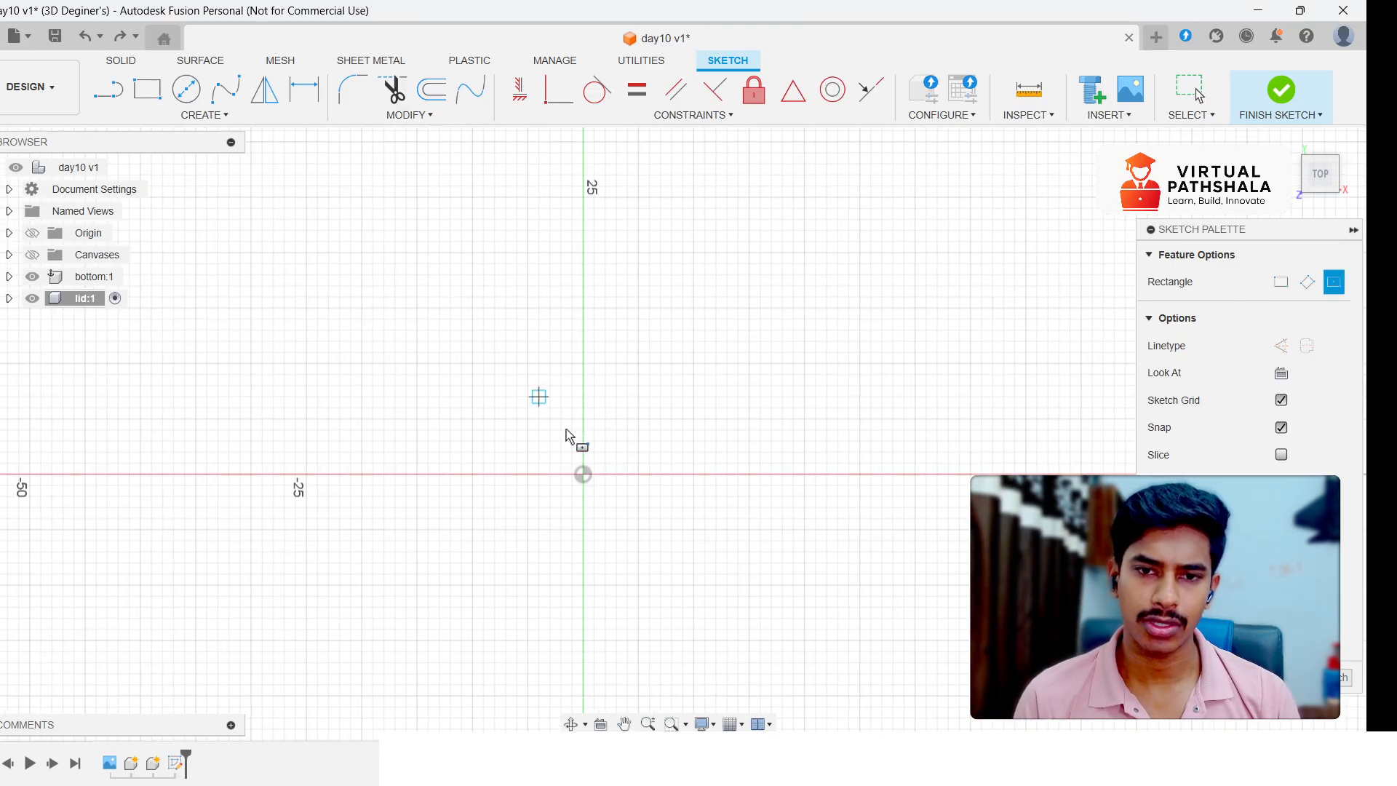
left_click(582, 473)
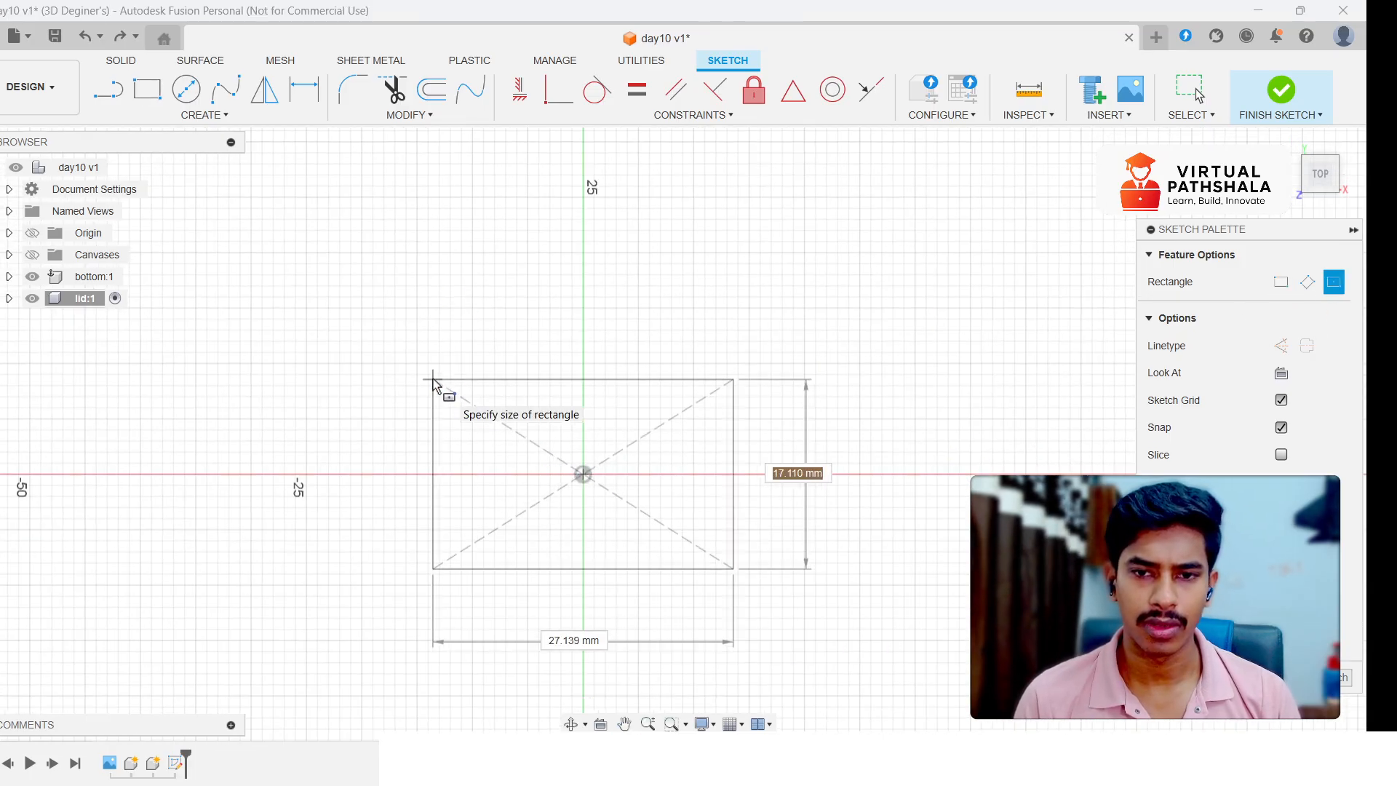
right_click(771, 452)
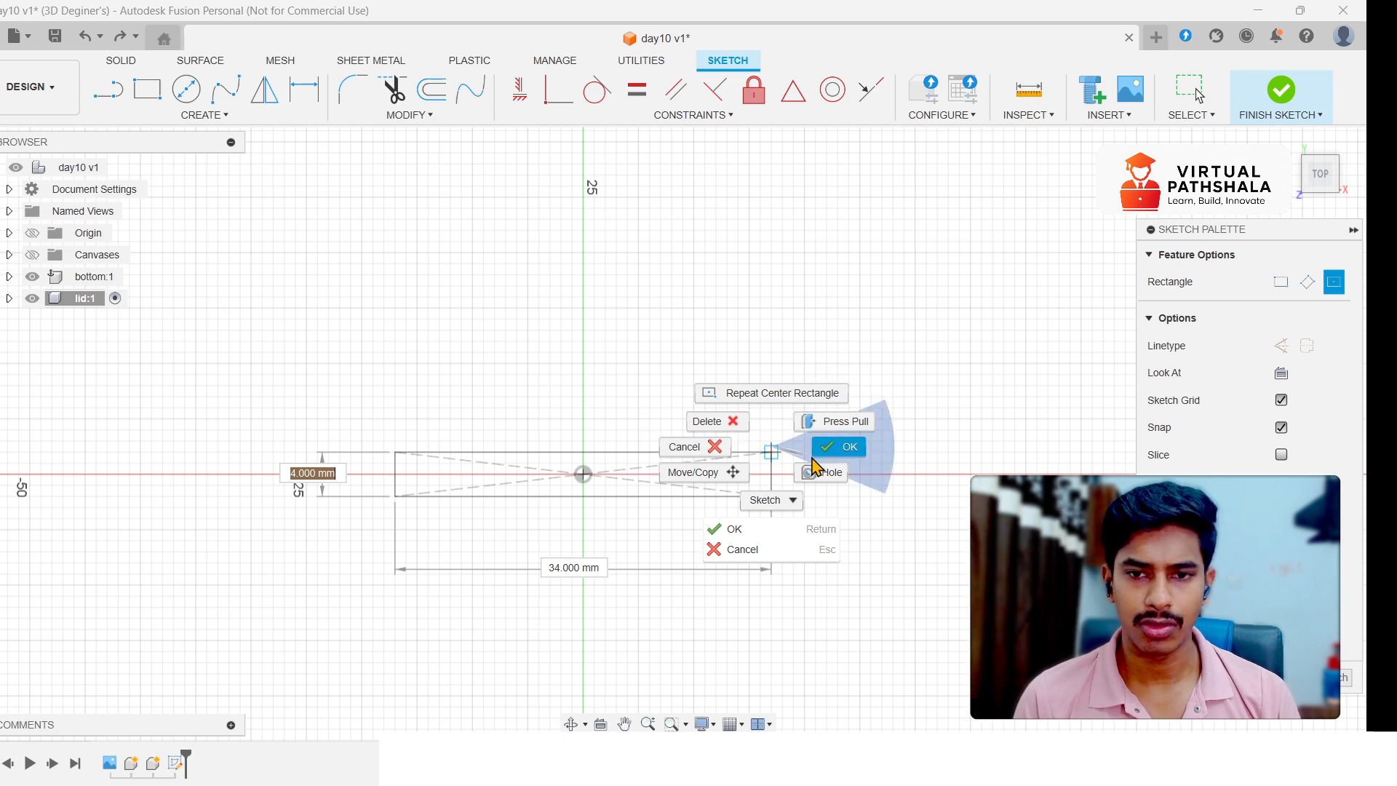
left_click(742, 550)
- Change the document's unit system to inch (in), ouncemass while the sketch is open, without making it the default
left_click(11, 190)
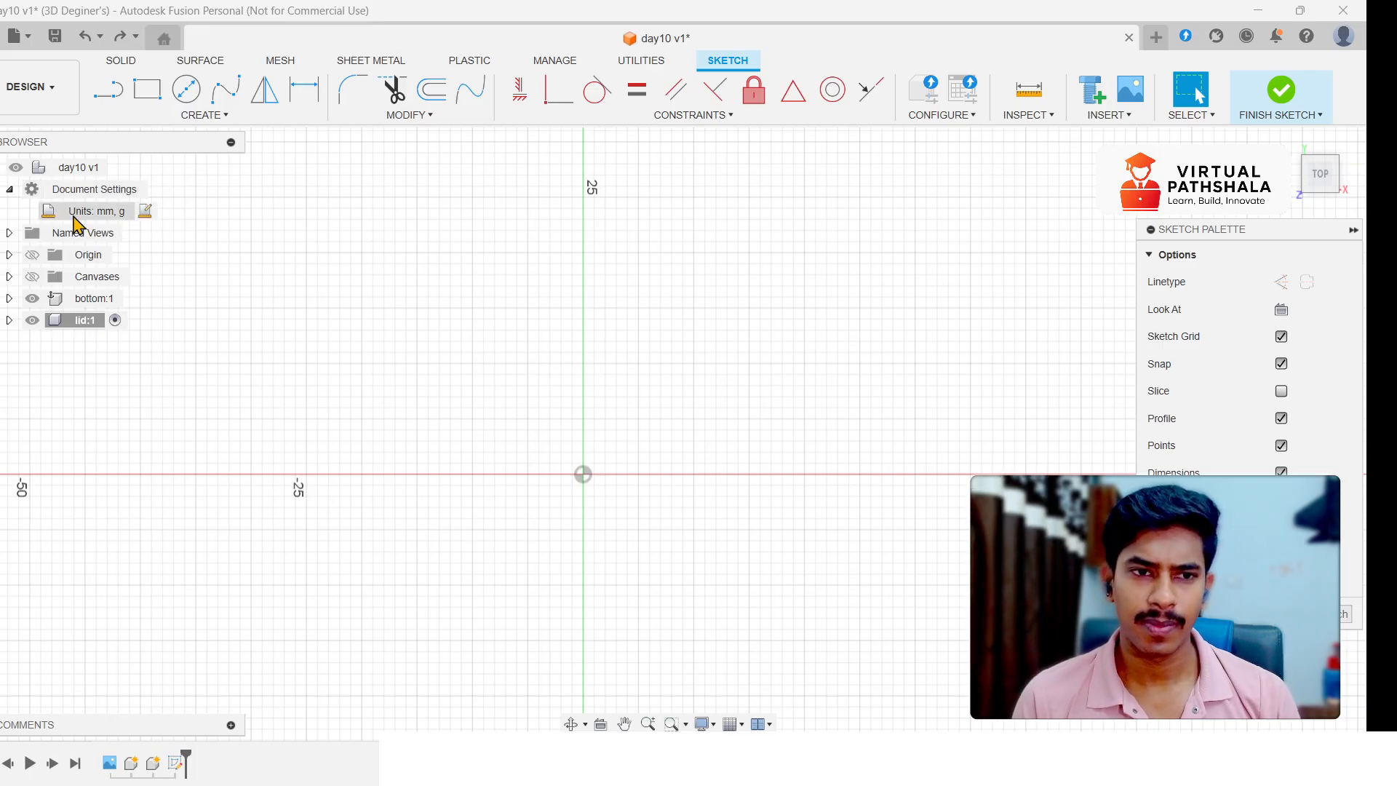
left_click(145, 211)
left_click(1072, 254)
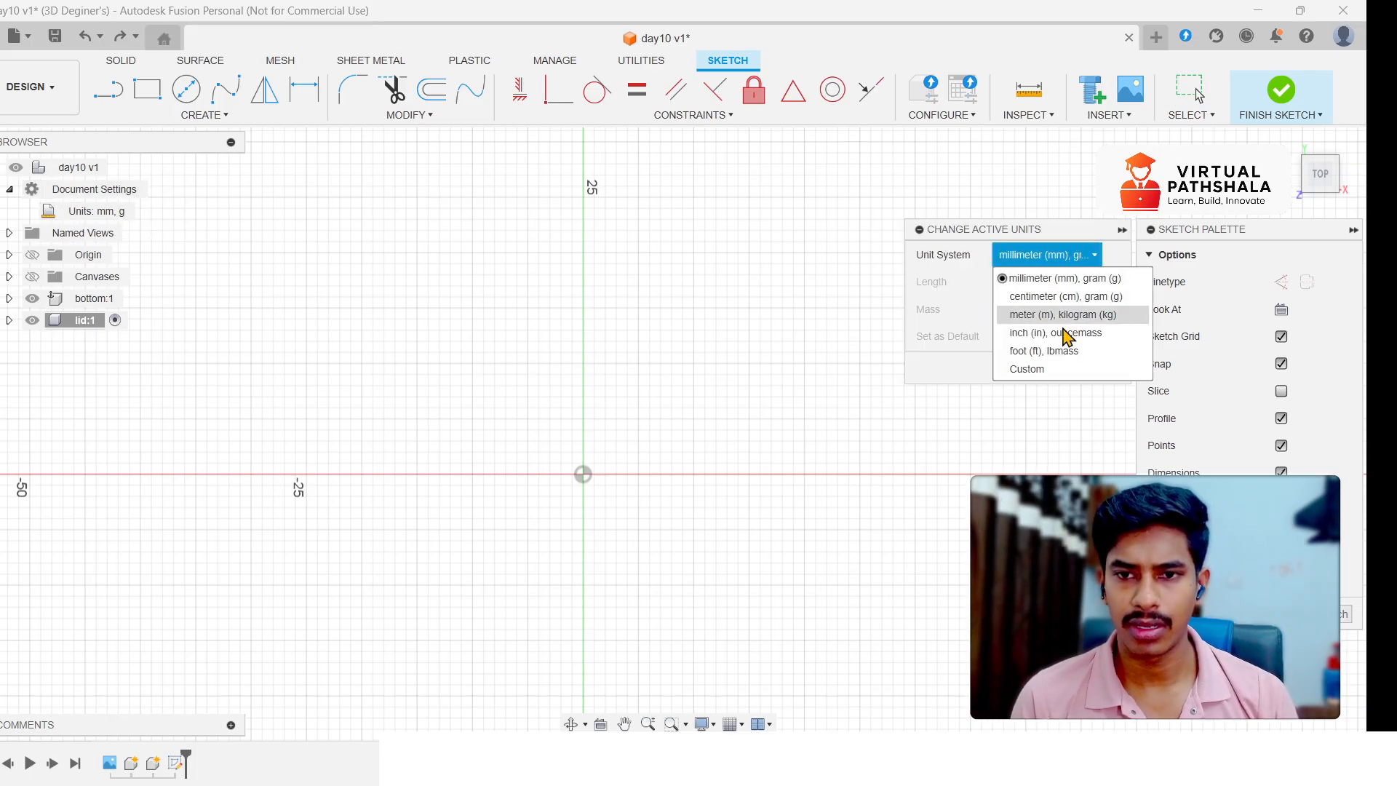
left_click(1051, 333)
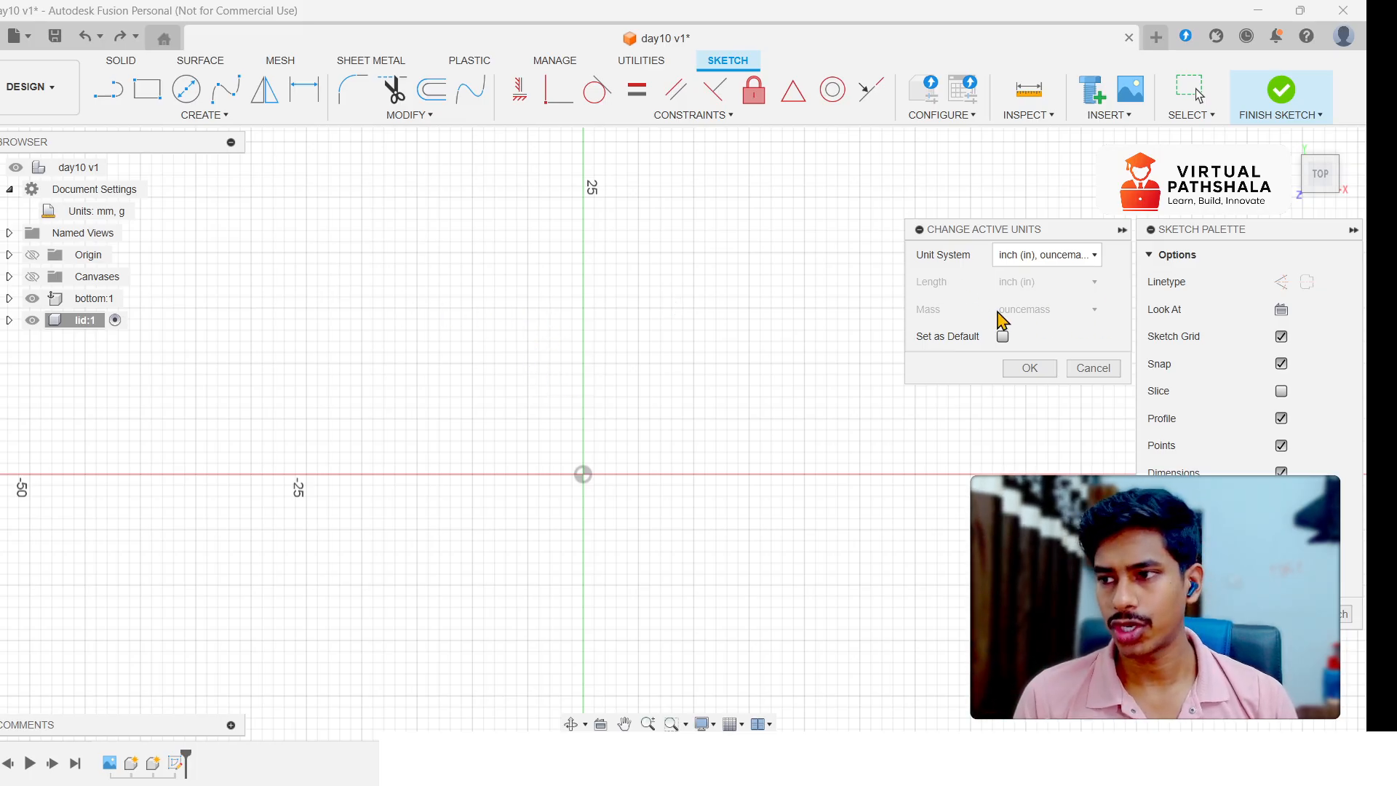
left_click(1037, 370)
- Draw a center rectangle on the sketch origin, 4 in wide and 2 in high
left_click(148, 95)
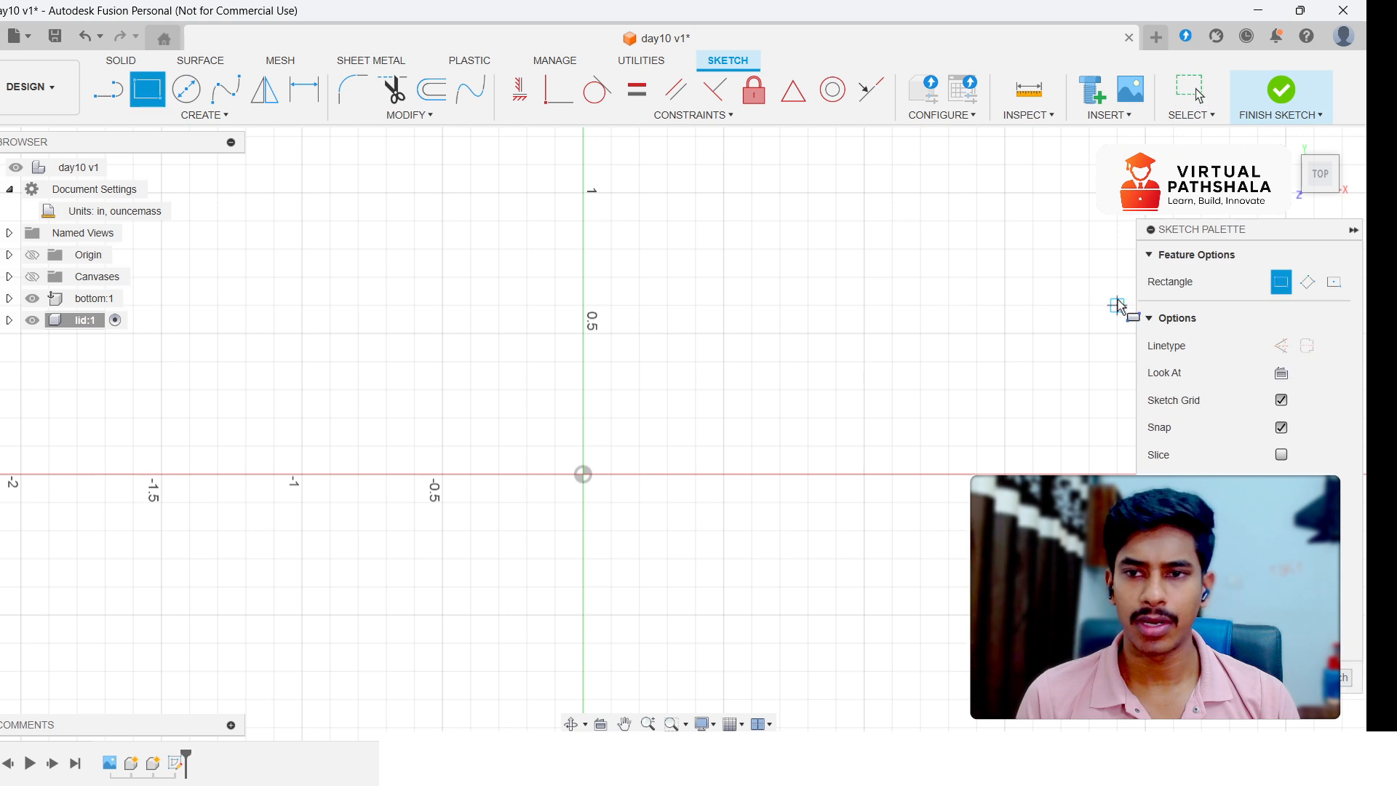
left_click(1334, 282)
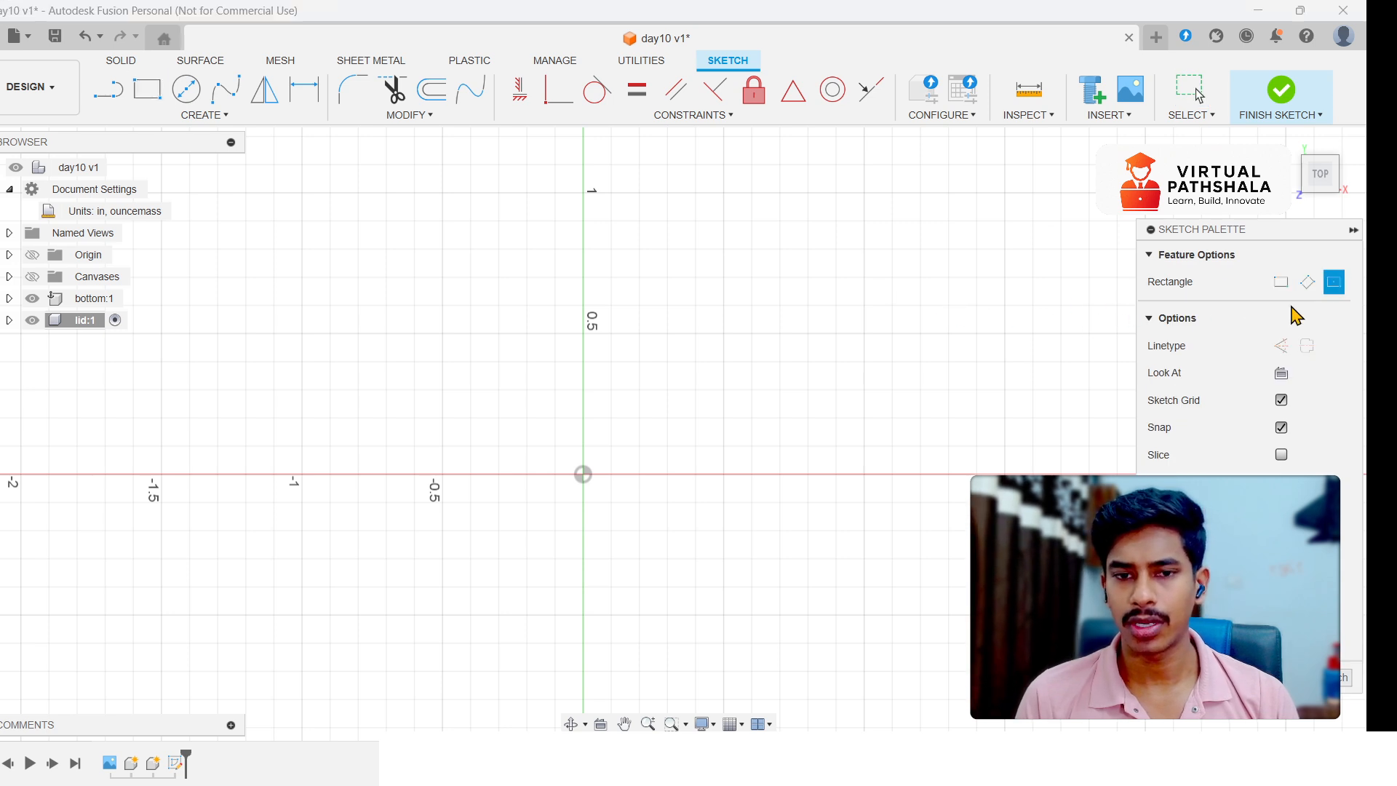
left_click(583, 474)
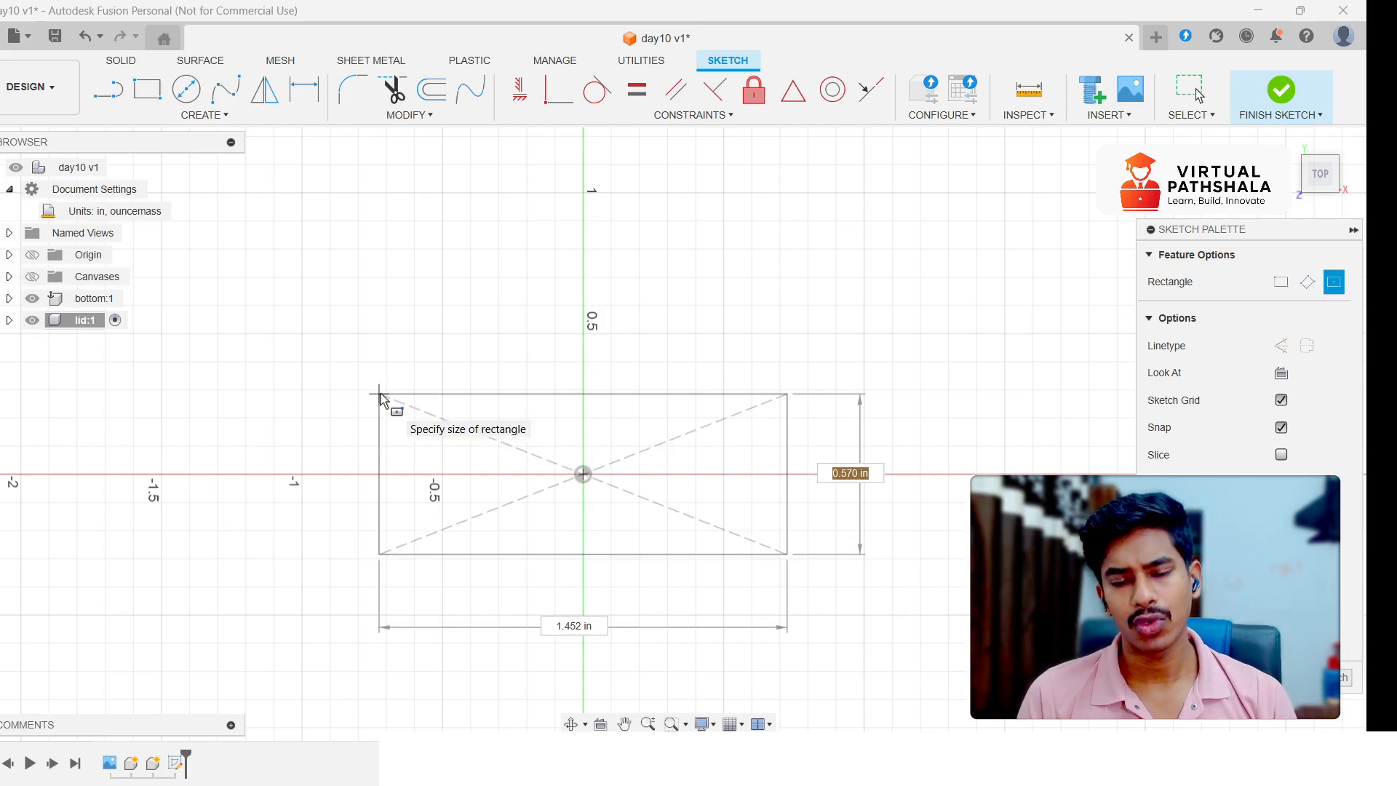
type("2")
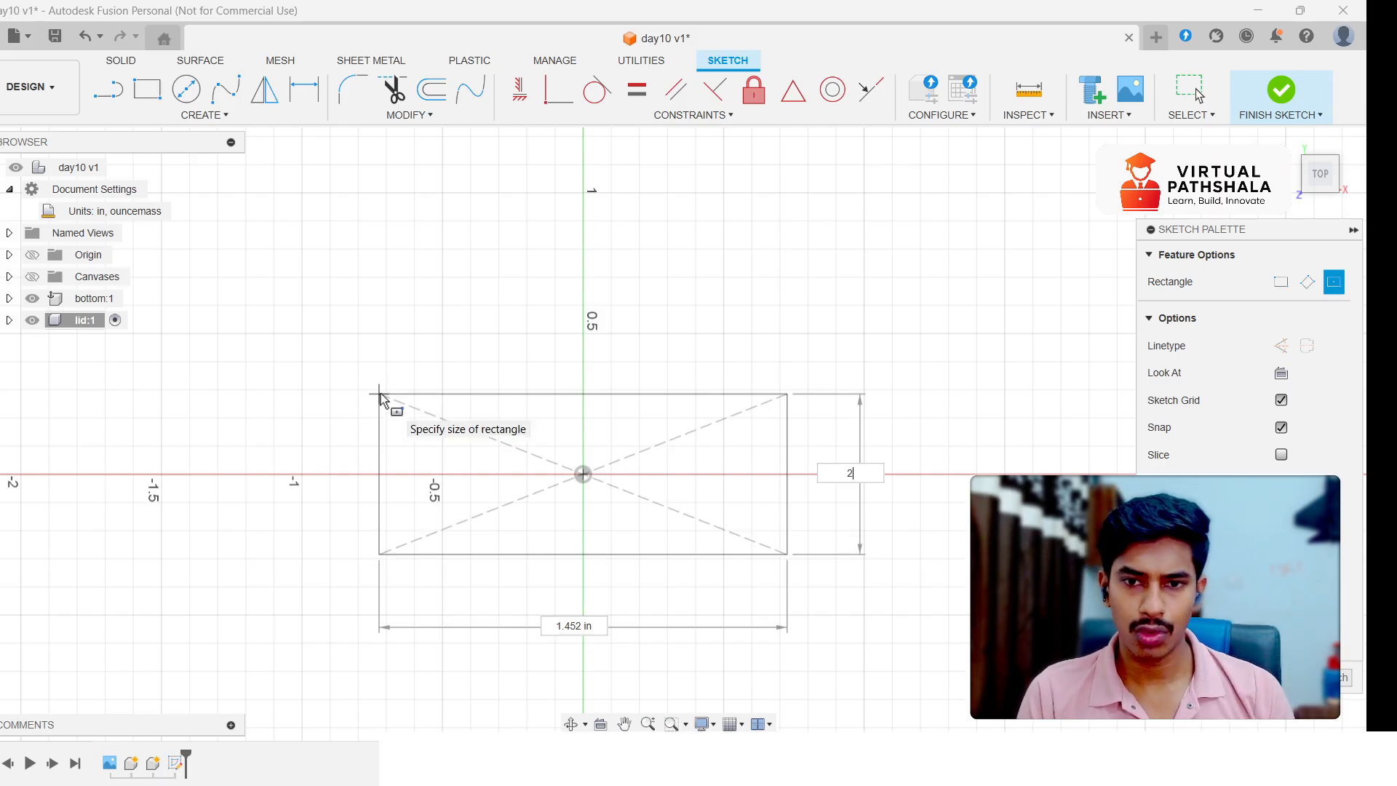
key("Tab")
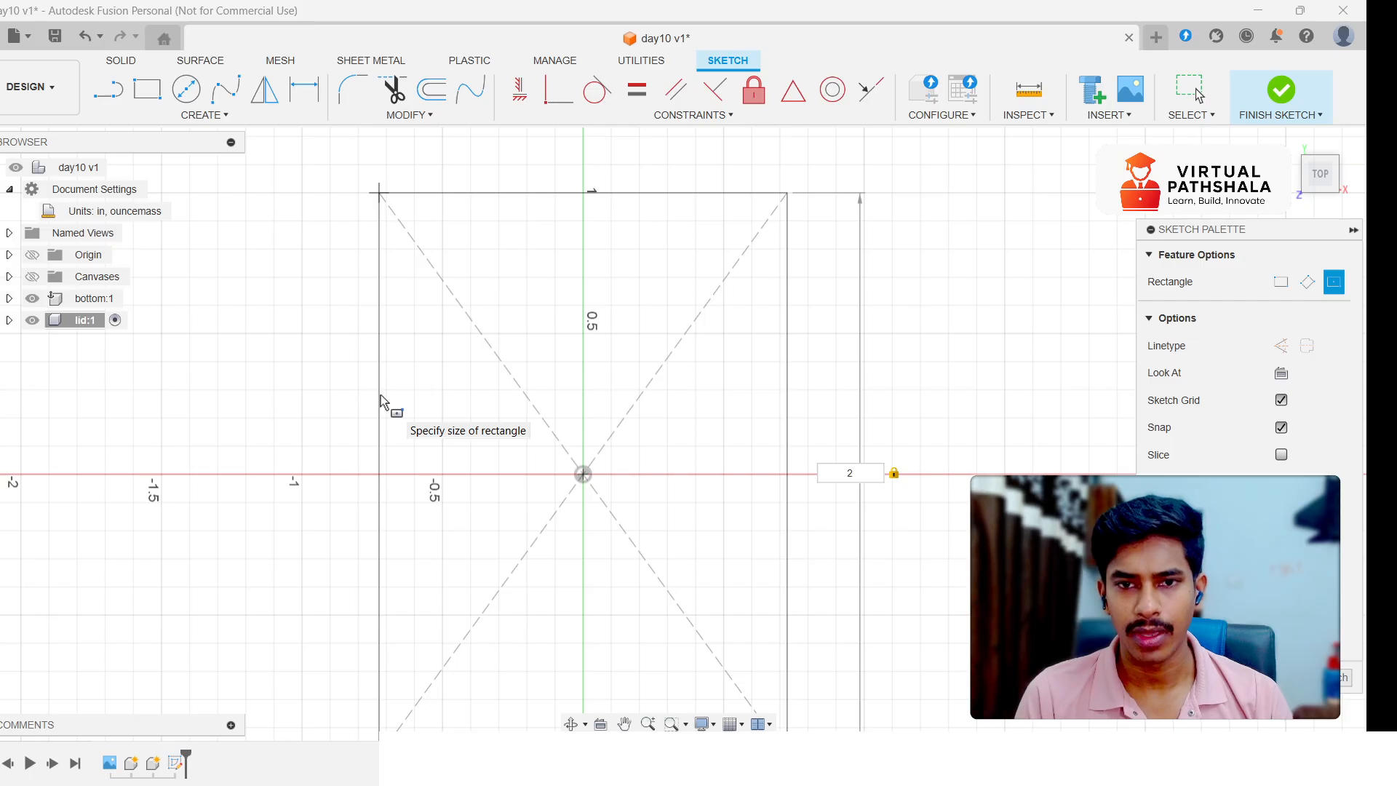
scroll(382, 395, "down", 4)
key("Tab")
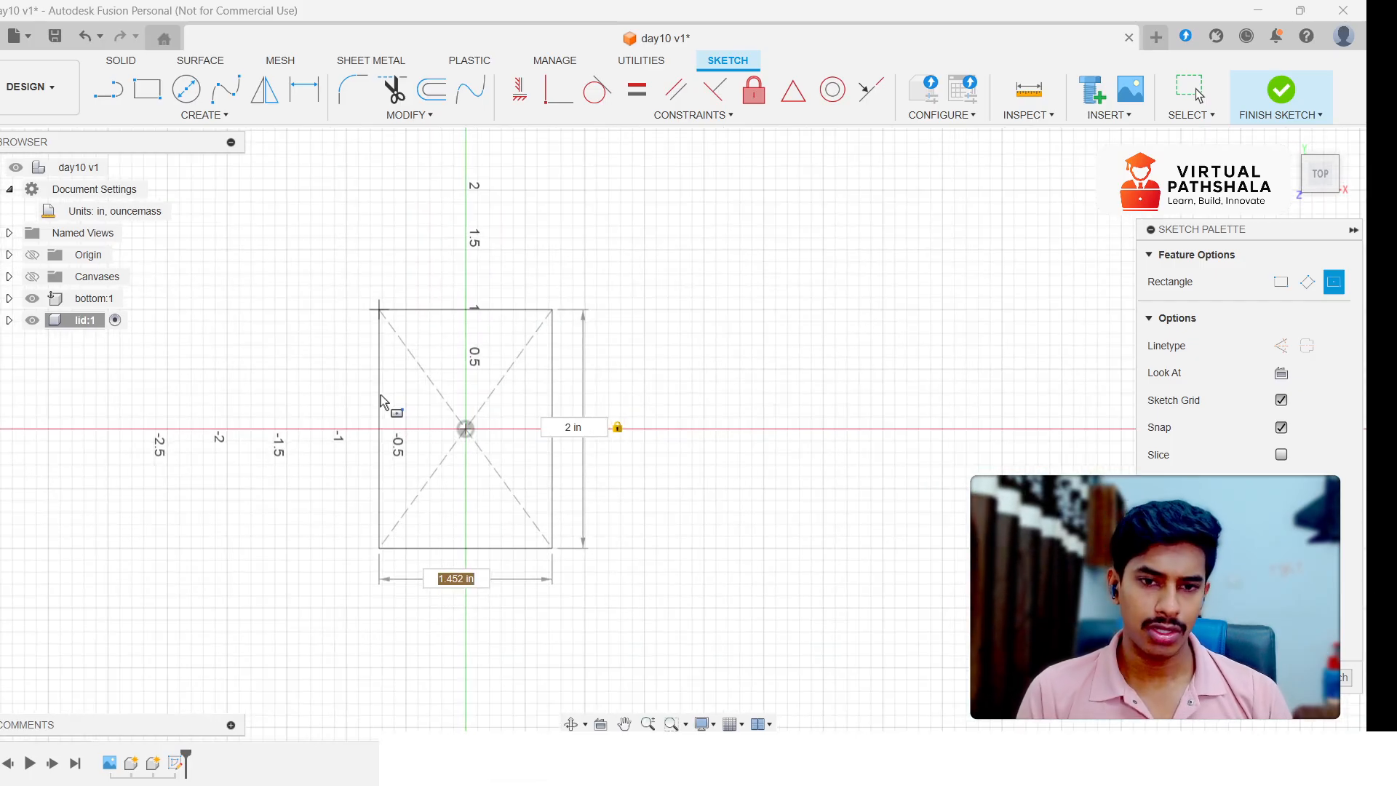
type("4")
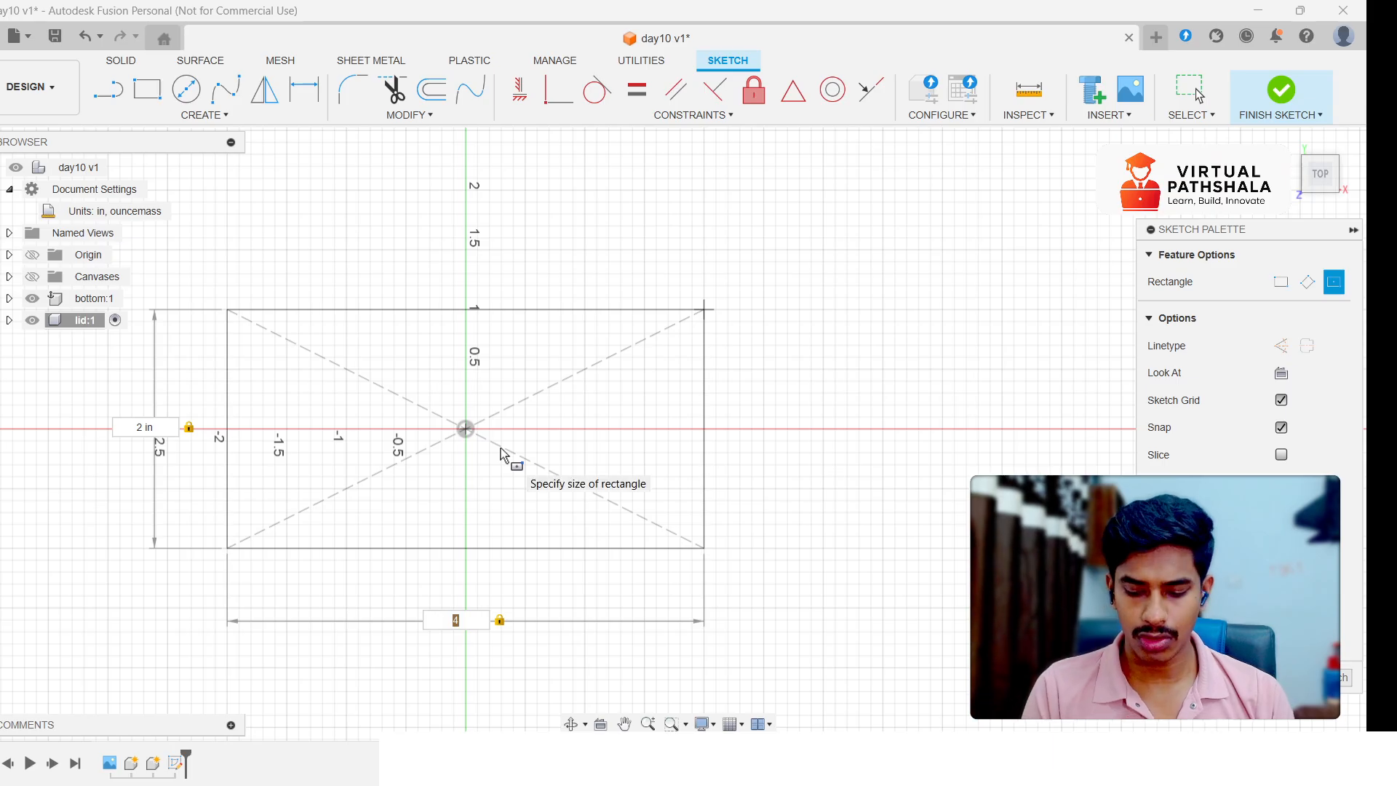
key("Return")
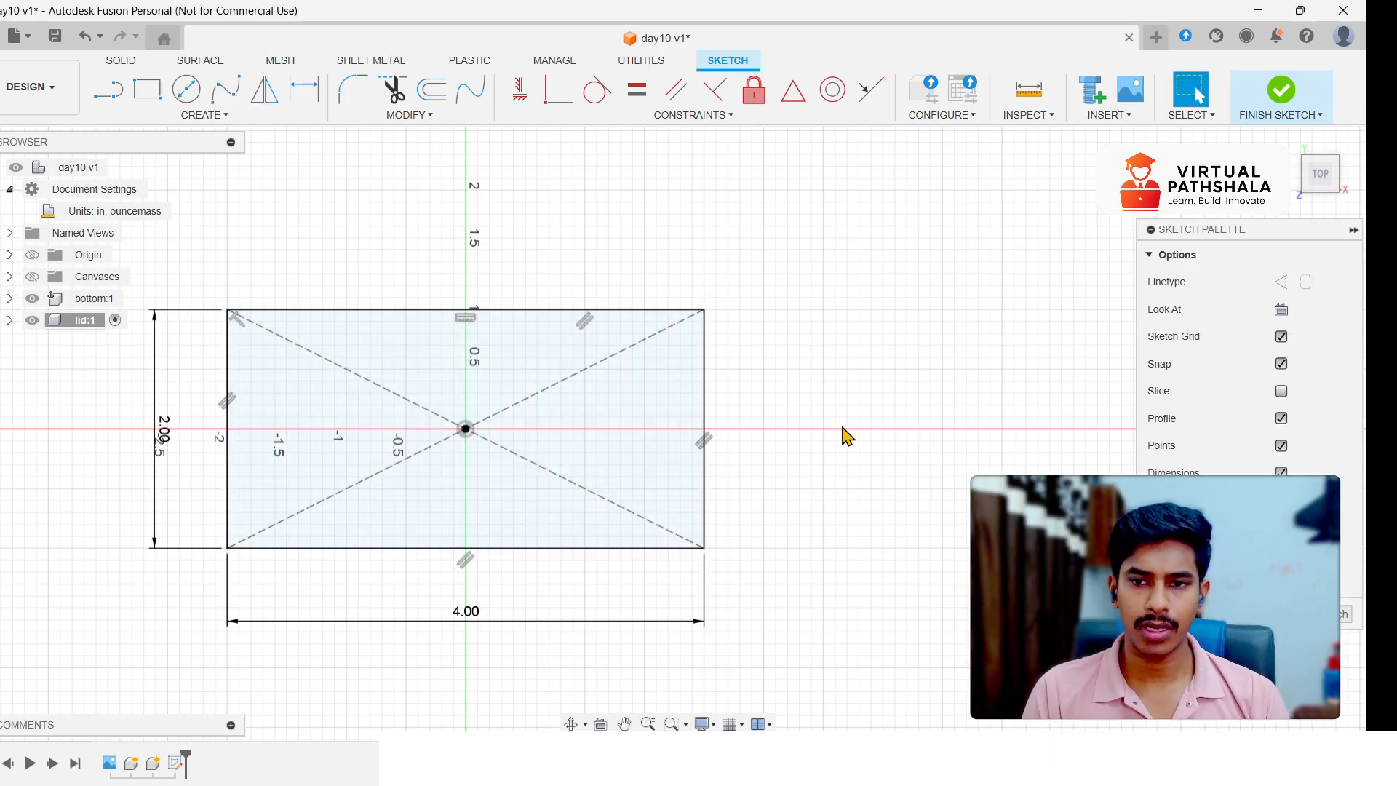
middle_click_drag(842, 433, 1094, 378)
scroll(873, 347, "up", 1)
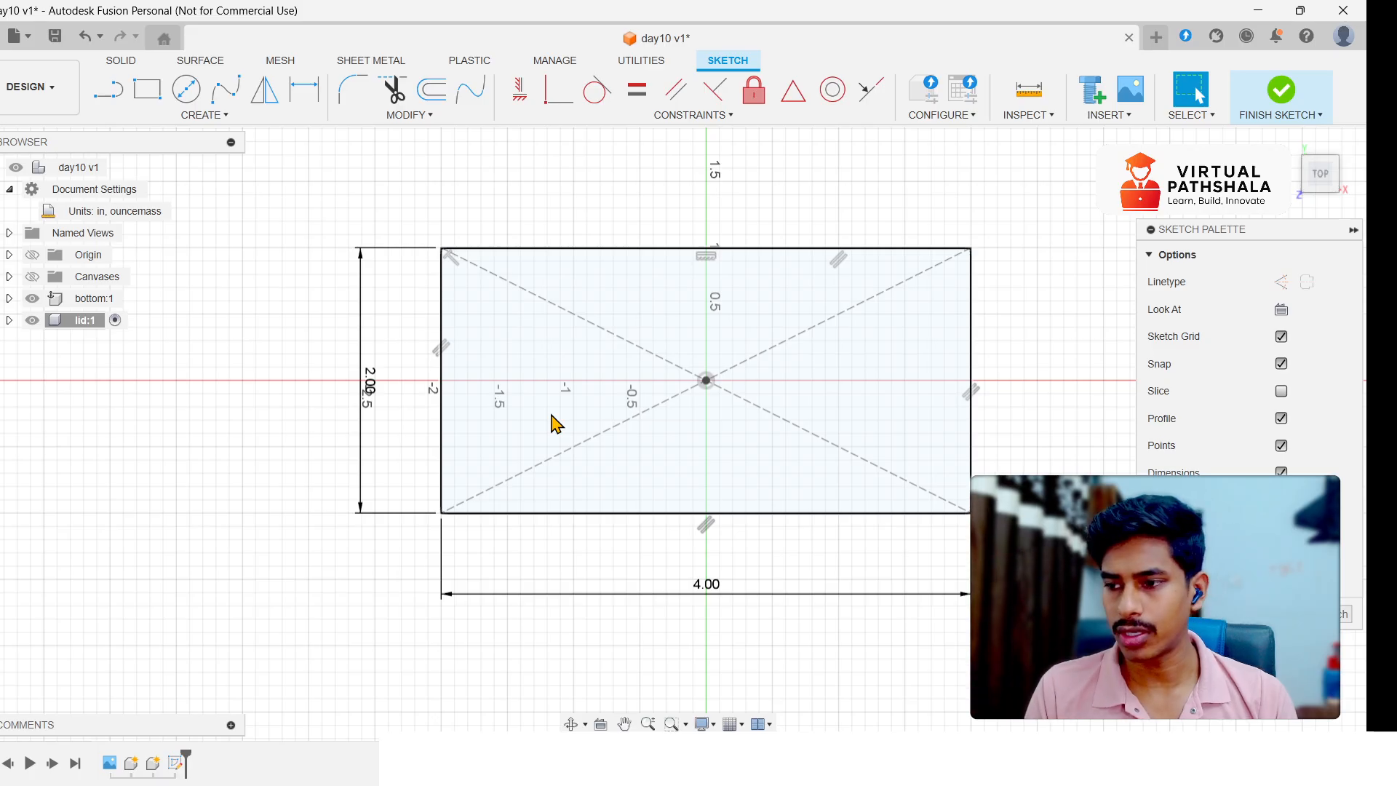
left_click(429, 95)
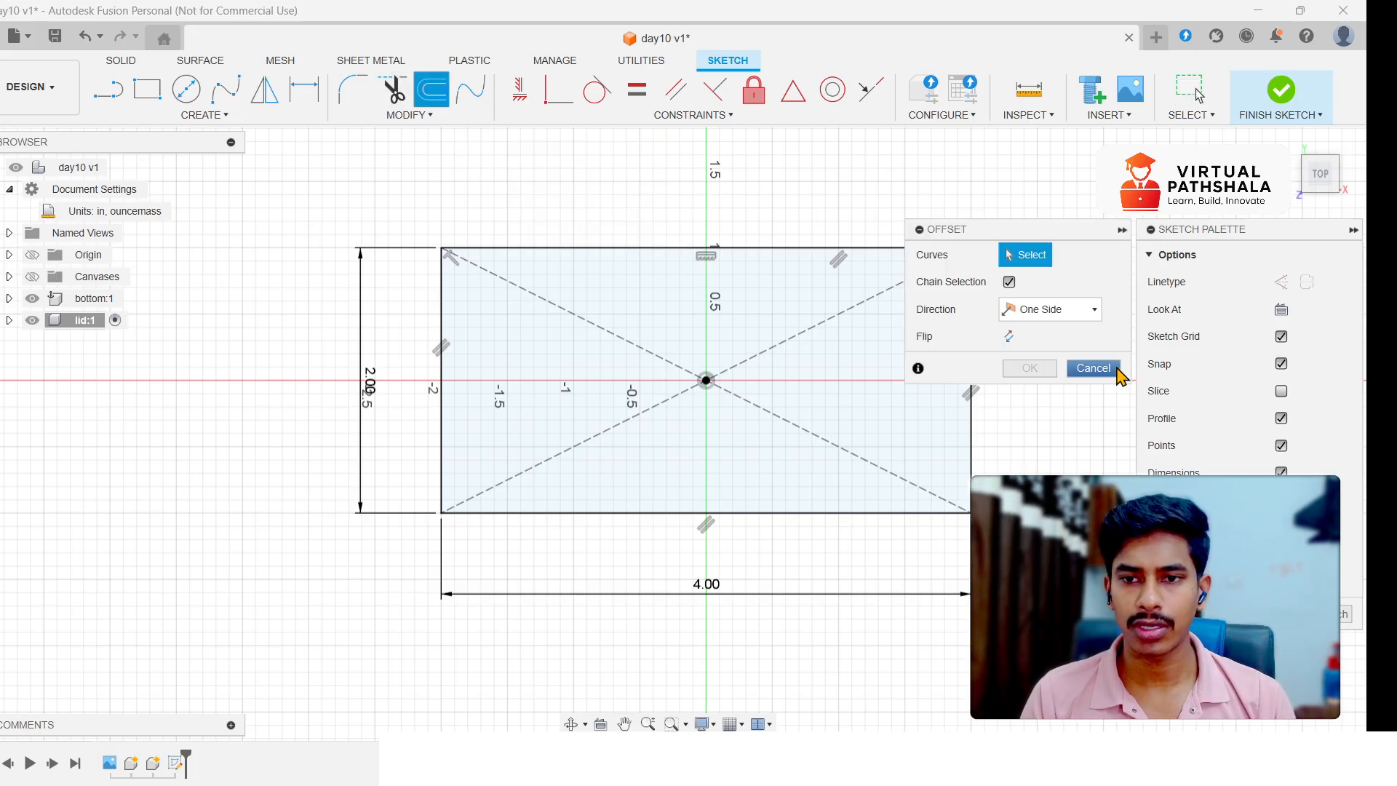
left_click(1093, 367)
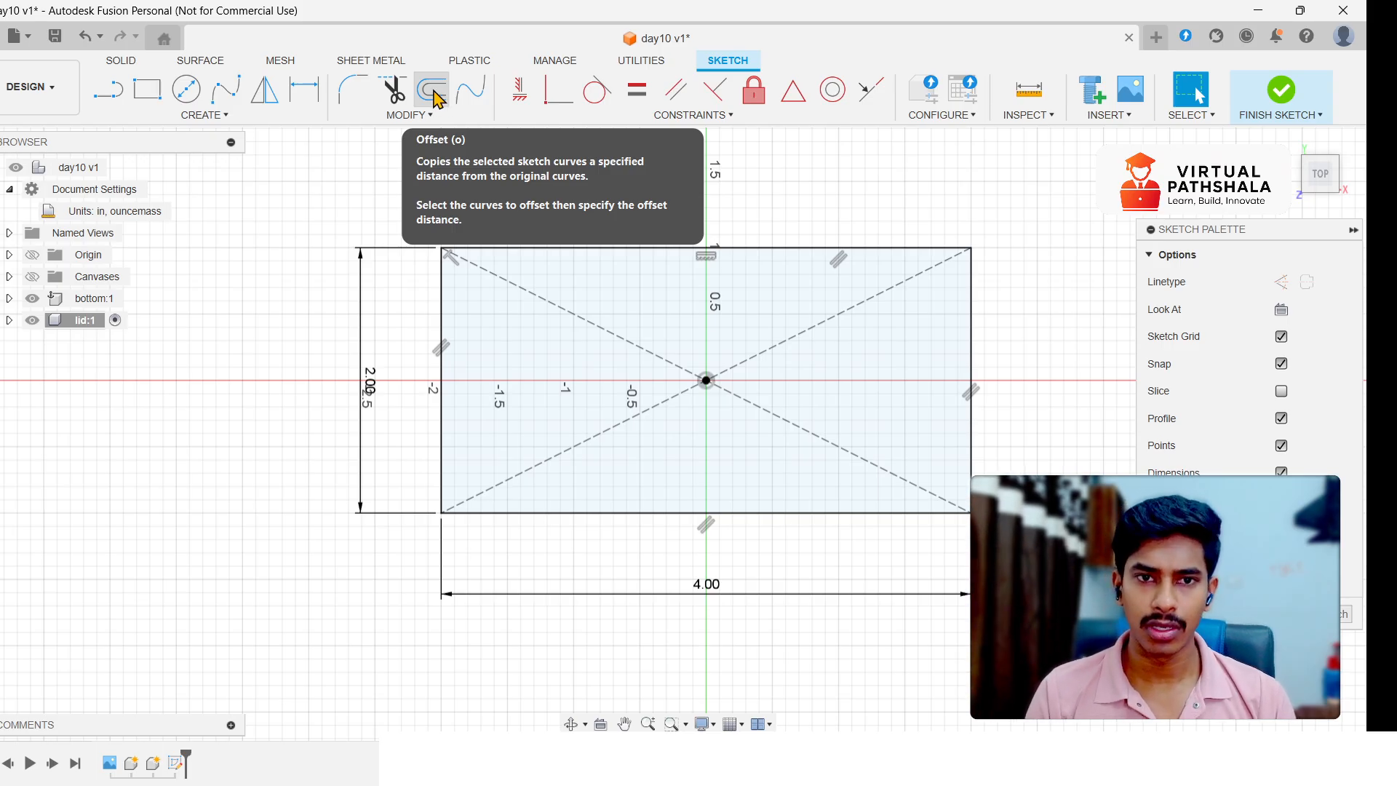
- Offset the whole rectangle inward on one side with a distance of -0.2 in
key("o")
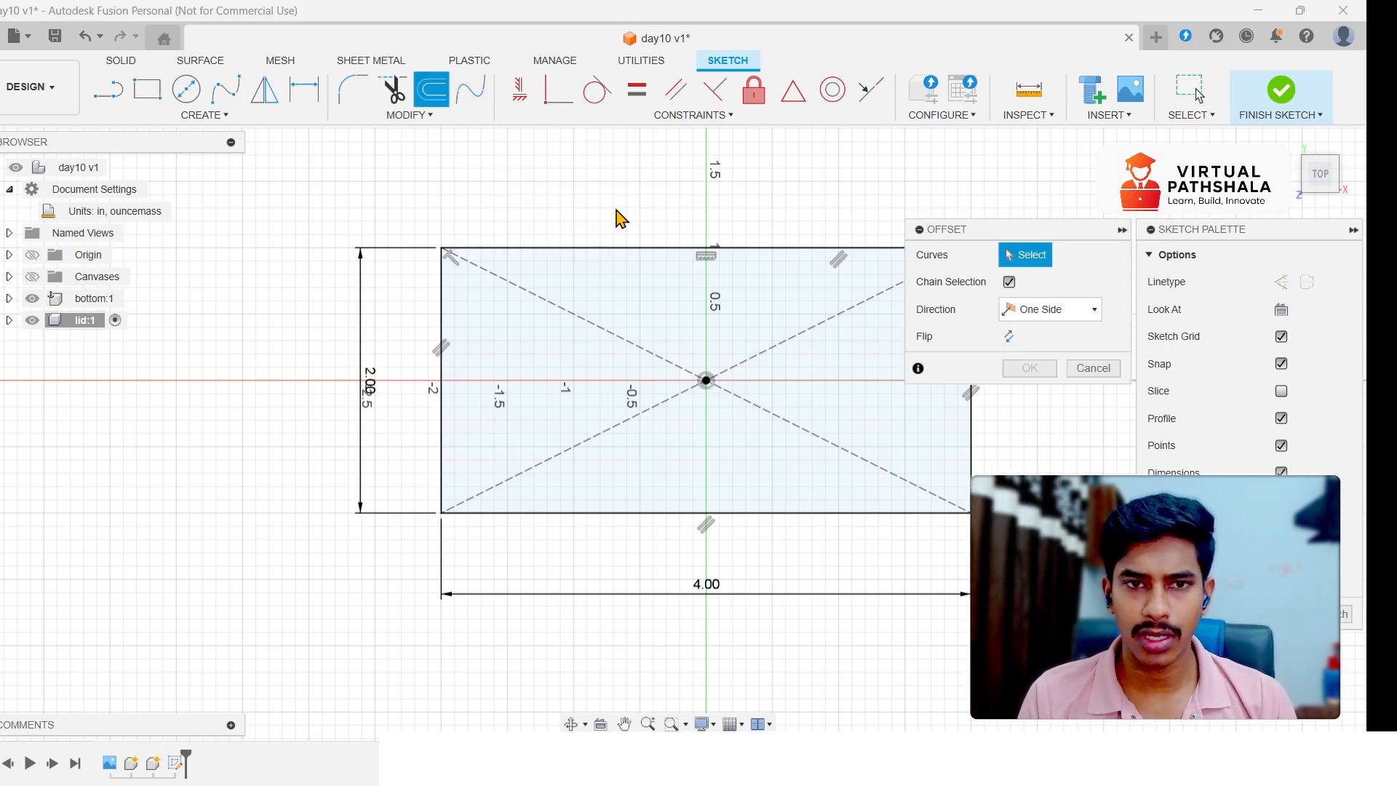
middle_click_drag(678, 236, 513, 201)
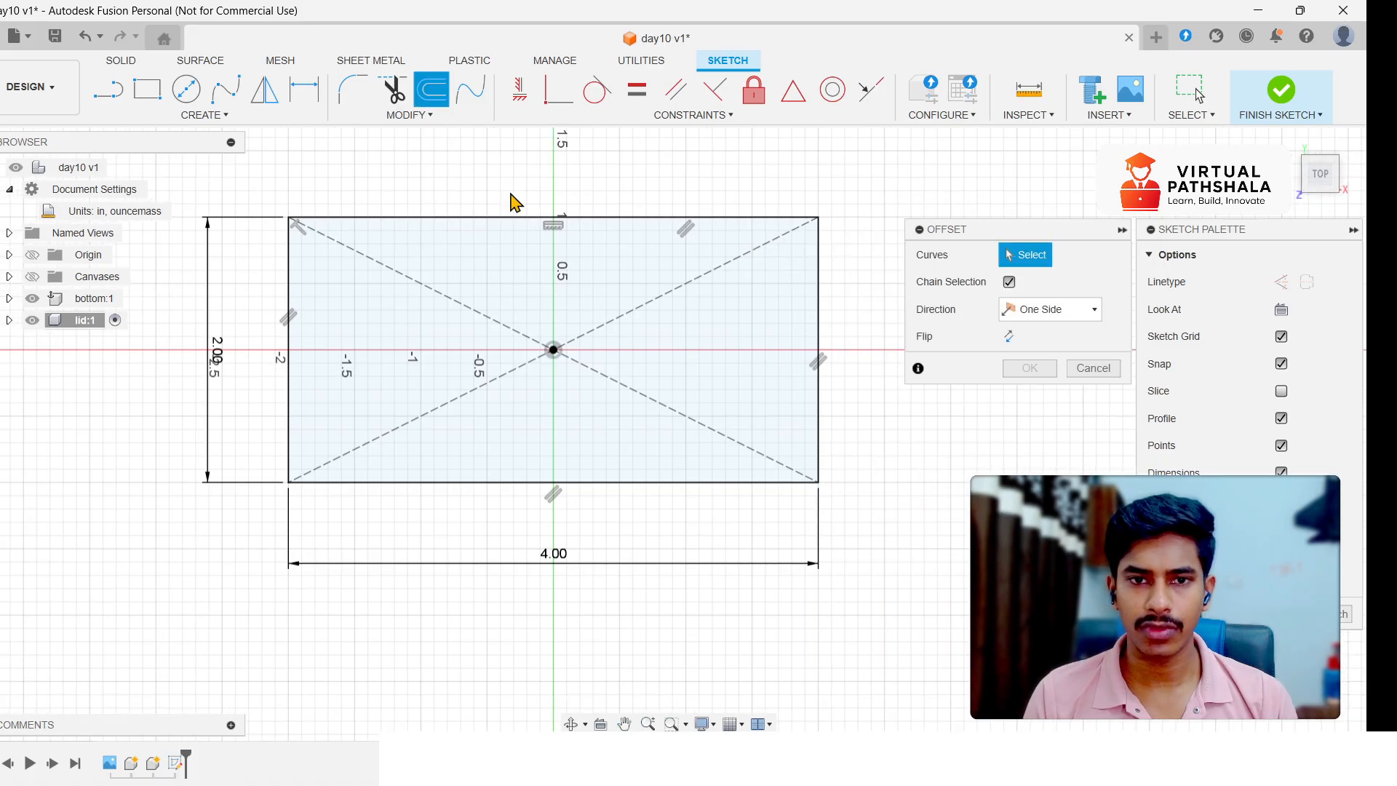
left_click(818, 313)
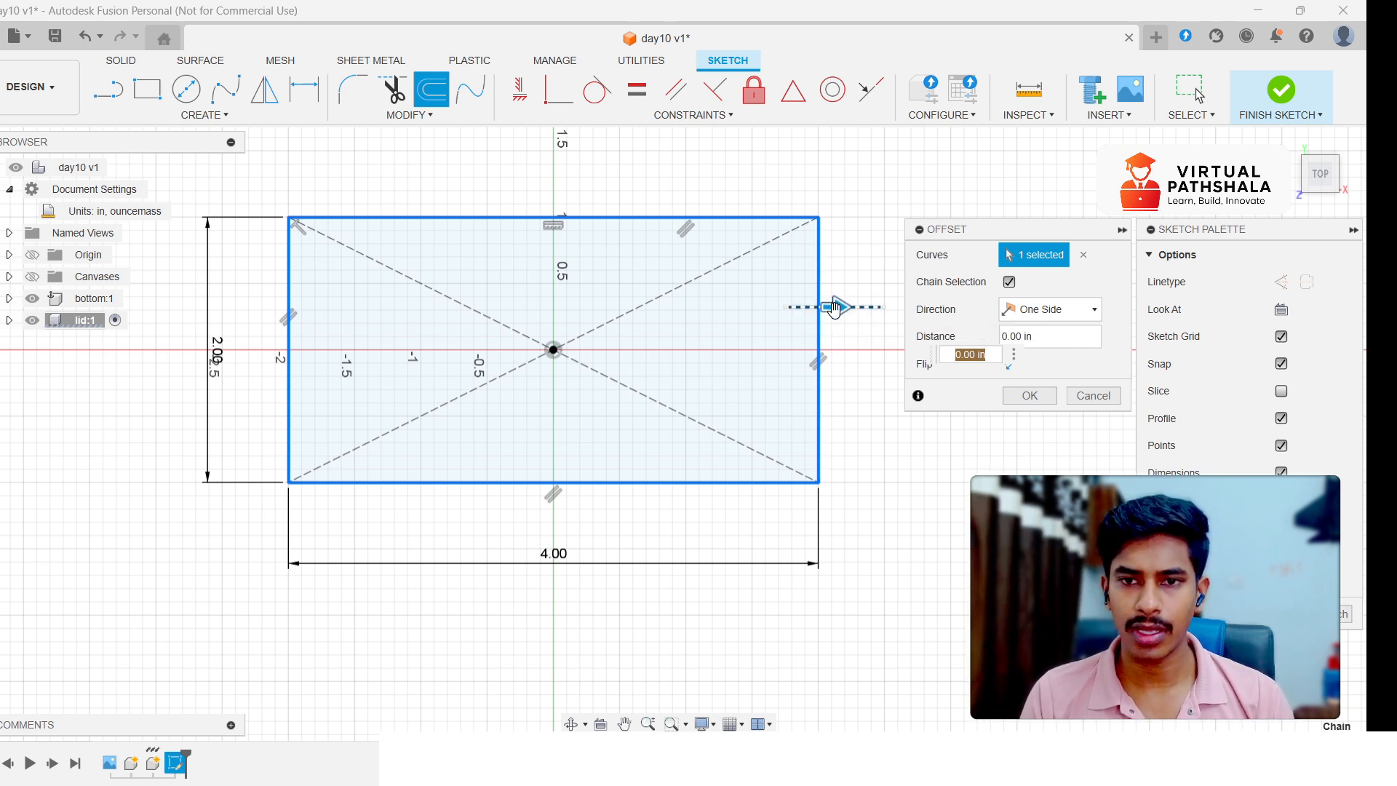
mouse_move(834, 309)
left_mouse_down()
mouse_move(877, 310)
mouse_move(757, 313)
mouse_move(883, 313)
mouse_move(790, 326)
mouse_move(826, 319)
mouse_move(809, 332)
left_mouse_up()
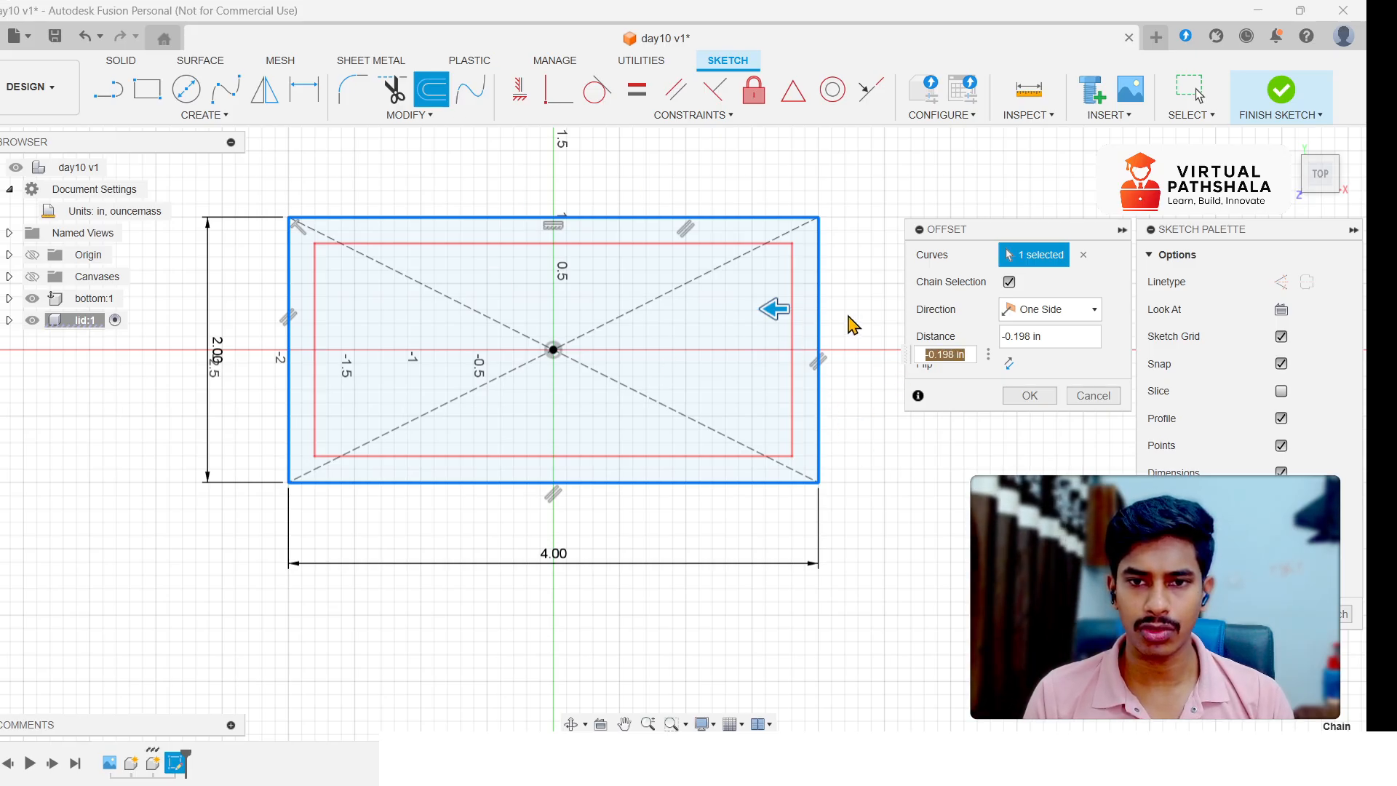
key("BackSpace")
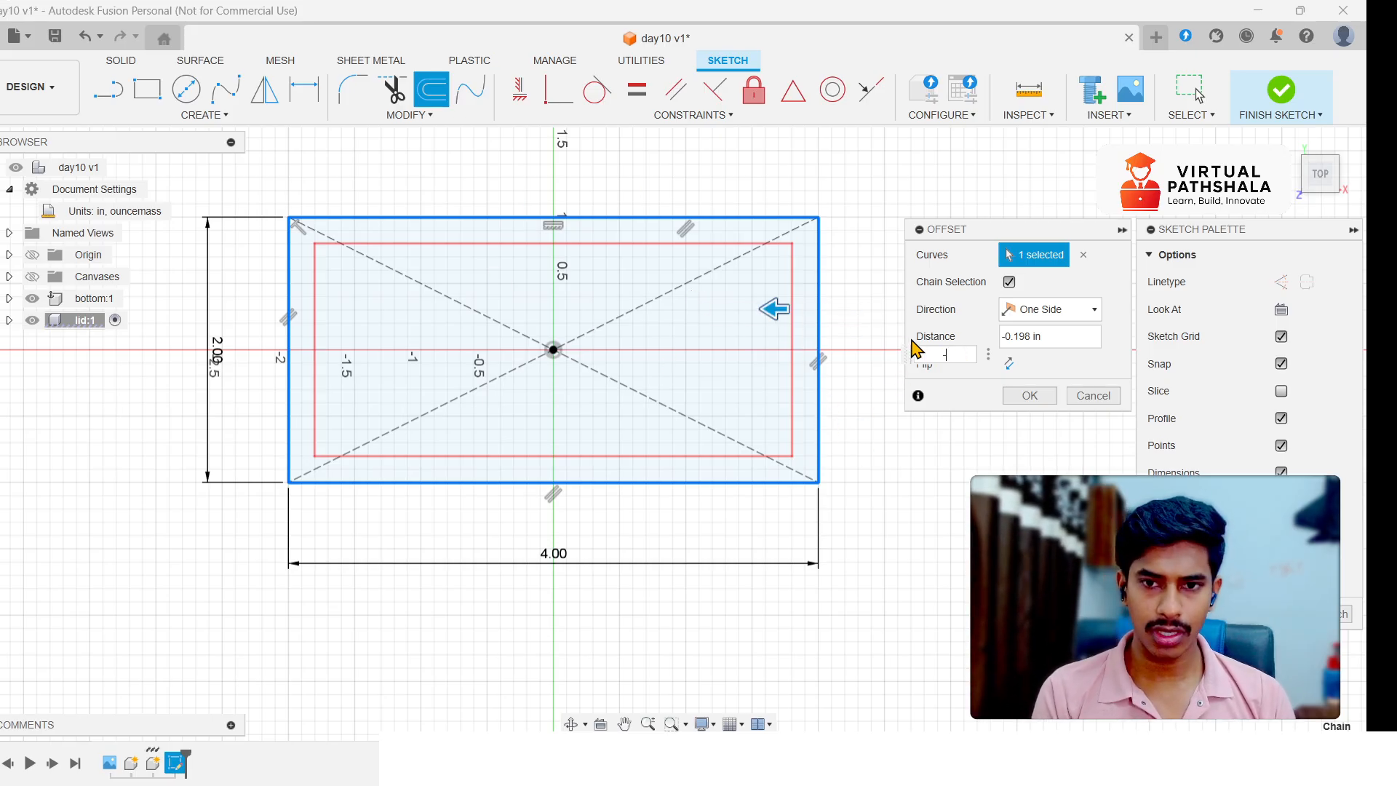
type("-.")
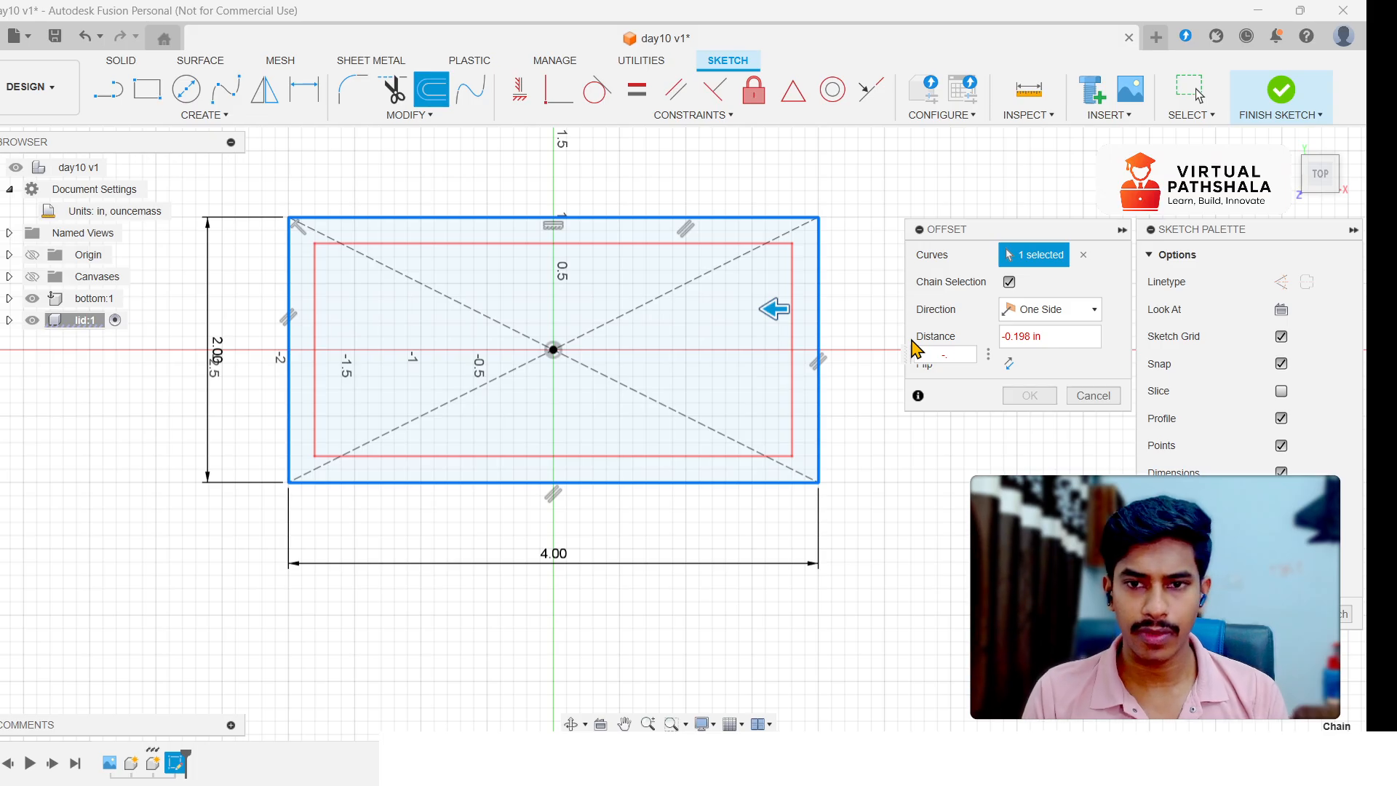
type("5")
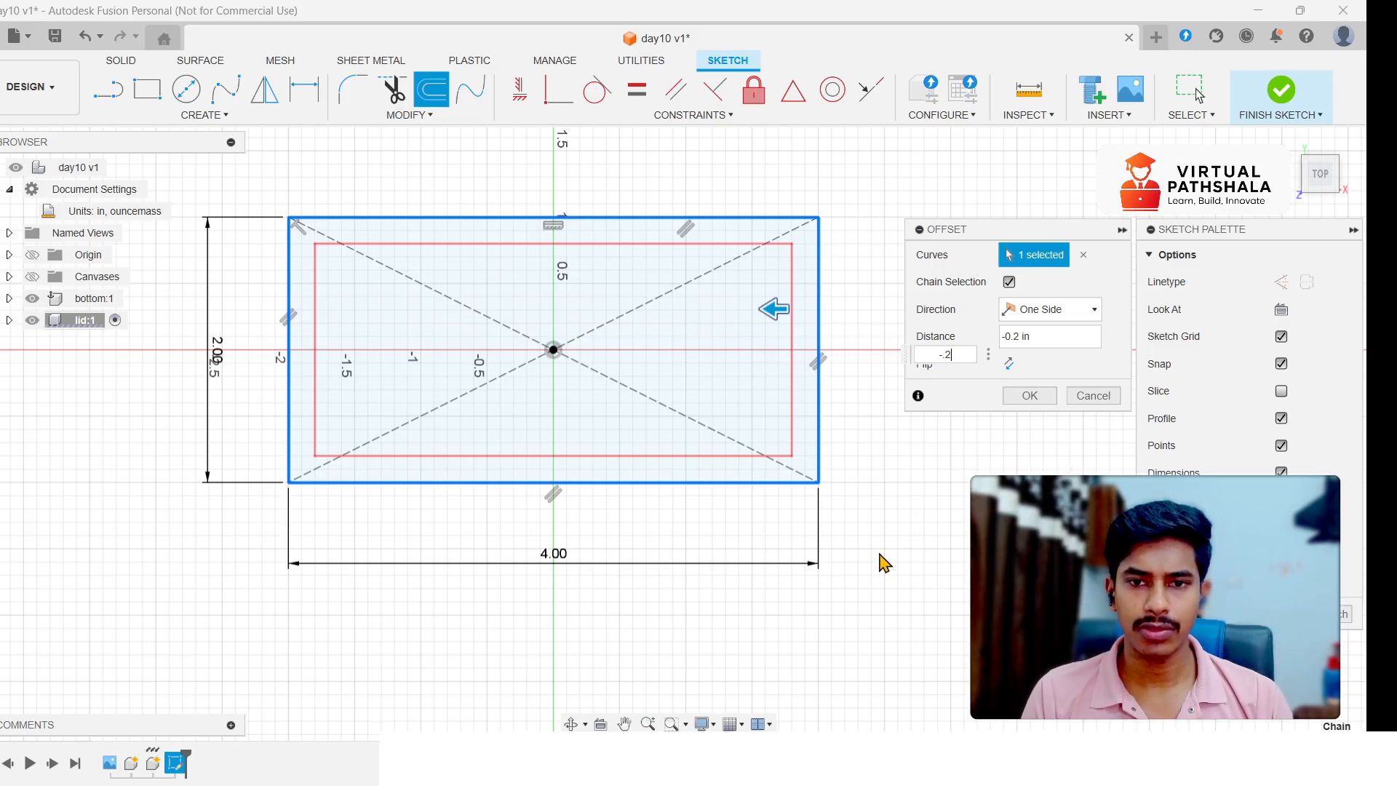
left_click(1029, 396)
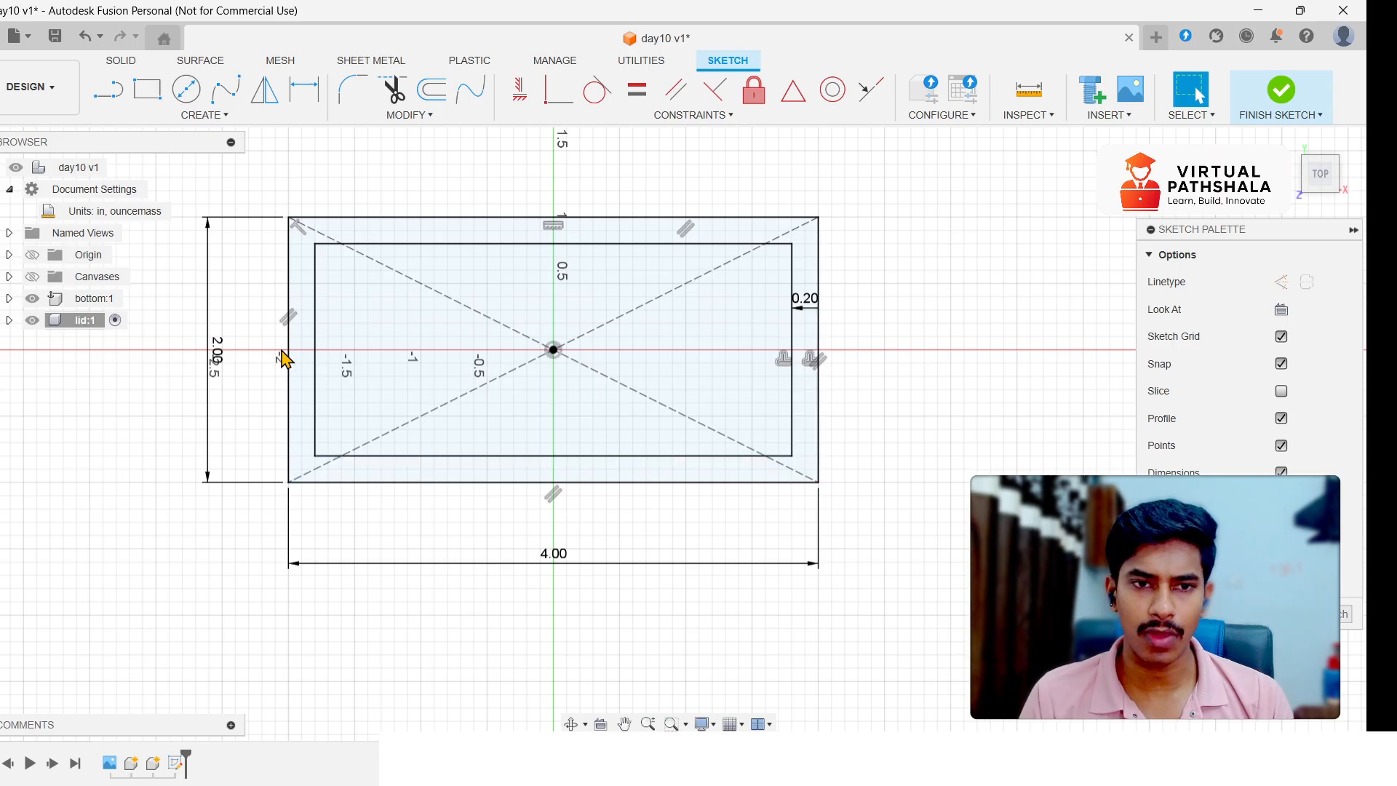
left_click(1299, 150)
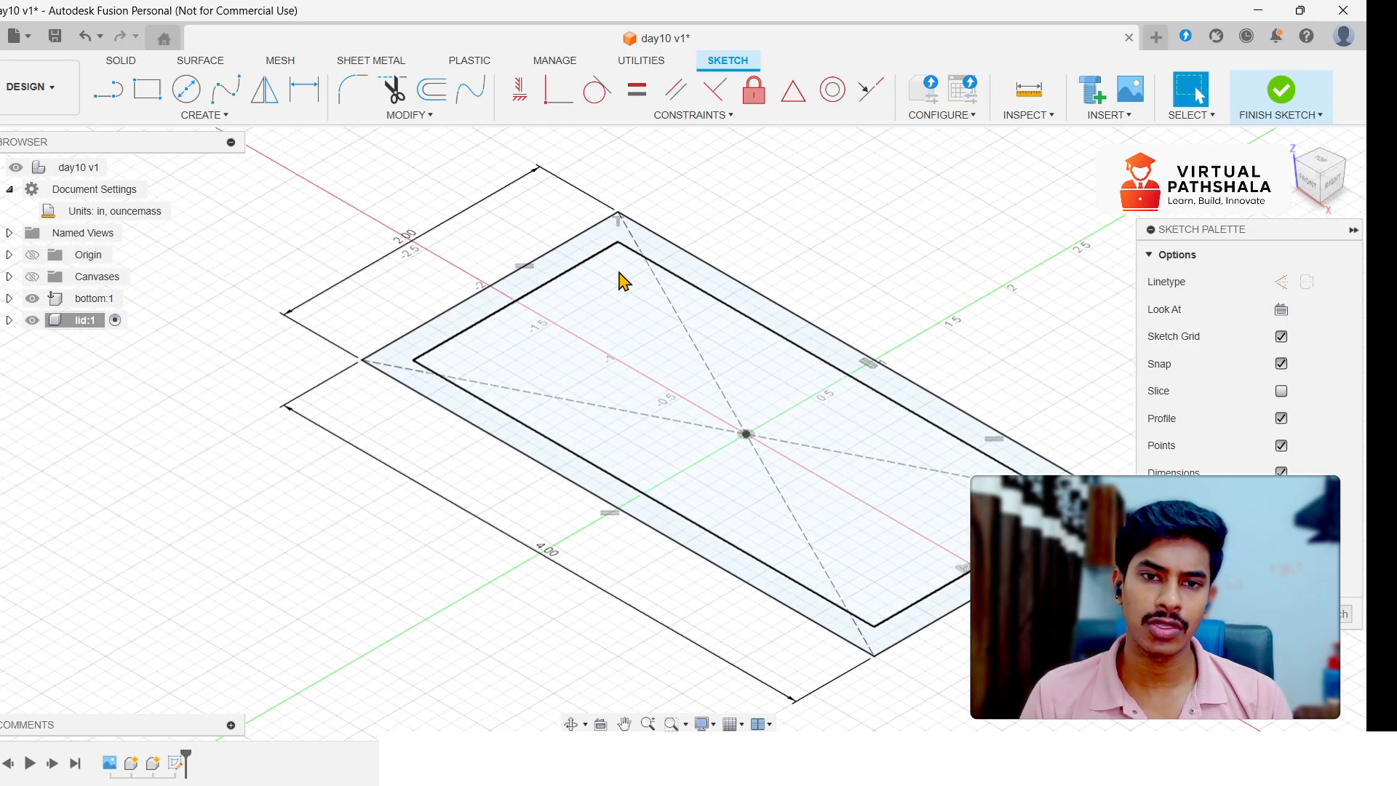
left_click(511, 291)
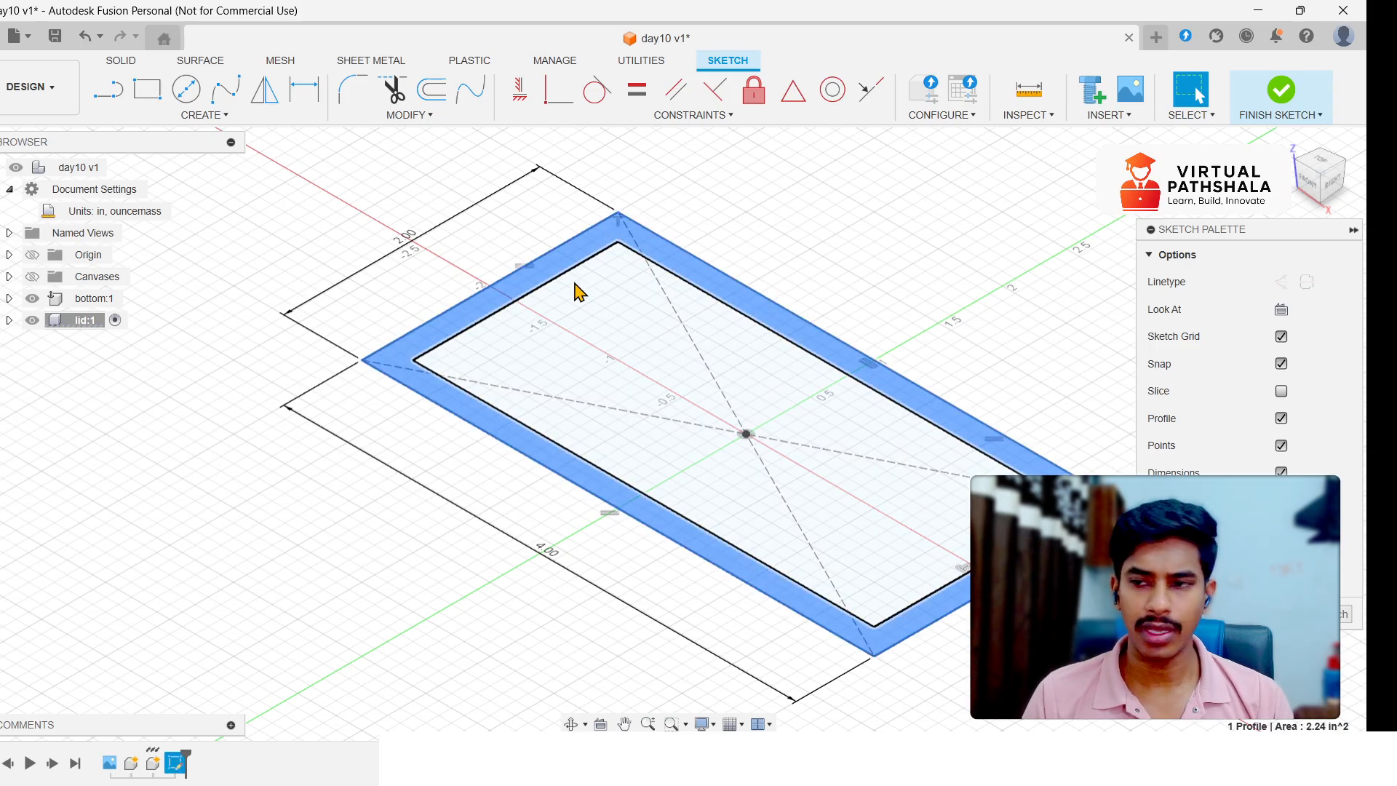
key("e")
scroll(727, 364, "down", 3)
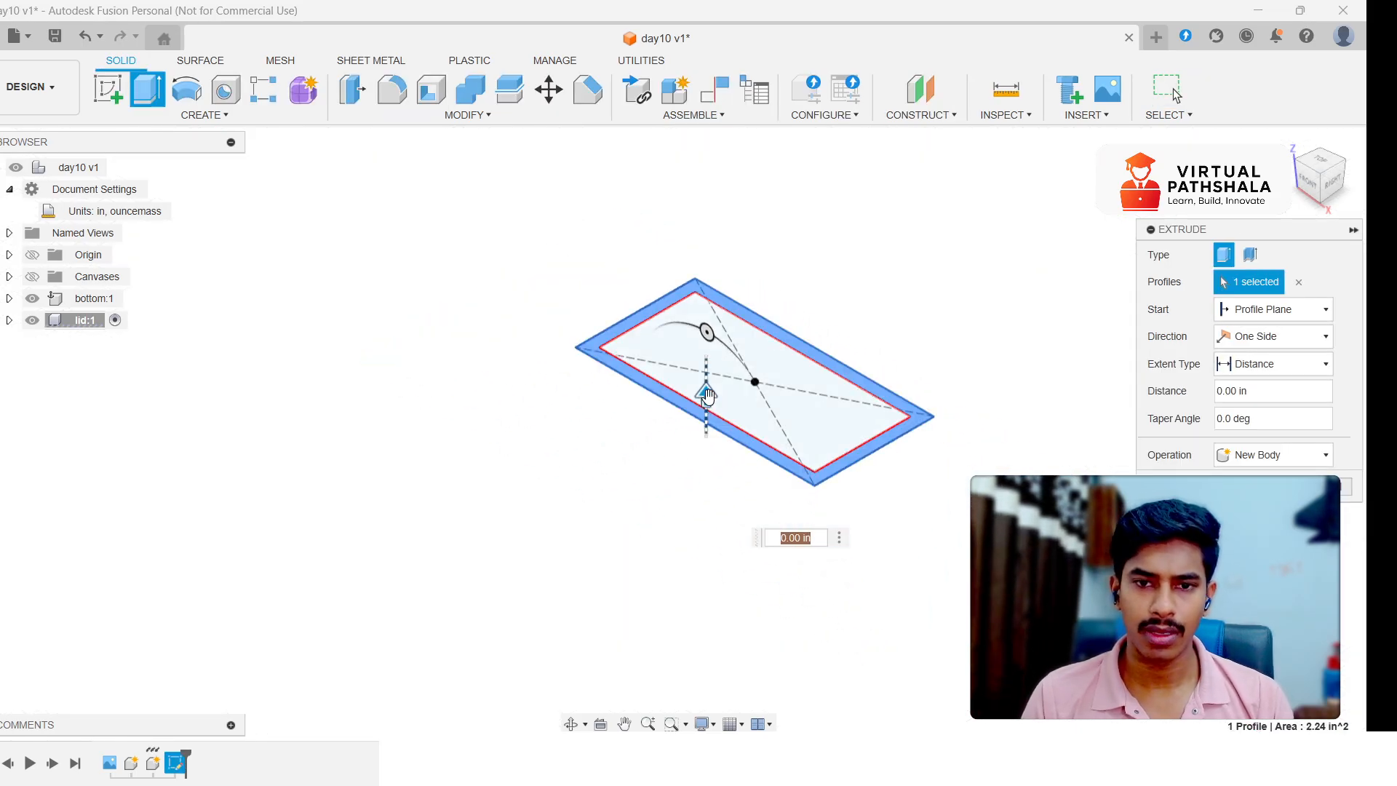
left_click_drag(707, 395, 706, 288)
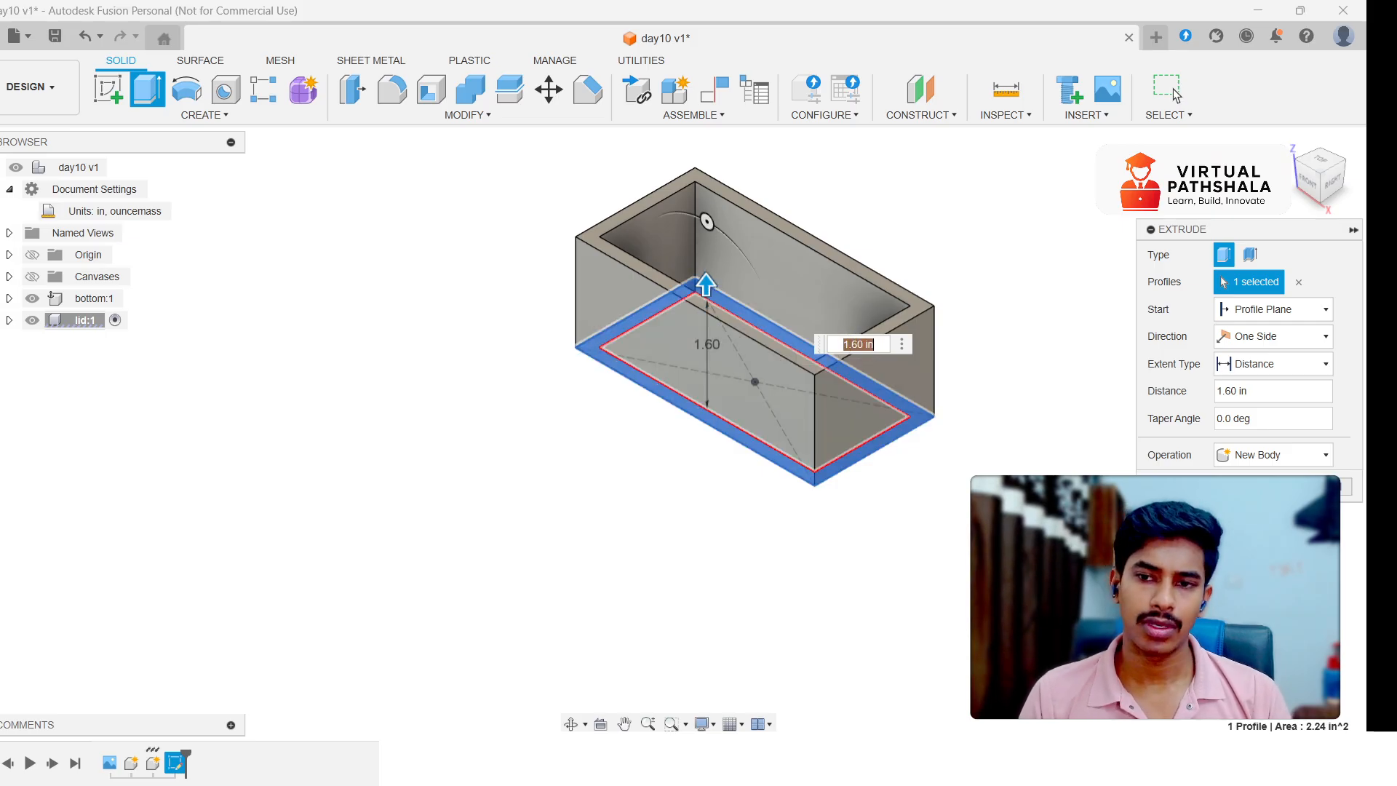
key("ctrl+z")
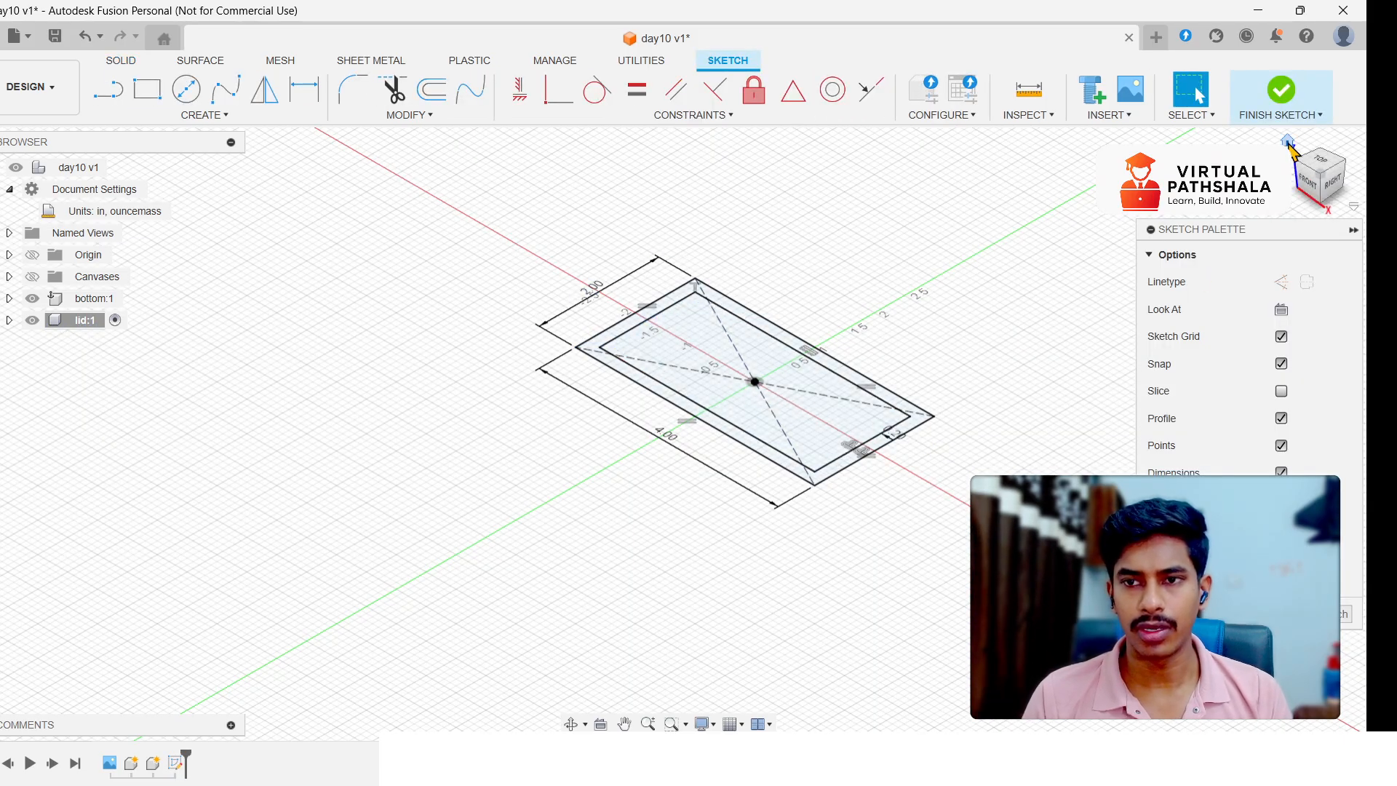
- Change the outer rectangle's dimensions to 4 in high and 8 in wide
left_click(1289, 142)
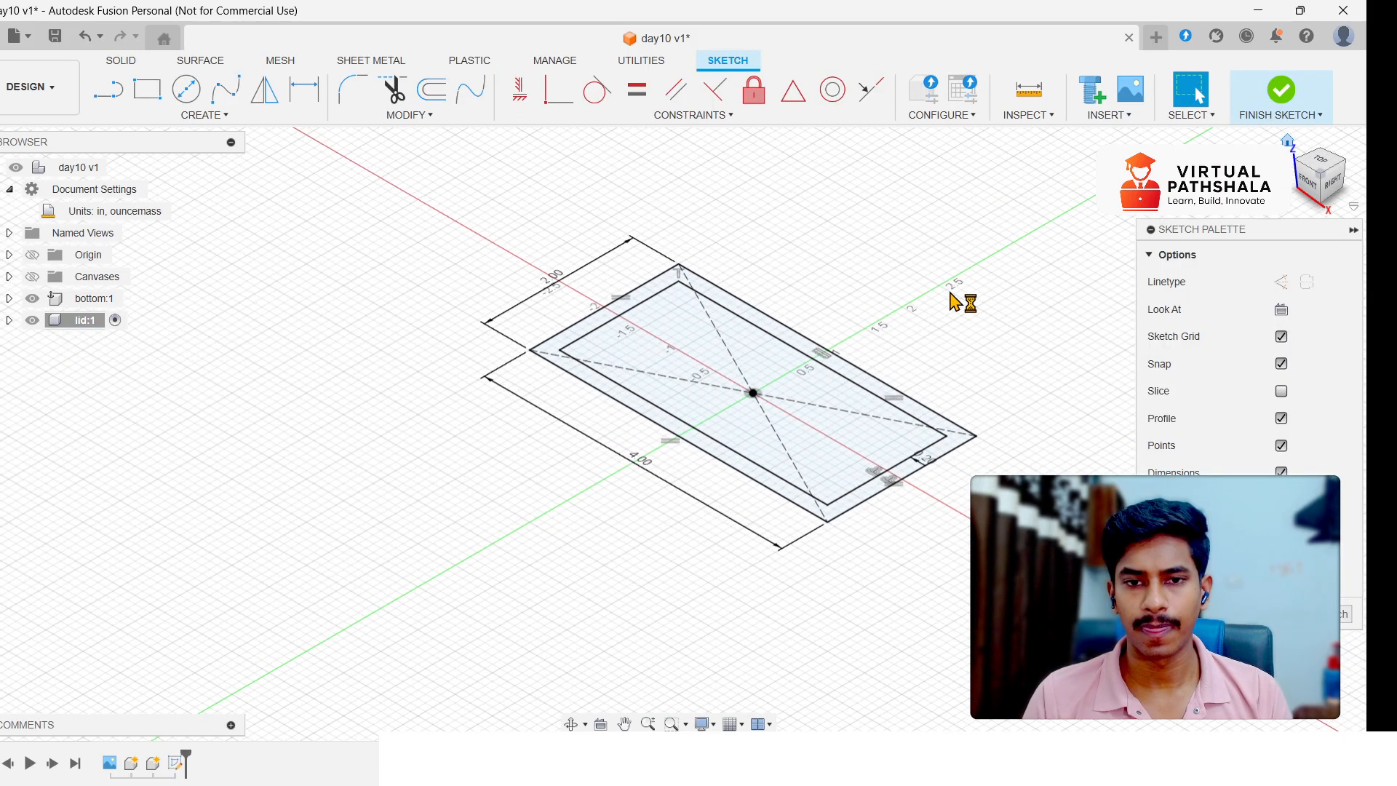
left_click_drag(1304, 182, 1321, 195)
left_click(1315, 164)
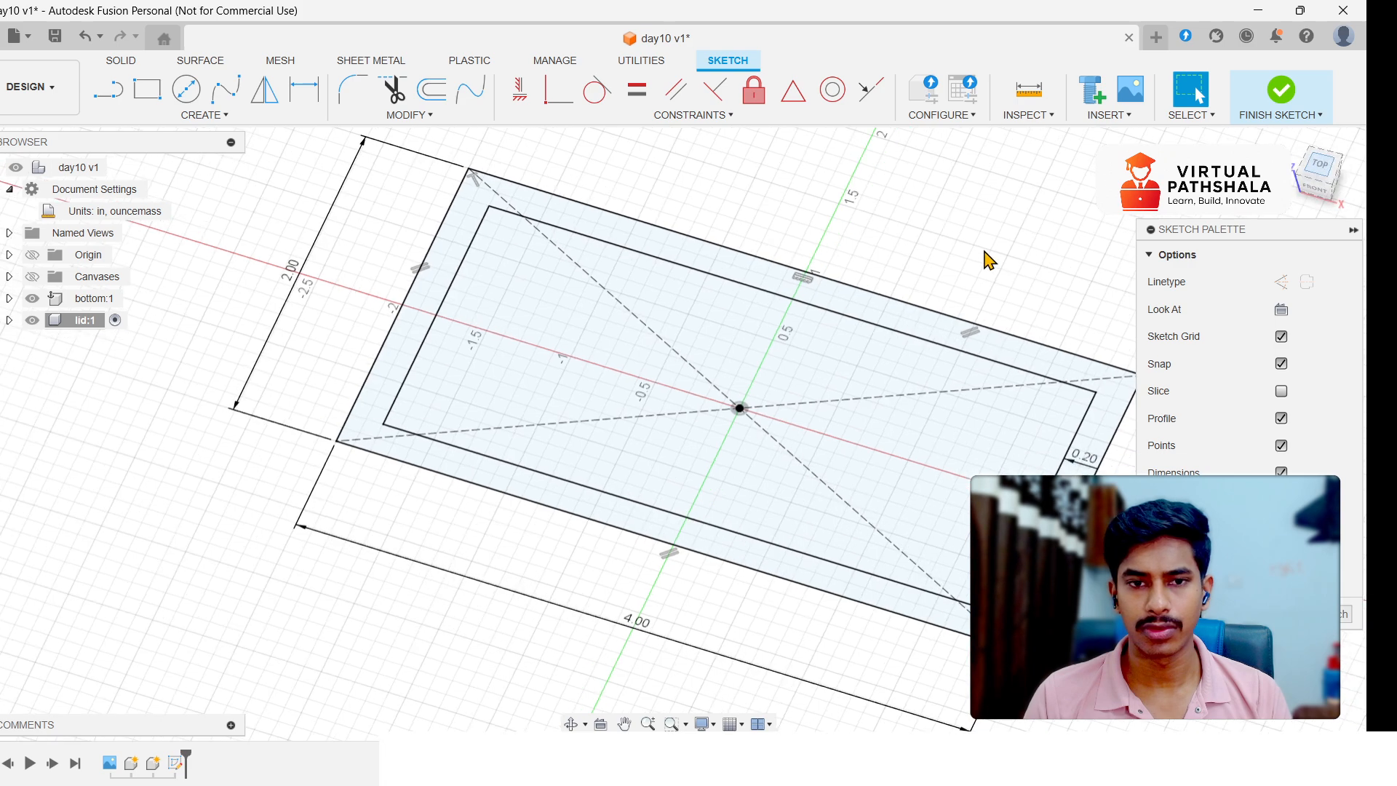
double_click(285, 399)
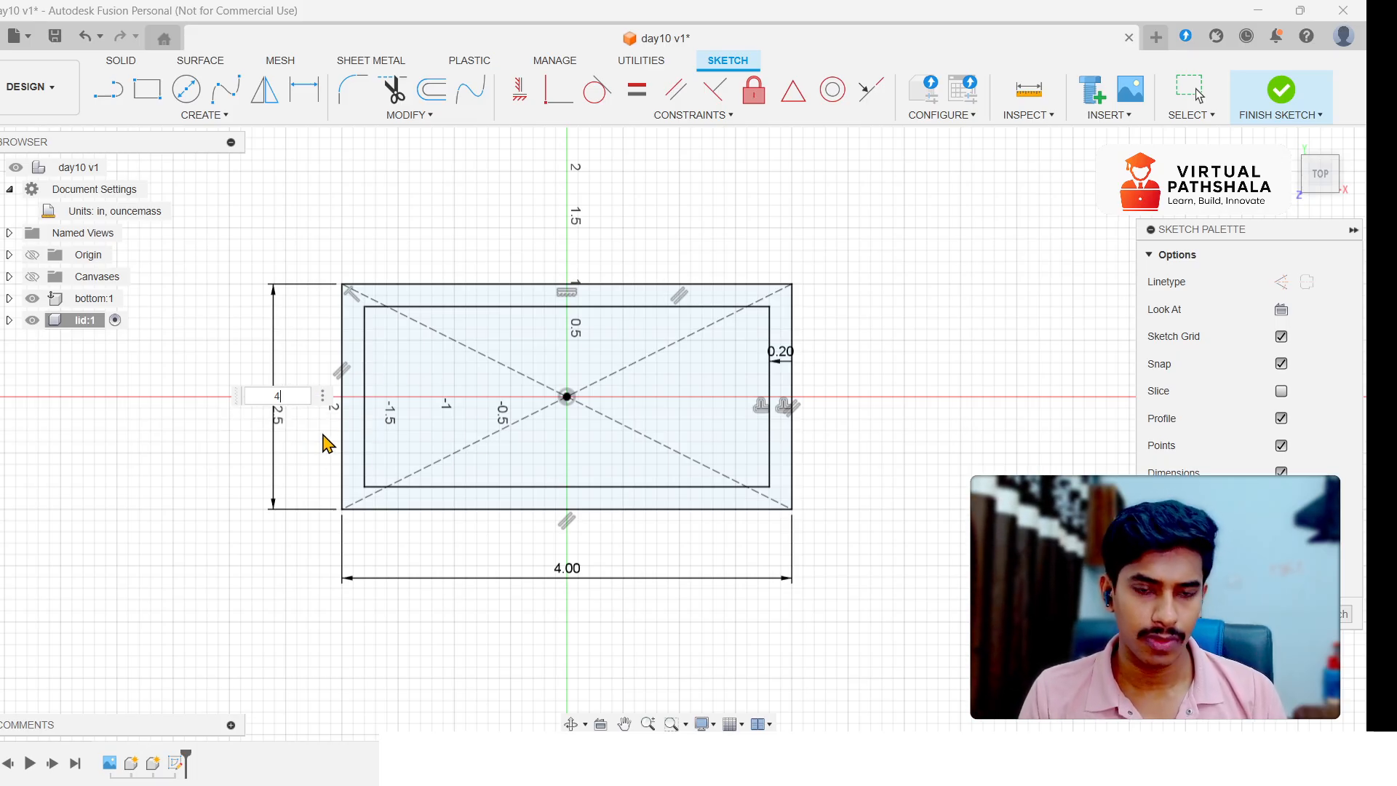
key("Return")
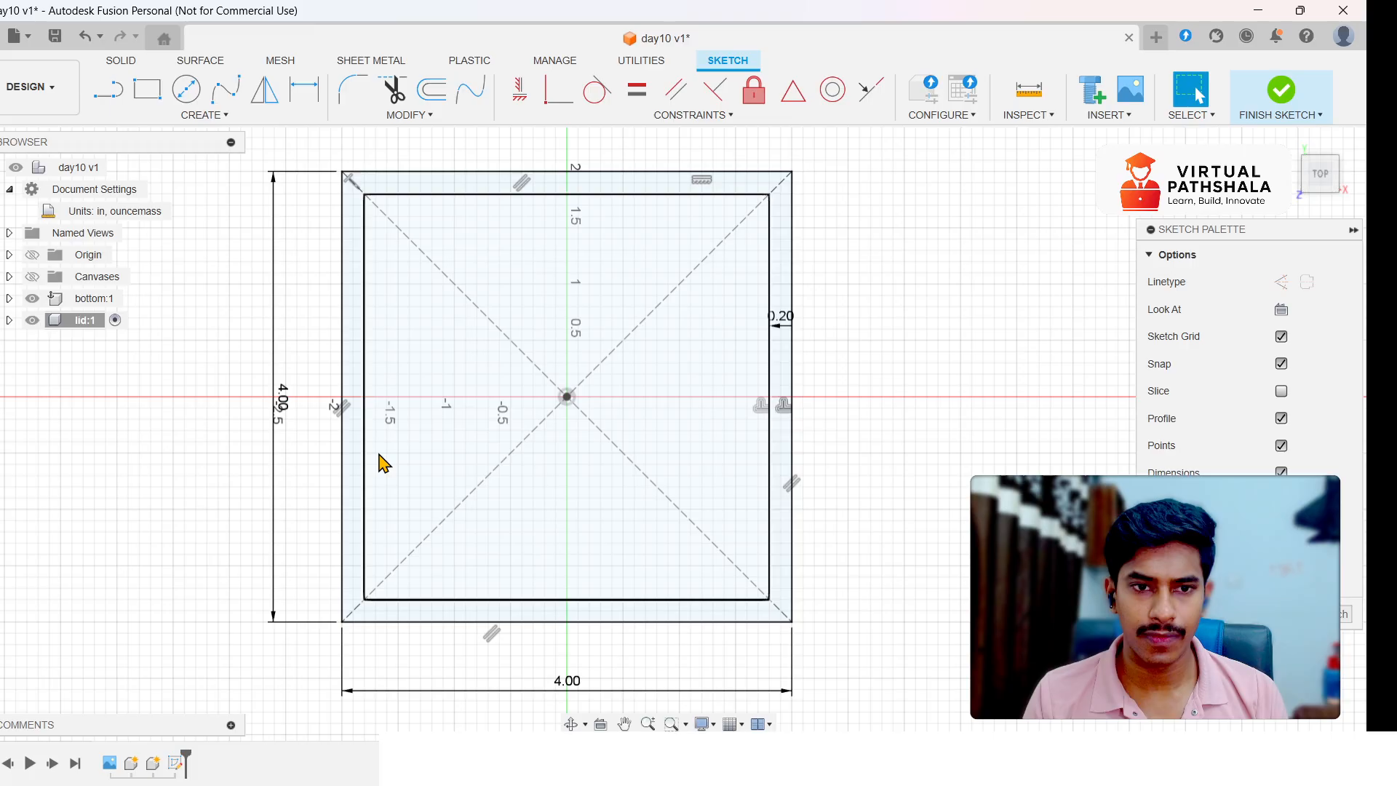
double_click(574, 681)
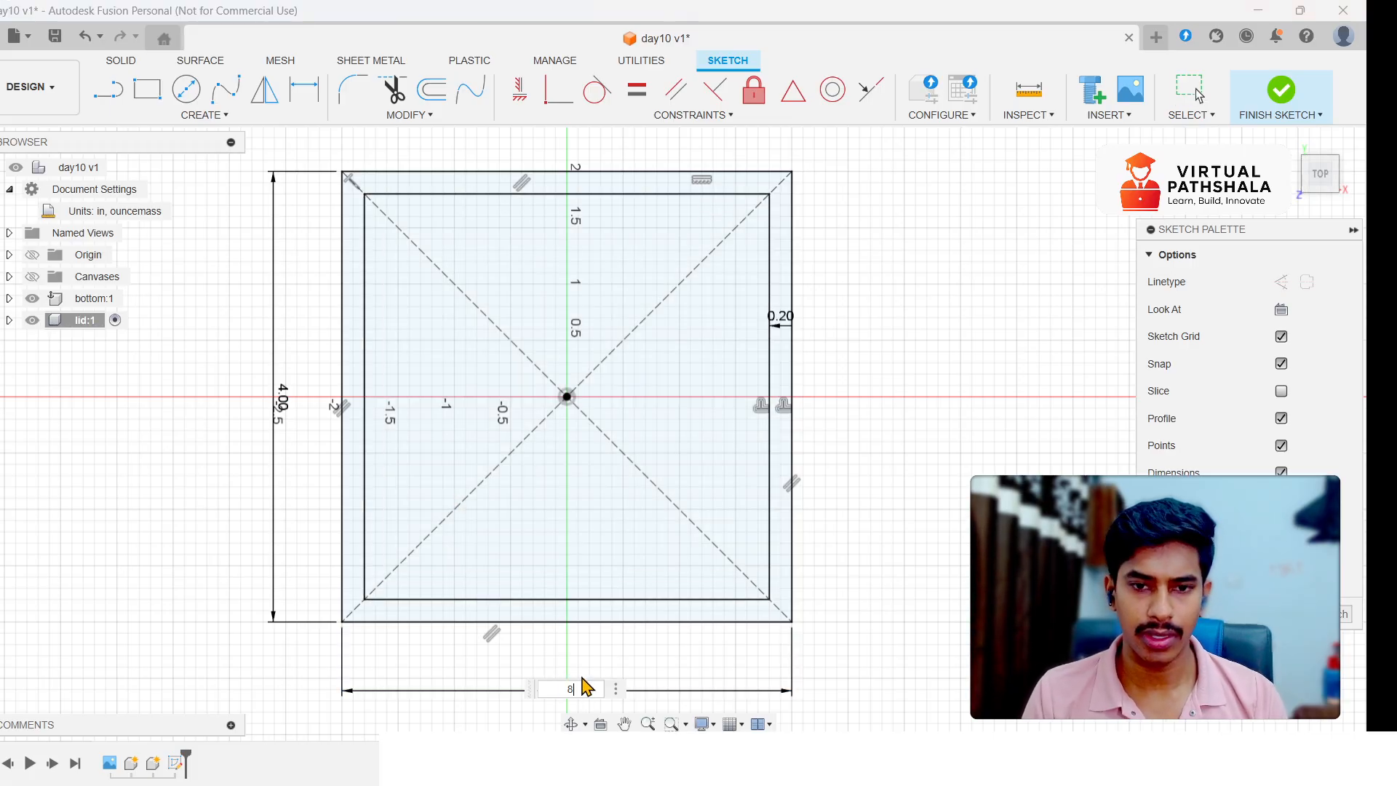
key("Return")
- Set the offset distance between the outer and inner rectangles to -0.5 in
scroll(658, 477, "down", 4)
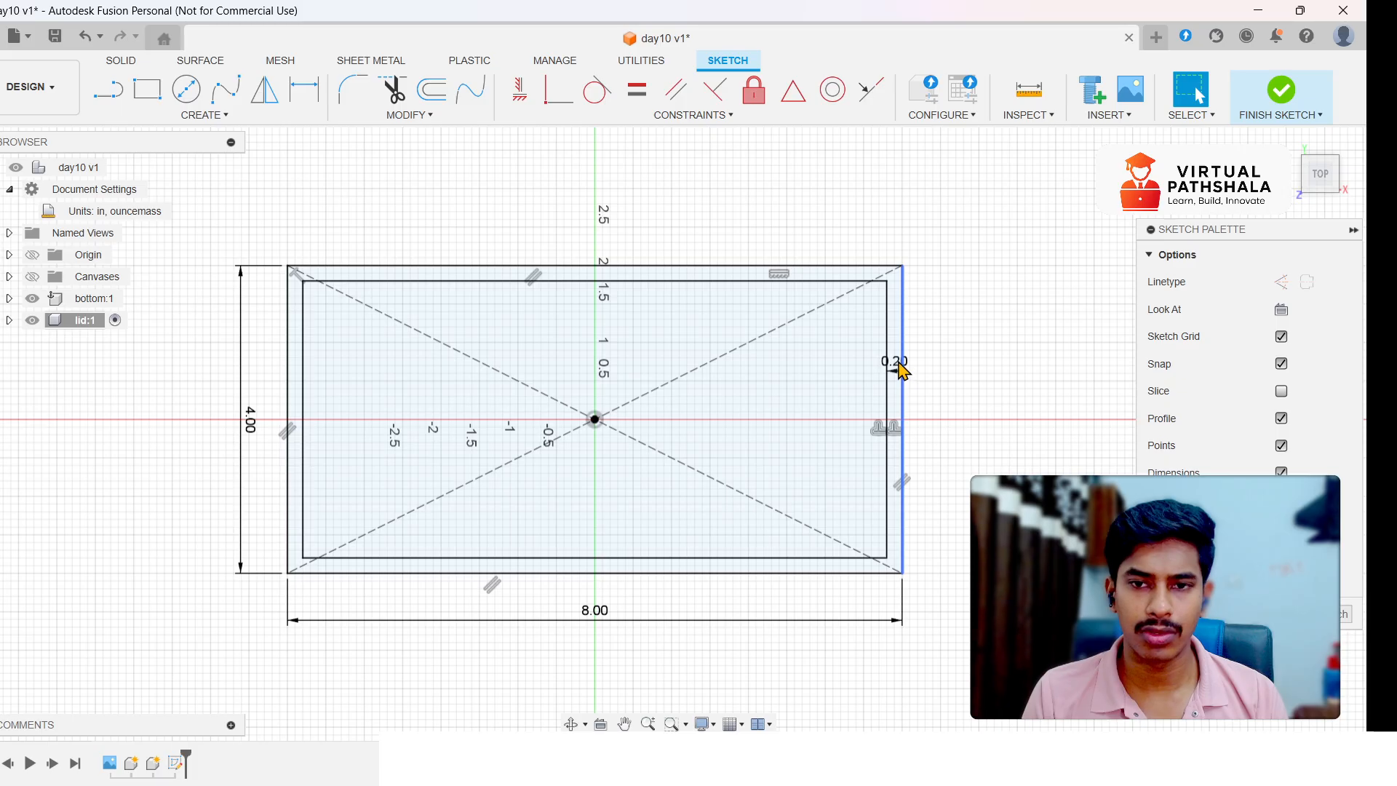
left_click(902, 369)
type("o")
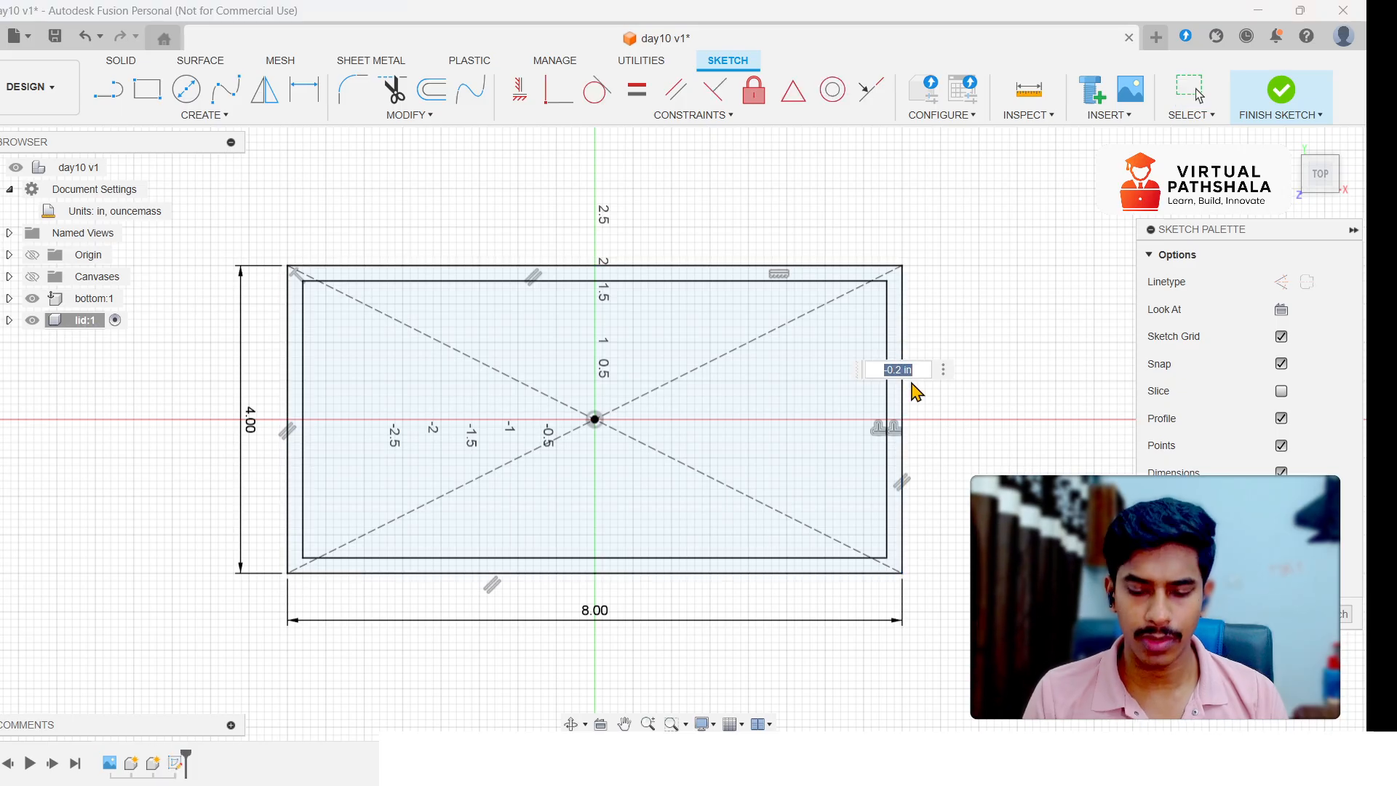
type("-")
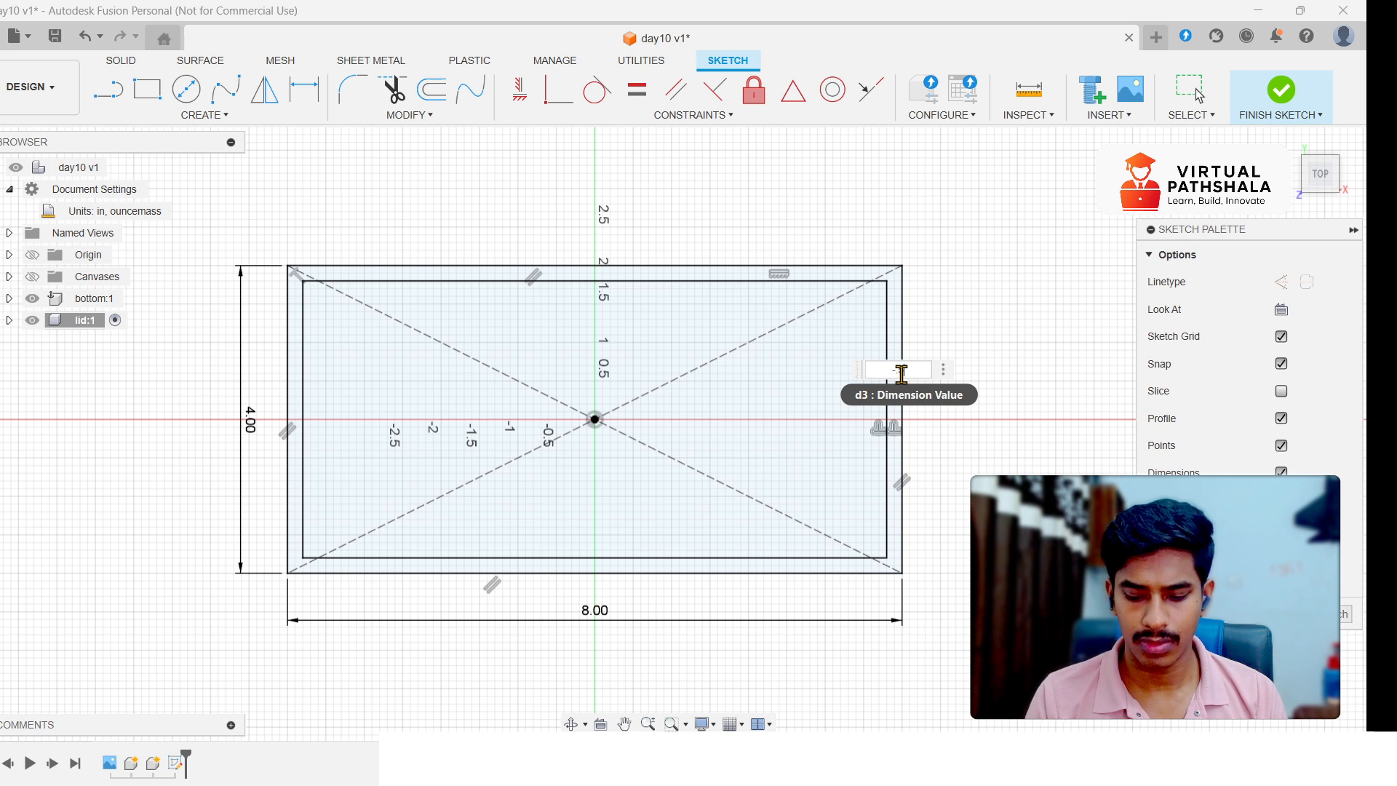
type("0.5")
key("Return")
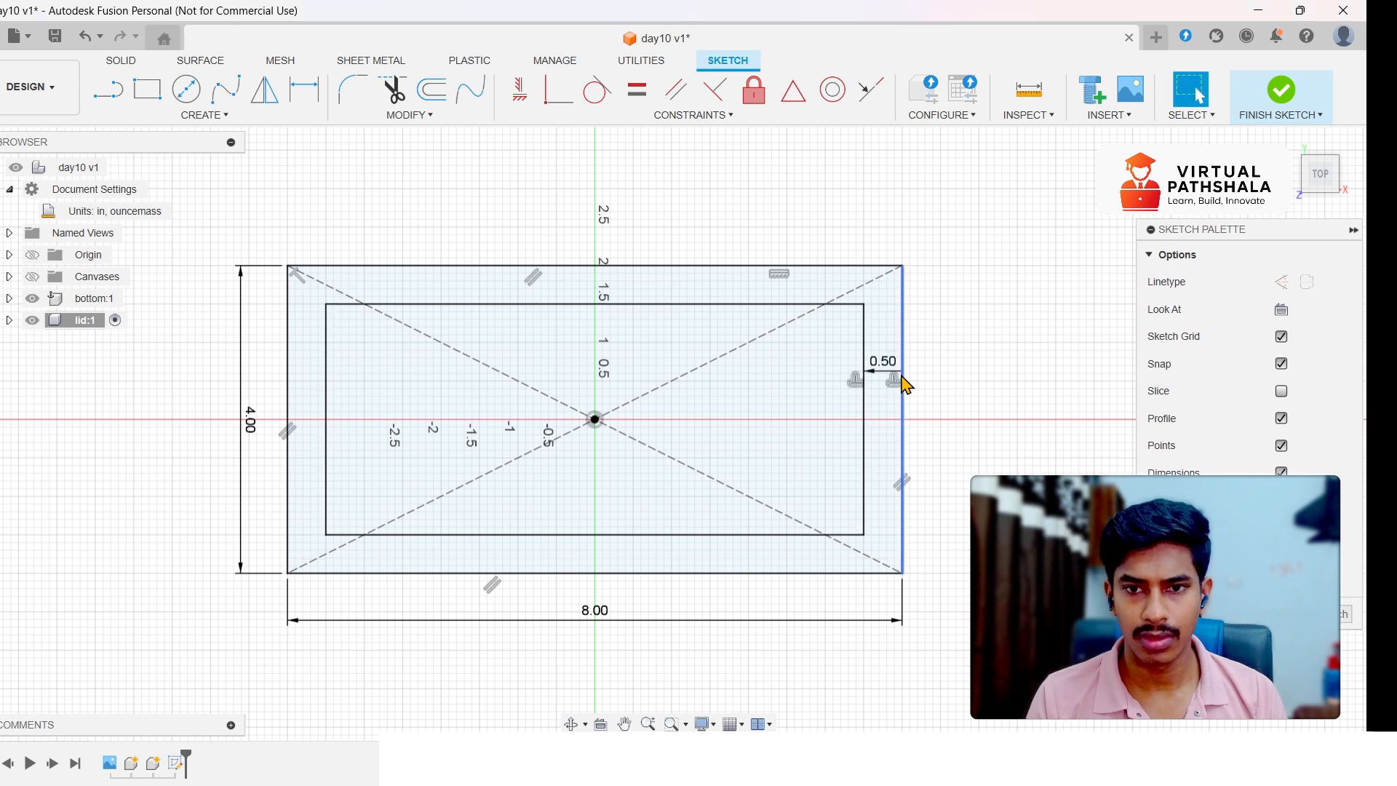
- Extrude the ring profile between the two rectangles 2 in upward as a new body
left_click(883, 302)
key("e")
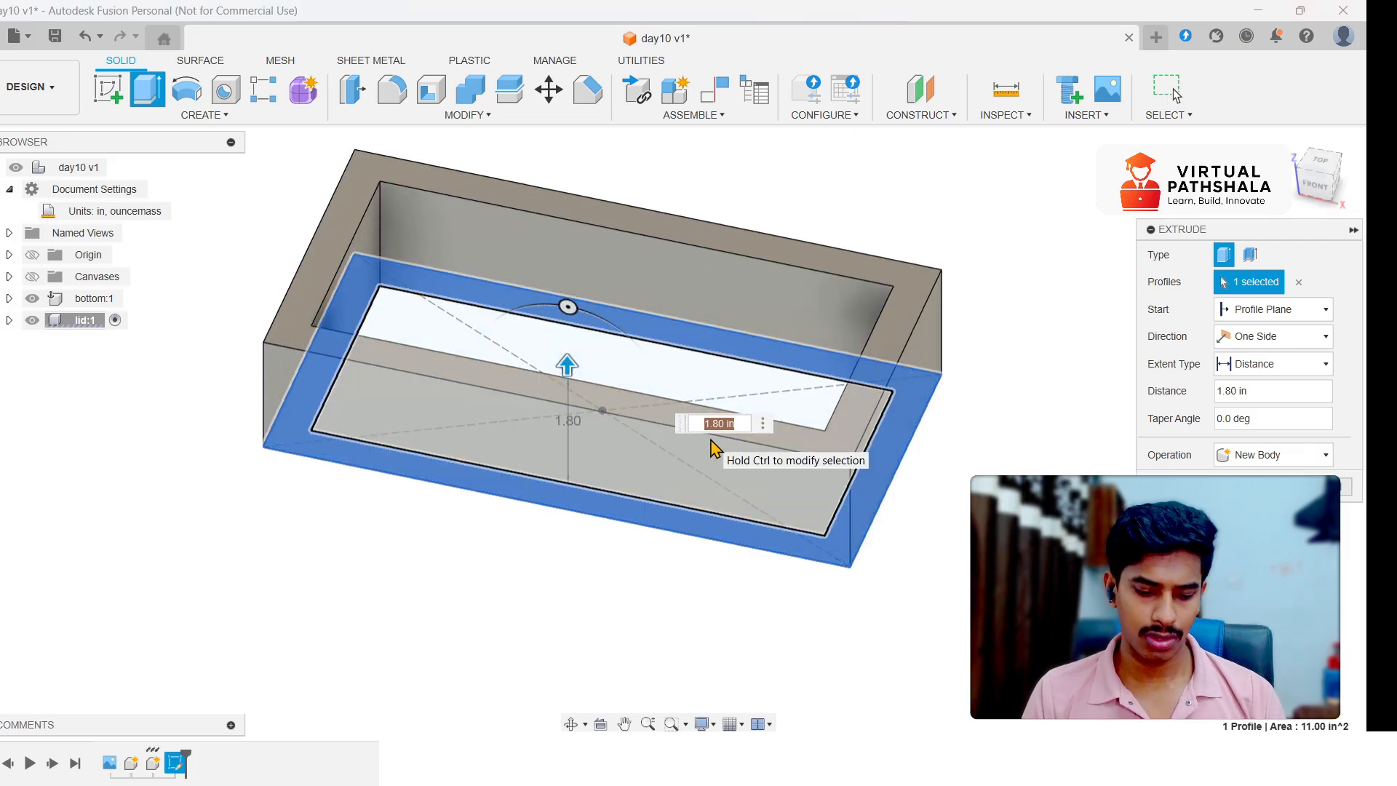
type("2")
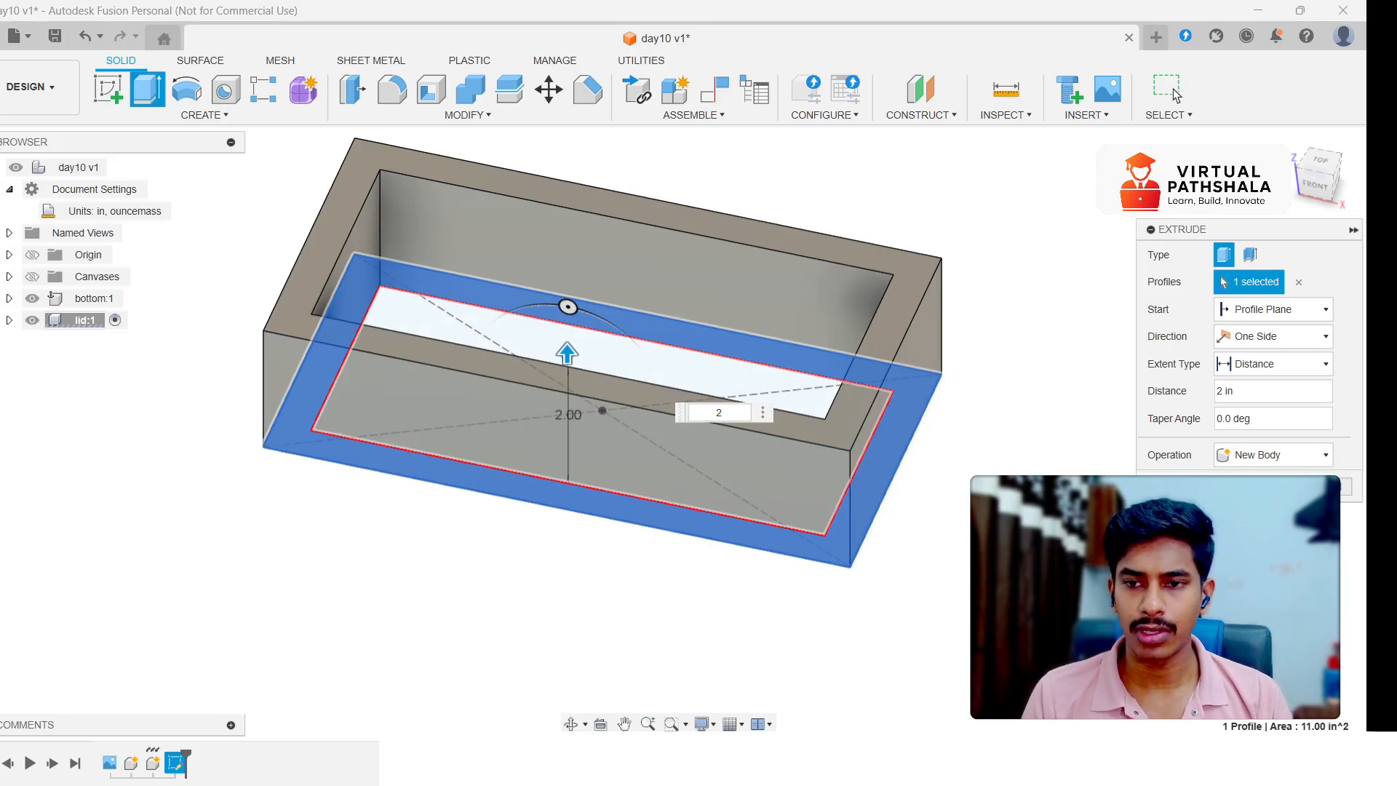
key("Return")
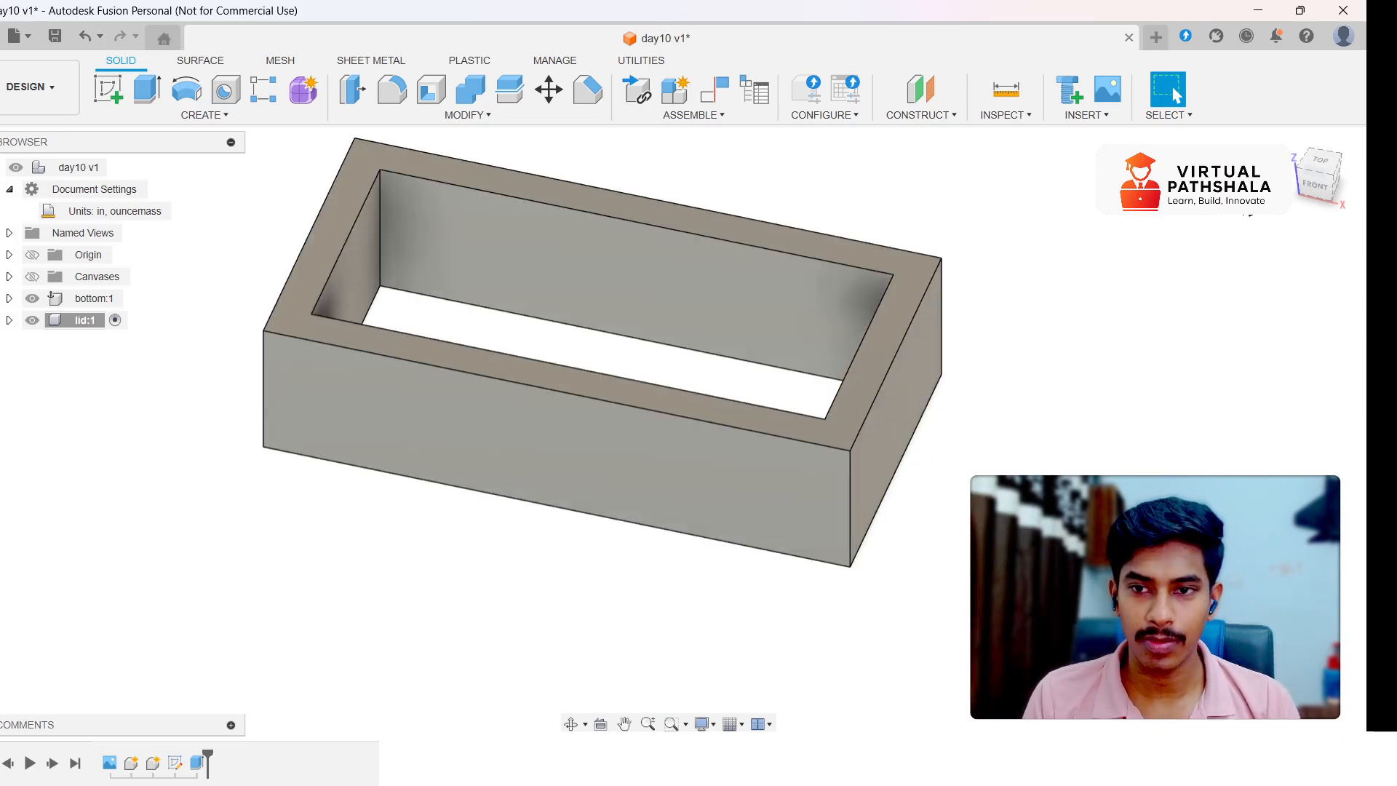
- Rename the active lid component, which holds the extruded frame, as bottom
mouse_move(1320, 195)
left_mouse_down()
mouse_move(1302, 156)
mouse_move(1284, 200)
mouse_move(1321, 149)
mouse_move(1345, 175)
mouse_move(1290, 205)
left_mouse_up()
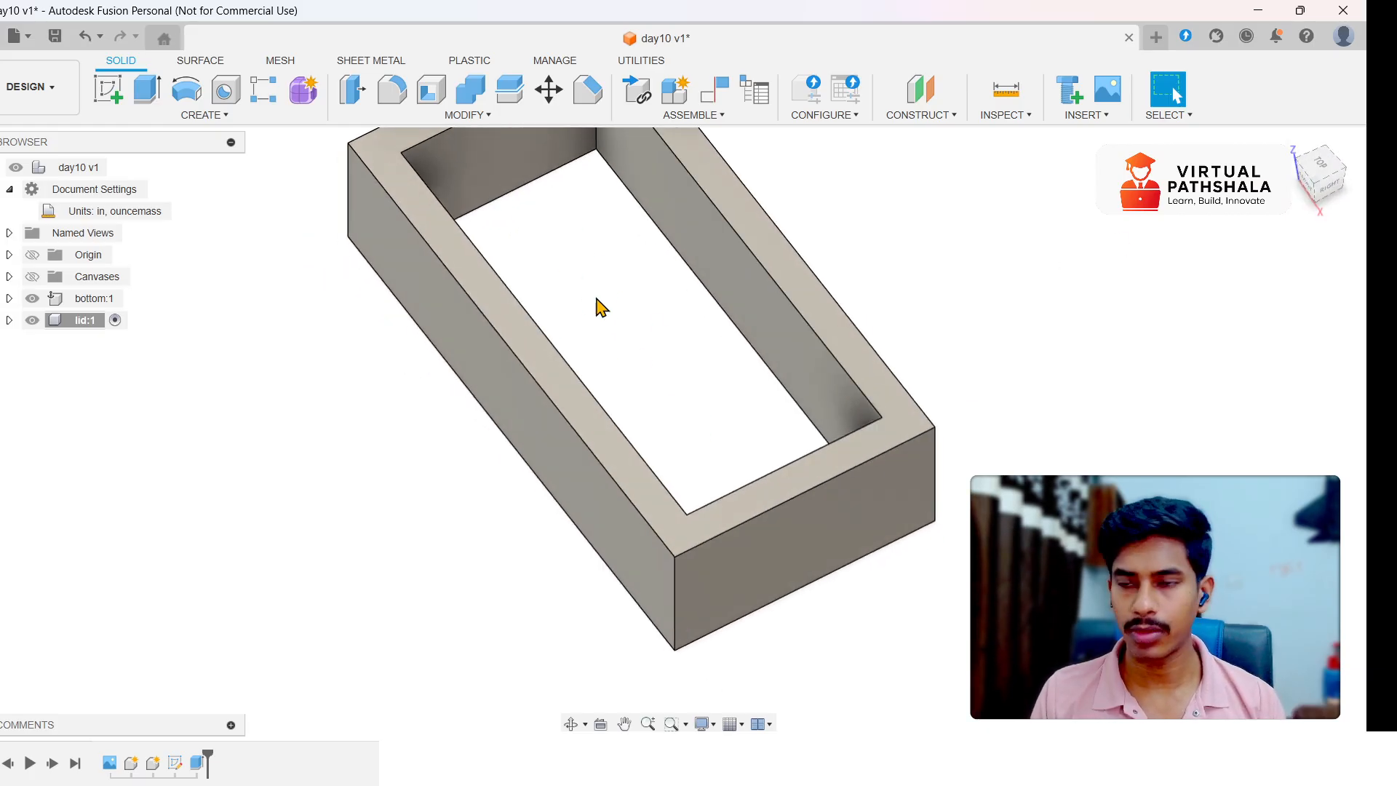
left_click_drag(1318, 173, 1366, 179)
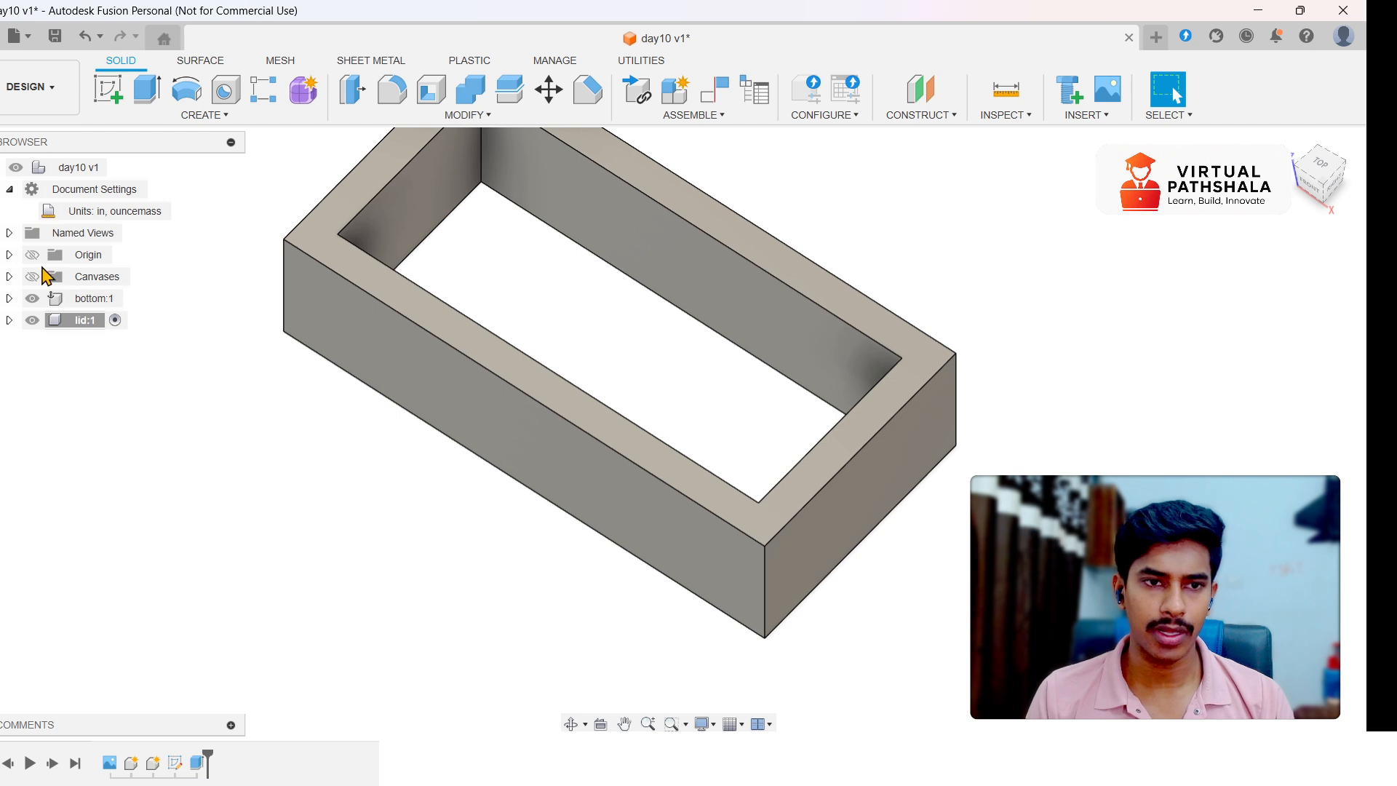
left_click(116, 322)
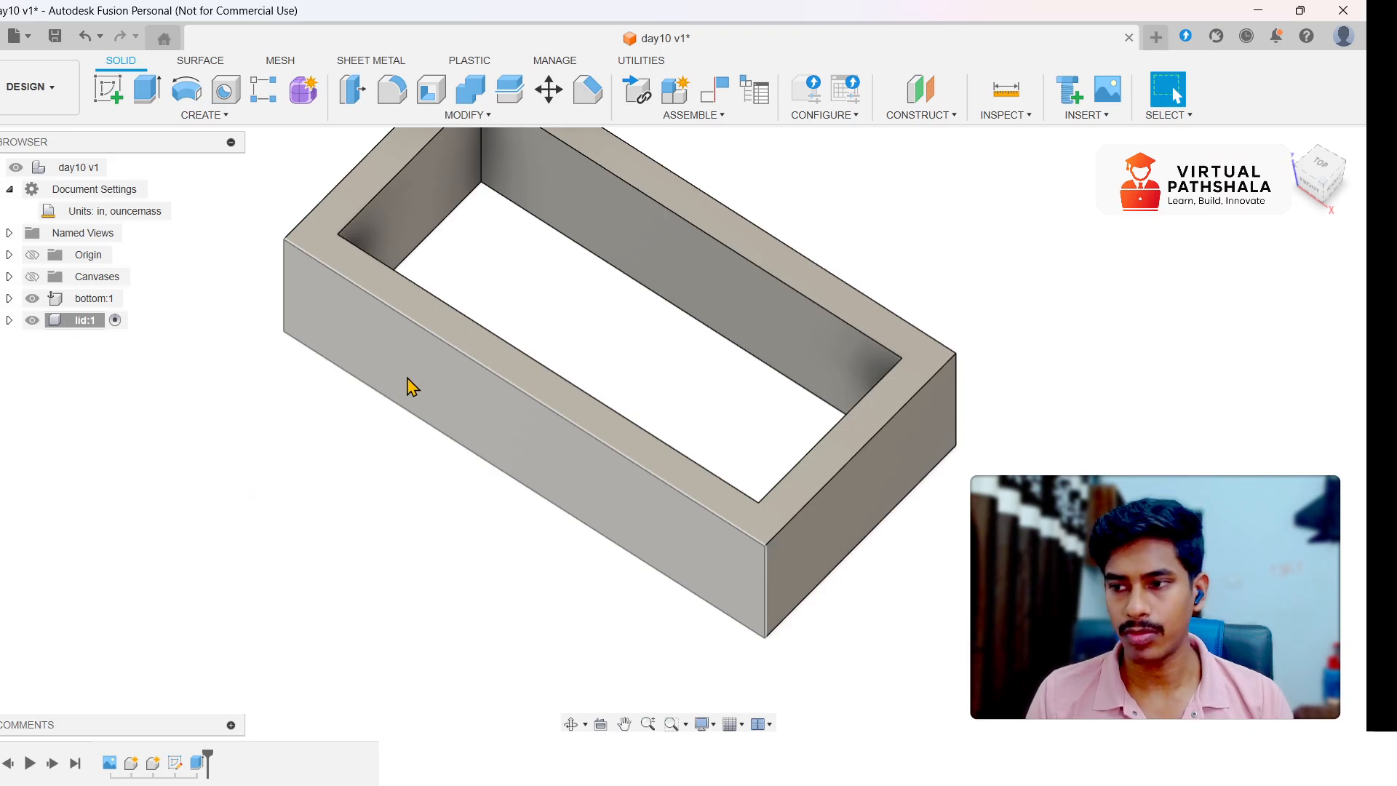
left_click(90, 321)
double_click(91, 321)
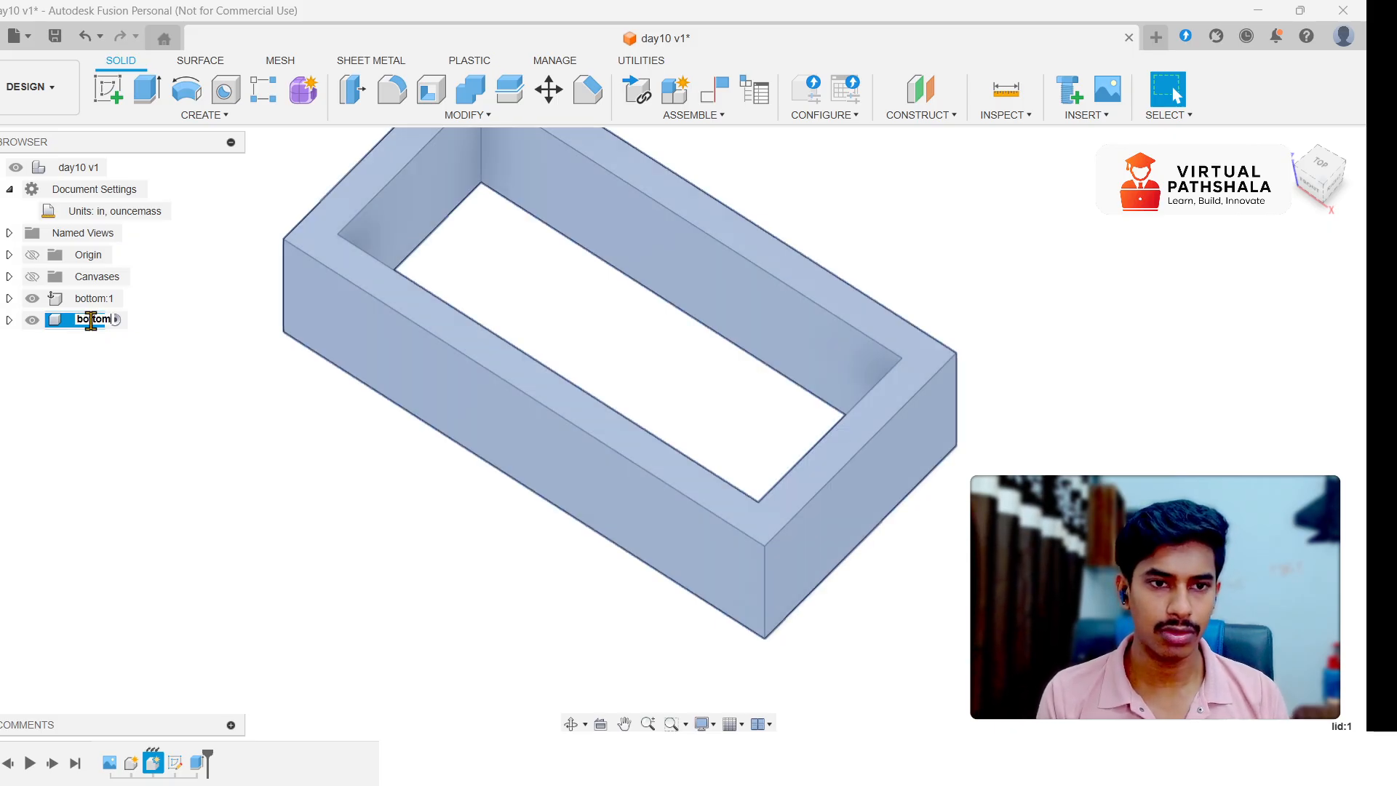
key("Return")
- Rename the original, still empty bottom component as lid
left_click(108, 304)
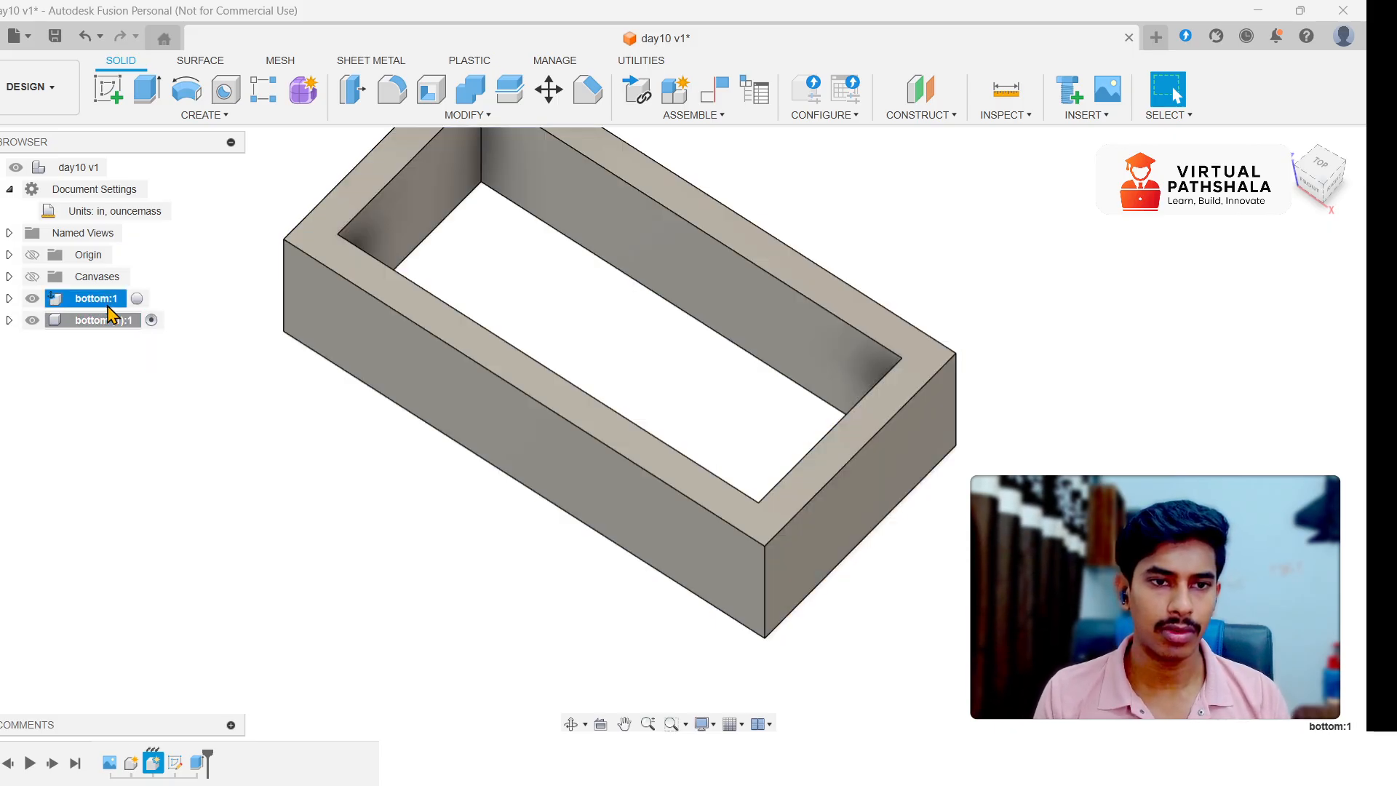
double_click(91, 299)
type("li")
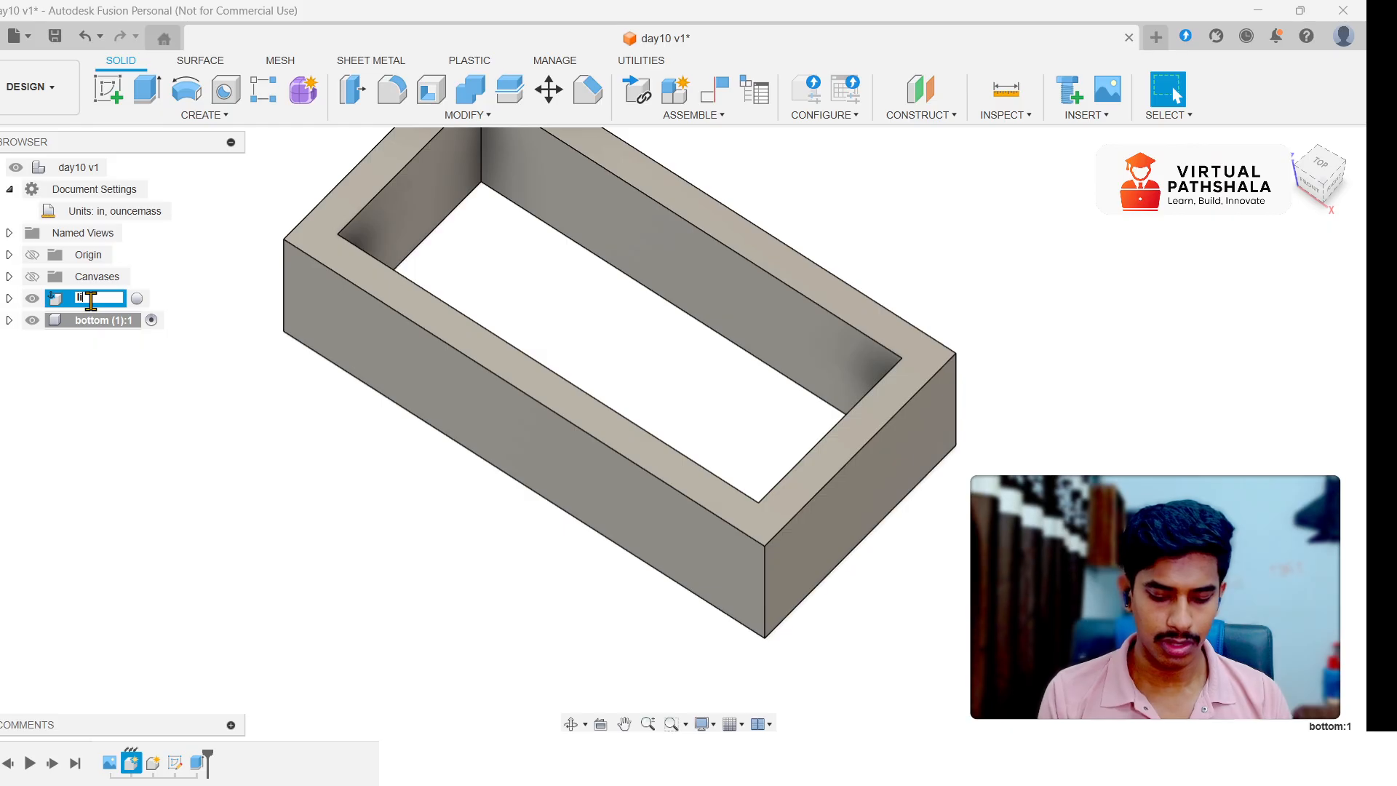
type("d")
key("Return")
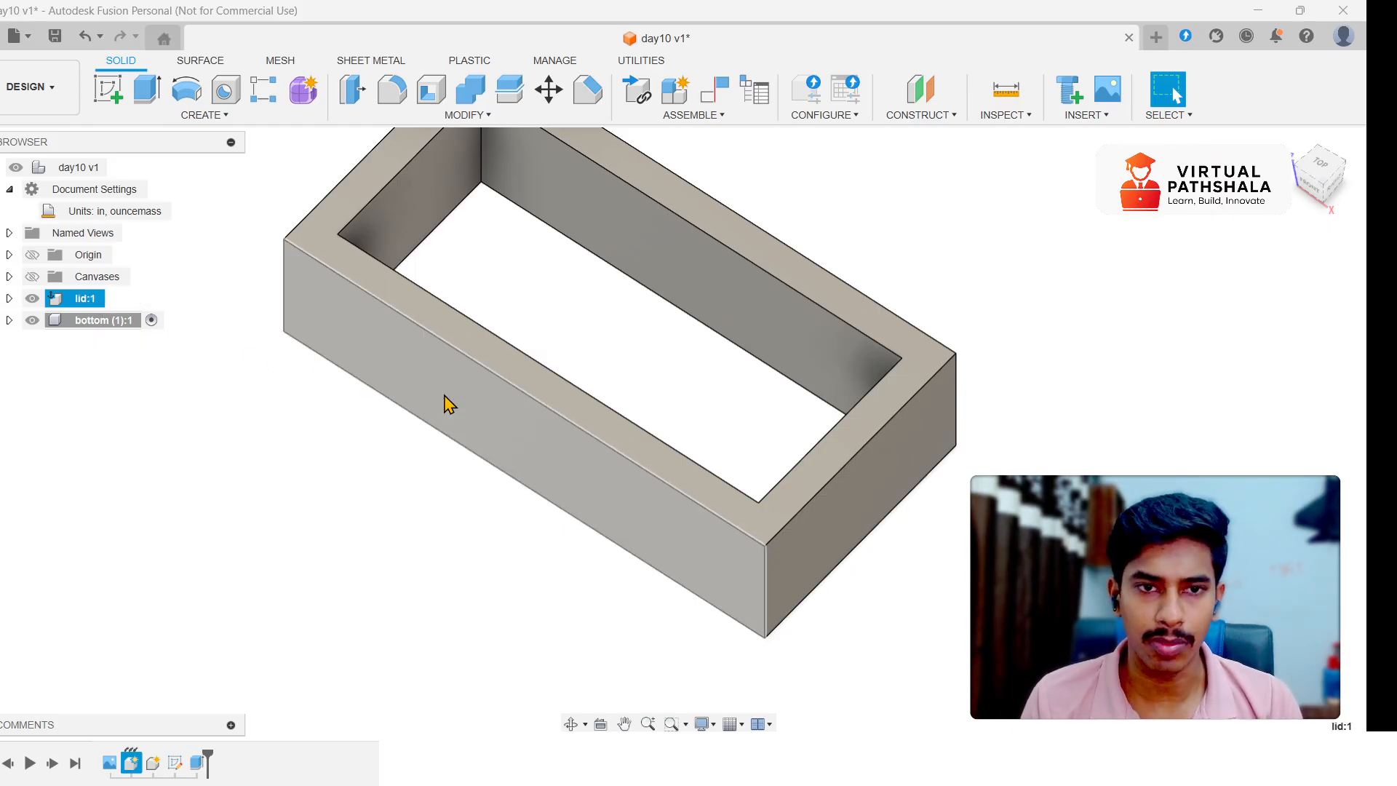
- Rename the bottom (1) component as bottom
left_click(118, 331)
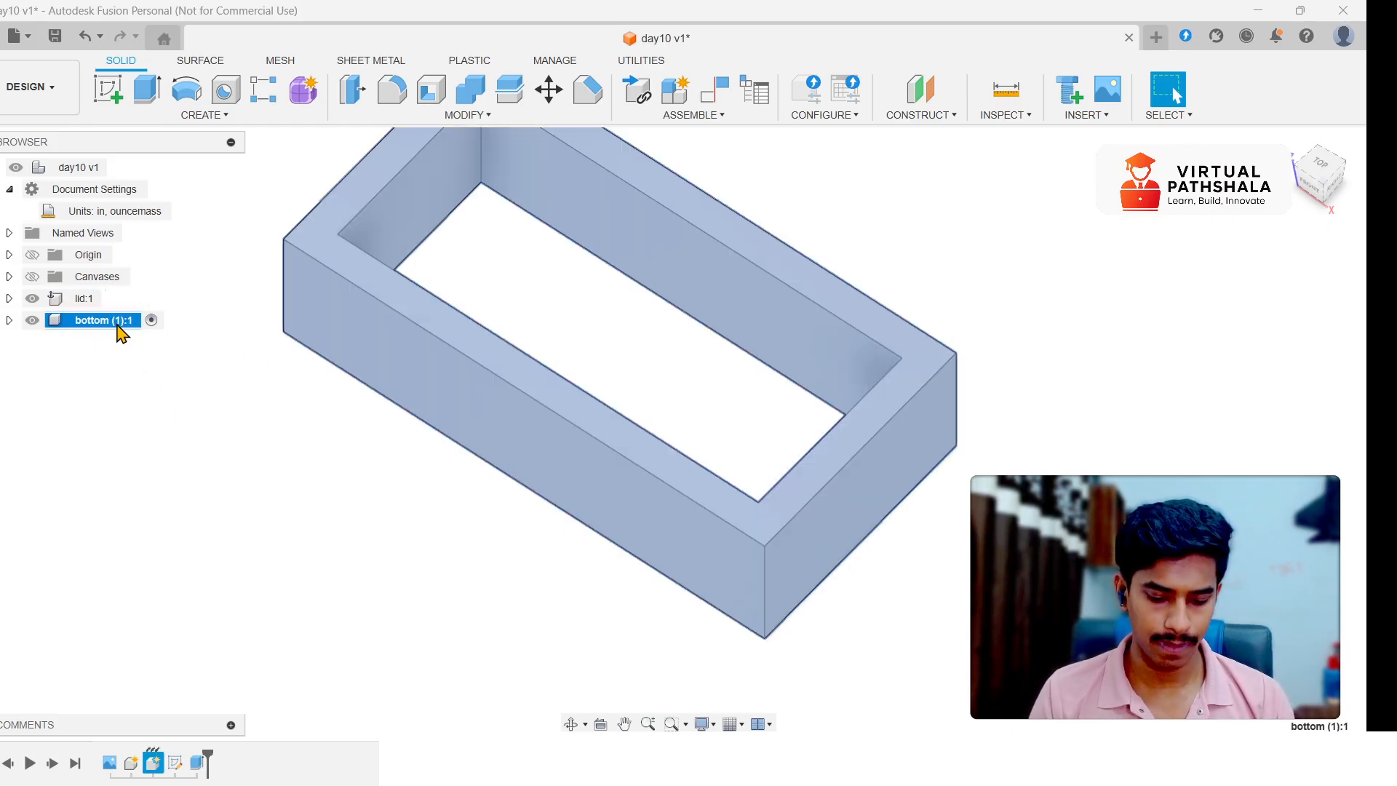
double_click(118, 321)
left_click(135, 371)
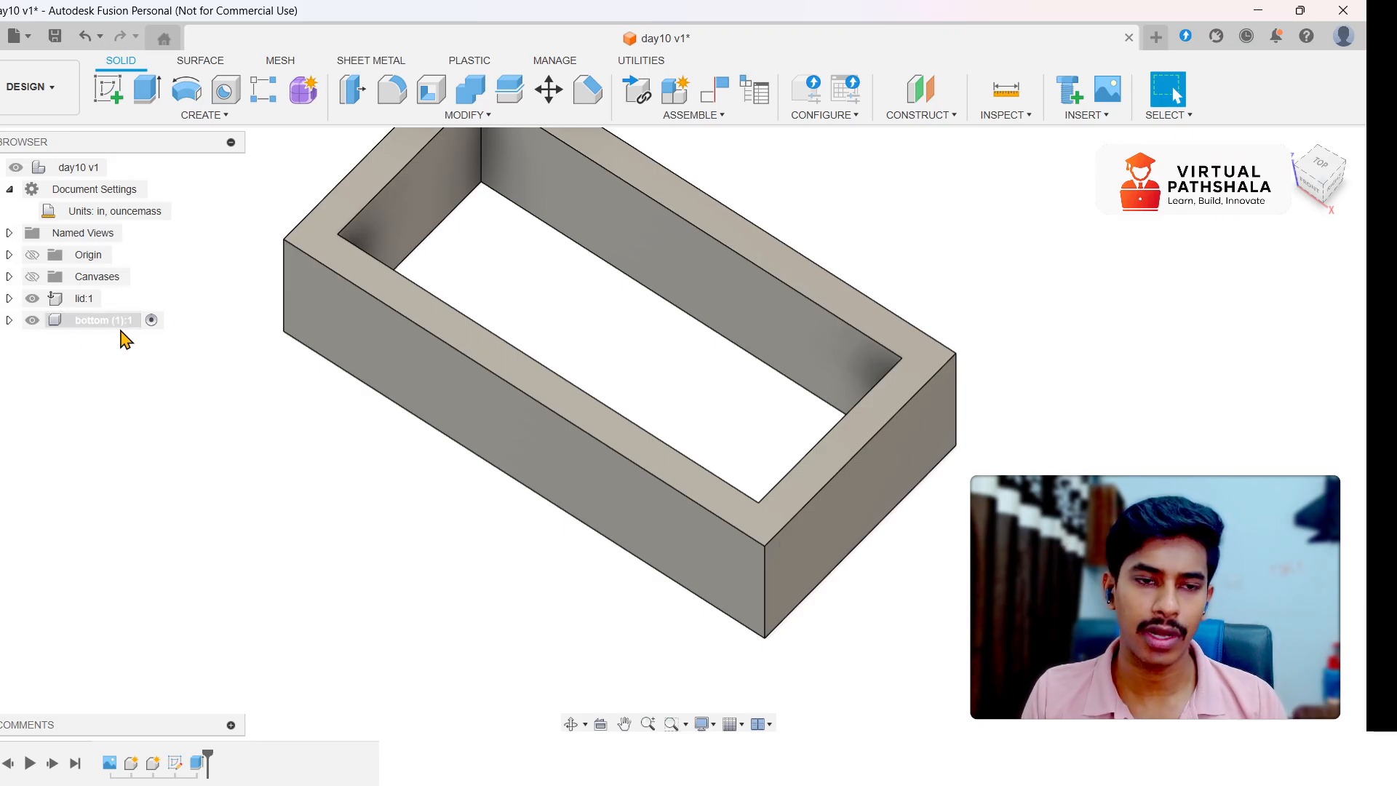
left_click(109, 324)
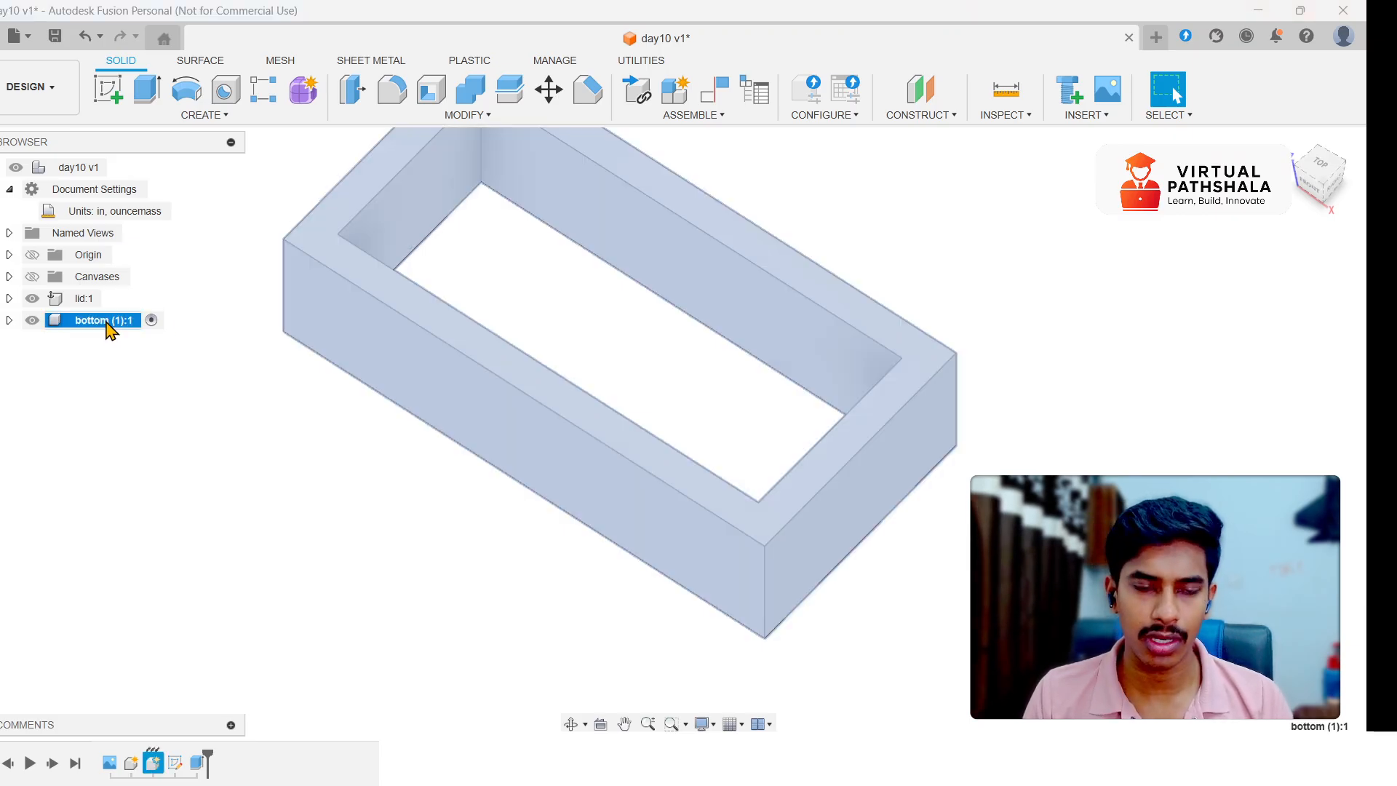
double_click(102, 324)
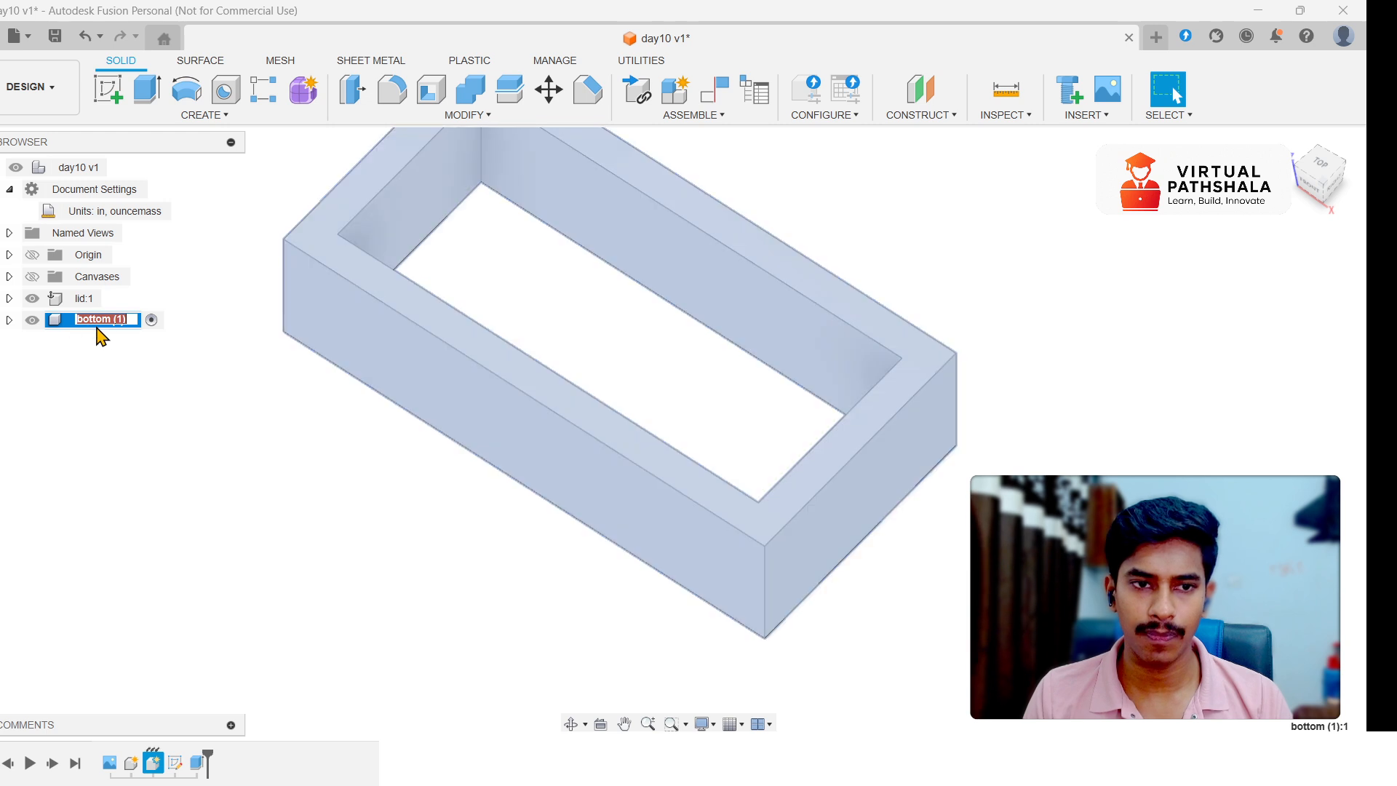
type("bo")
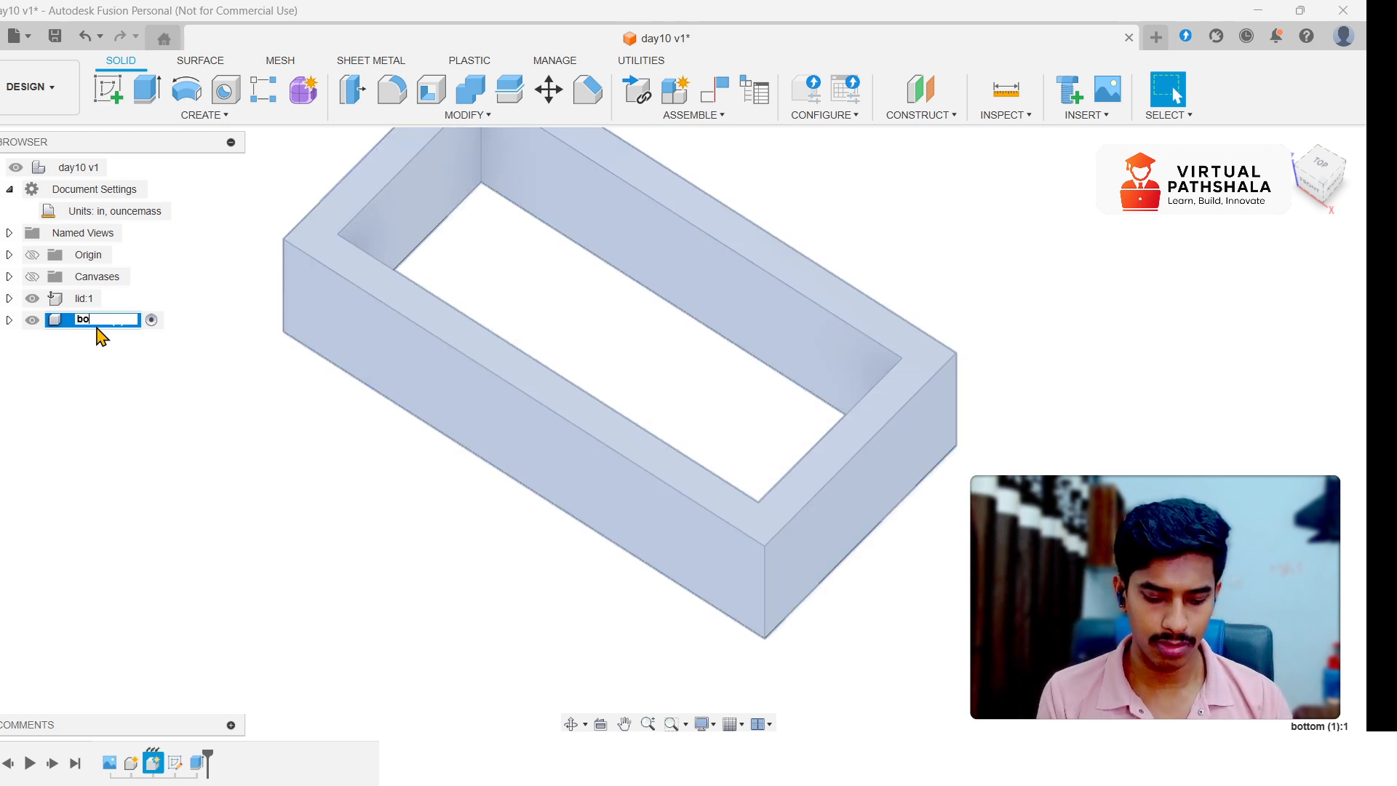
type("ttom")
key("Return")
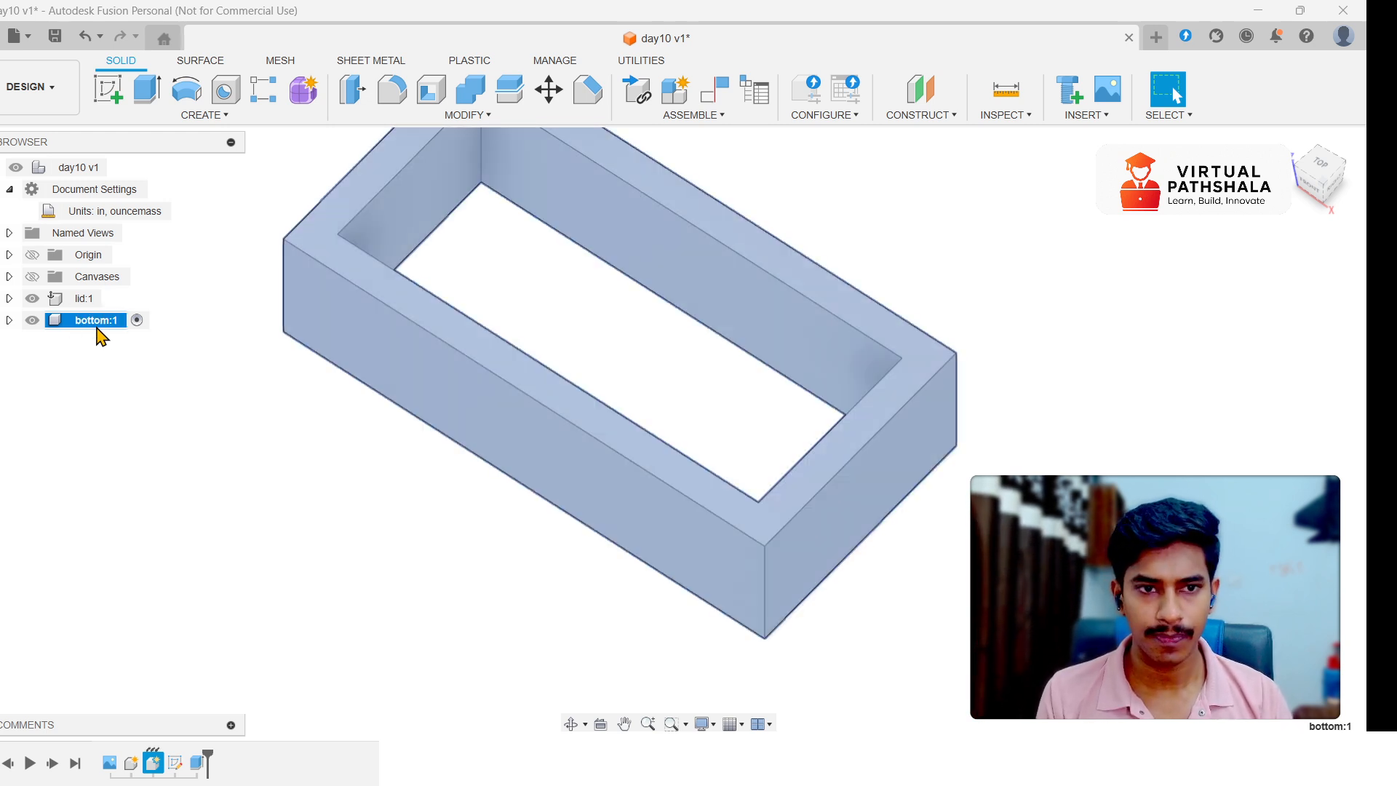
- Expand the bottom component's sketches and show Sketch1 in the model
scroll(510, 458, "down", 2)
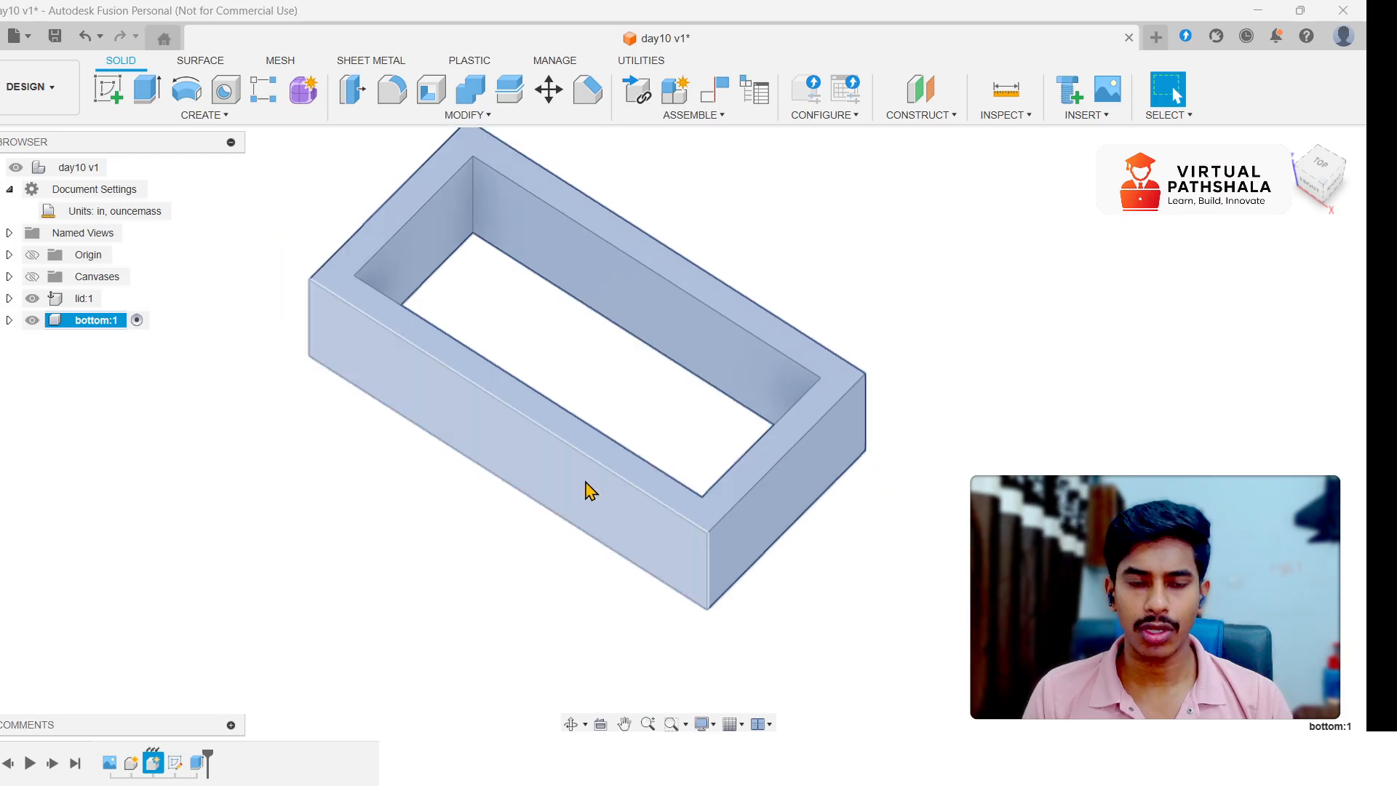
scroll(619, 473, "up", 2)
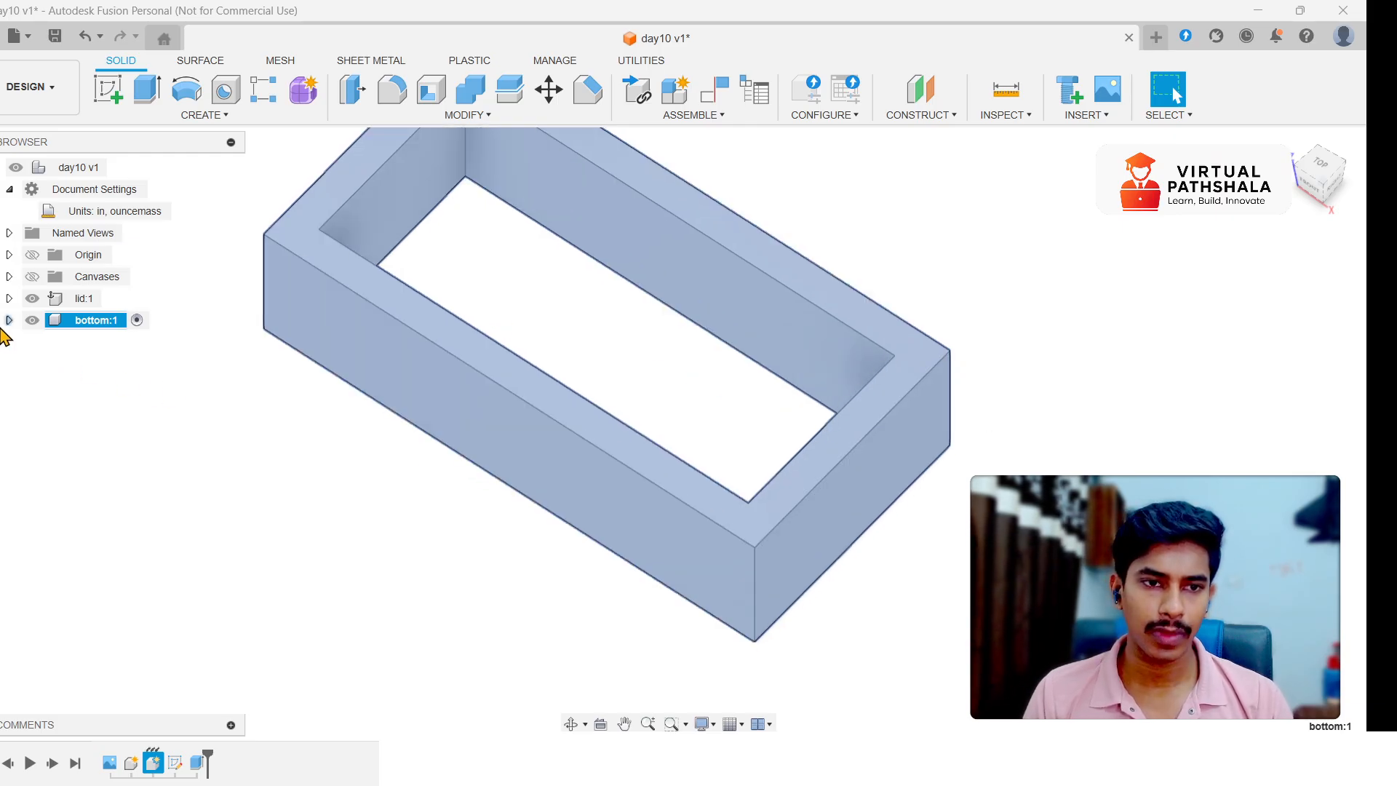
left_click(570, 320)
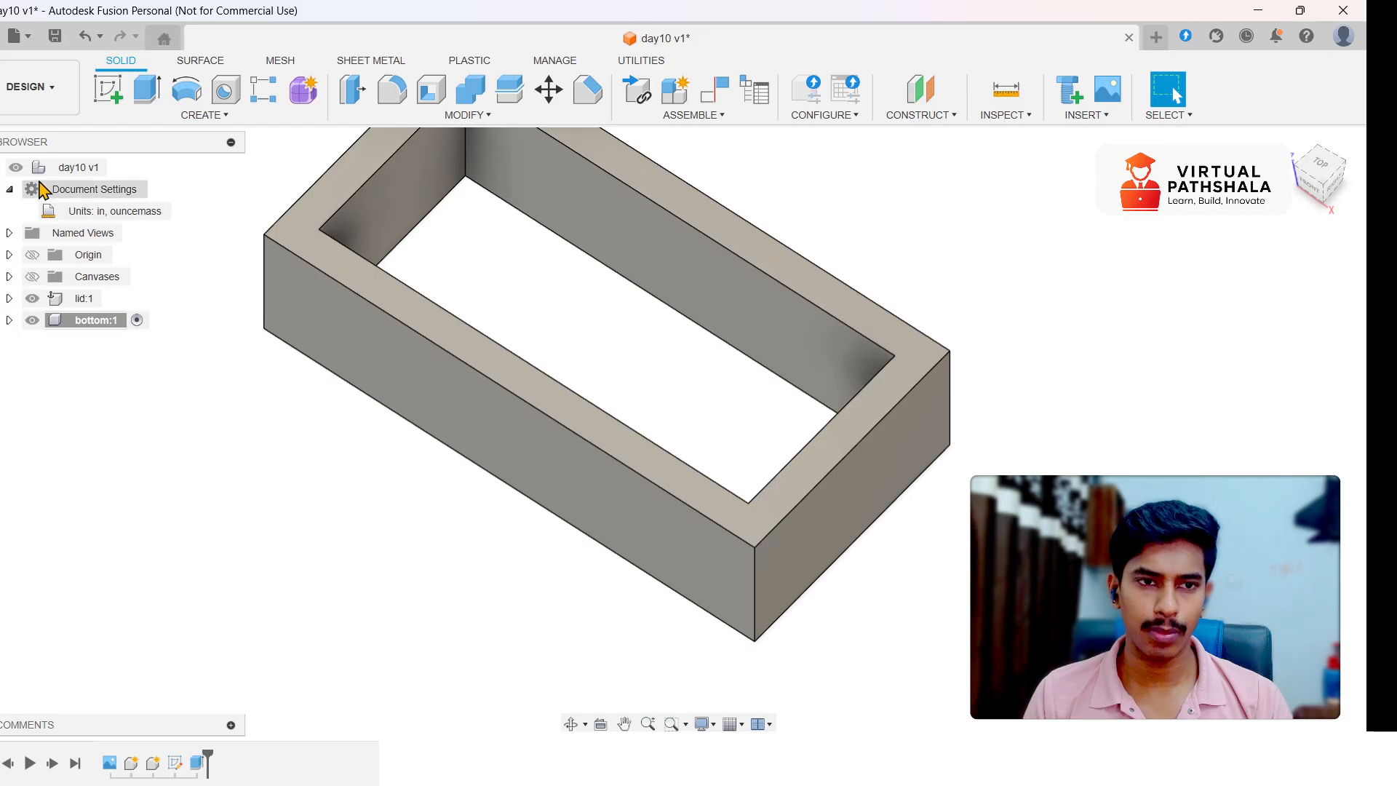
left_click(10, 323)
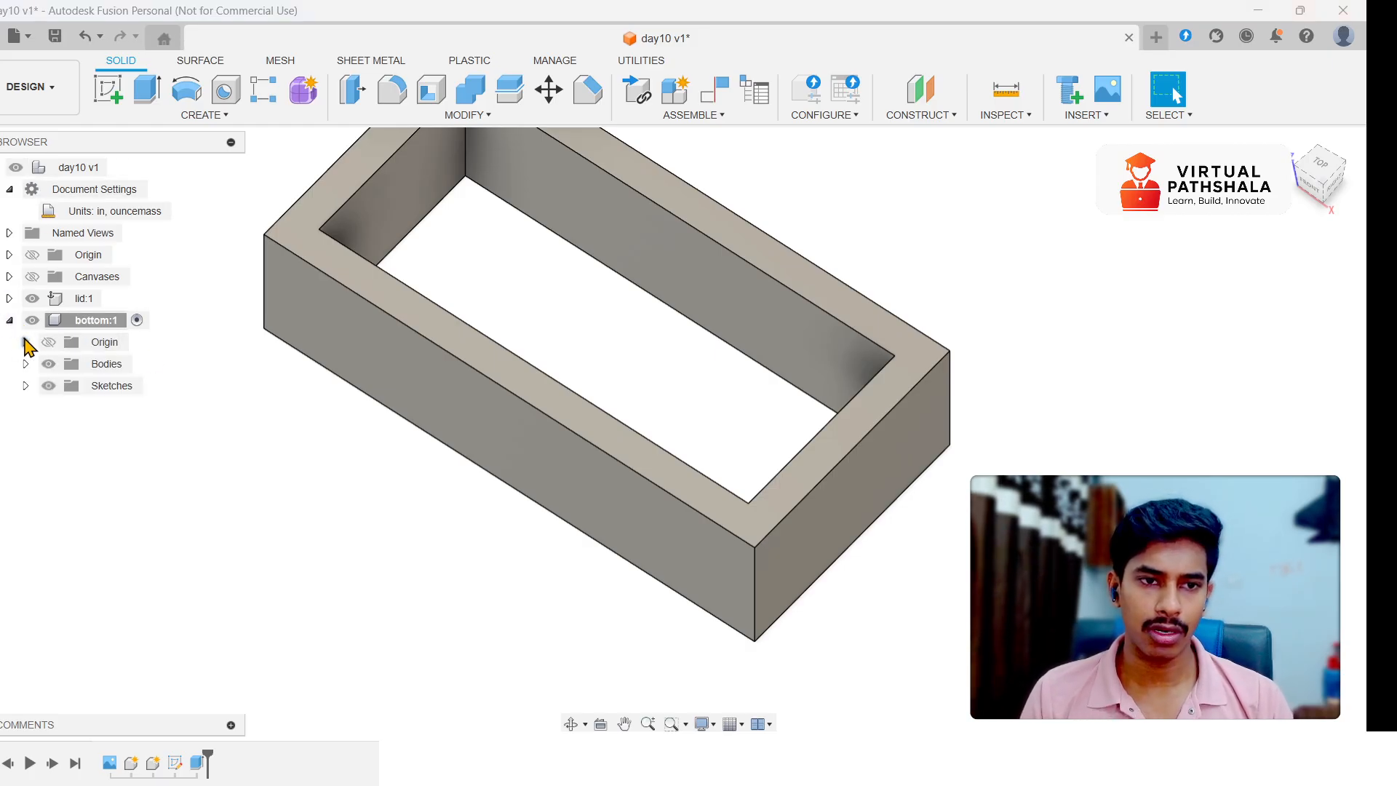
left_click(26, 386)
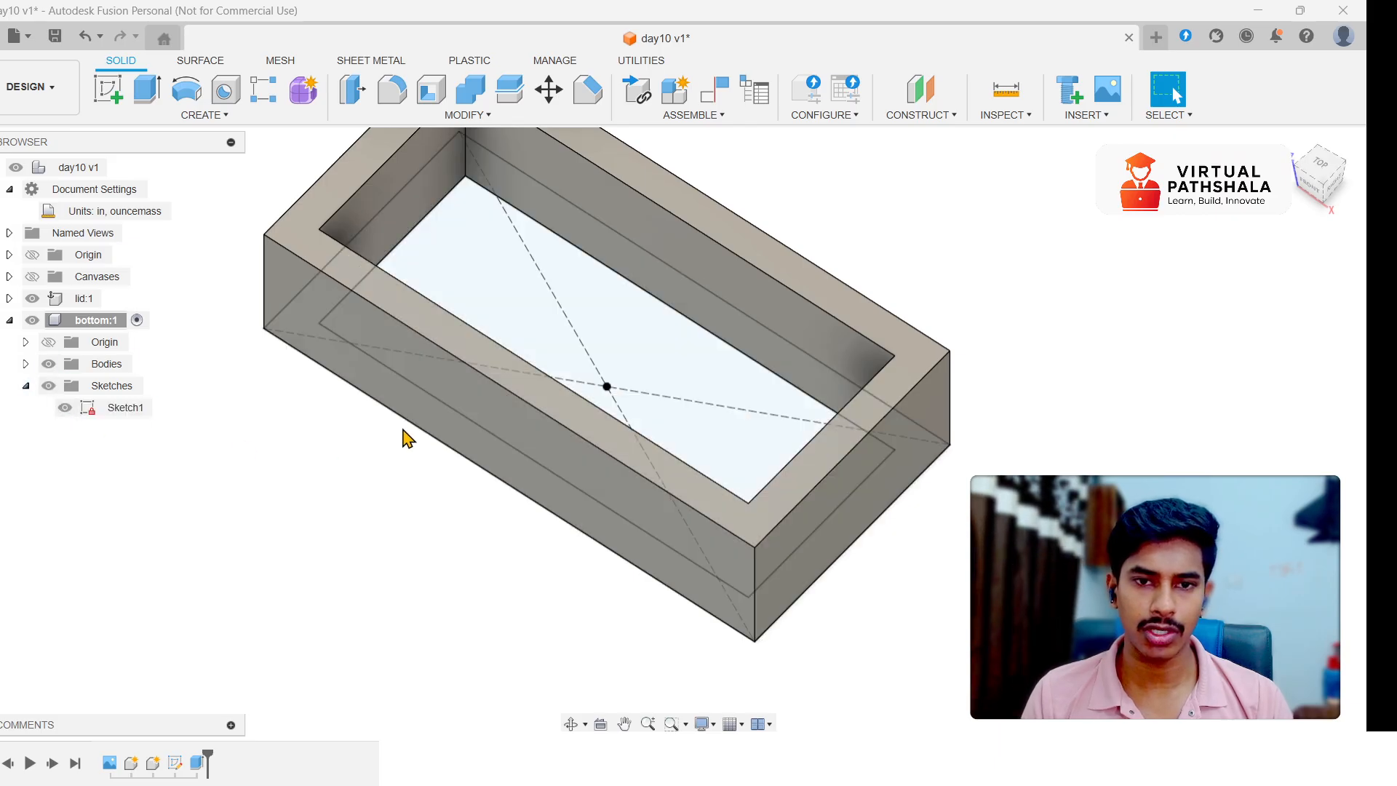
- Extrude the inner rectangle profile of Sketch1 0.5 in with the Join operation as the box floor, and hide Sketch1
left_click(481, 339)
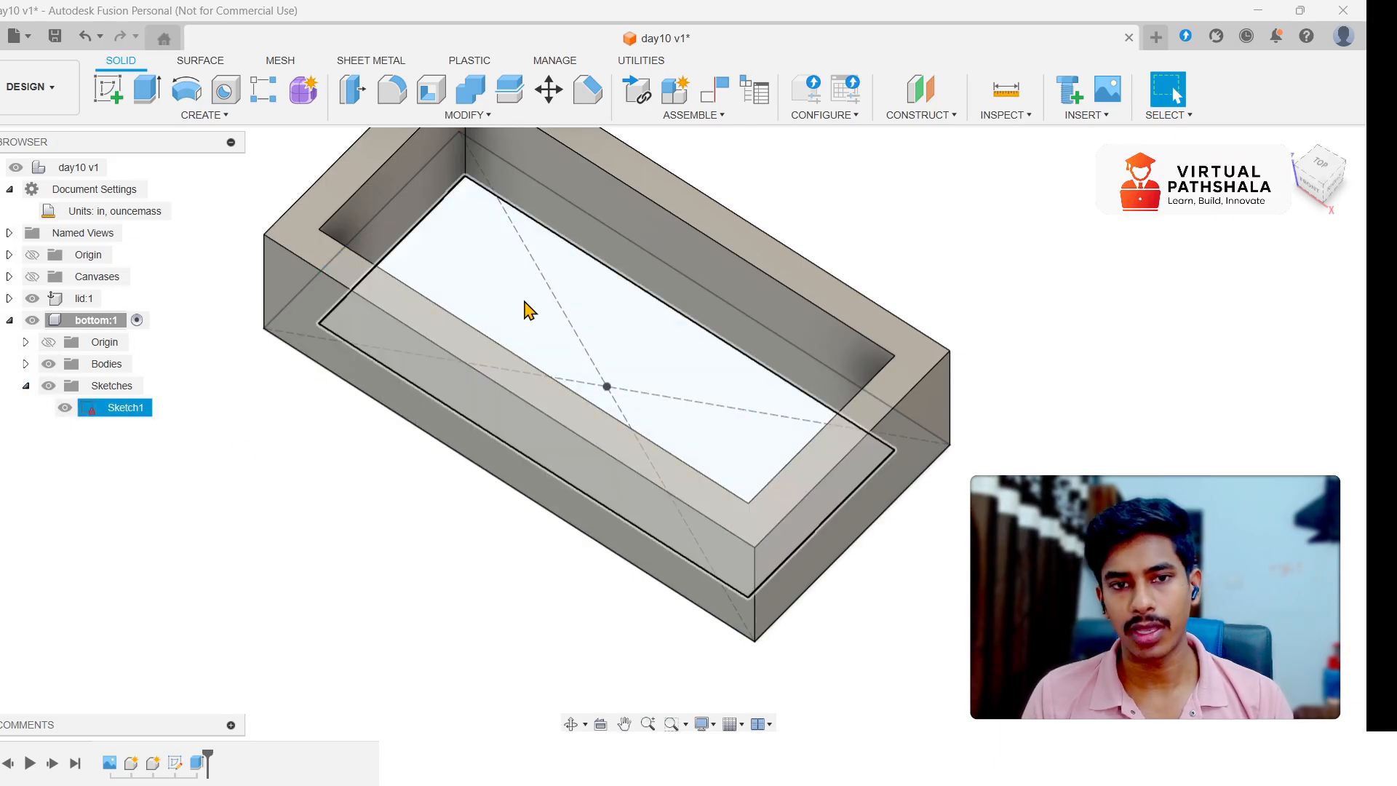
left_click(525, 309)
key("e")
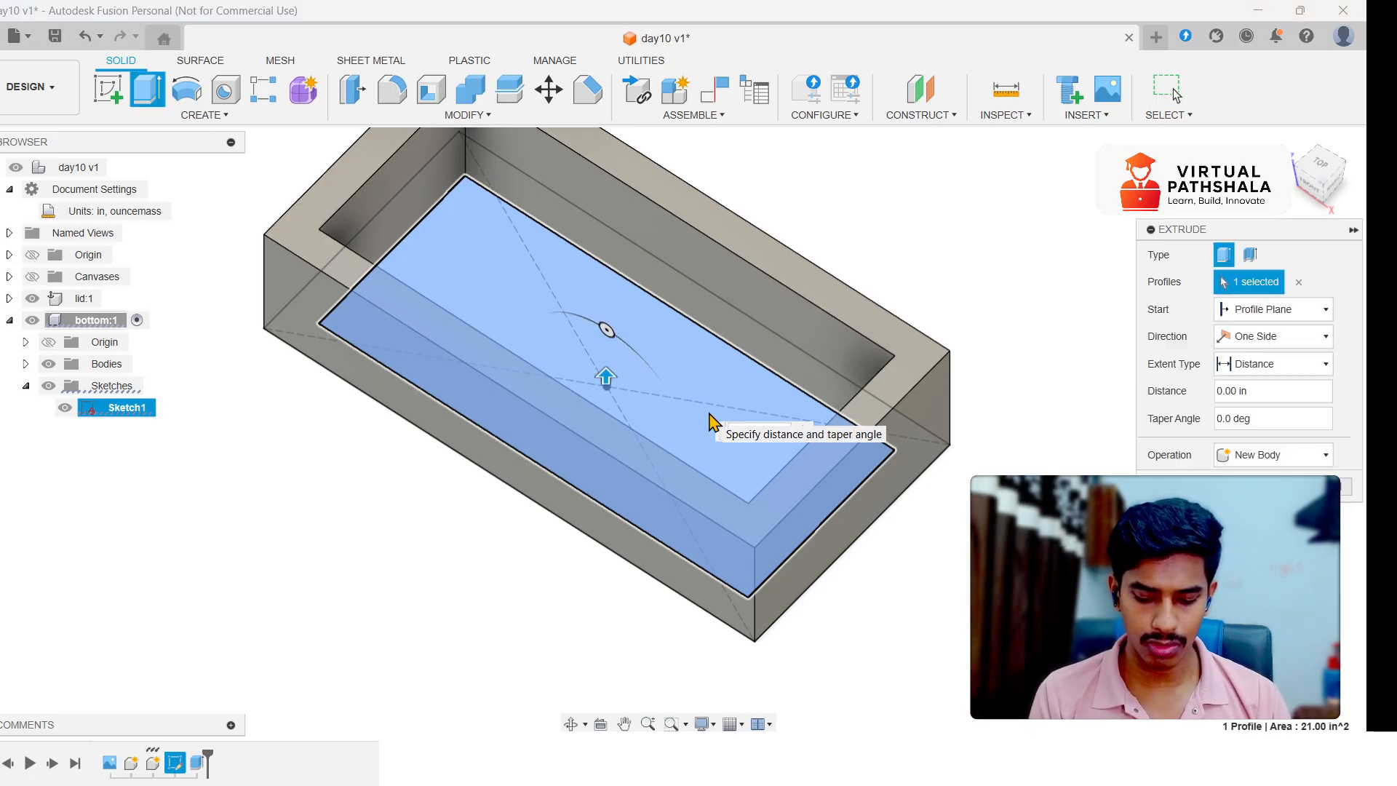
type(".5")
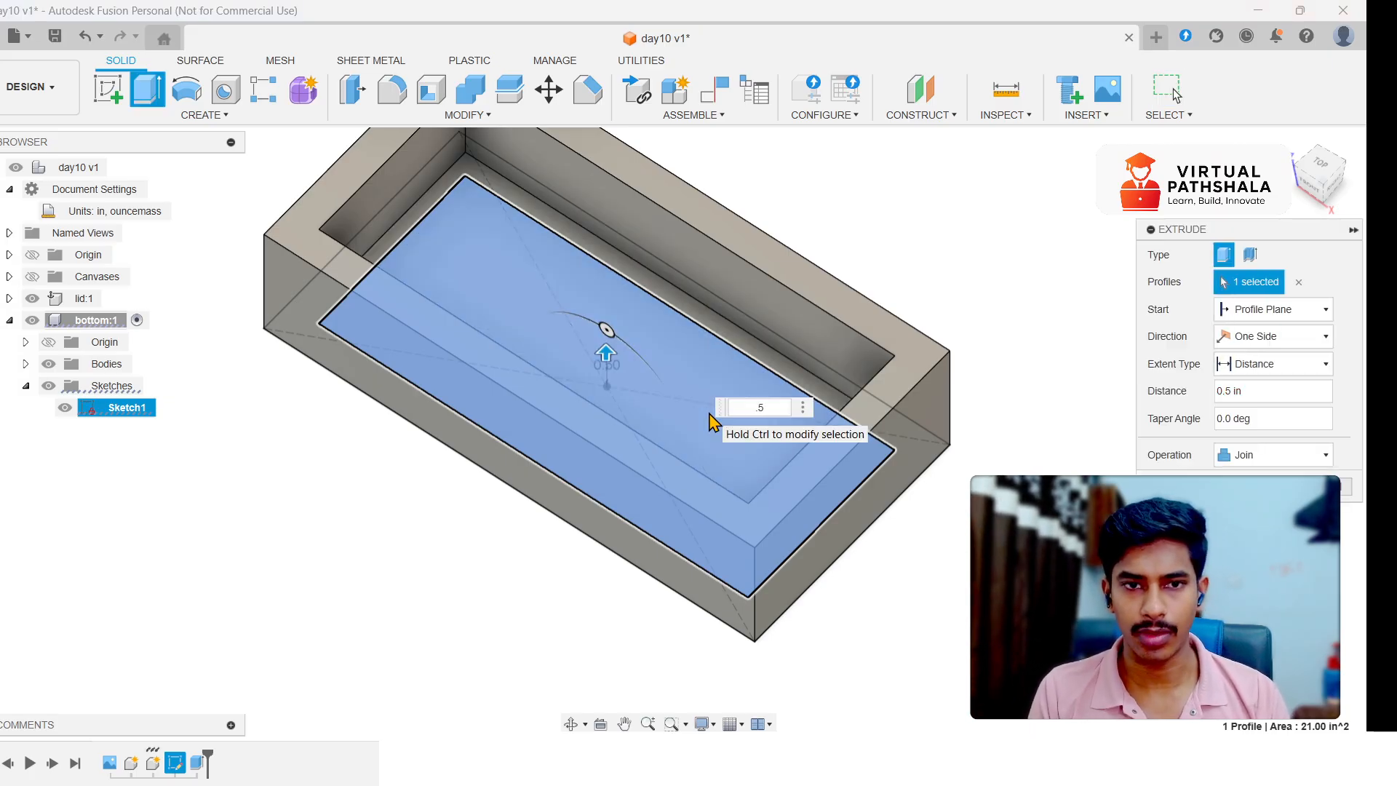
key("Return")
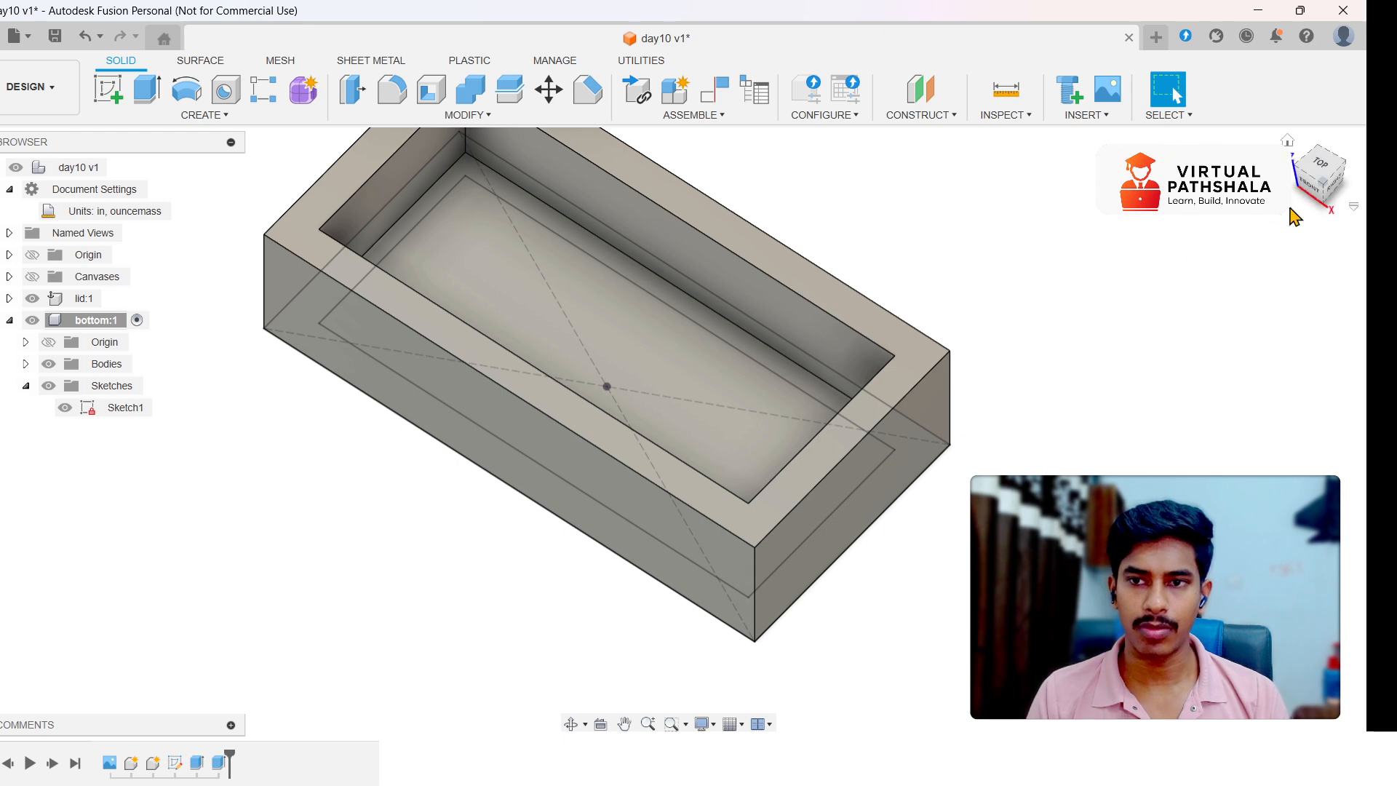
mouse_move(1321, 193)
left_mouse_down()
mouse_move(1281, 126)
mouse_move(1320, 163)
mouse_move(1315, 210)
mouse_move(1311, 192)
left_mouse_up()
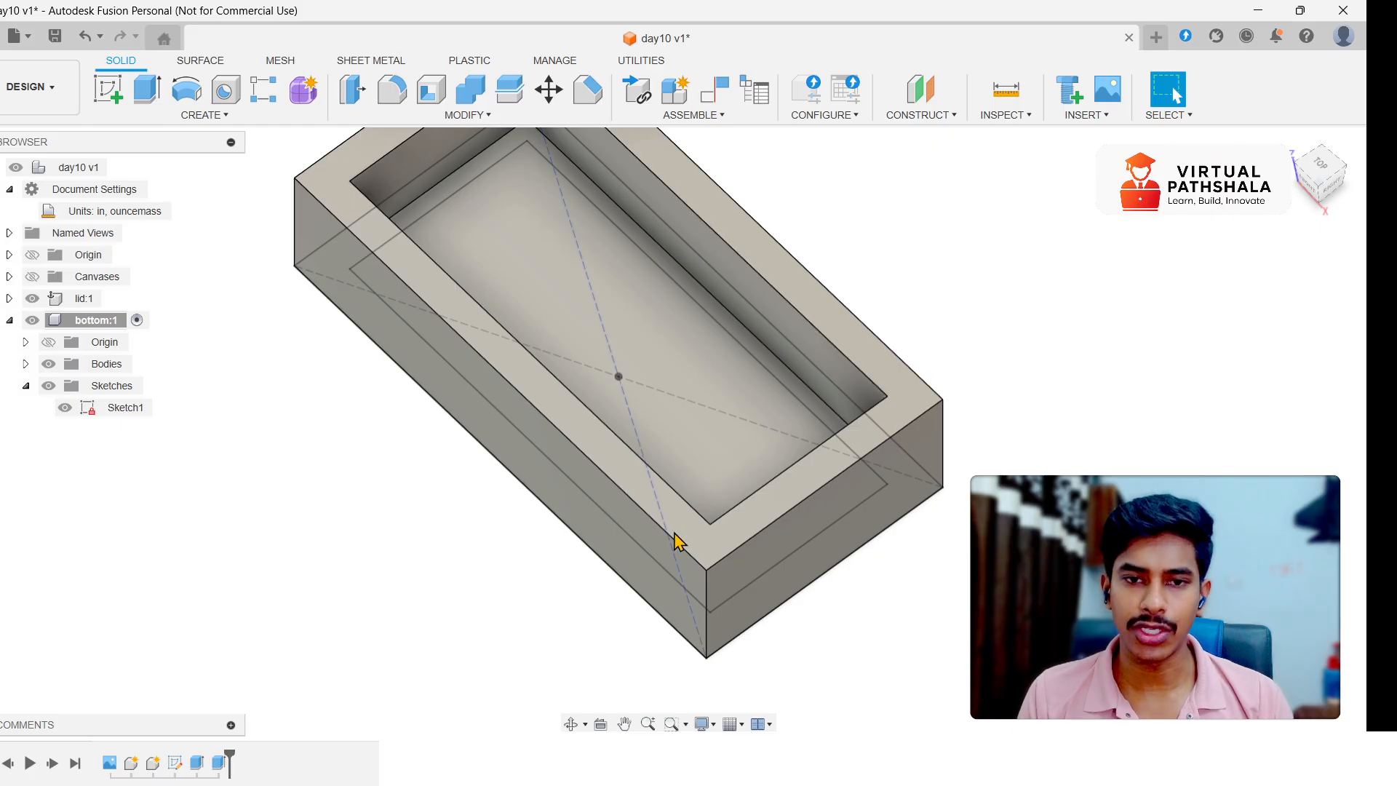
left_click(65, 408)
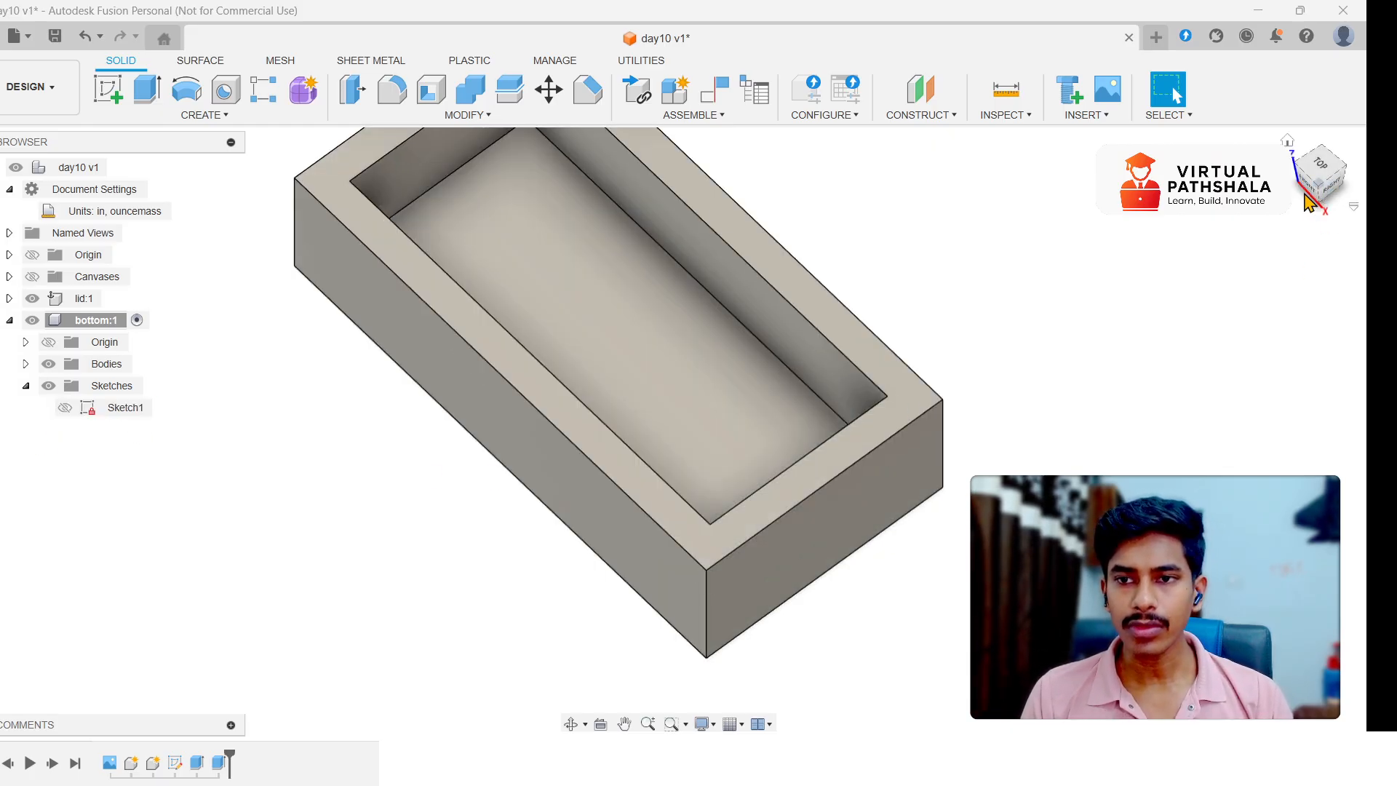
- Measure the floor thickness between the inside floor face and the underside of the box
middle_click_drag(664, 430, 668, 435, "shift")
mouse_move(1302, 155)
left_mouse_down()
mouse_move(1299, 143)
mouse_move(1302, 167)
mouse_move(1337, 198)
left_mouse_up()
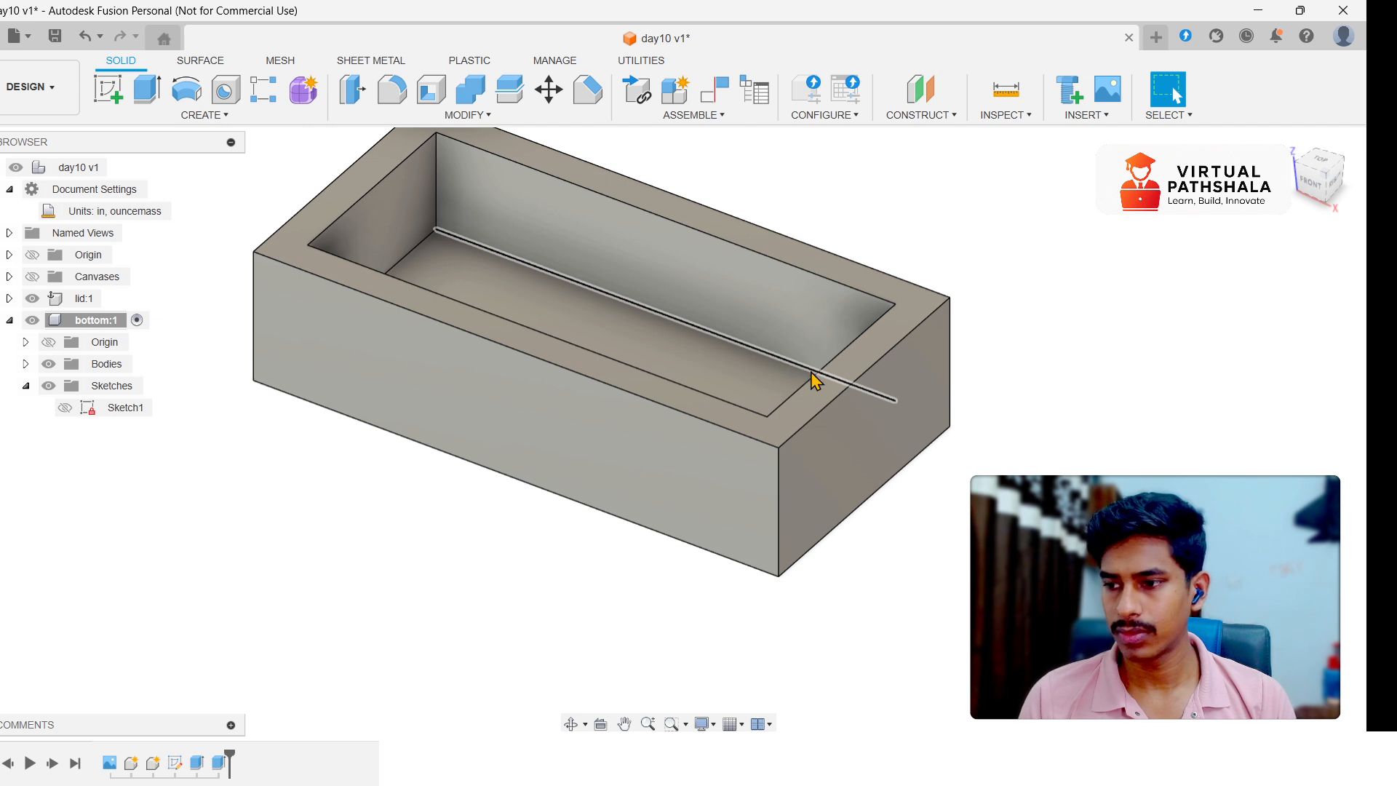
left_click(1012, 95)
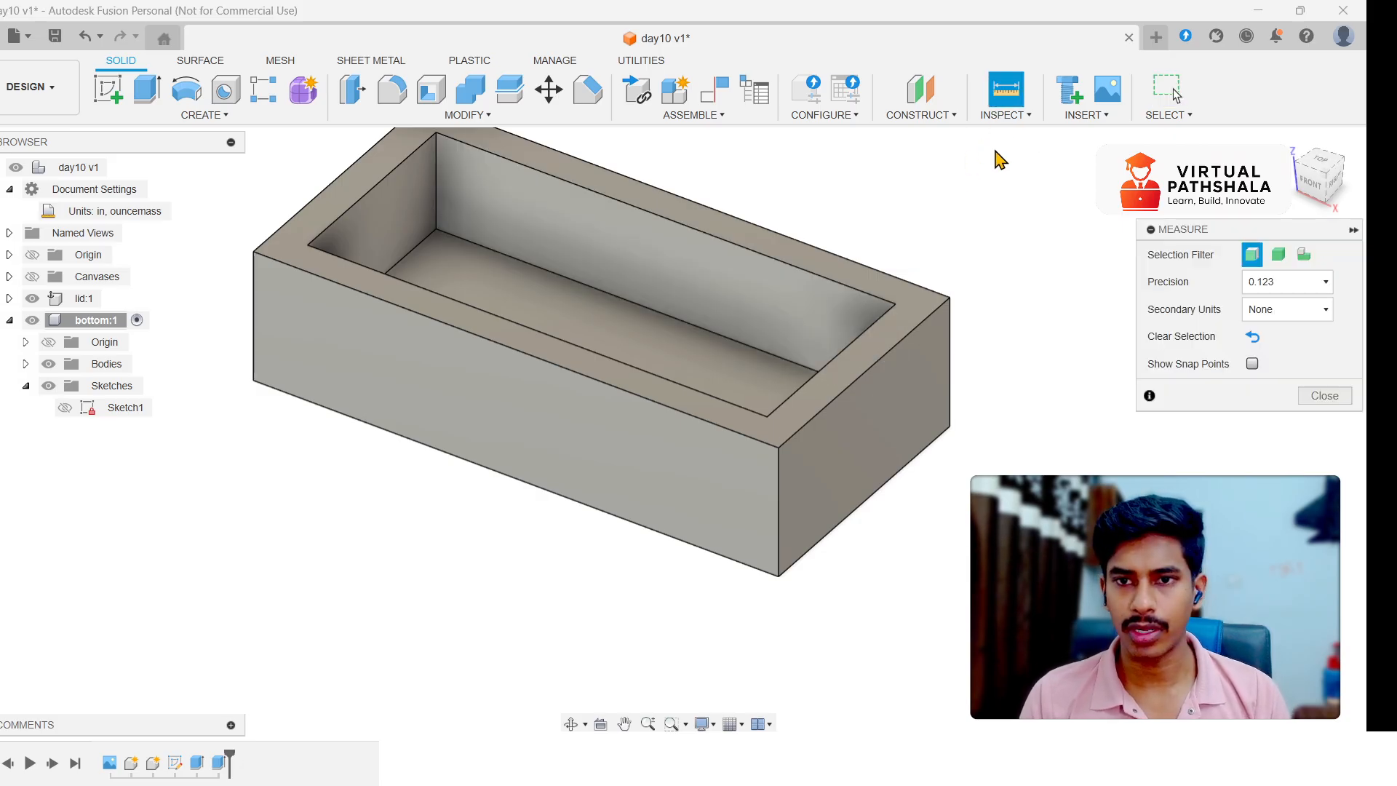
left_click(1325, 396)
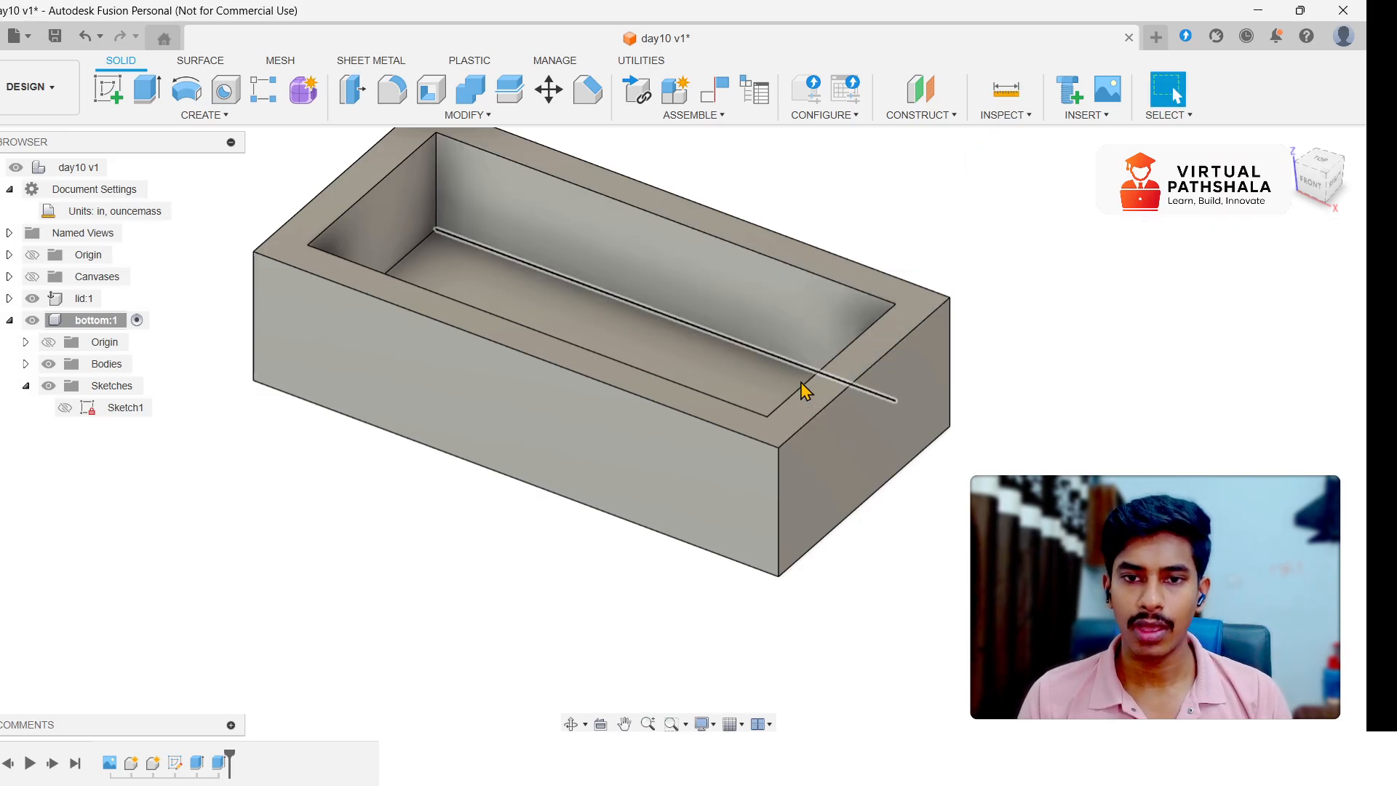
middle_click_drag(668, 435, 665, 430, "shift")
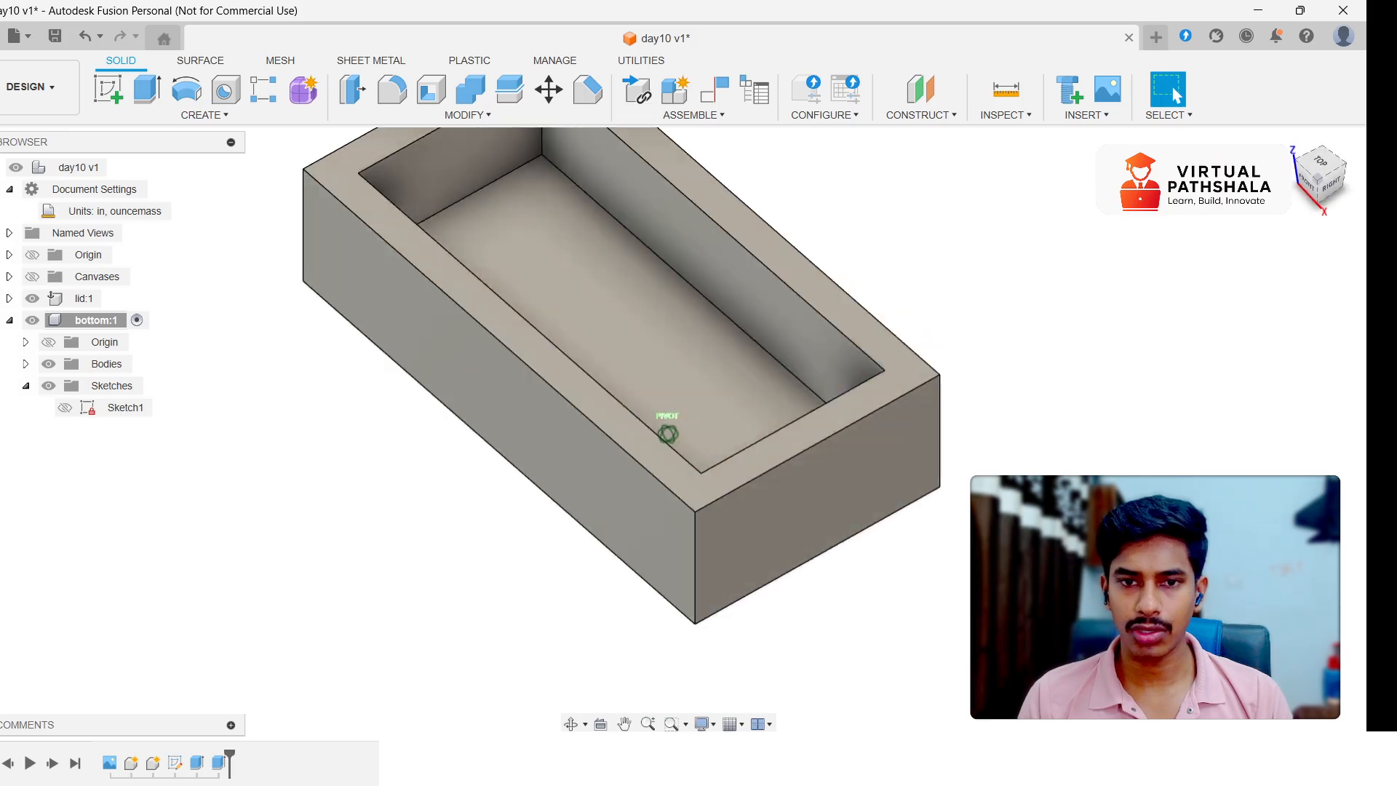
left_click(644, 344)
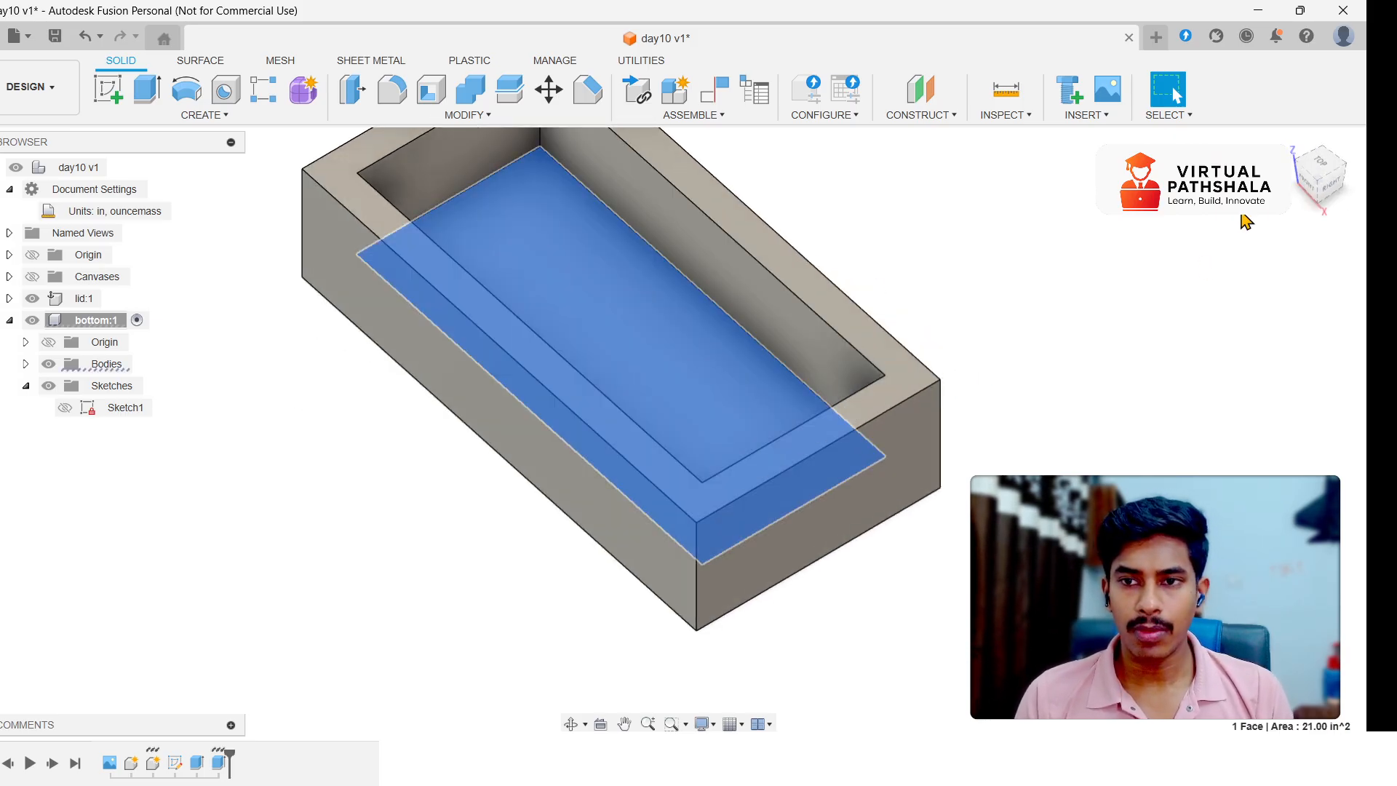
left_click_drag(1317, 191, 1311, 125)
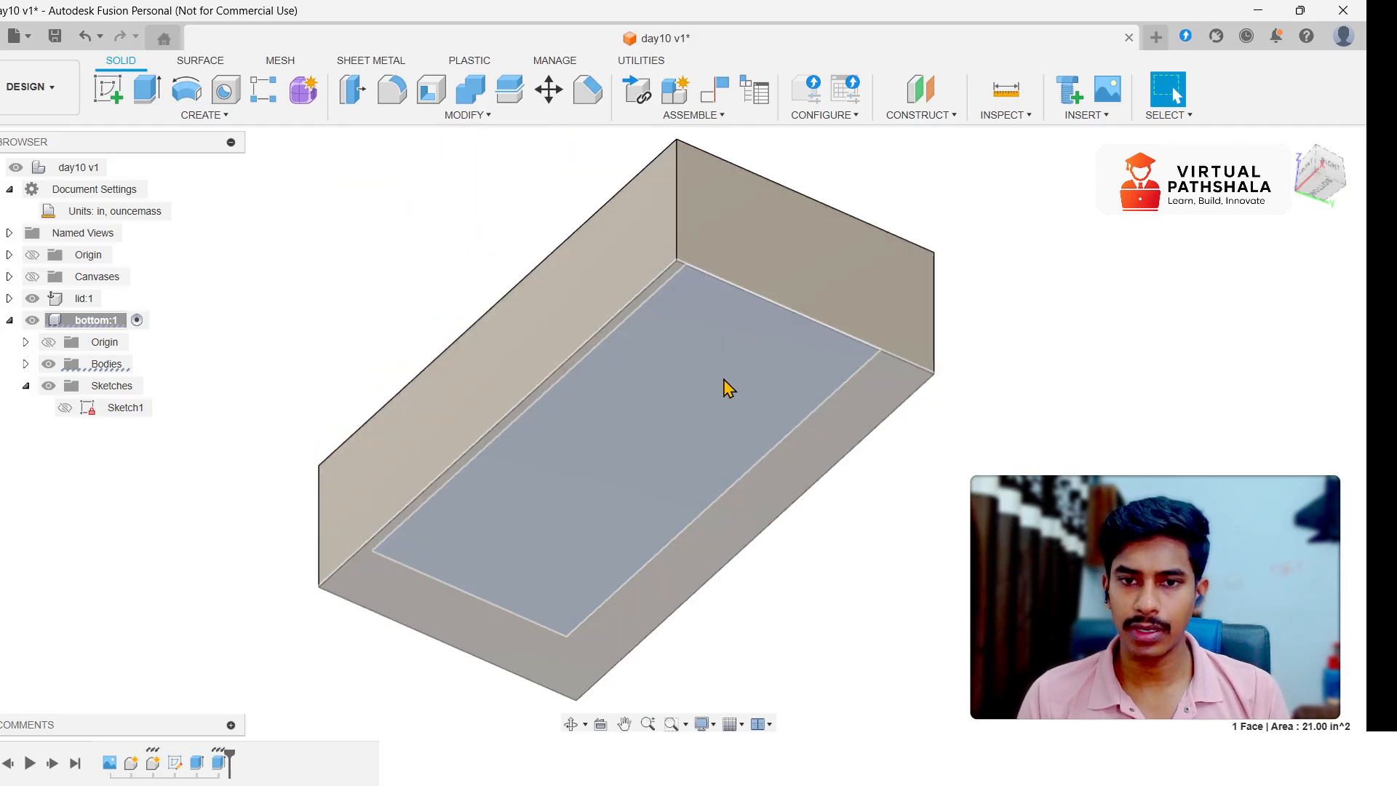
left_click(773, 378, "ctrl")
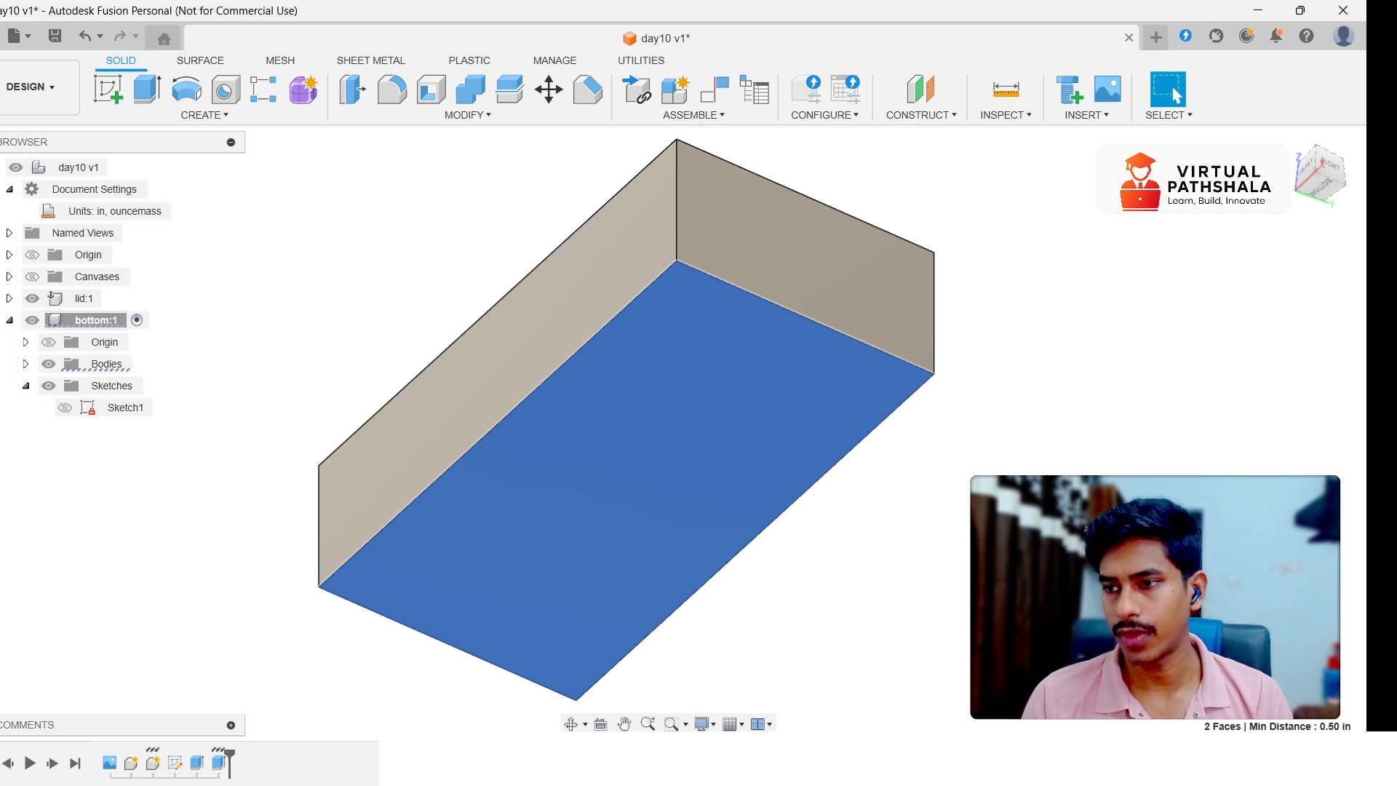
left_click(1294, 174)
left_click(1287, 141)
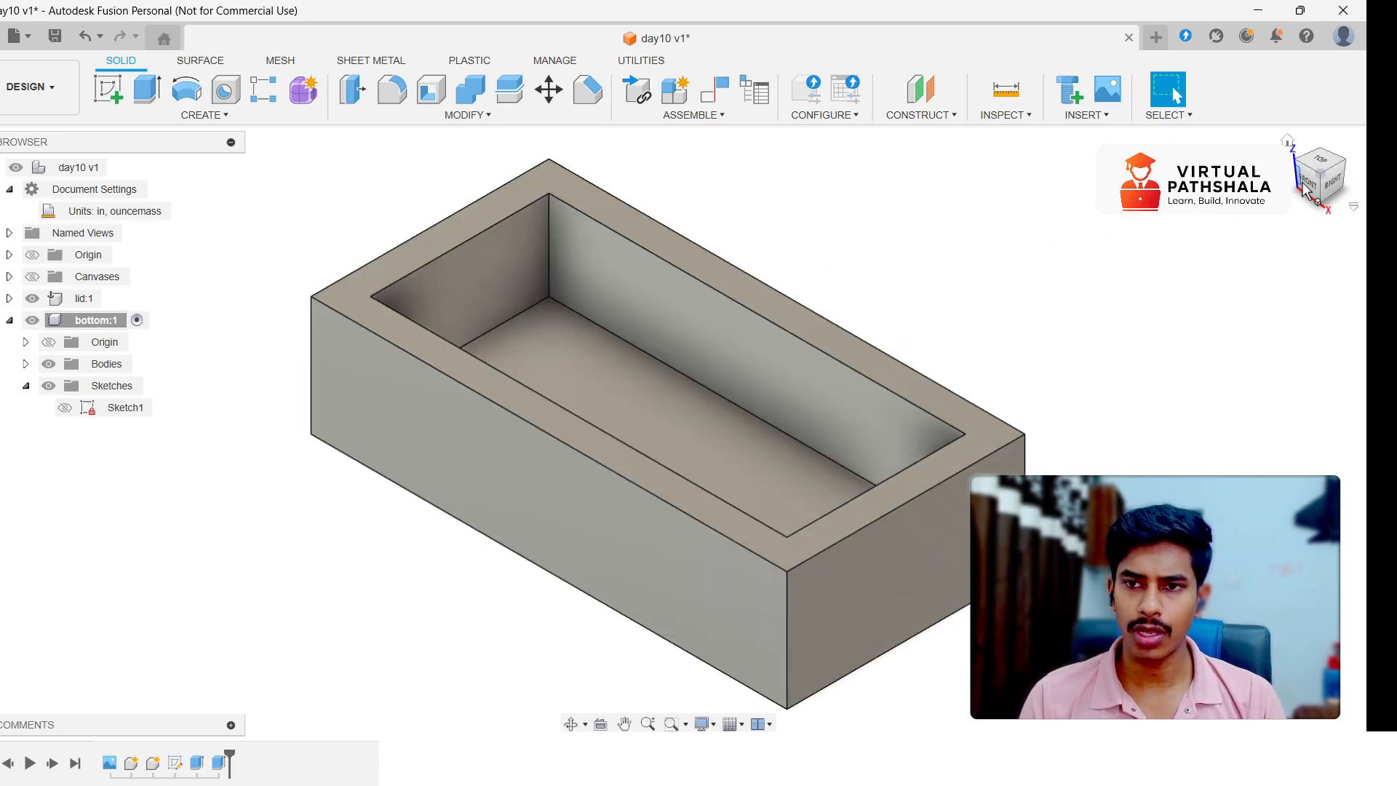
- Create a sketch on the top rim face of the bottom component
left_click_drag(1306, 190, 1316, 204)
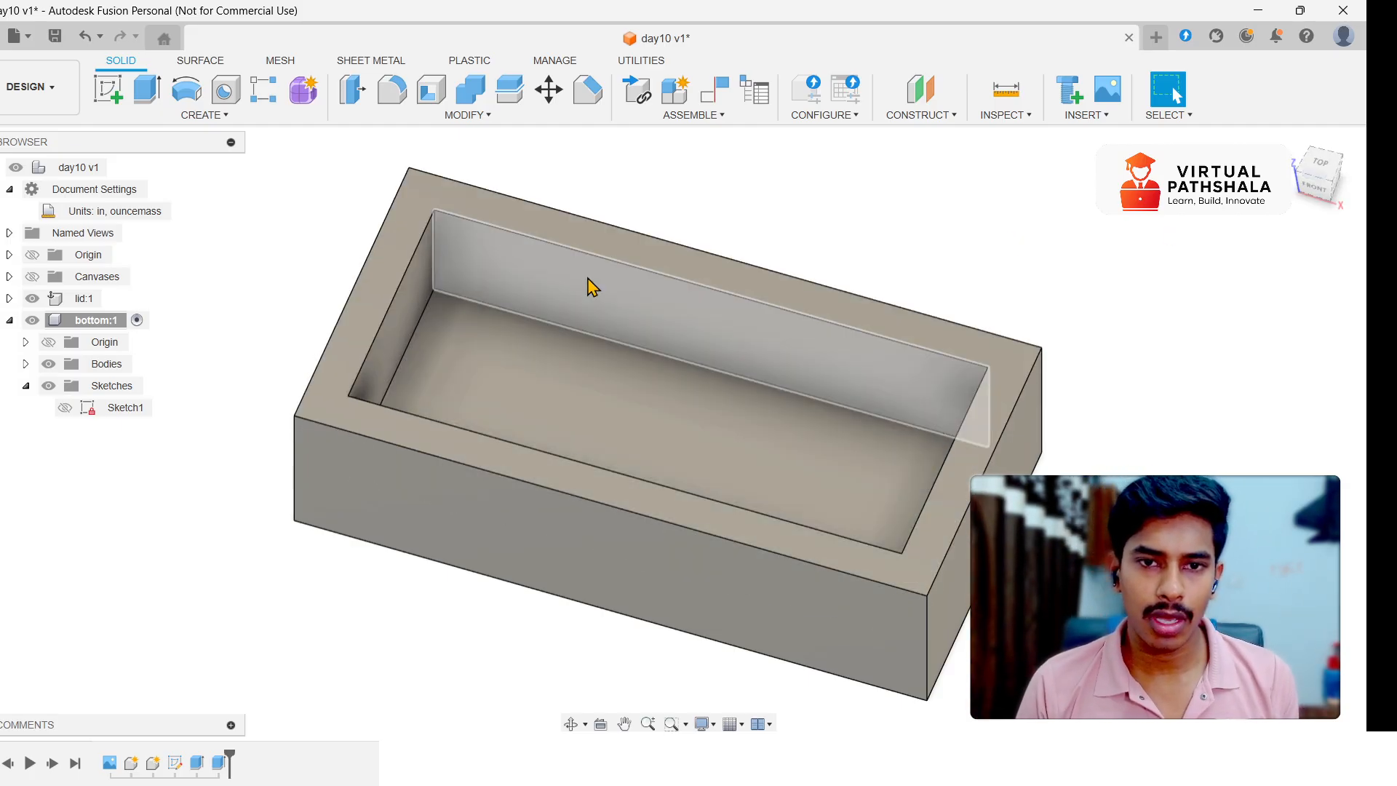
left_click(1015, 377)
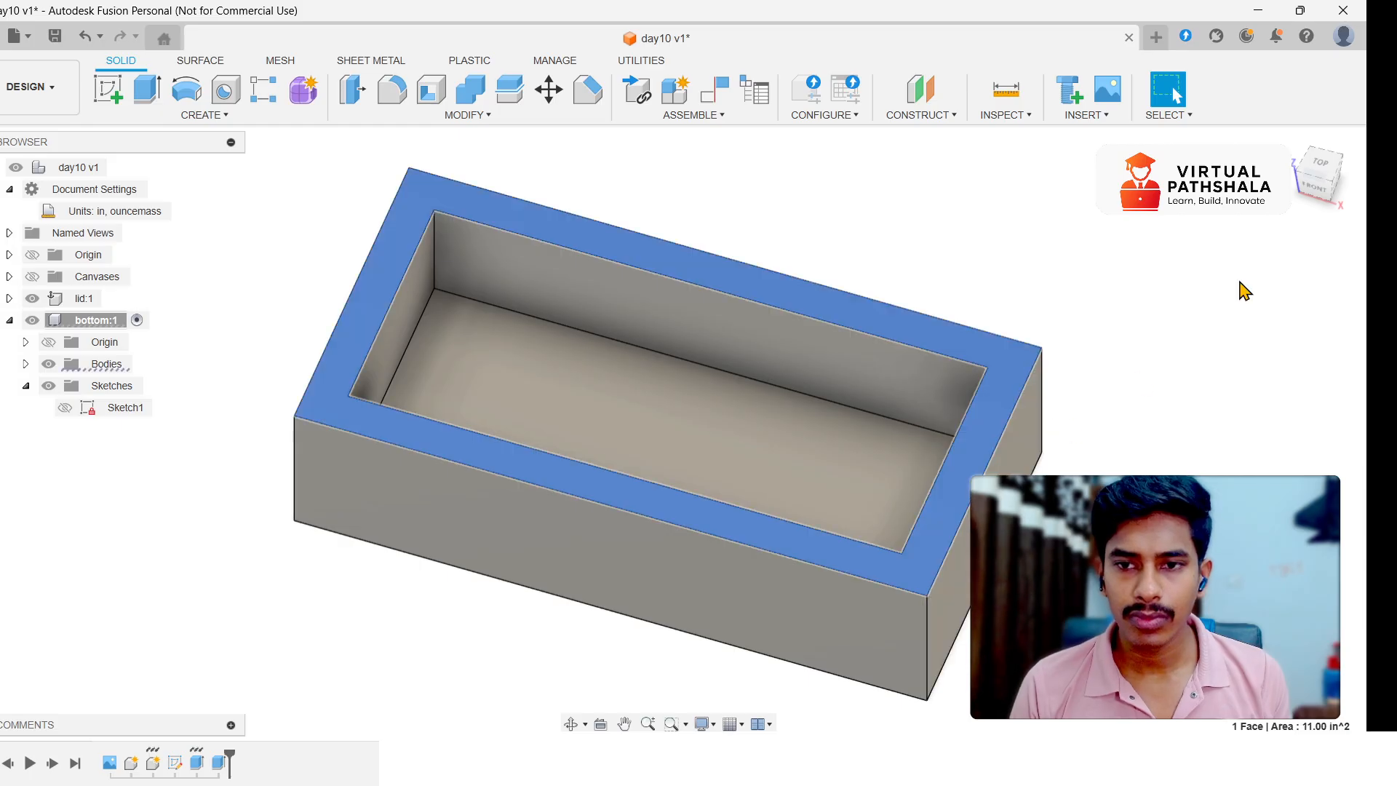
left_click(1318, 166)
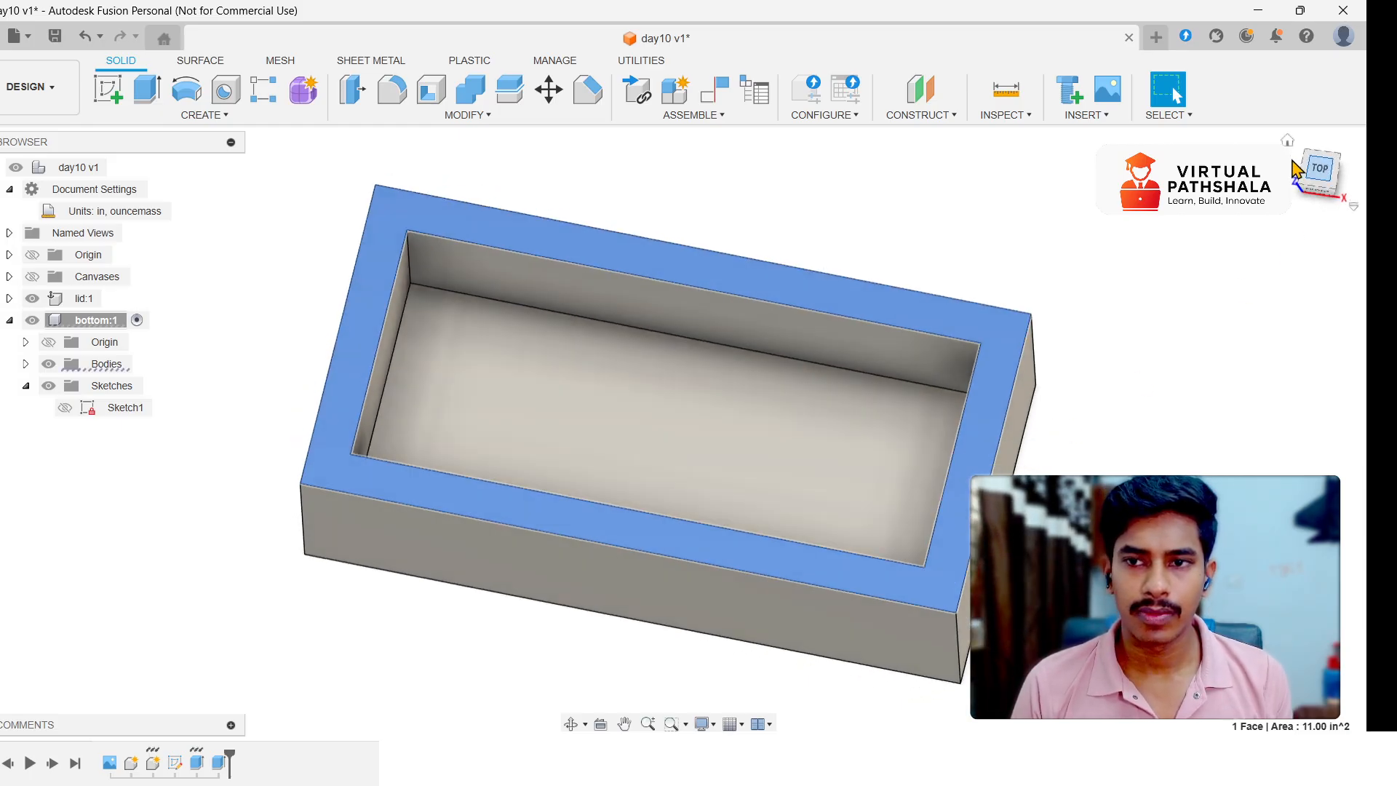
left_click_drag(1327, 182, 1308, 146)
left_click(1132, 407)
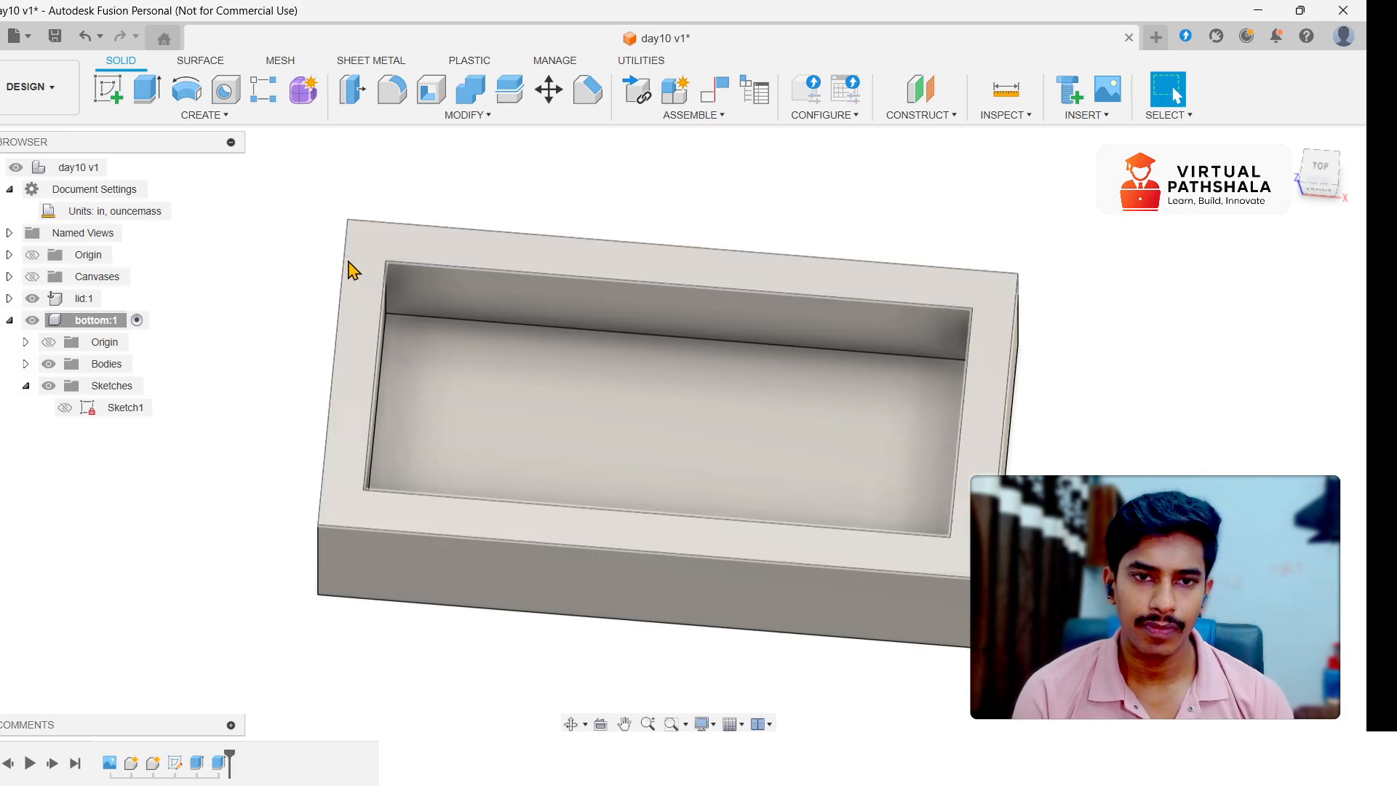
left_click(371, 271)
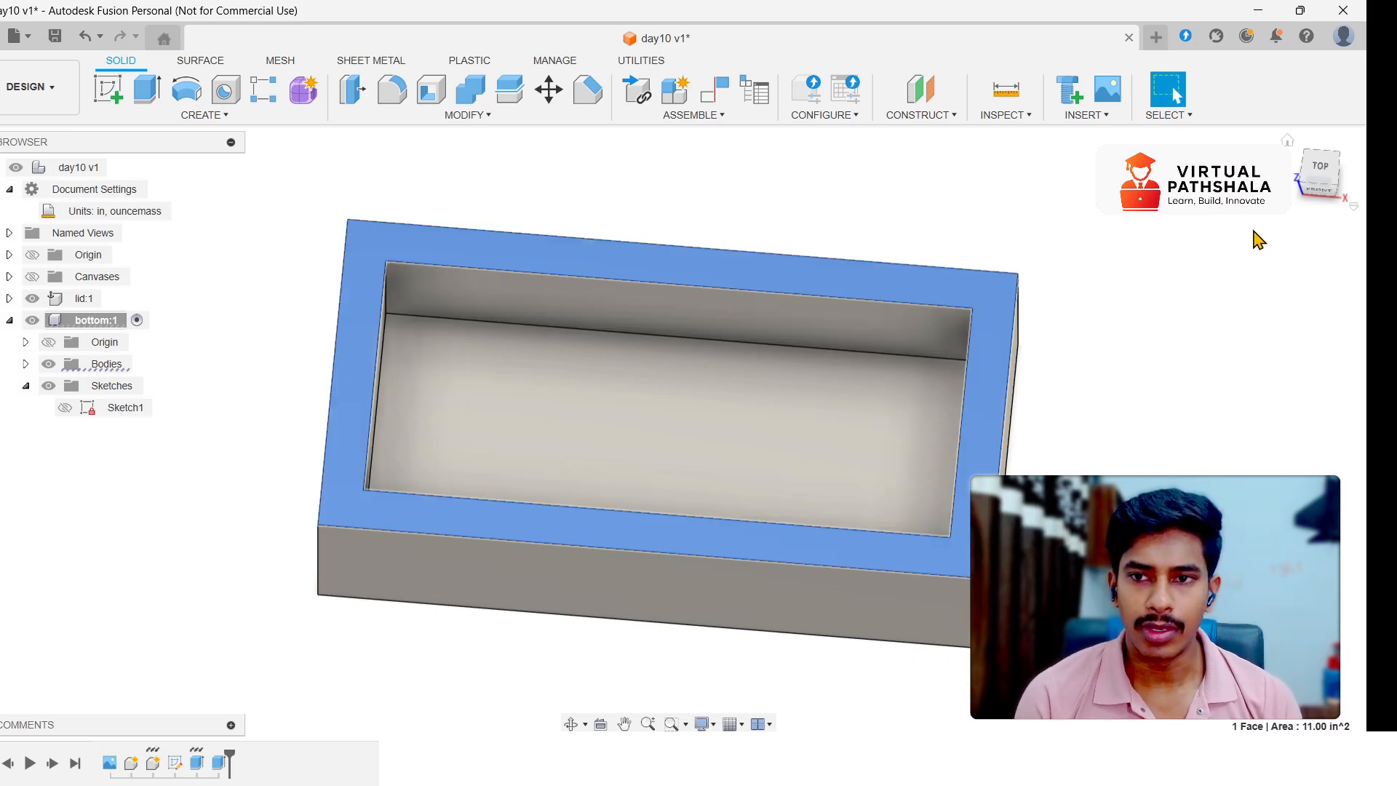
left_click(1319, 172)
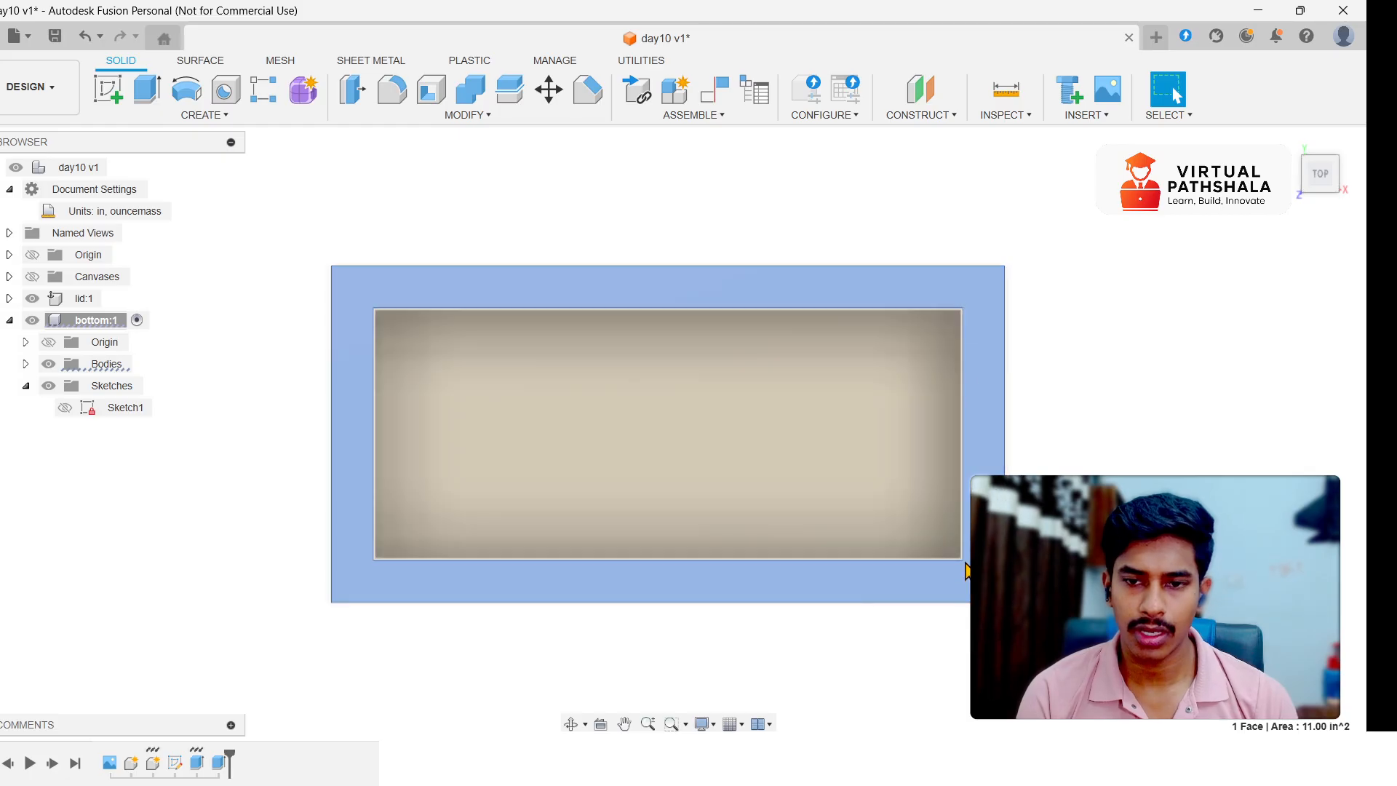
left_click(108, 89)
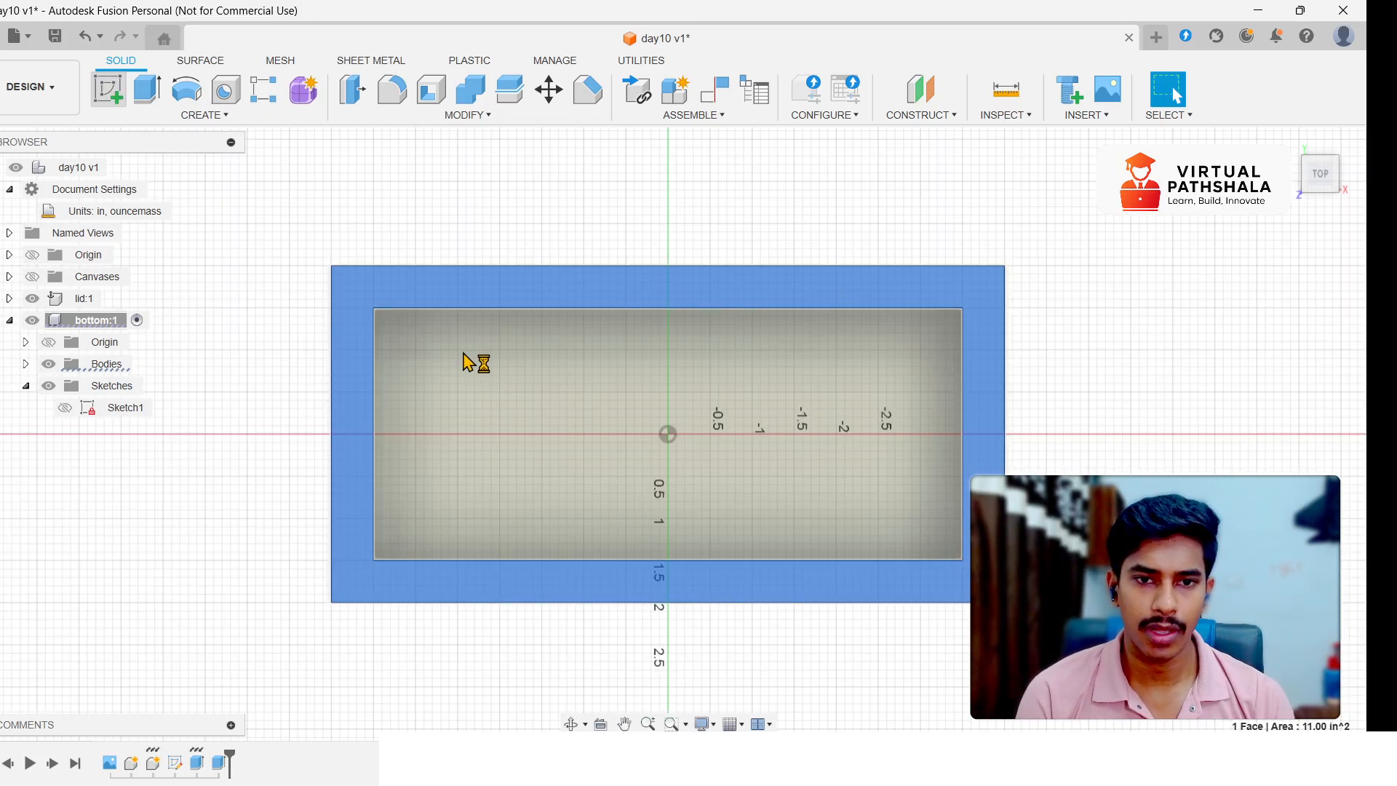
left_click(371, 300)
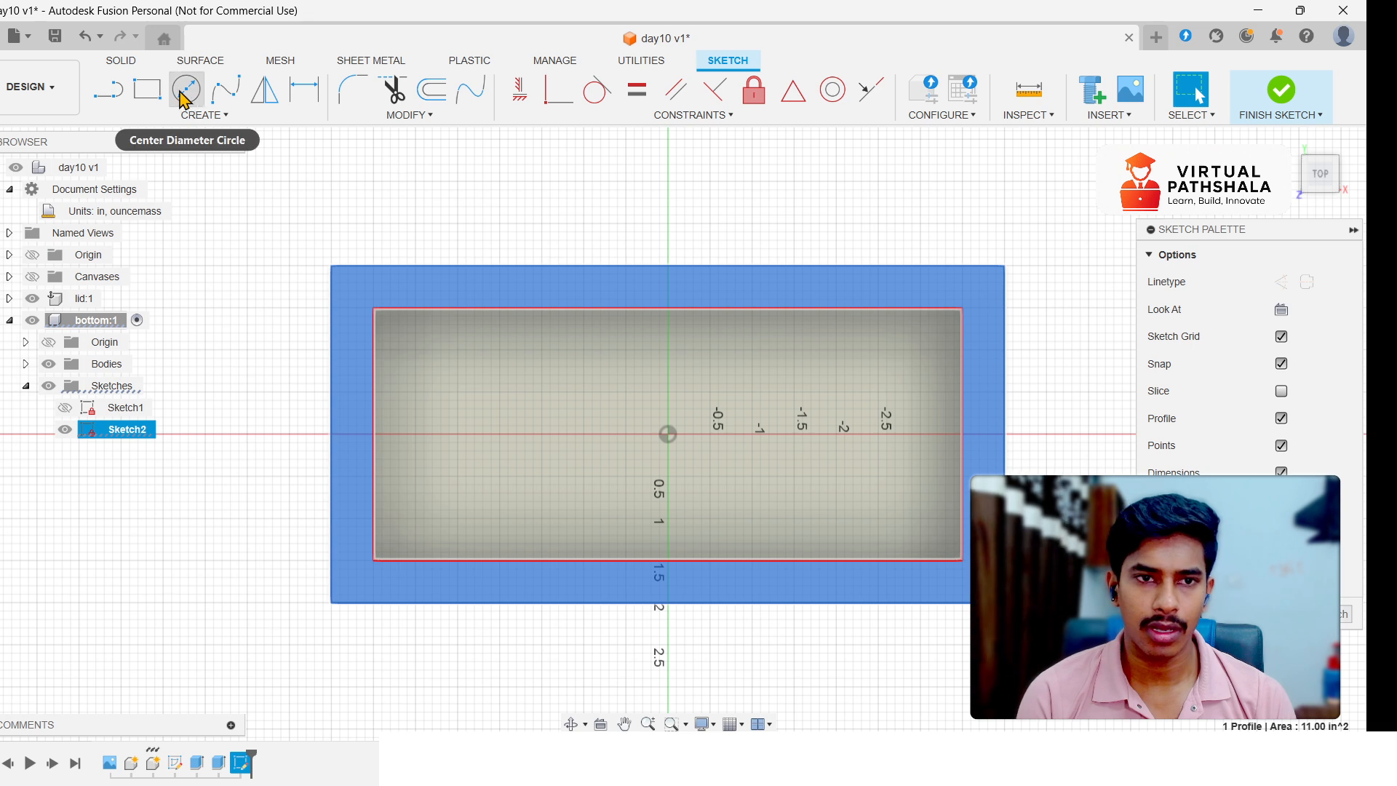
- Sketch a center rectangle about 7.4 by 3.4 in from the origin, with its corners within the rim, and finish the sketch
left_click(148, 89)
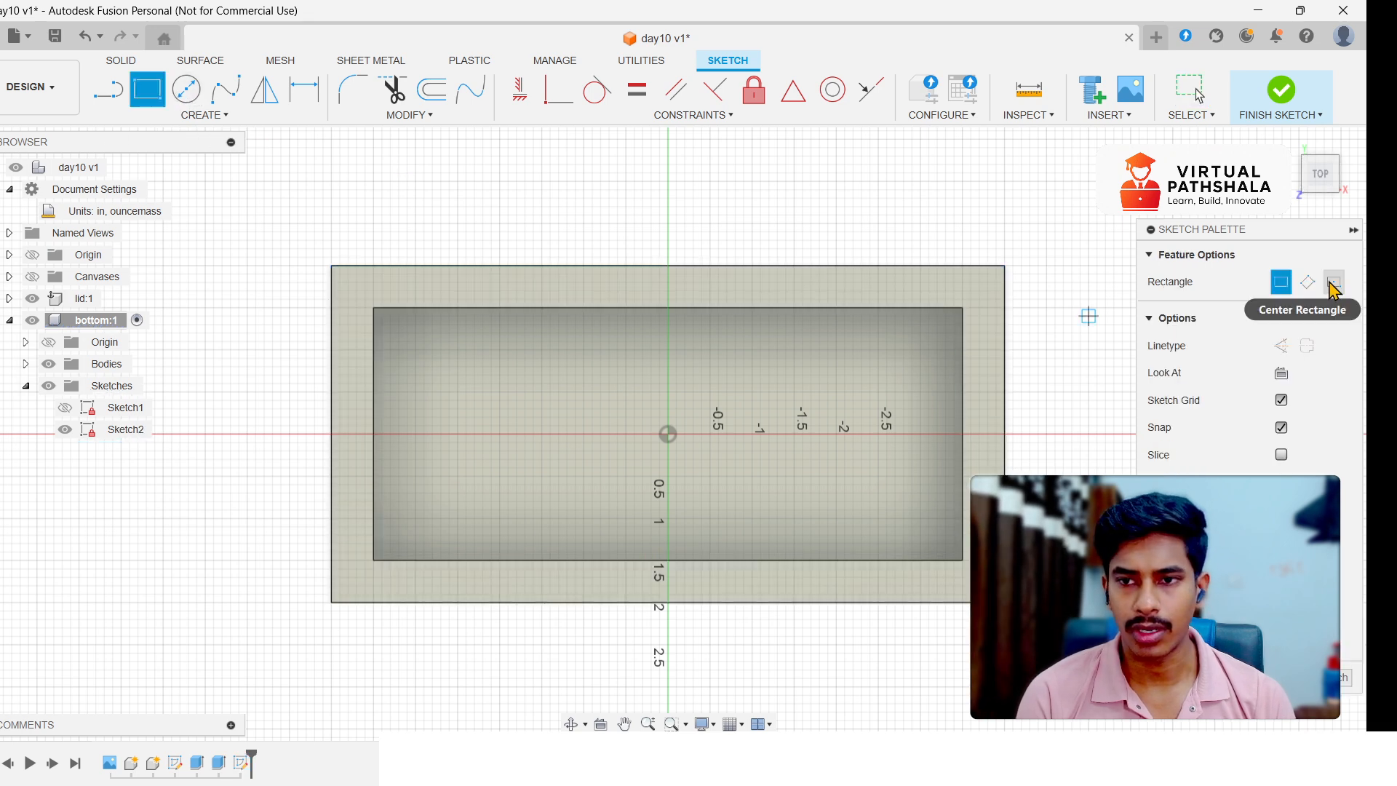
left_click(1334, 281)
left_click(668, 434)
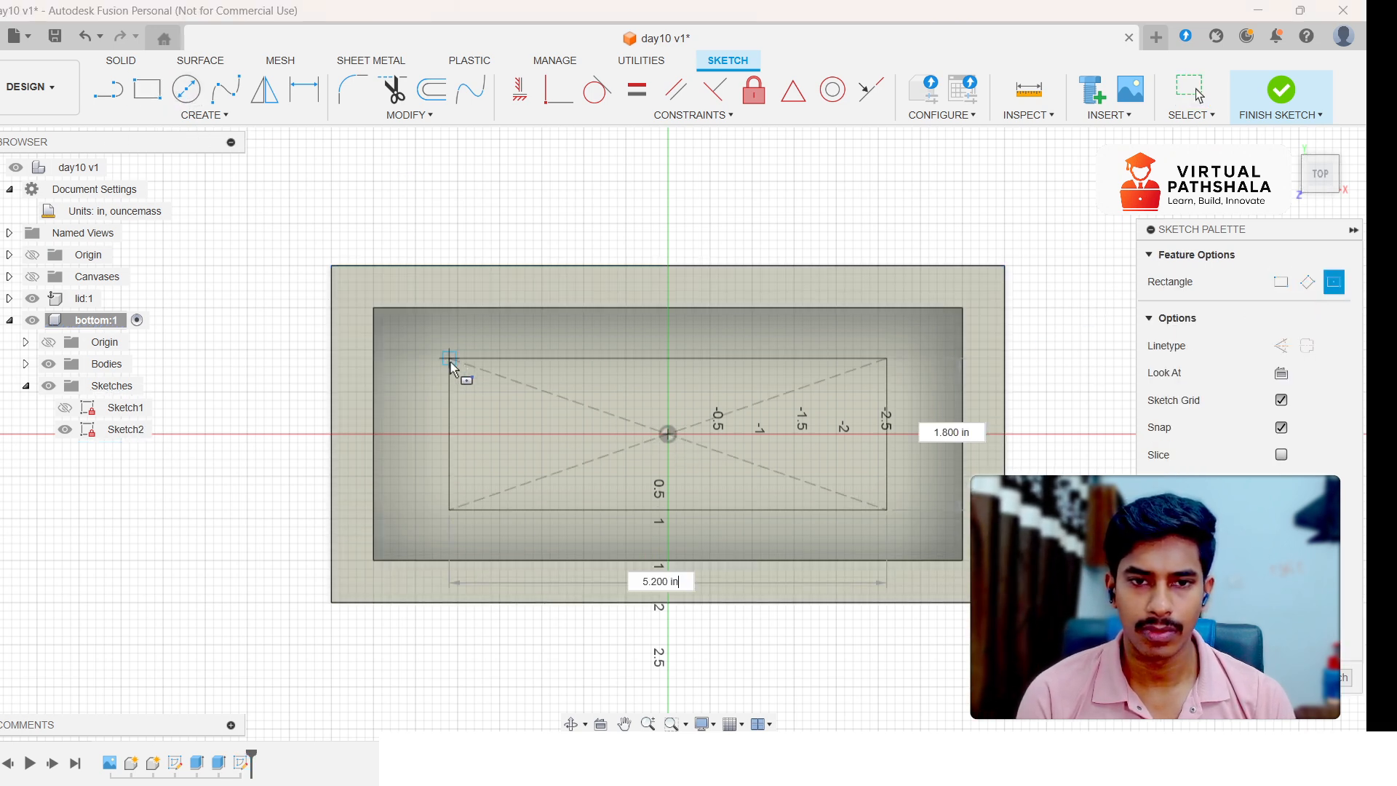
left_click(356, 292)
key("Escape")
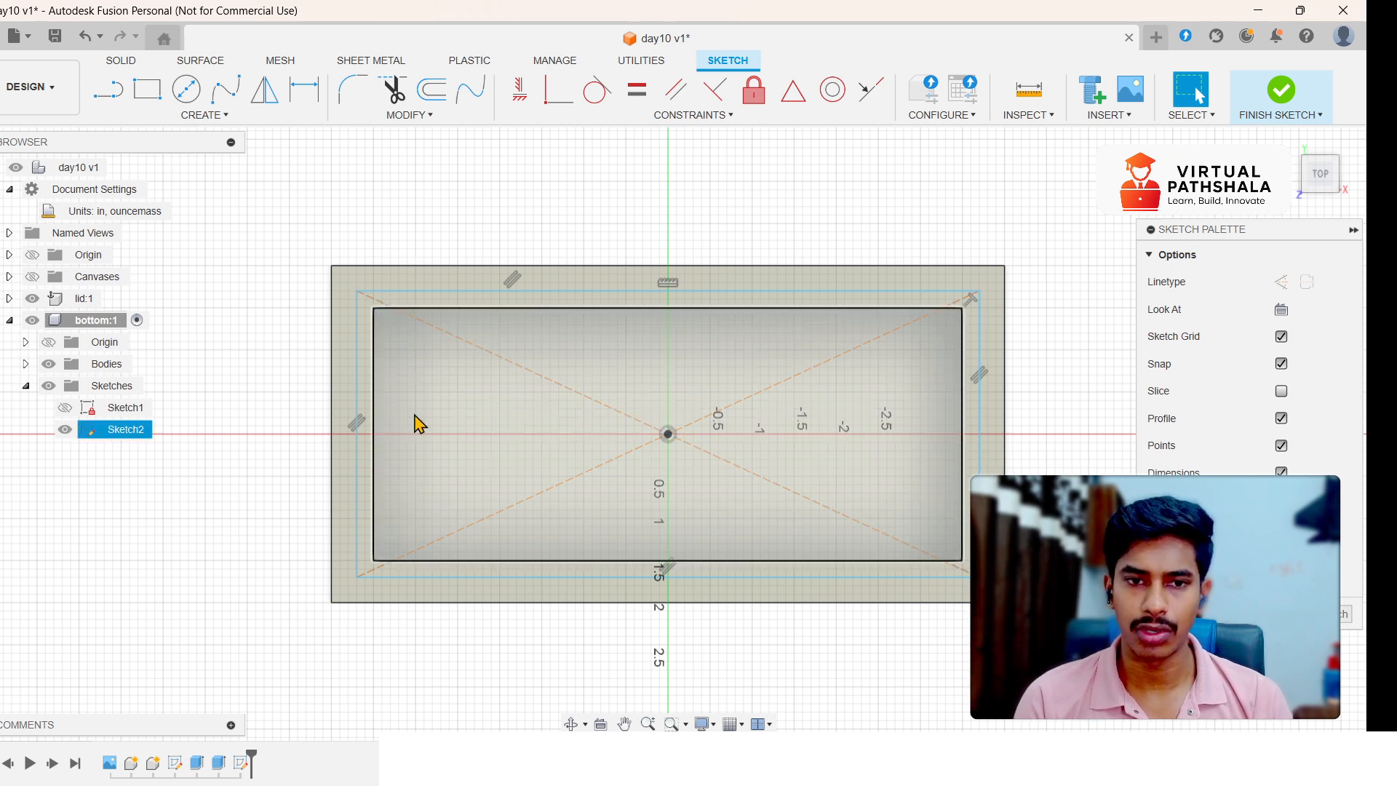
left_click(1281, 91)
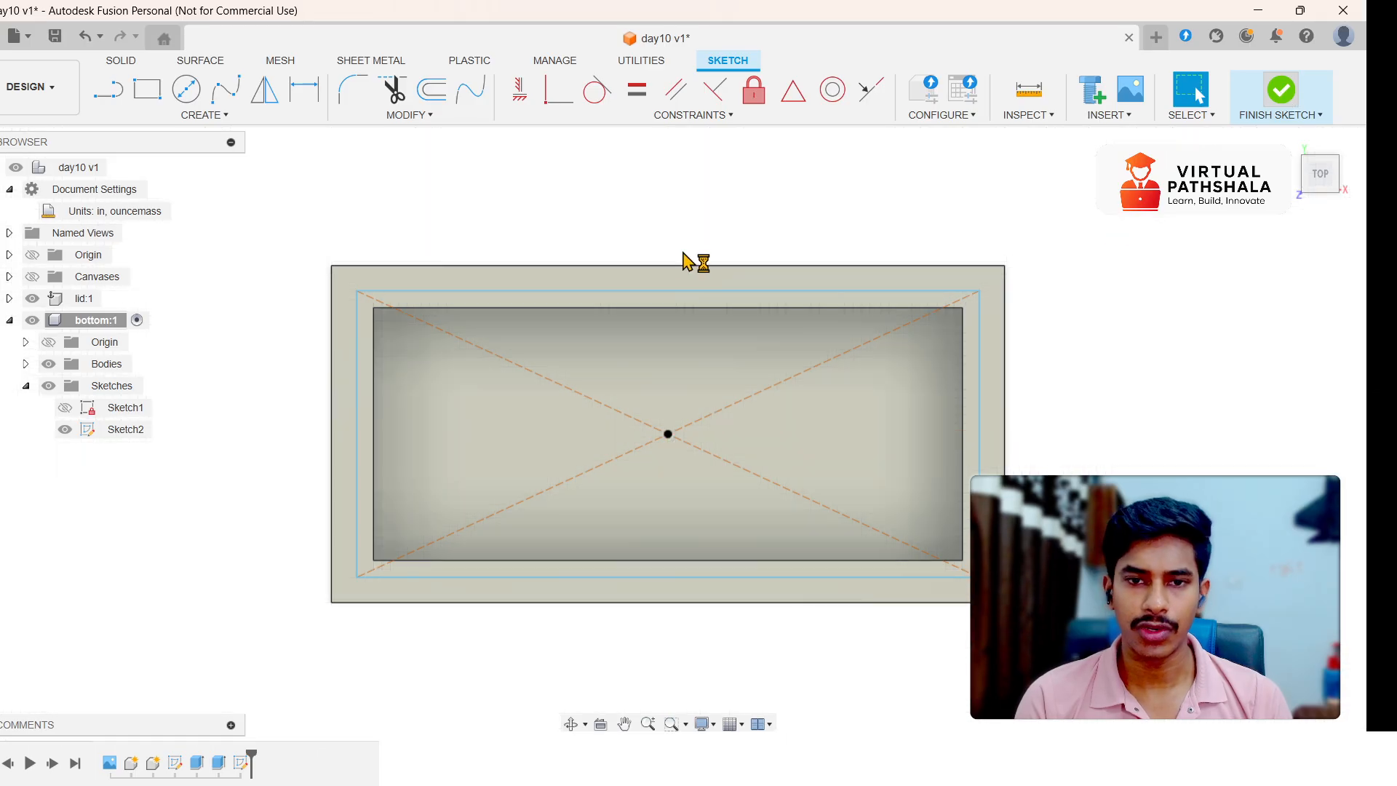
- Start a Hole feature placed on the four corner points of the Sketch2 rectangle on the rim
left_click_drag(1325, 177, 1312, 160)
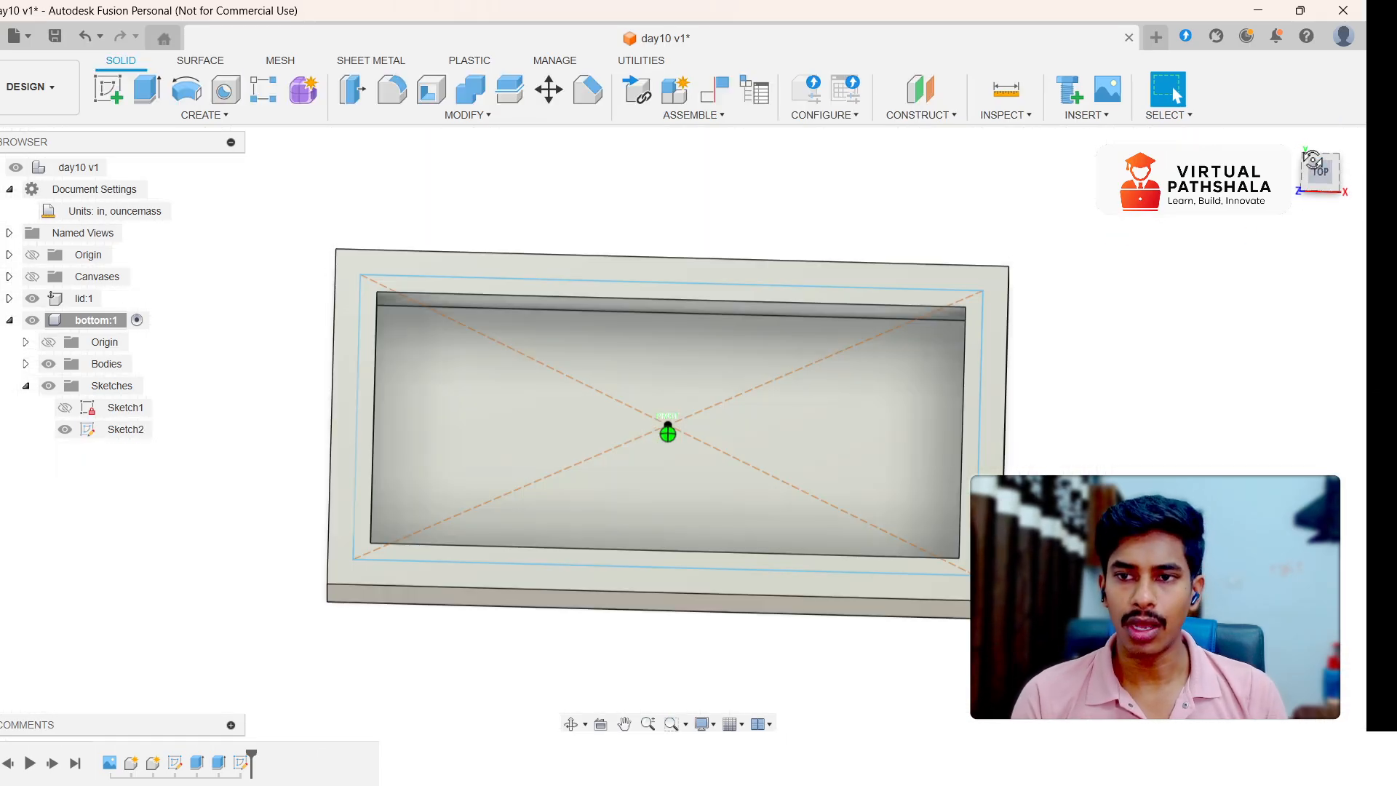
left_click(1287, 141)
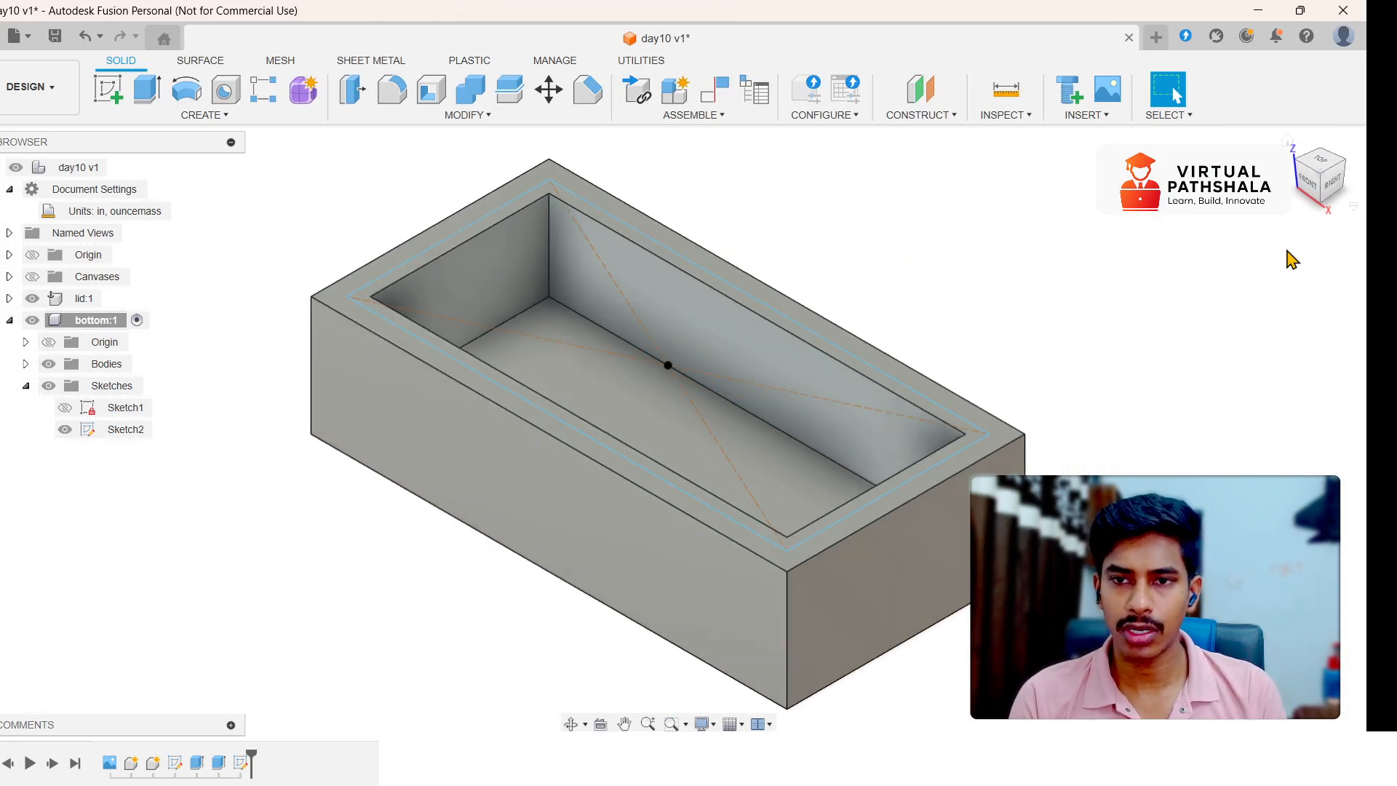
left_click_drag(1323, 176, 1361, 193)
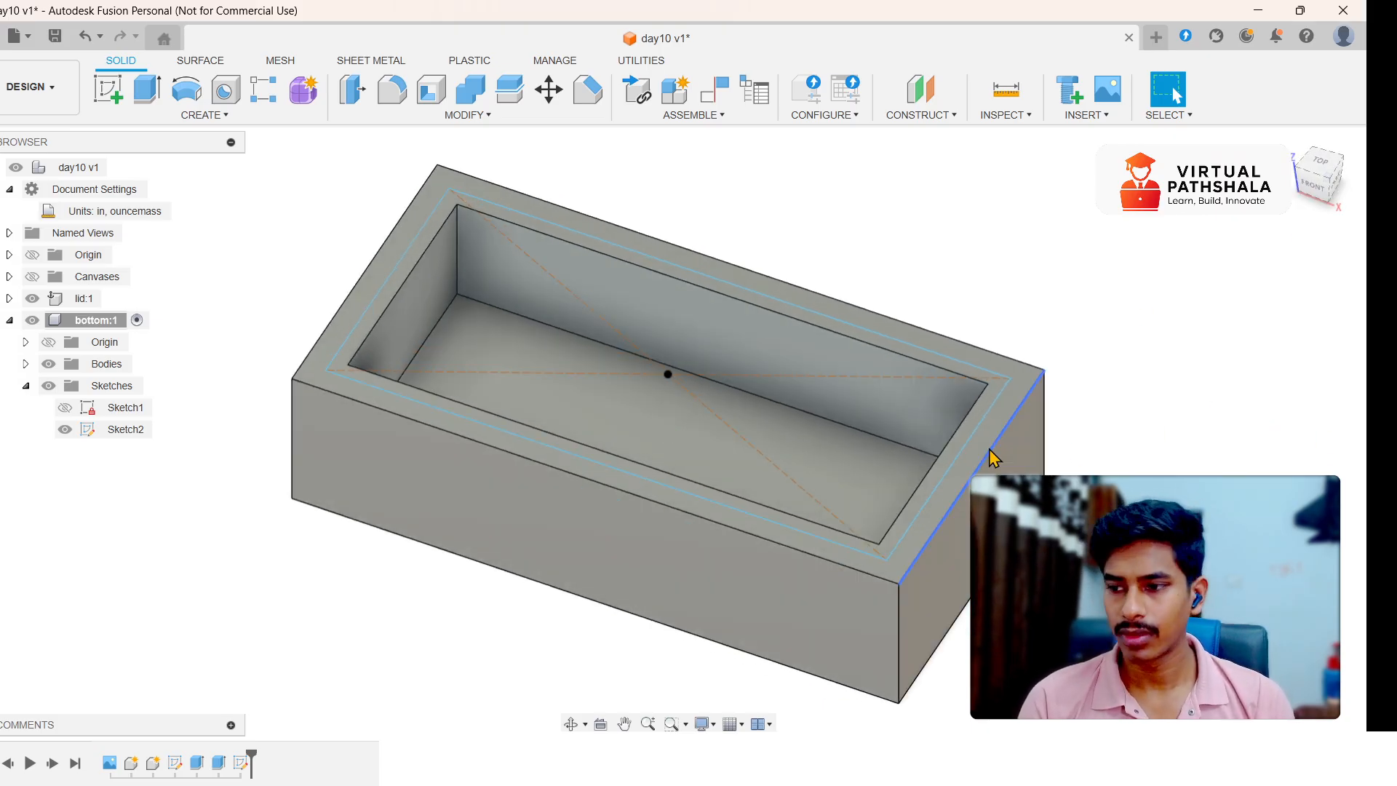
key("h")
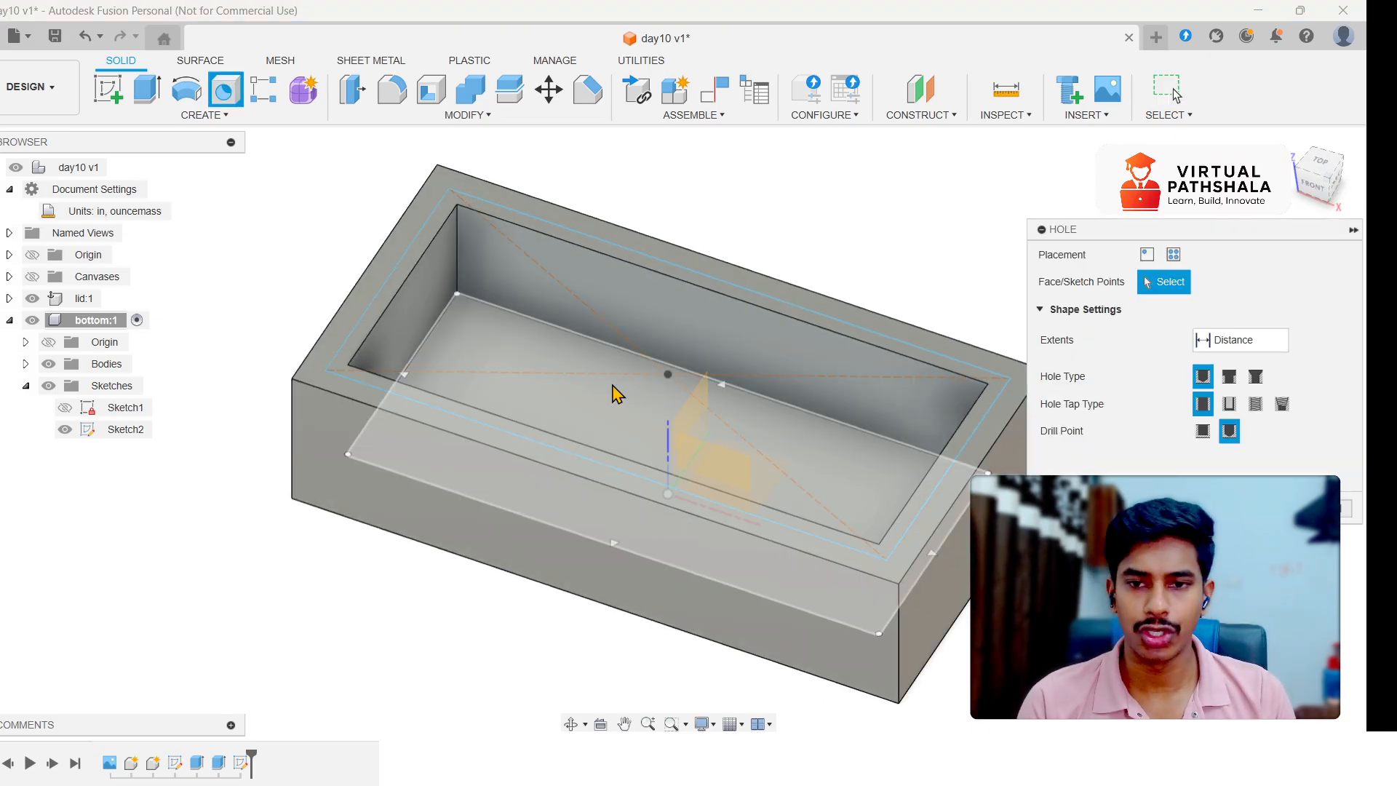
left_click(449, 188)
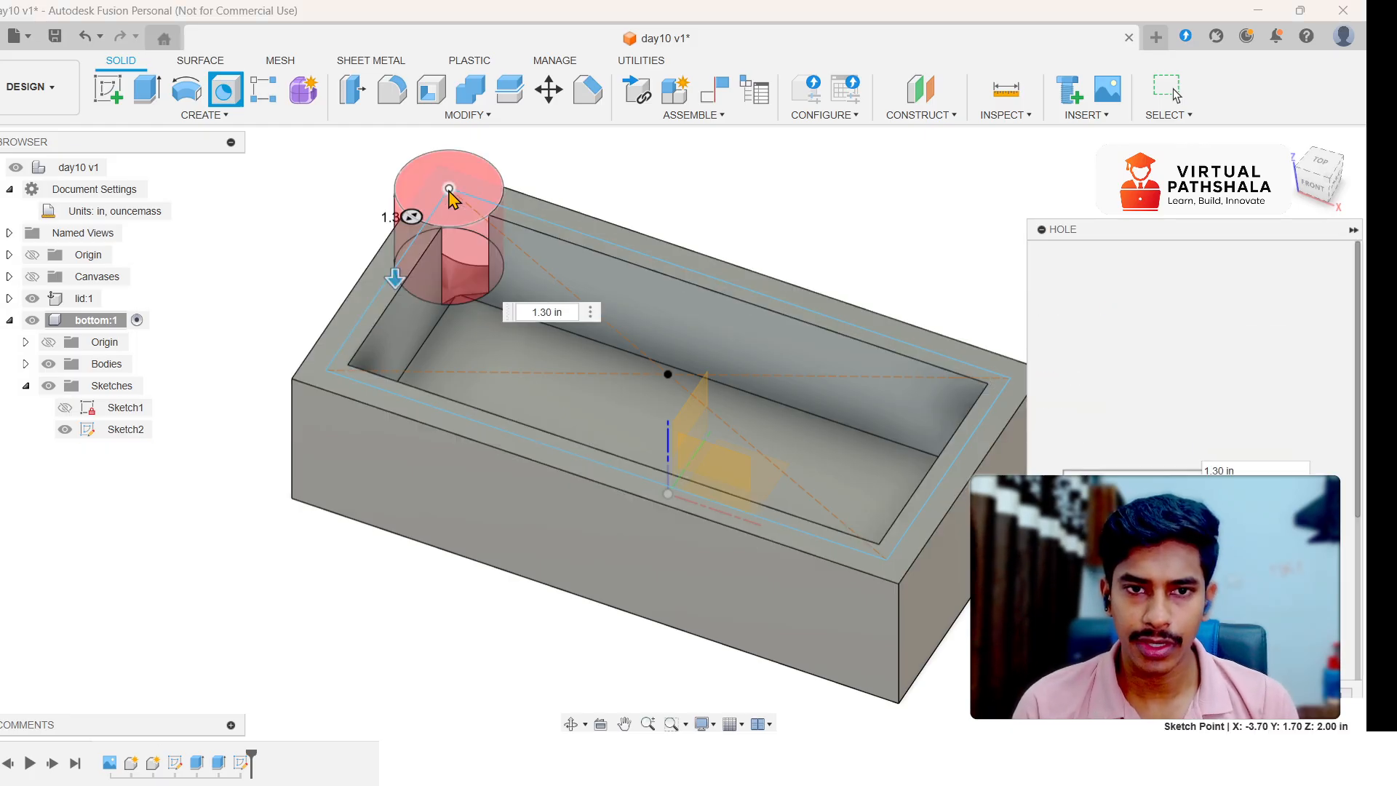
left_click(326, 372)
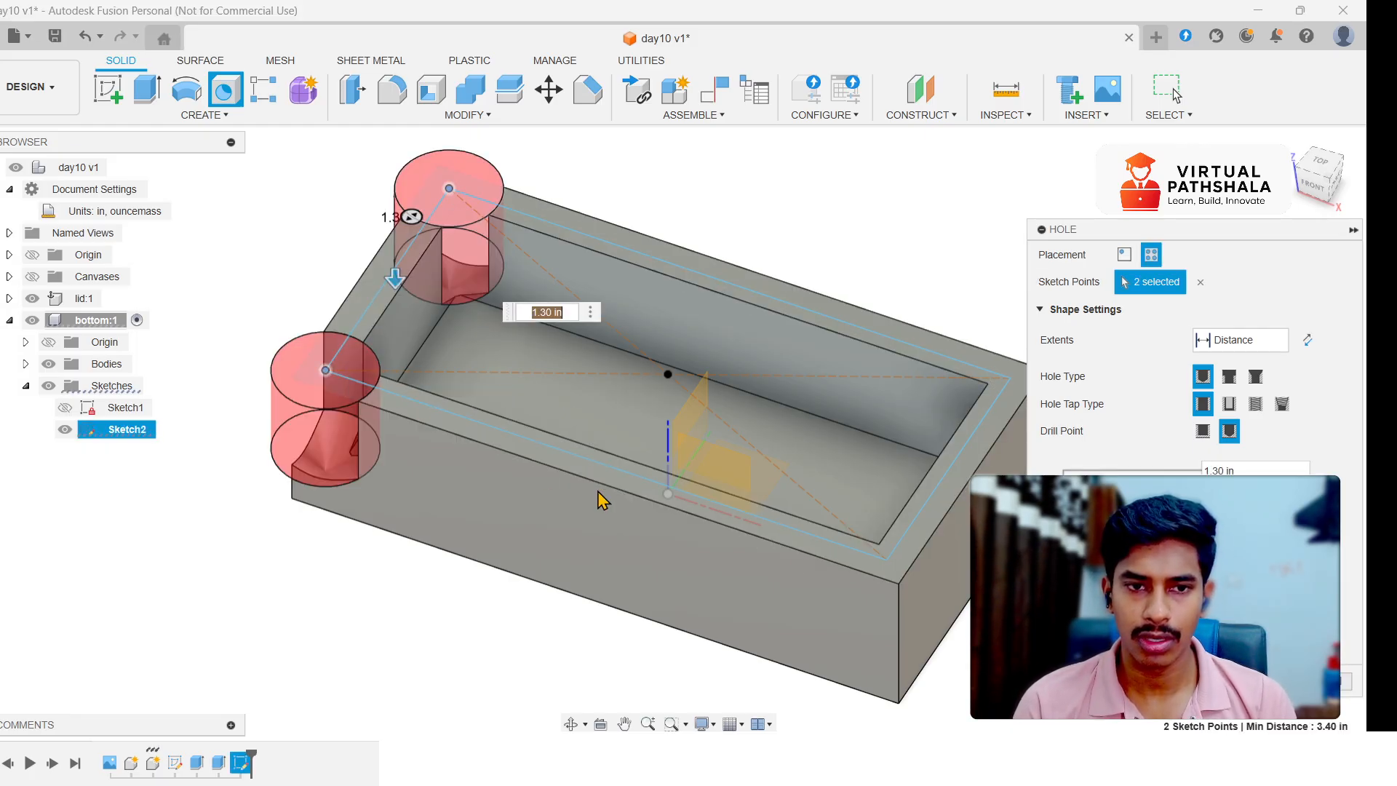
left_click(887, 559)
middle_click_drag(870, 490, 662, 489)
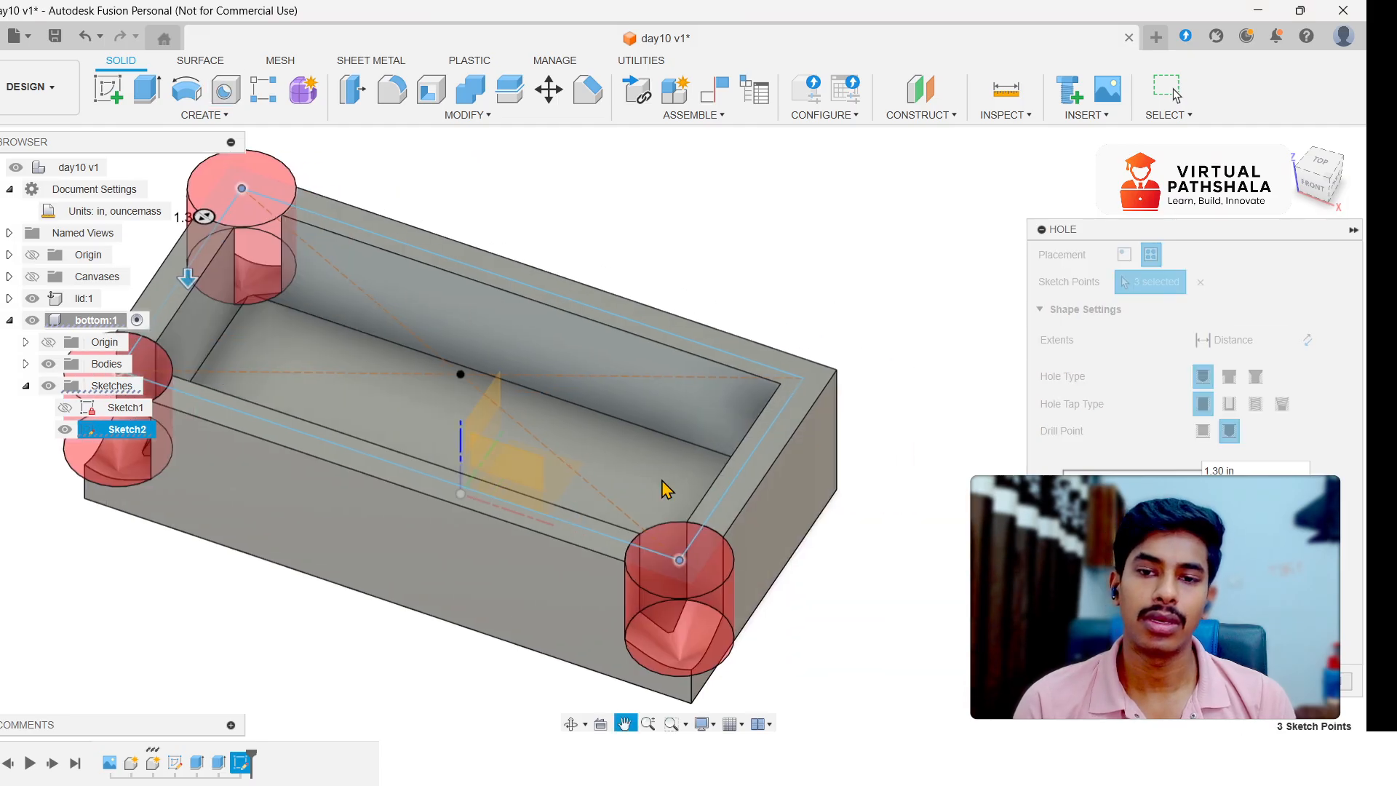
left_click(804, 379)
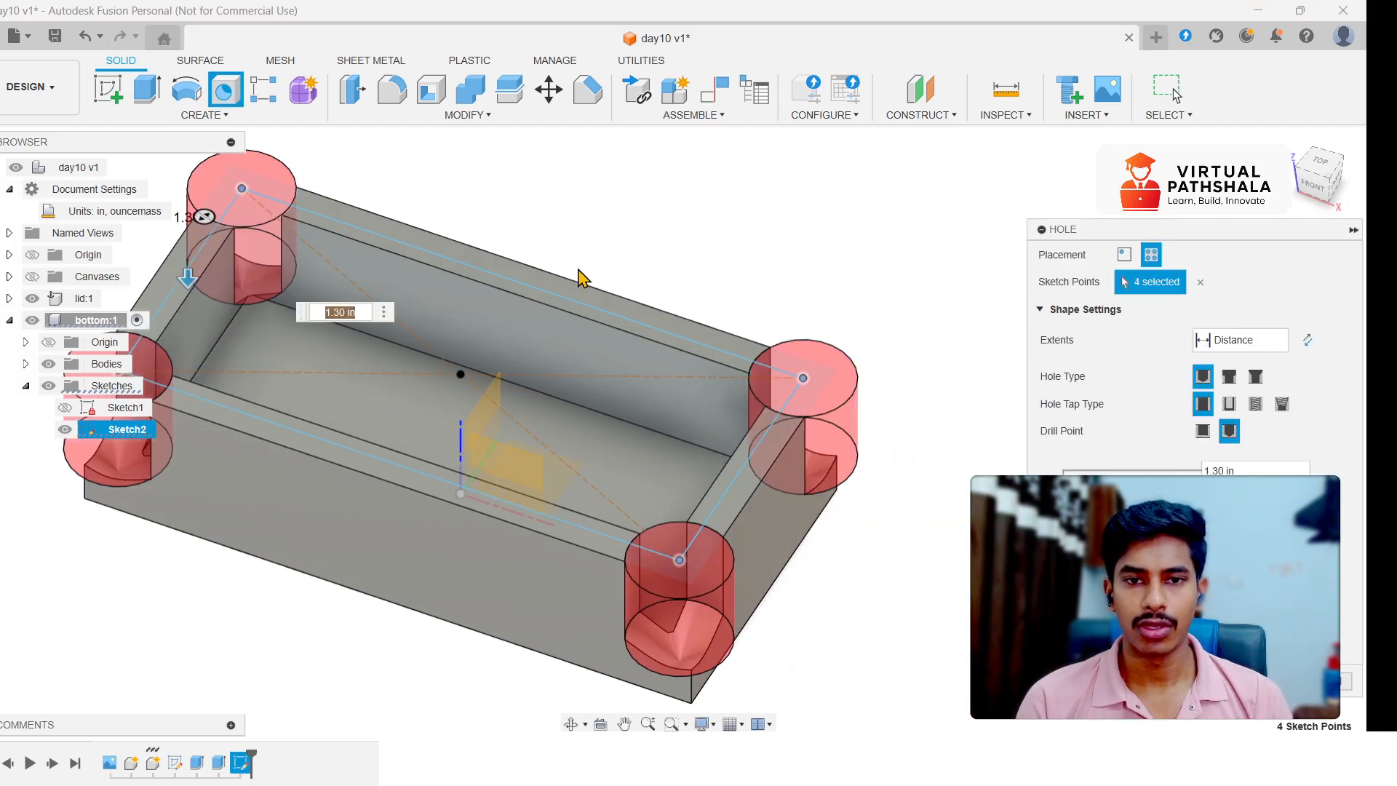
middle_click_drag(657, 247, 793, 258)
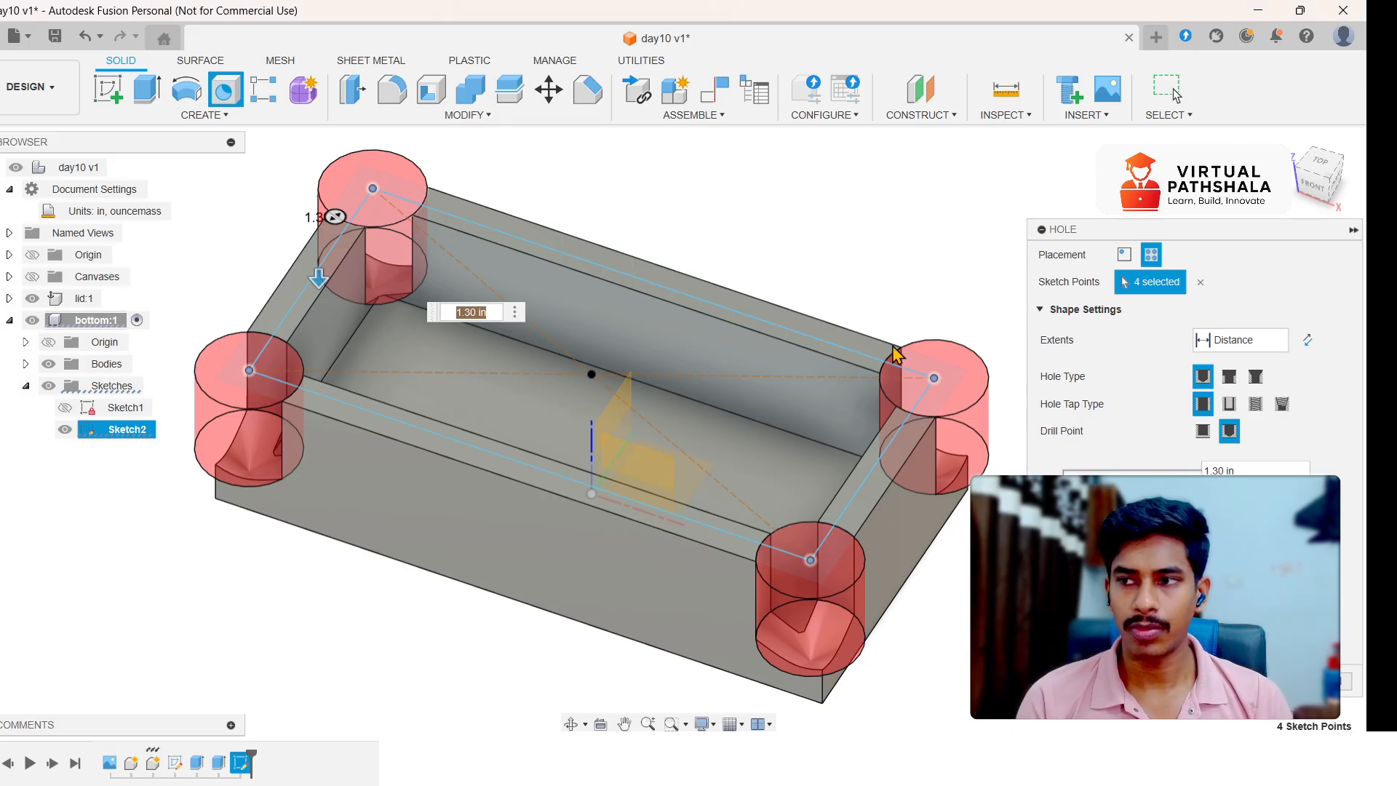
middle_click_drag(874, 396, 817, 393)
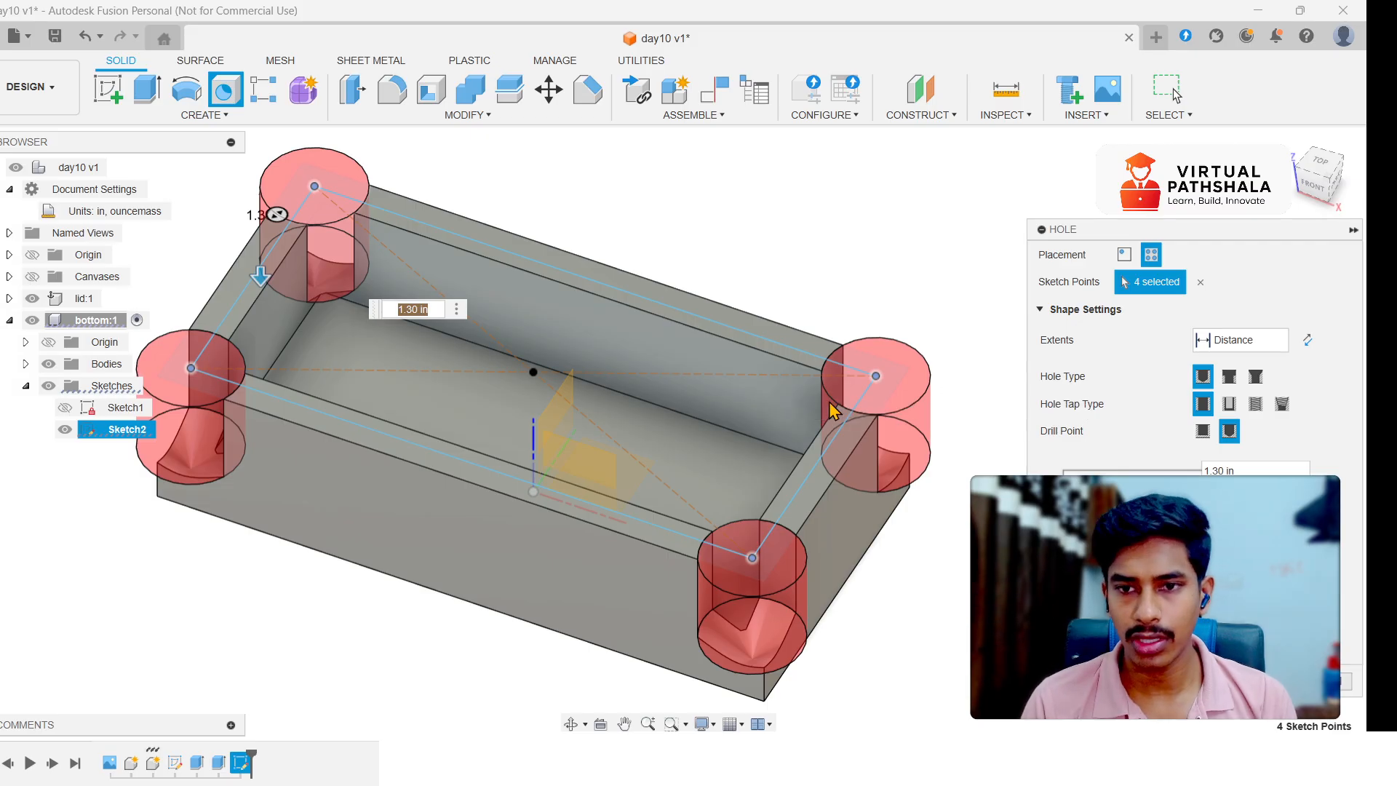
- Make the four corner holes tapped with full-length thread and a thread size of 0.19(#10) in
left_click(1255, 405)
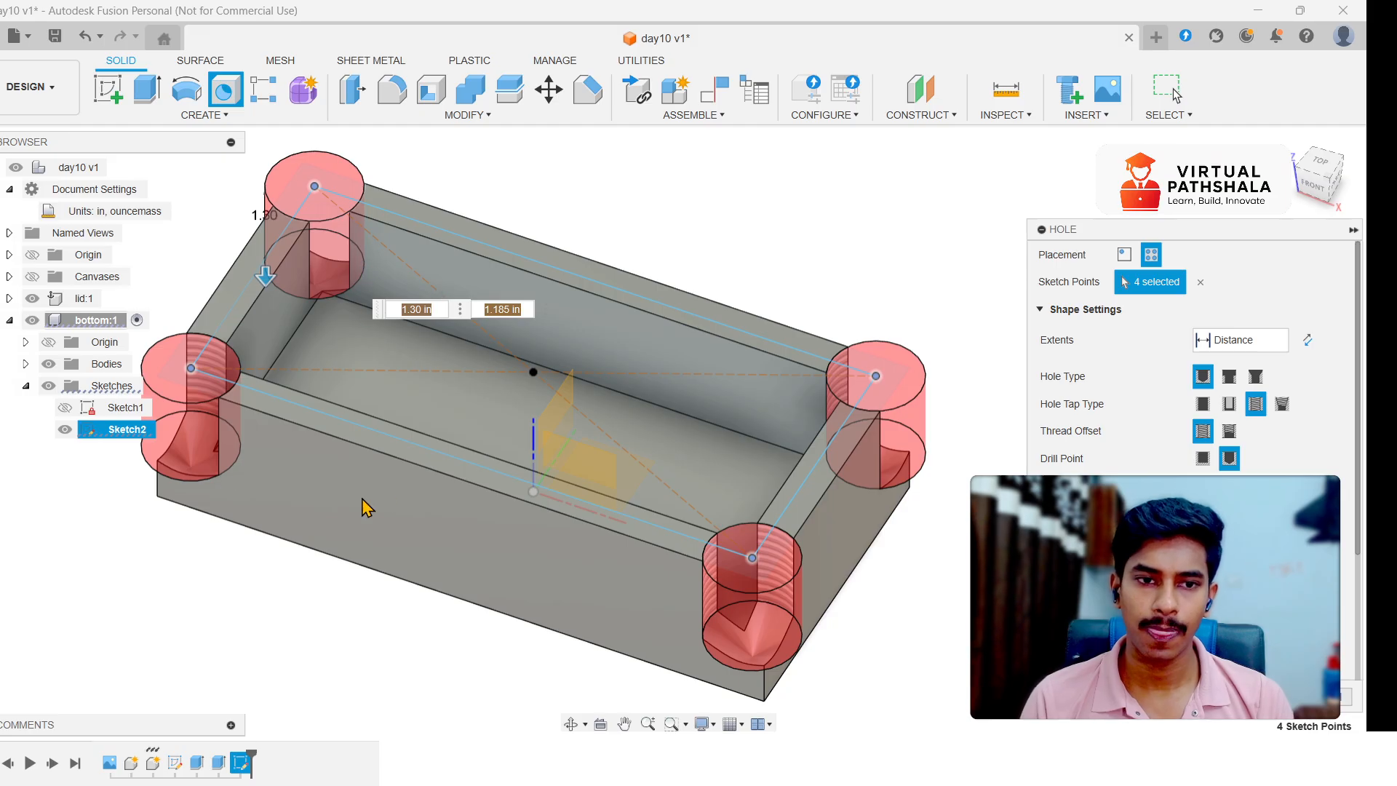
scroll(843, 476, "up", 6)
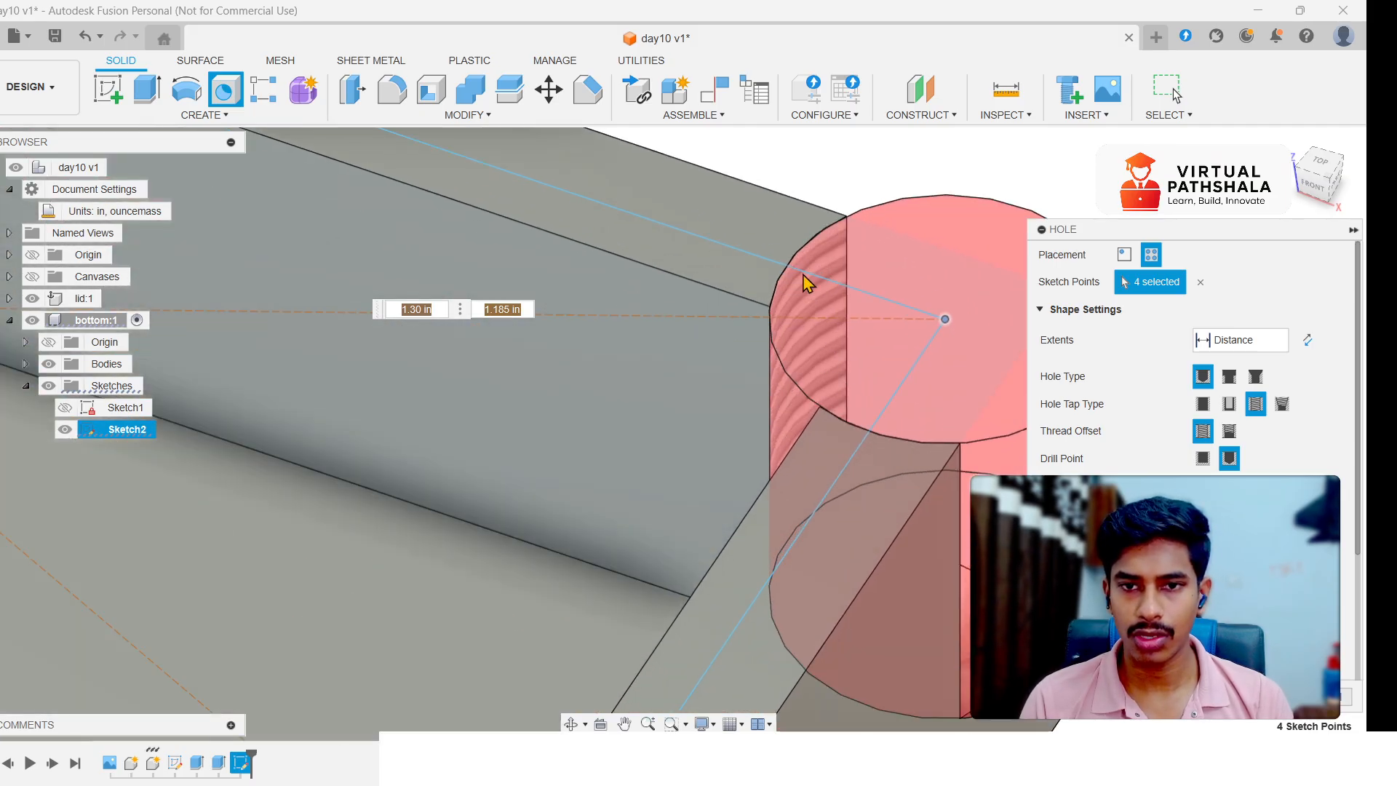
scroll(805, 382, "down", 8)
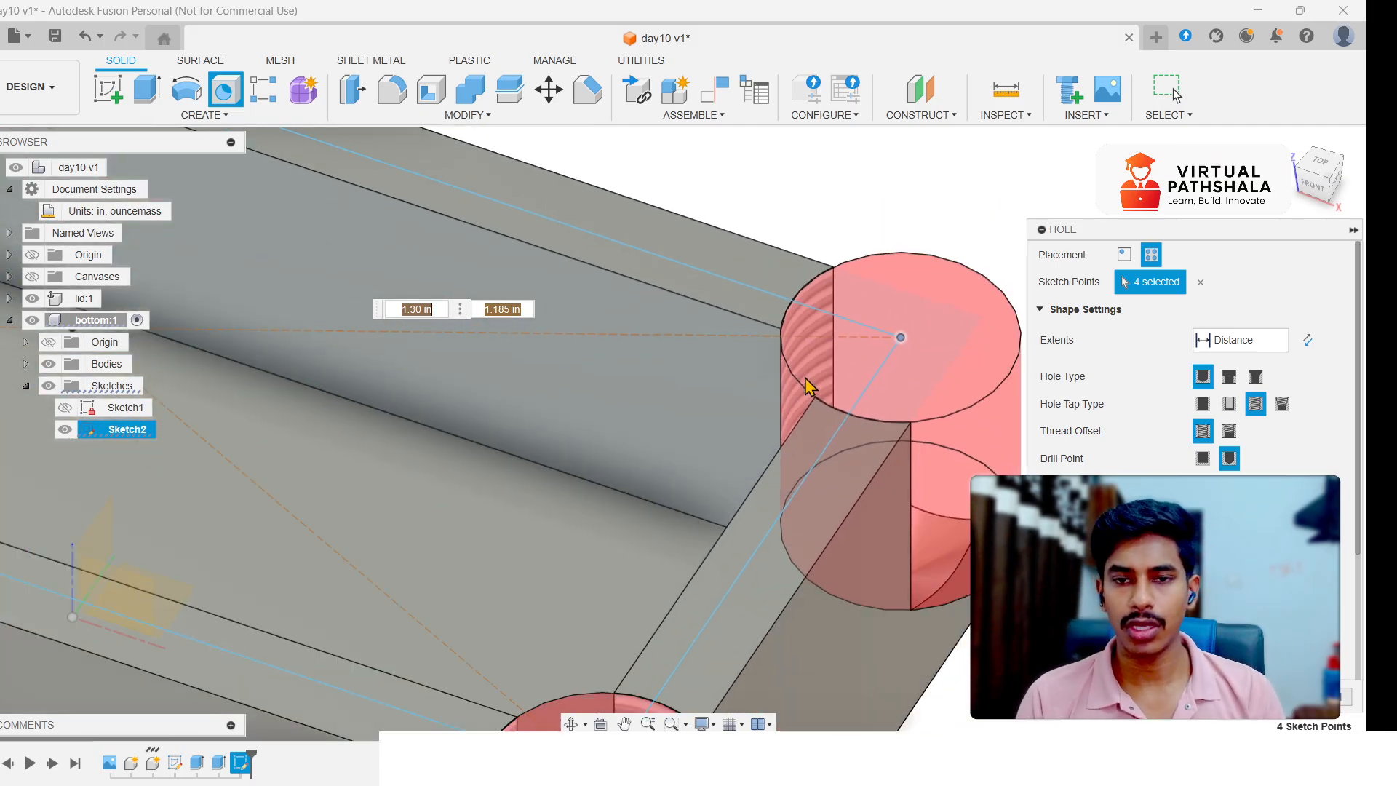
scroll(820, 389, "down", 2)
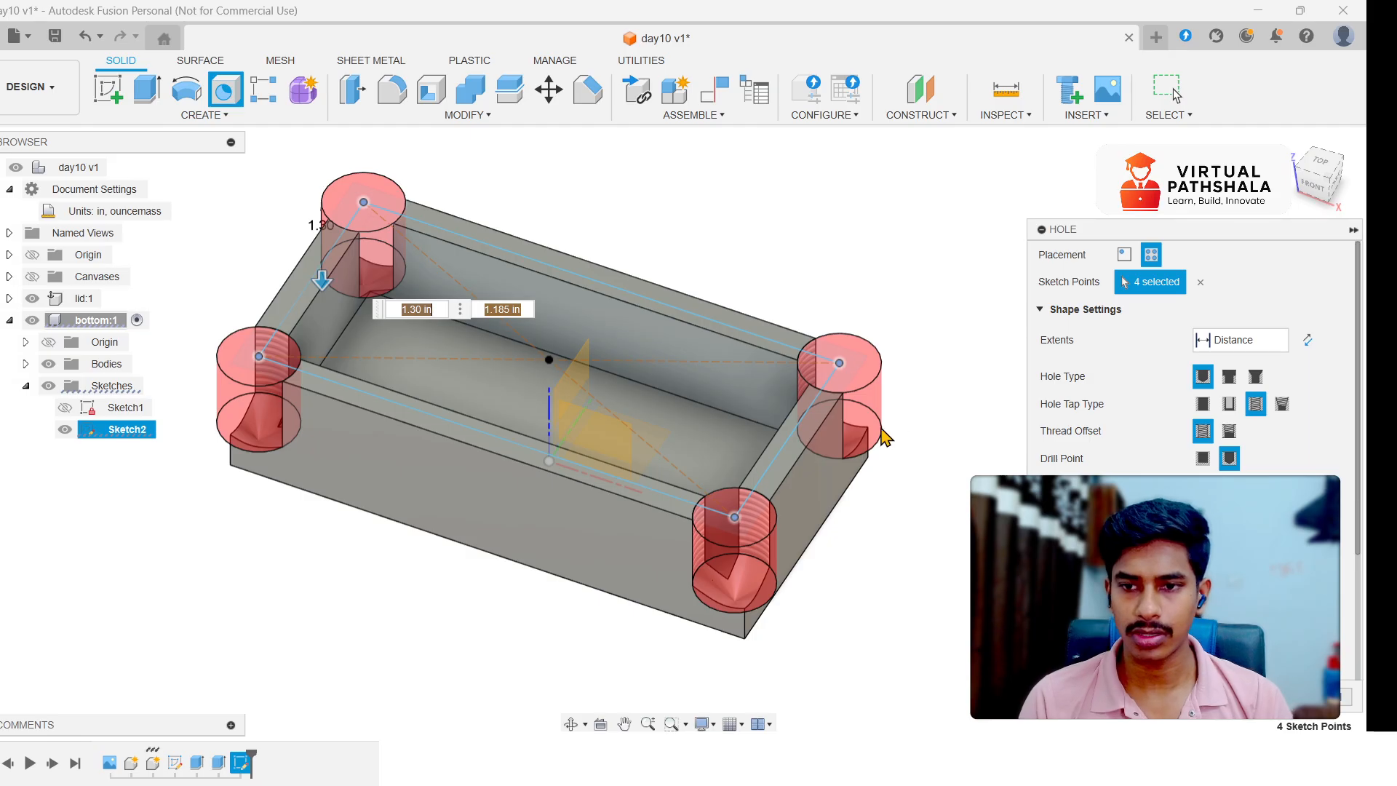
scroll(1193, 349, "down", 1)
scroll(1194, 350, "down", 2)
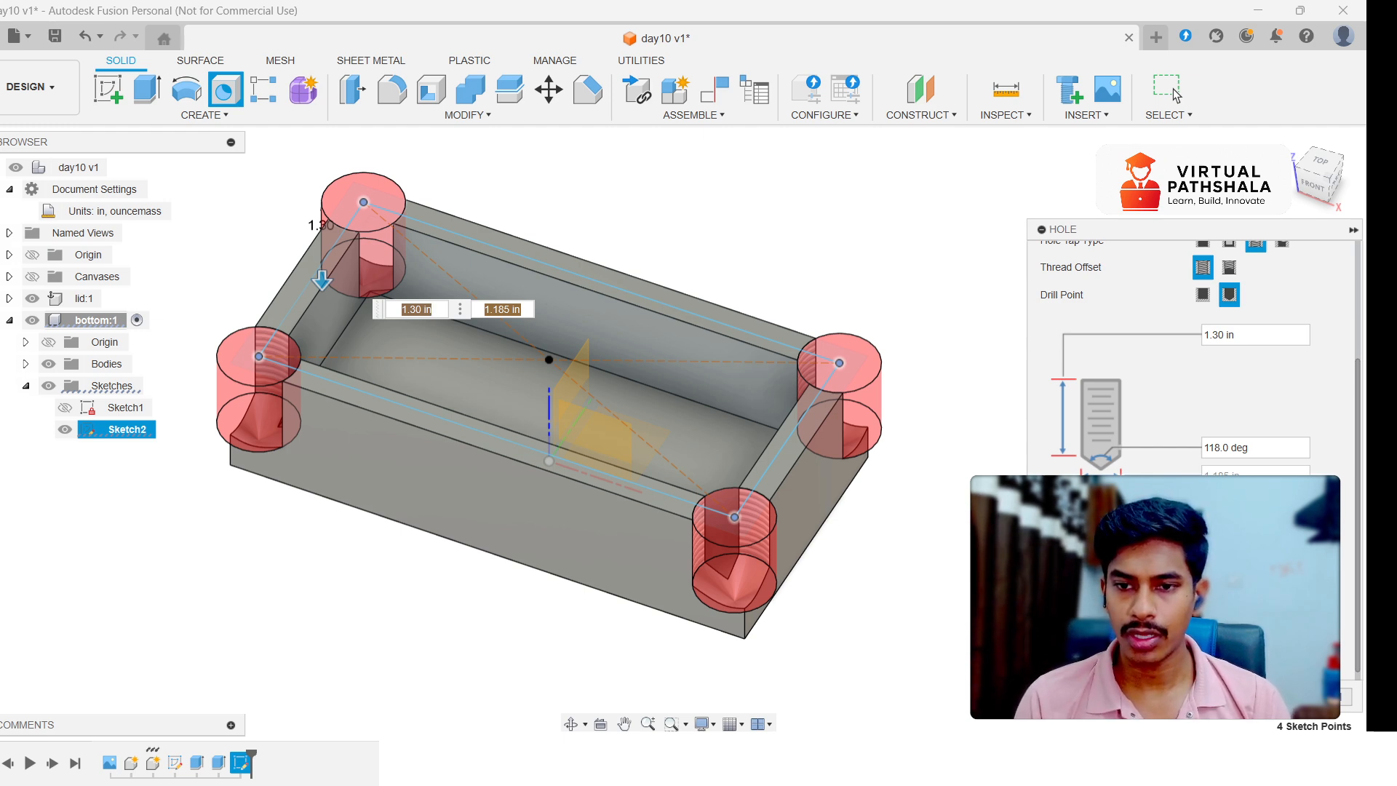
left_click(1208, 559)
scroll(1197, 477, "down", 1)
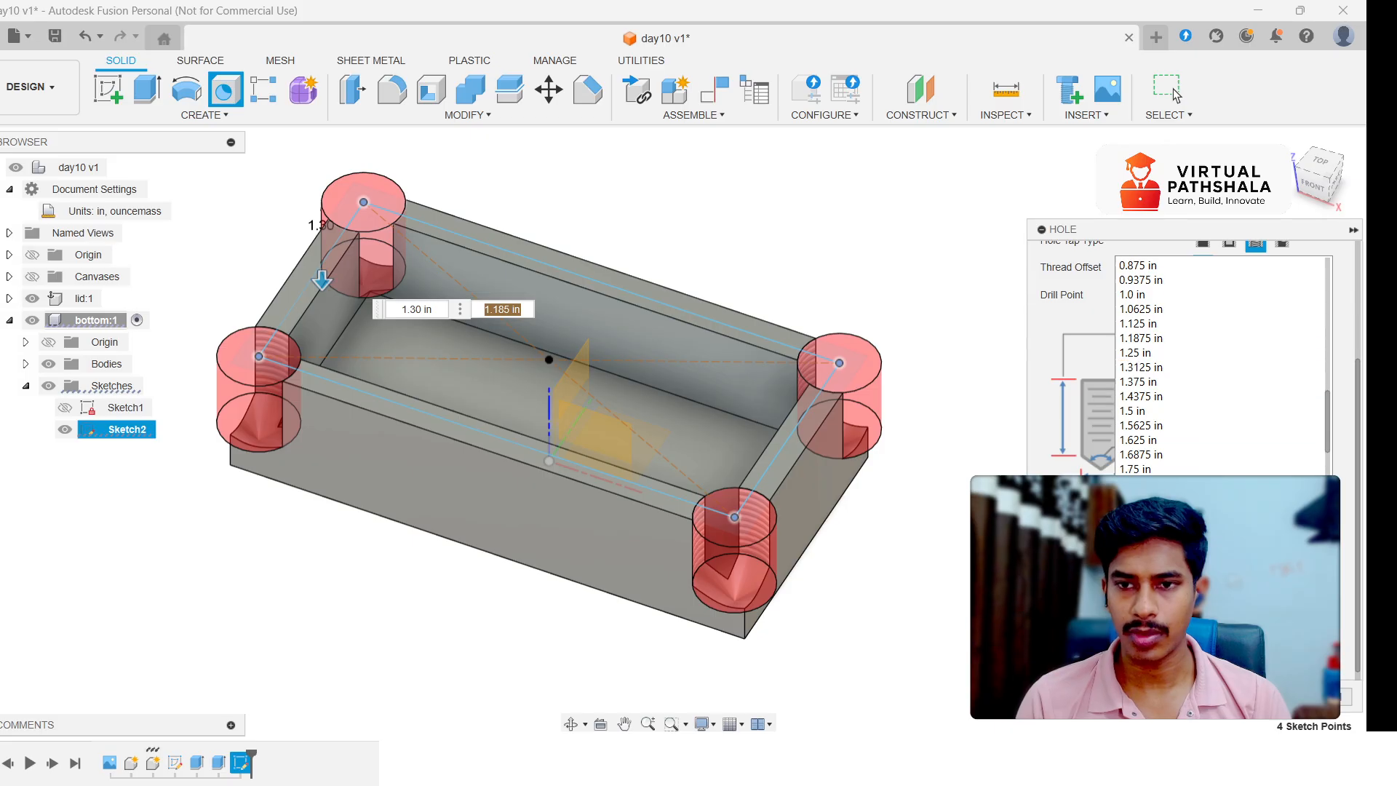
scroll(1197, 477, "up", 7)
scroll(1196, 474, "up", 1)
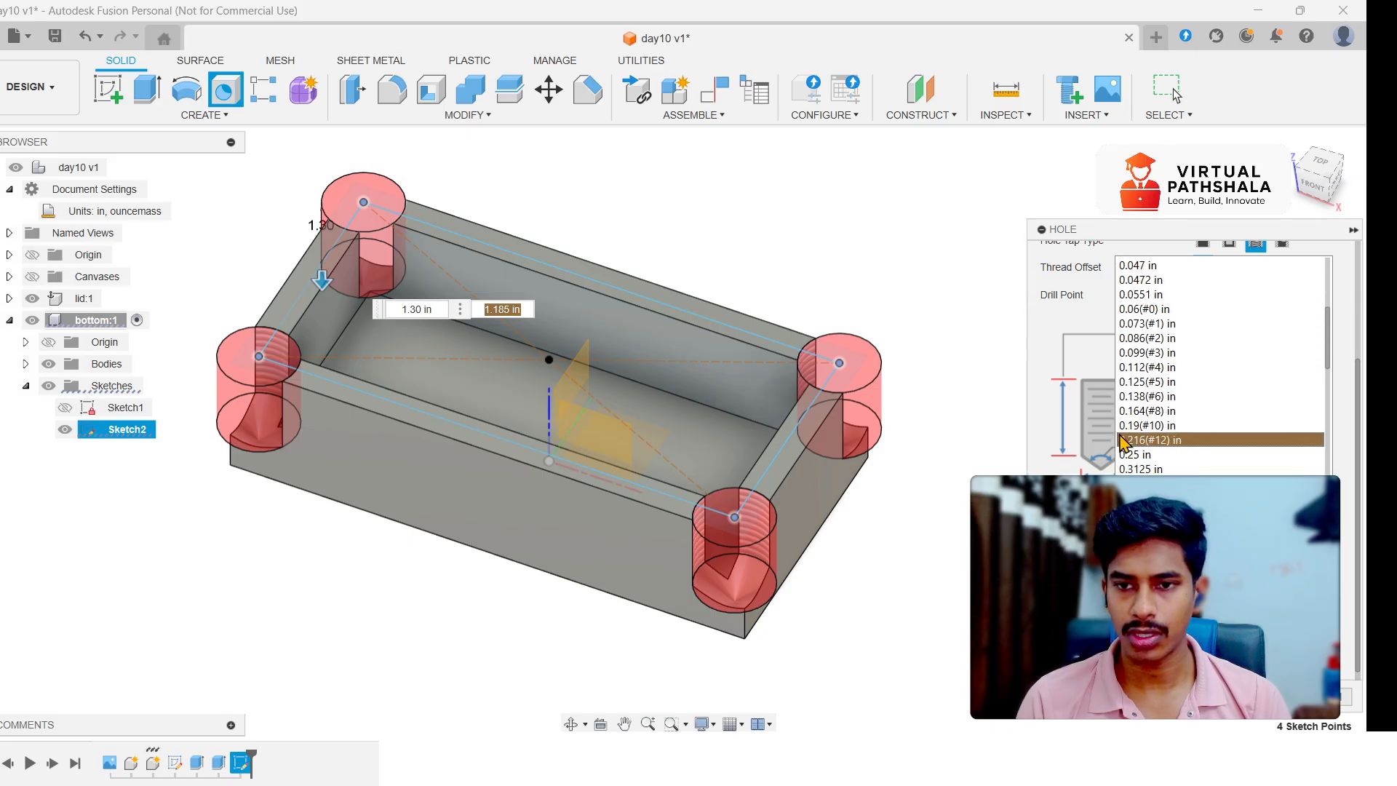
left_click(1186, 426)
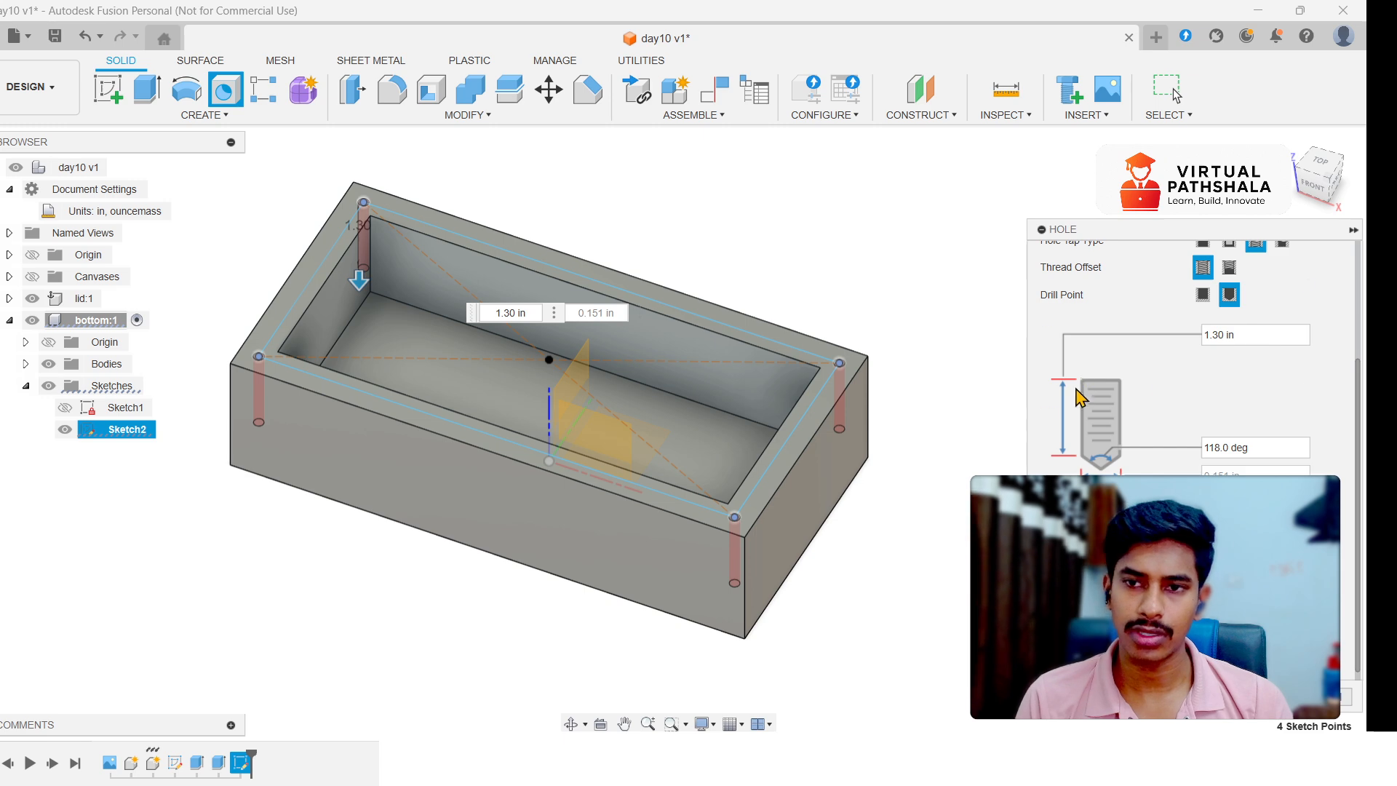
- Check the thread preview at a rim corner and create the four tapped holes at 1.30 in depth
scroll(1079, 393, "up", 3)
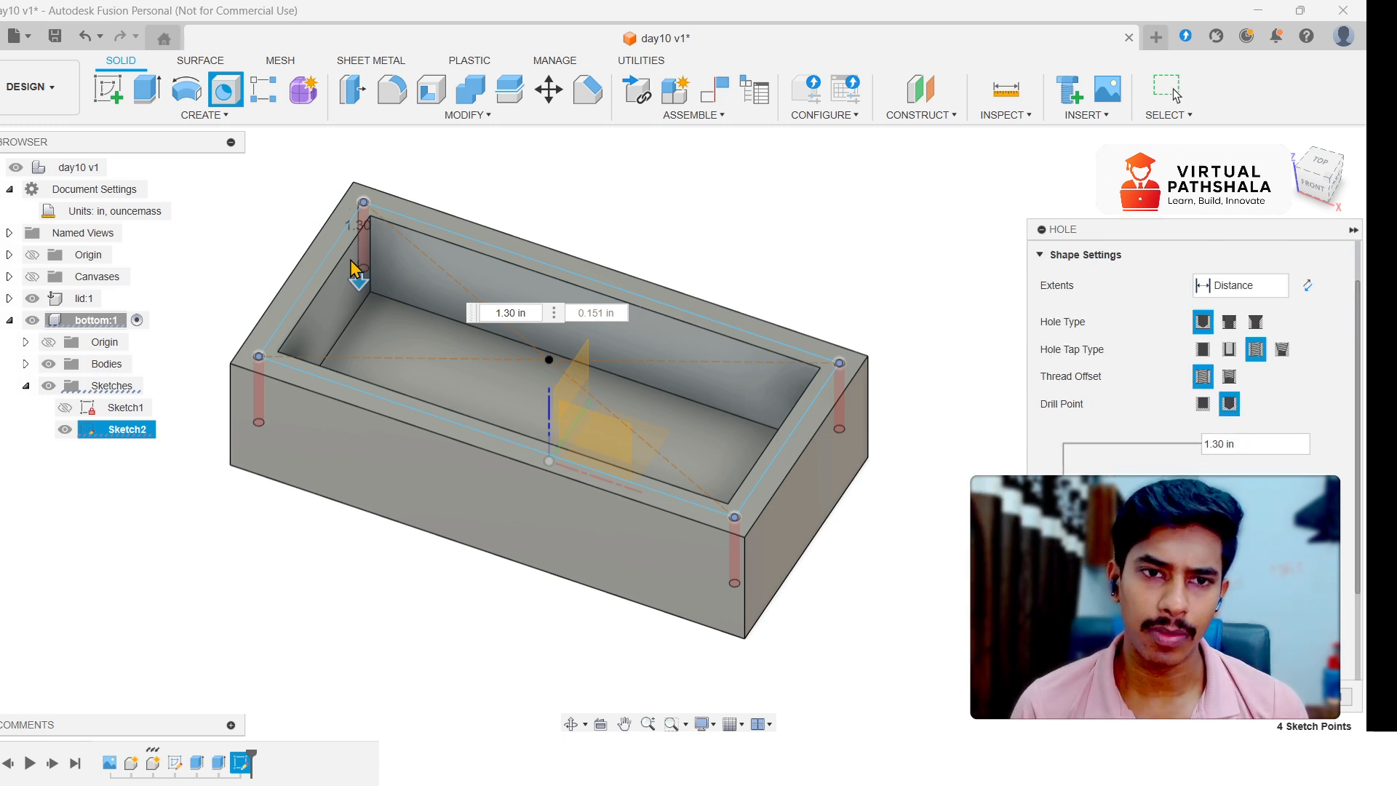
scroll(1152, 472, "down", 3)
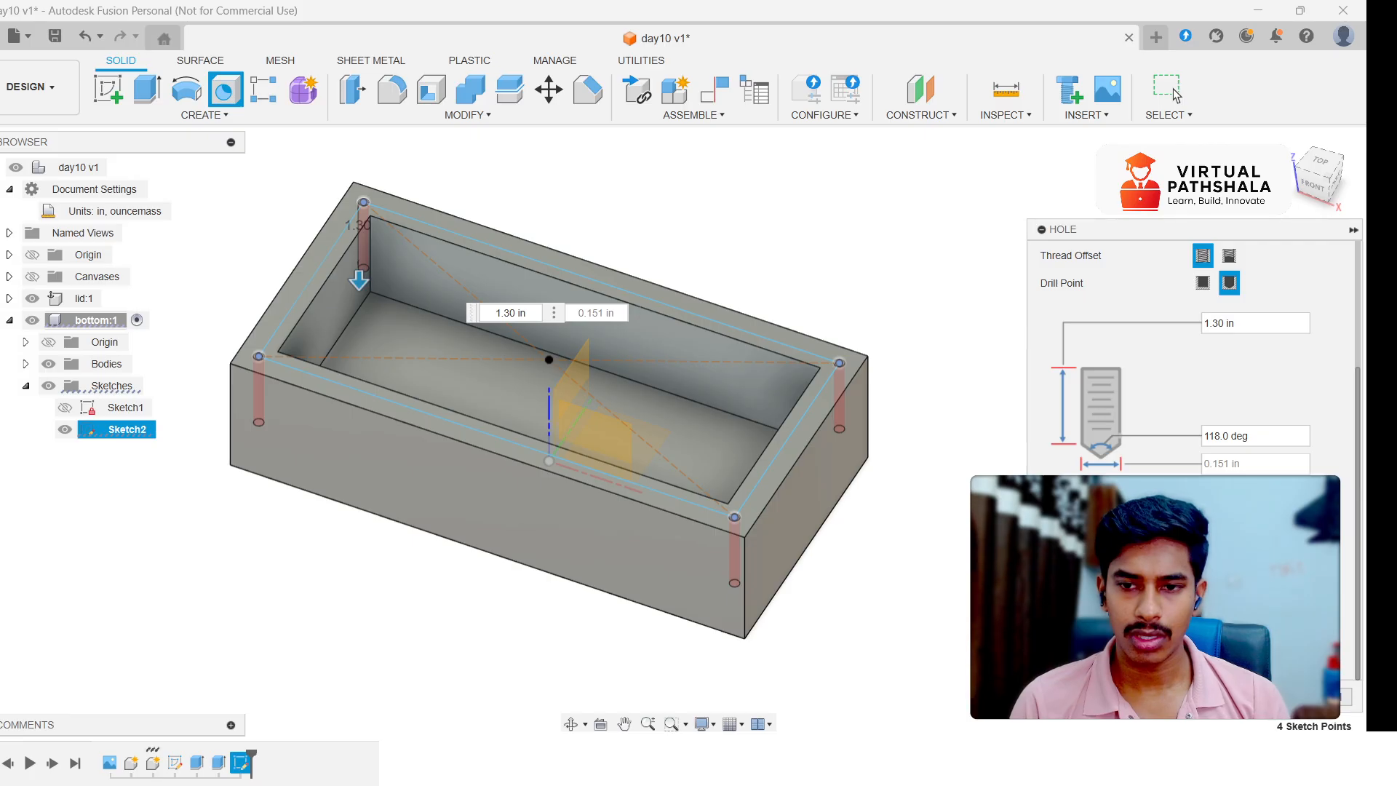
scroll(872, 405, "up", 5)
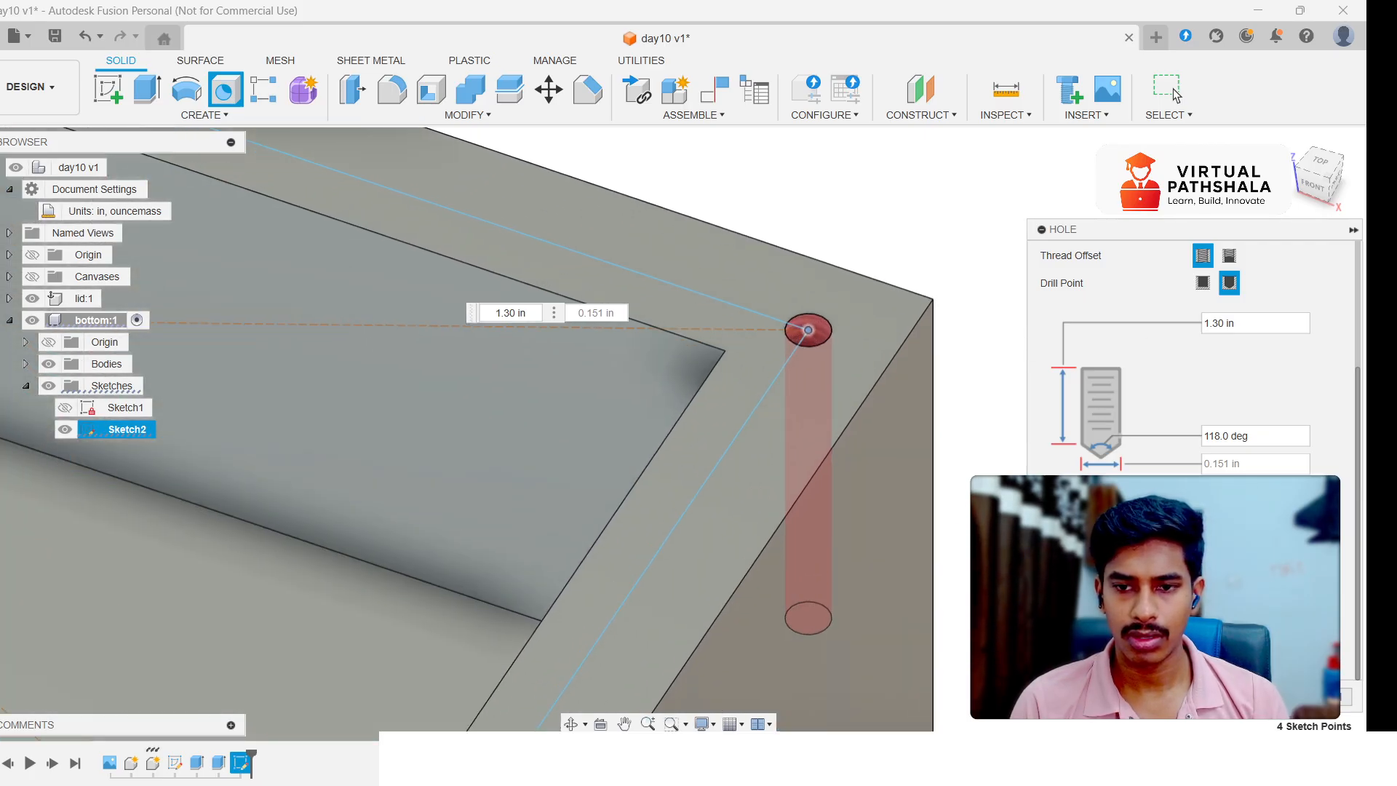
scroll(844, 368, "up", 2)
scroll(788, 360, "up", 2)
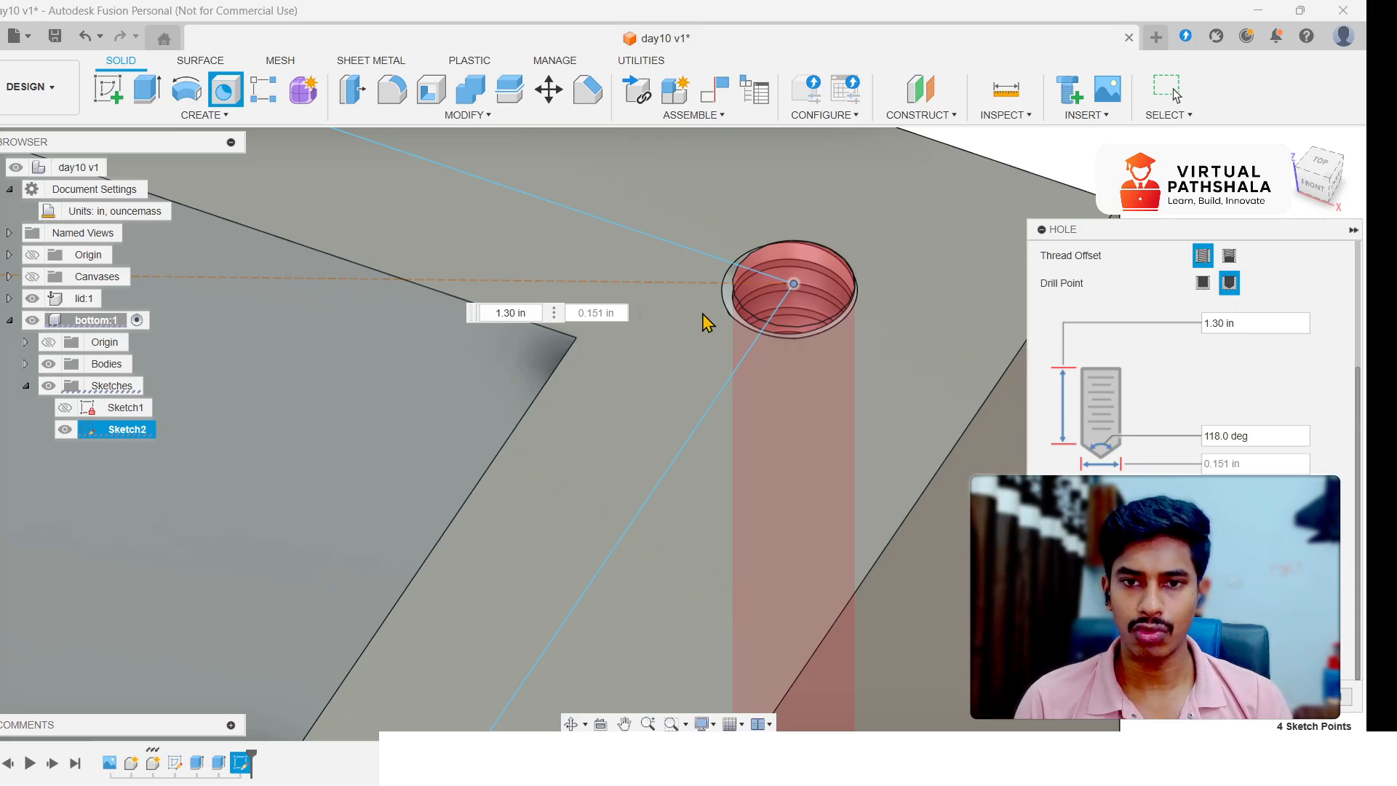
key("Return")
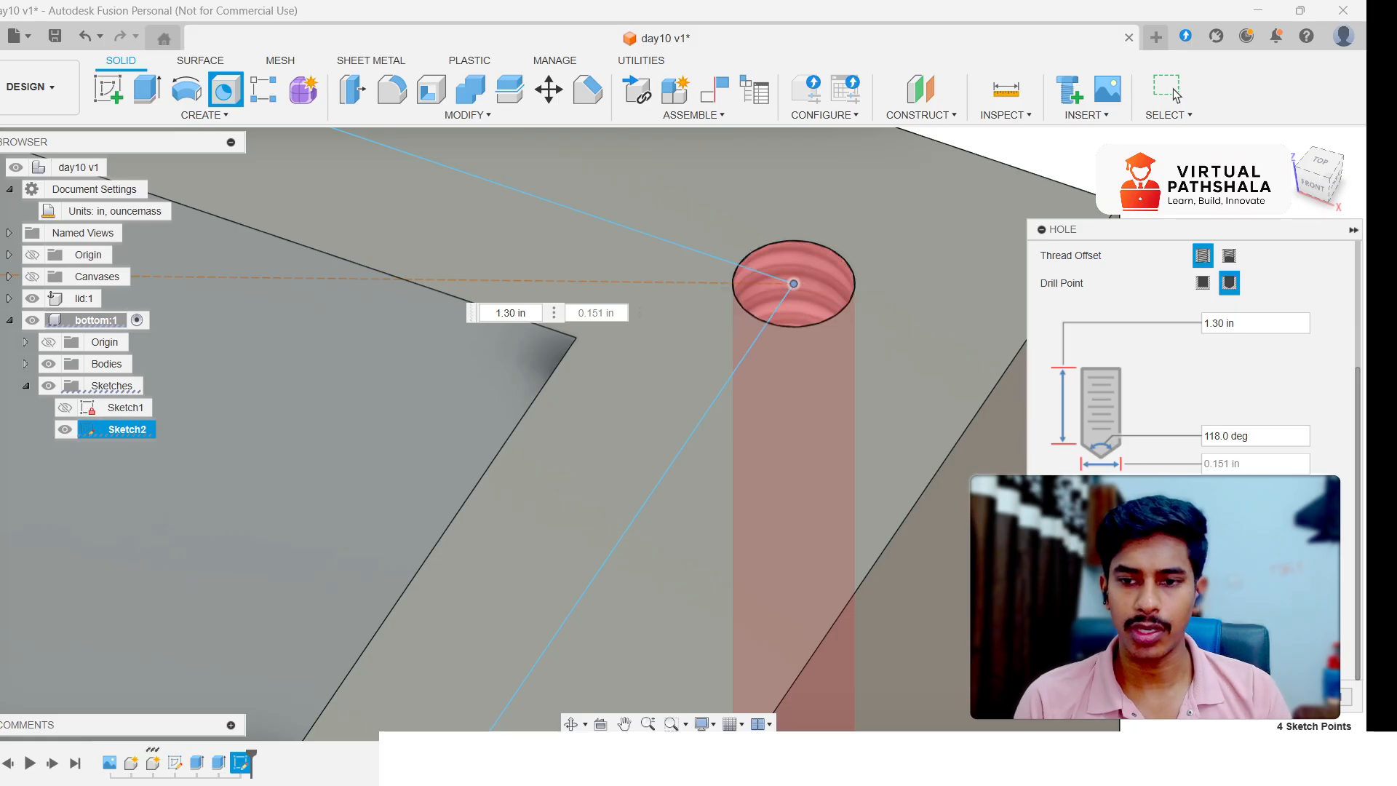
scroll(802, 334, "down", 10)
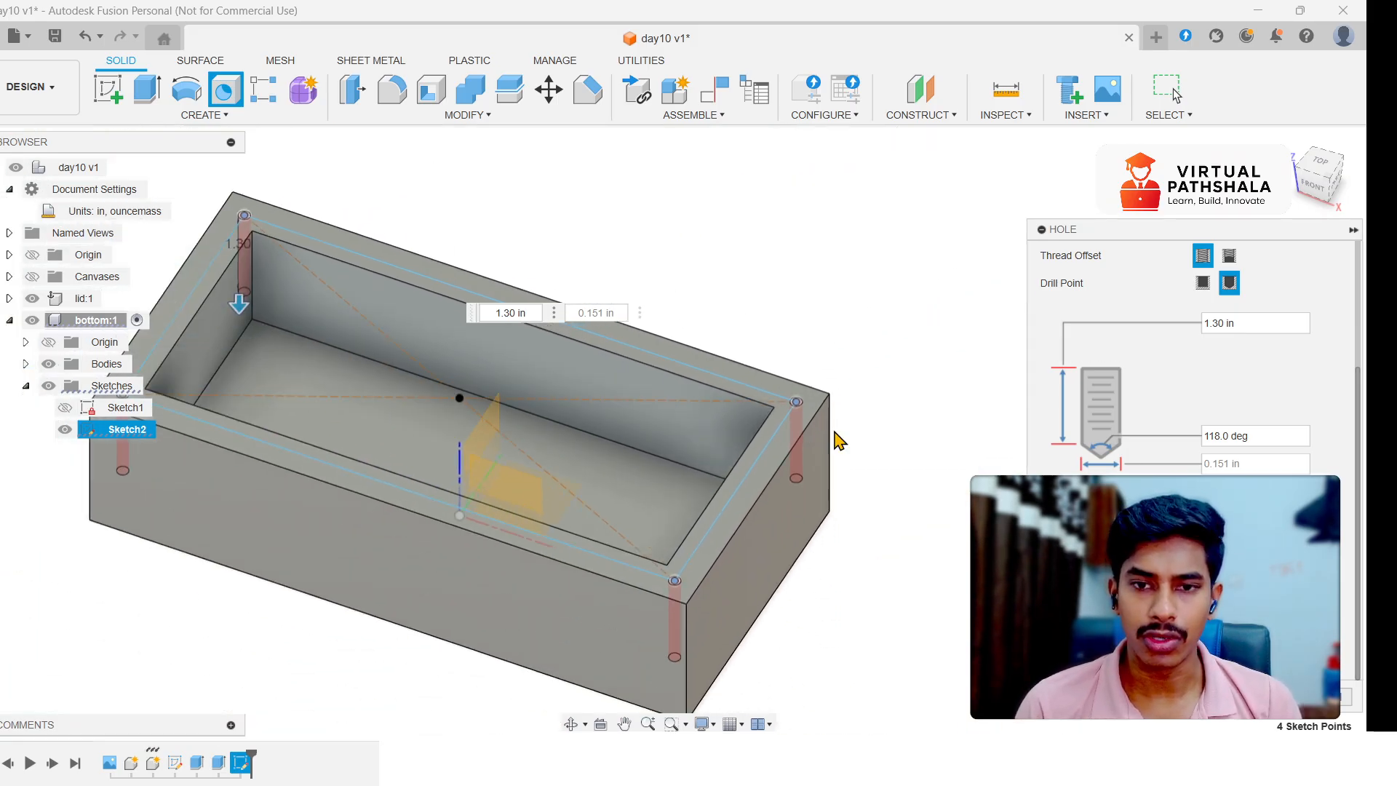
scroll(726, 453, "up", 2)
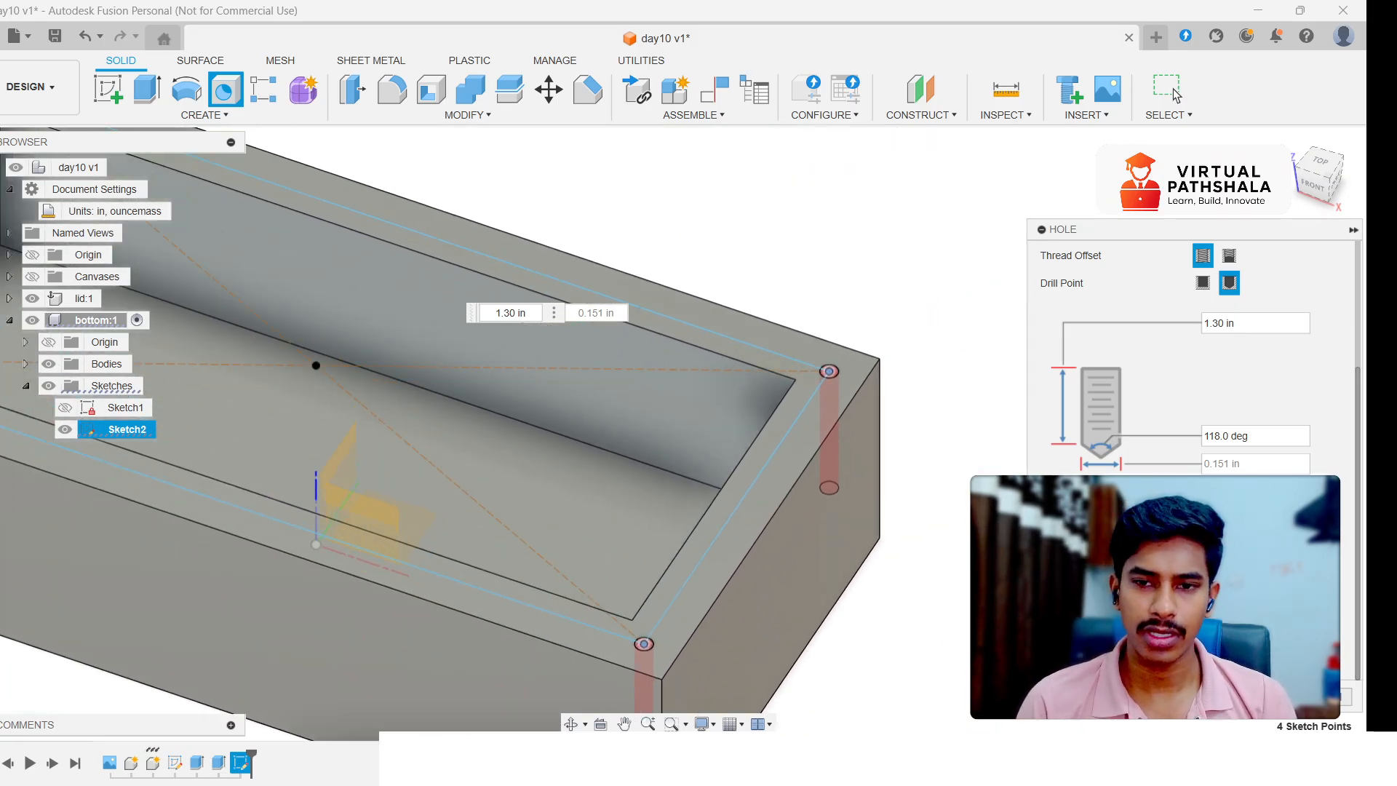
key("Return")
scroll(951, 474, "down", 8)
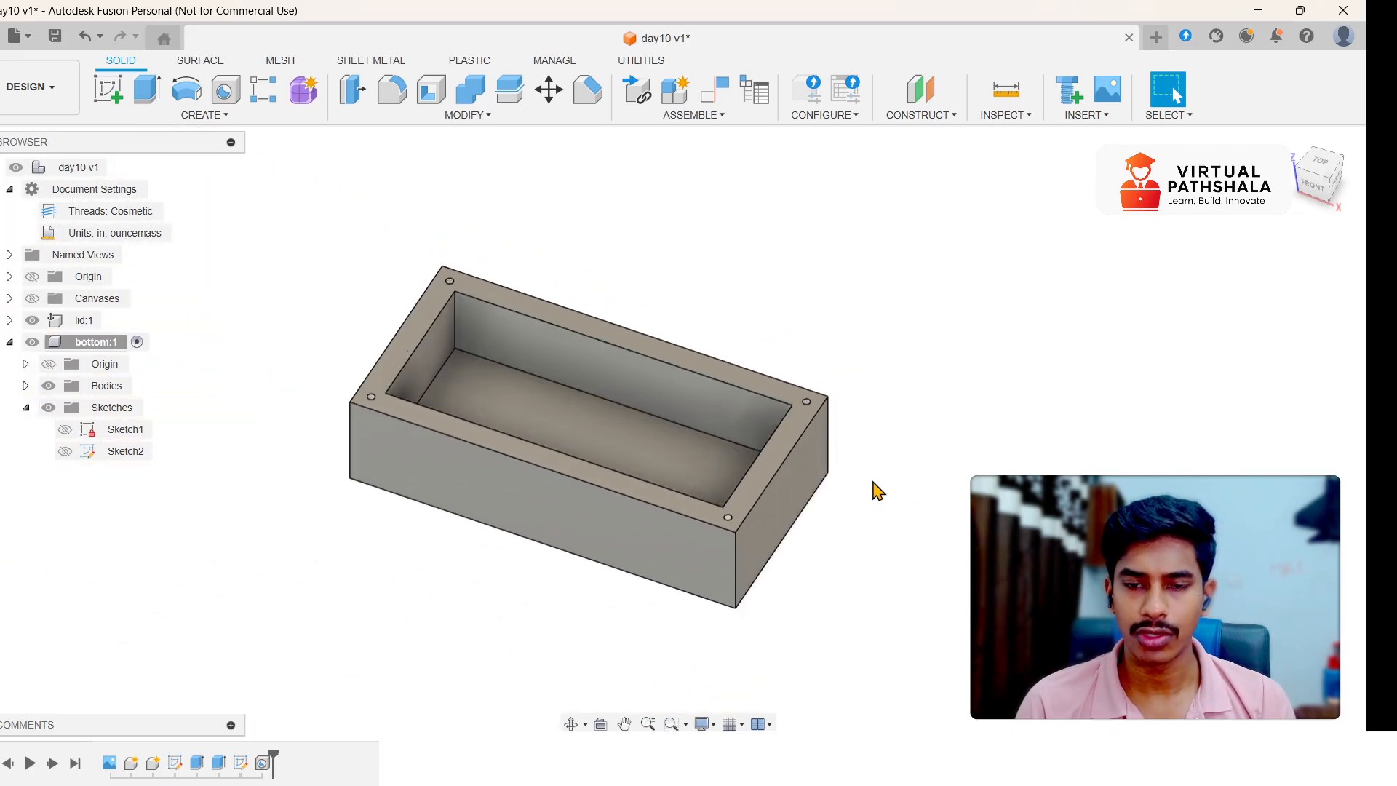
- Examine the bottom component and its four corner holes from several angles
middle_click_drag(664, 430, 688, 335, "shift")
left_click_drag(1318, 177, 1322, 190)
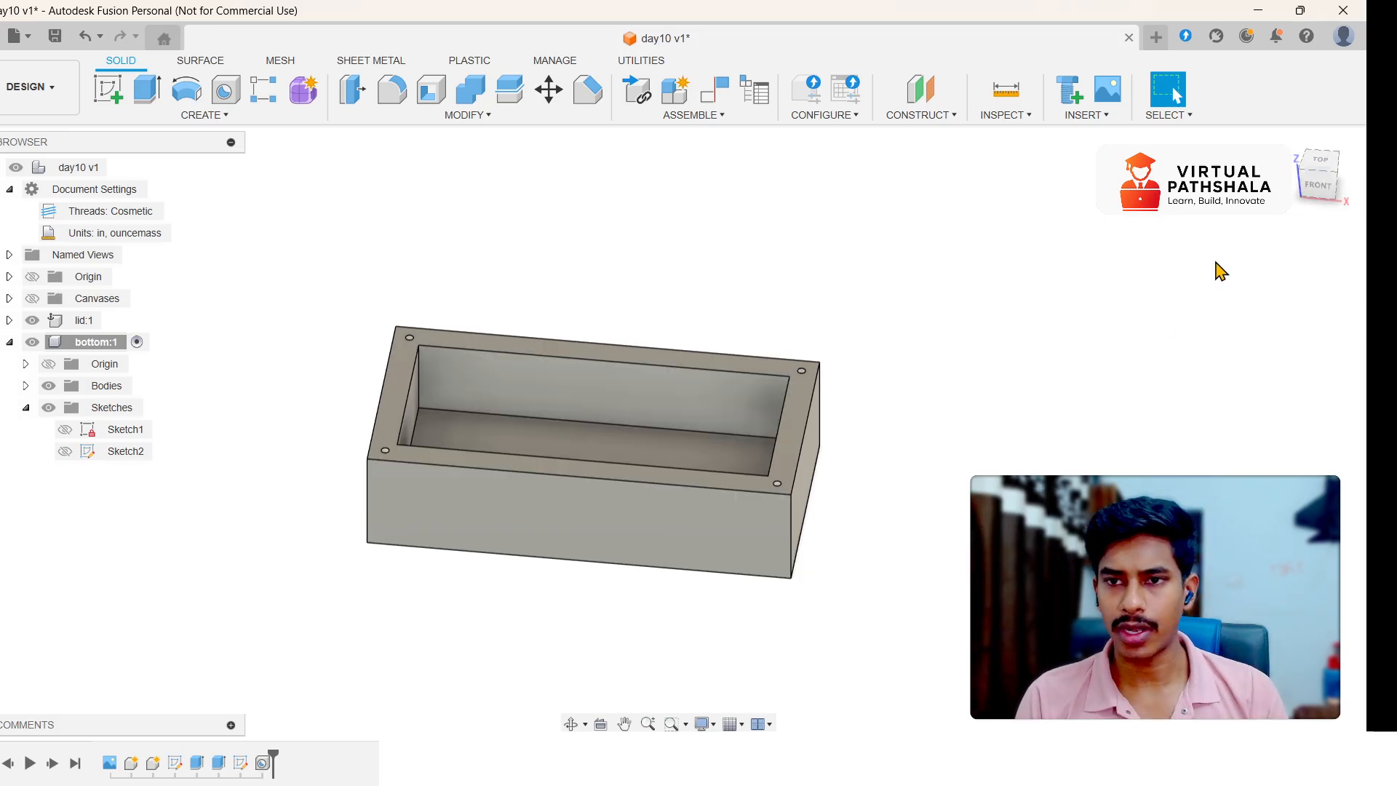
left_click_drag(1321, 185, 1315, 171)
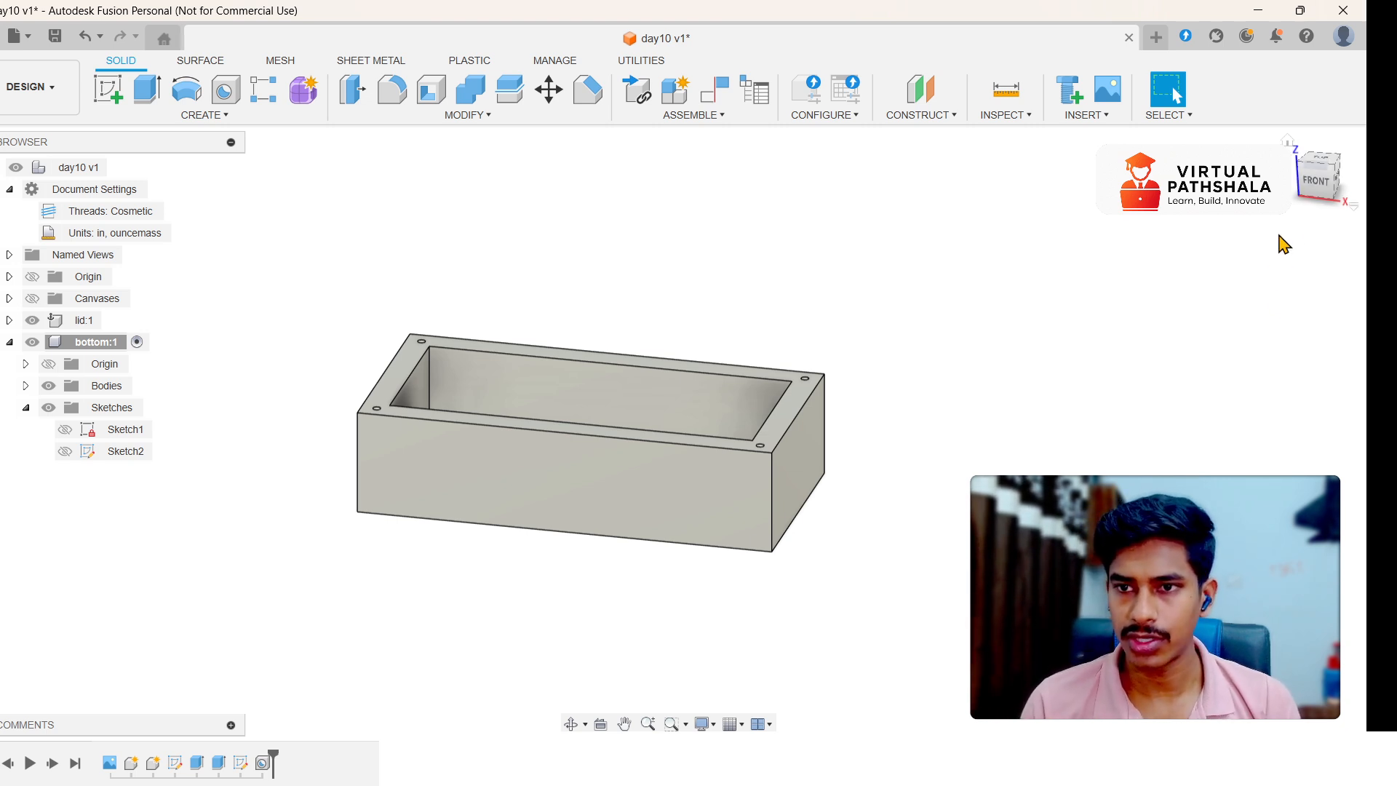
left_click_drag(1315, 174, 1305, 221)
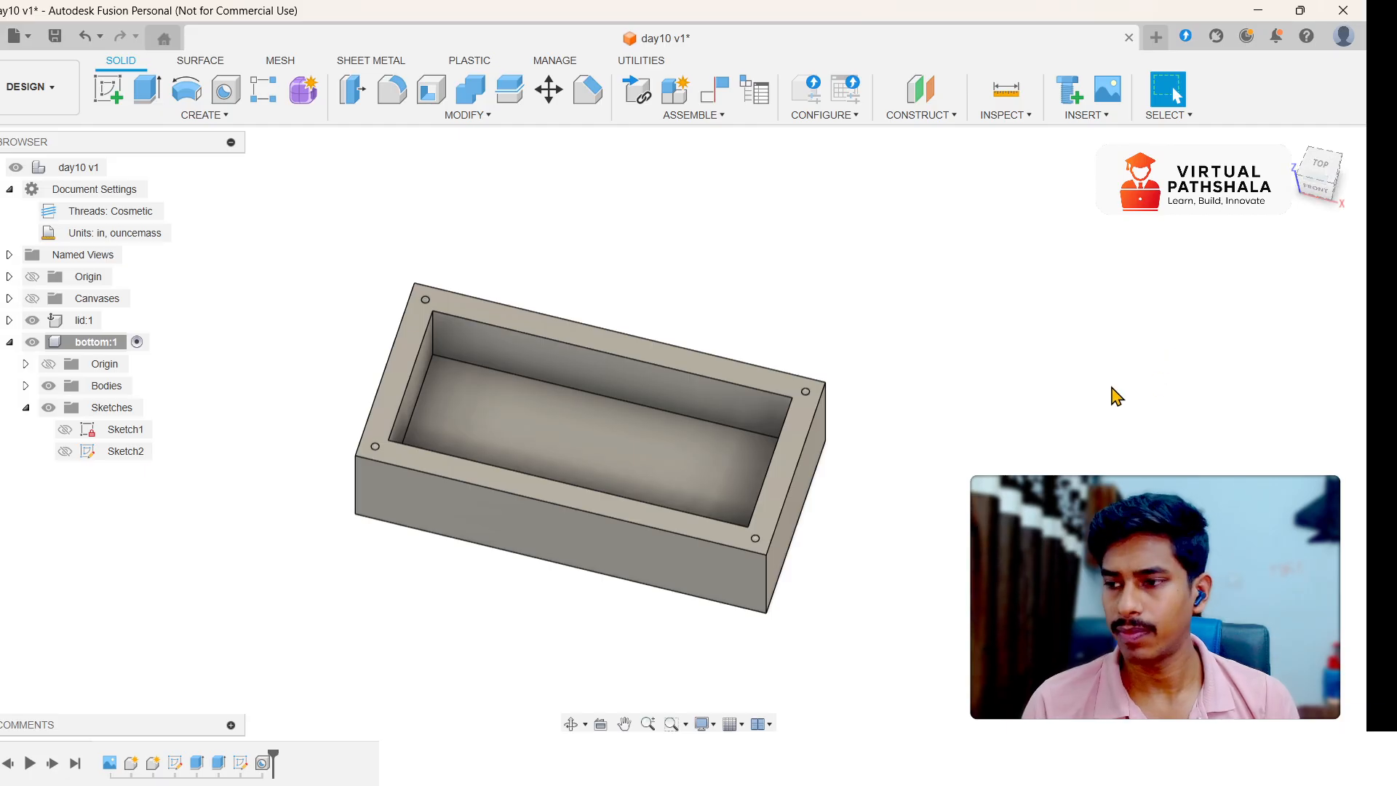
scroll(626, 509, "up", 3)
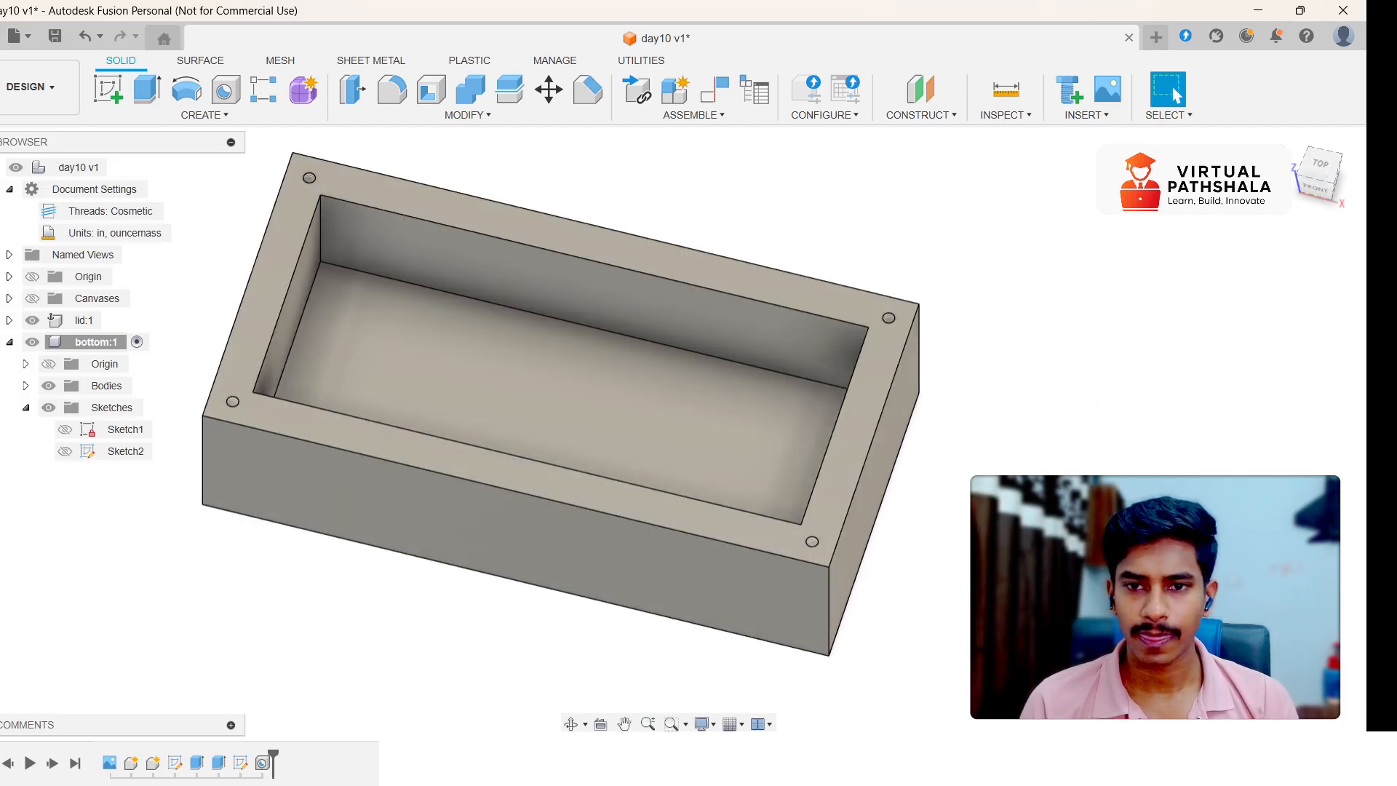
scroll(954, 383, "down", 2)
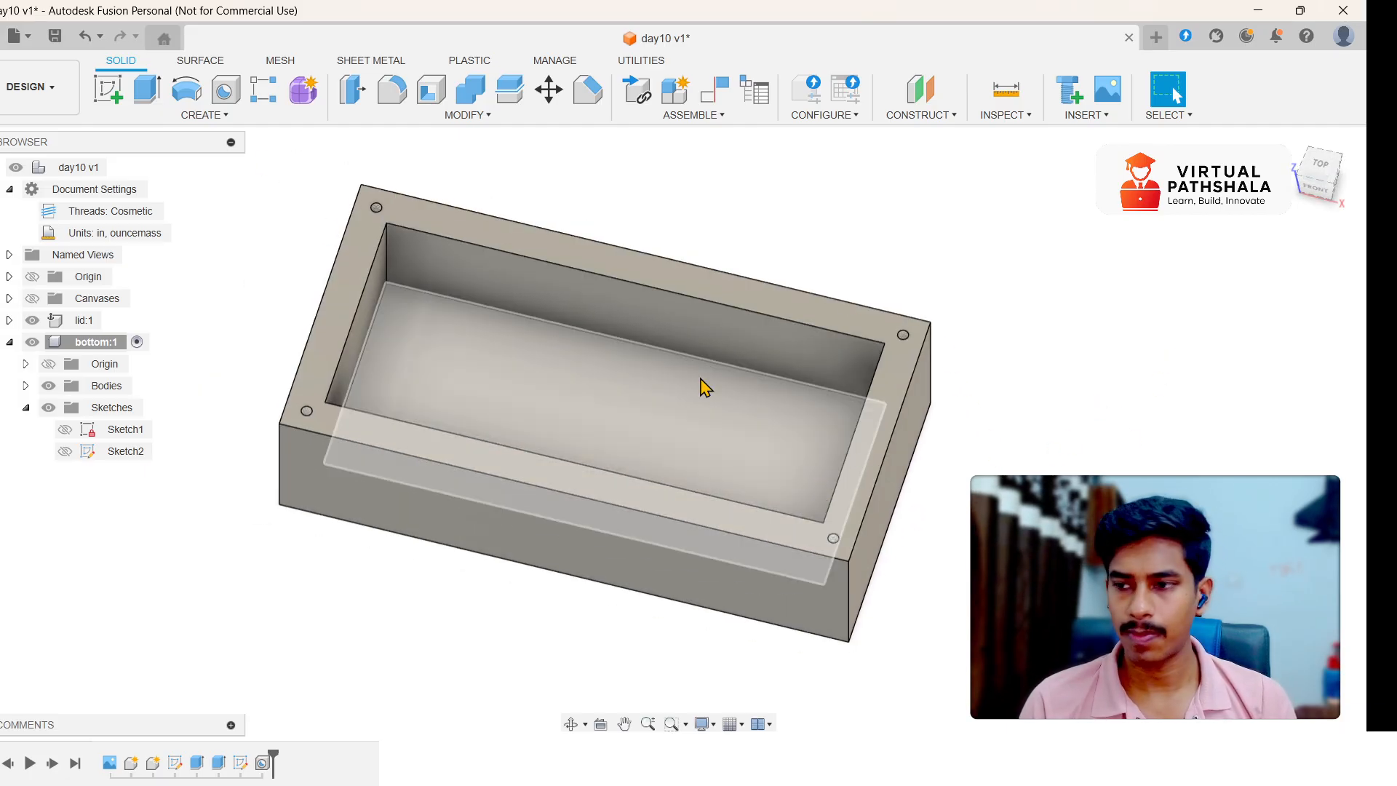
scroll(1164, 553, "up", 2)
scroll(946, 469, "down", 3)
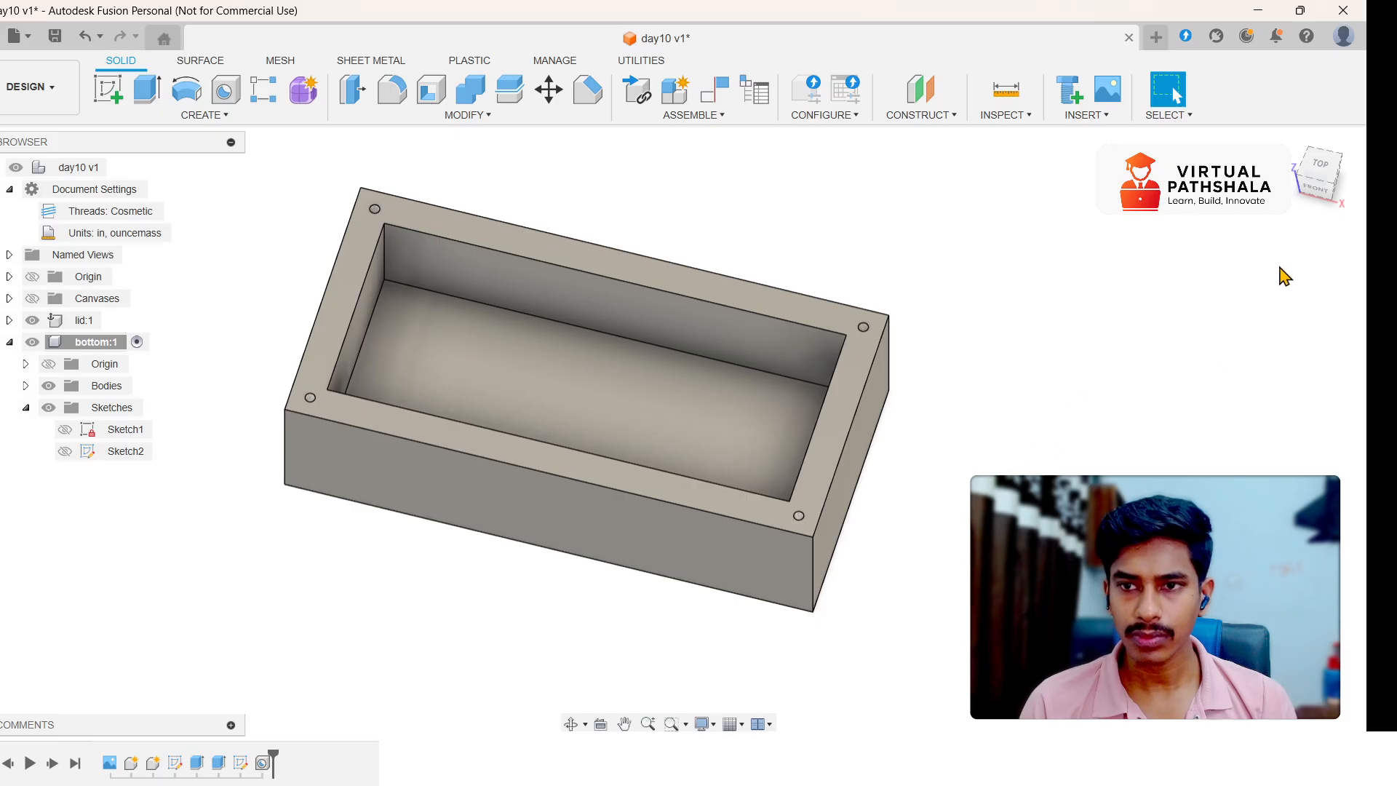
left_click(1288, 142)
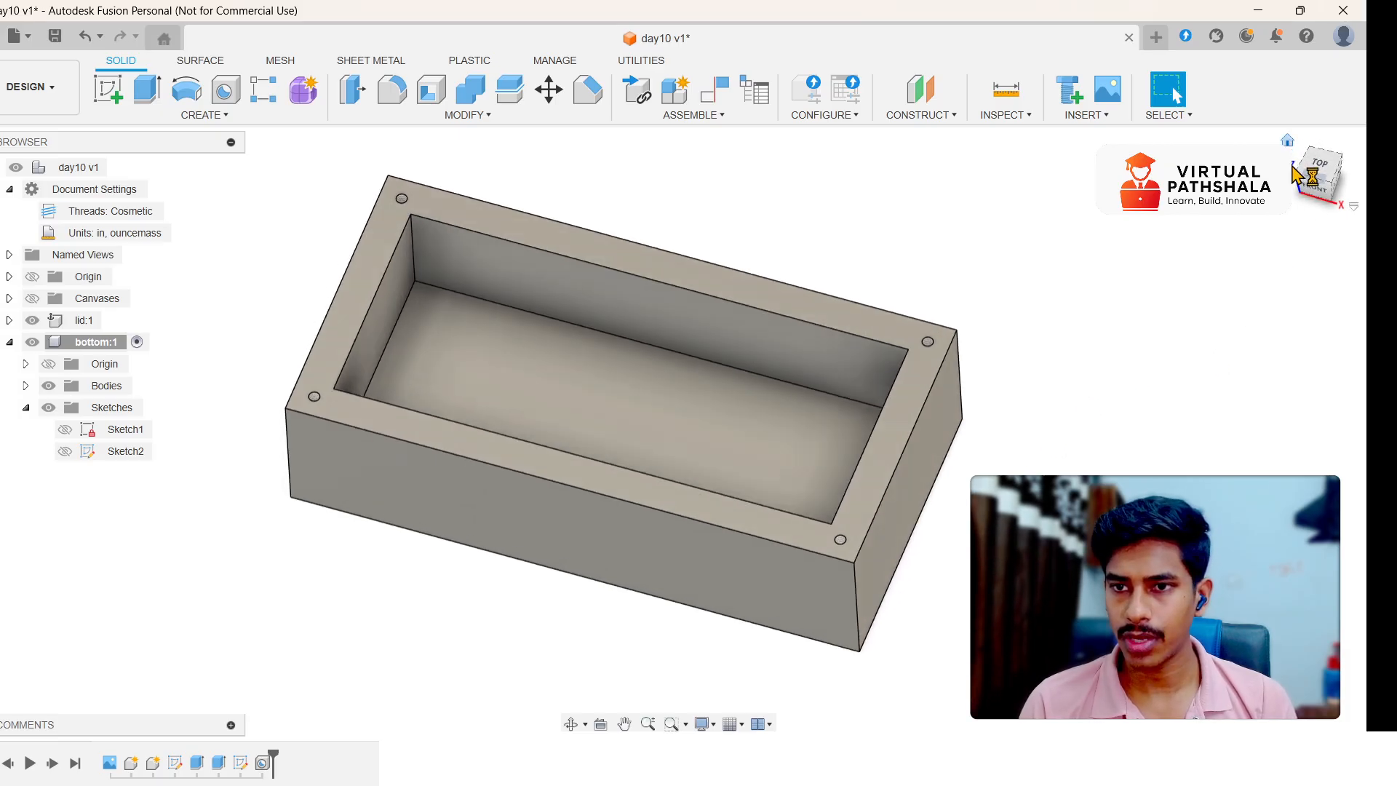
mouse_move(1333, 182)
left_mouse_down()
mouse_move(1329, 166)
mouse_move(1356, 179)
left_mouse_up()
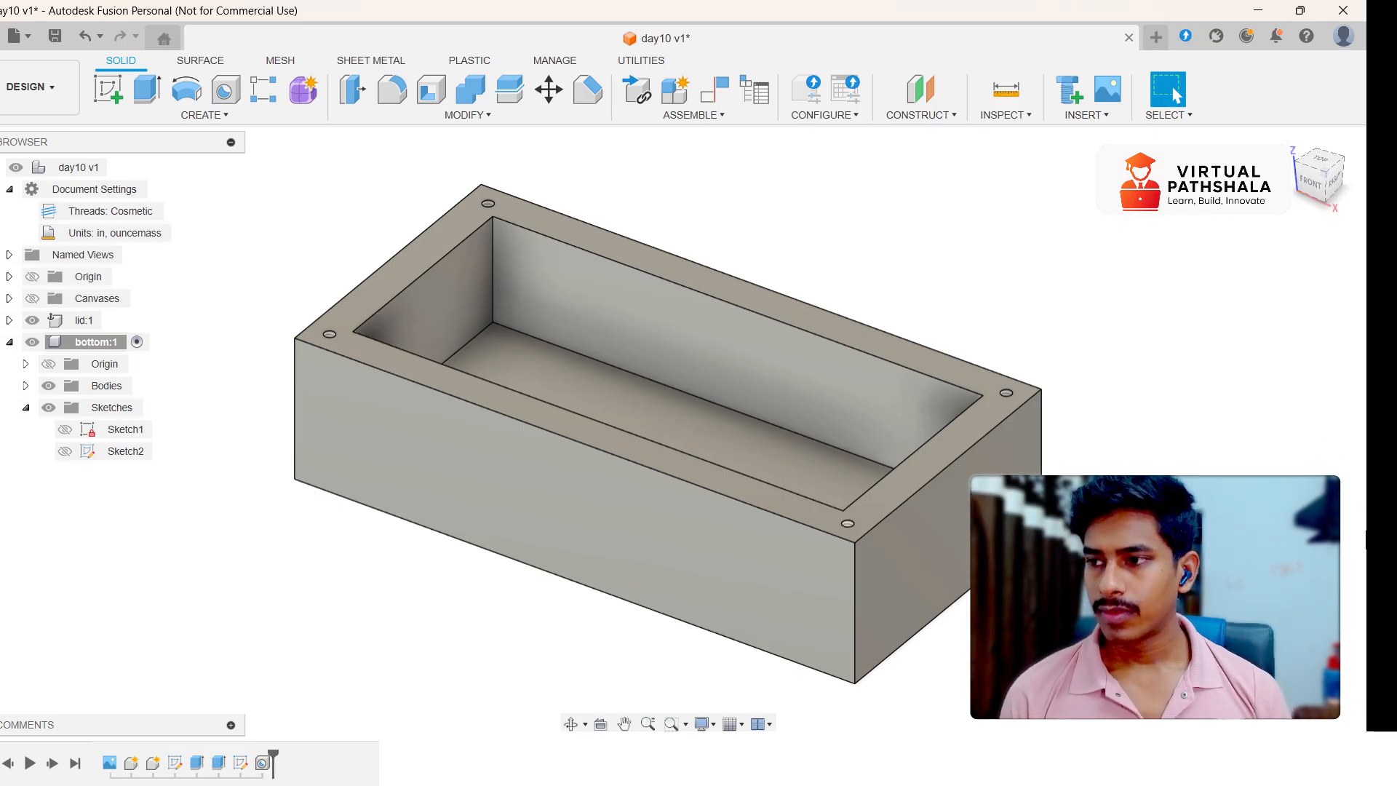
scroll(767, 474, "up", 4)
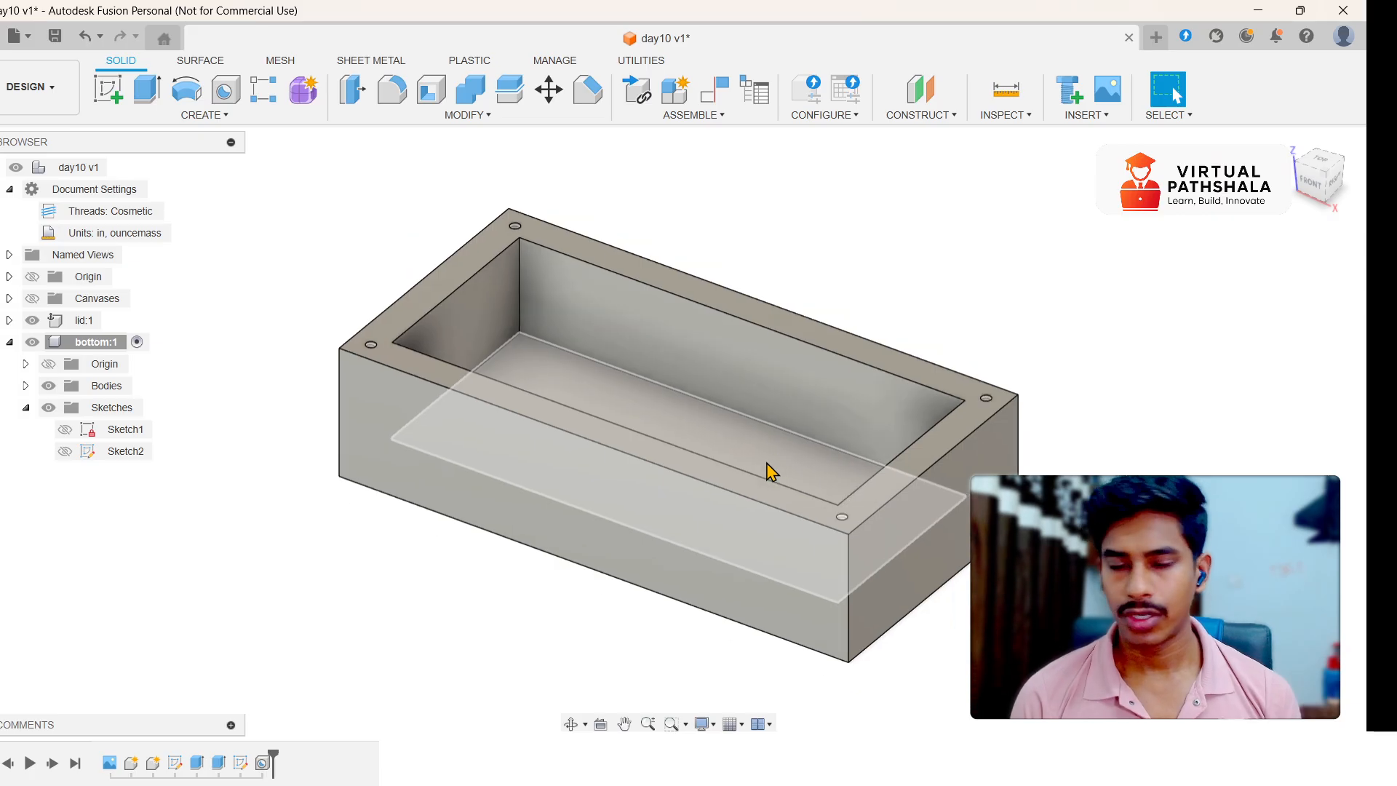
- Activate the lid component and collapse the bottom component's contents in the browser tree
scroll(721, 457, "down", 4)
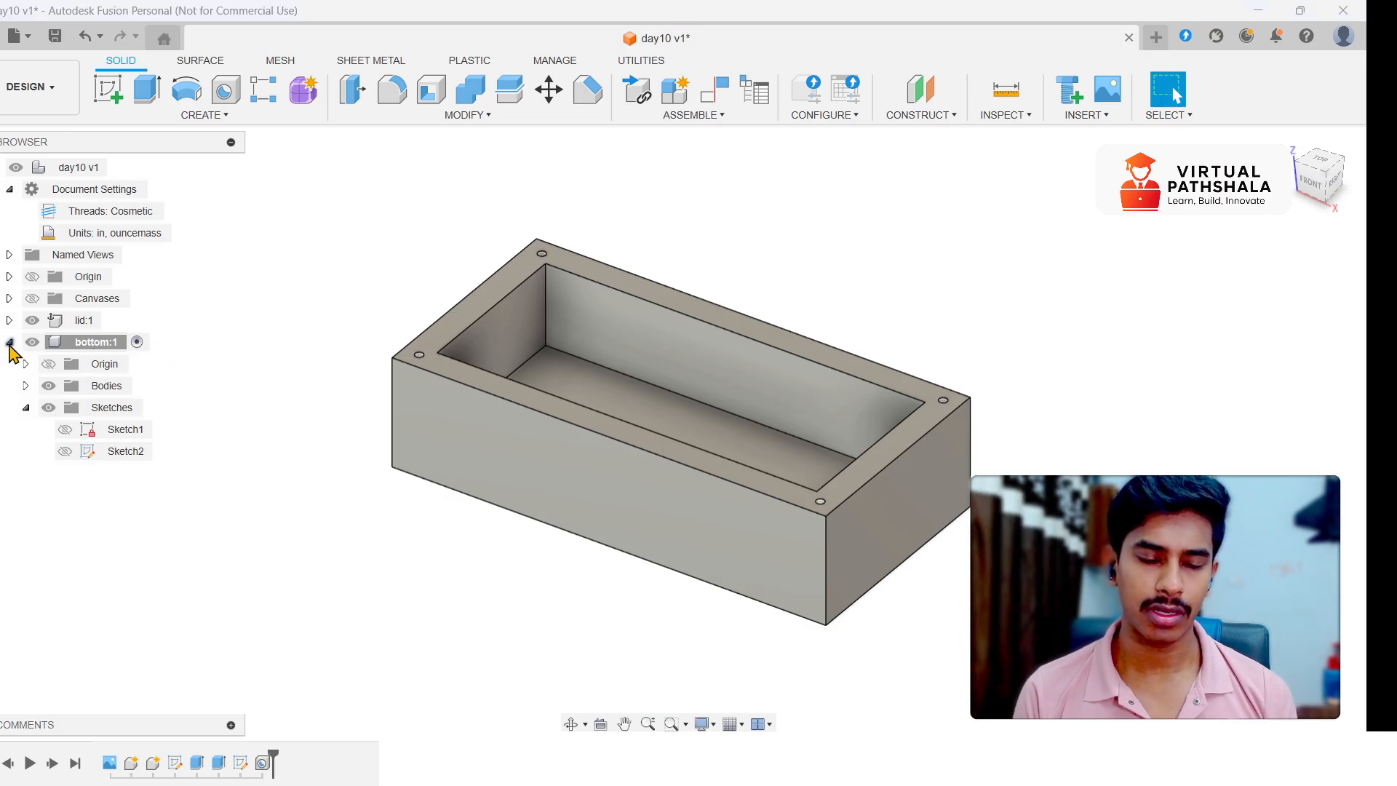
left_click(93, 319)
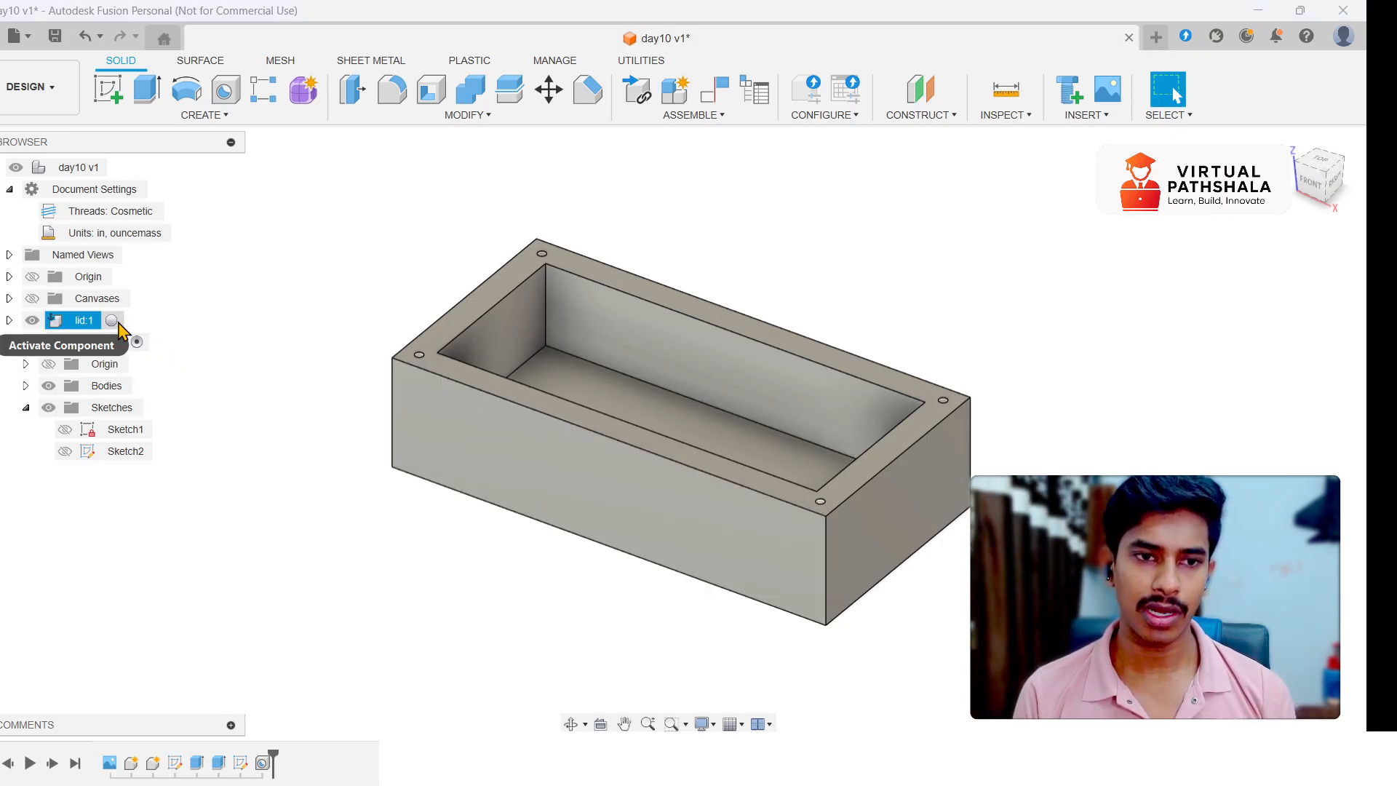
left_click(112, 321)
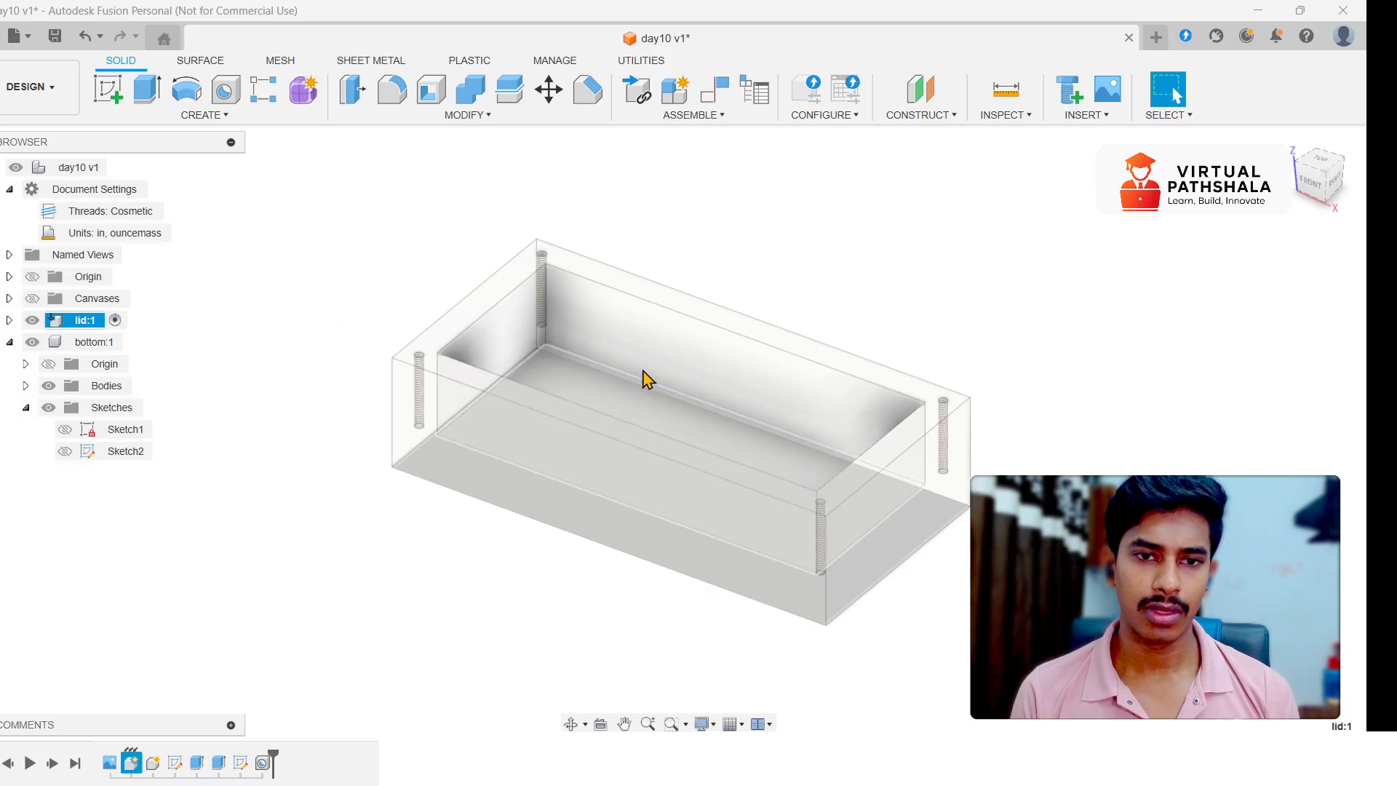
left_click(9, 341)
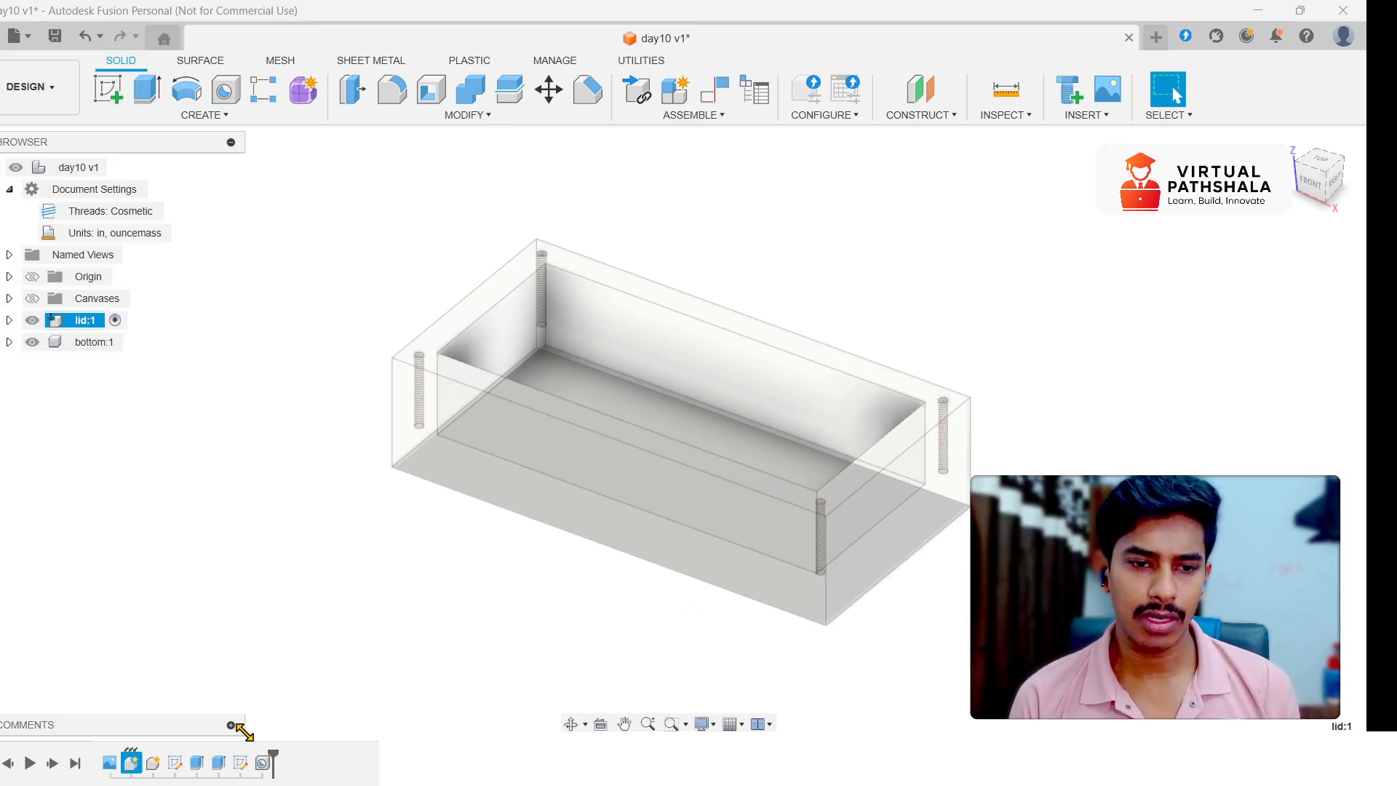
left_click(36, 342)
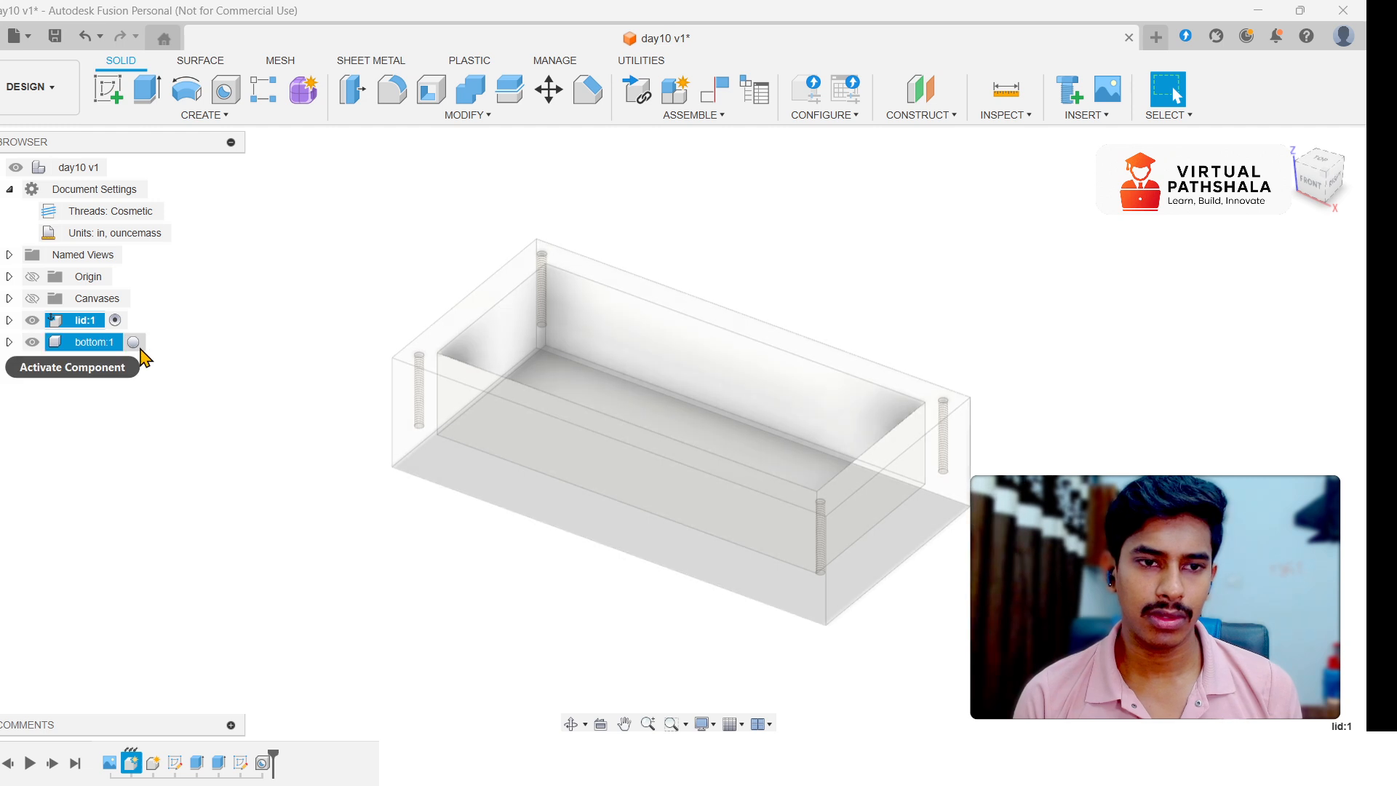
- Reactivate the bottom component and reopen its corner hole feature to review the depth and the 0.19(#10) in thread size
left_click(134, 342)
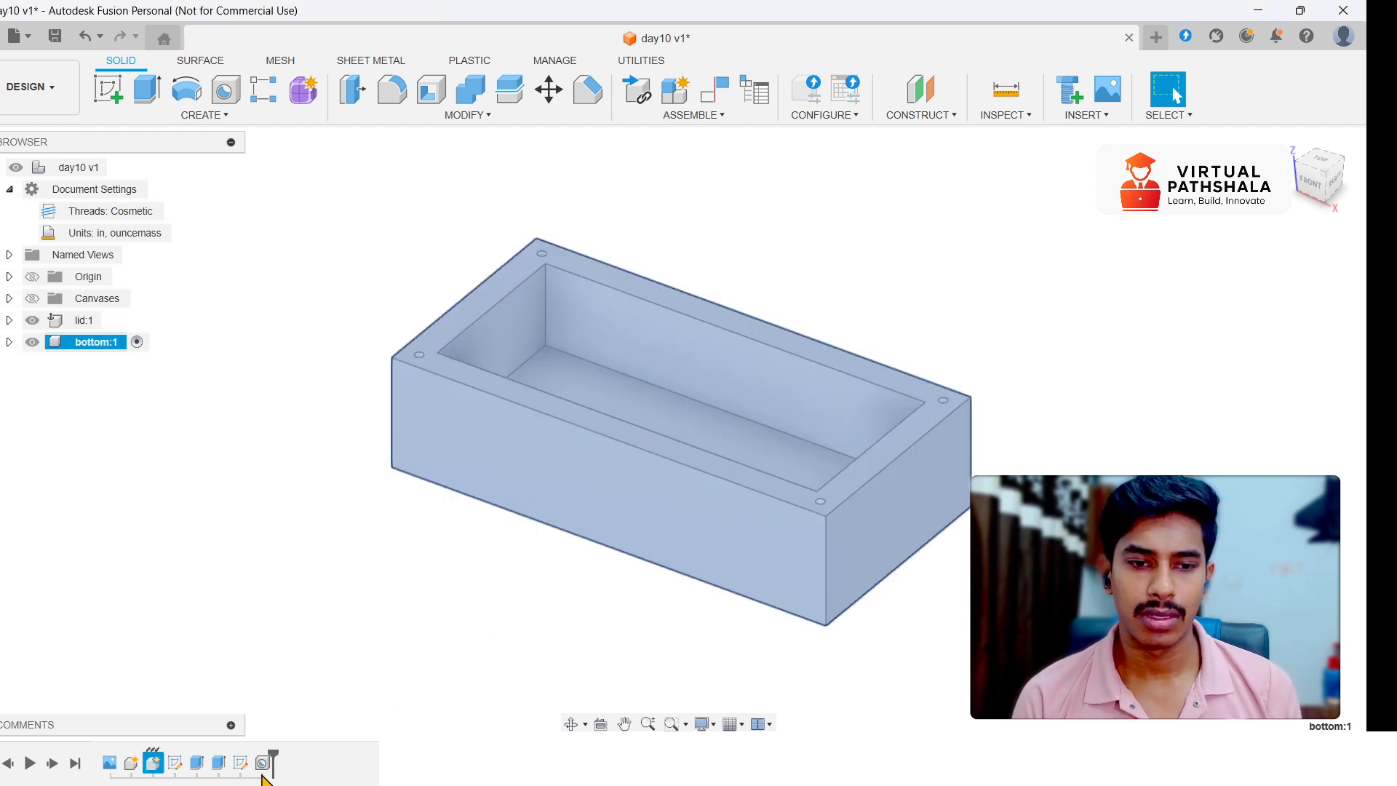
double_click(243, 762)
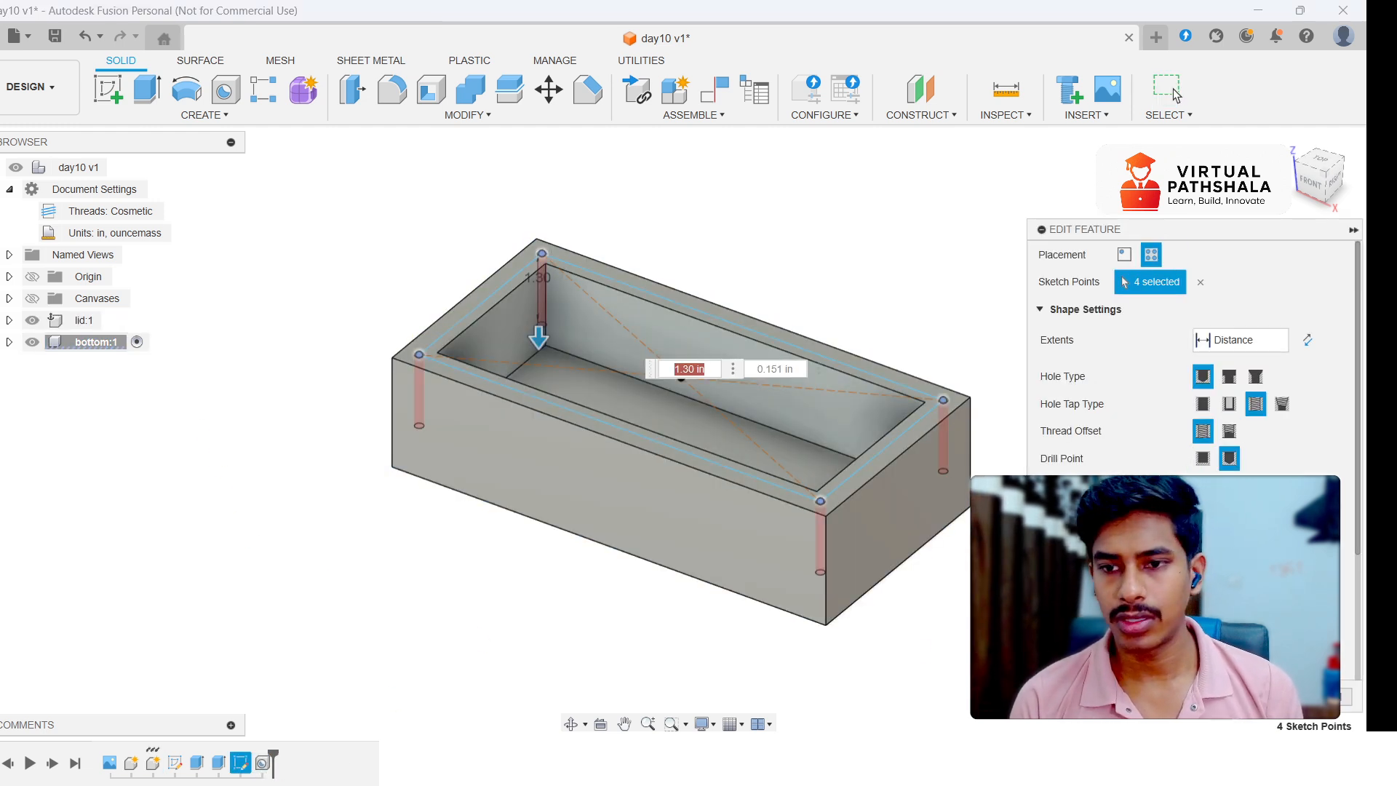
scroll(1193, 465, "down", 3)
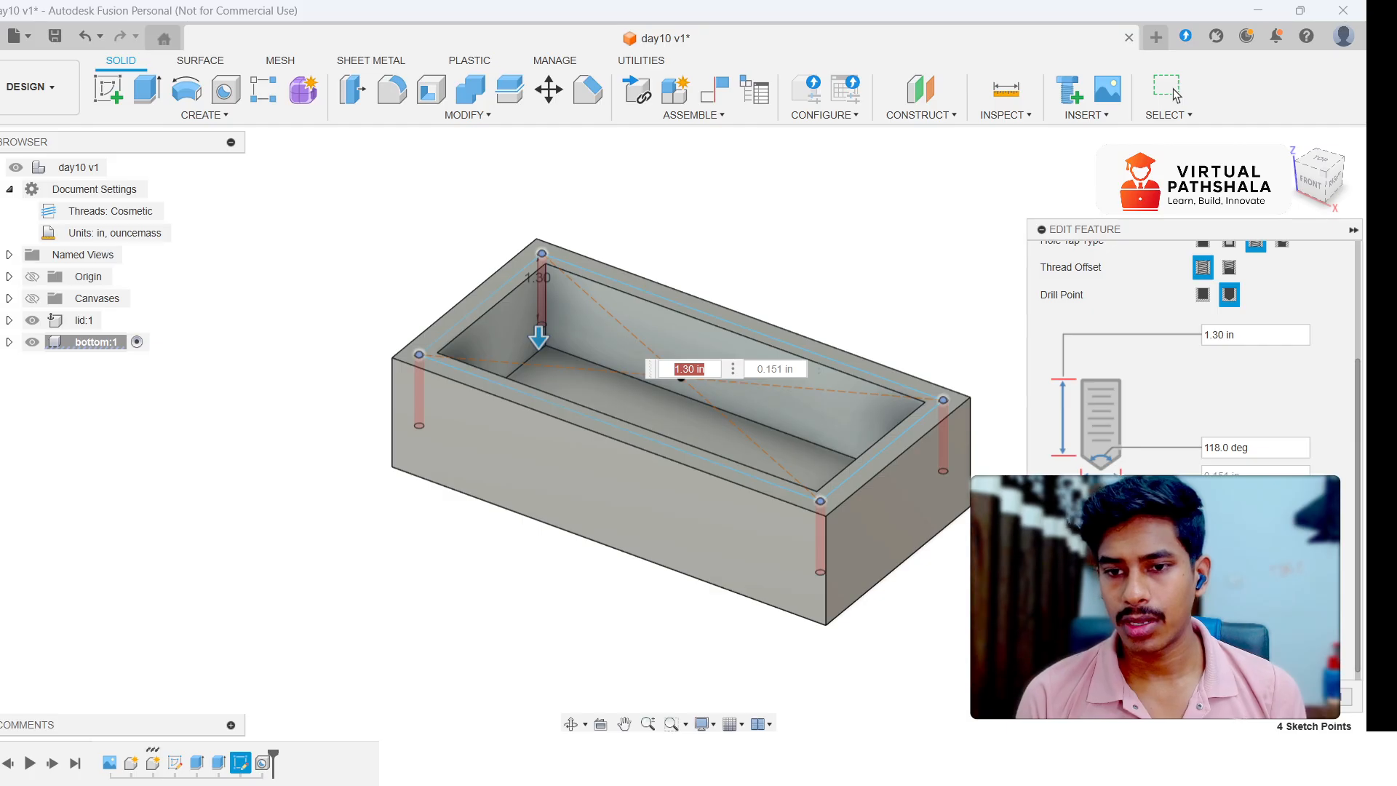
scroll(1158, 459, "up", 3)
scroll(1150, 357, "down", 3)
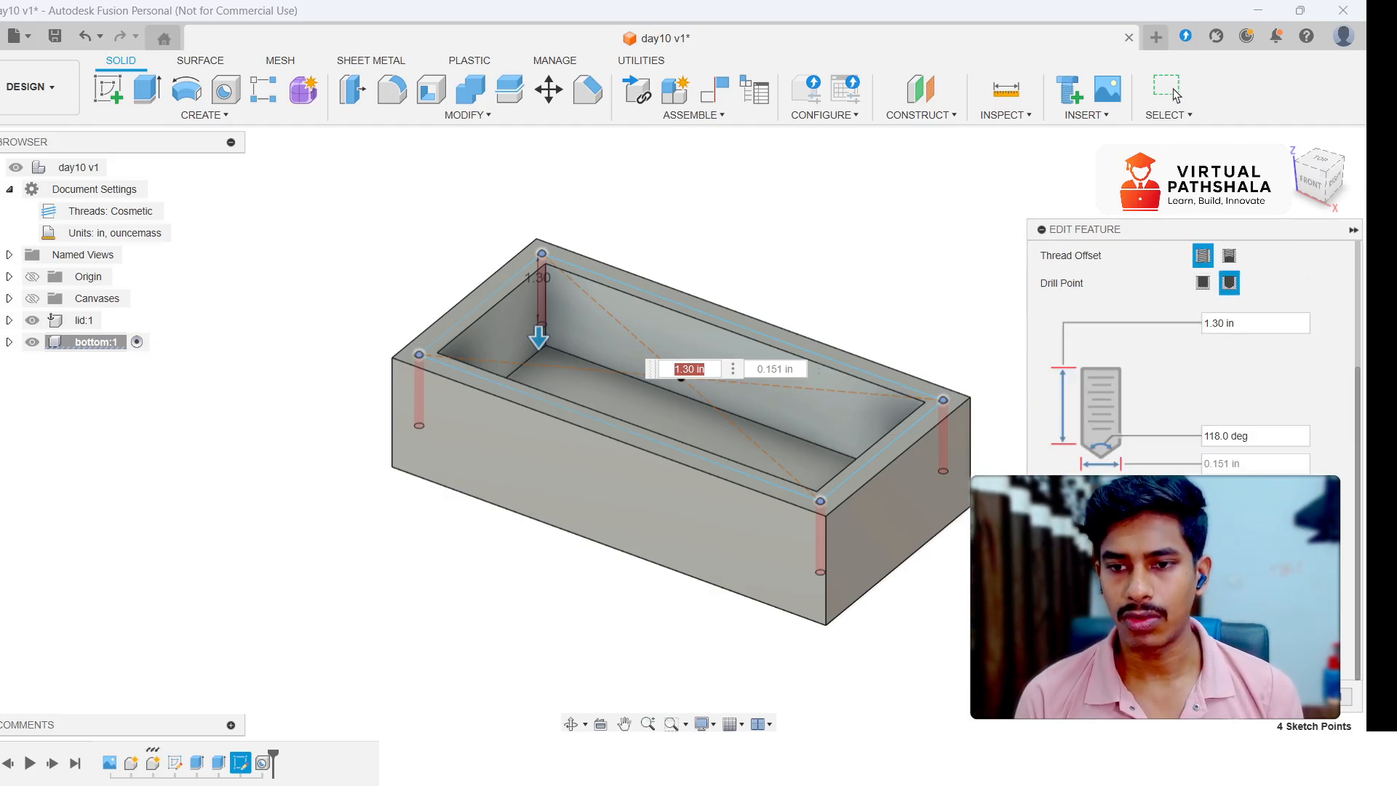
left_click(1255, 463)
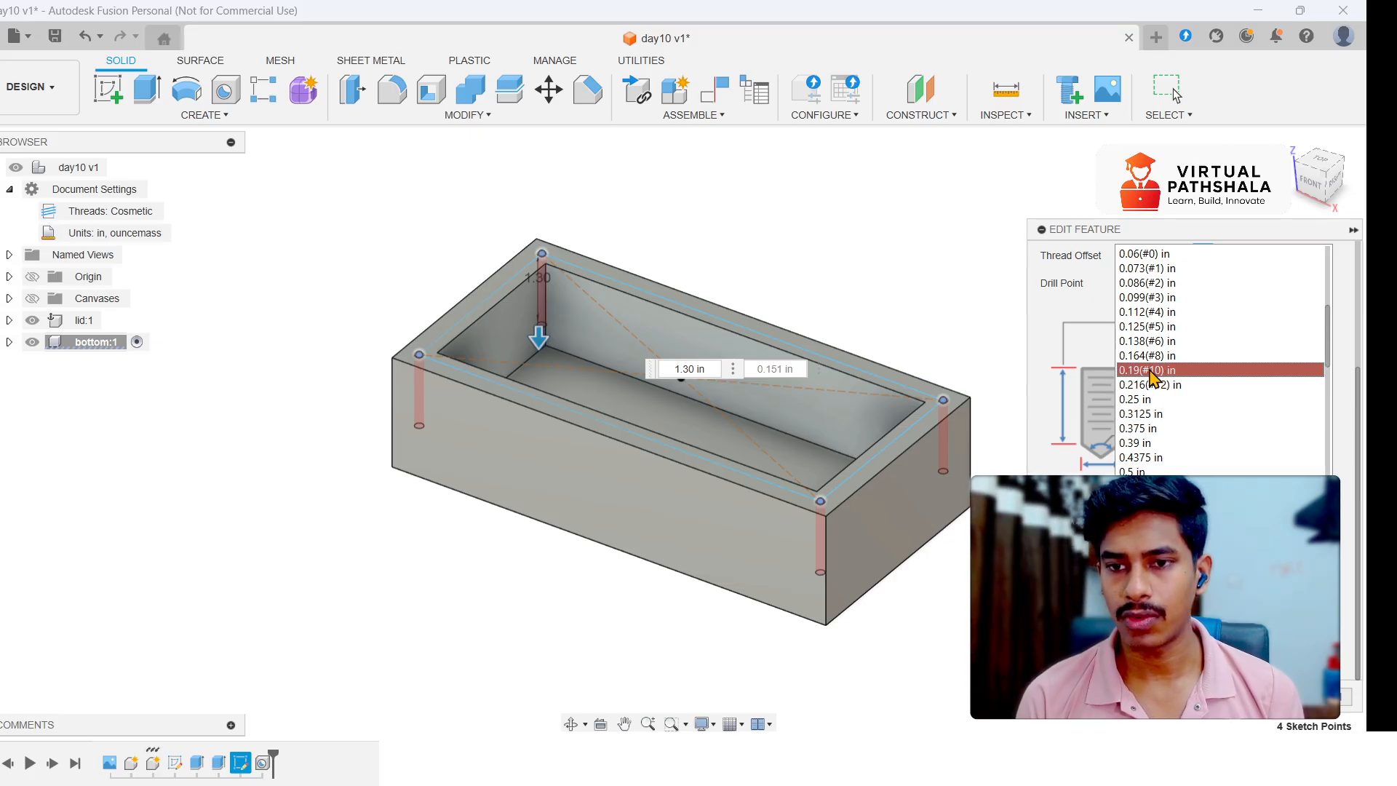
left_click(1187, 371)
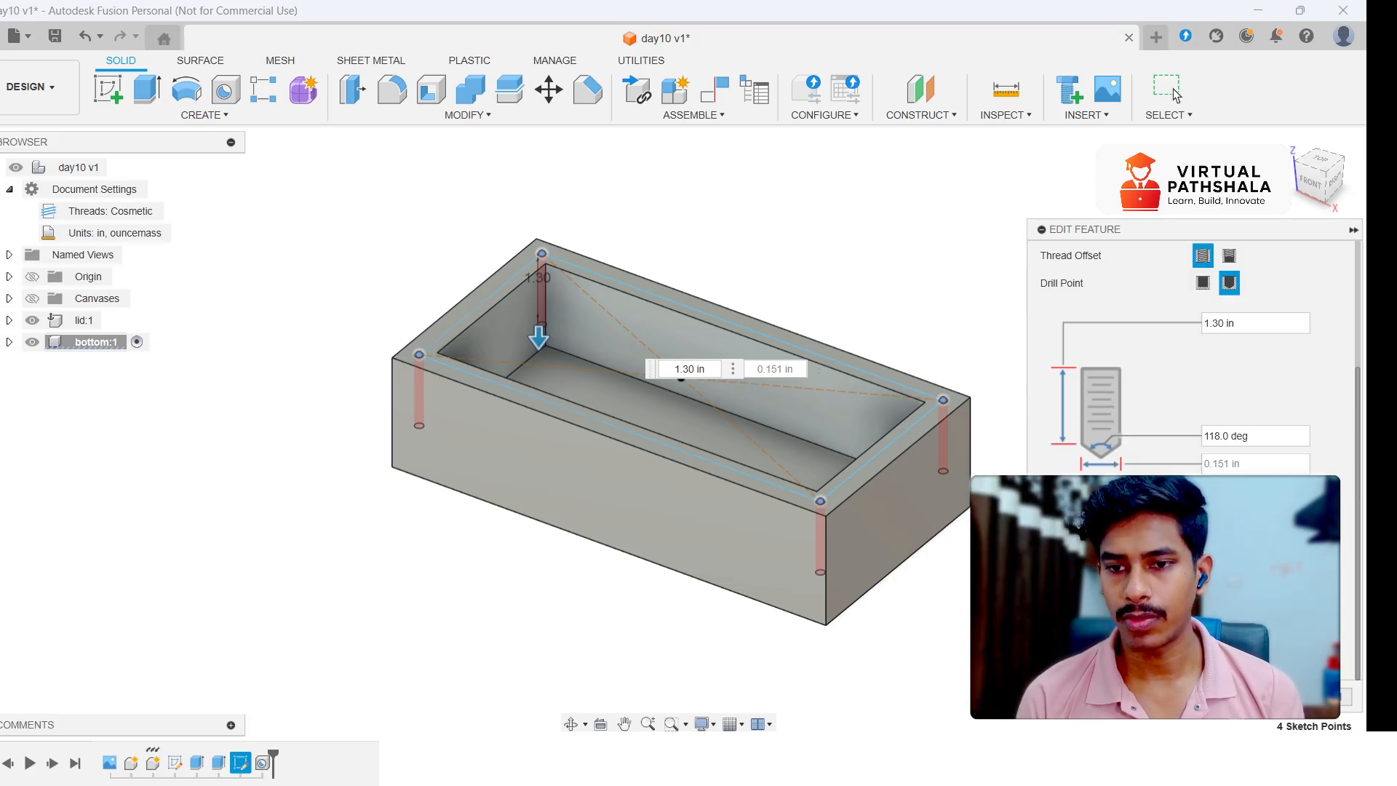
- Try thread sizes 0.216(#12) in and 0.625 in on the corner holes, restore 0.19(#10) in and close the hole feature
left_click(1256, 464)
left_click(1259, 392)
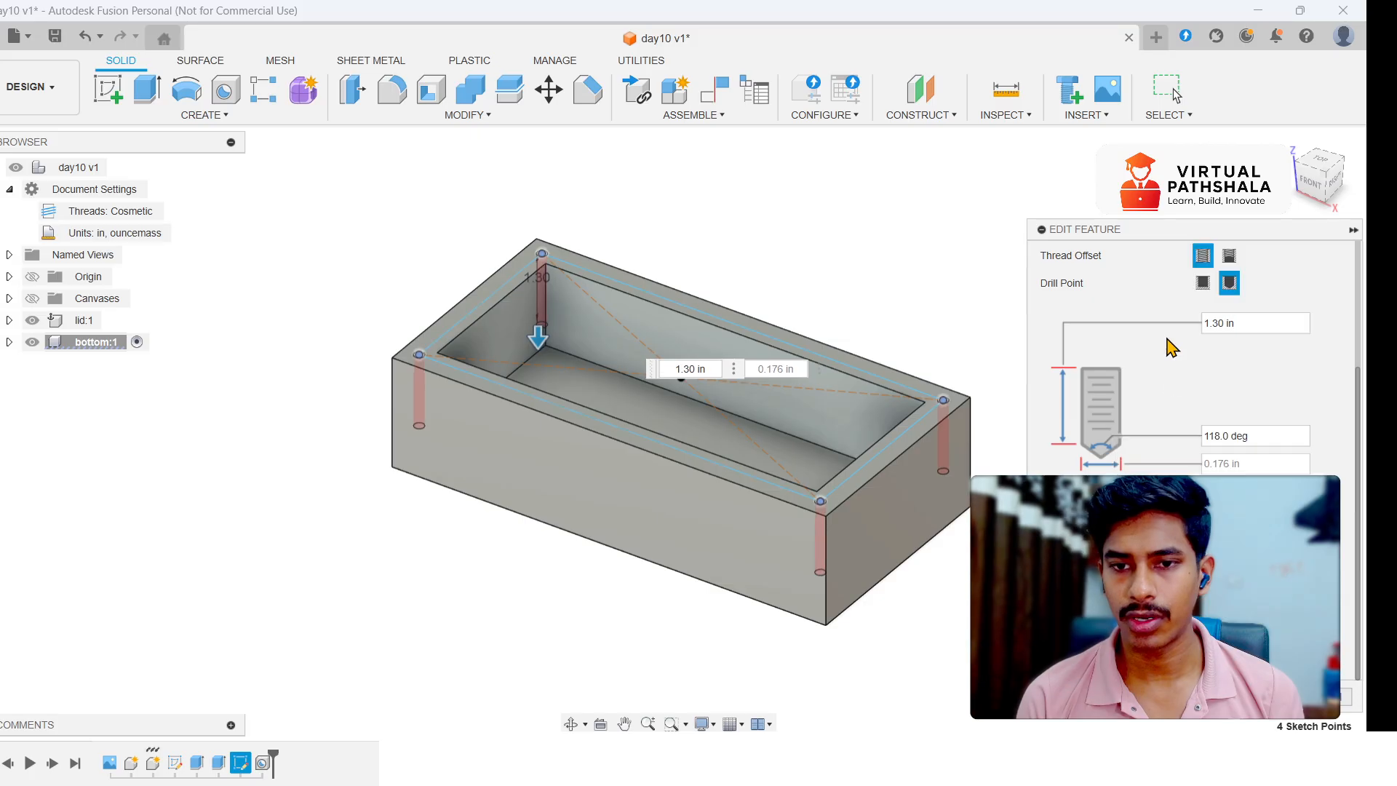
left_click(1201, 530)
scroll(1178, 470, "down", 1)
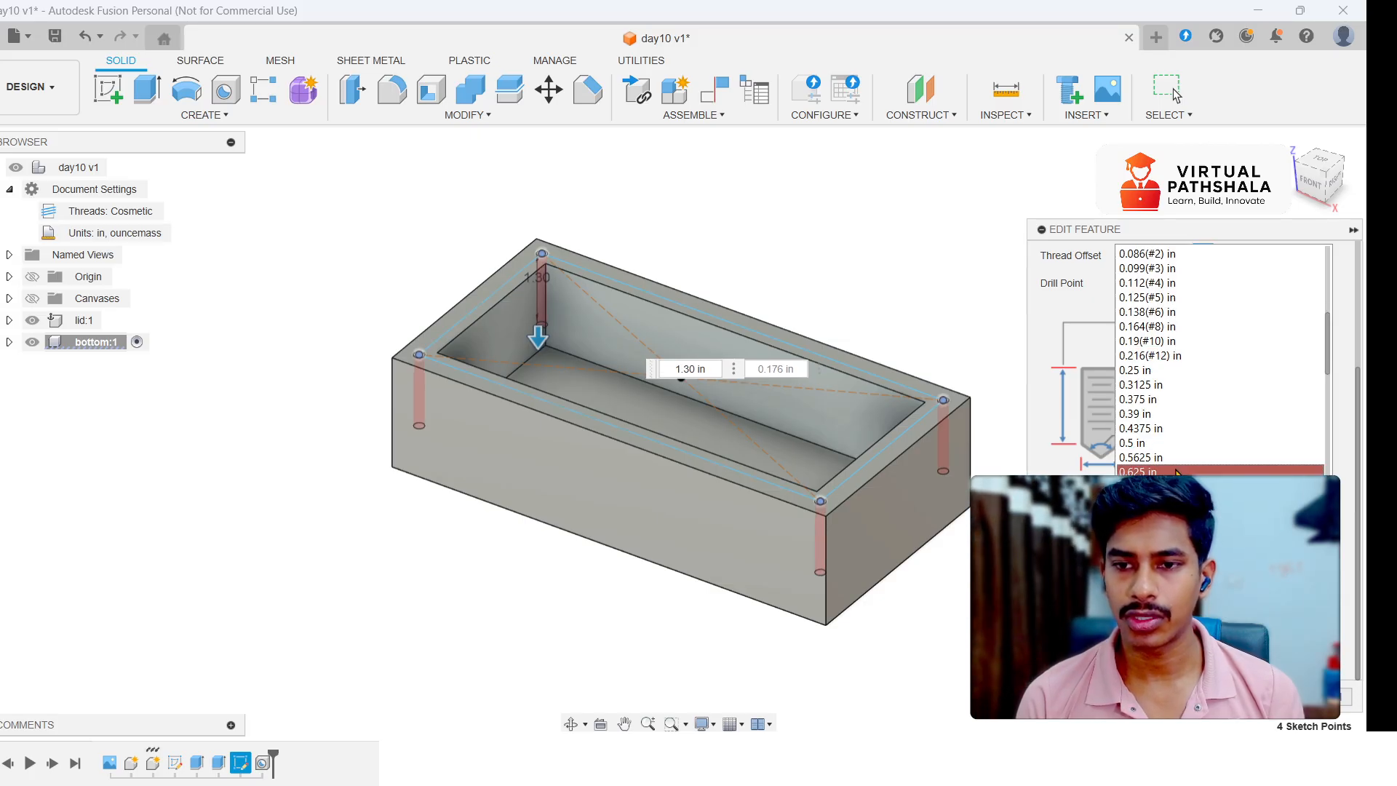
left_click(1176, 473)
left_click(1255, 463)
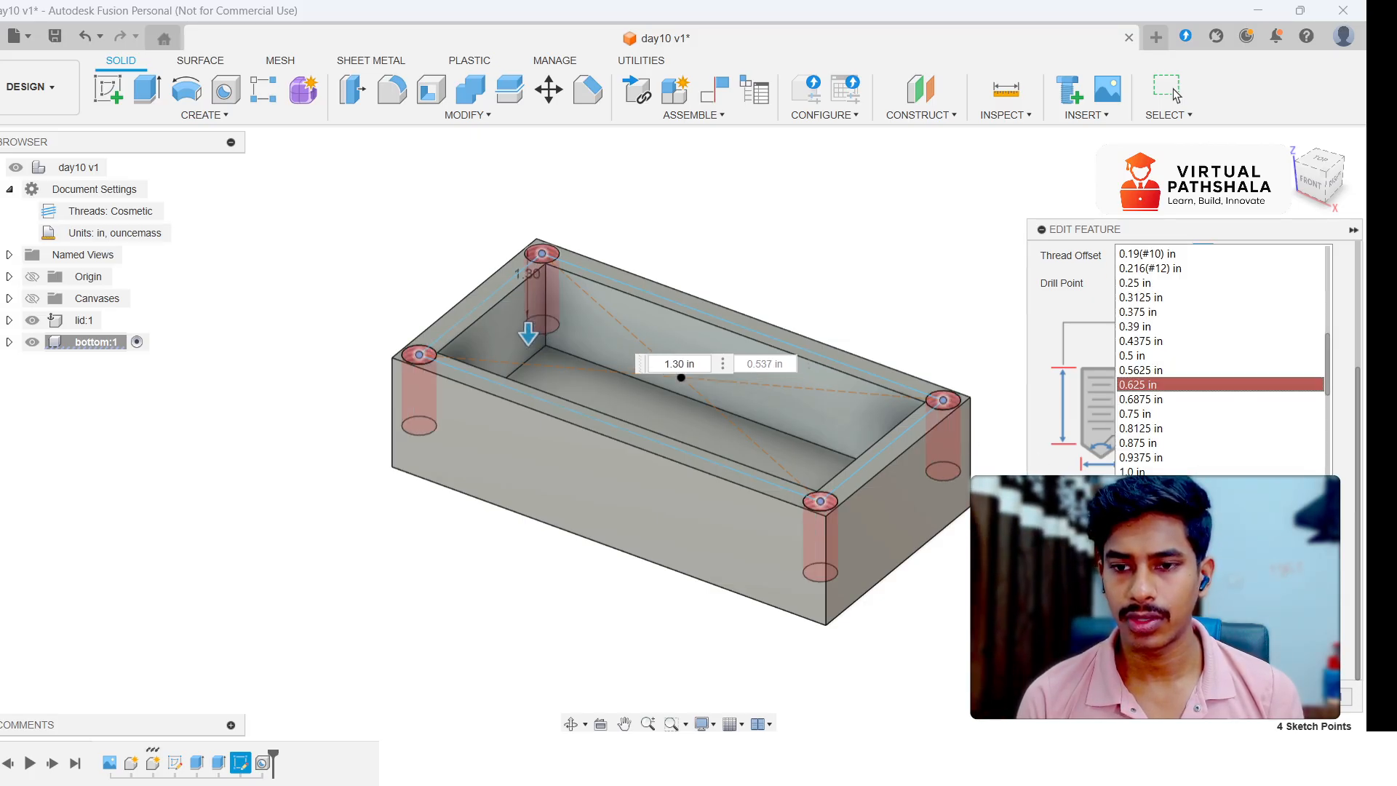
scroll(1182, 422, "up", 3)
left_click(1166, 382)
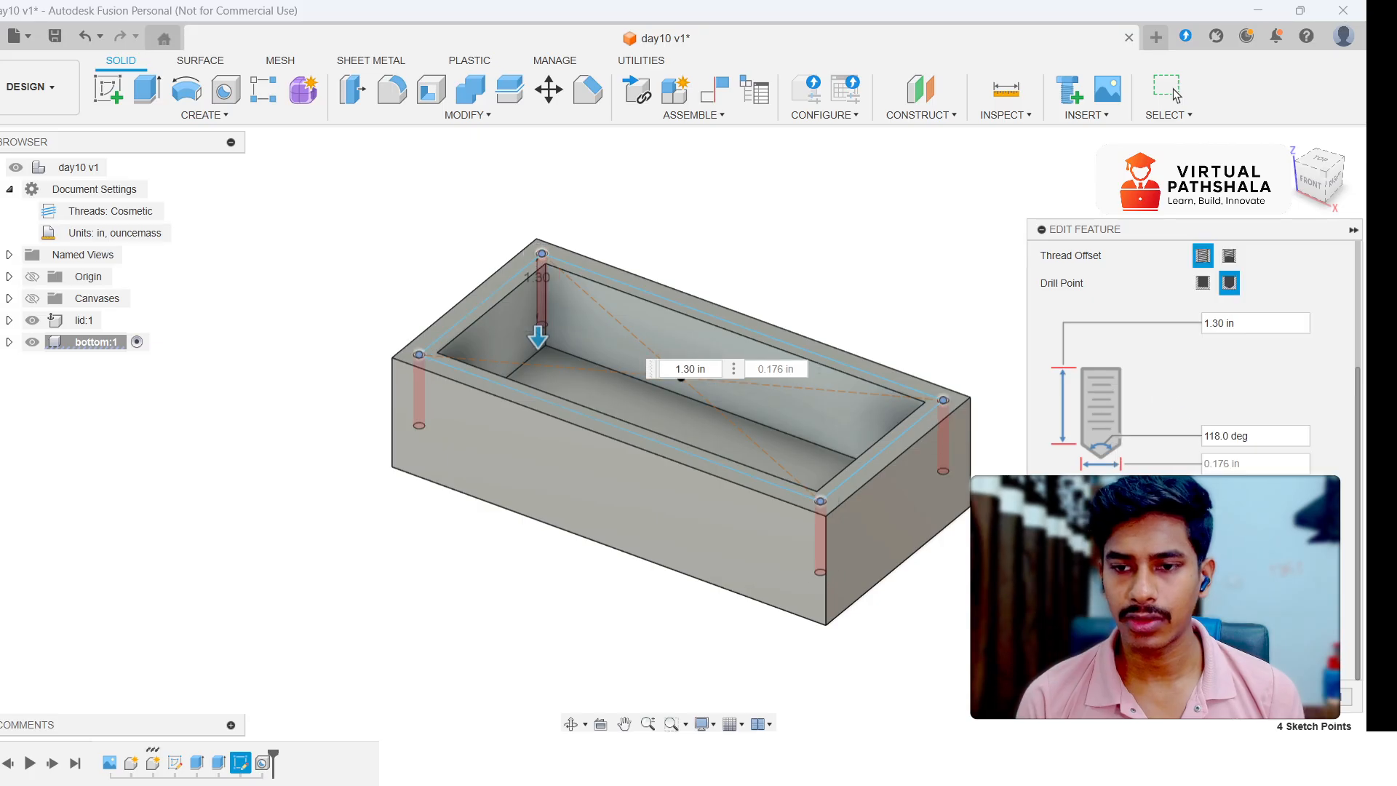
left_click(1200, 530)
left_click(1262, 372)
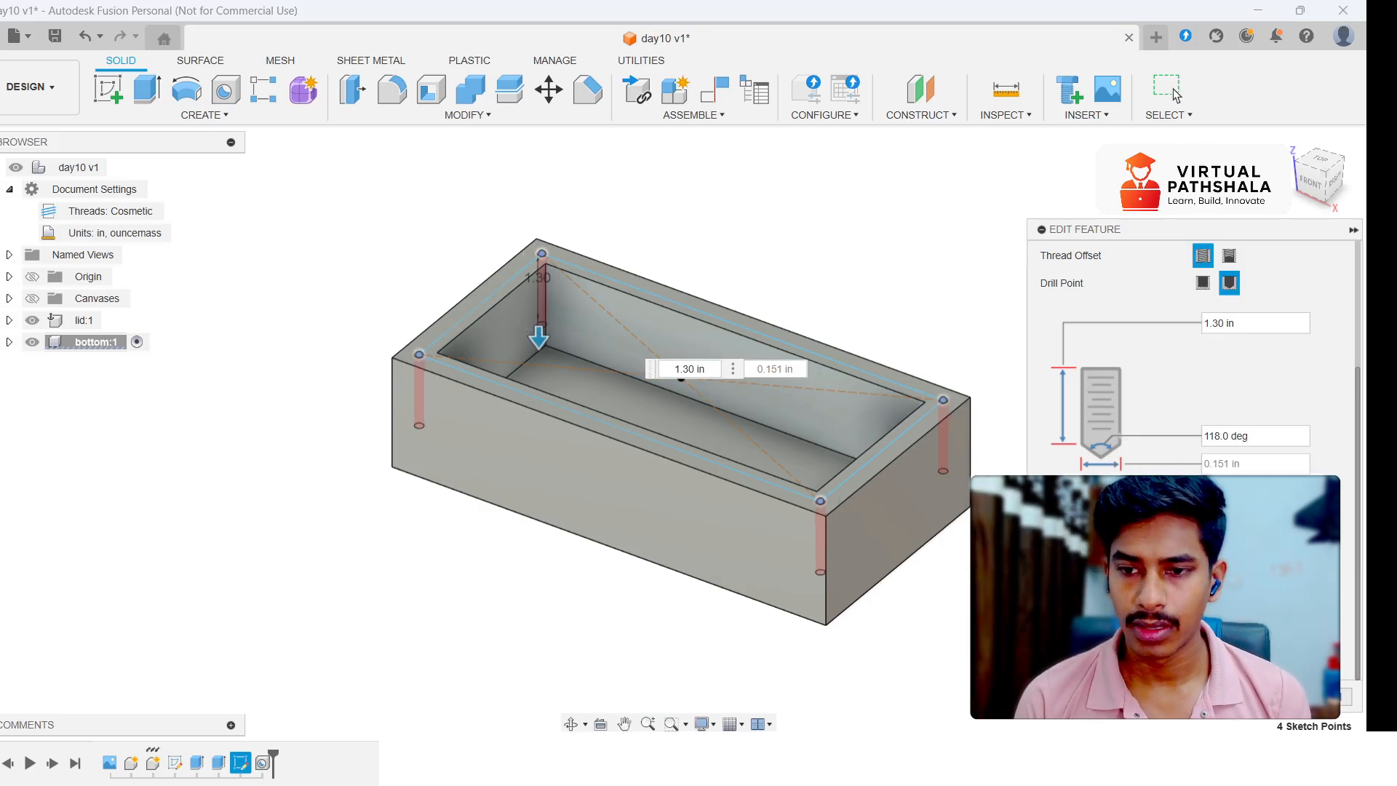
left_click(1173, 88)
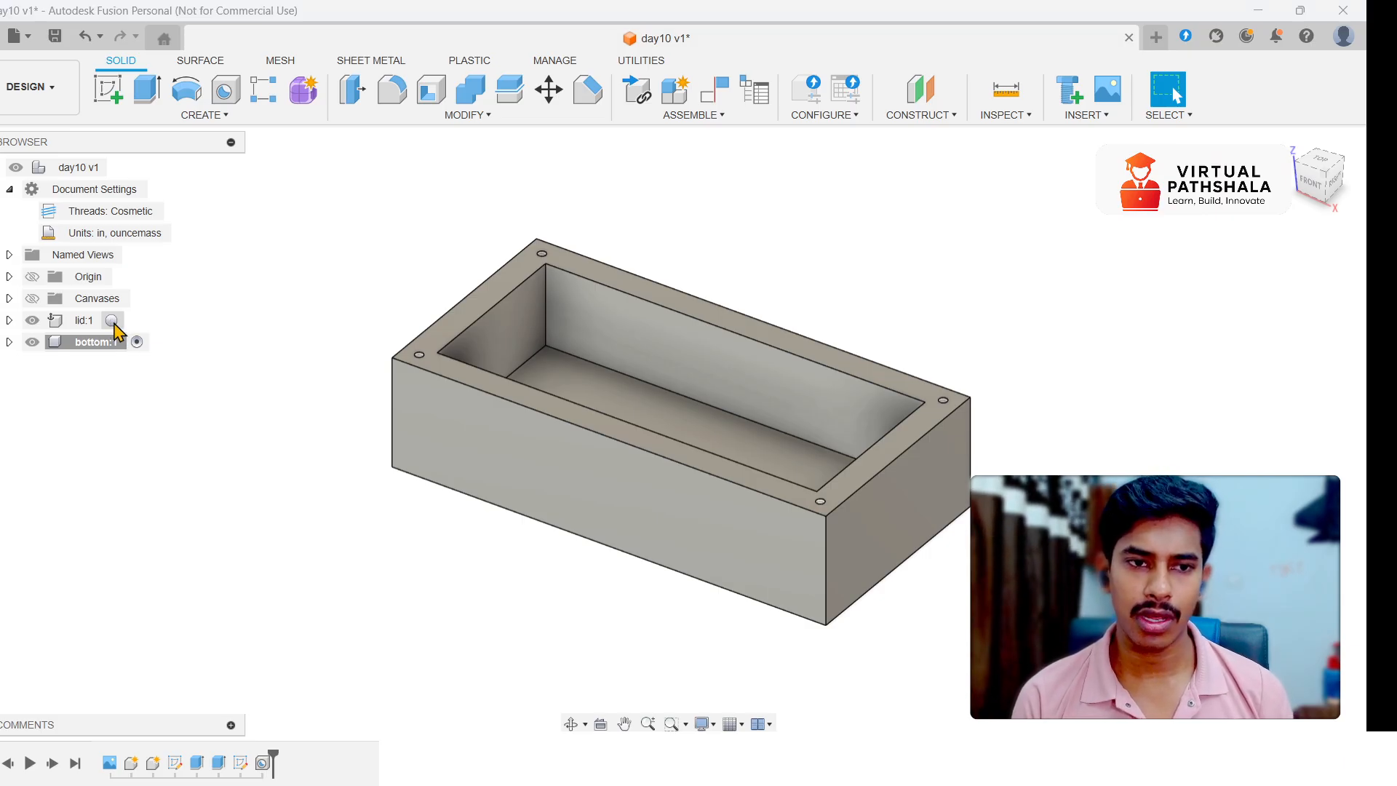
- Activate the lid component and start a new sketch on the top rim face of the box
left_click(111, 320)
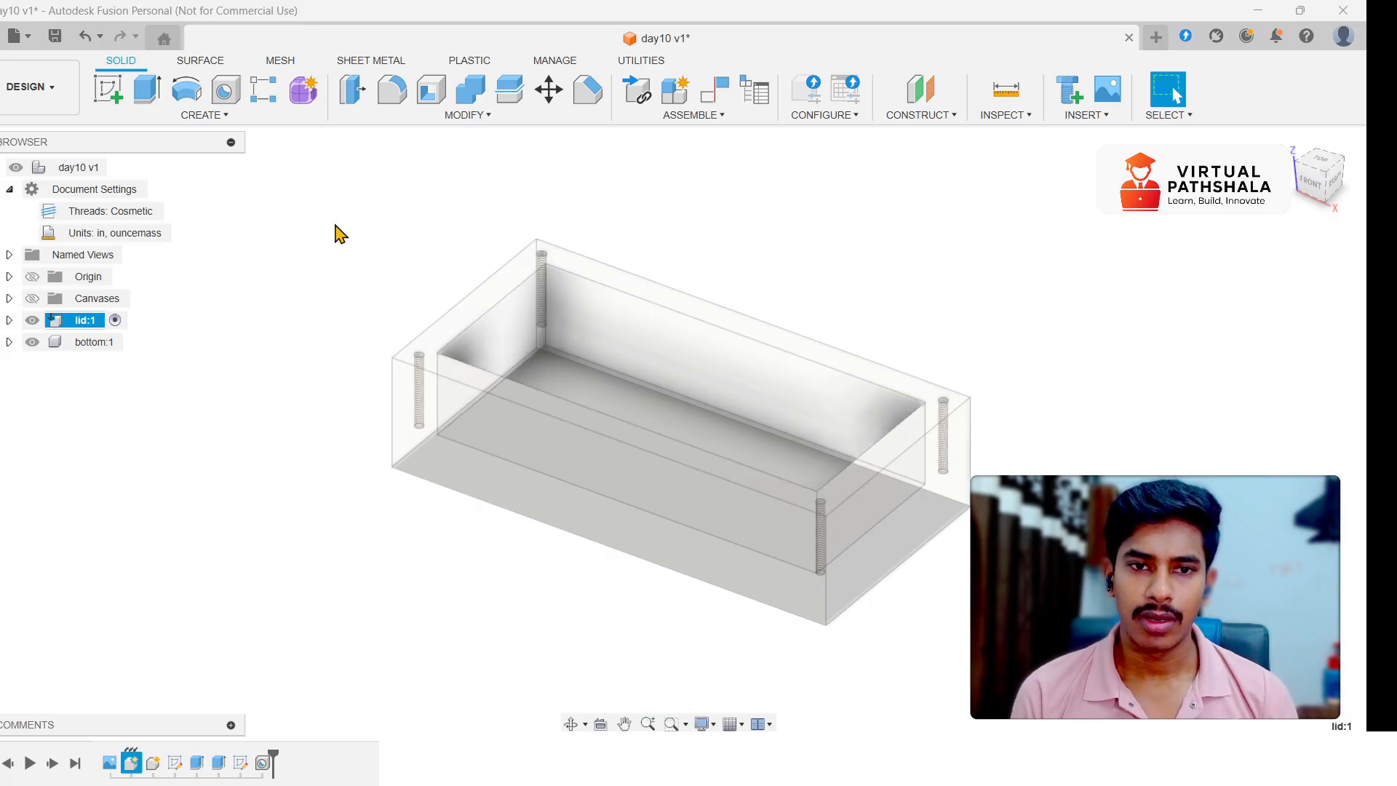
left_click(108, 89)
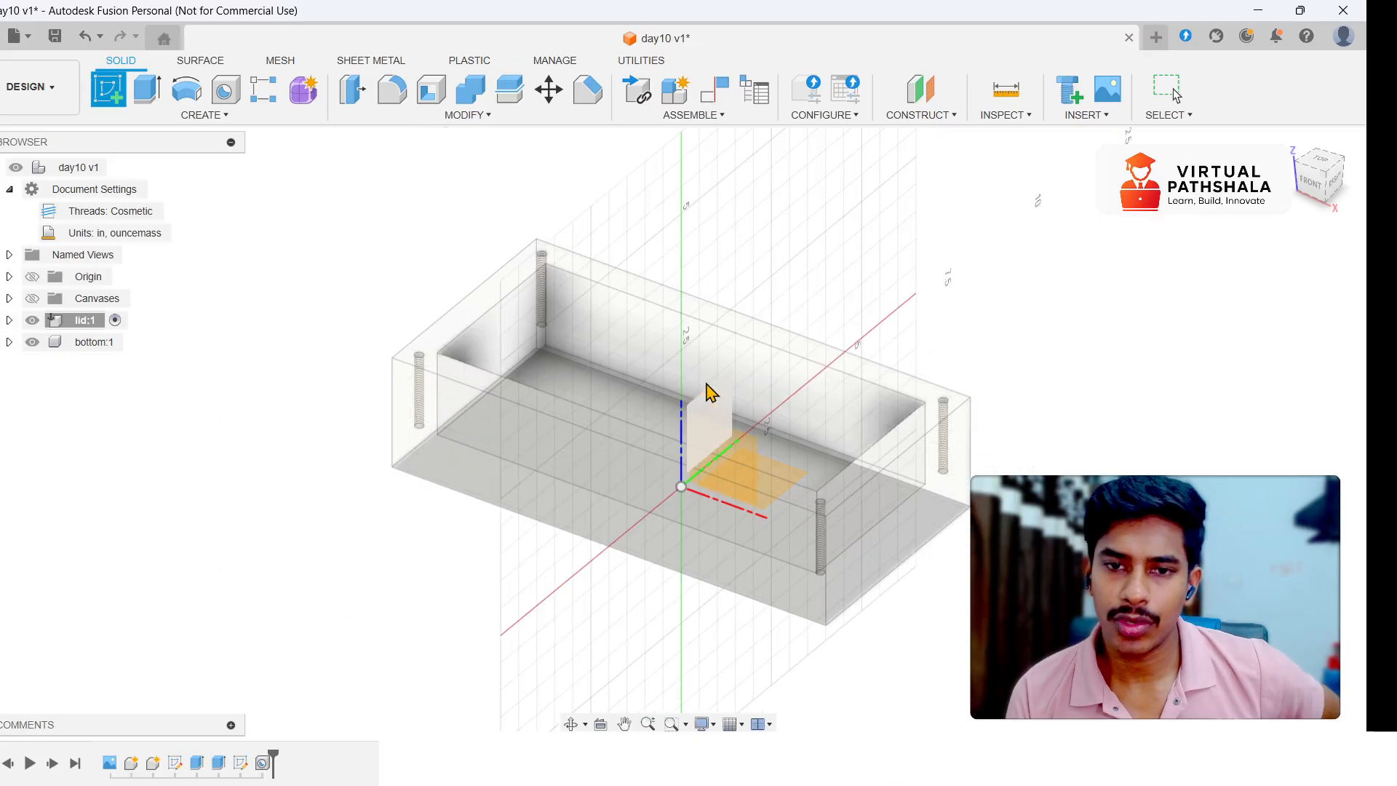
scroll(717, 436, "up", 5)
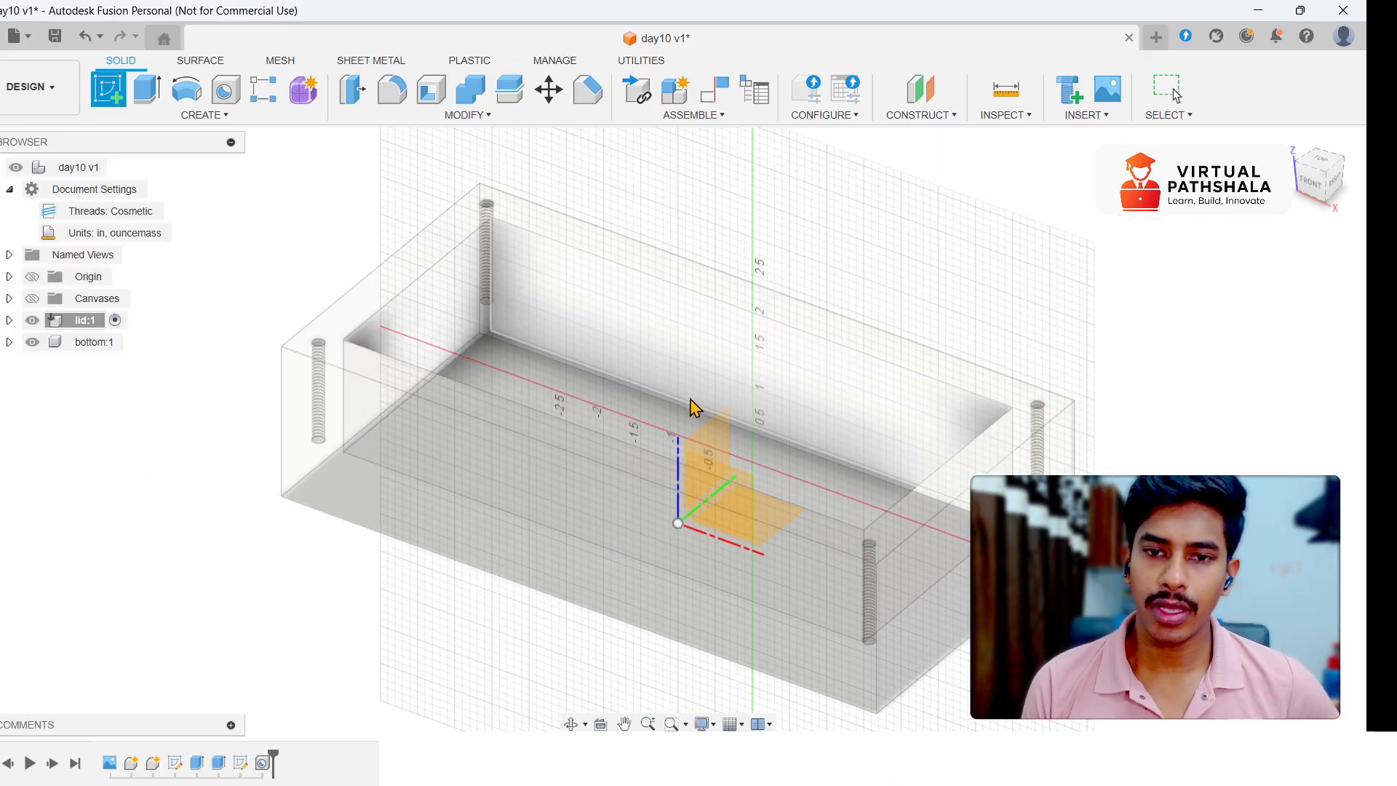
scroll(306, 310, "down", 3)
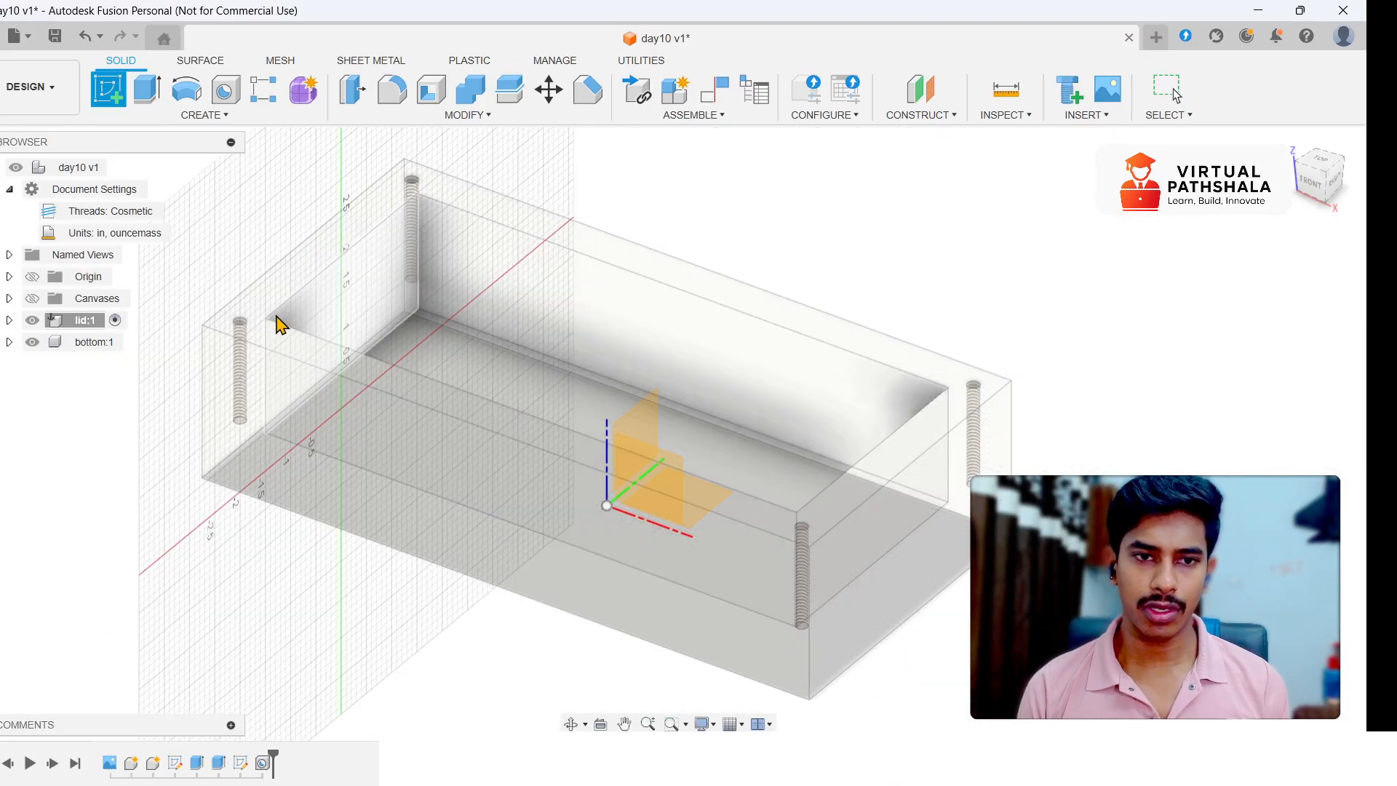
scroll(653, 518, "up", 5)
scroll(636, 499, "down", 5)
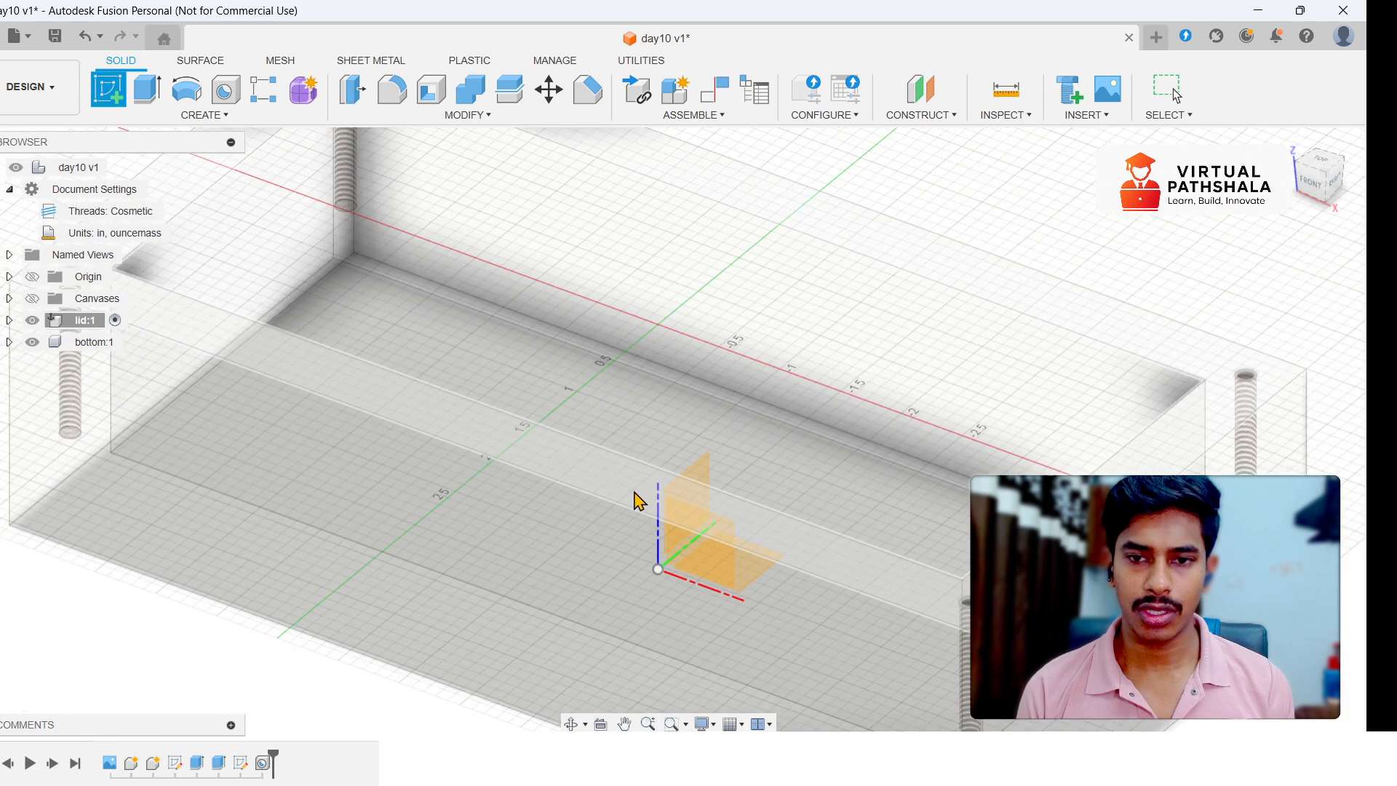
left_click(595, 486)
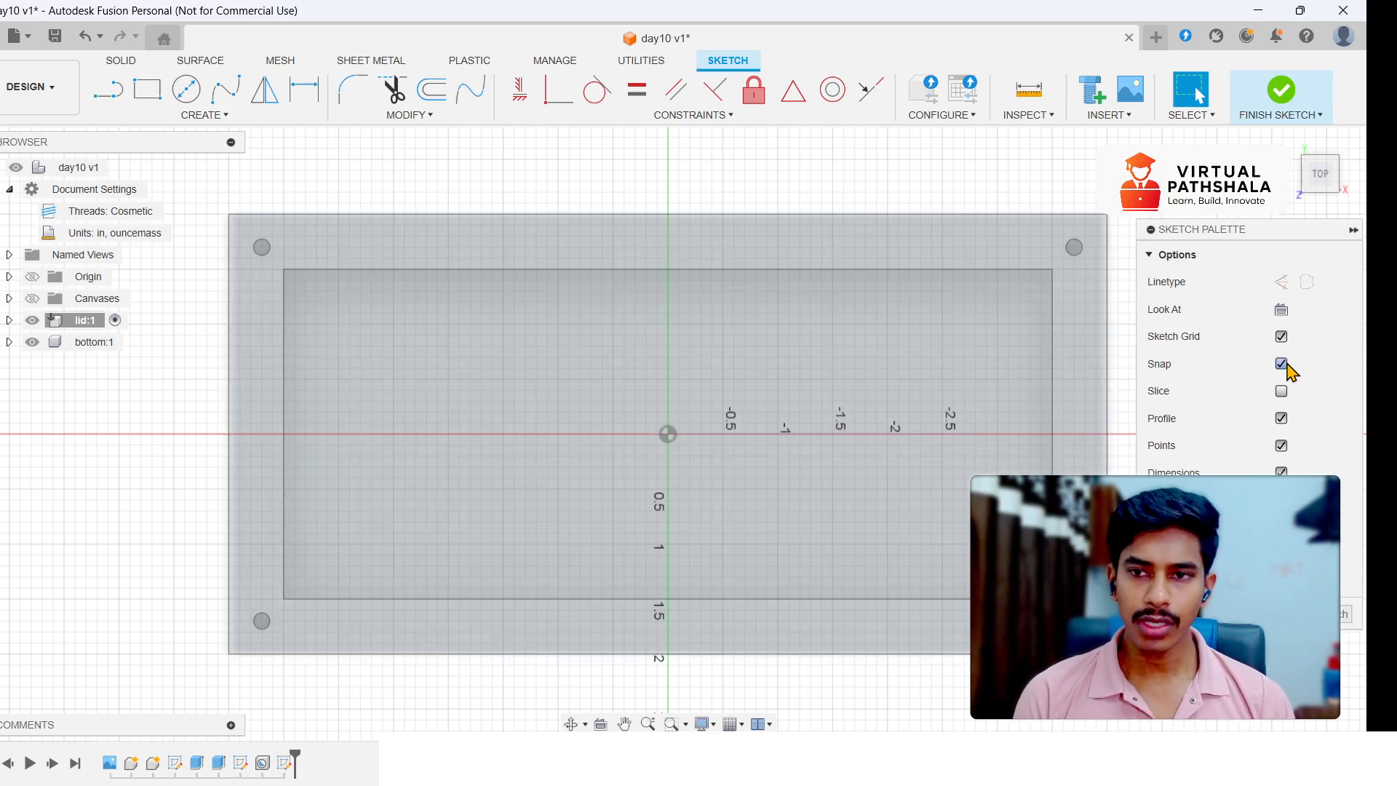
- Extrude the rim profile and the inner opening profile upward 0.4 in as a new body to form the lid
left_click_drag(1326, 176, 1090, 289)
left_click(262, 377)
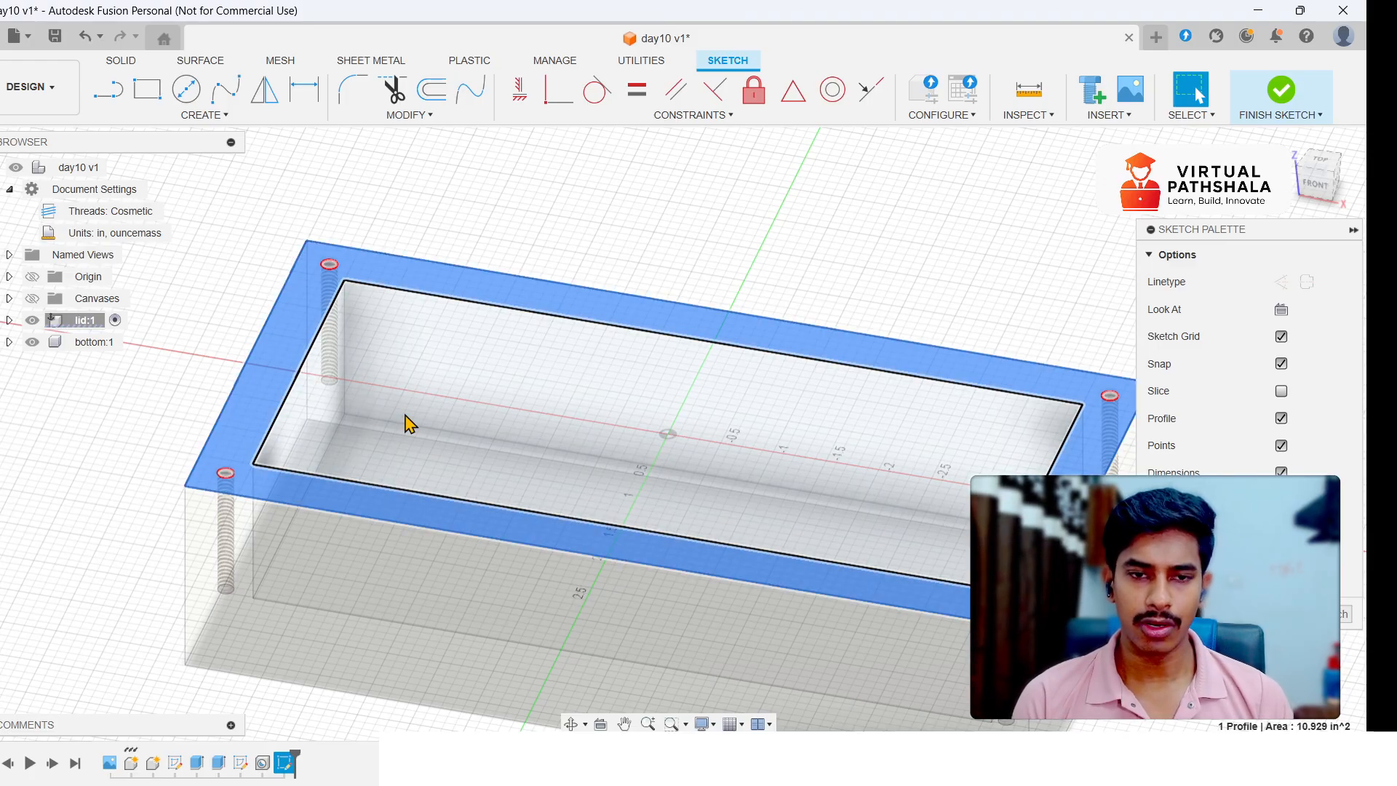
left_click(470, 477)
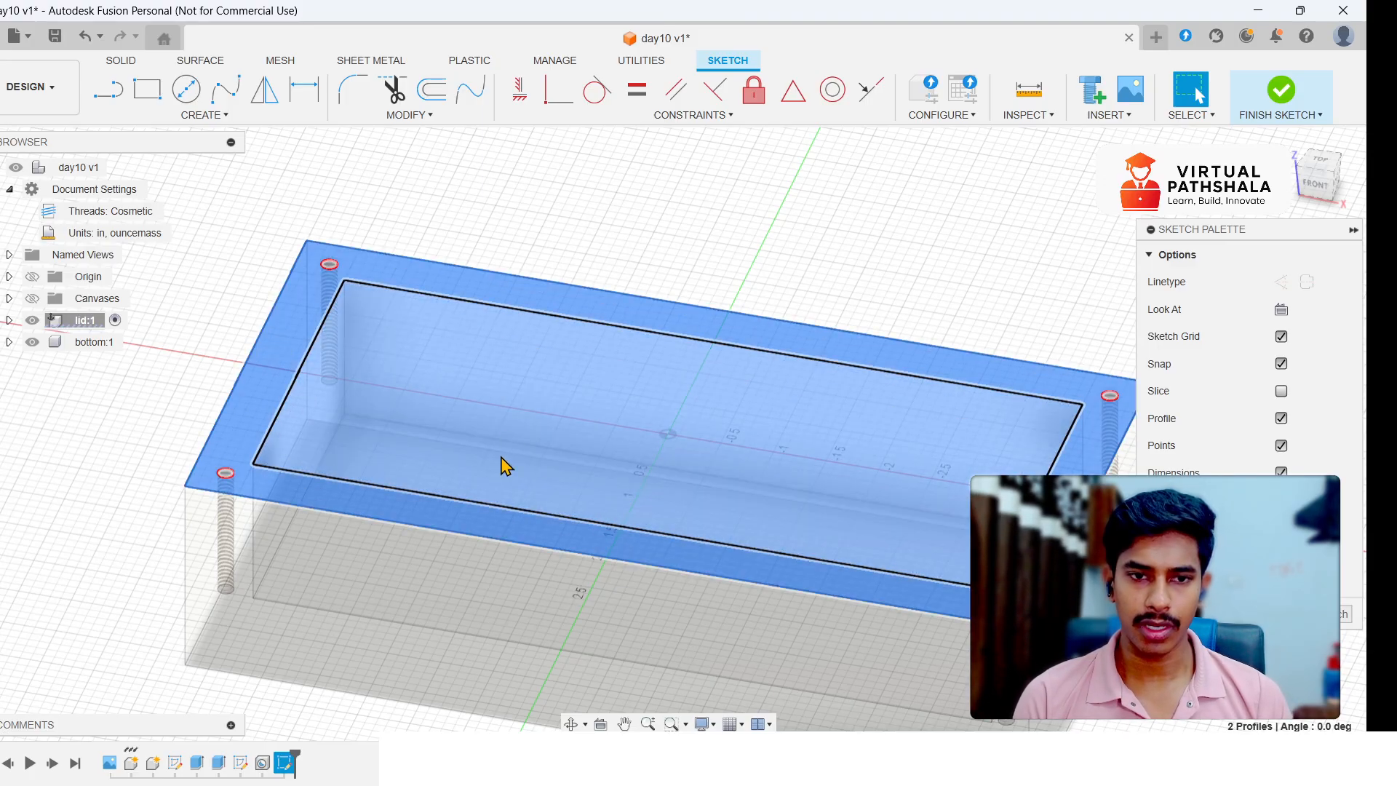
key("e")
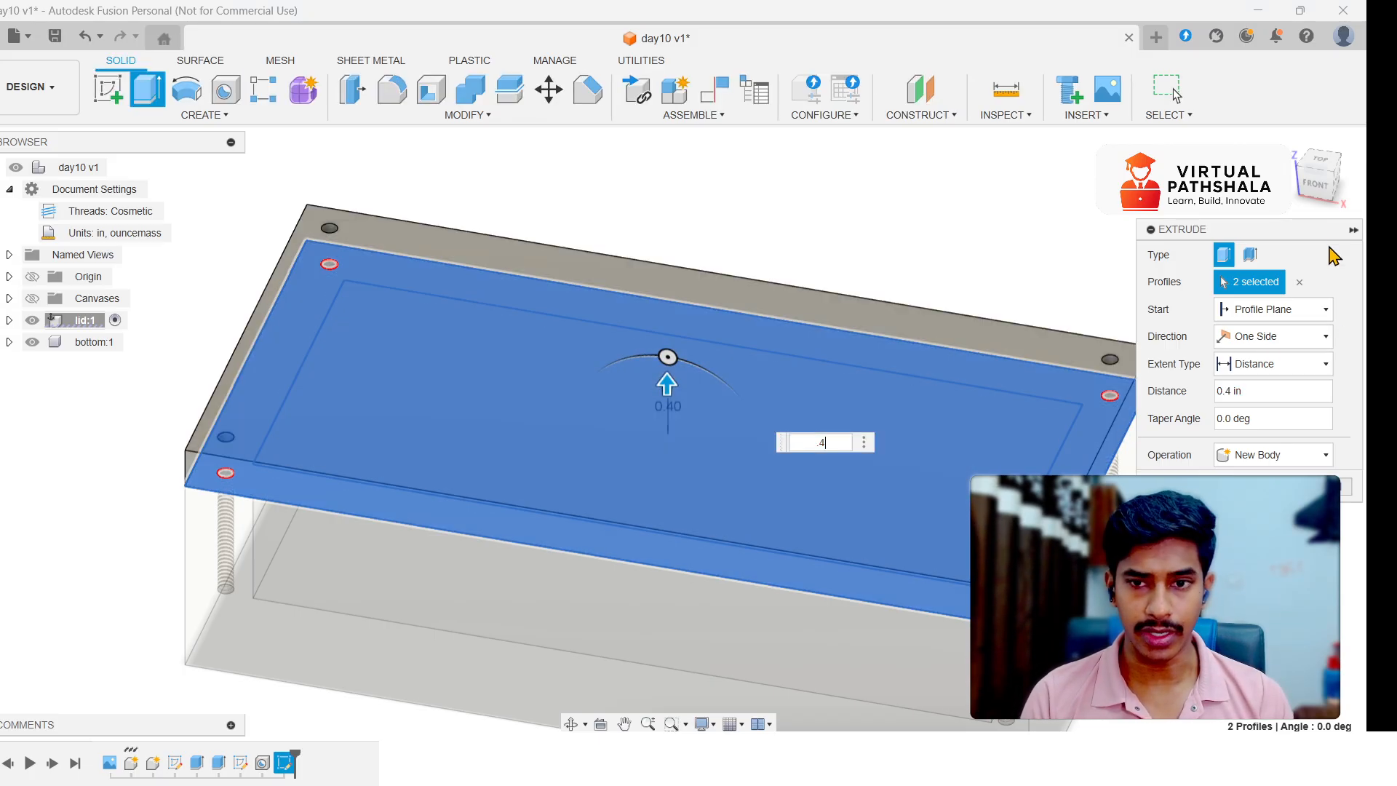
left_click(1315, 191)
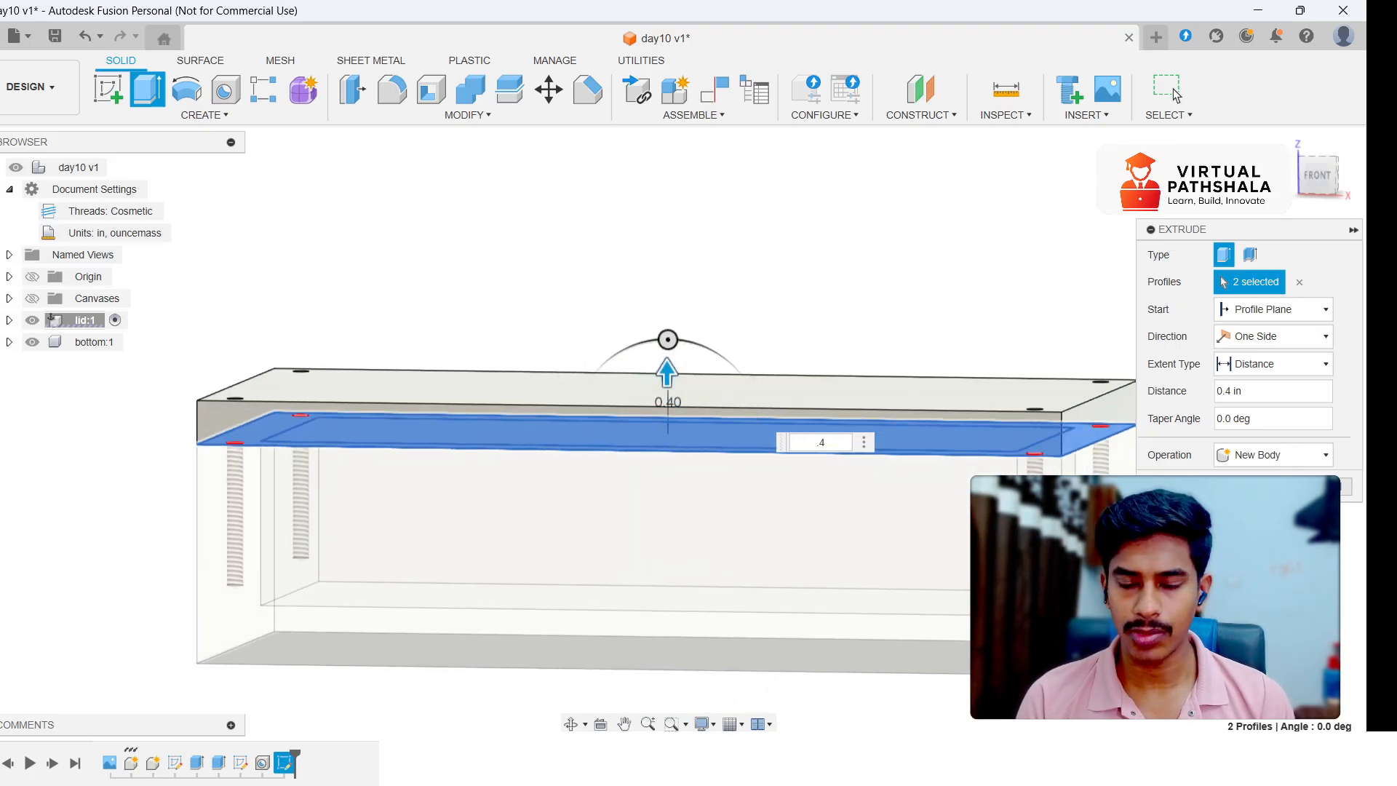
left_click(1173, 89)
left_click(1321, 178)
mouse_move(1309, 207)
left_mouse_down()
mouse_move(1248, 206)
mouse_move(1316, 179)
mouse_move(1317, 211)
left_mouse_up()
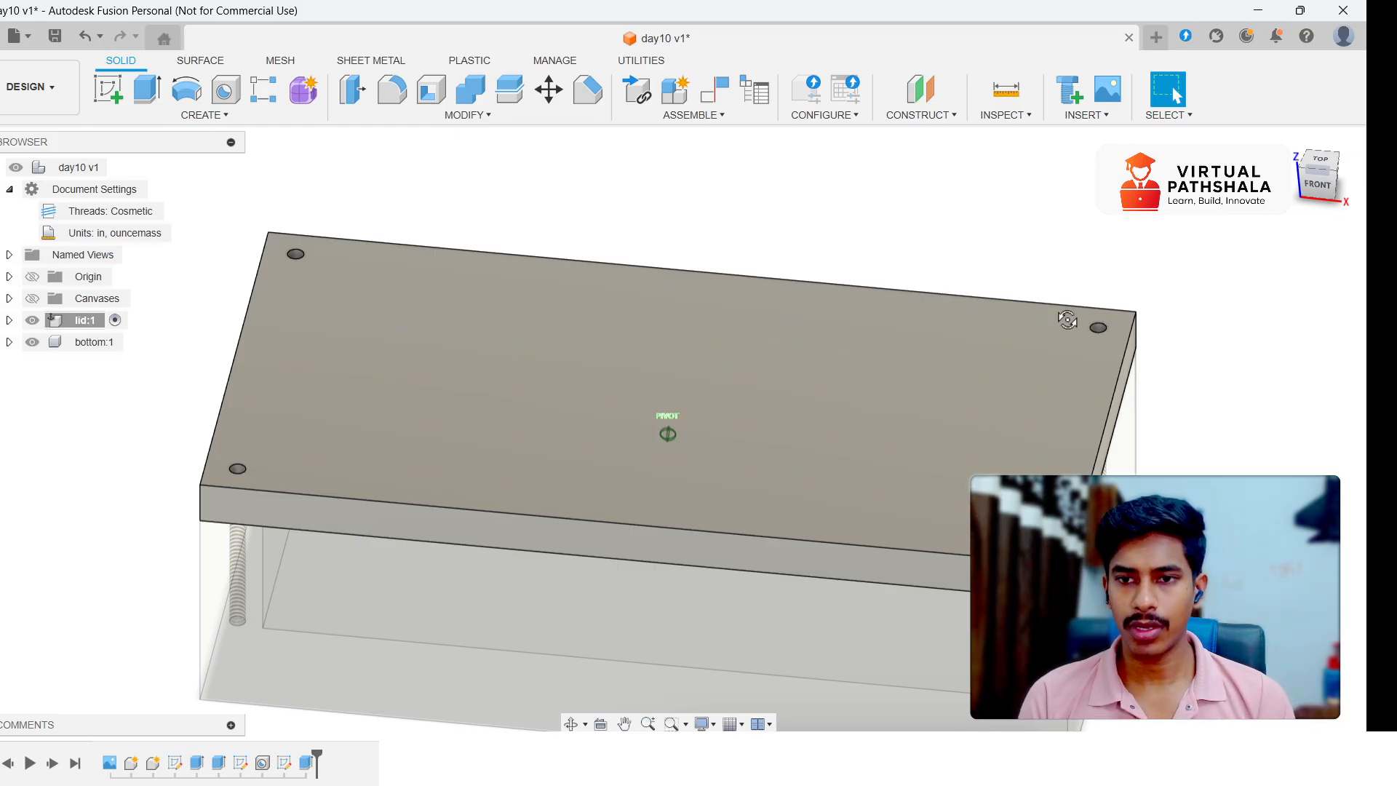
key("Escape")
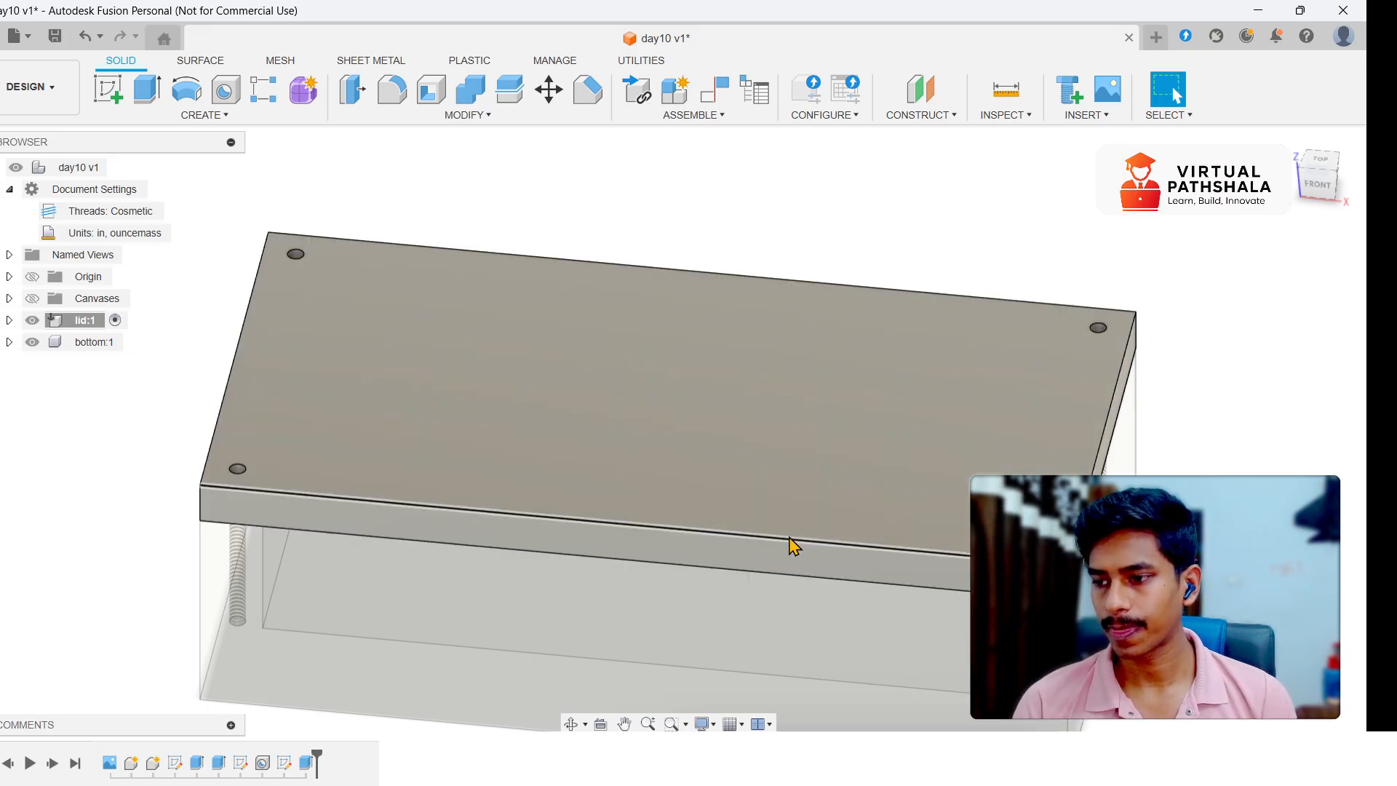
- Reopen the lid's extrude feature and add the two corner hole profiles at the box's left end to its profiles
scroll(300, 533, "up", 2)
scroll(300, 533, "down", 3)
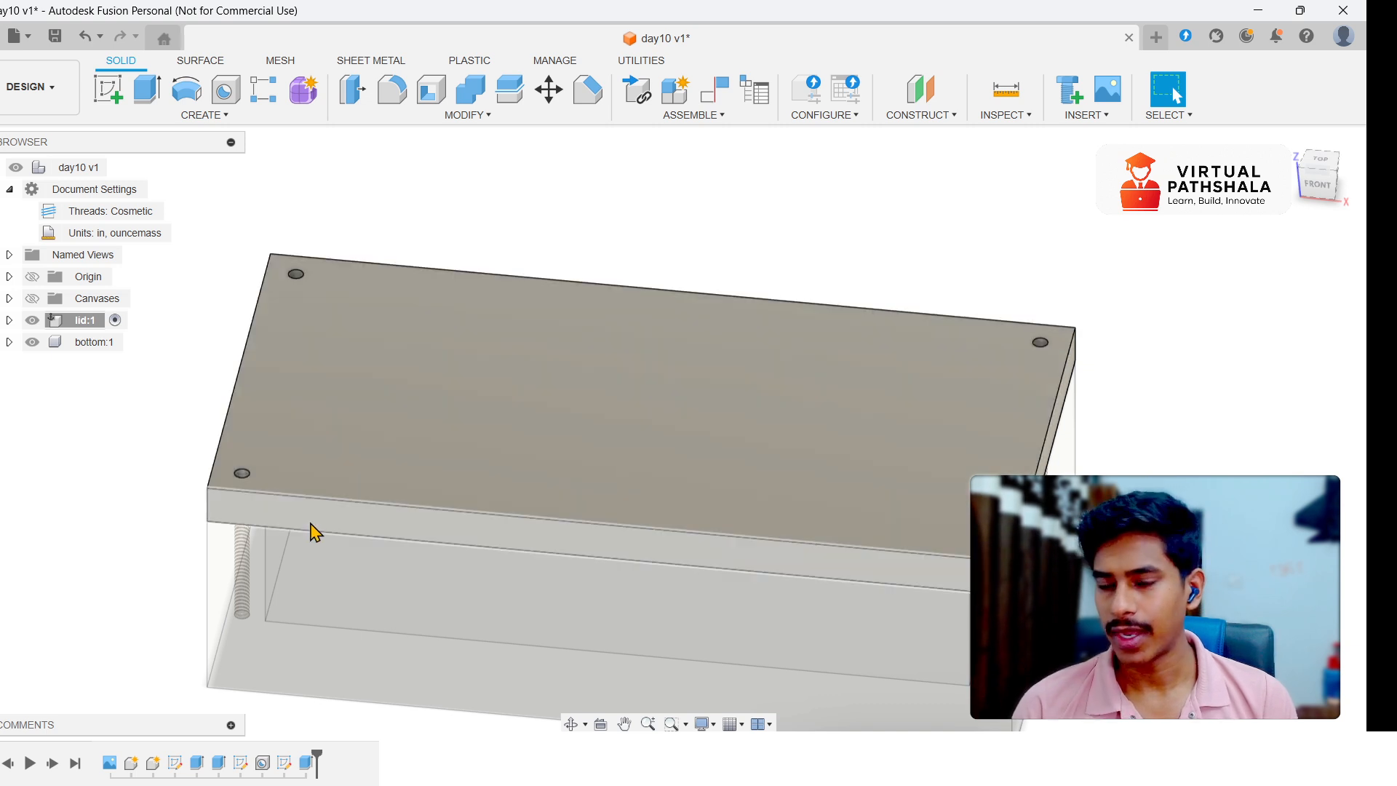
left_click(305, 764)
right_click(306, 764)
left_click(345, 573)
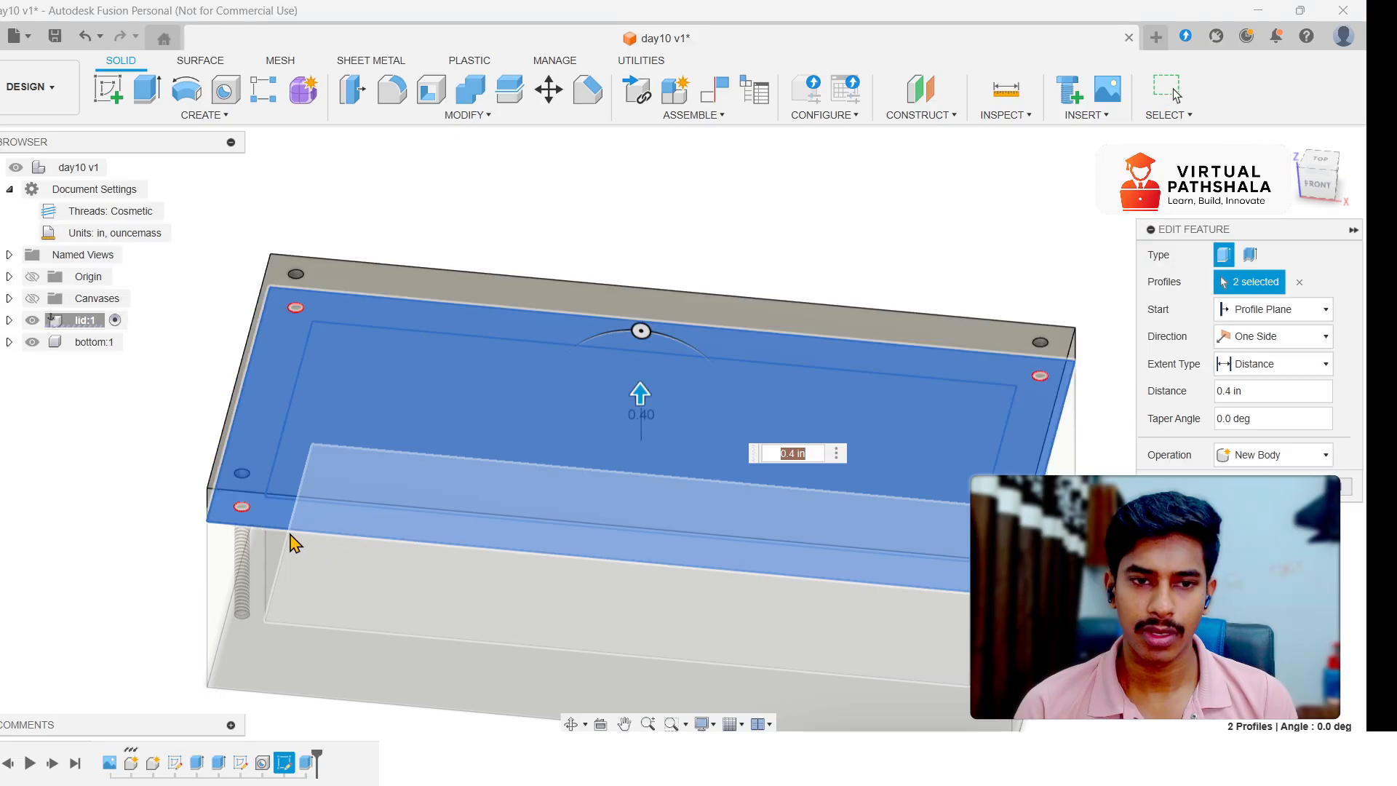
scroll(242, 522, "up", 3)
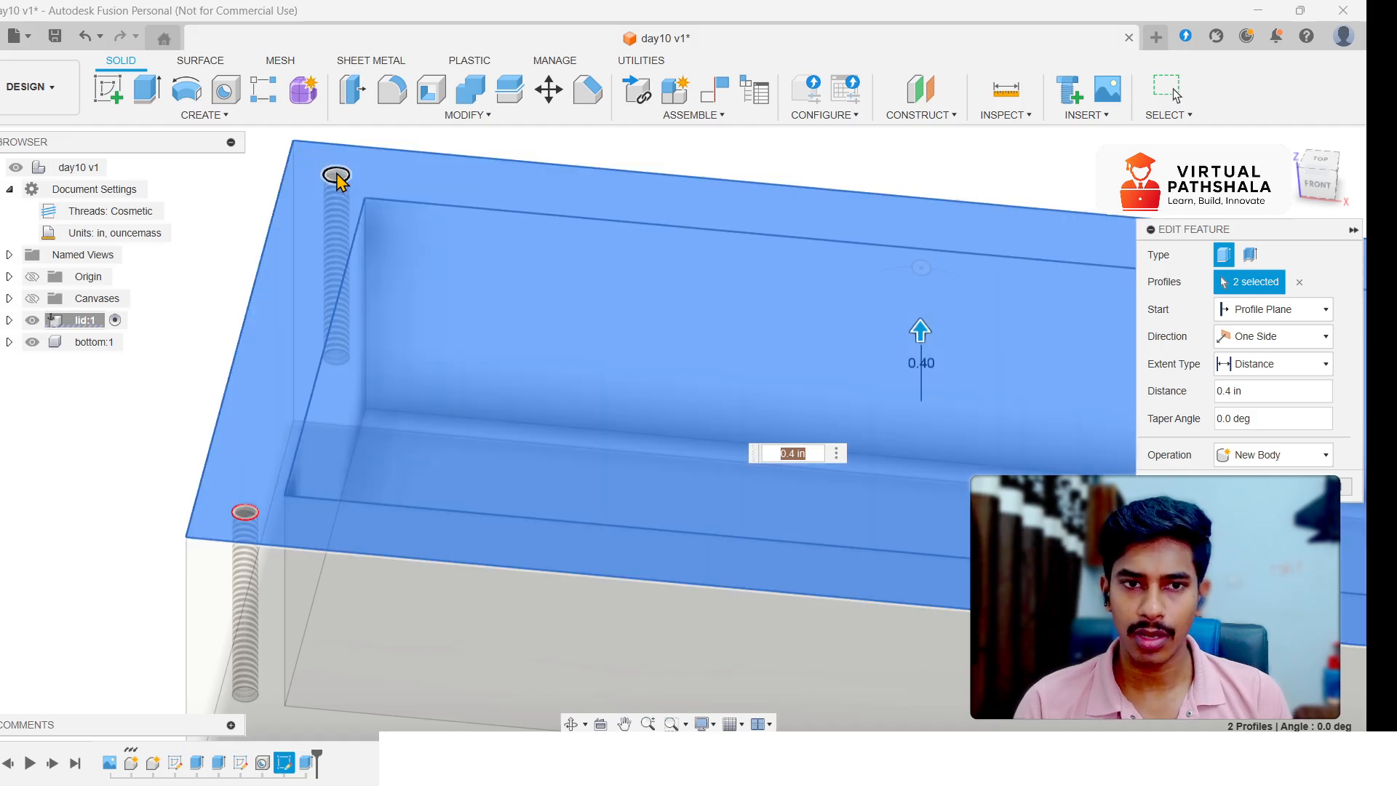
left_click(336, 175)
left_click(245, 513)
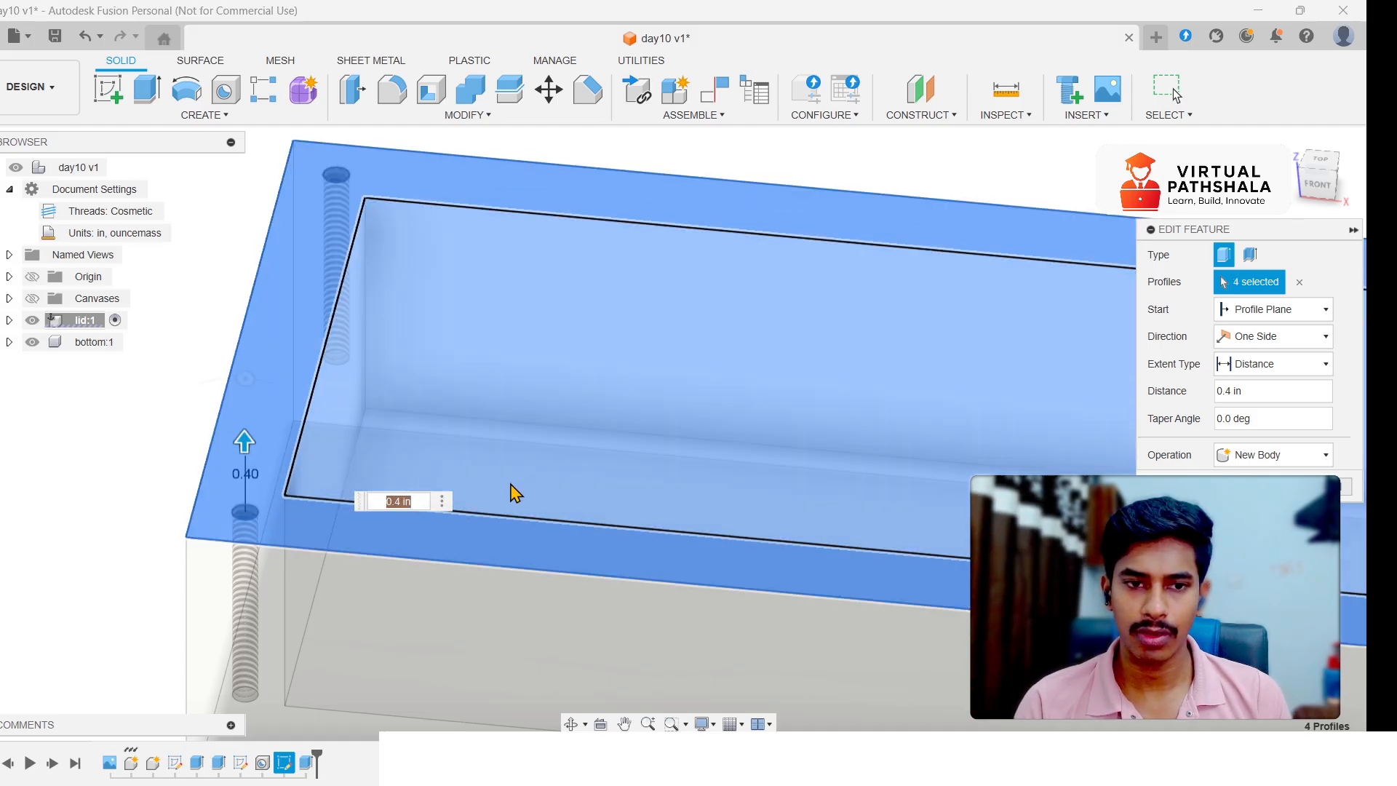
scroll(721, 433, "down", 6)
scroll(1248, 593, "up", 2)
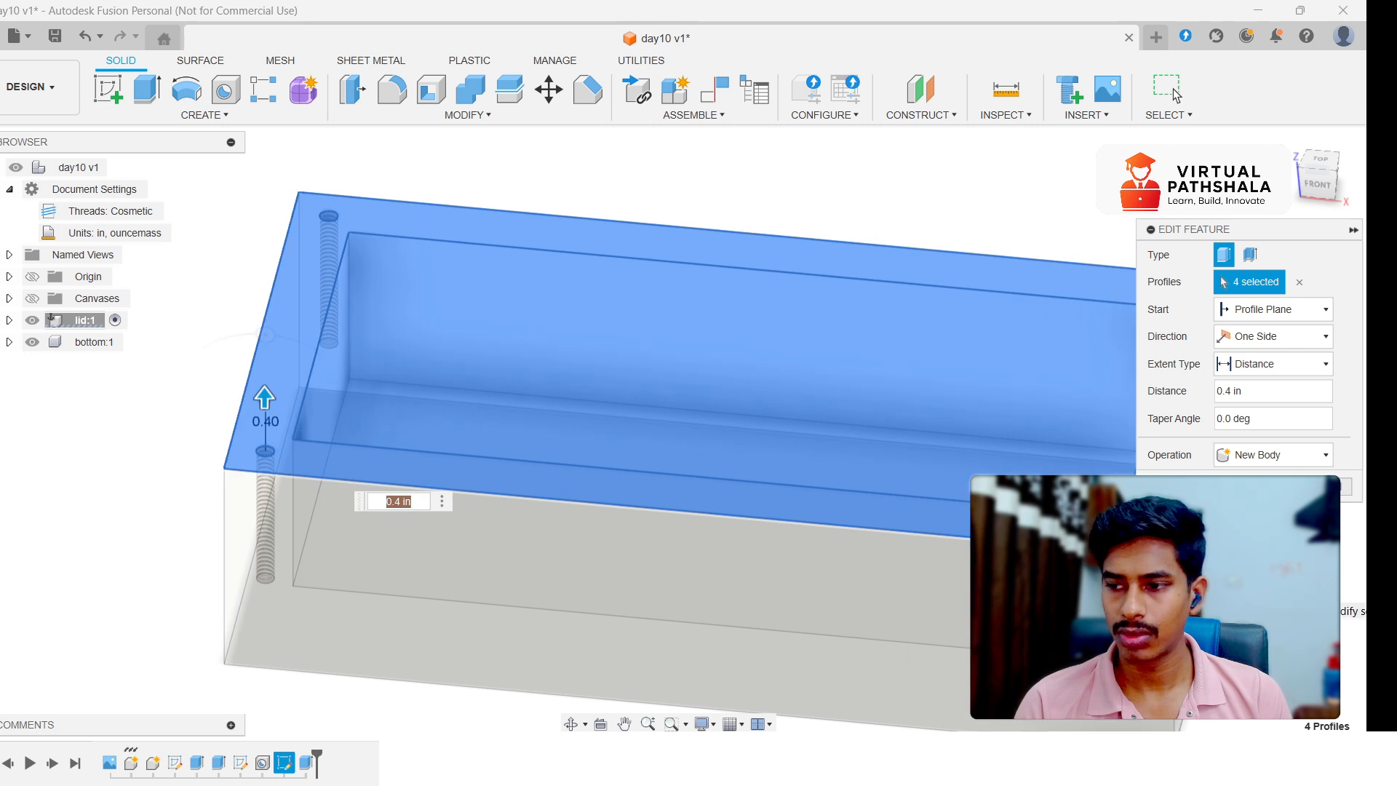
- Add the two corner hole profiles at the box's right end to the lid's extrude and apply the edit
scroll(905, 534, "up", 5)
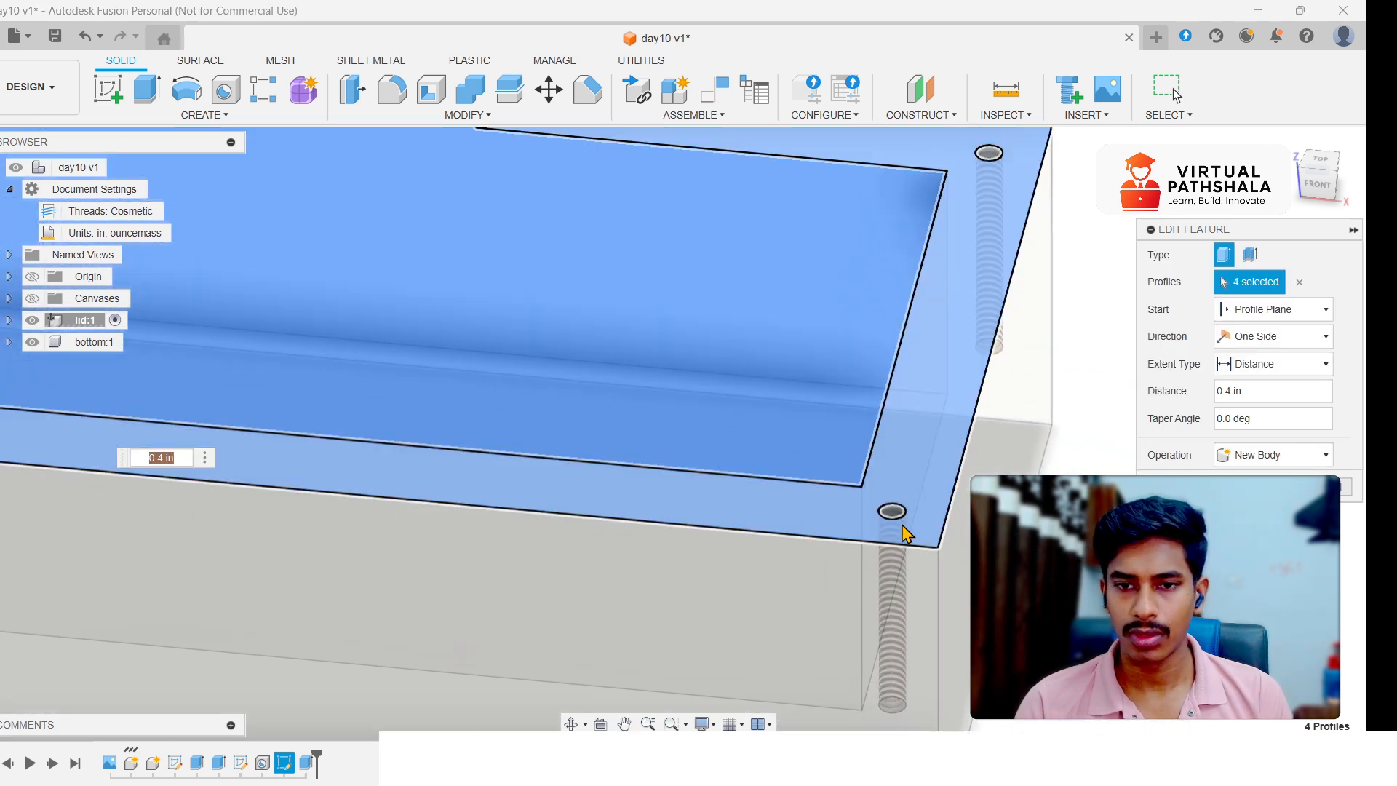
left_click(892, 511)
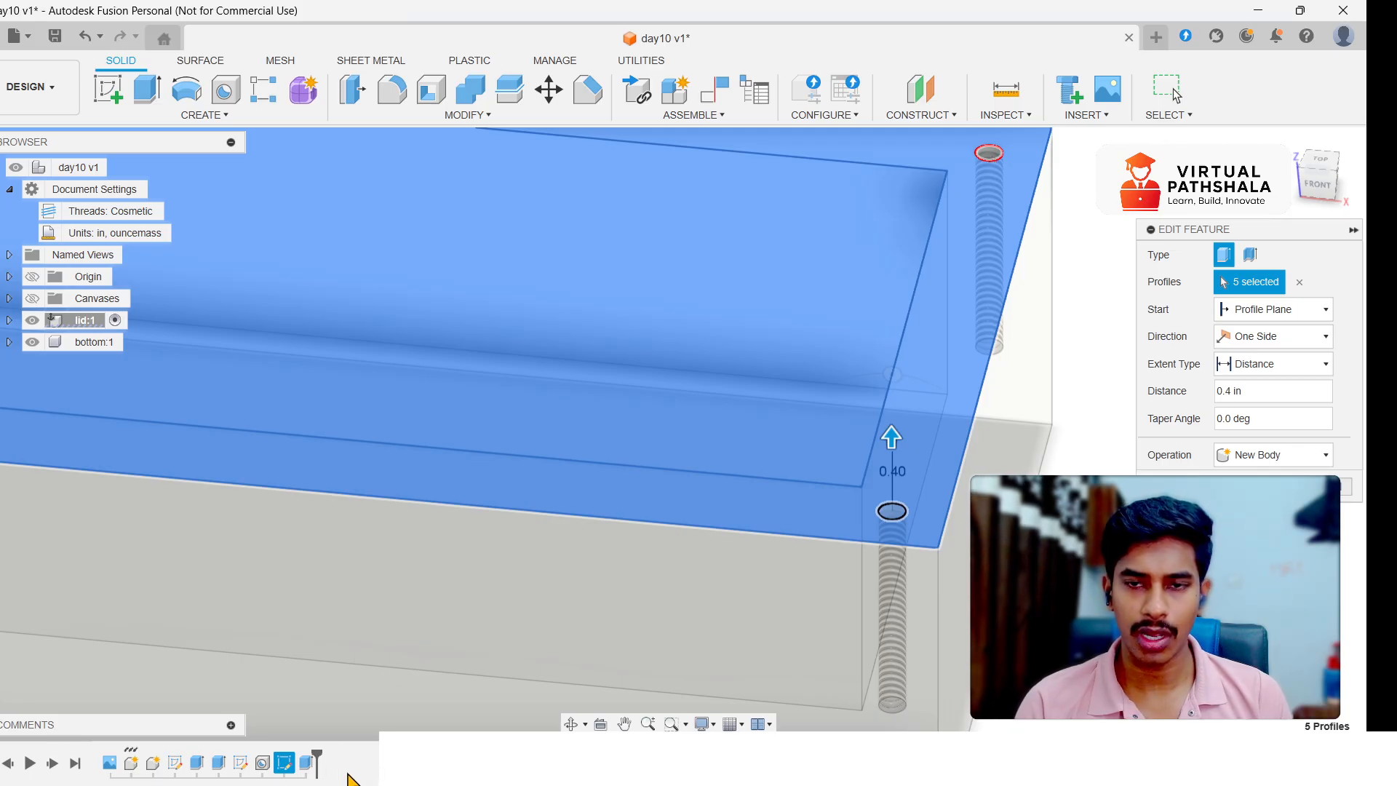
scroll(946, 313, "down", 5)
left_click(932, 287)
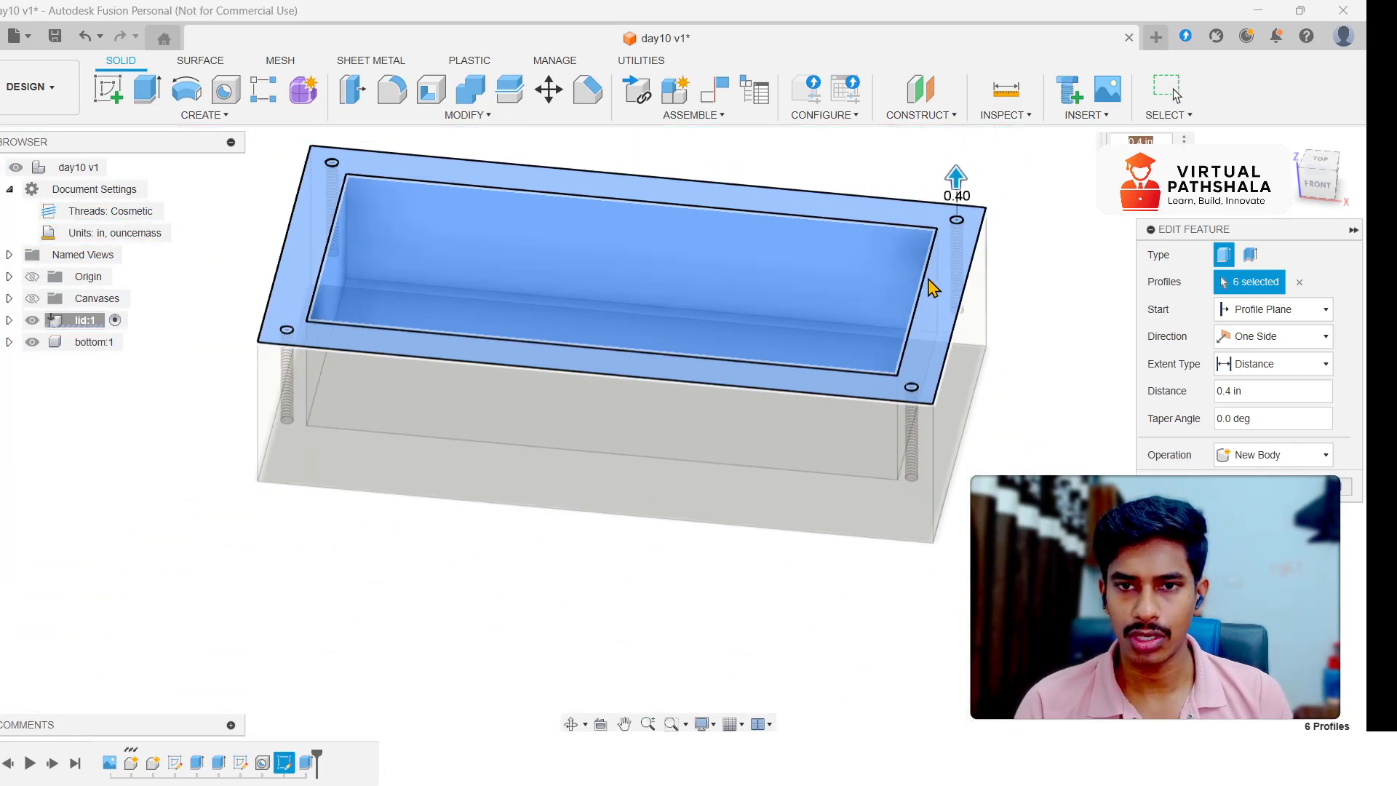
scroll(284, 342, "up", 3)
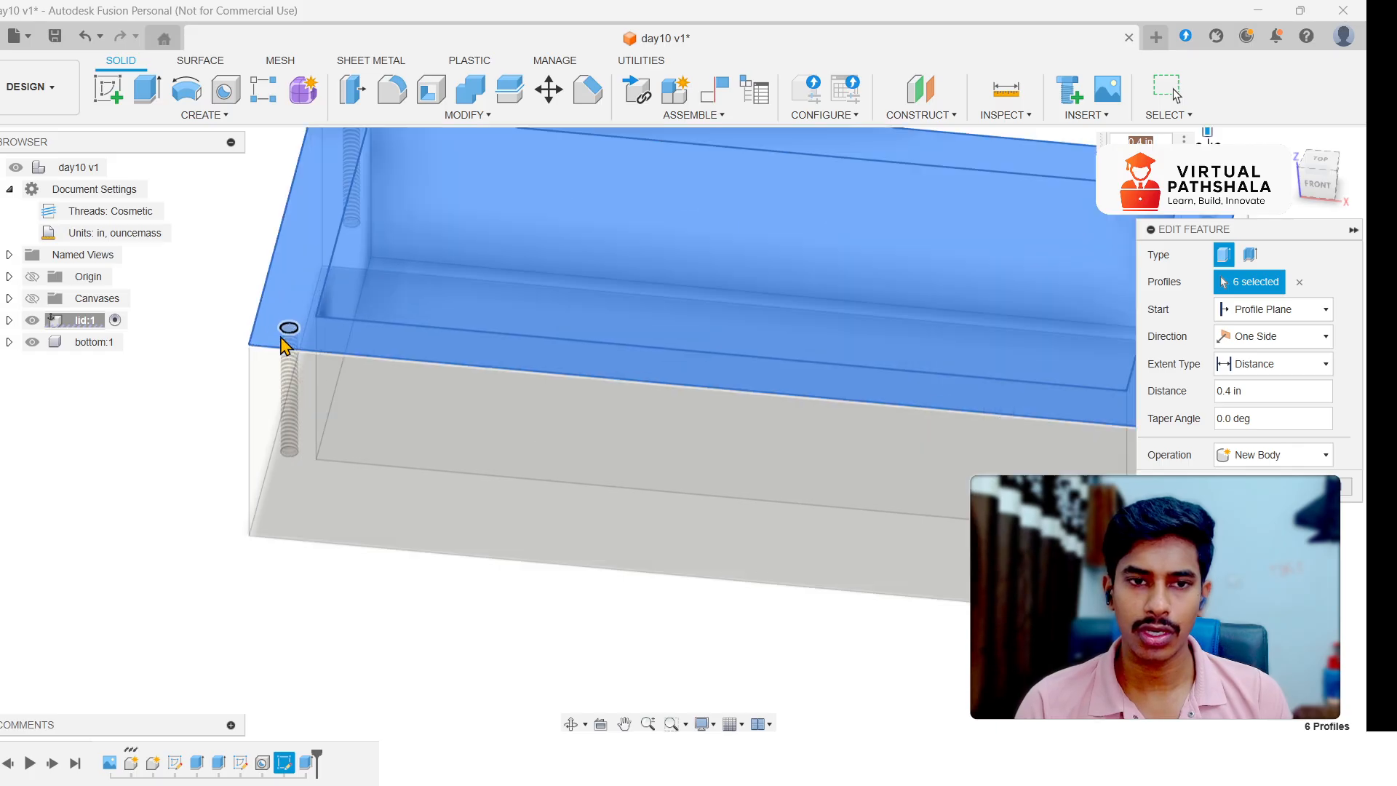
scroll(284, 346, "up", 3)
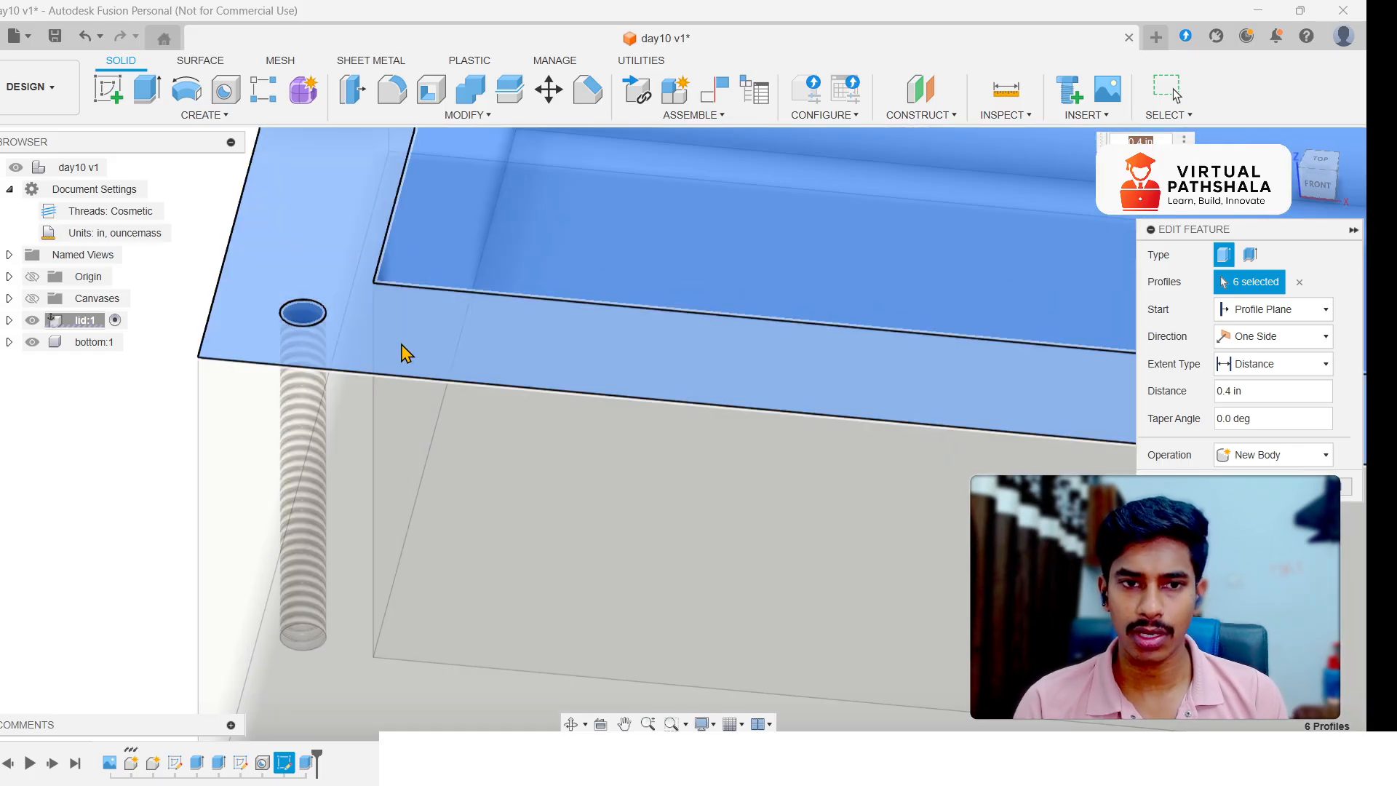
scroll(513, 325, "down", 6)
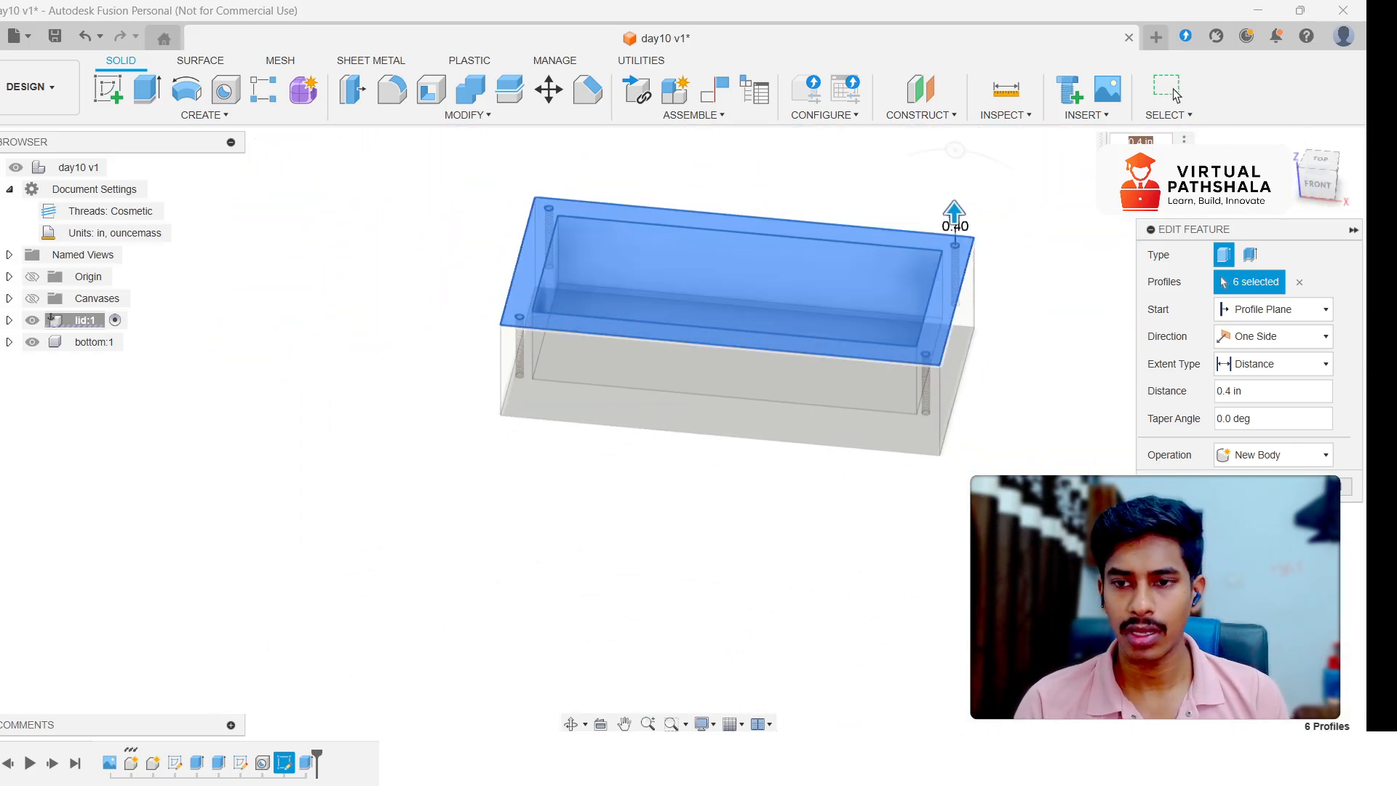
key("Return")
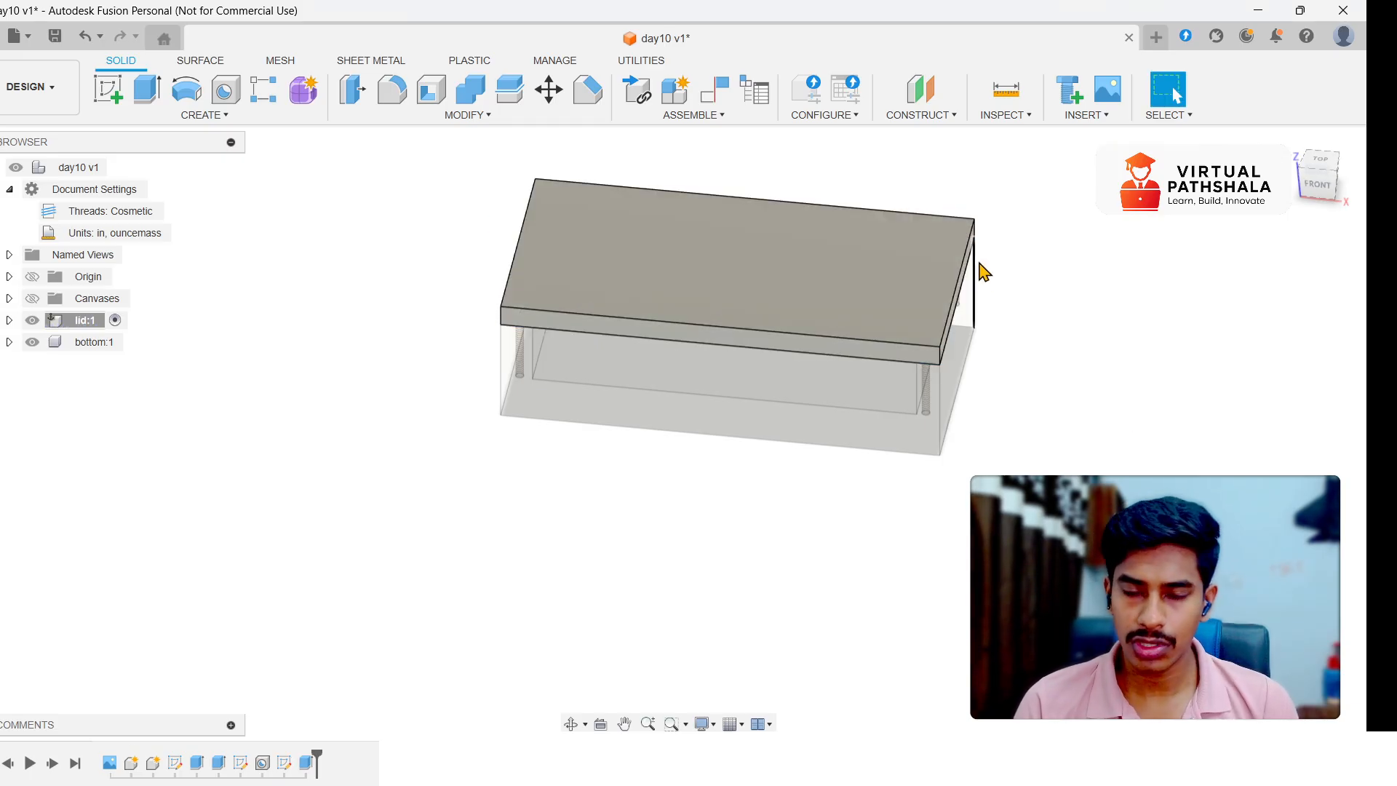
scroll(953, 309, "up", 3)
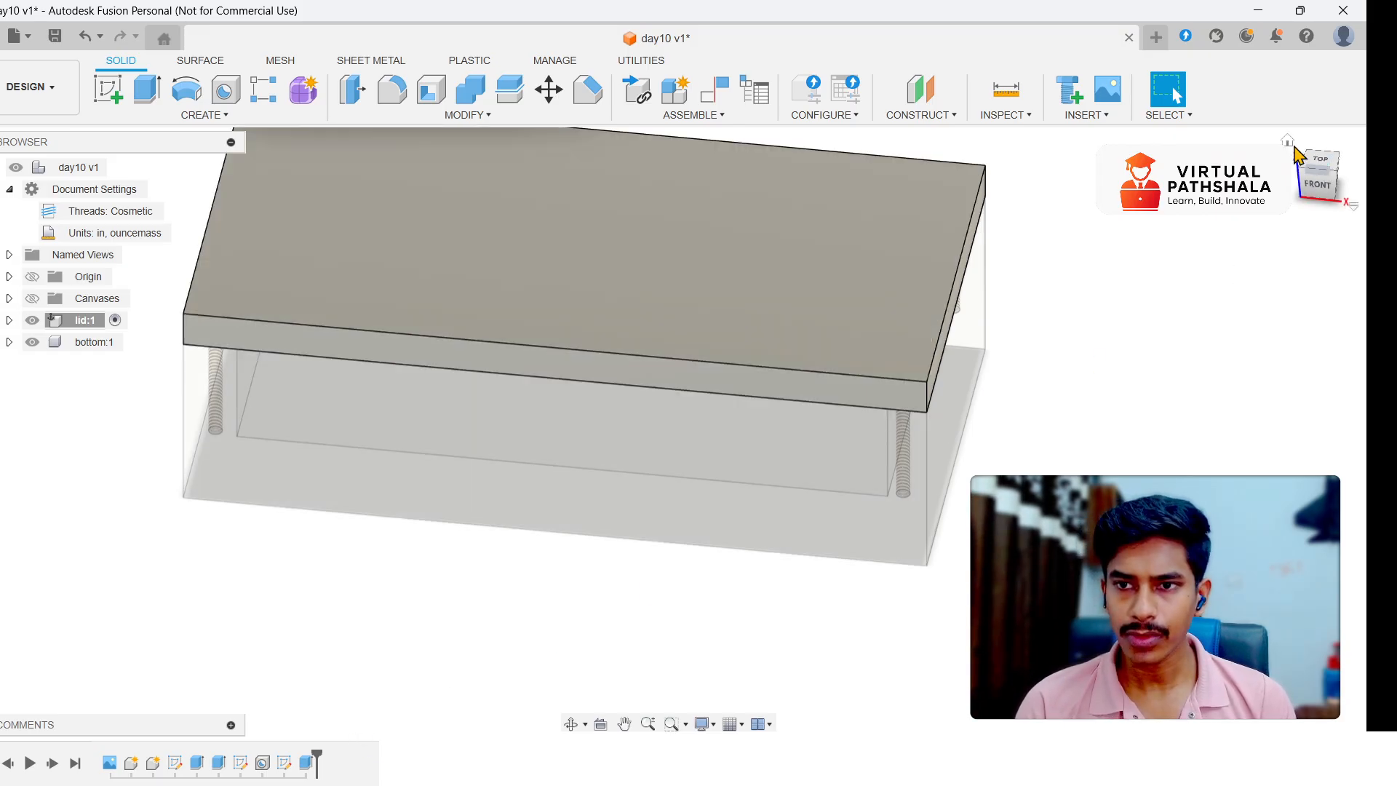
left_click(1288, 141)
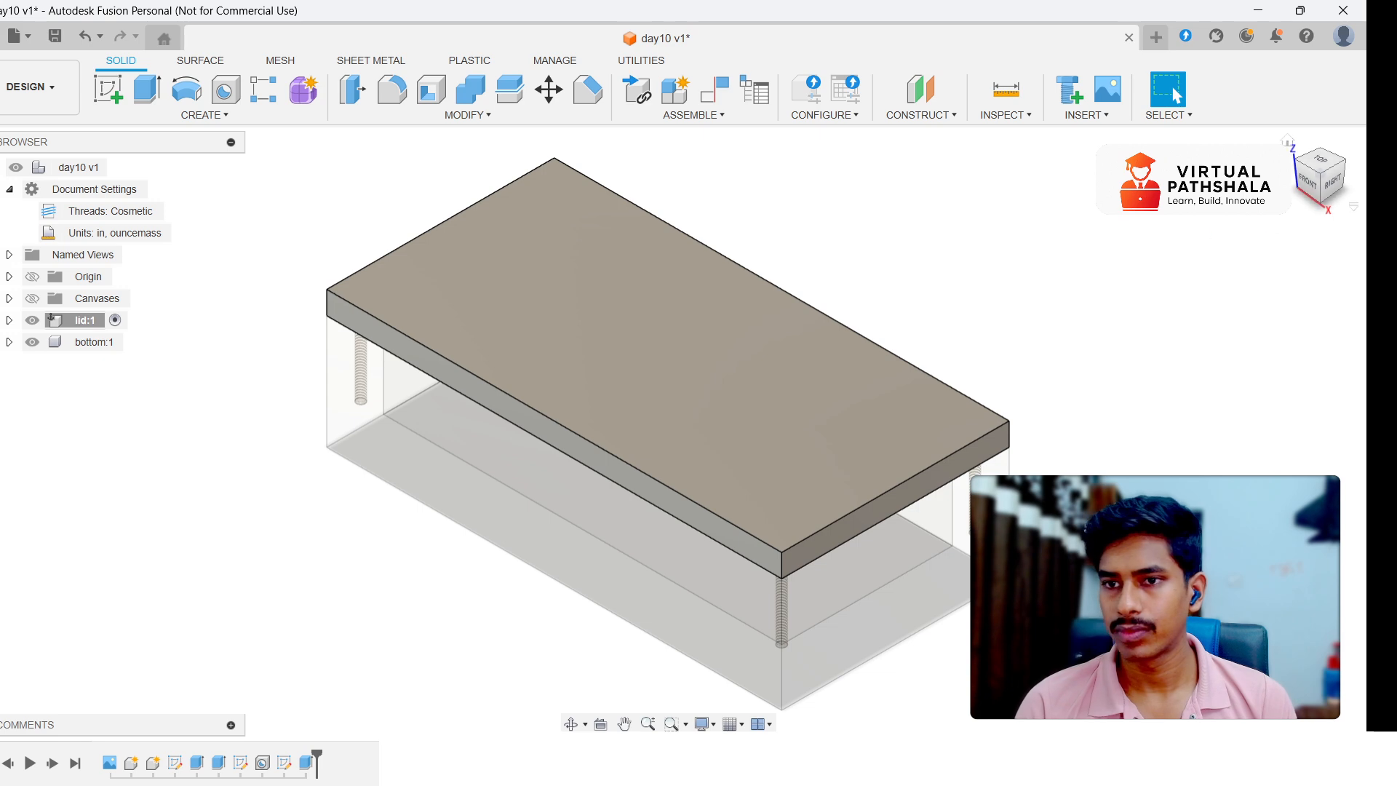
mouse_move(1316, 179)
left_mouse_down()
mouse_move(1307, 169)
mouse_move(1350, 166)
mouse_move(1350, 140)
mouse_move(1291, 134)
mouse_move(1259, 189)
mouse_move(1208, 364)
mouse_move(1183, 301)
left_mouse_up()
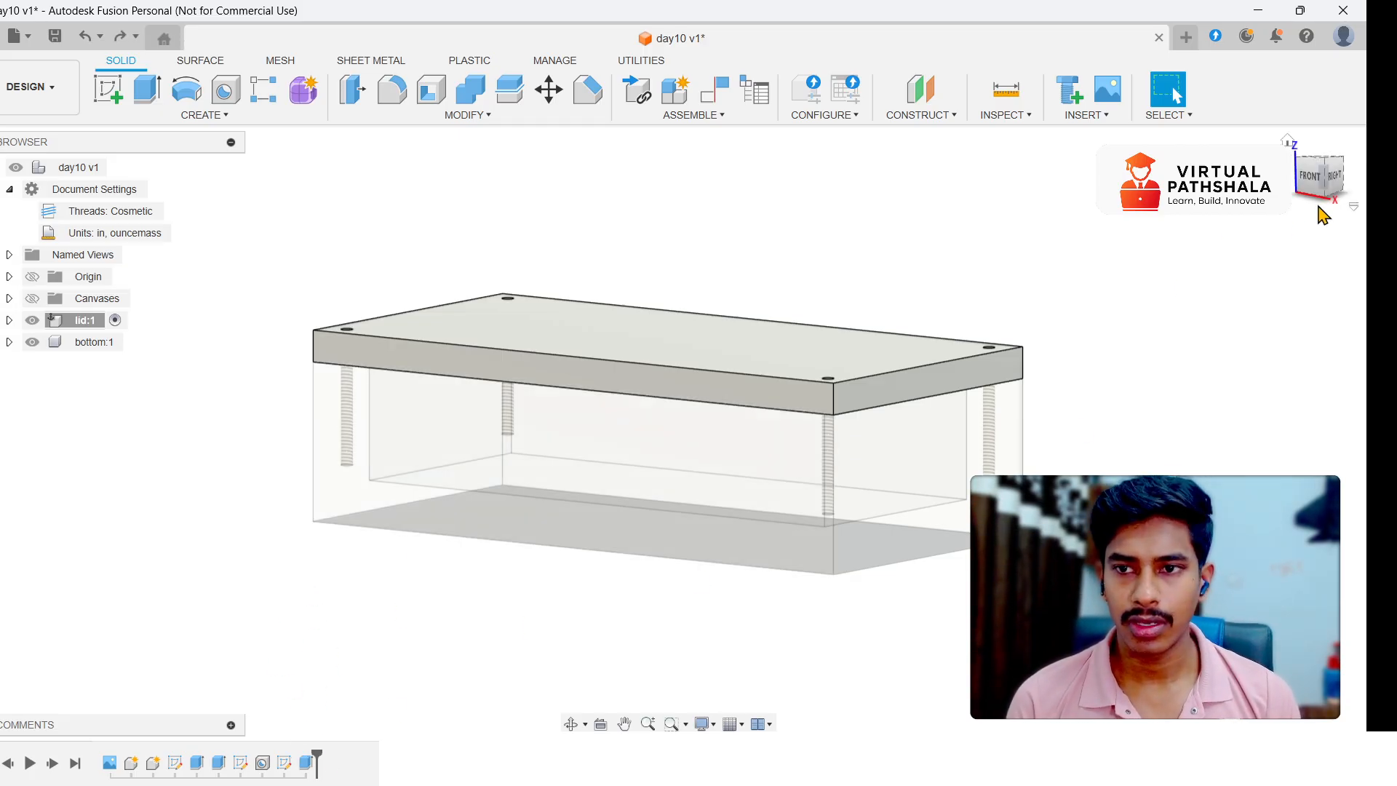
mouse_move(1312, 182)
left_mouse_down()
mouse_move(1329, 213)
mouse_move(994, 293)
left_mouse_up()
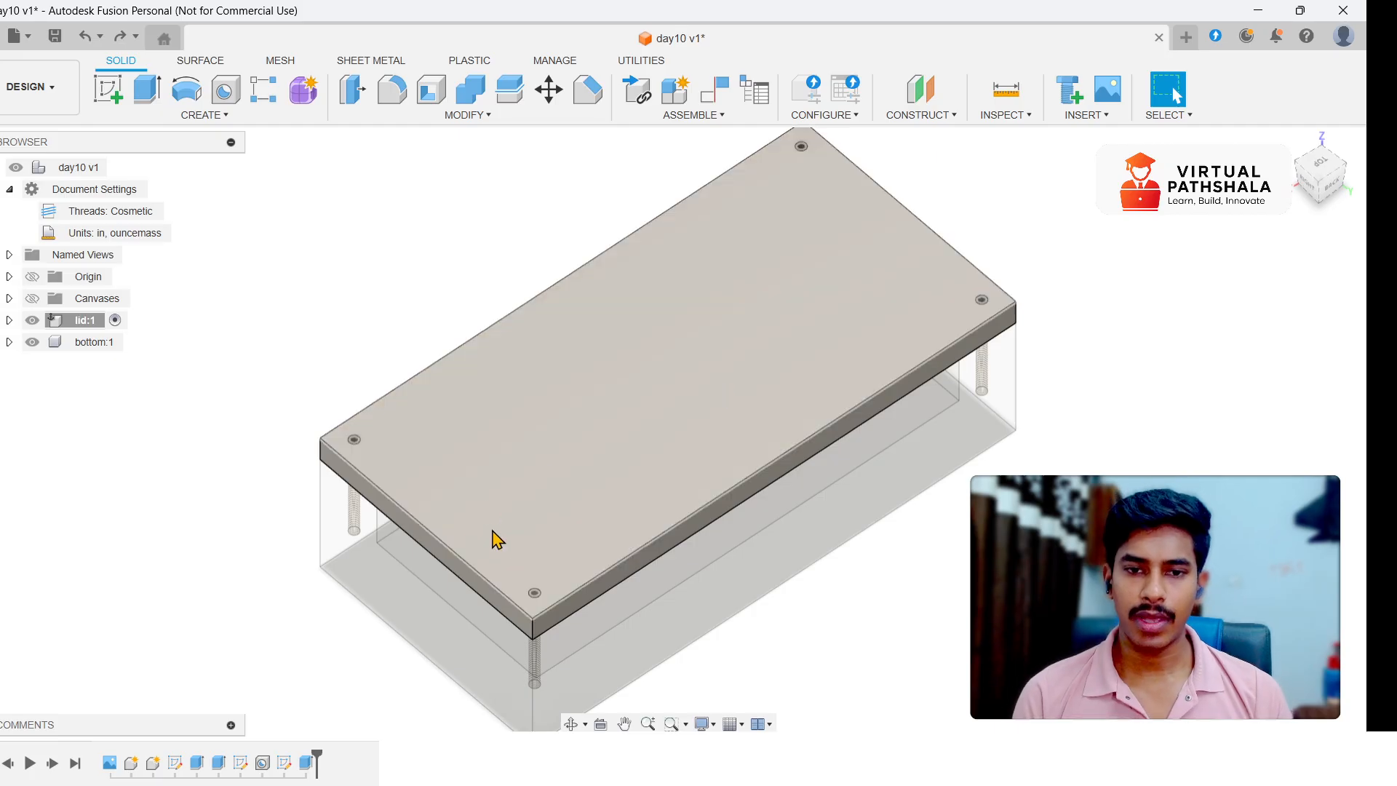
left_click_drag(1292, 155, 371, 404)
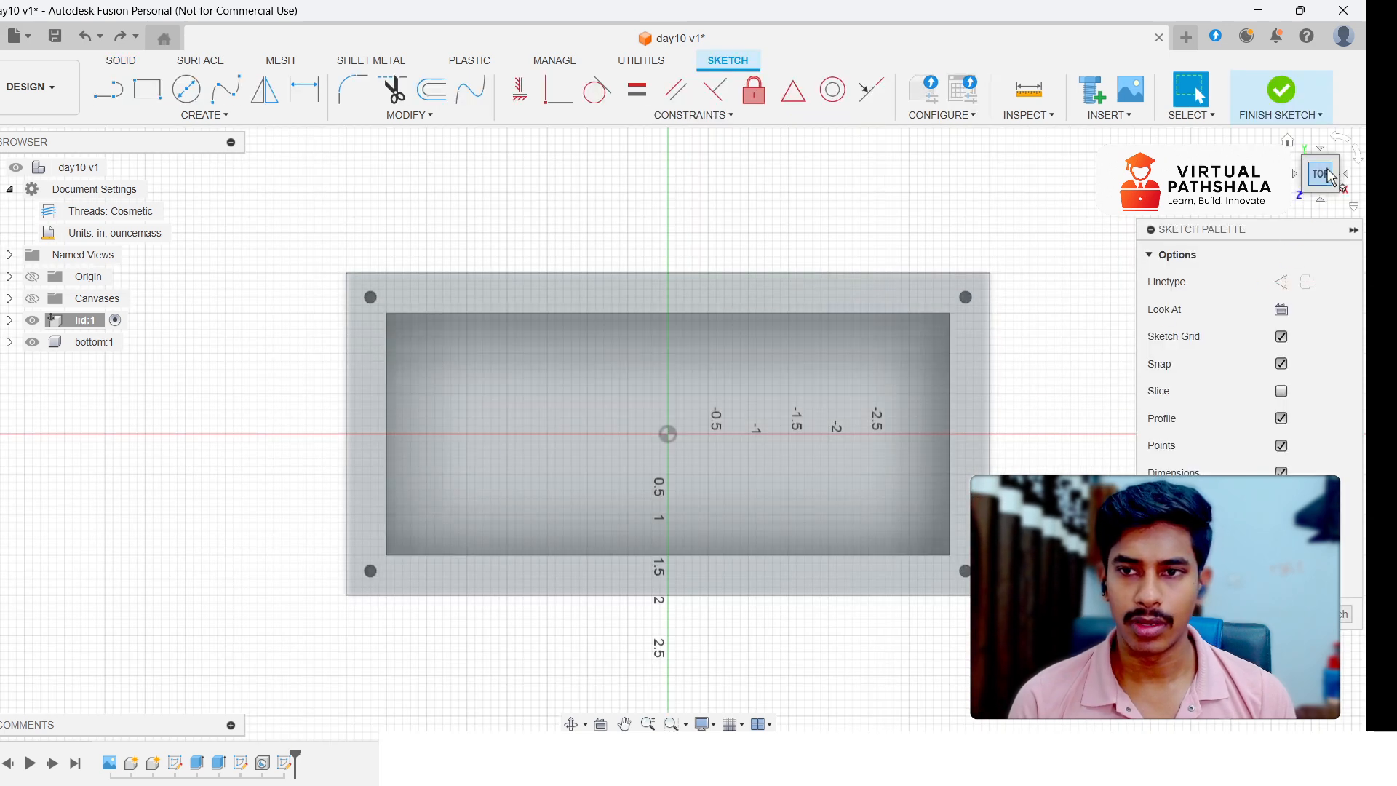
- Select the rim profile and the inner opening profile in the lid's sketch on the box's top face
middle_click_drag(665, 428, 668, 434, "shift")
left_click_drag(1256, 486, 1226, 237)
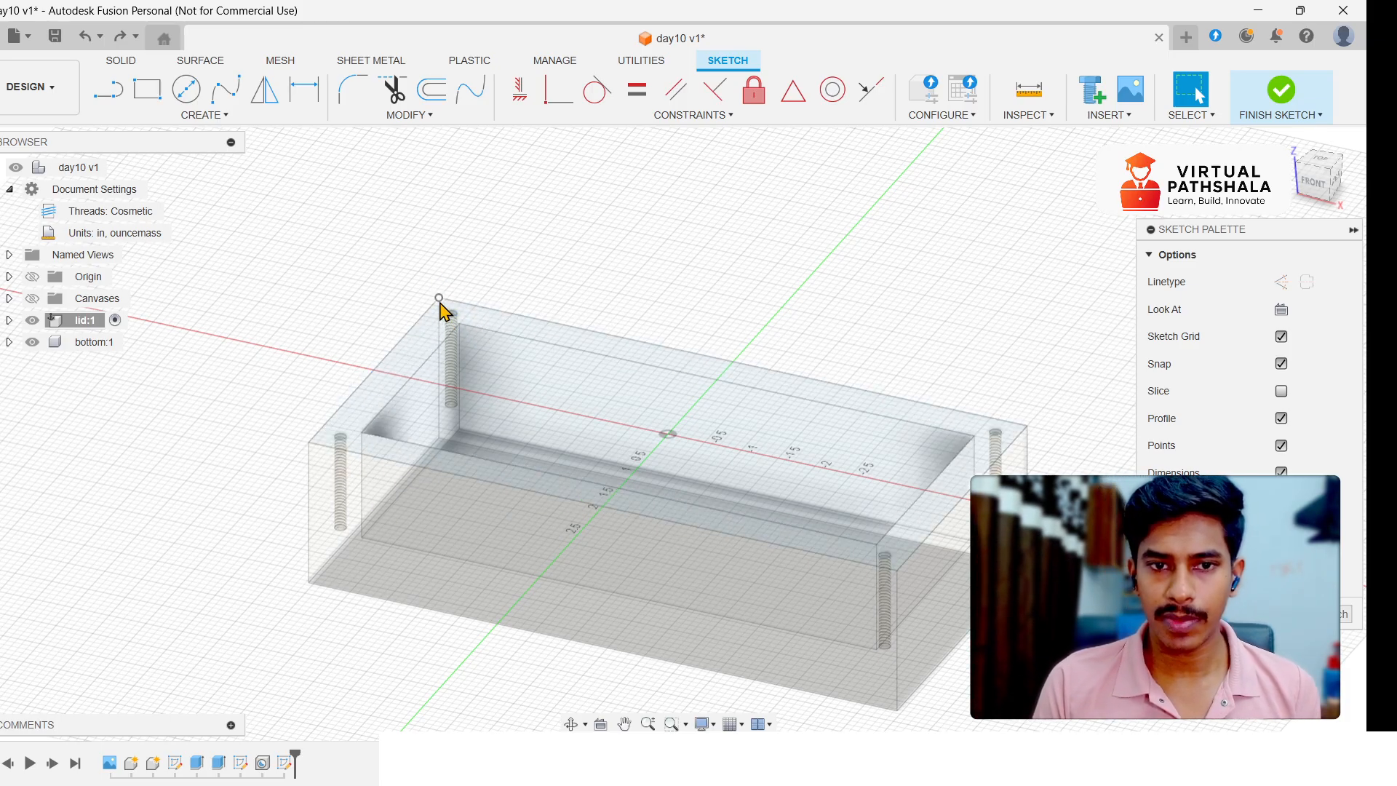
left_click(703, 375)
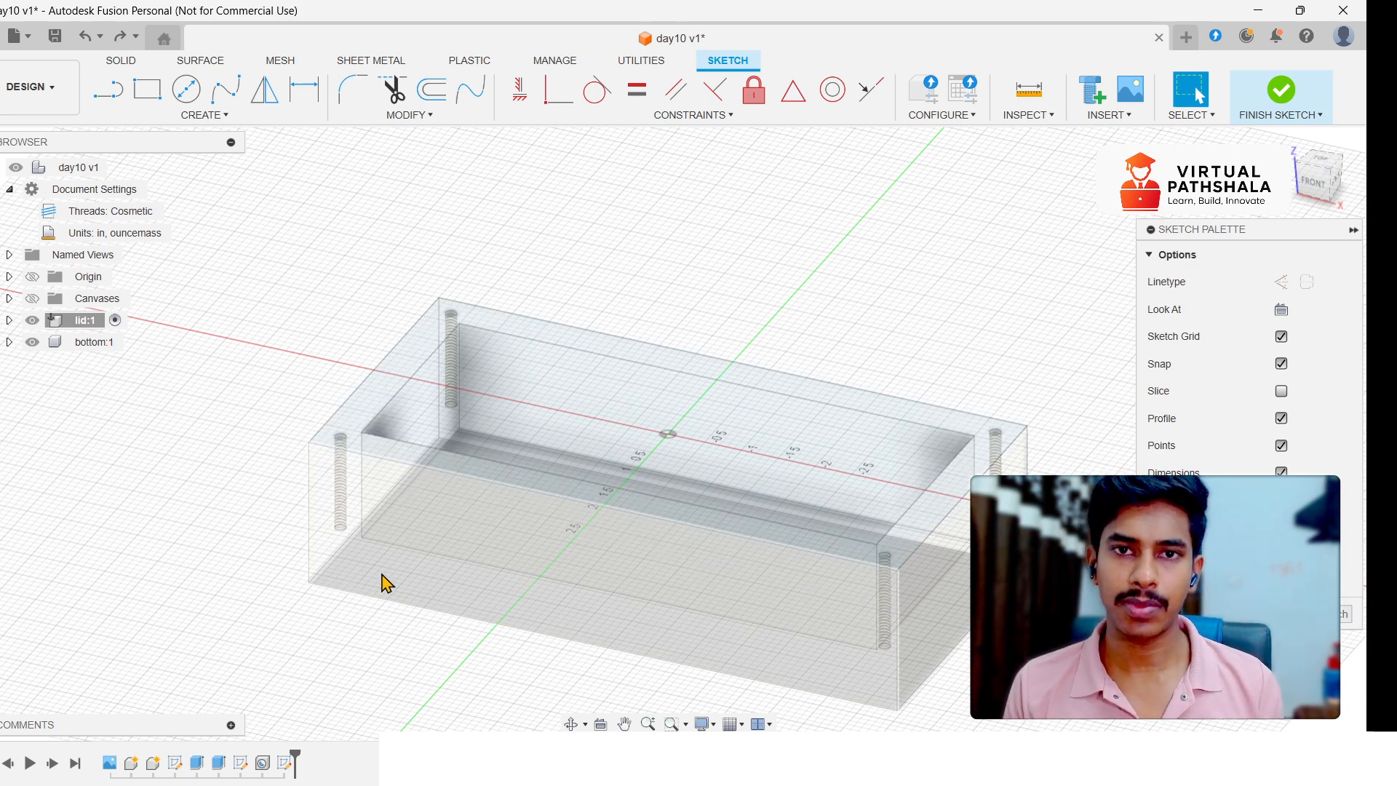
left_click(383, 386)
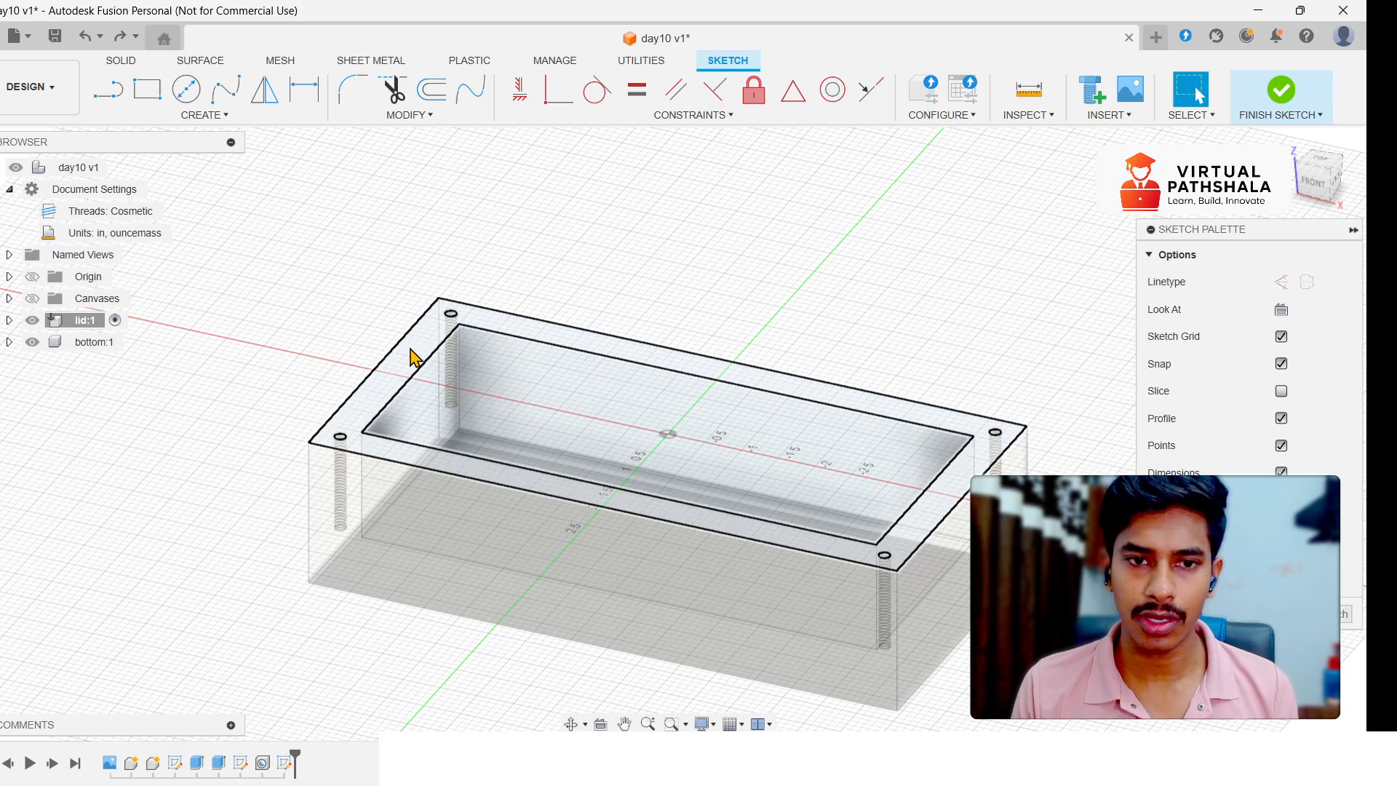
left_click(410, 351)
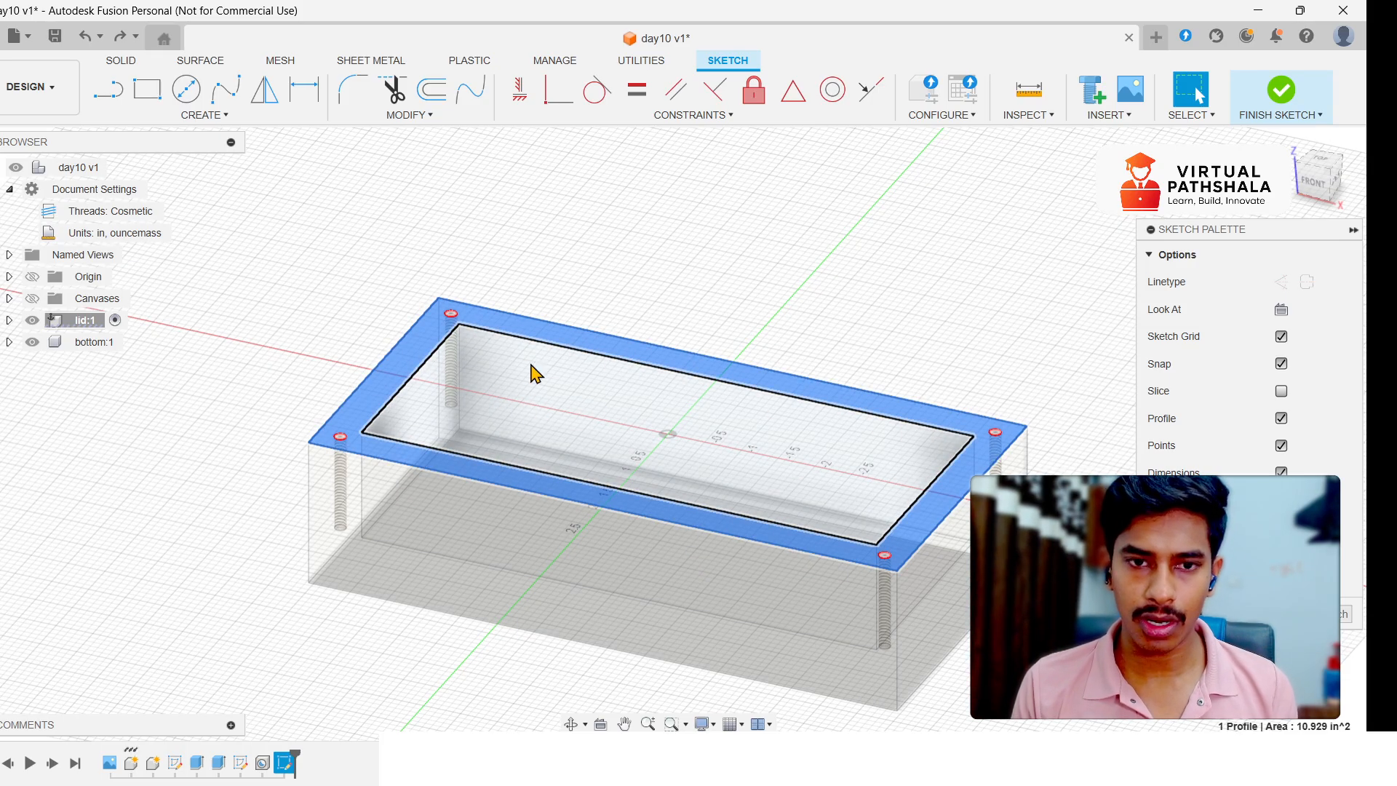
left_click(522, 419)
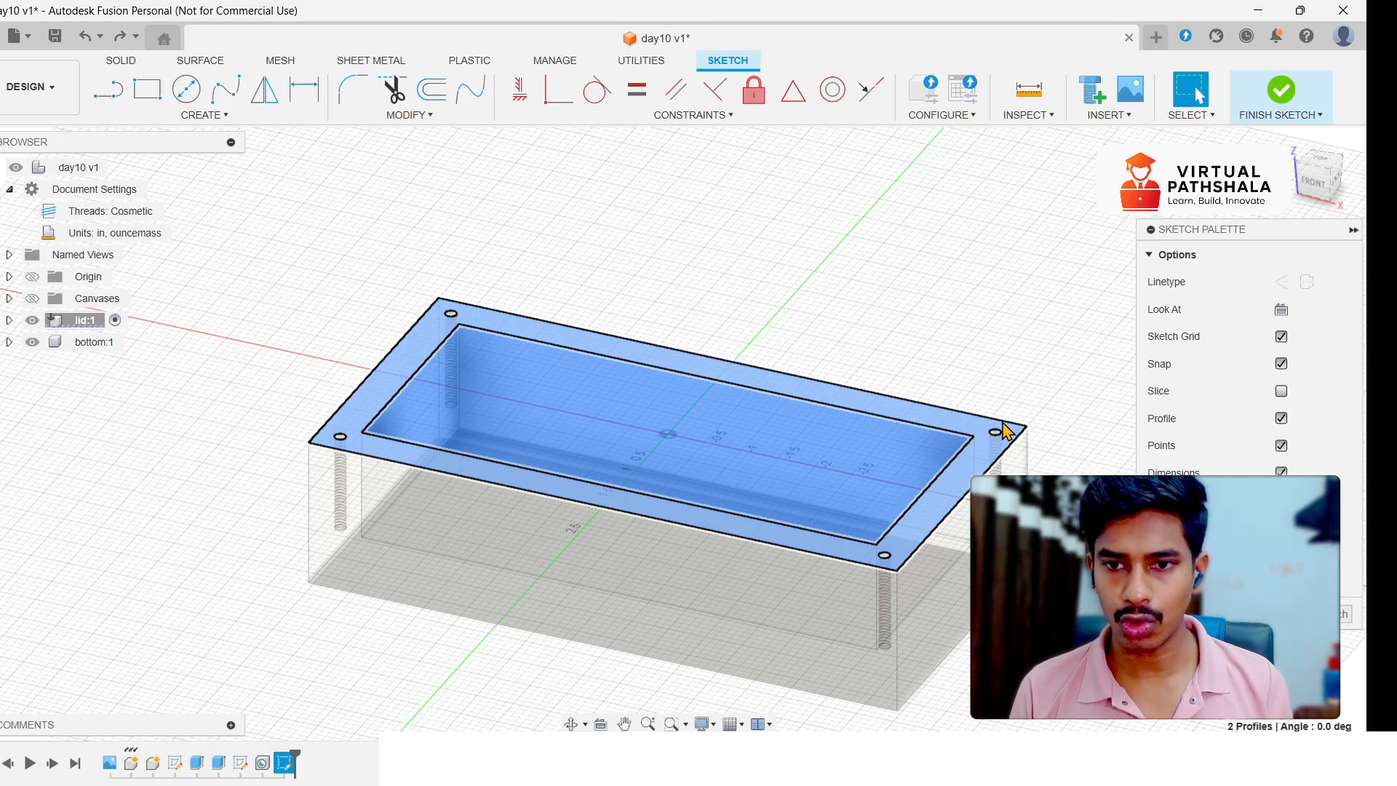
- Add all four corner hole profiles to the selected rim and opening profiles in the lid sketch
scroll(435, 315, "up", 5)
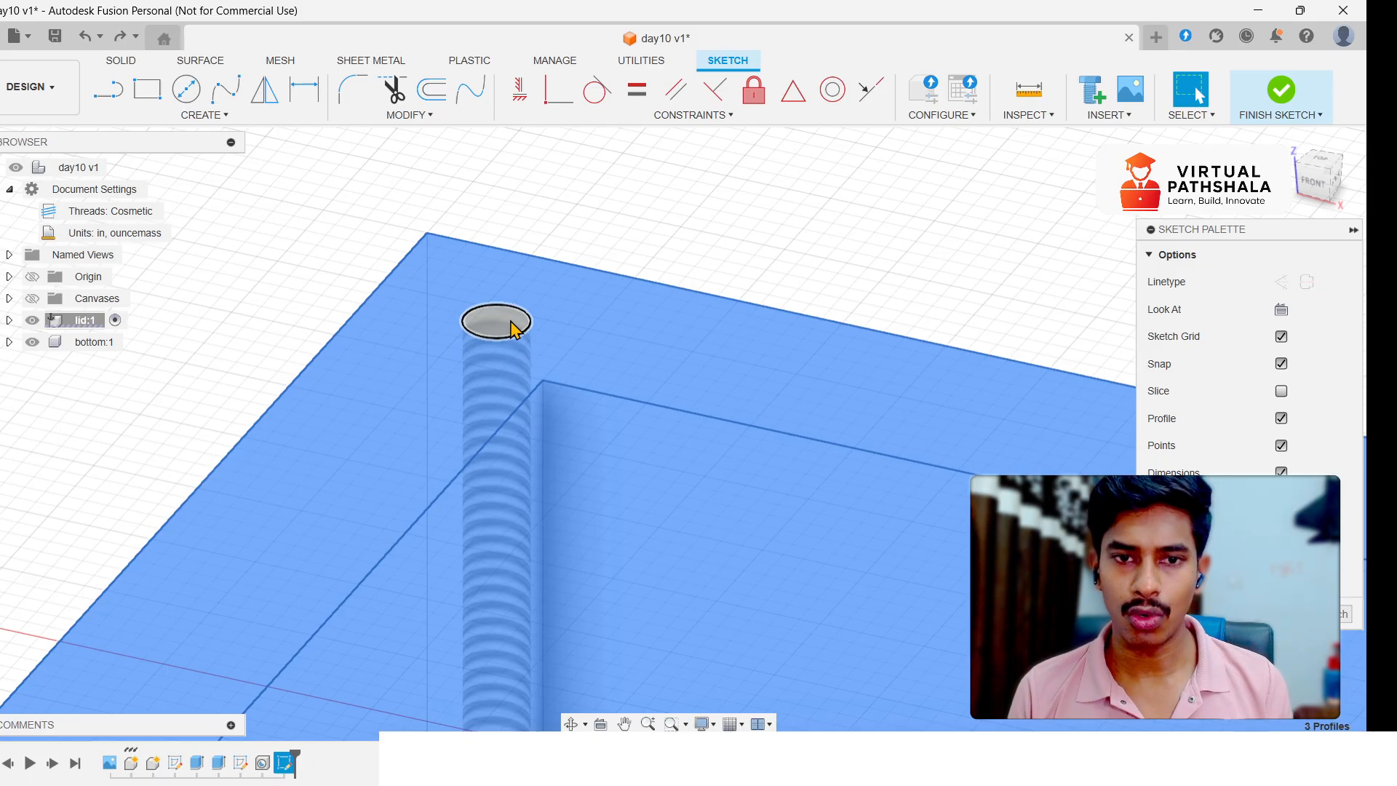
scroll(640, 428, "down", 5)
scroll(506, 628, "up", 5)
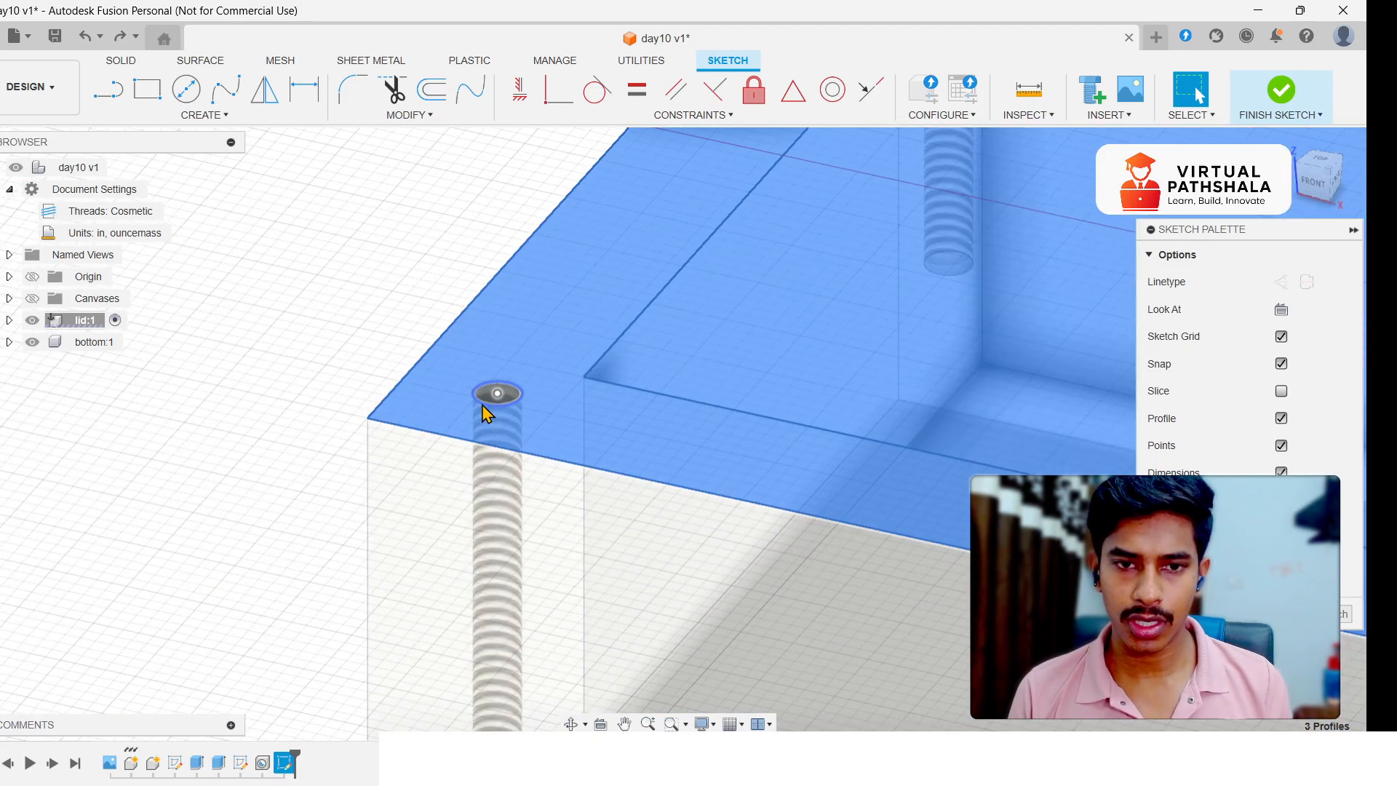
scroll(643, 492, "down", 10)
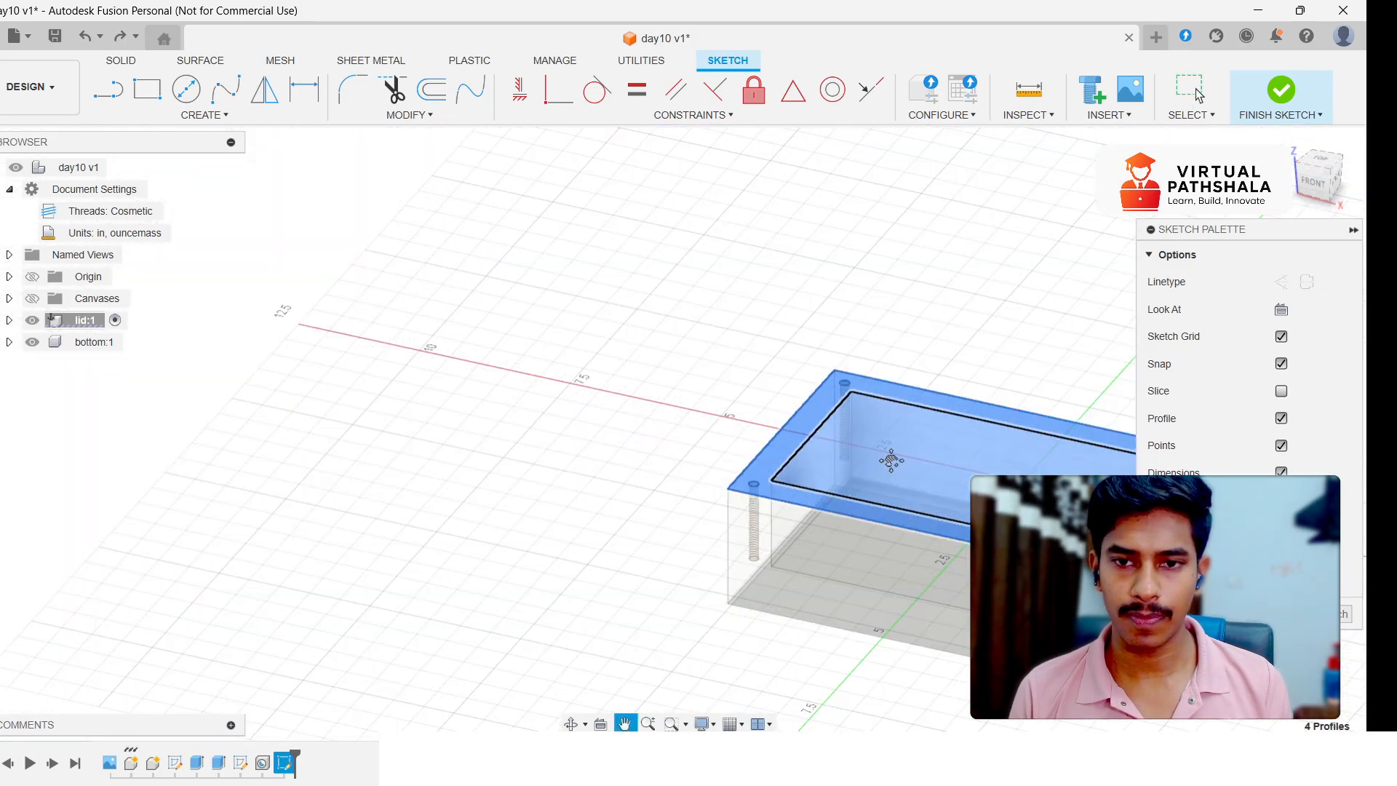
middle_click_drag(891, 460, 552, 408)
scroll(942, 368, "up", 8)
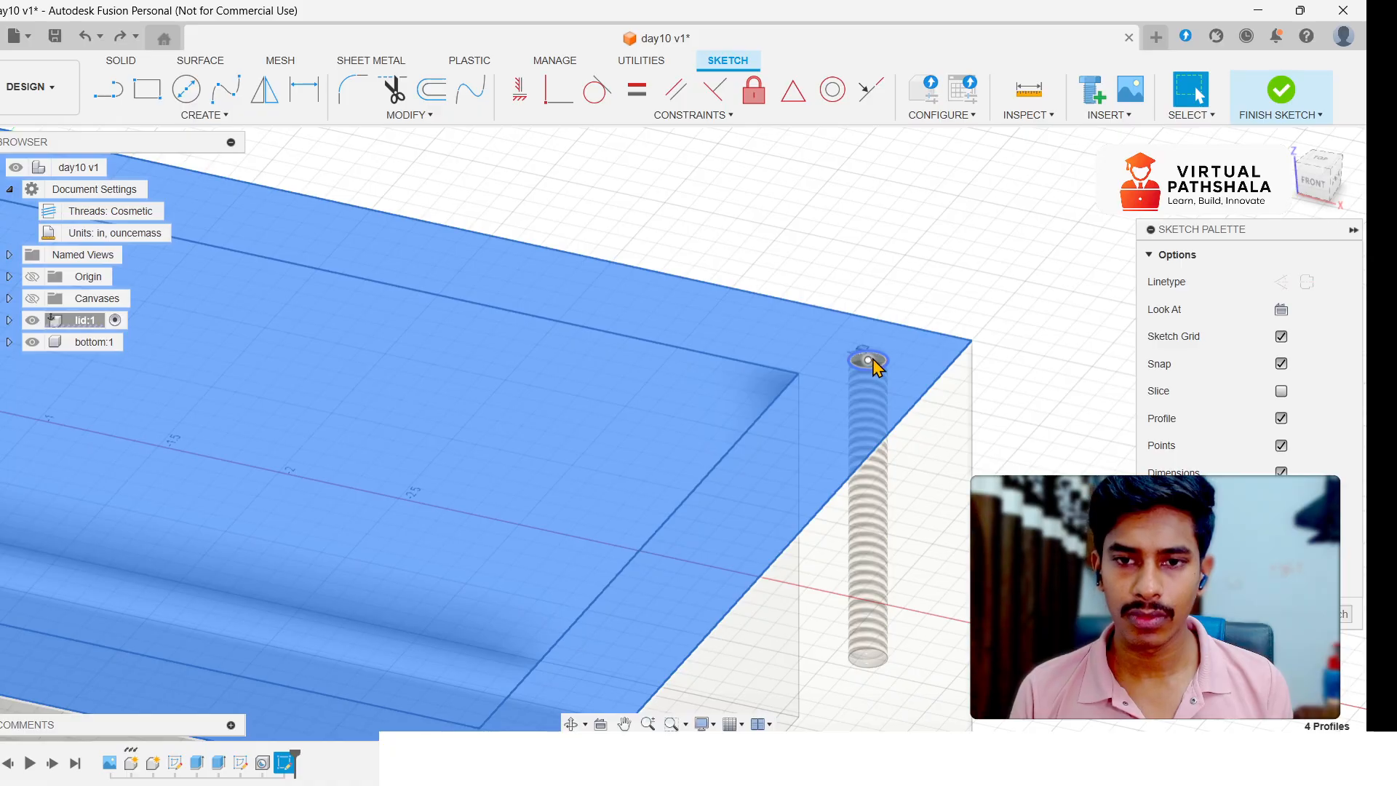
left_click(878, 364)
scroll(787, 449, "down", 4)
scroll(650, 601, "up", 5)
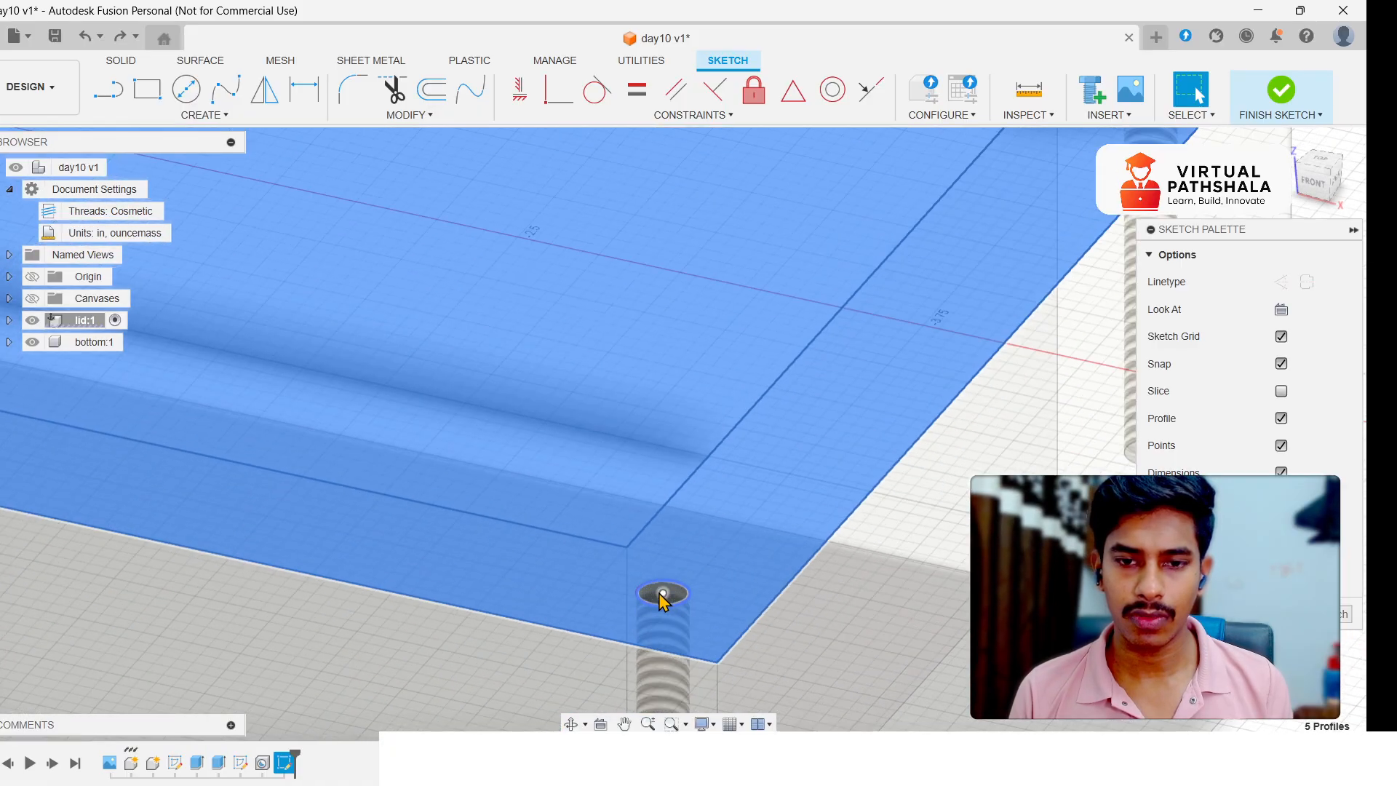
left_click(664, 593)
scroll(529, 482, "down", 4)
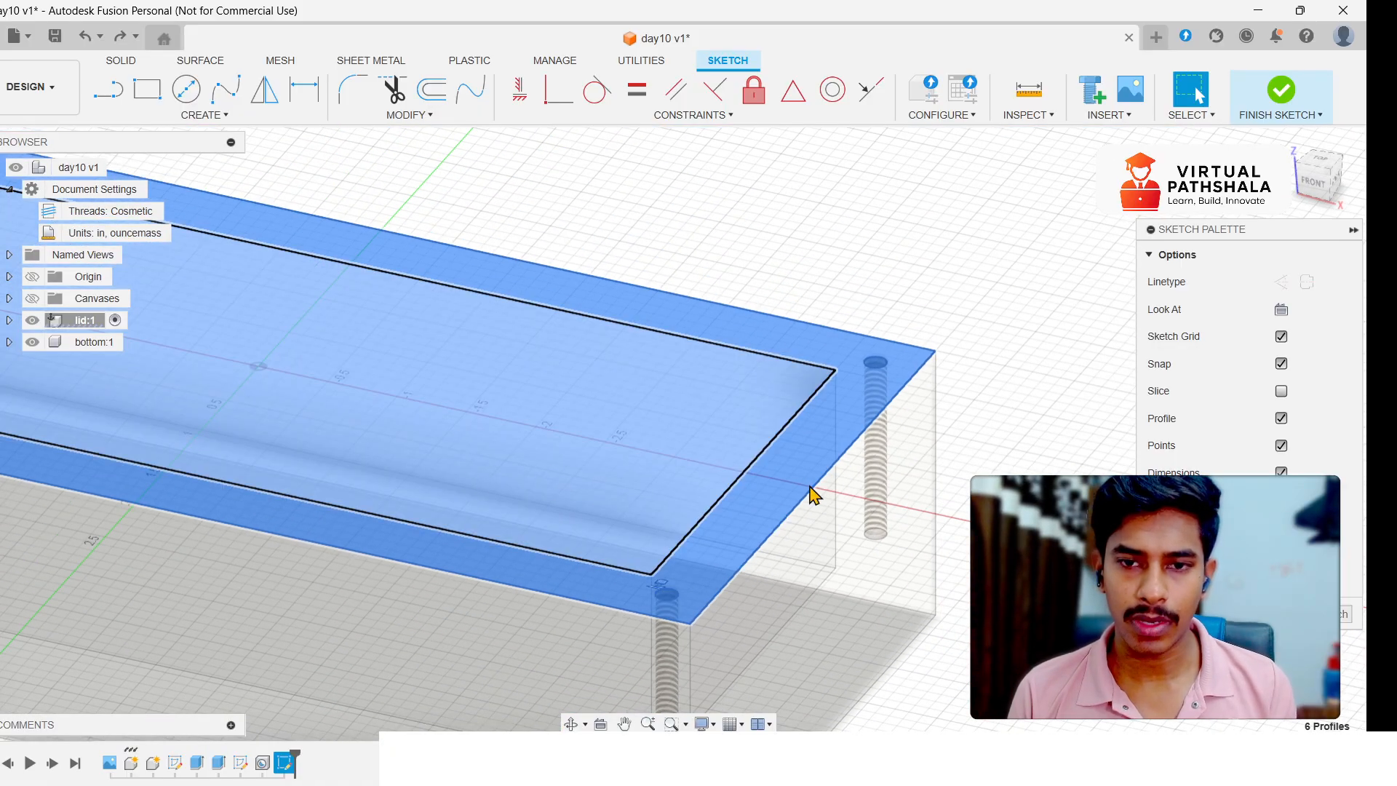
scroll(813, 495, "down", 6)
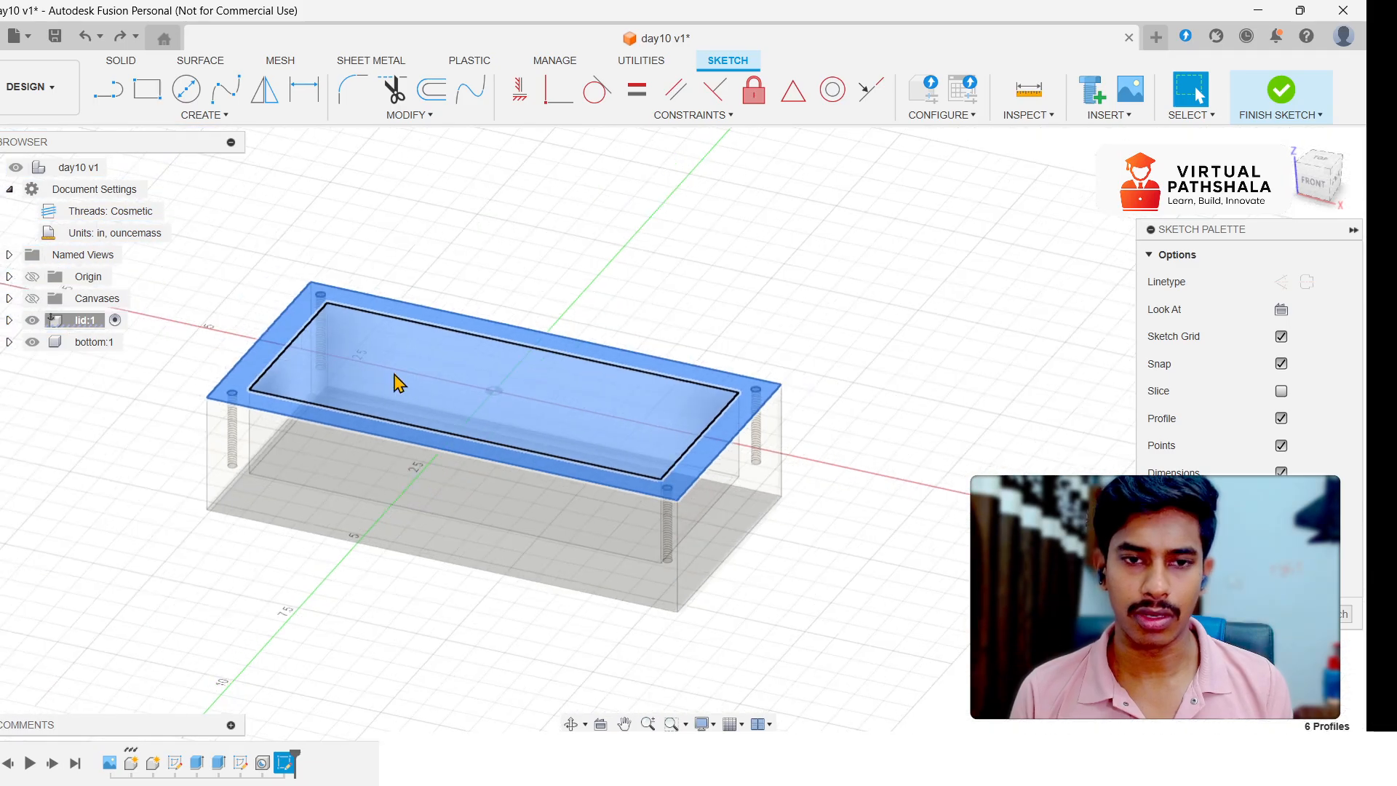
- Extrude the six selected profiles 0.4 in upward as a new body to form a lid without corner holes
scroll(518, 399, "up", 3)
key("e")
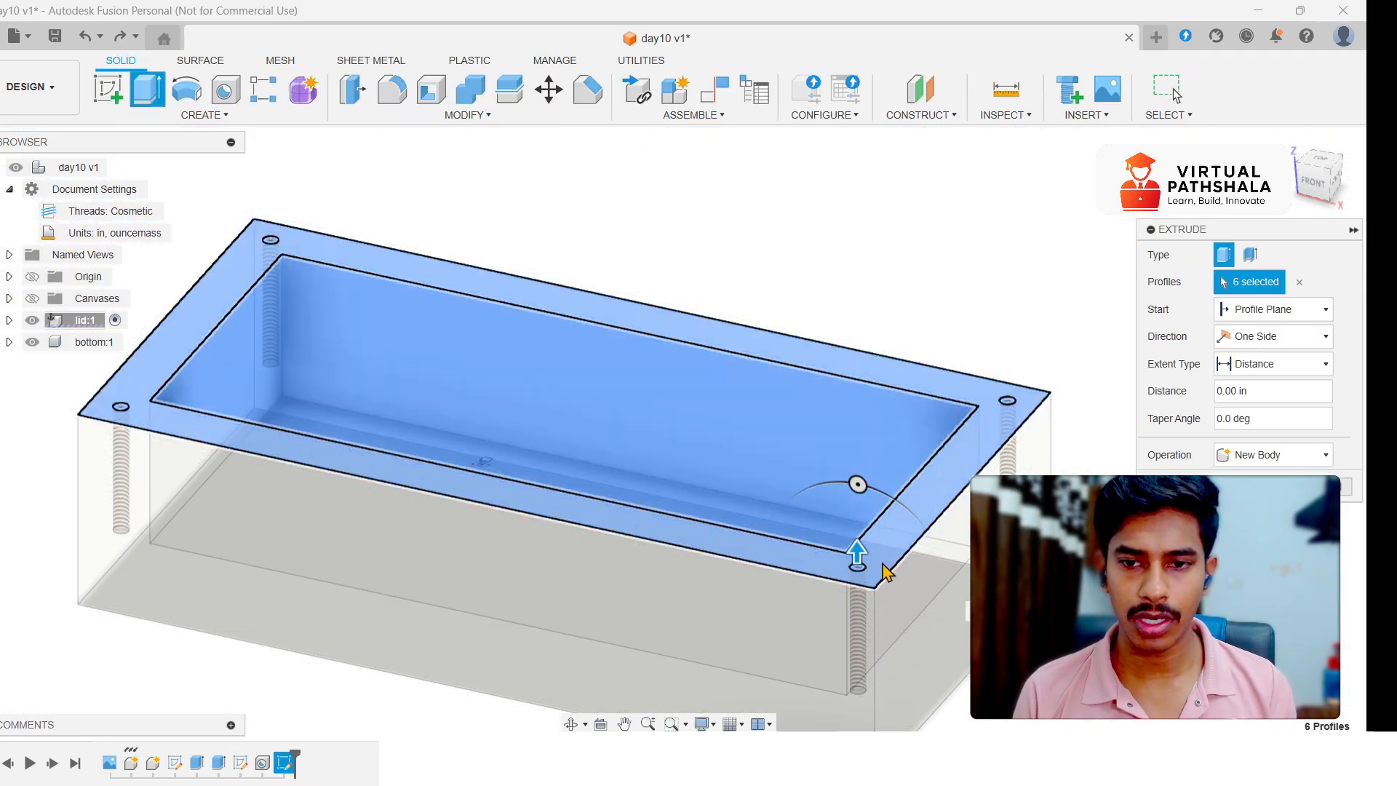
type("0.4")
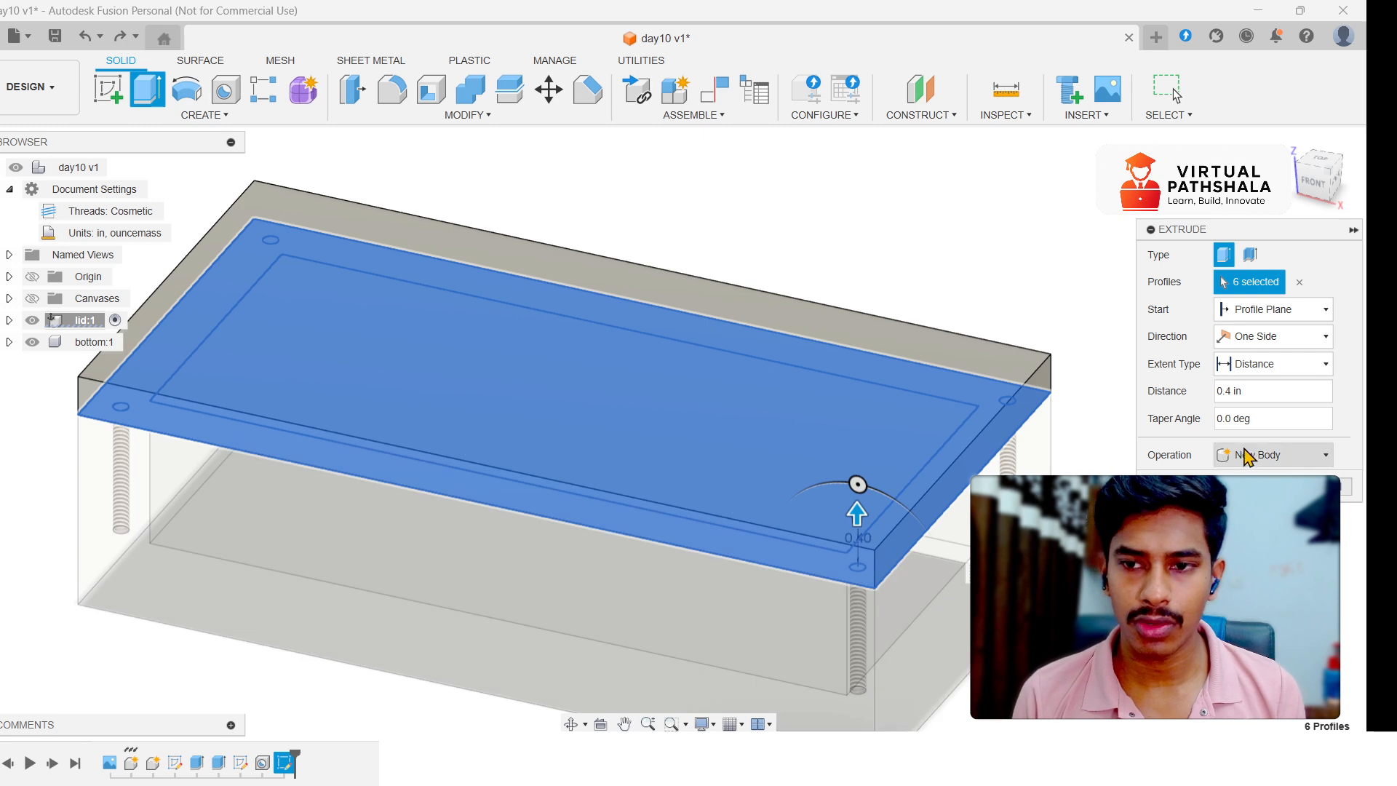
left_click(1263, 486)
scroll(673, 407, "down", 5)
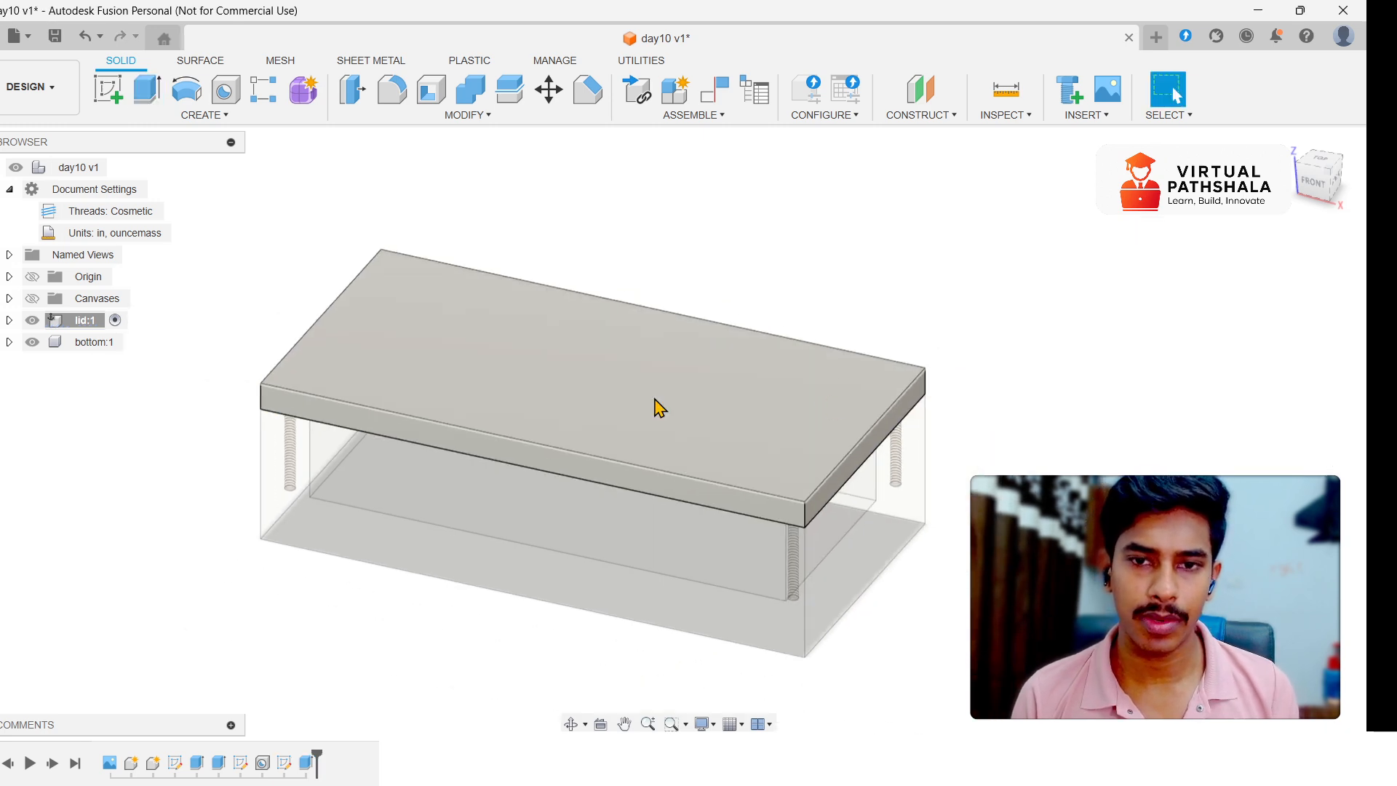
left_click(580, 411)
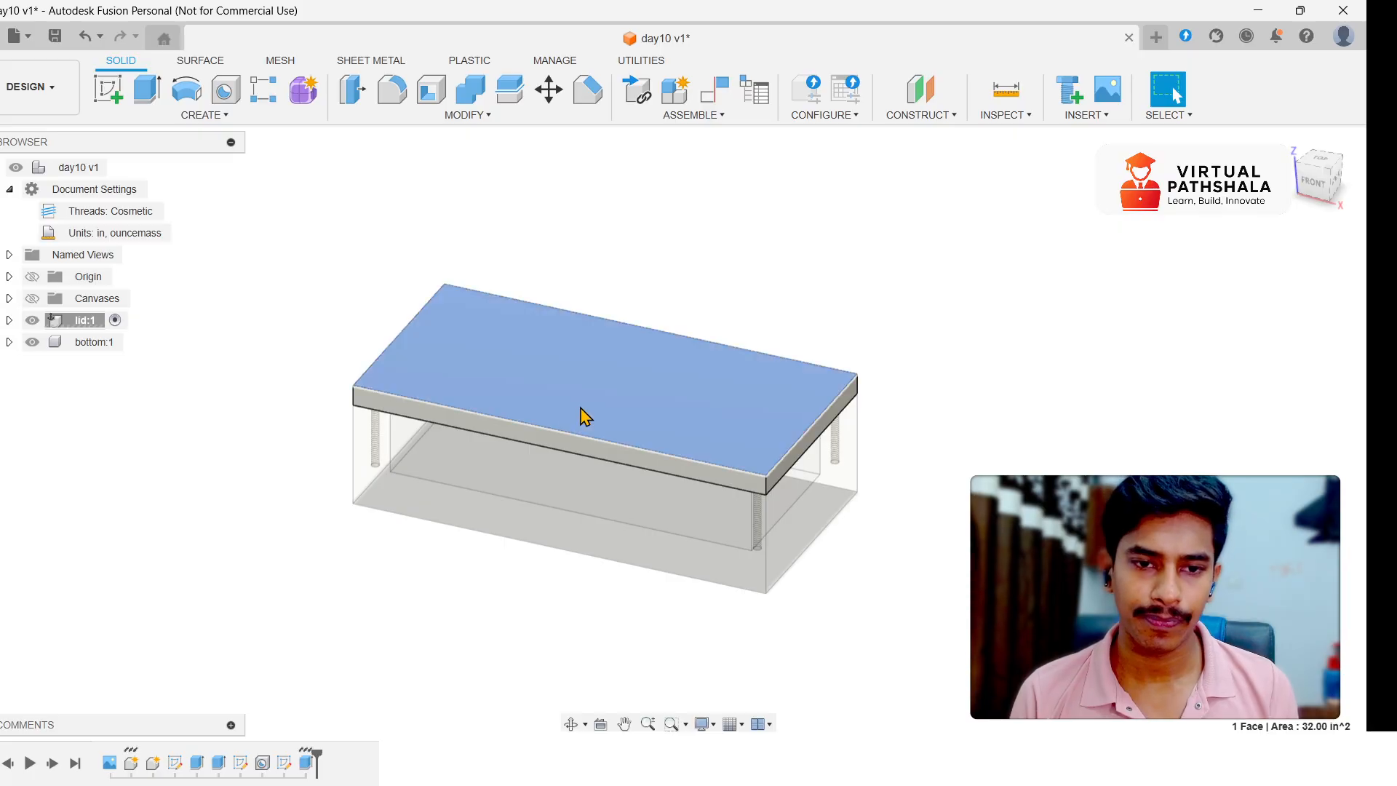
left_click(652, 316)
left_click(1288, 141)
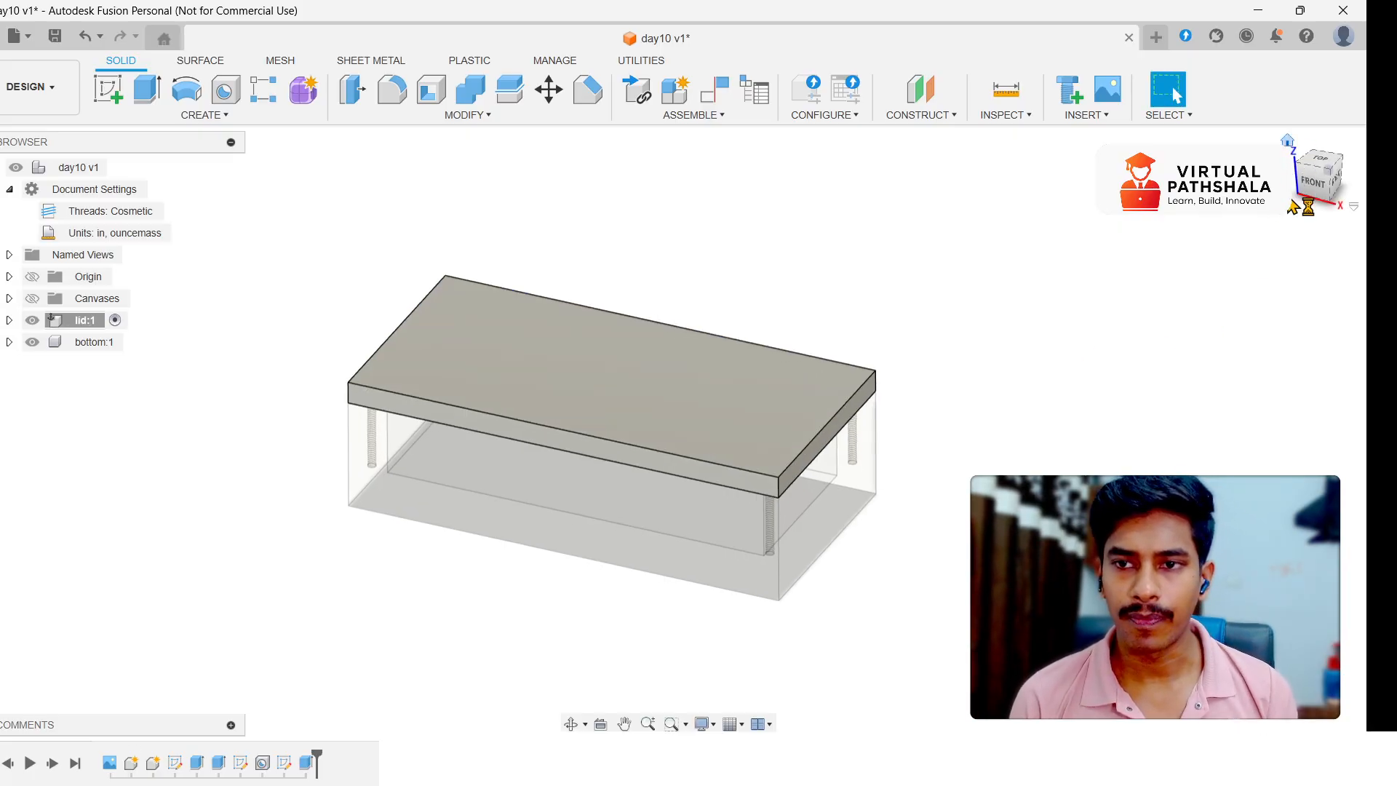
mouse_move(1319, 179)
left_mouse_down()
mouse_move(1266, 179)
mouse_move(1214, 153)
mouse_move(1302, 134)
mouse_move(1336, 196)
left_mouse_up()
mouse_move(1021, 299)
middle_mouse_down("shift")
mouse_move(1021, 233)
mouse_move(979, 255)
mouse_move(1021, 321)
middle_mouse_up("shift")
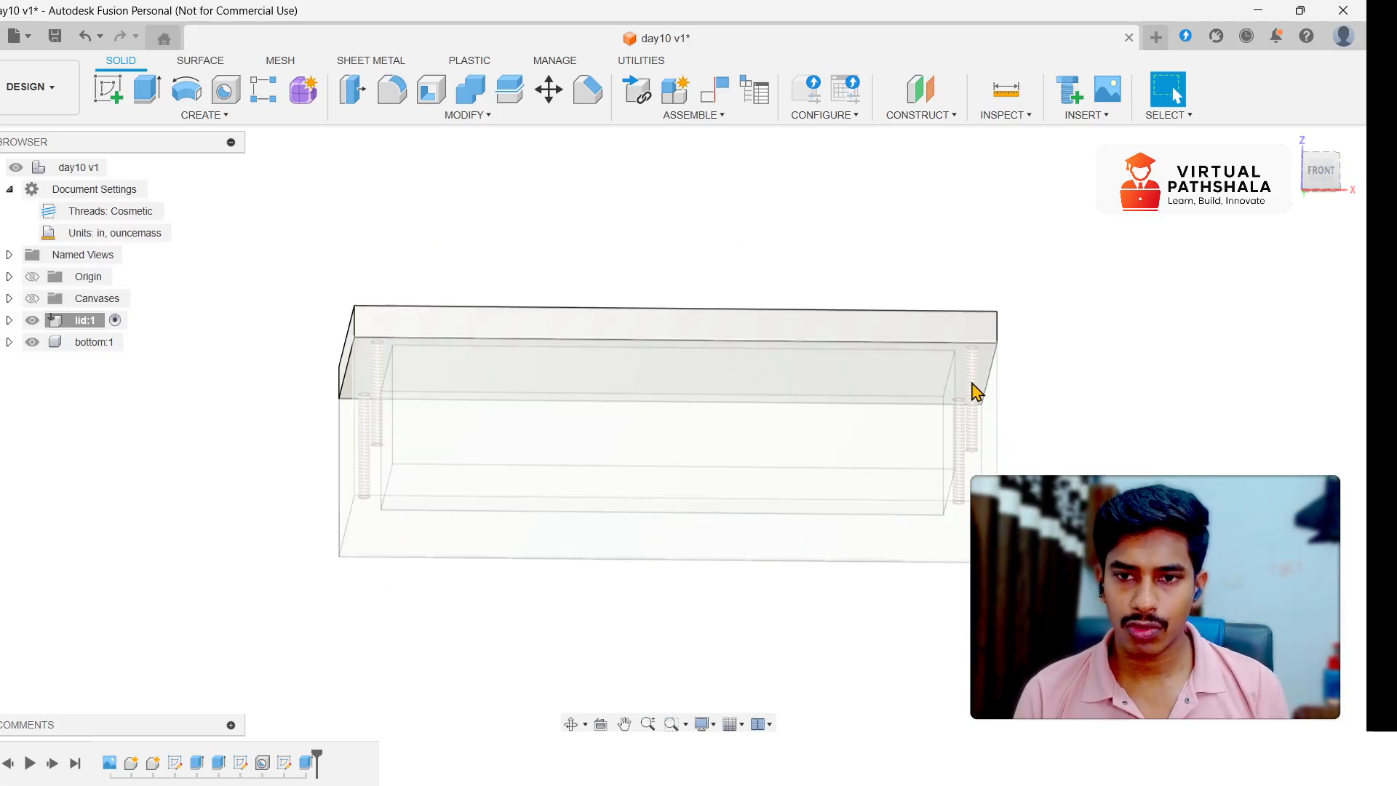
- Examine the solid lid from above along with the threaded corner holes of the bottom beneath it
left_click_drag(1308, 176, 1305, 217)
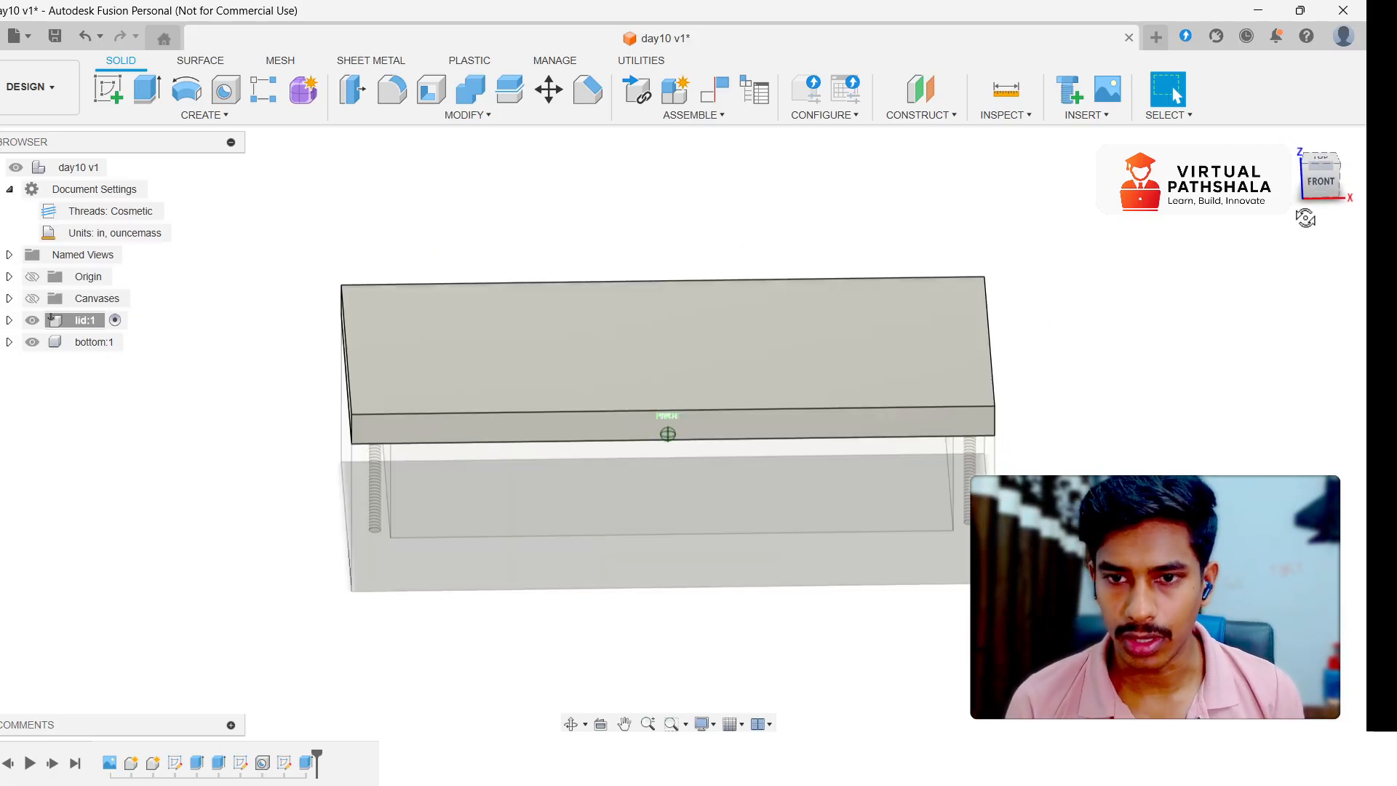
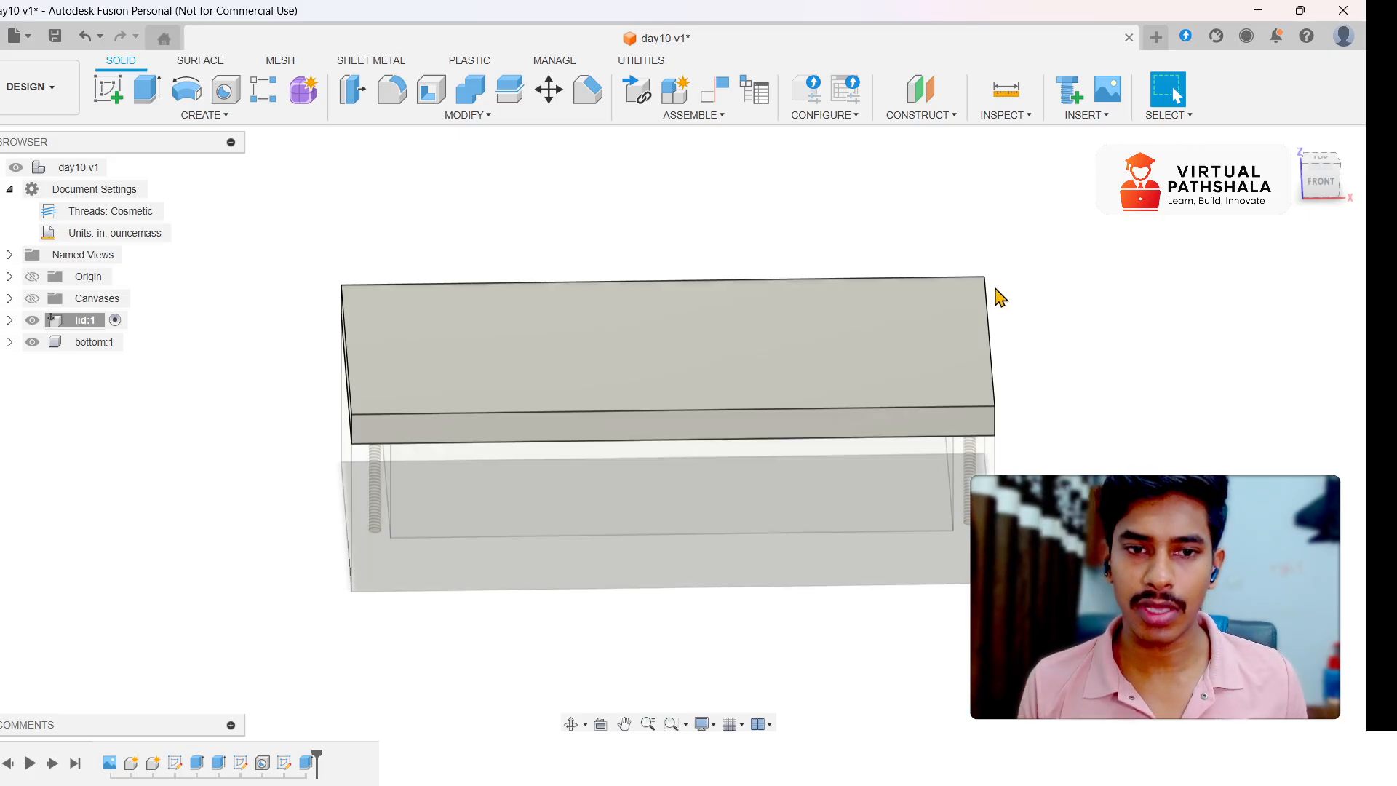
scroll(393, 411, "up", 5)
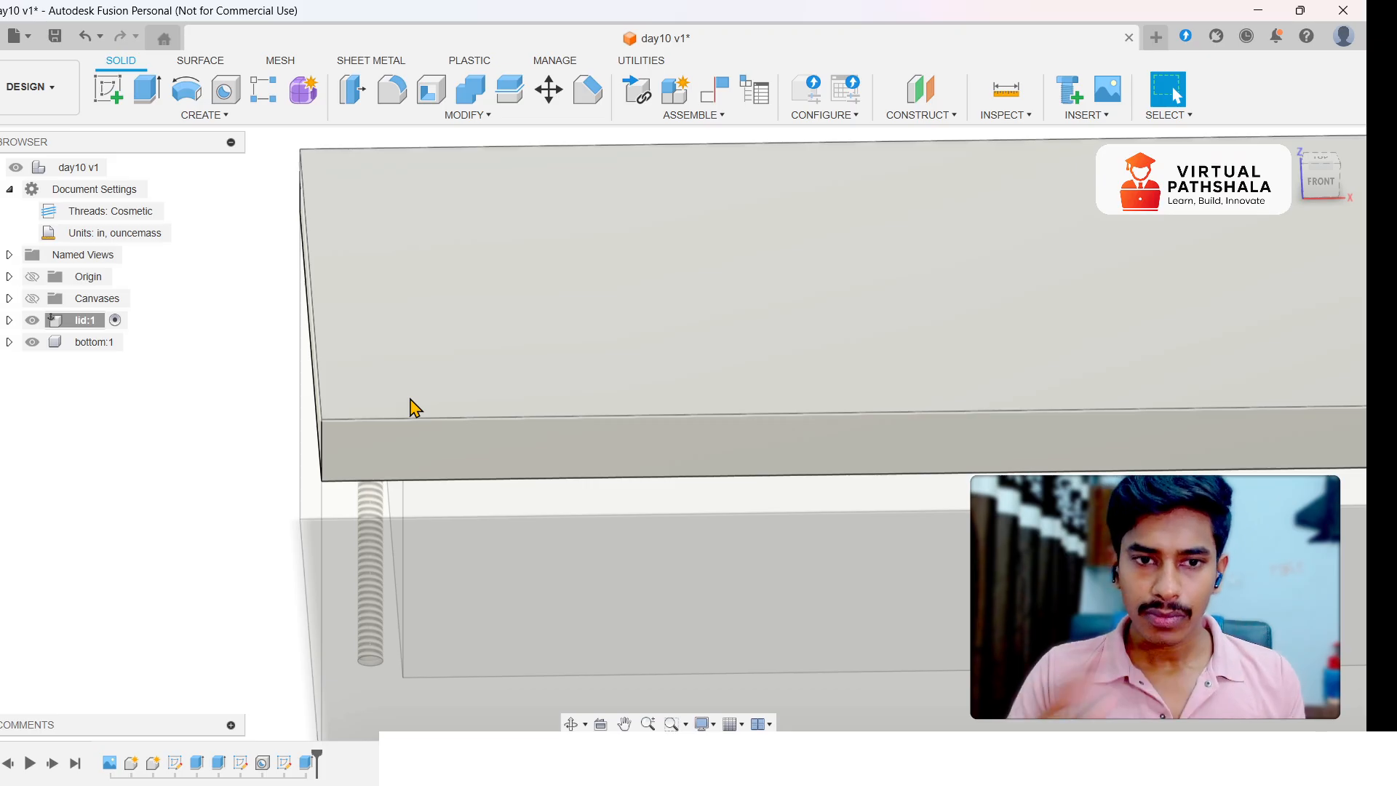
scroll(524, 327, "down", 3)
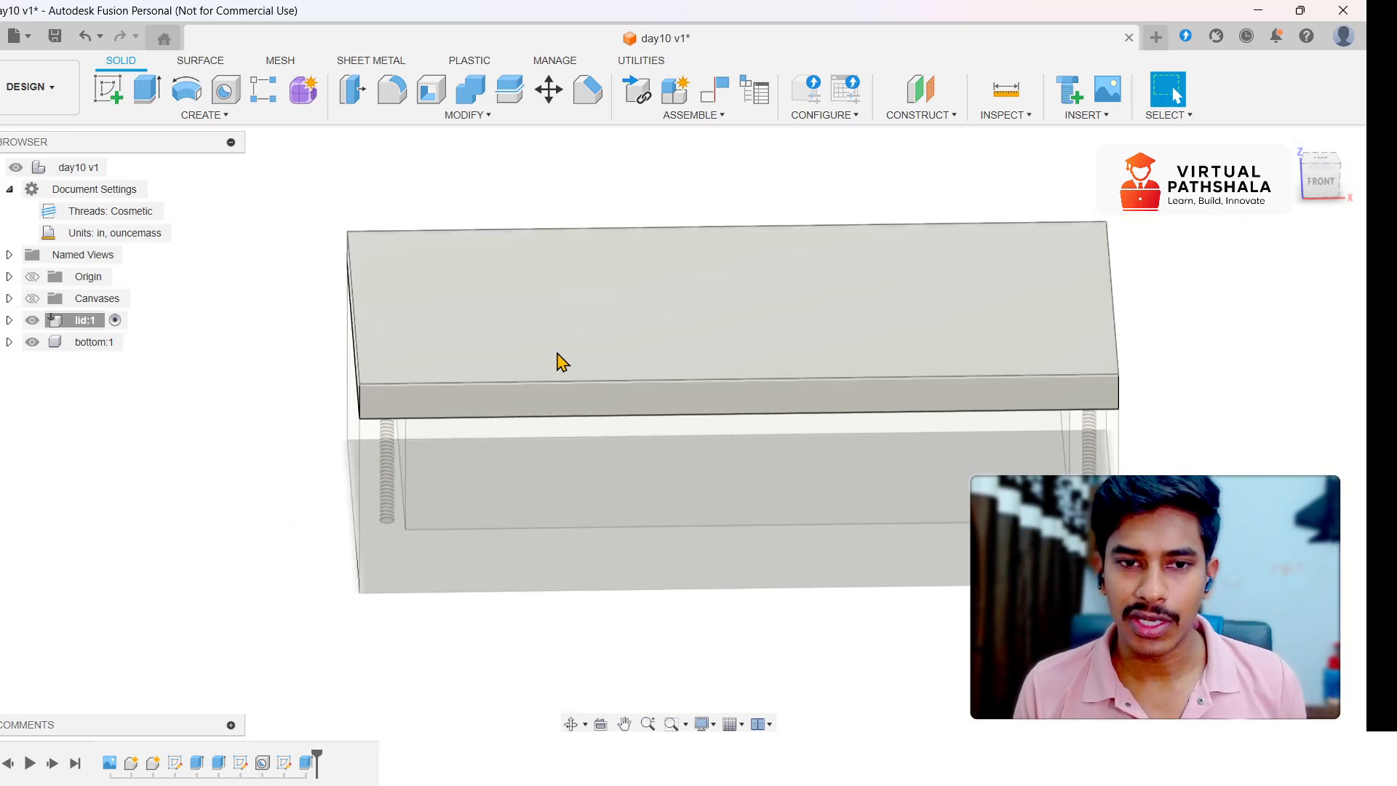
scroll(439, 366, "up", 1)
scroll(439, 365, "up", 1)
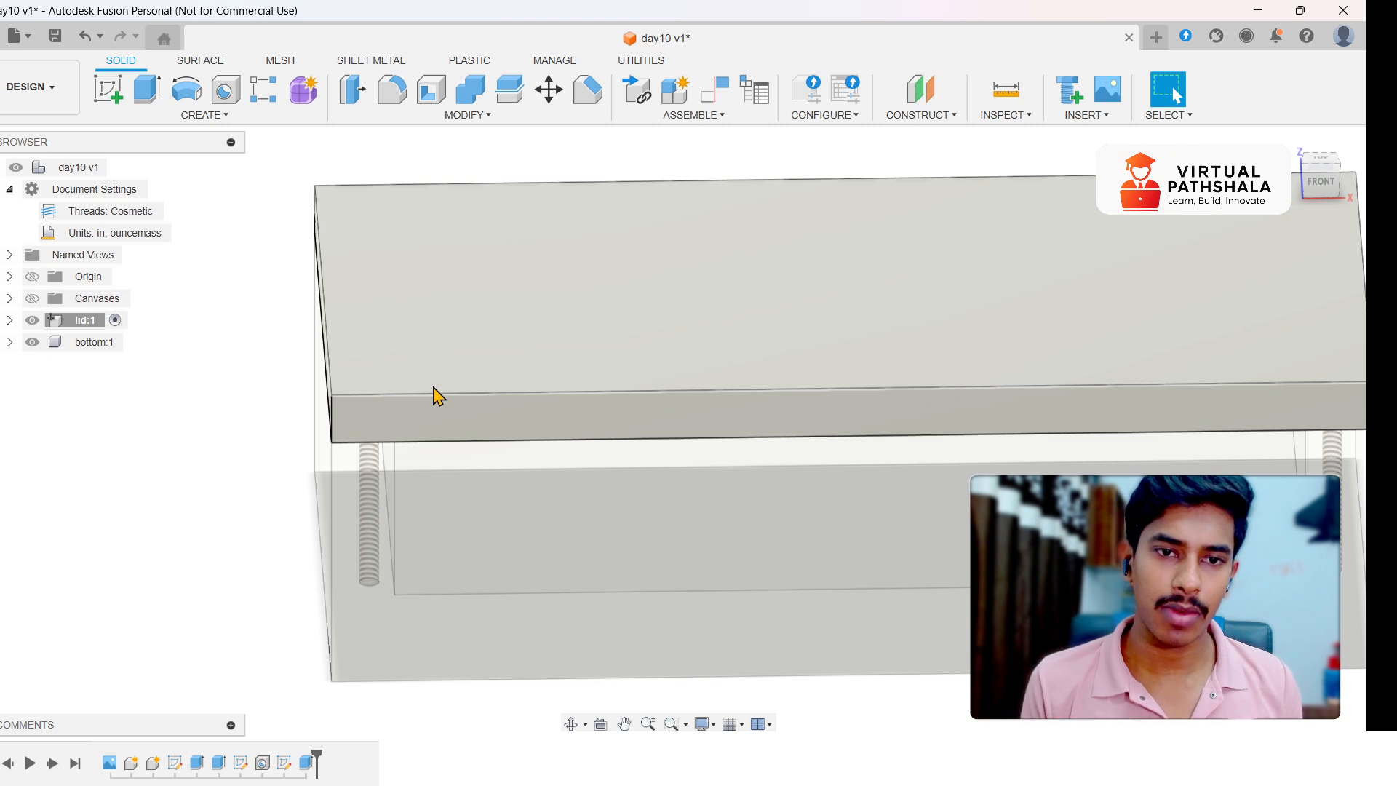
scroll(351, 408, "down", 3)
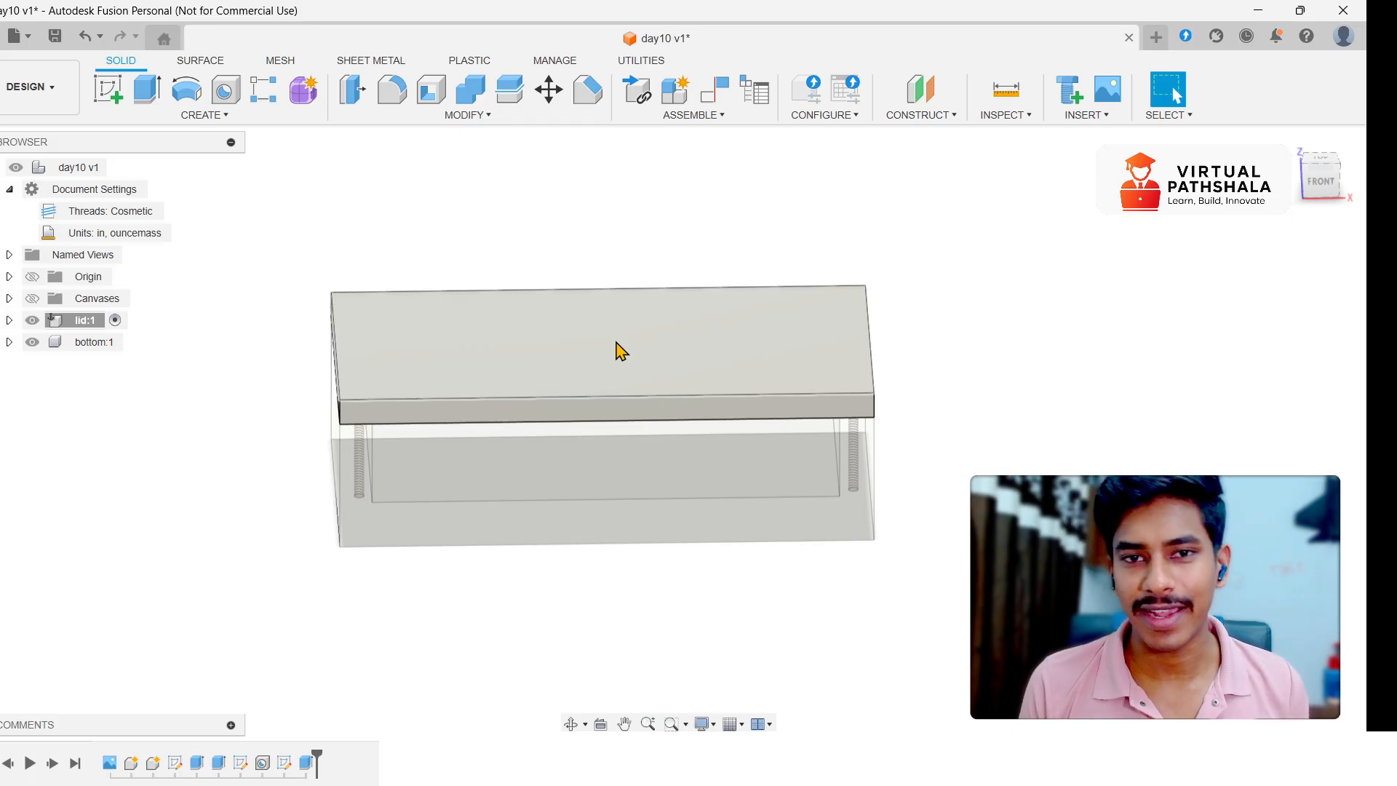
scroll(364, 393, "up", 3)
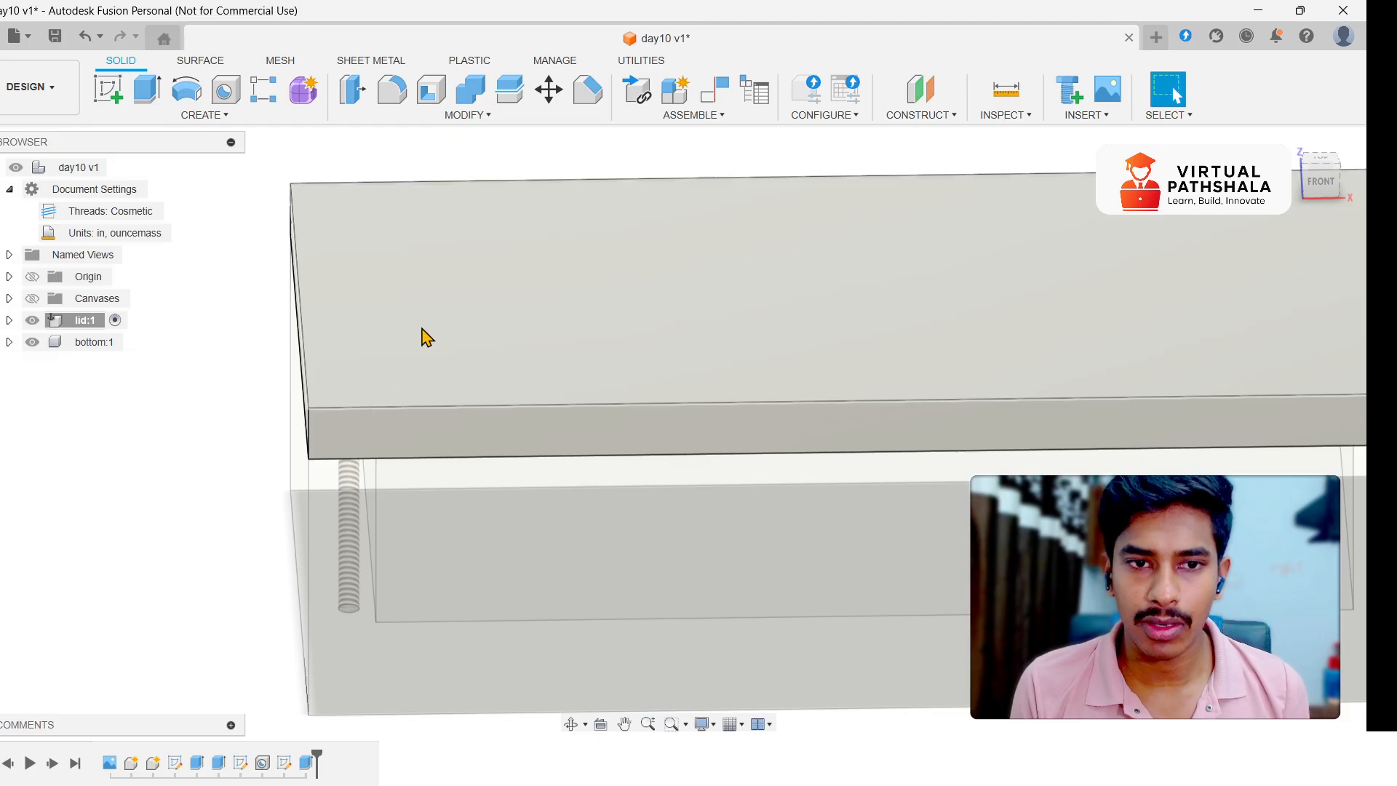
scroll(331, 266, "down", 4)
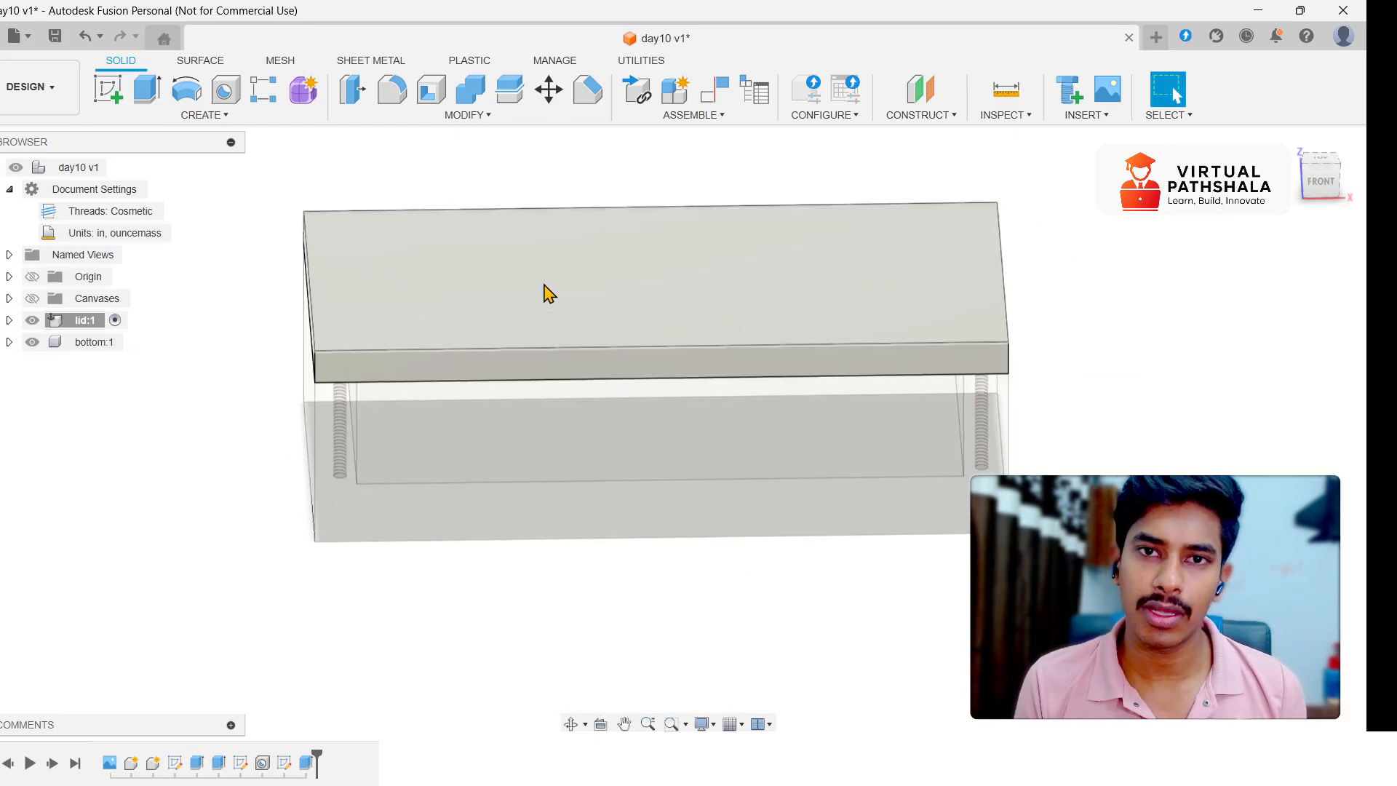
scroll(401, 368, "down", 2)
scroll(400, 367, "up", 3)
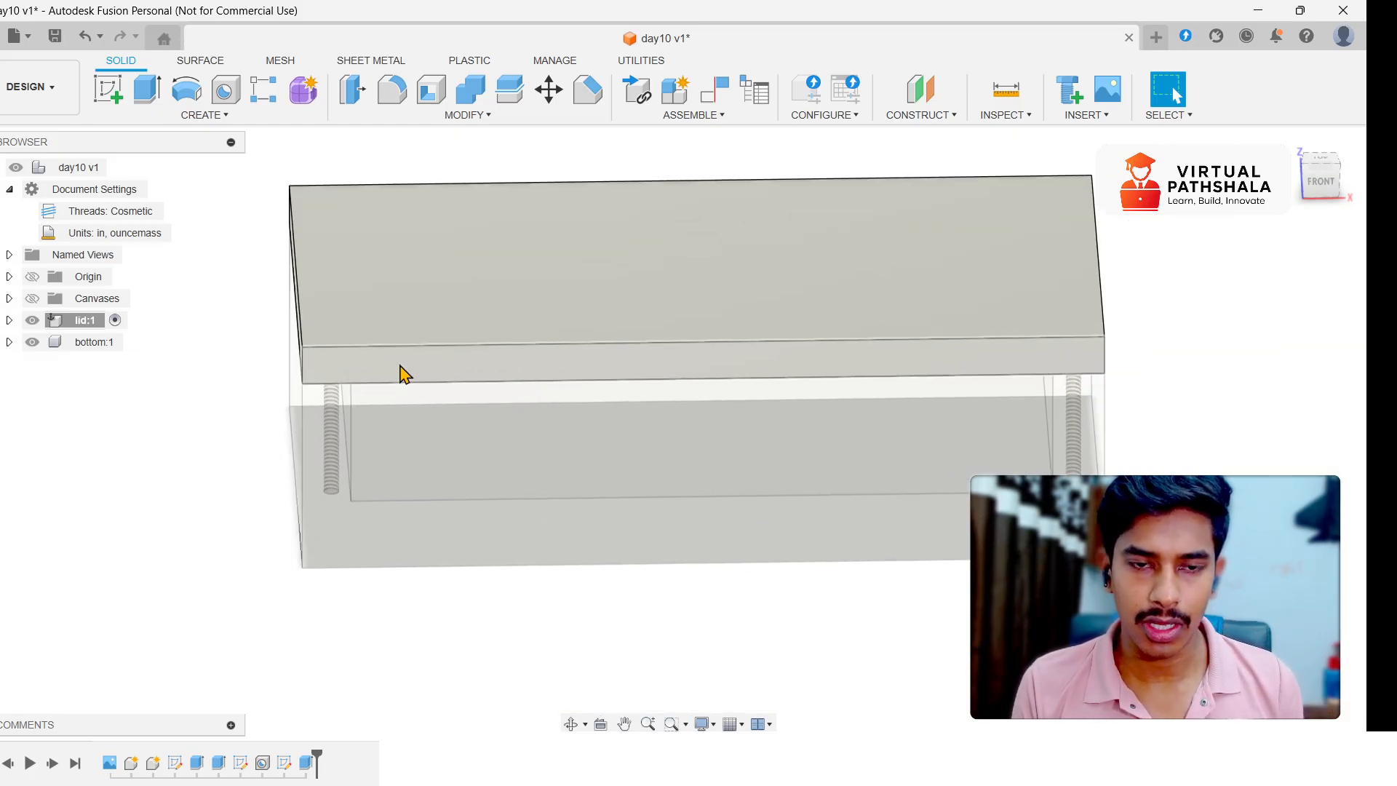
scroll(397, 293, "up", 3)
scroll(803, 308, "down", 4)
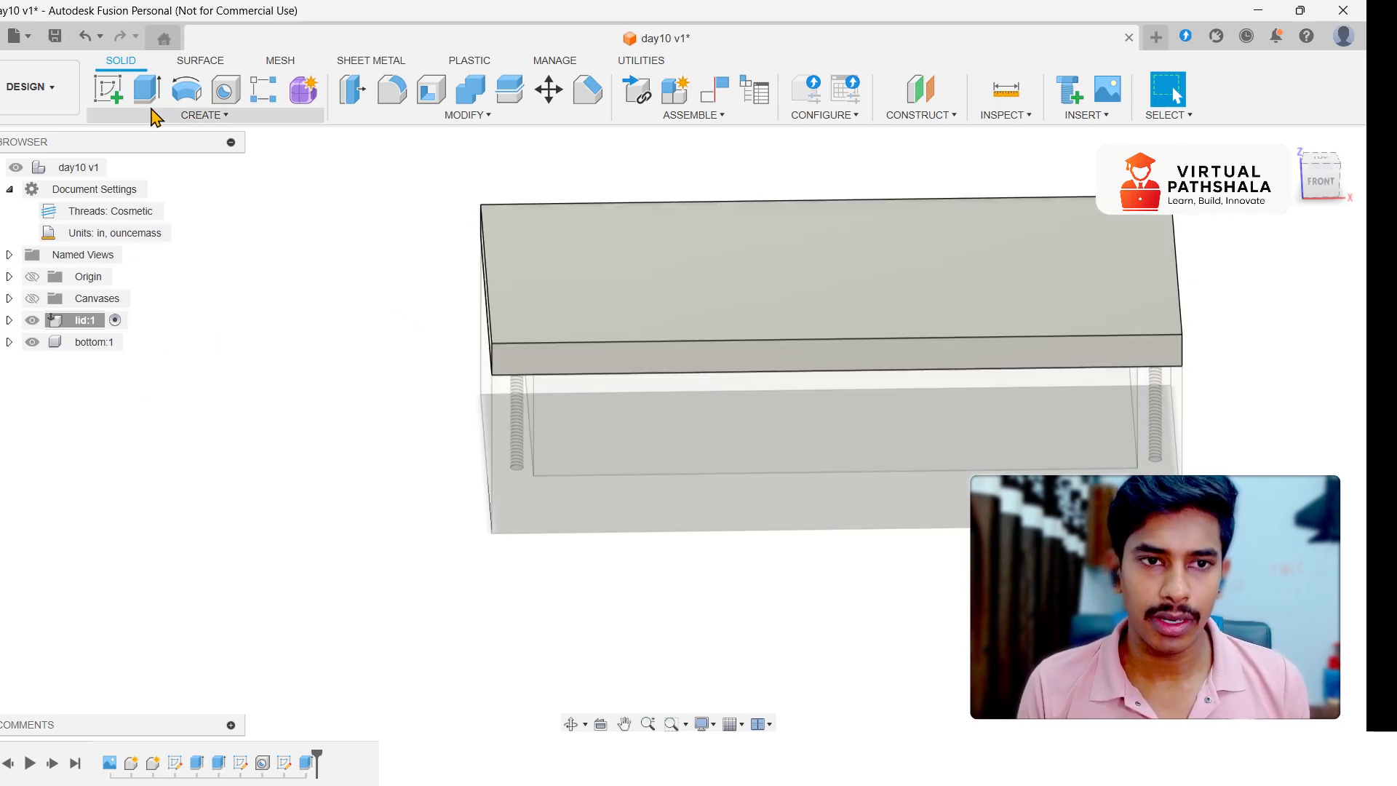
- Start a new sketch on the lid's top face
left_click(109, 90)
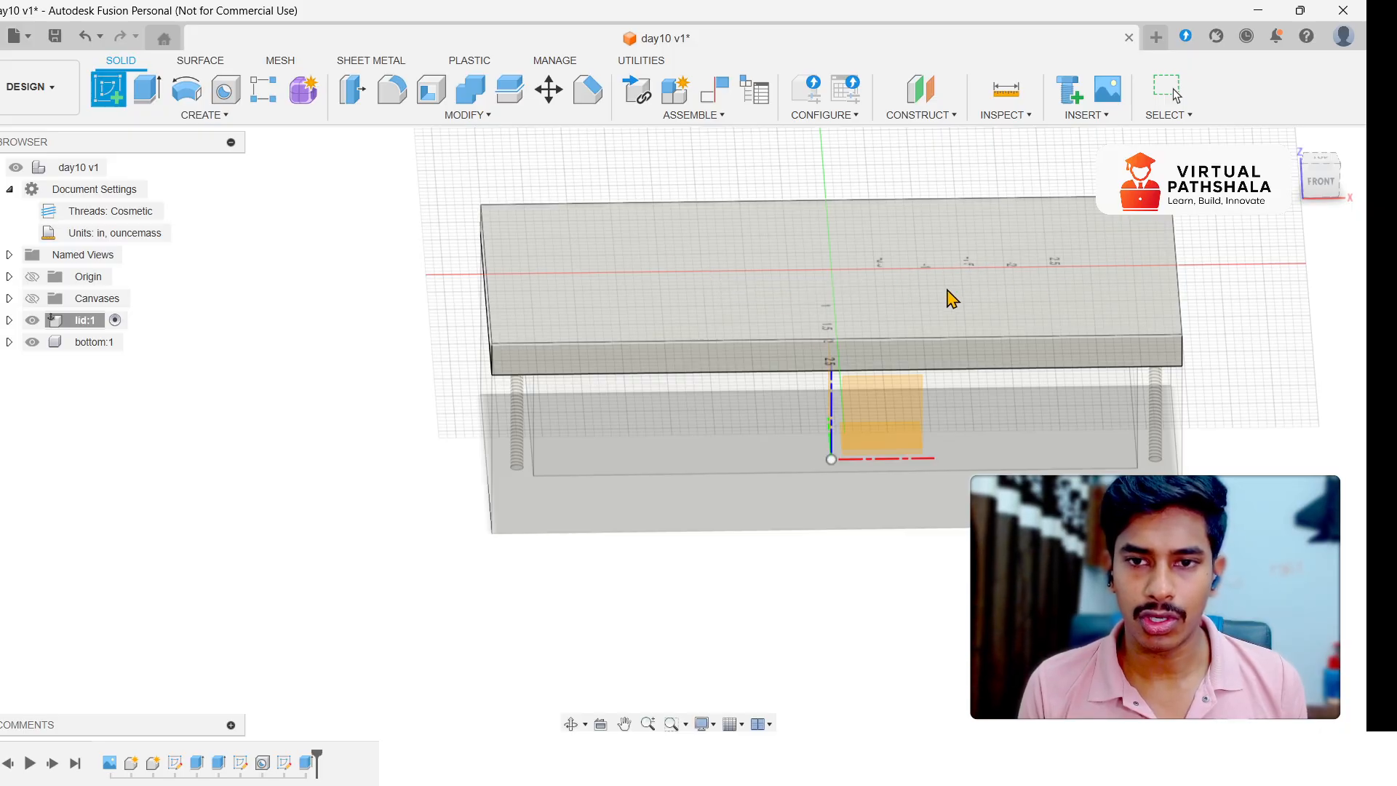
left_click(763, 264)
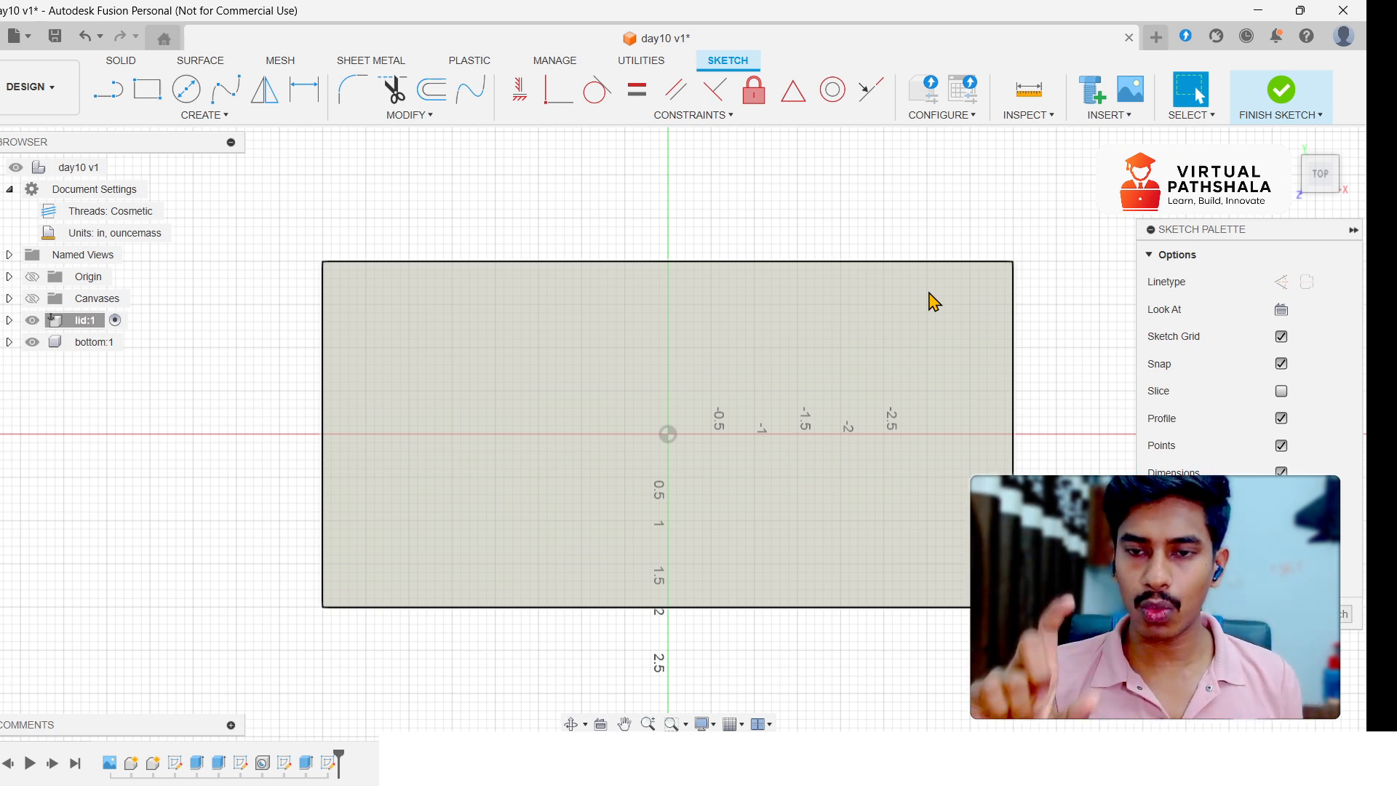
left_click_drag(1321, 180, 1309, 135)
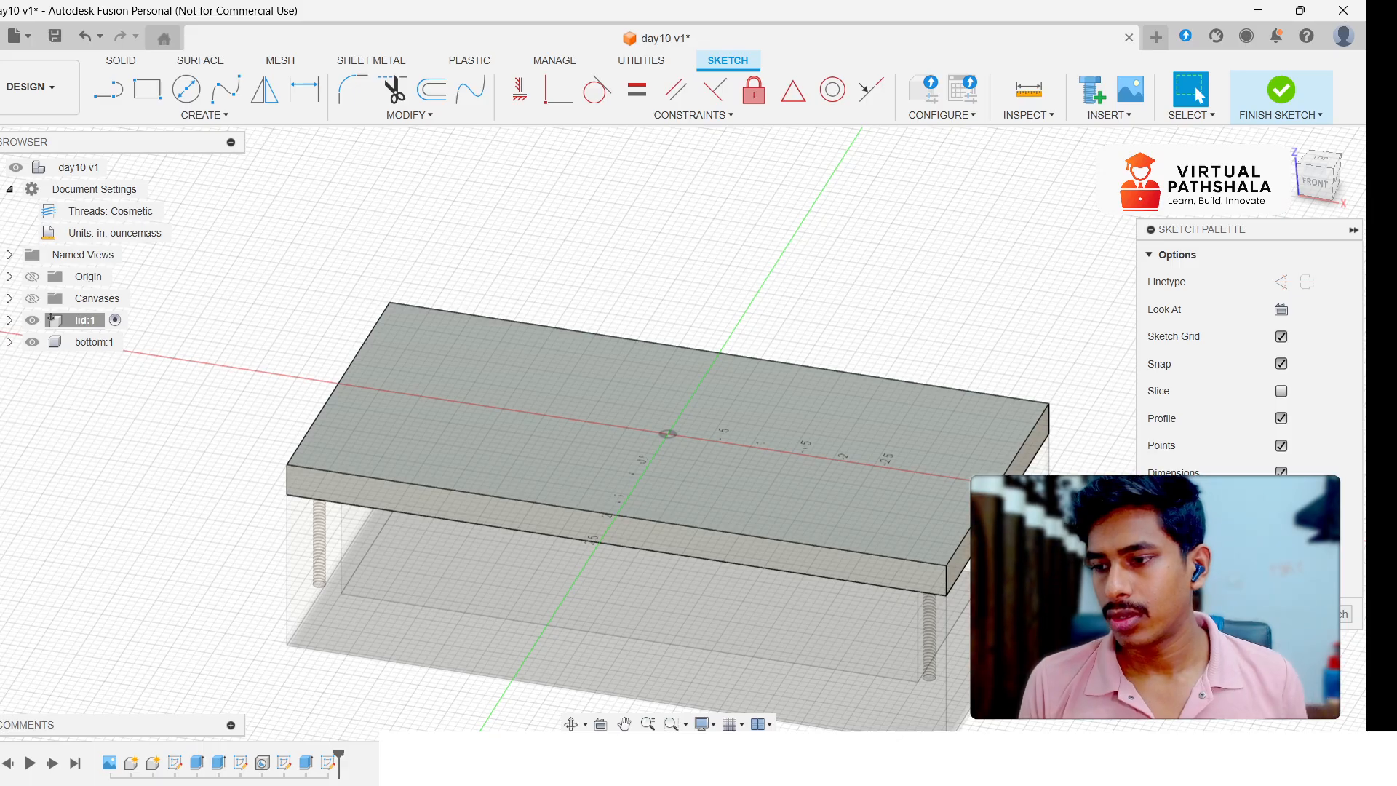
scroll(1114, 365, "down", 2)
scroll(1001, 418, "up", 4)
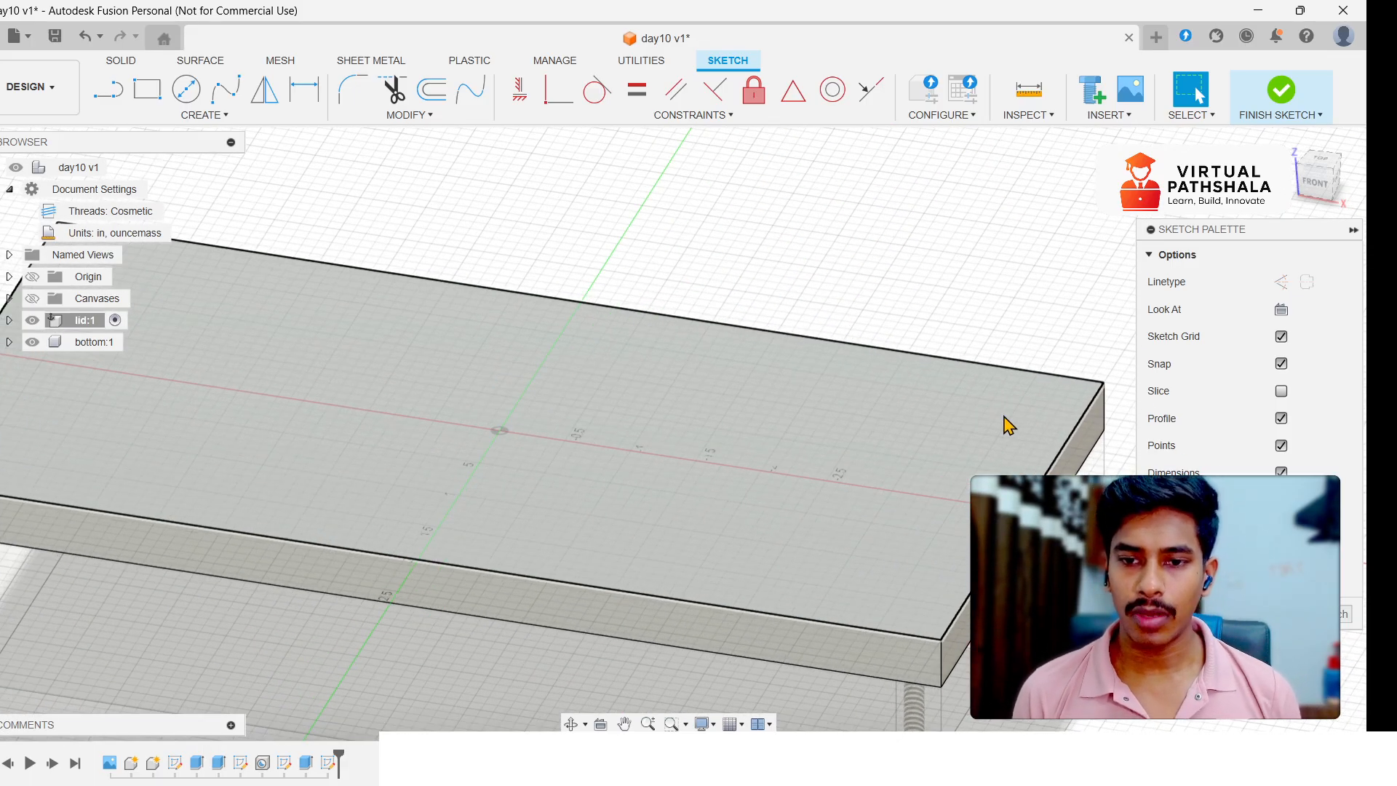
scroll(1008, 425, "down", 2)
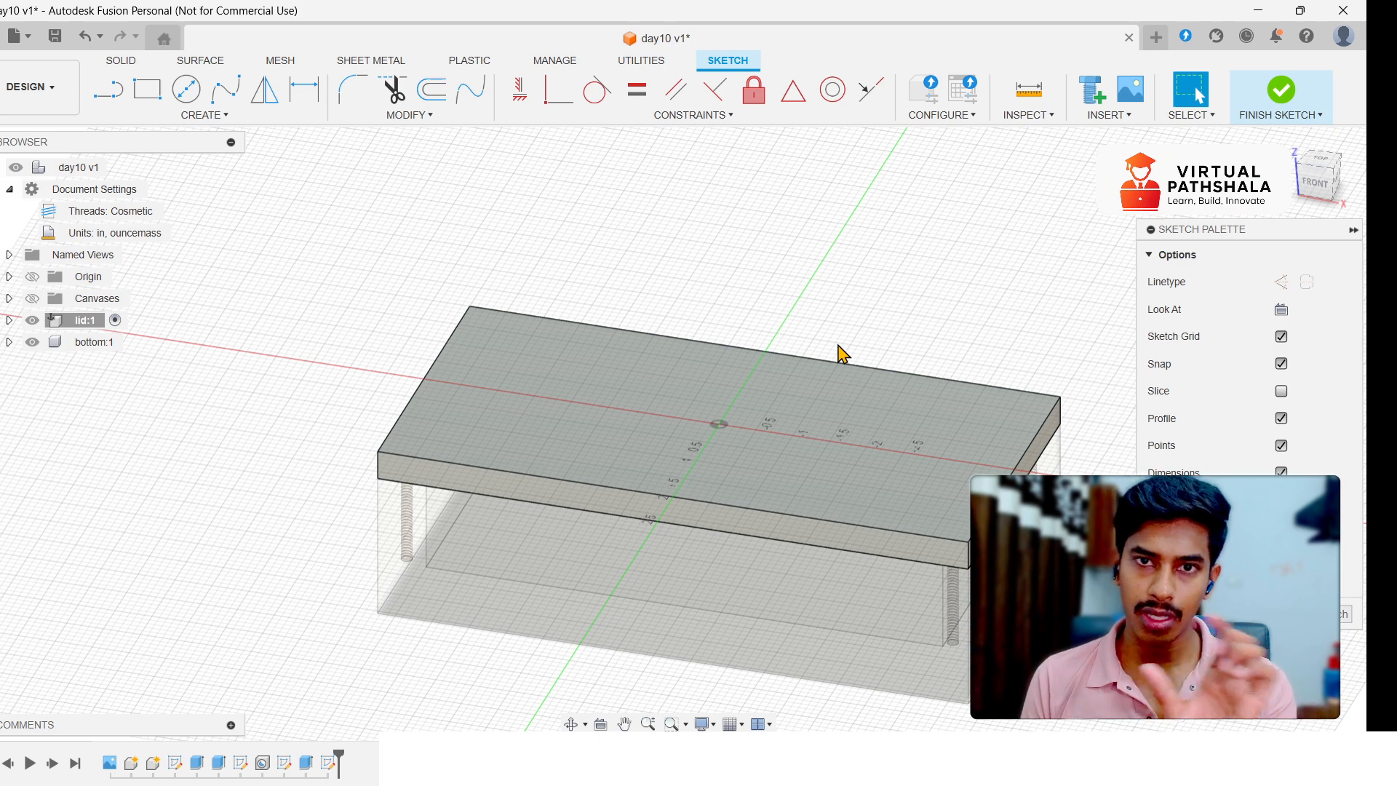
left_click(1316, 182)
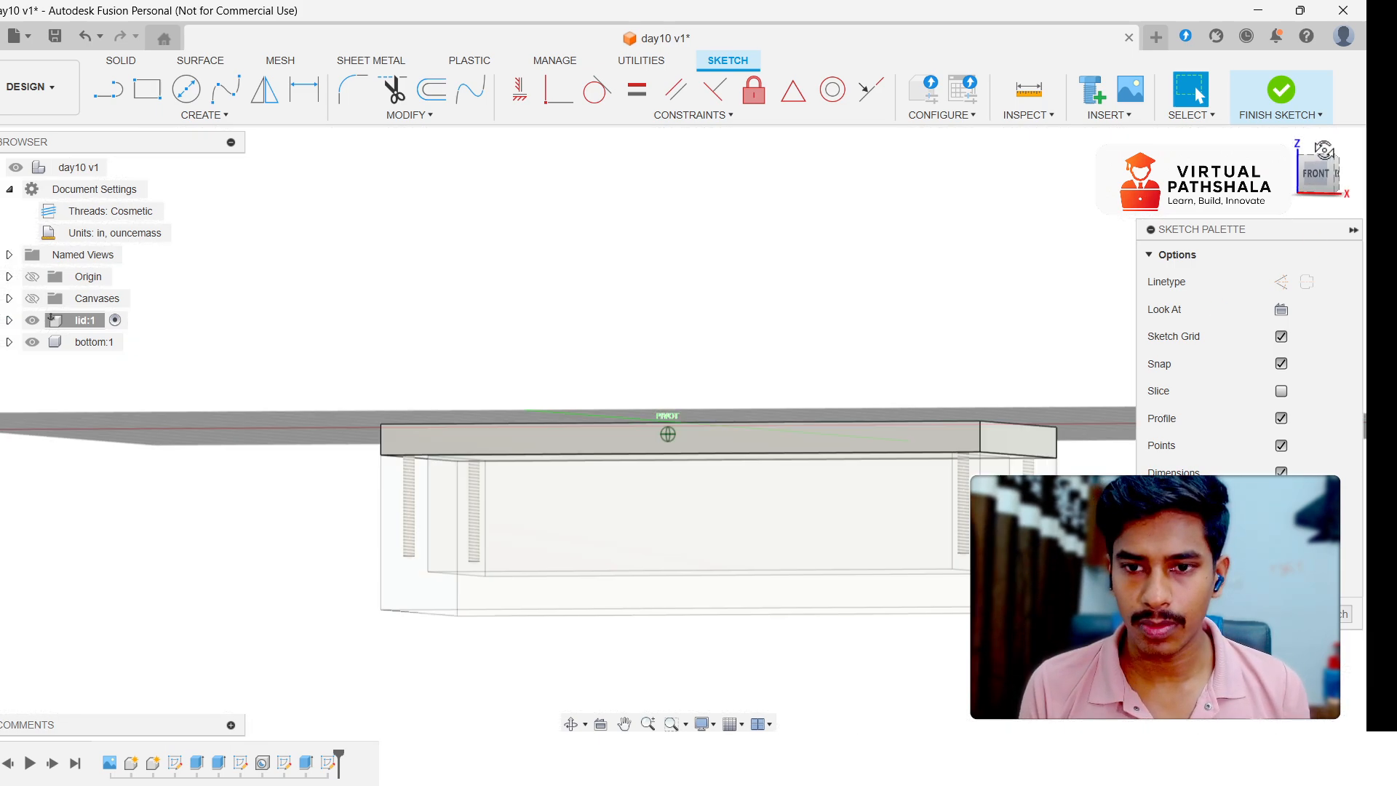
left_click_drag(1325, 150, 1325, 61)
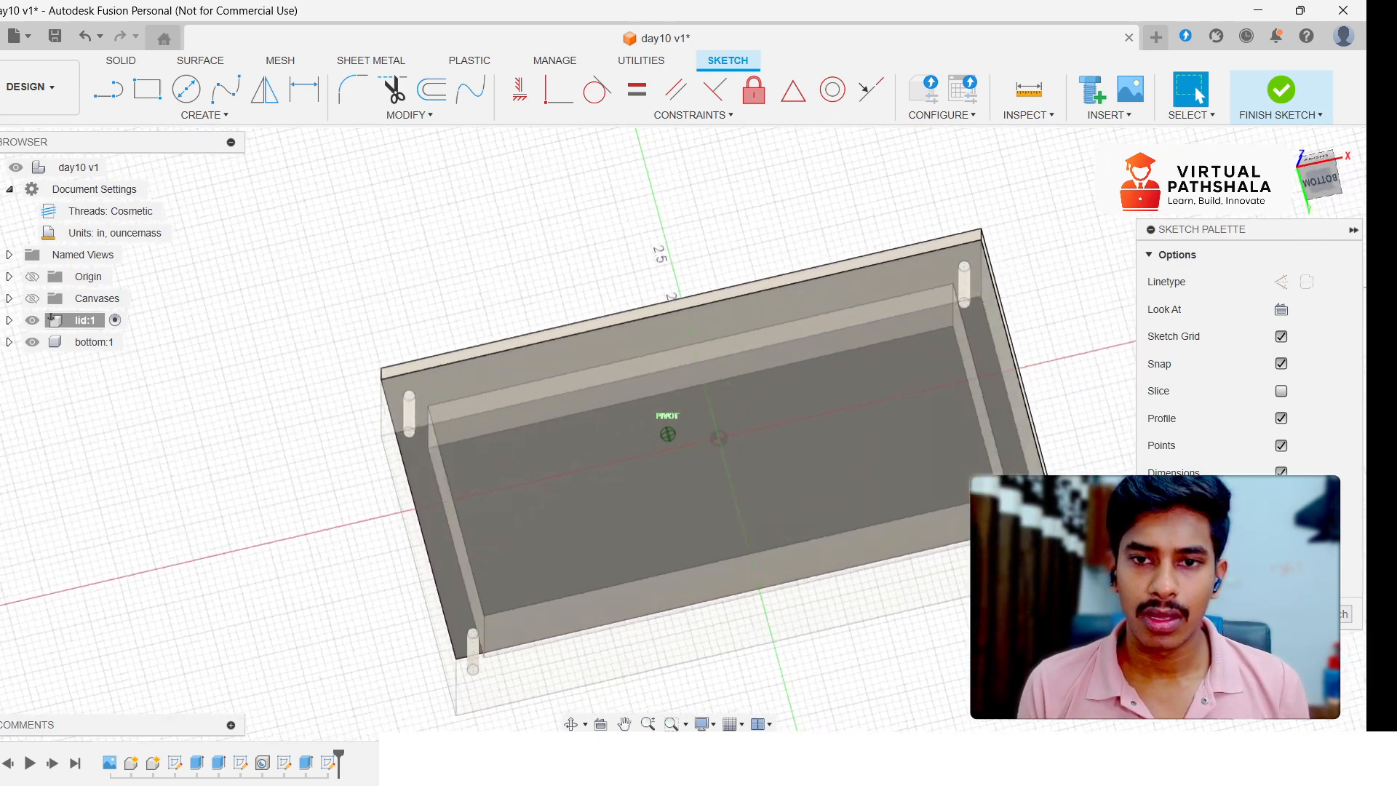
left_click(220, 117)
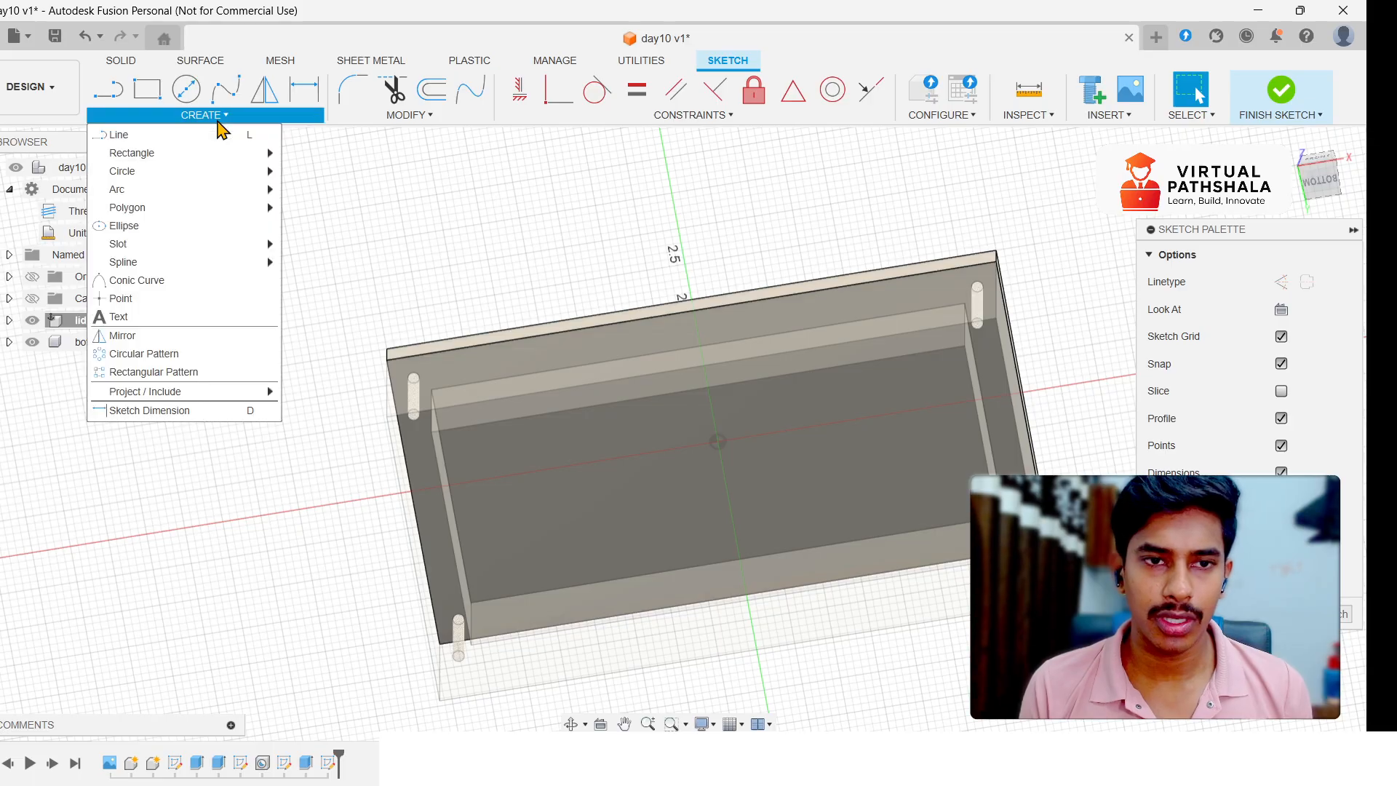
left_click(433, 116)
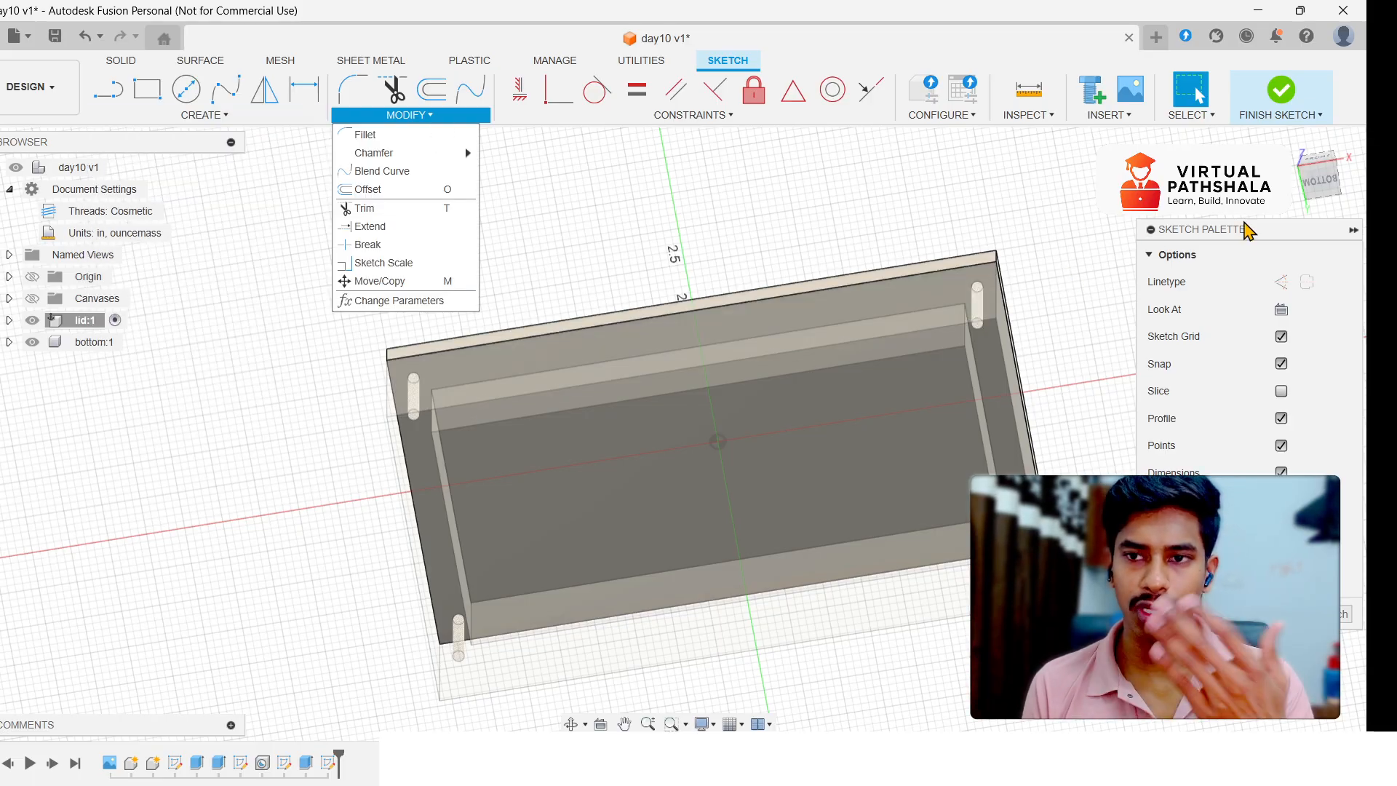
left_click_drag(1316, 176, 1319, 254)
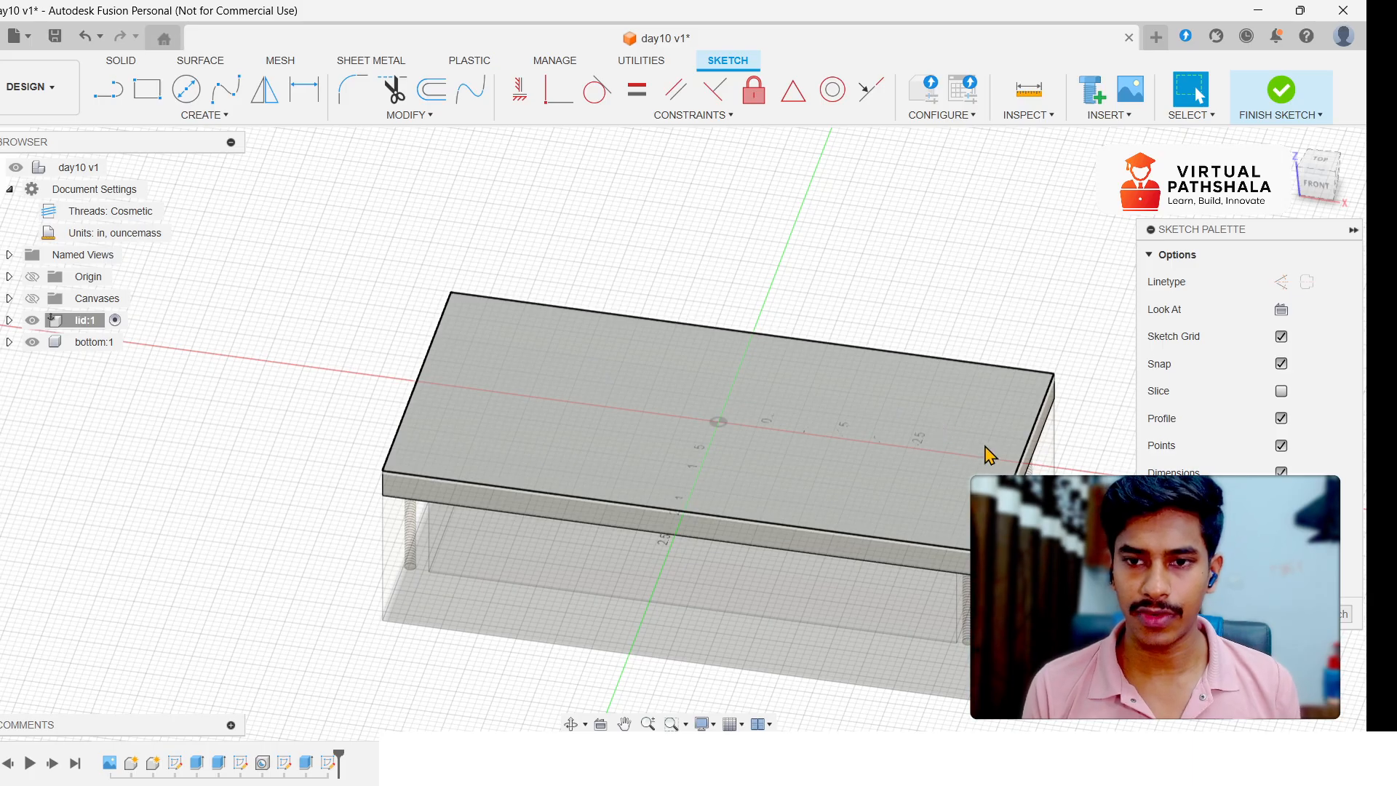
left_click_drag(1318, 185, 1318, 123)
key("p")
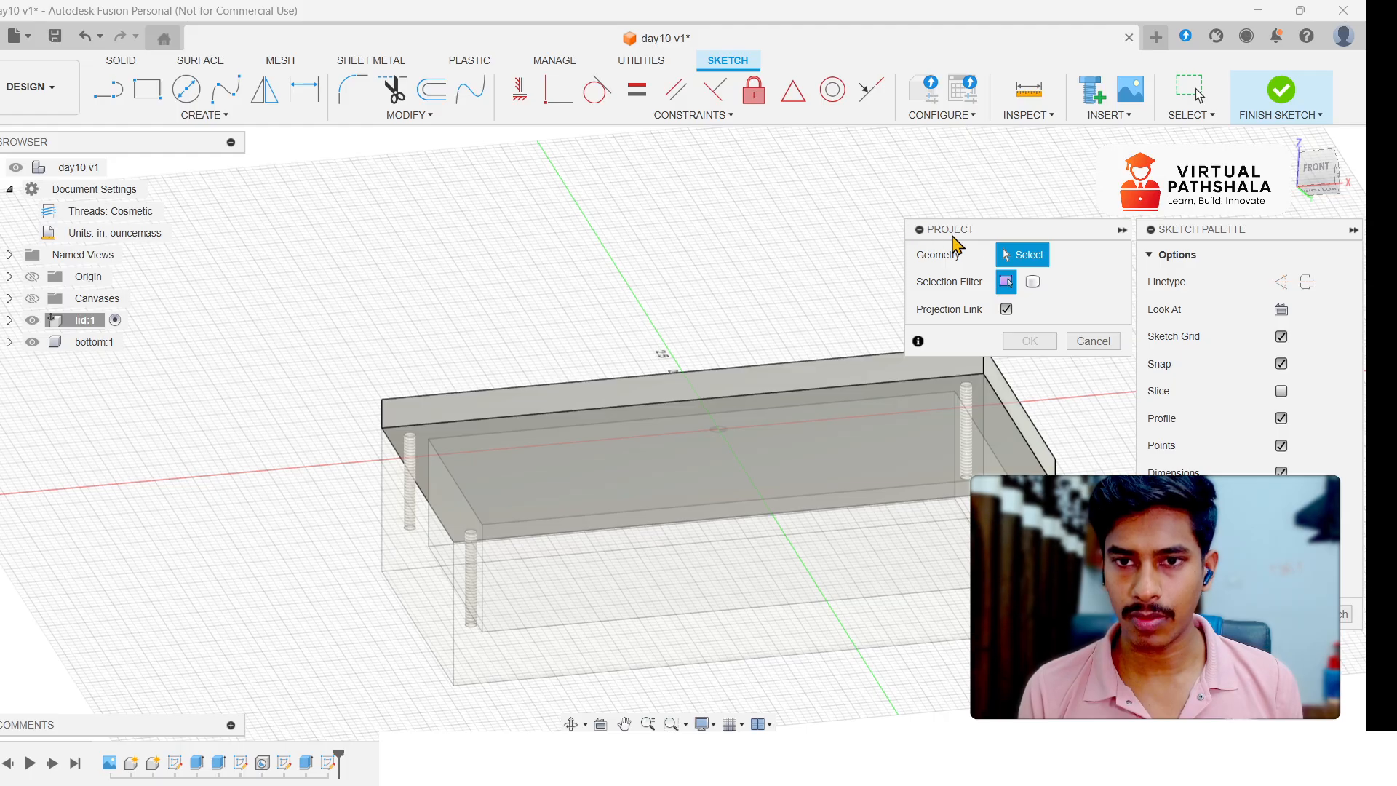
left_click_drag(1041, 230, 943, 214)
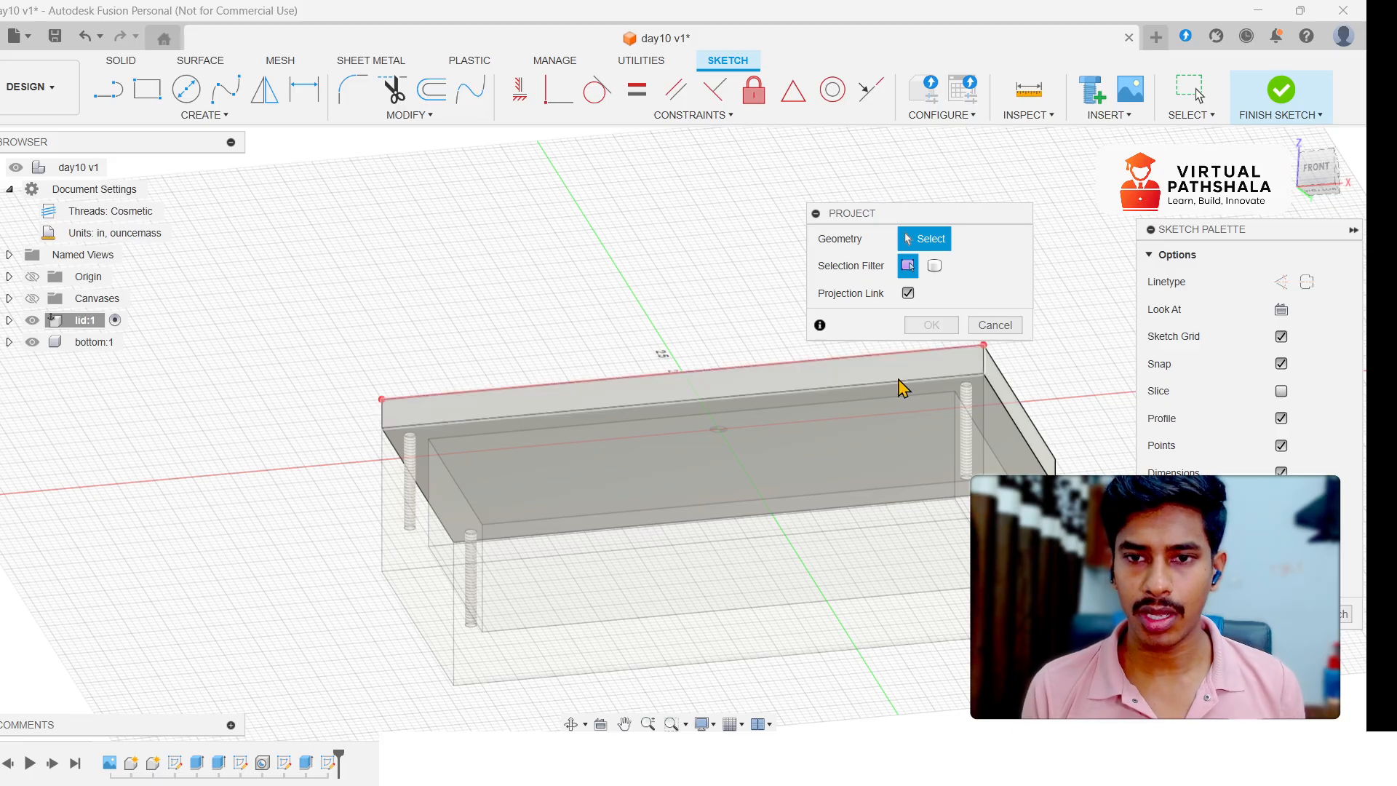
left_click(836, 399)
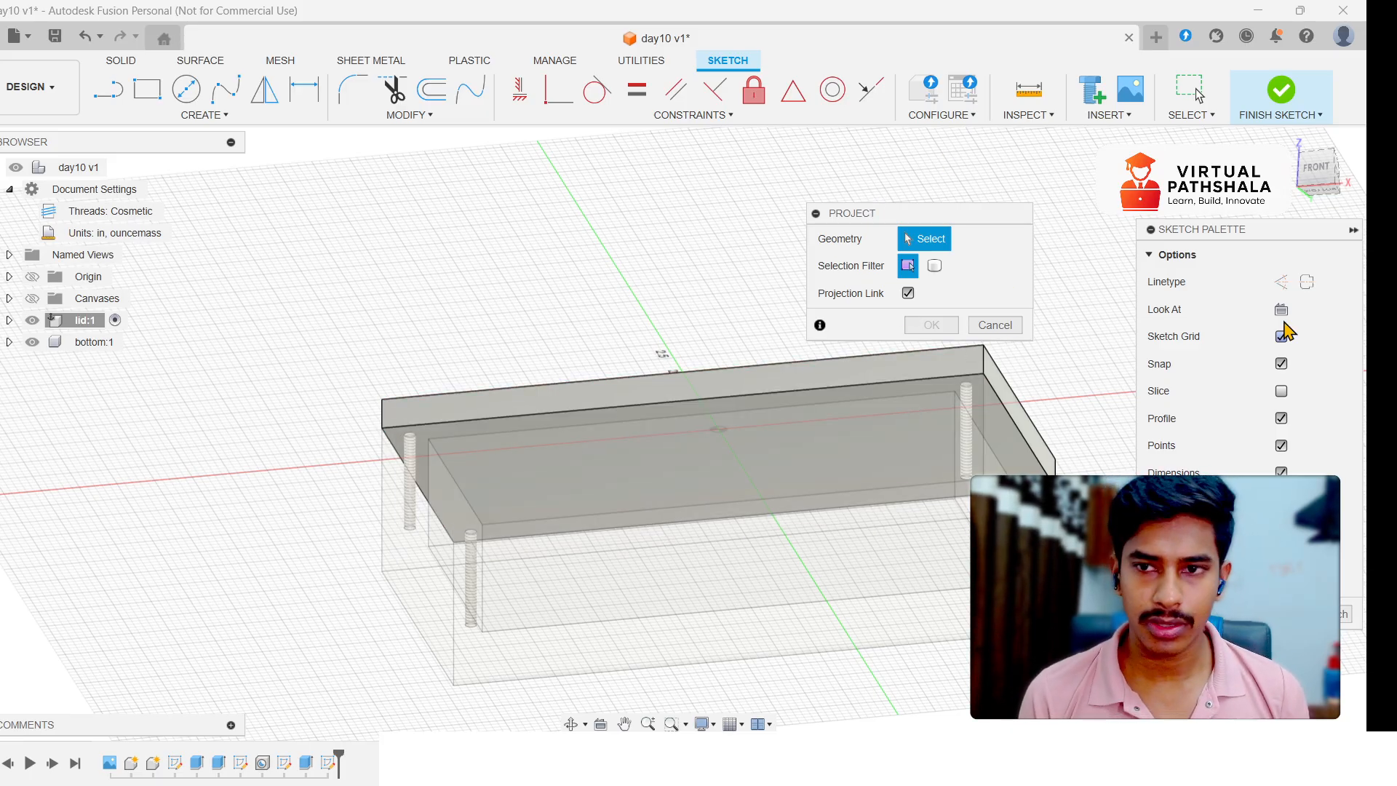
left_click_drag(1321, 191, 1314, 172)
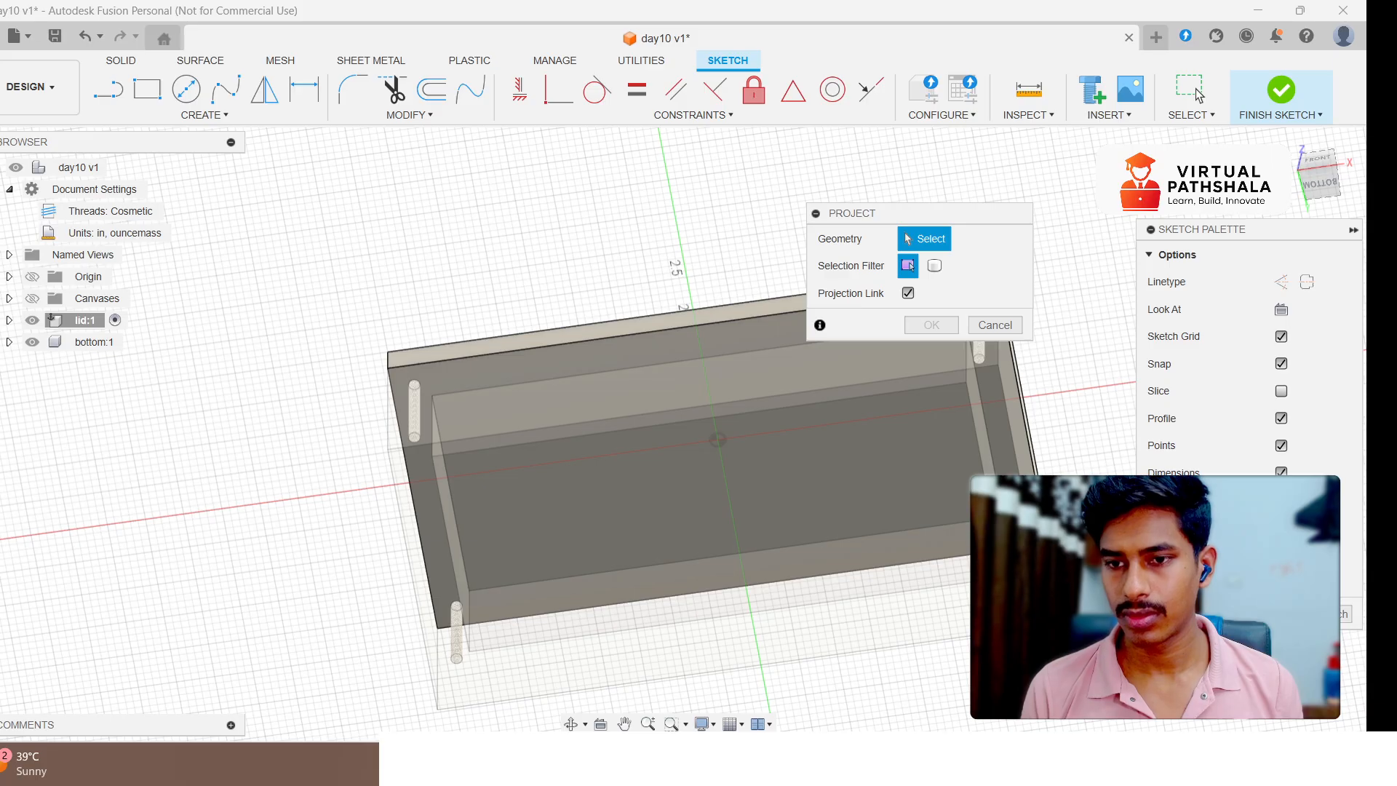
left_click(1224, 761)
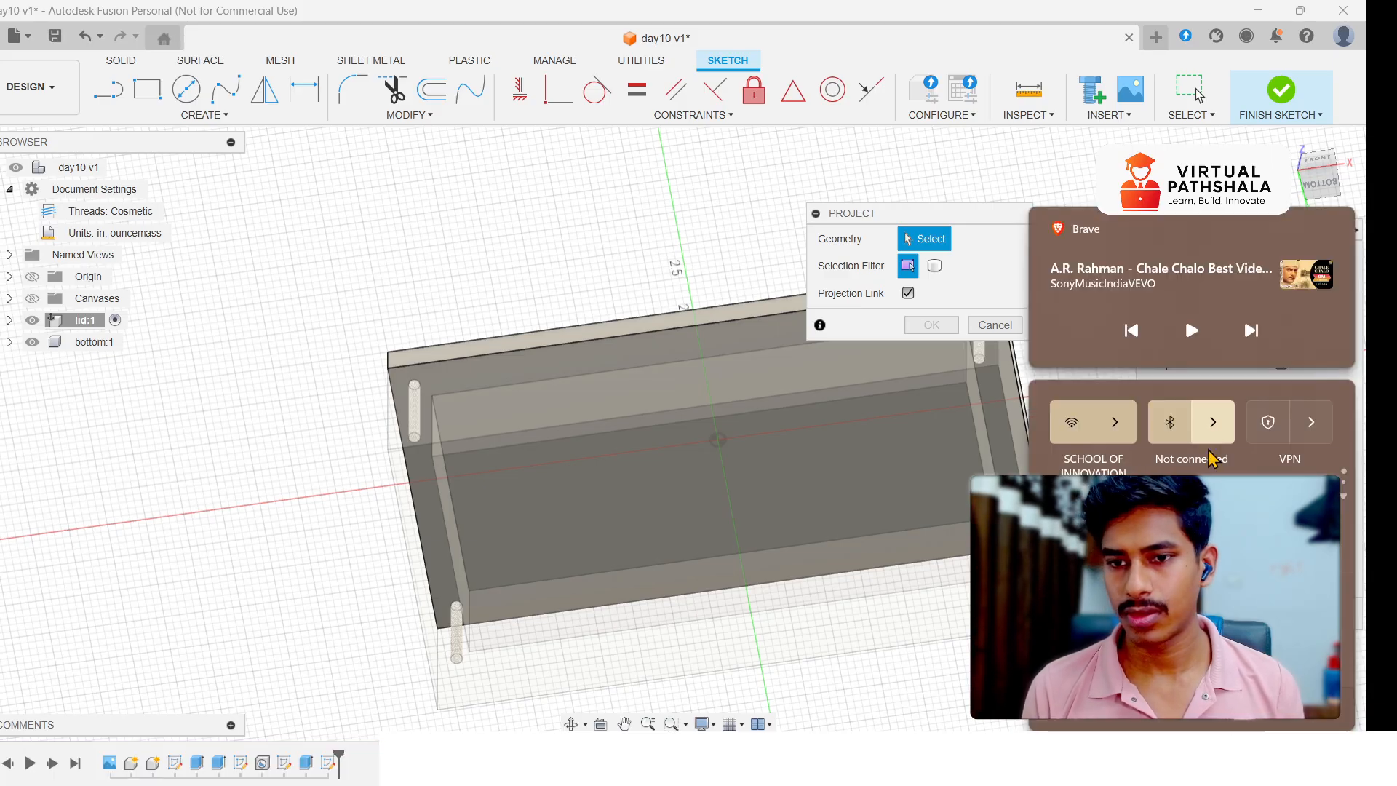
left_click(1224, 761)
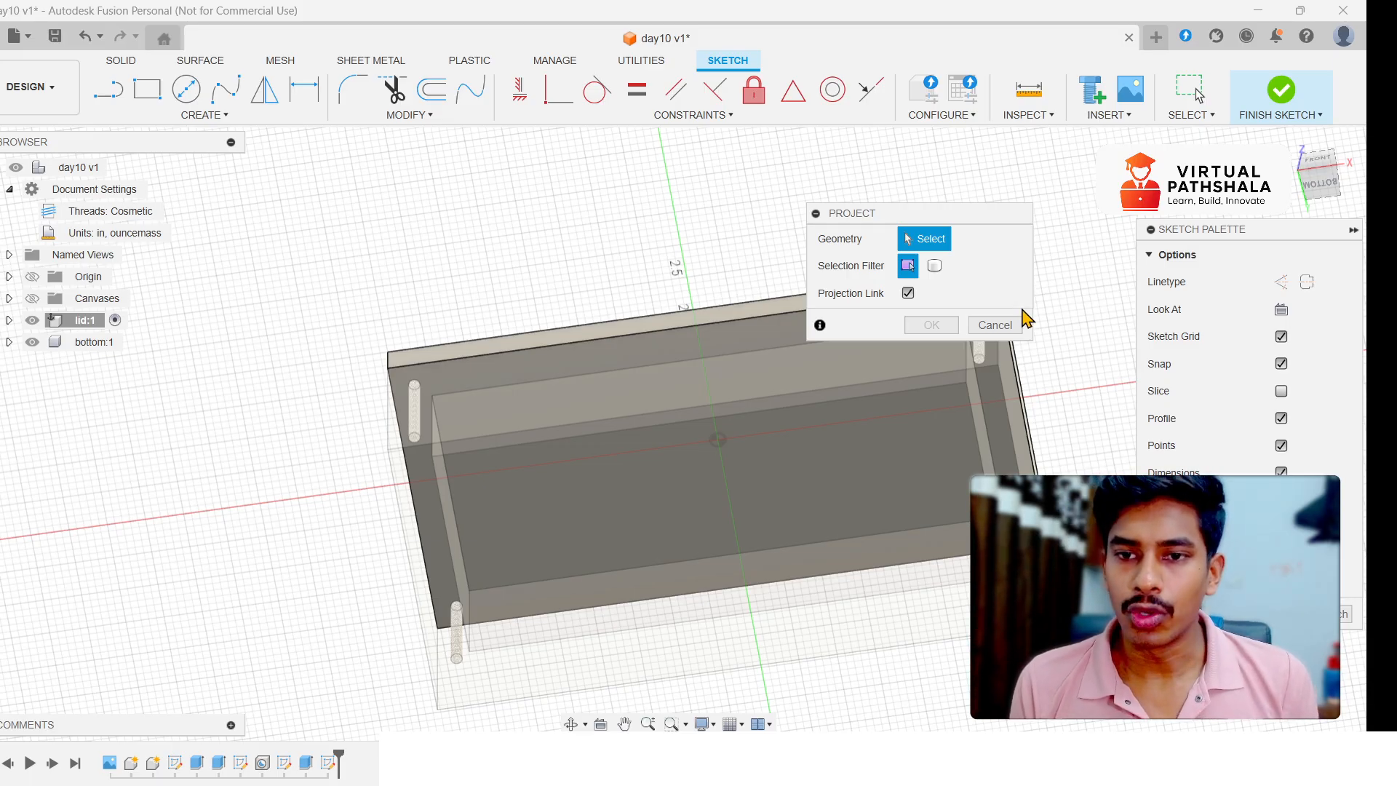
left_click(995, 325)
- Examine the lid from above and the bottom's threaded corner holes from underneath
left_click(1312, 188)
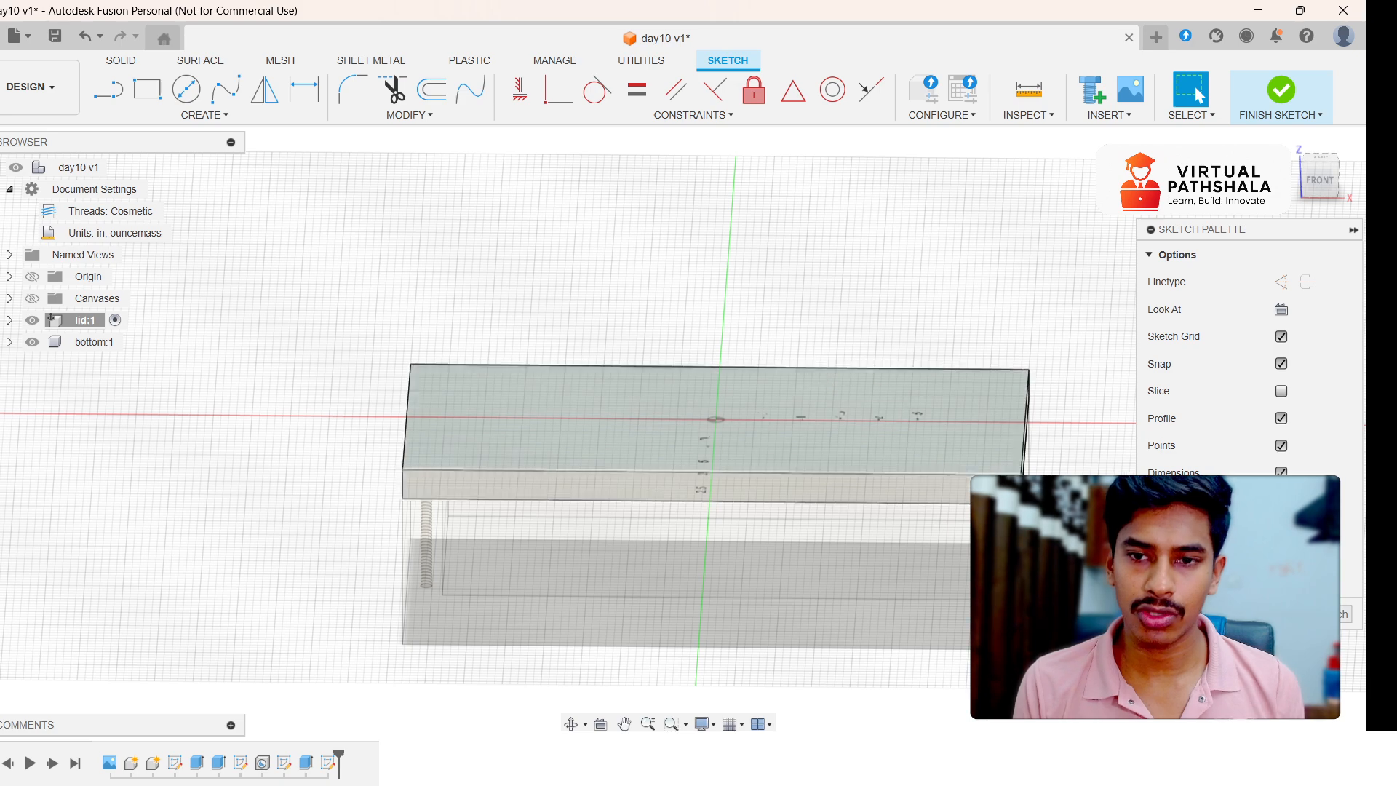
middle_click_drag(664, 435, 1075, 469, "shift")
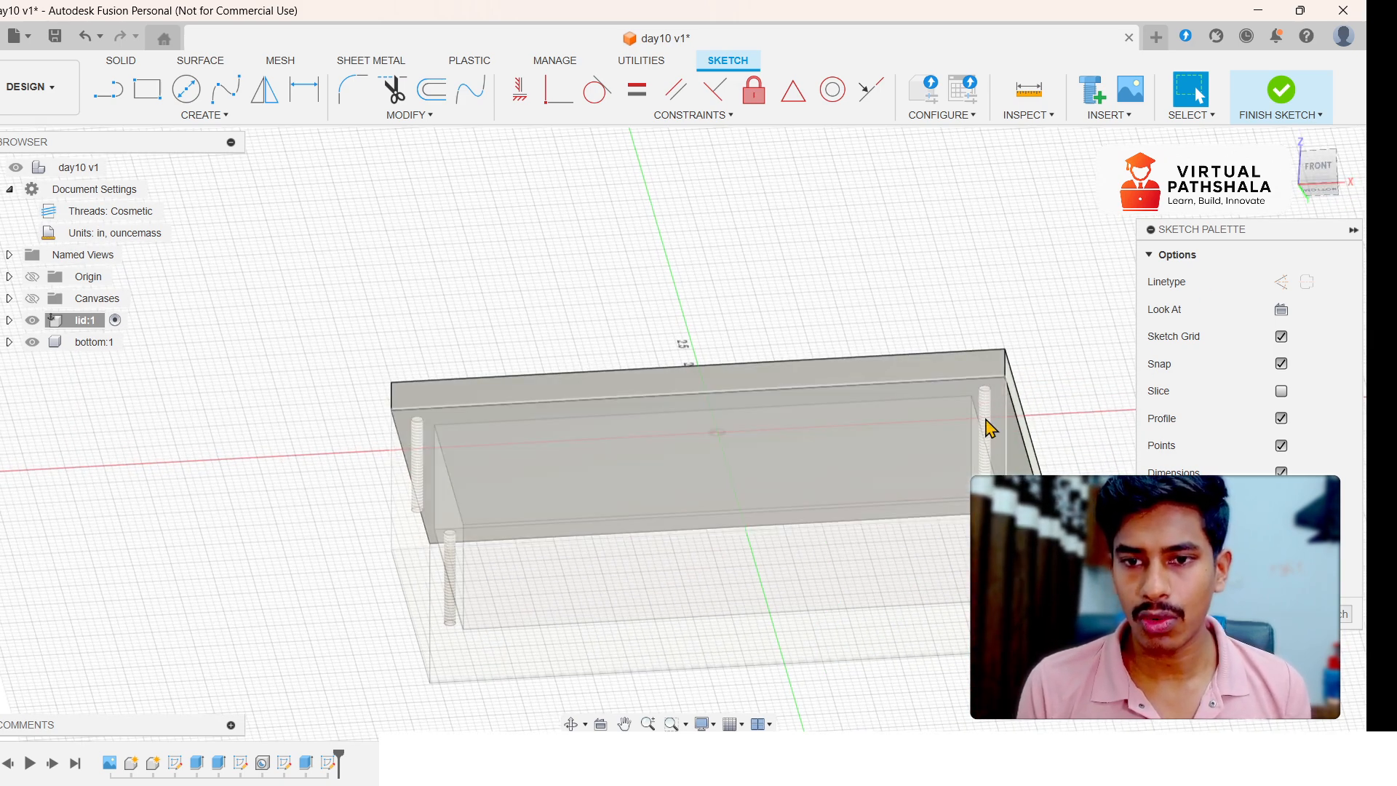
left_click(1320, 177)
middle_click_drag(664, 433, 979, 473, "shift")
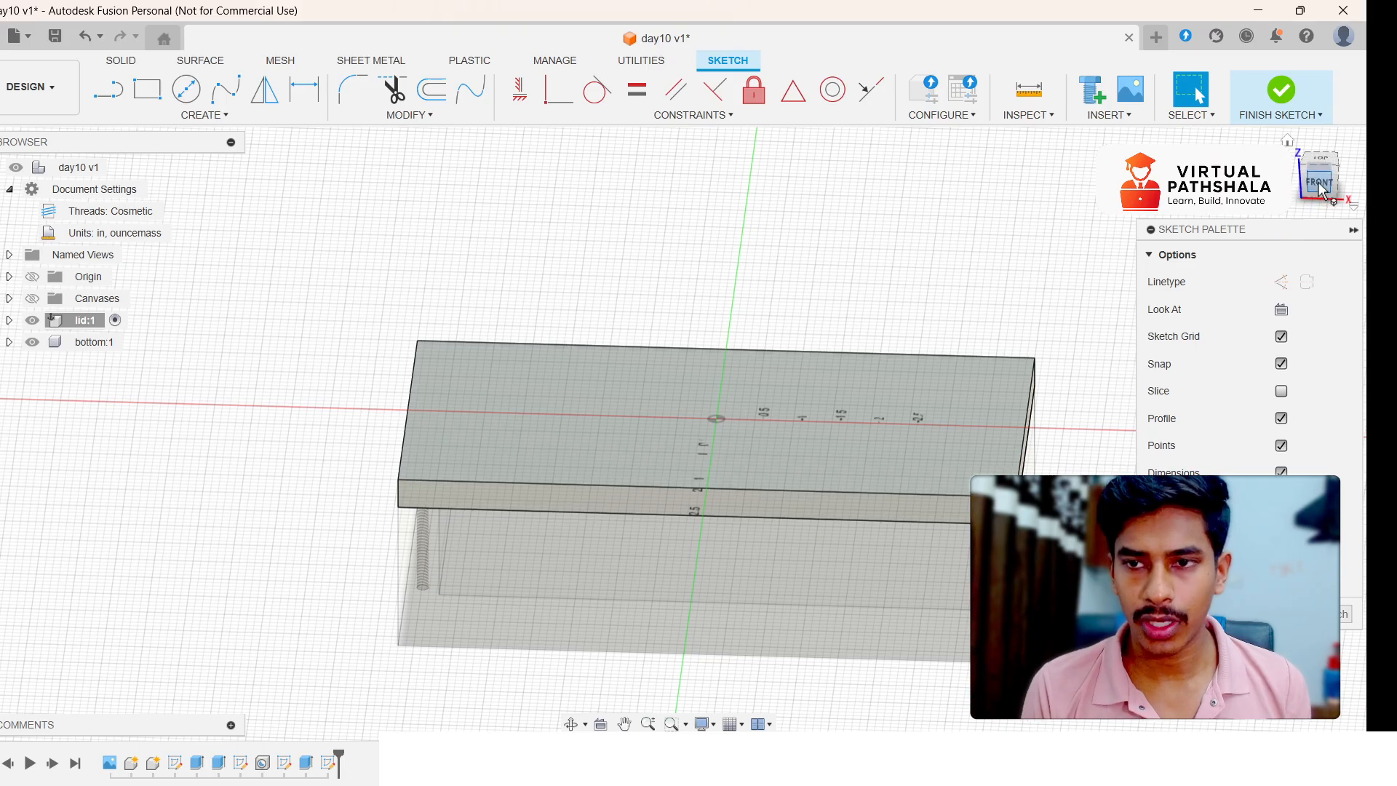
mouse_move(1317, 185)
left_mouse_down()
mouse_move(1294, 147)
mouse_move(1308, 191)
left_mouse_up()
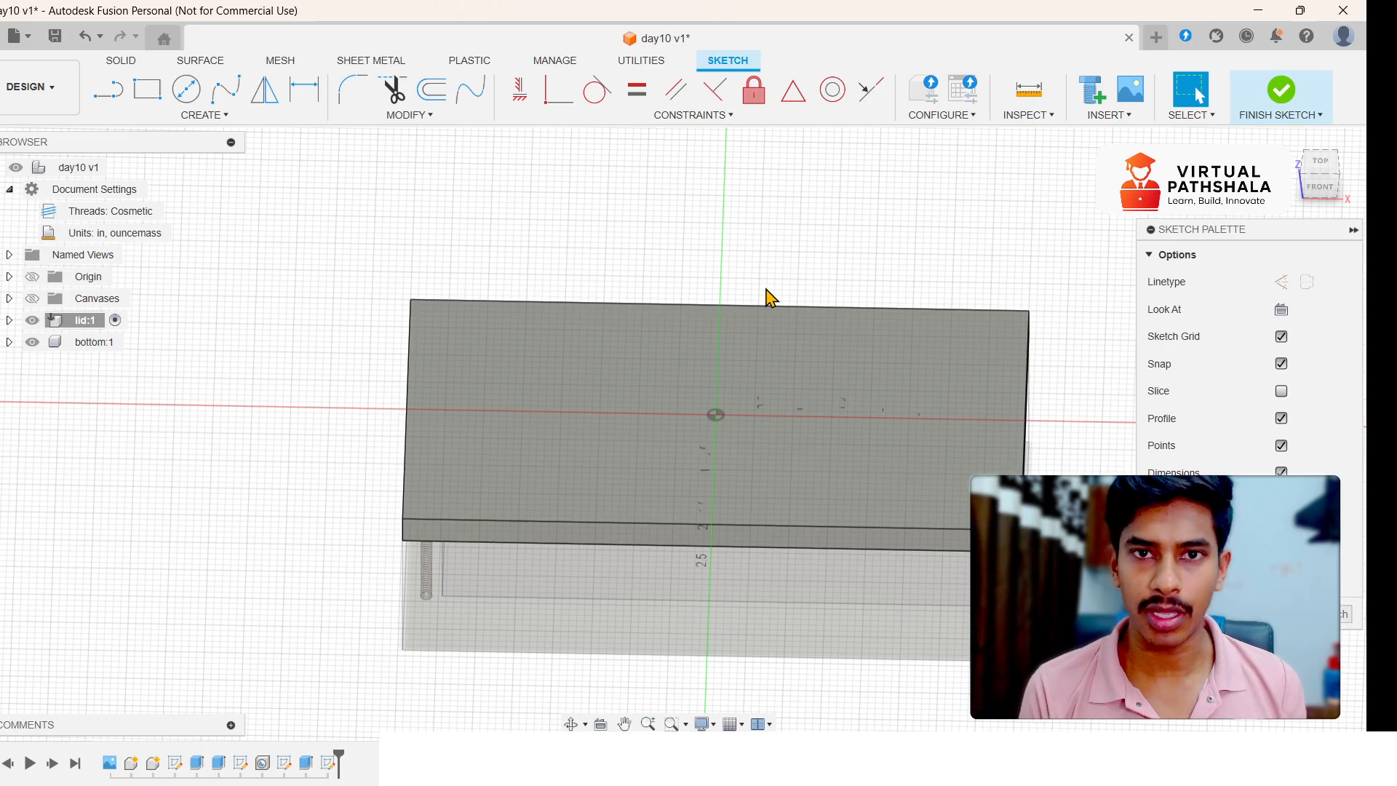
key("p")
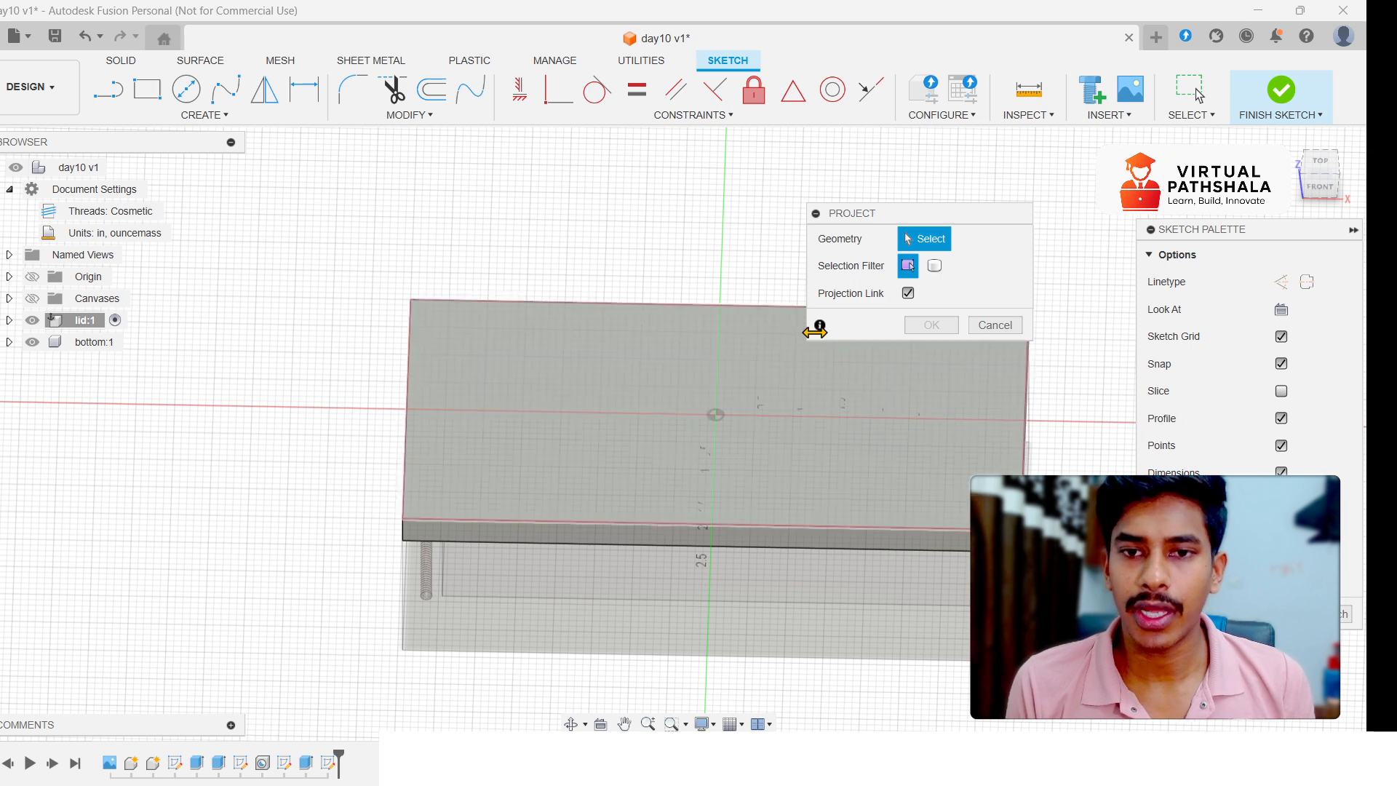
left_click_drag(880, 218, 898, 188)
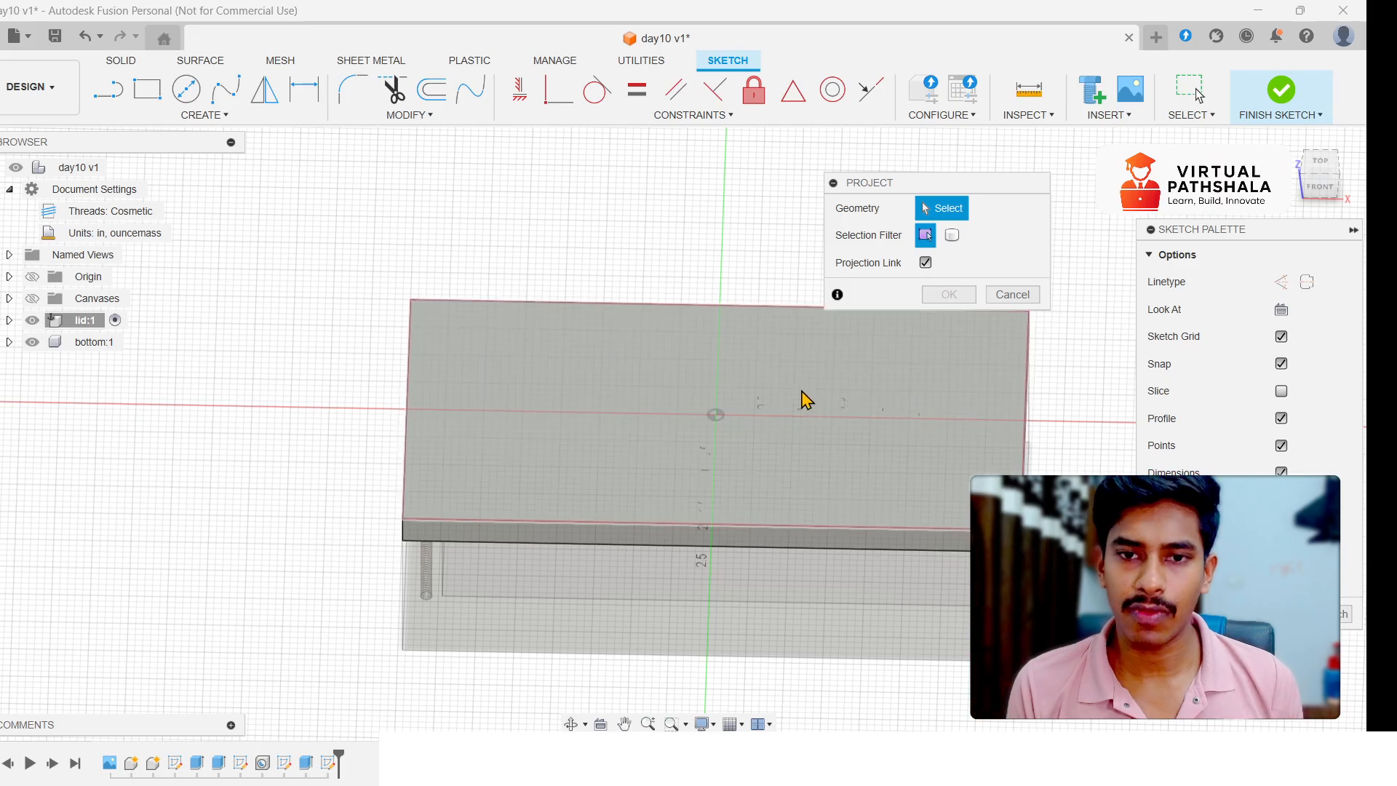
left_click_drag(948, 185, 1029, 184)
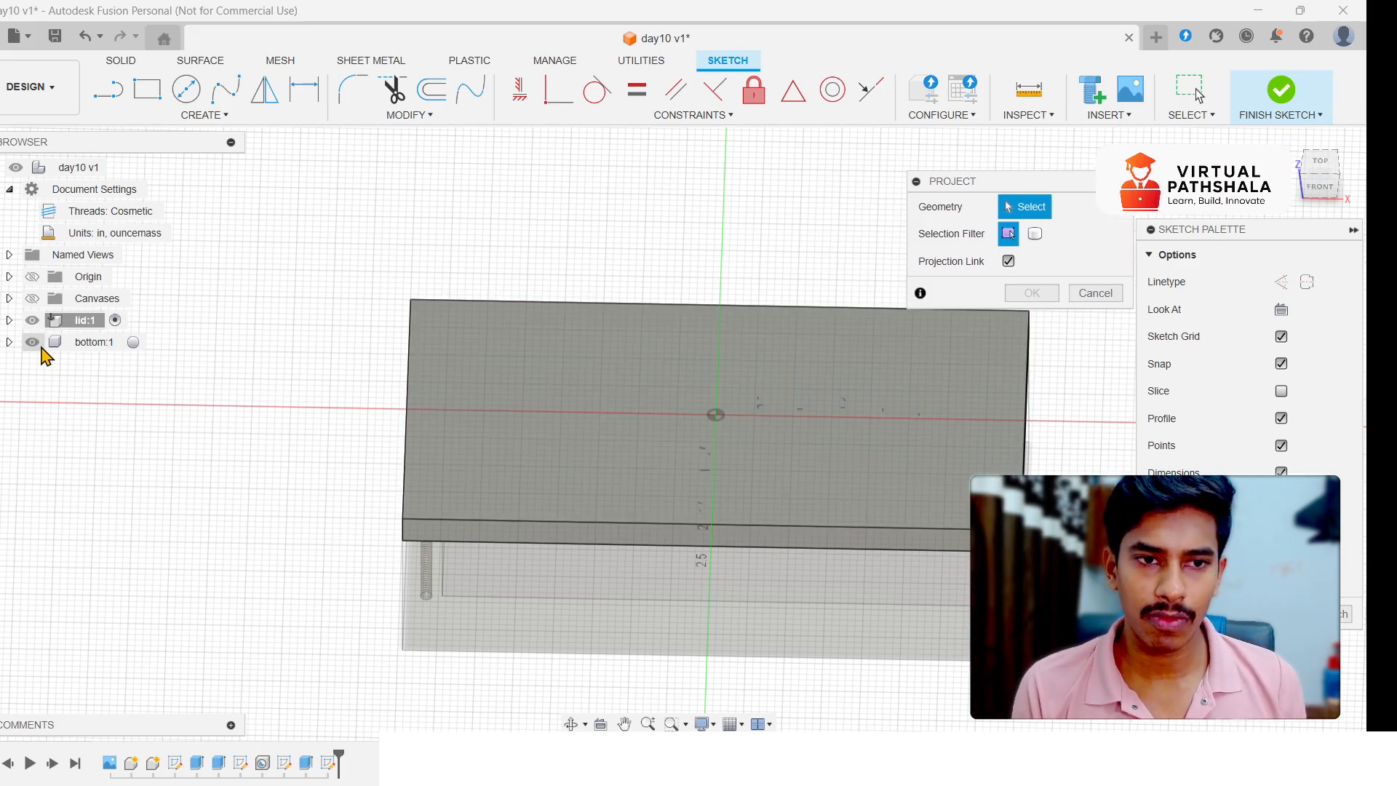
left_click_drag(1325, 191, 1315, 134)
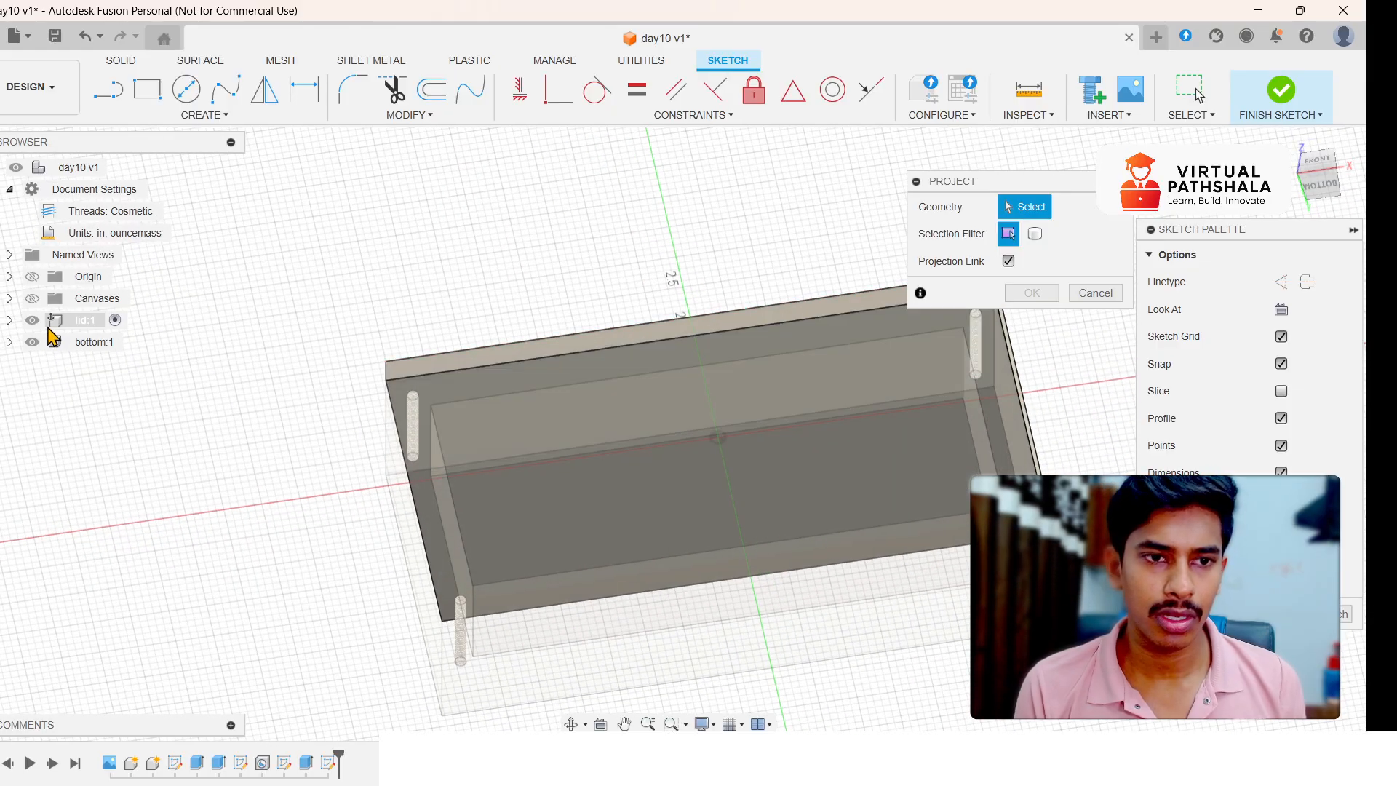
left_click(32, 342)
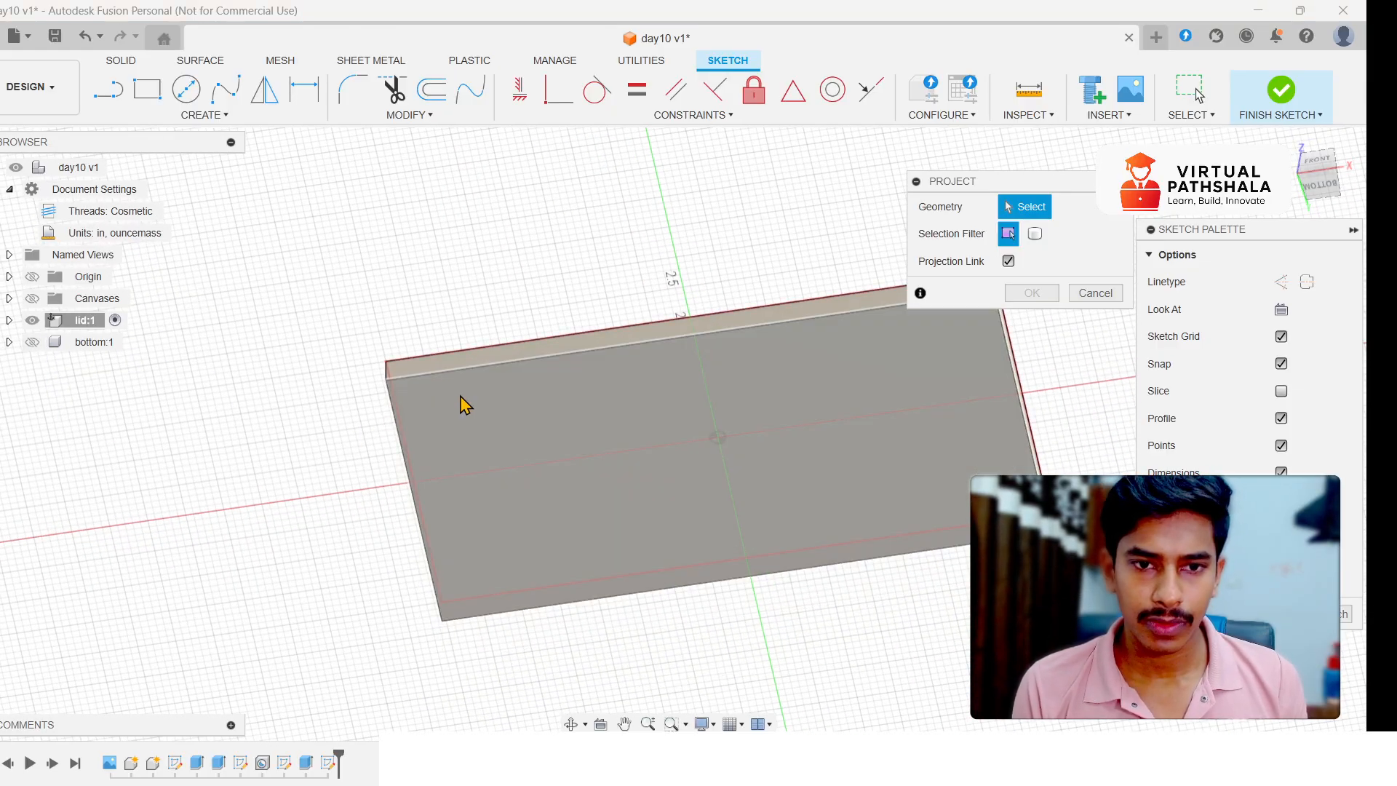
scroll(457, 404, "up", 3)
scroll(408, 401, "down", 2)
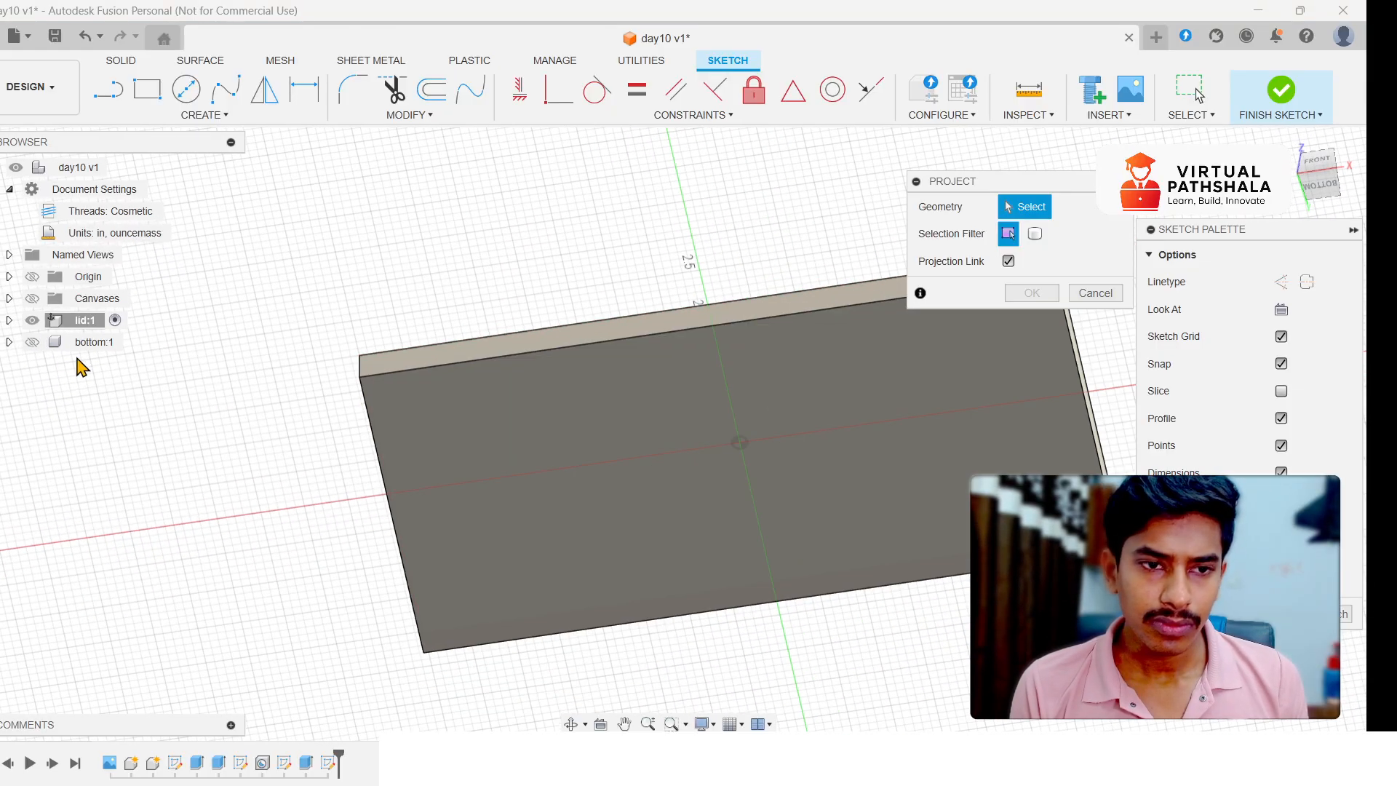
left_click(32, 342)
left_click(10, 320)
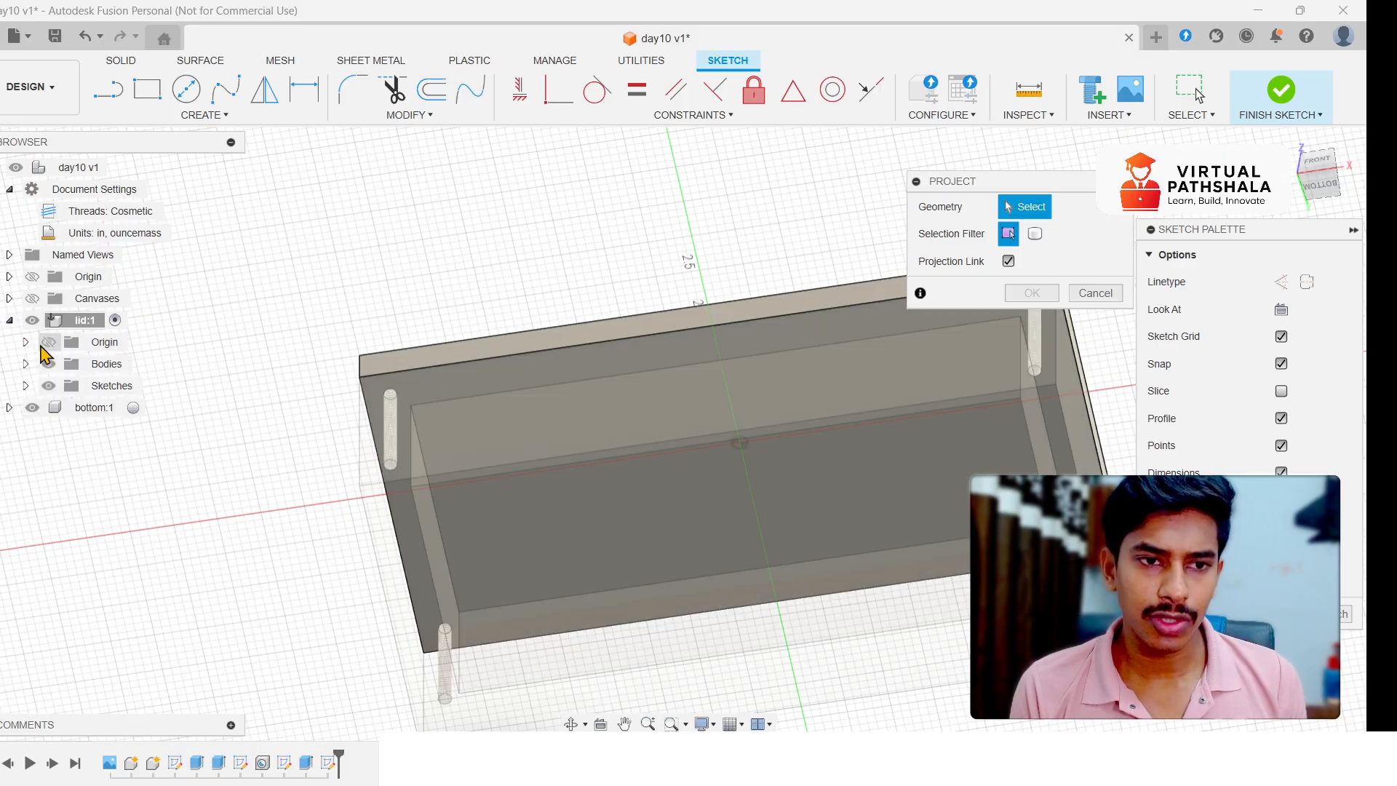
left_click(27, 386)
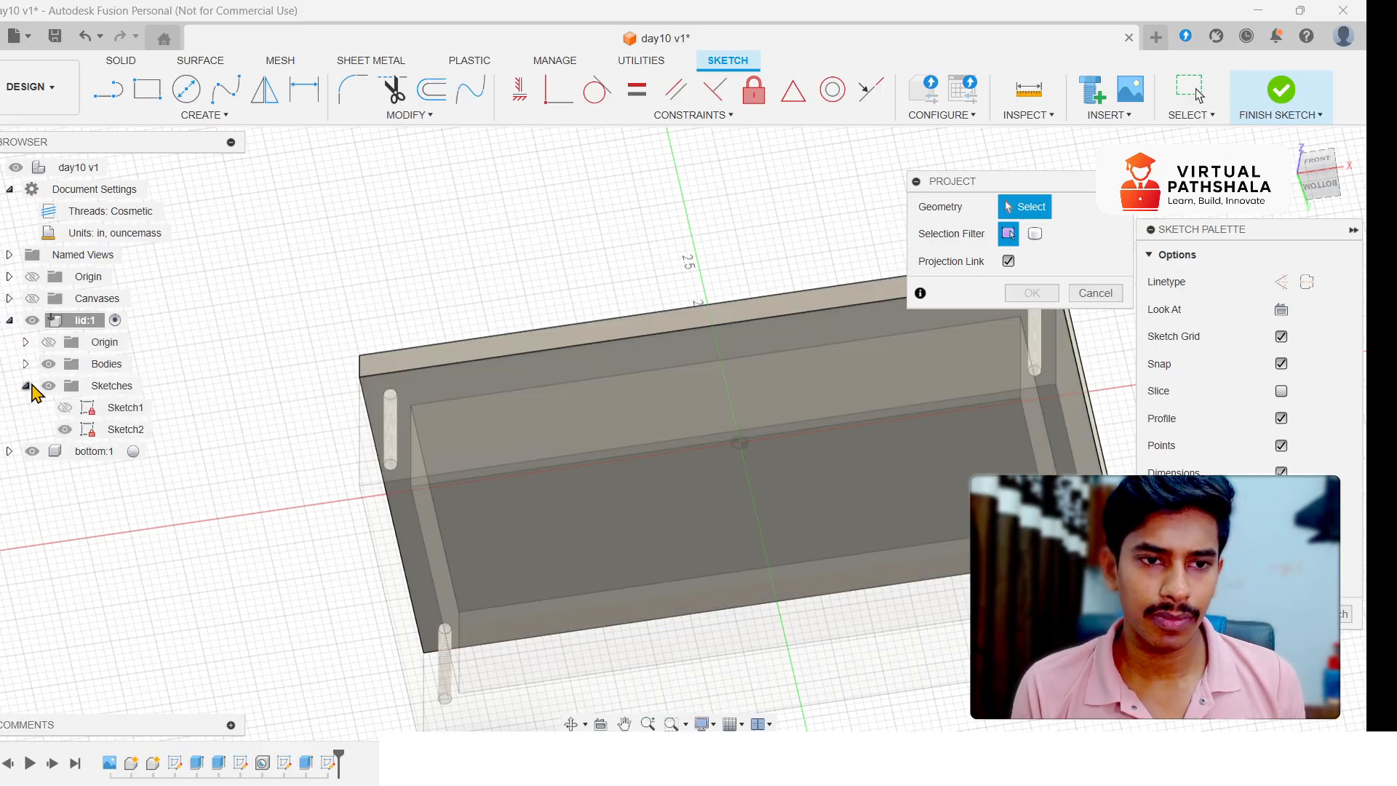
left_click(64, 407)
scroll(527, 393, "up", 1)
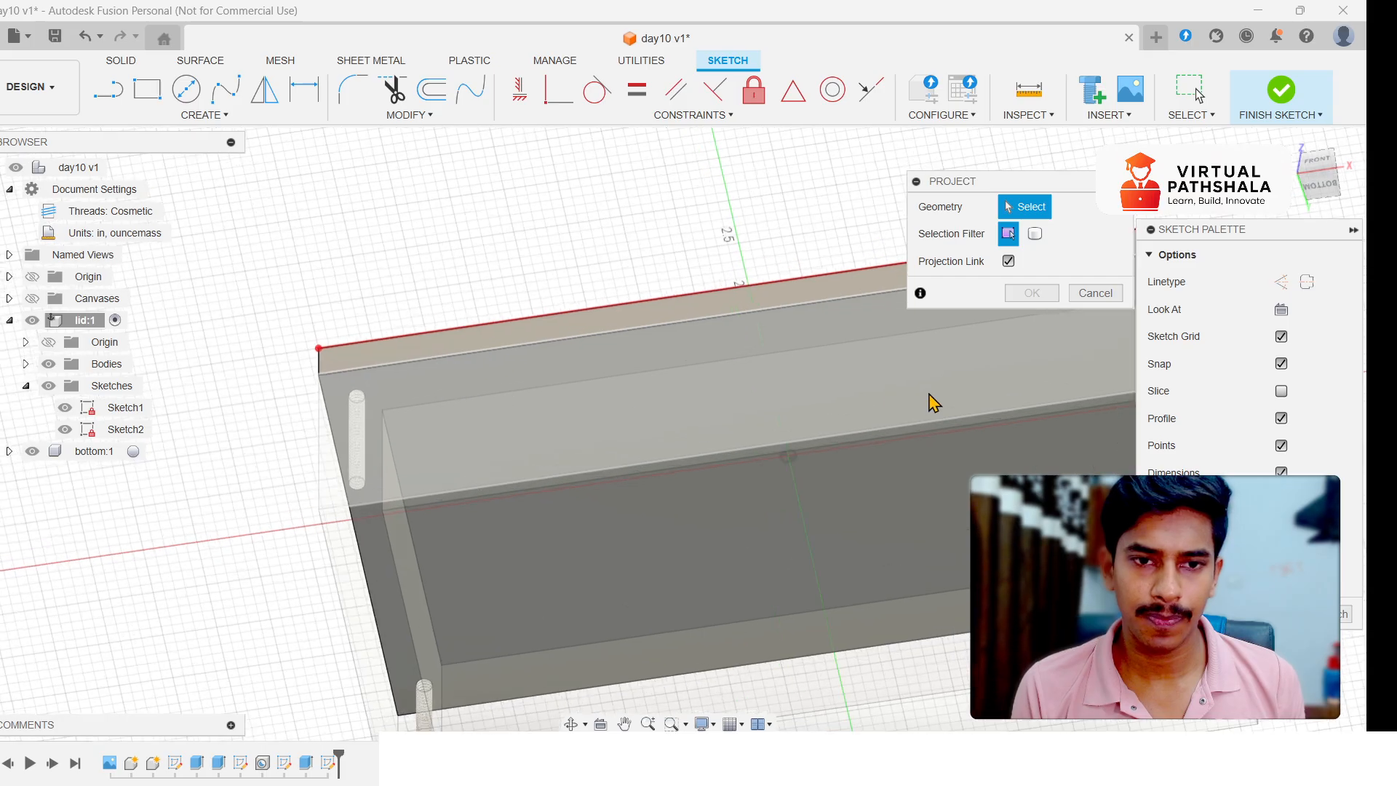
scroll(930, 400, "down", 3)
left_click(1320, 184)
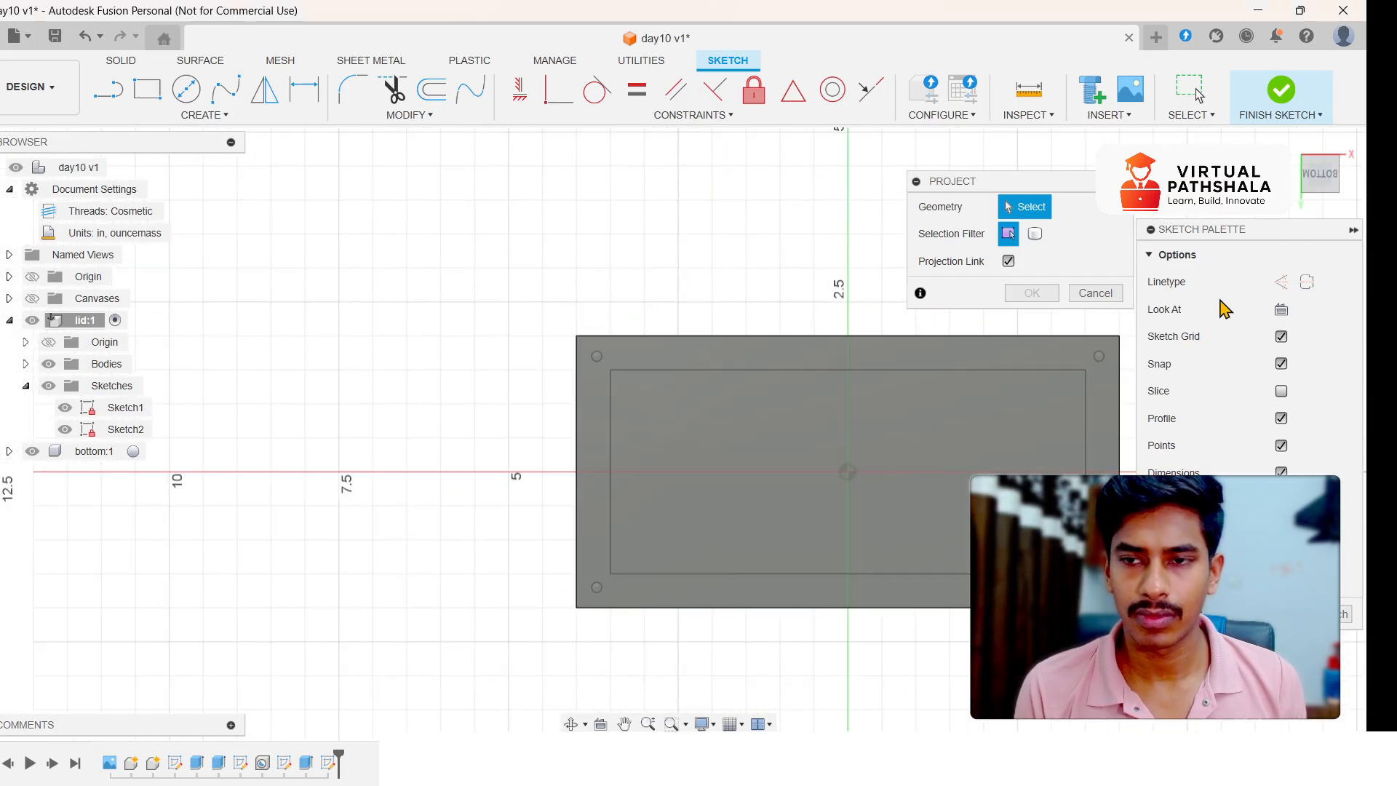
mouse_move(1322, 191)
left_mouse_down()
mouse_move(1338, 221)
mouse_move(1314, 212)
left_mouse_up()
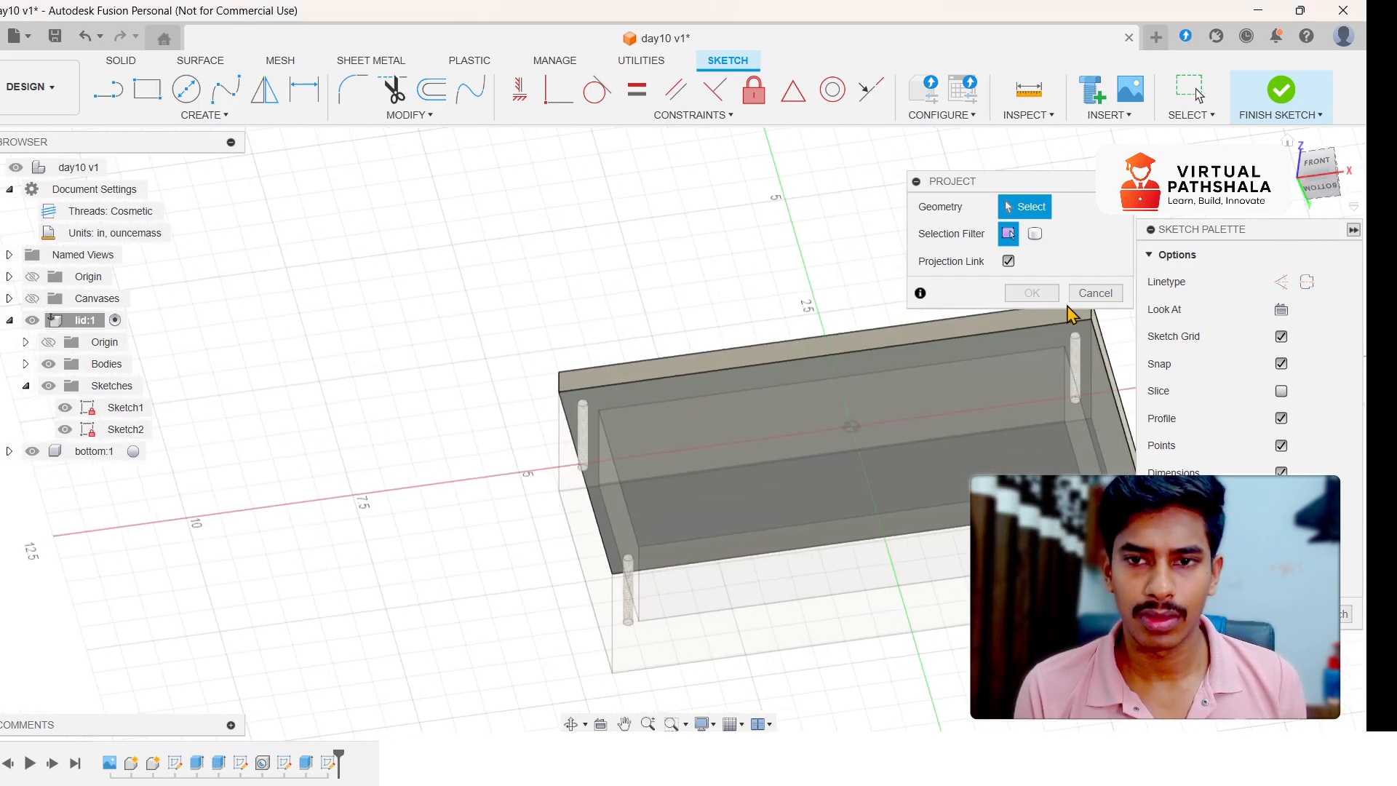
left_click(1111, 297)
- Hide the bottom component, and undo that change along with the empty sketch on the lid's top face
mouse_move(1316, 173)
left_mouse_down()
mouse_move(1317, 215)
mouse_move(1313, 169)
left_mouse_up()
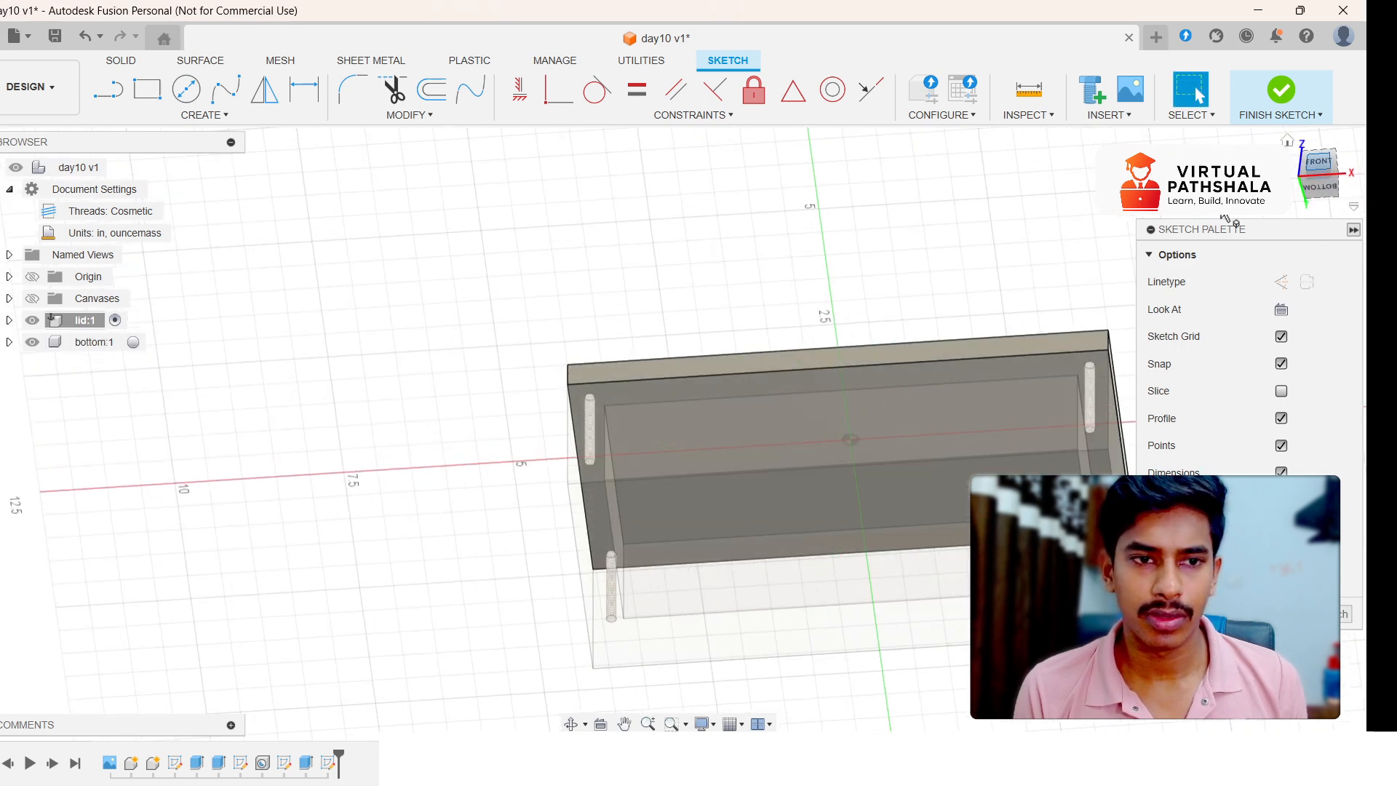
left_click(32, 342)
left_click_drag(1303, 161, 1312, 211)
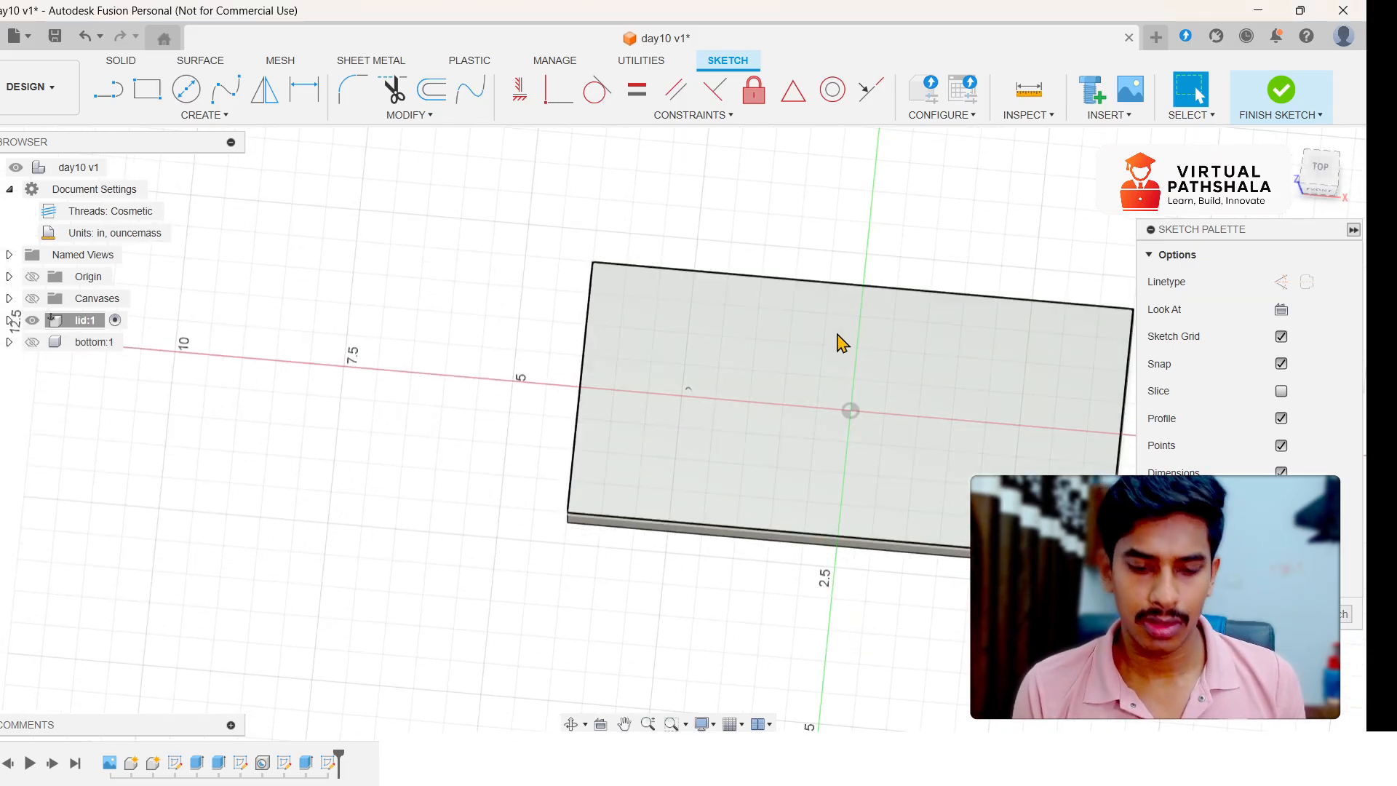
key("ctrl+z")
key("ctrl+z")
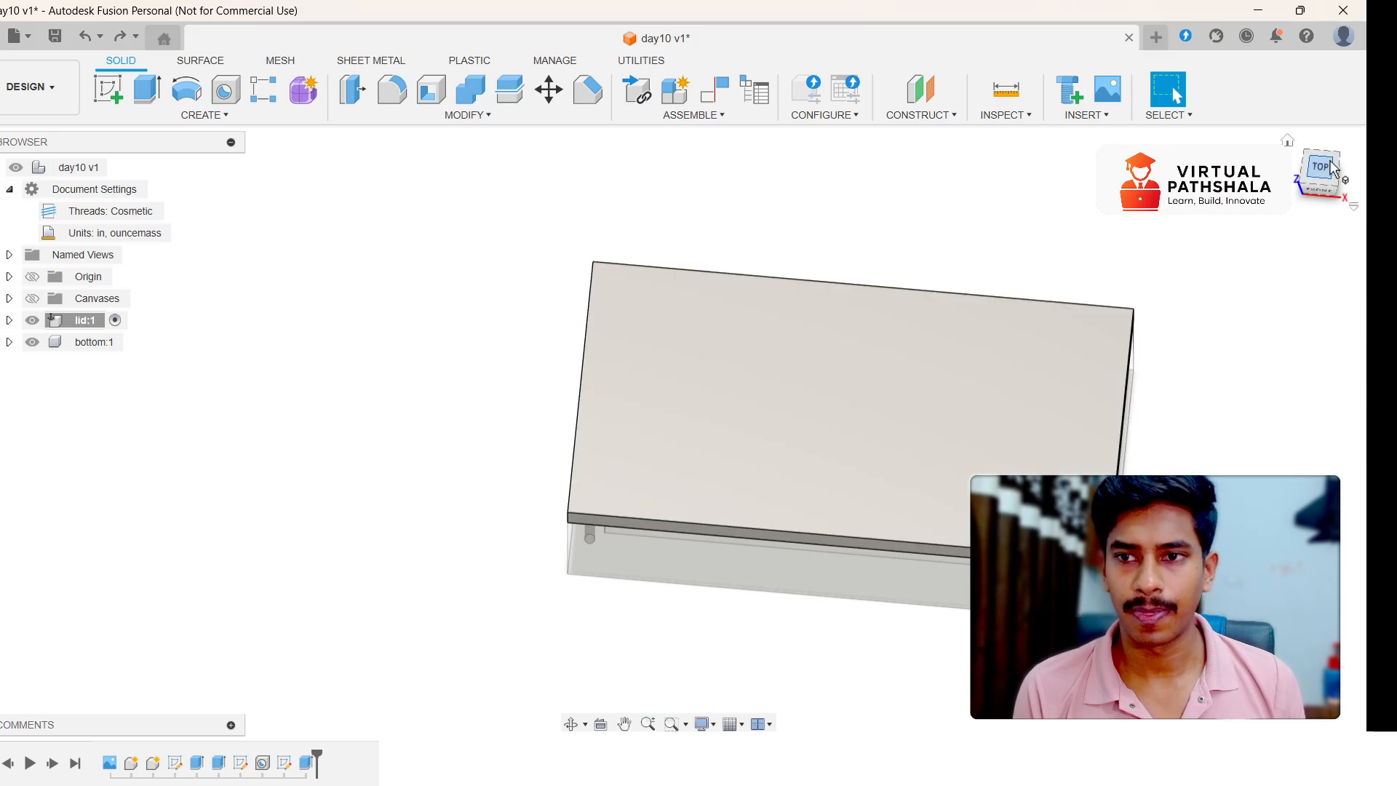
- Start a fresh sketch on the top face of the solid lid
left_click_drag(1324, 174, 1315, 108)
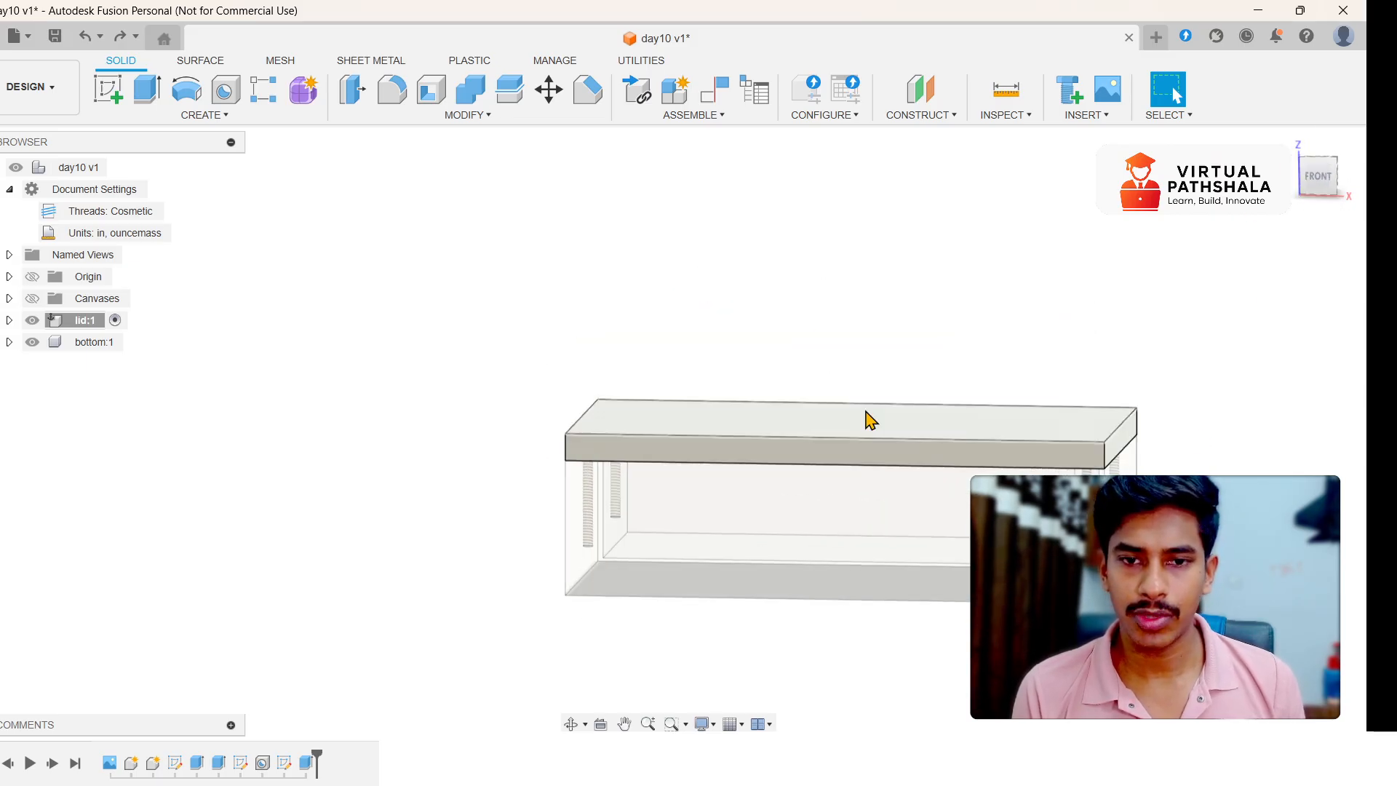
left_click(116, 99)
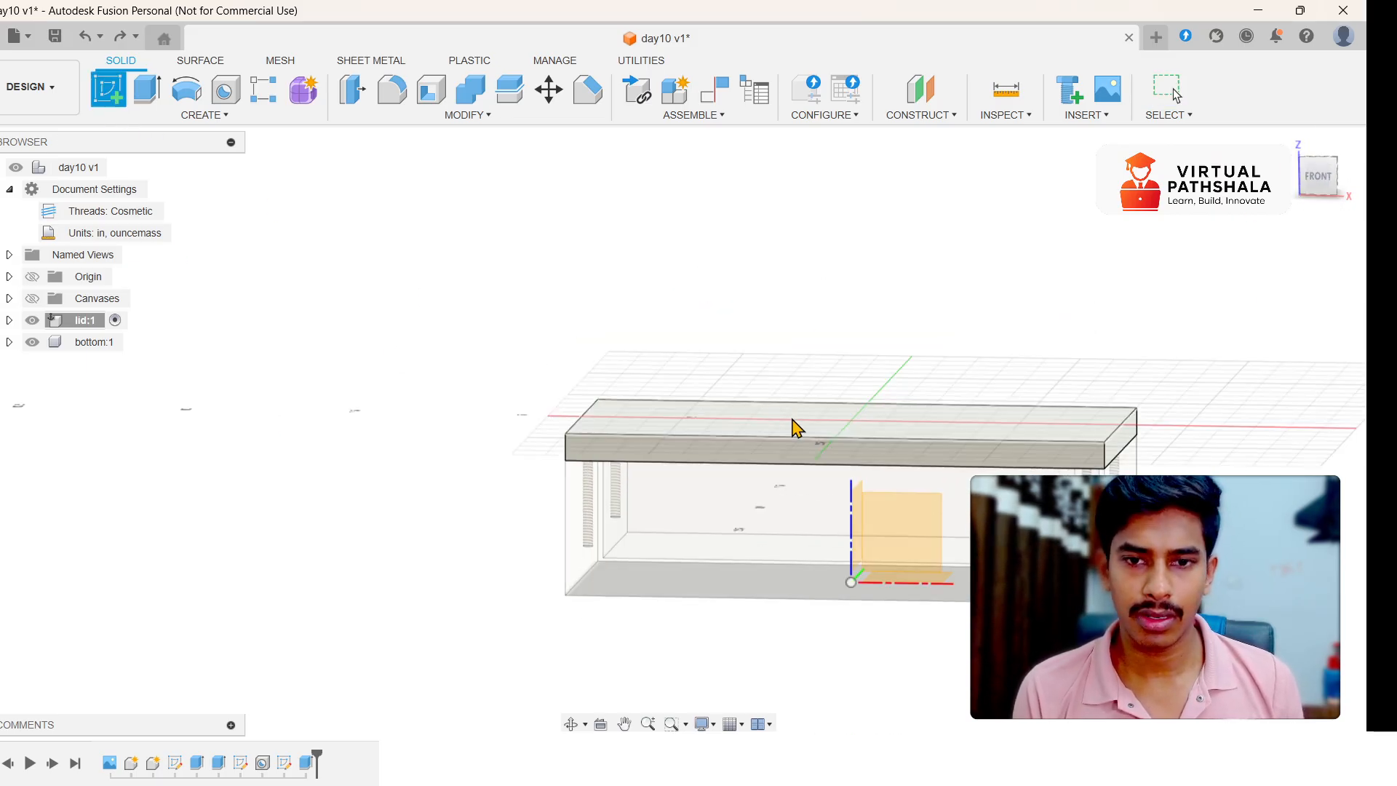
left_click(797, 428)
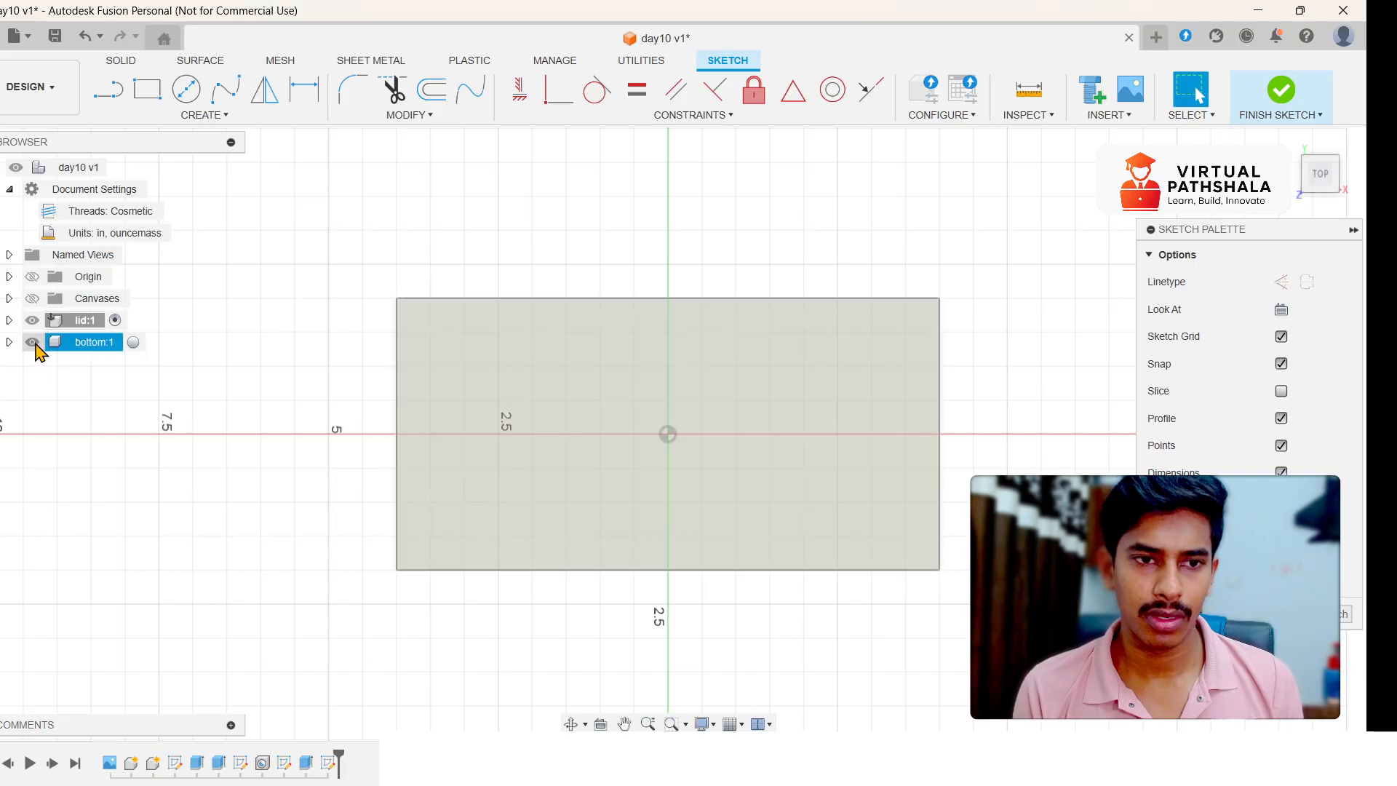
left_click(34, 343)
left_click_drag(1322, 176, 1316, 109)
middle_click_drag(601, 648, 569, 472, "shift")
key("p")
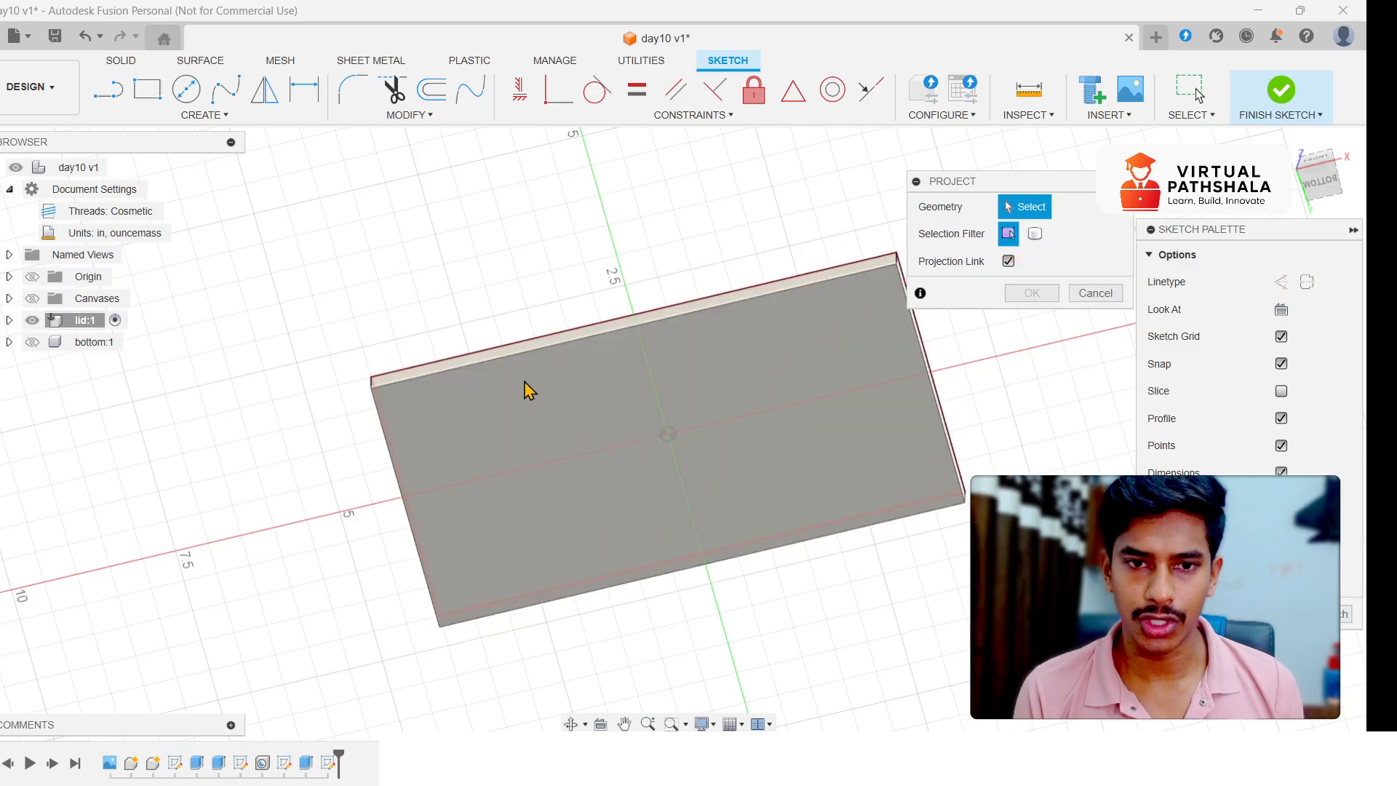
scroll(422, 416, "up", 4)
scroll(363, 426, "down", 4)
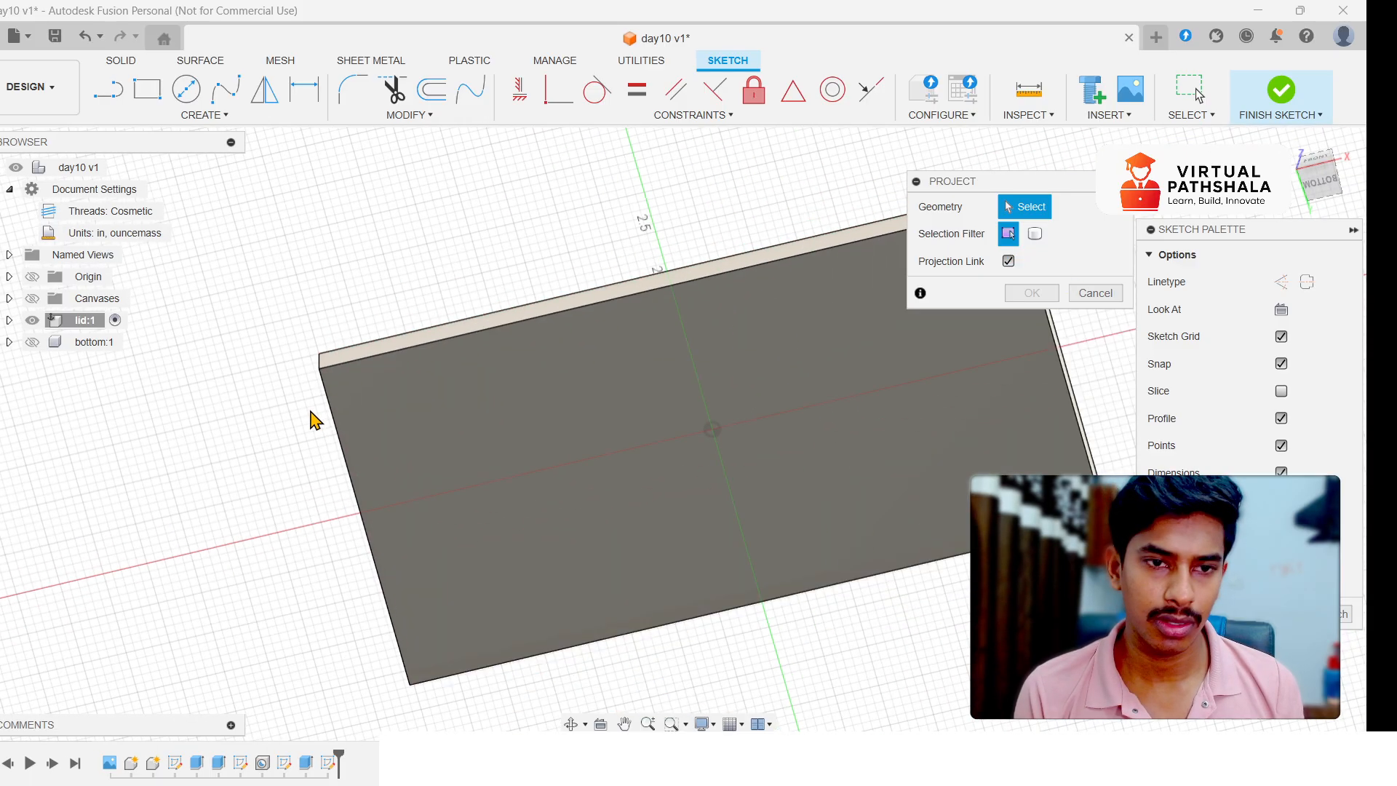
left_click(32, 342)
left_click(422, 515)
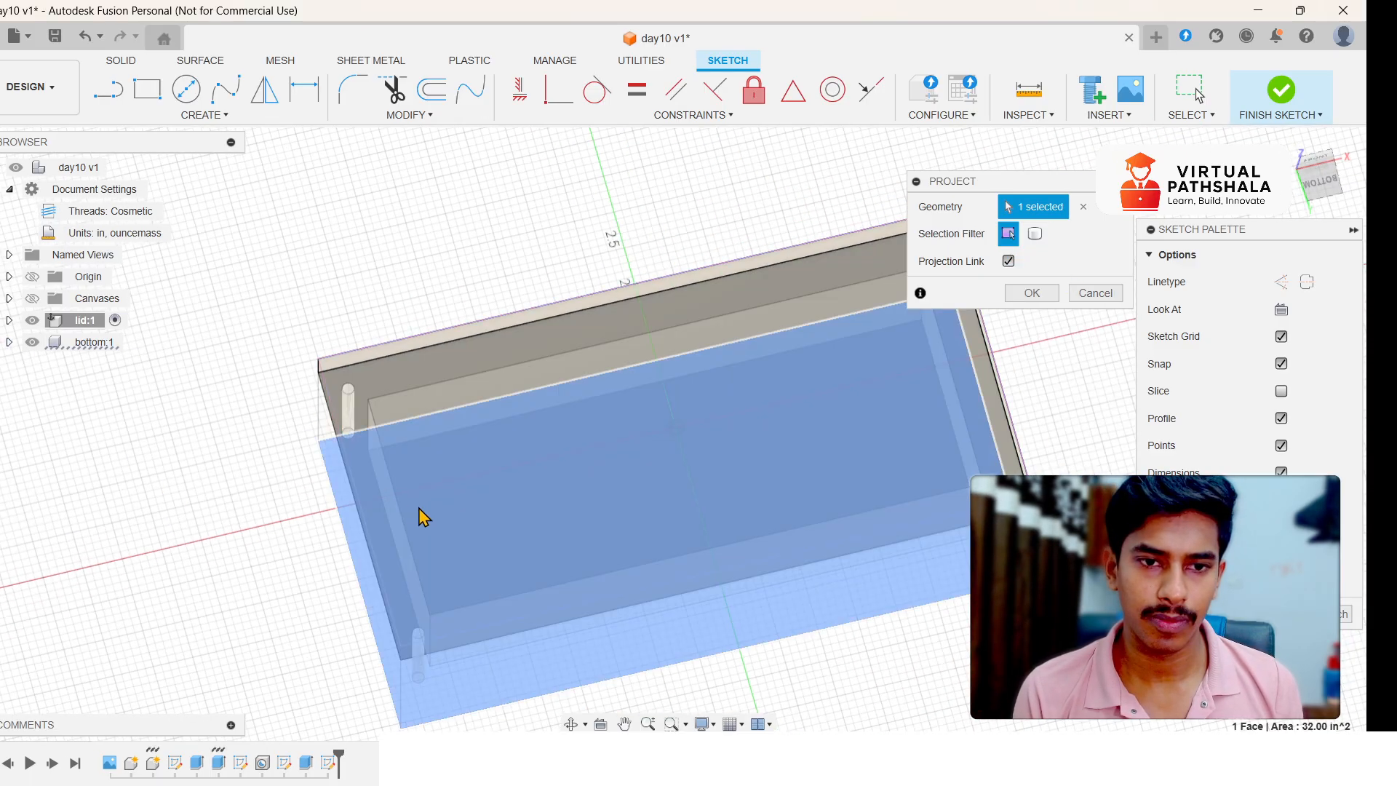
mouse_move(1310, 175)
left_mouse_down()
mouse_move(1319, 244)
mouse_move(1314, 181)
left_mouse_up()
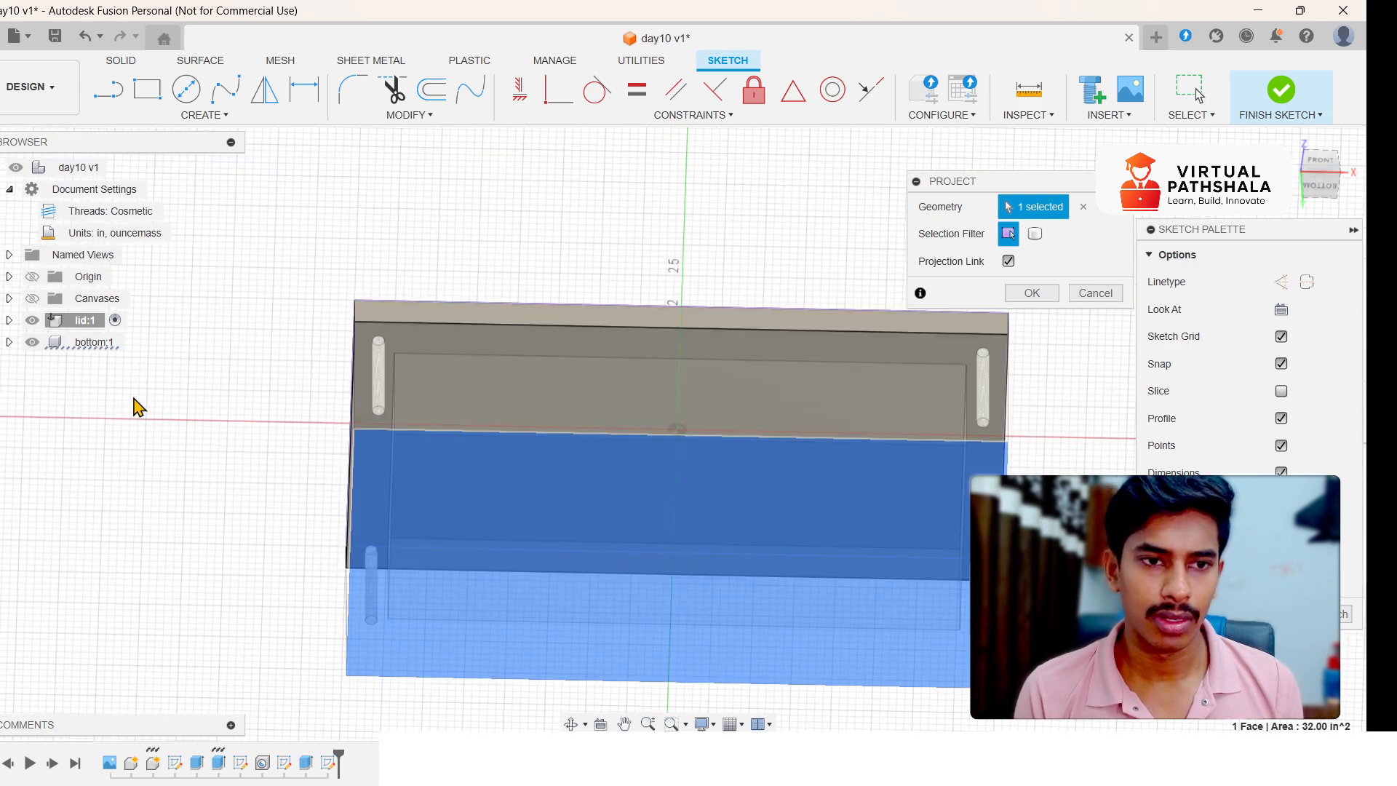
left_click(9, 343)
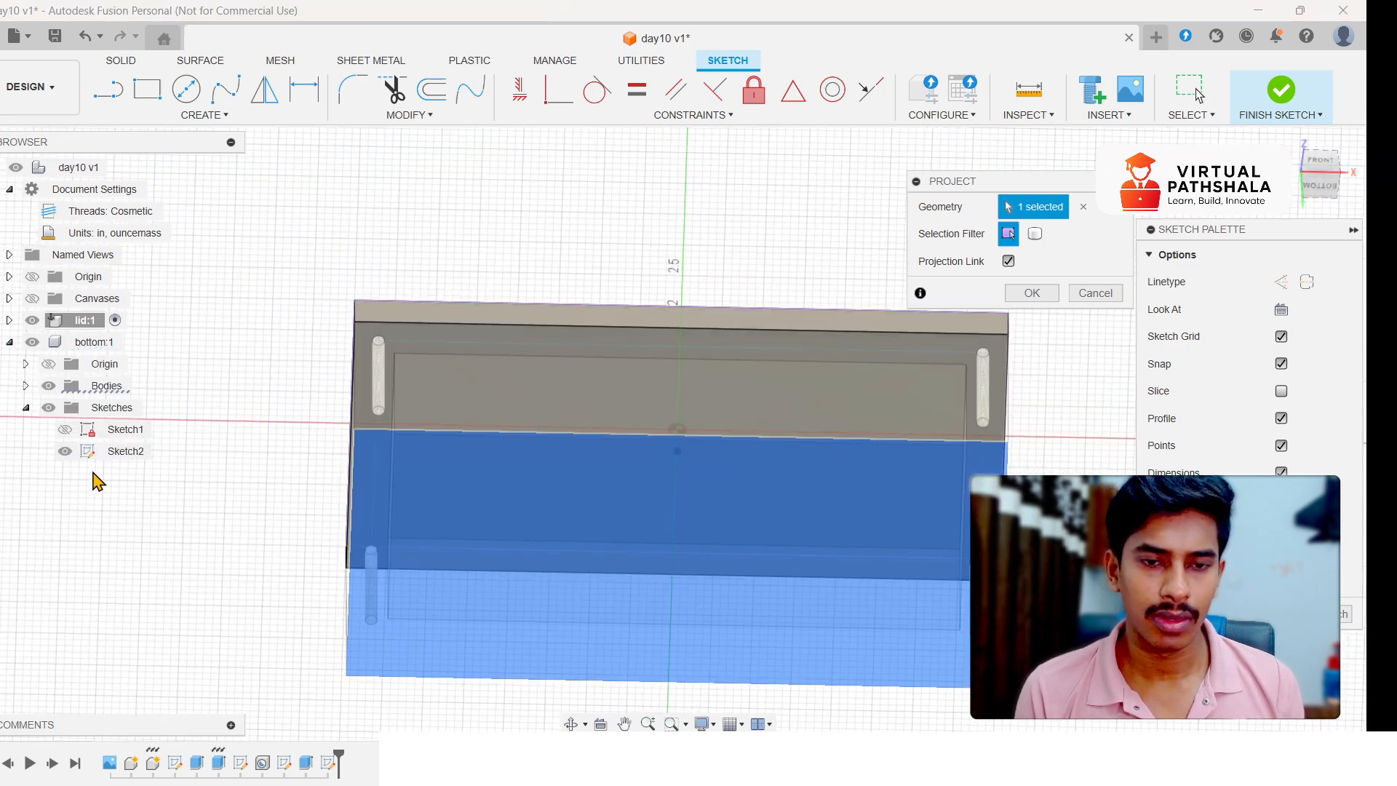
left_click(1095, 293)
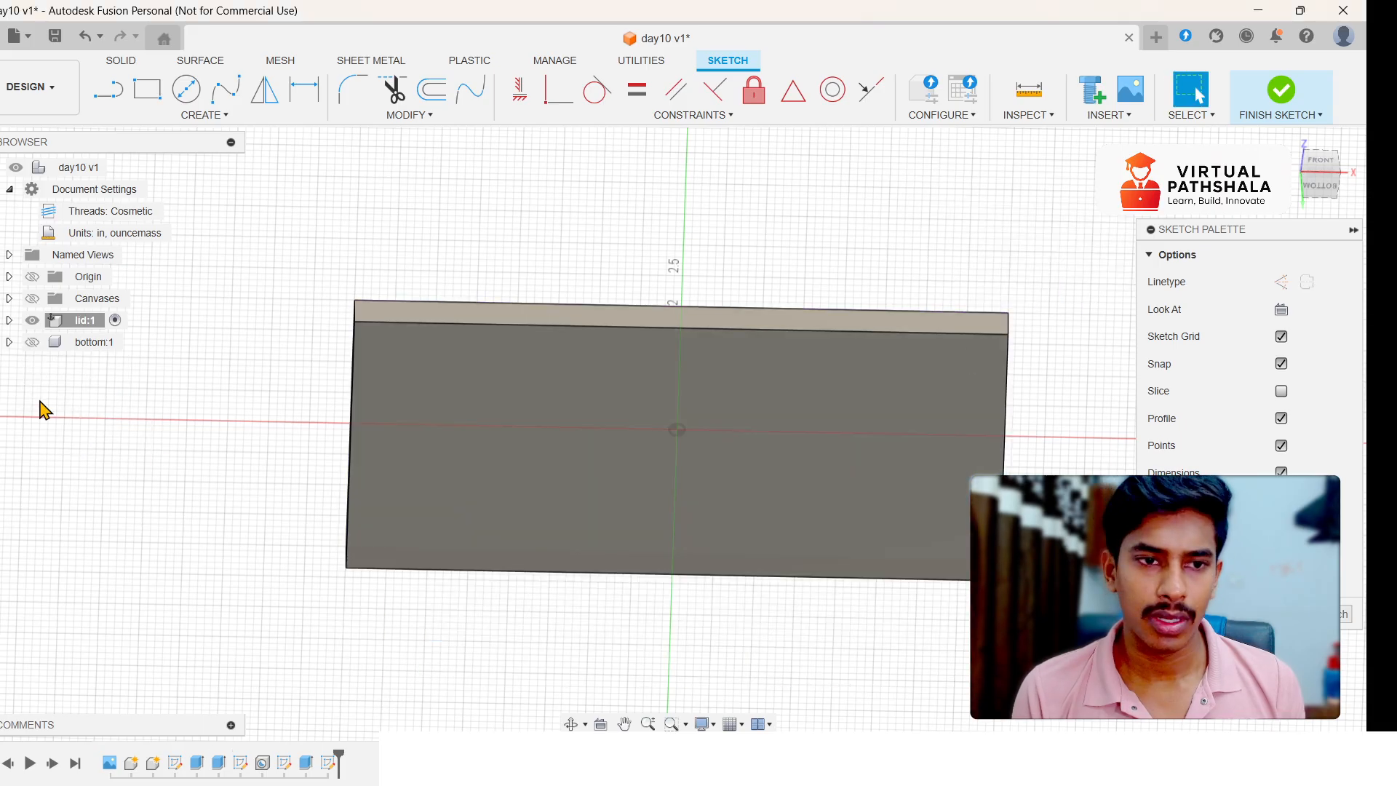
- Show the bottom component beneath the lid, expand its contents and turn on the visibility of its Sketch2
left_click(34, 343)
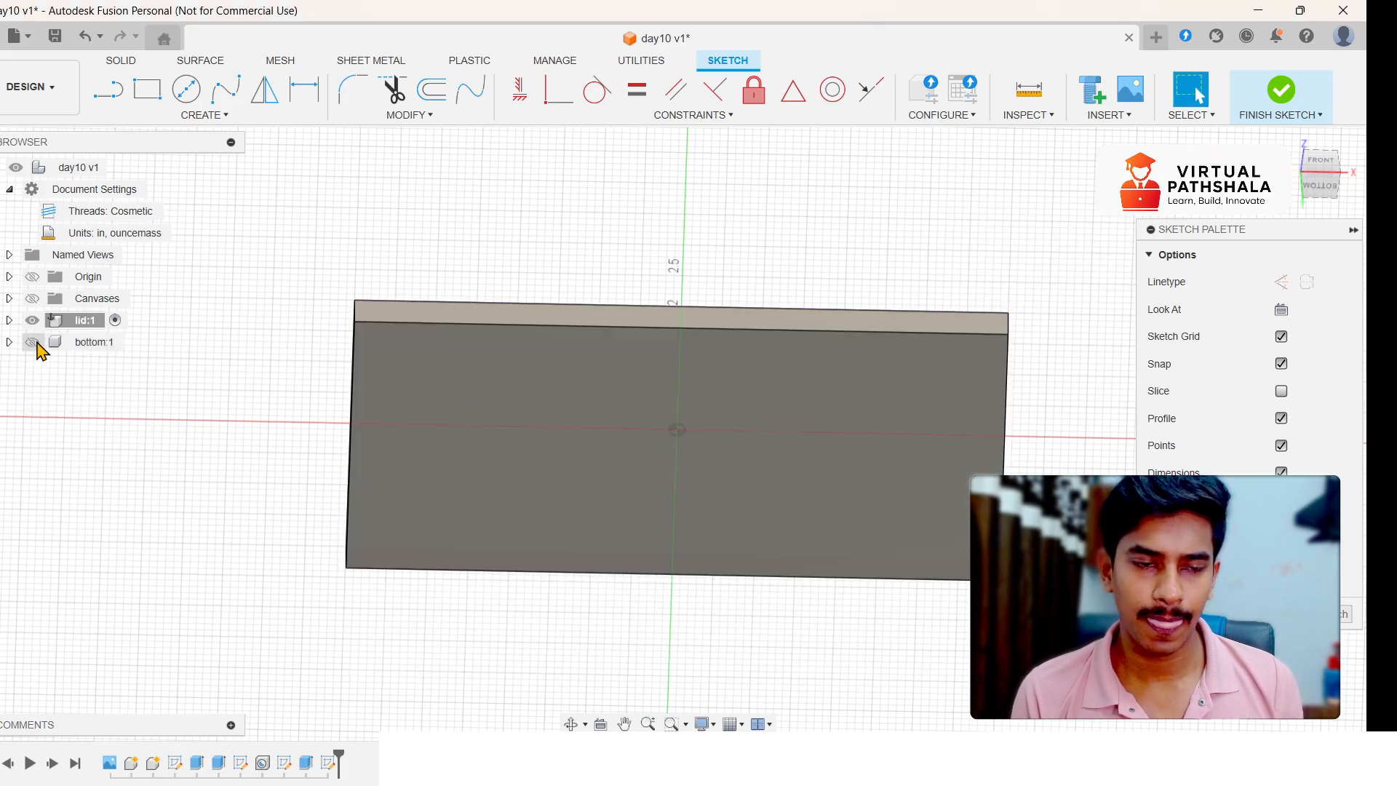
left_click(33, 343)
left_click(8, 342)
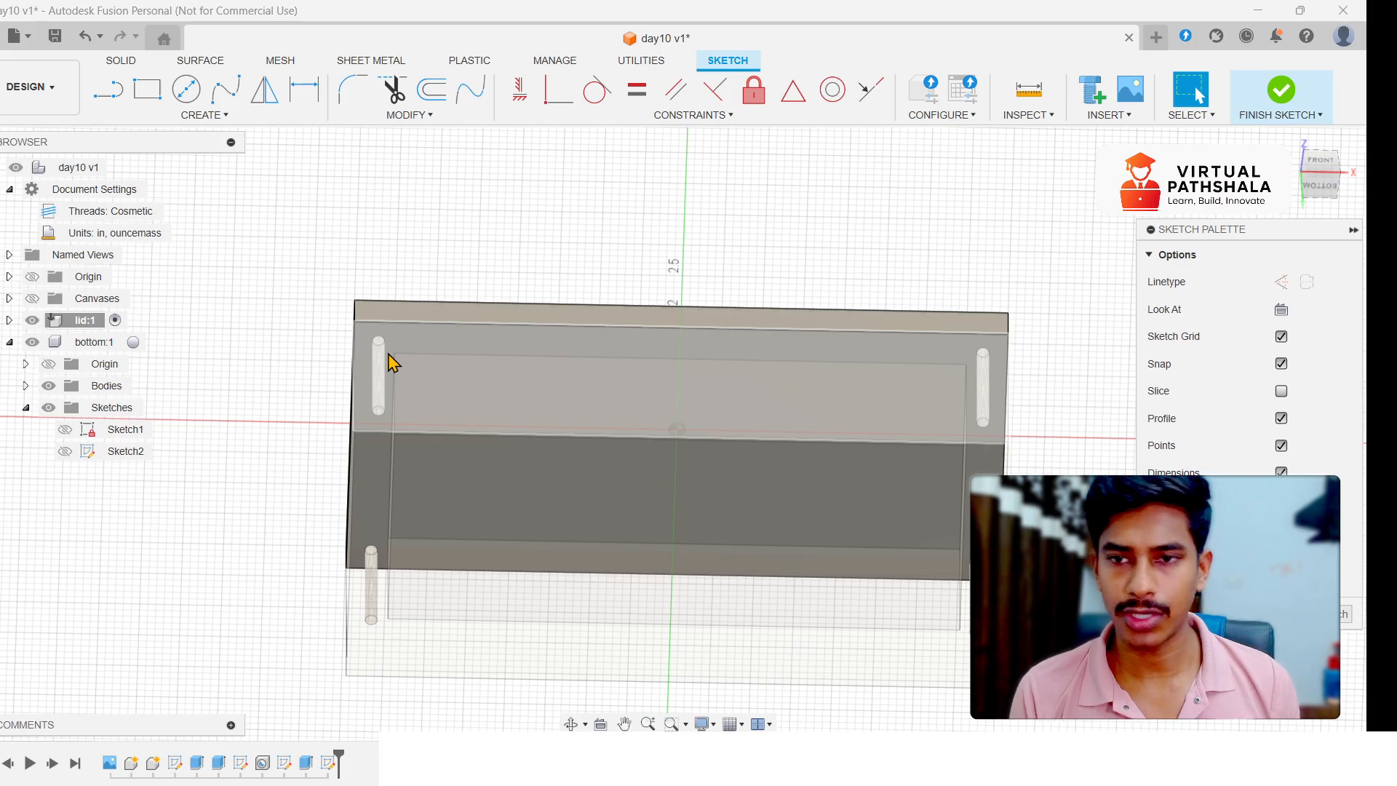
left_click(1321, 169)
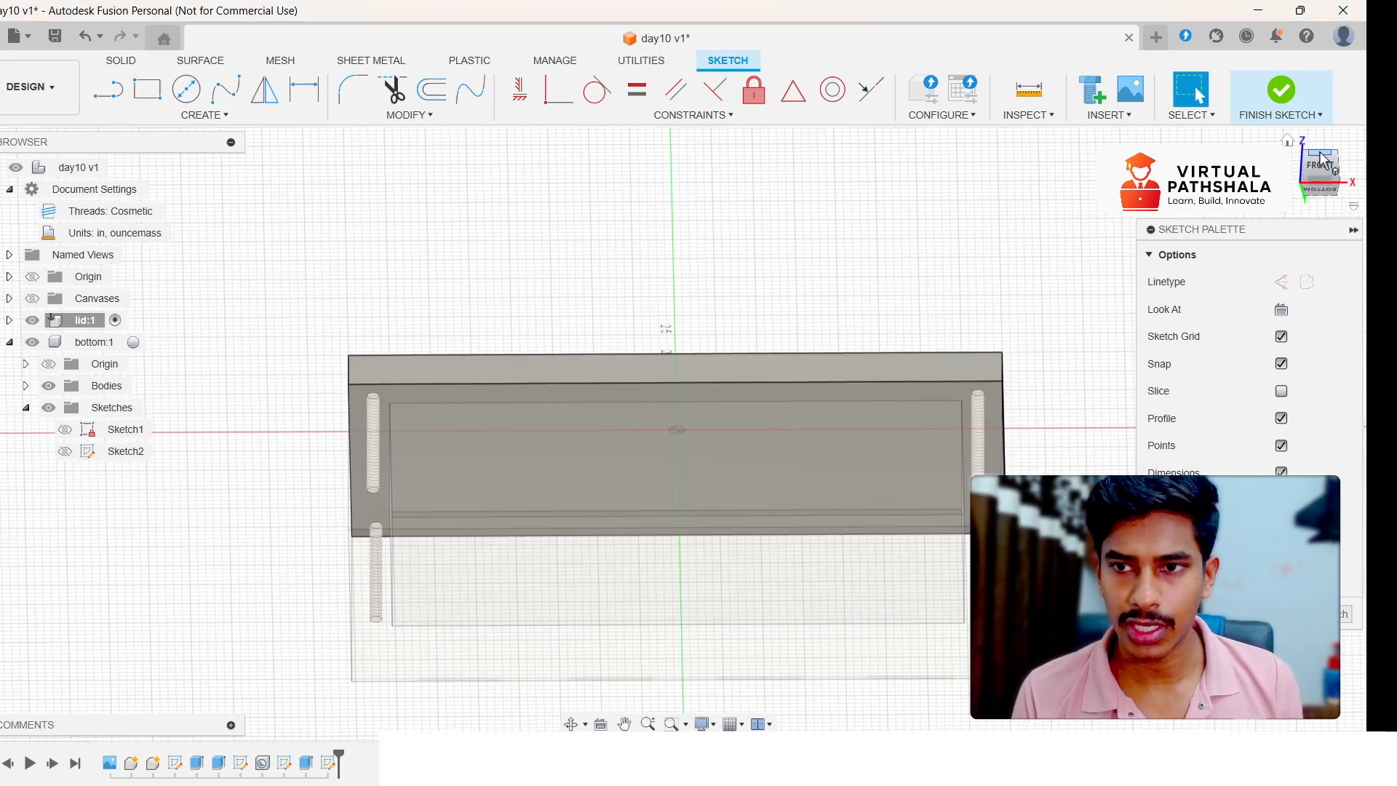
mouse_move(1319, 157)
left_mouse_down()
mouse_move(1308, 212)
mouse_move(1322, 161)
left_mouse_up()
scroll(620, 420, "up", 3)
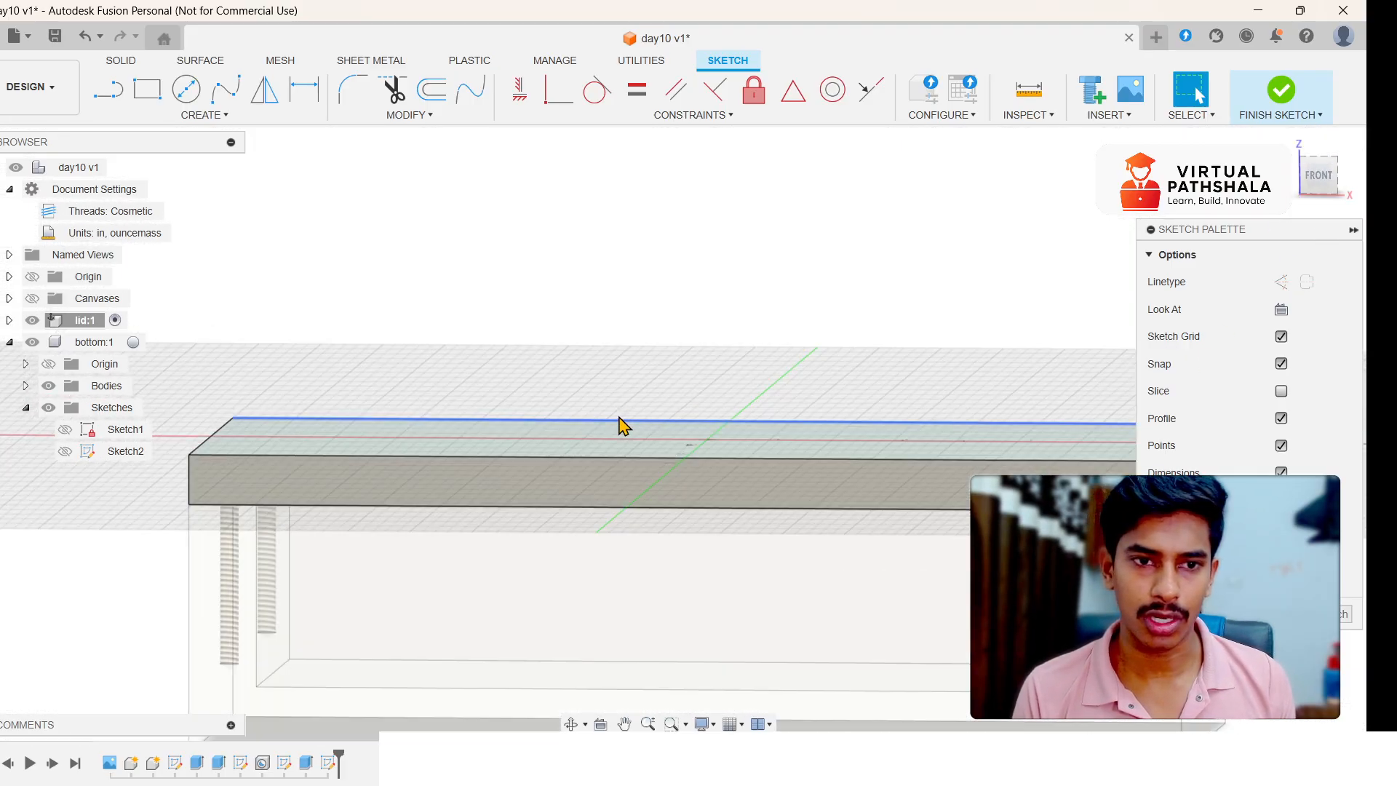
scroll(620, 418, "up", 1)
middle_click_drag(795, 398, 961, 194)
scroll(808, 297, "up", 2)
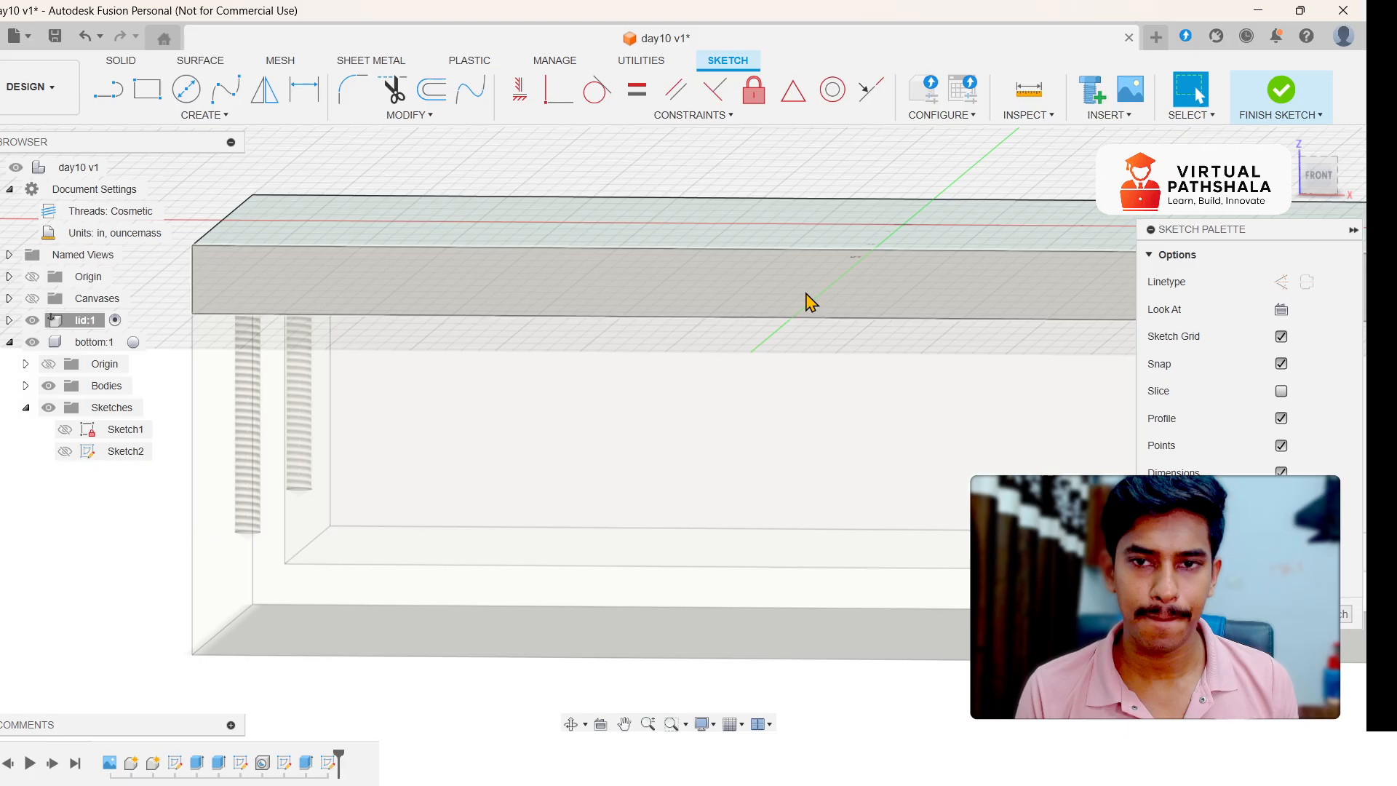
left_click(1336, 198)
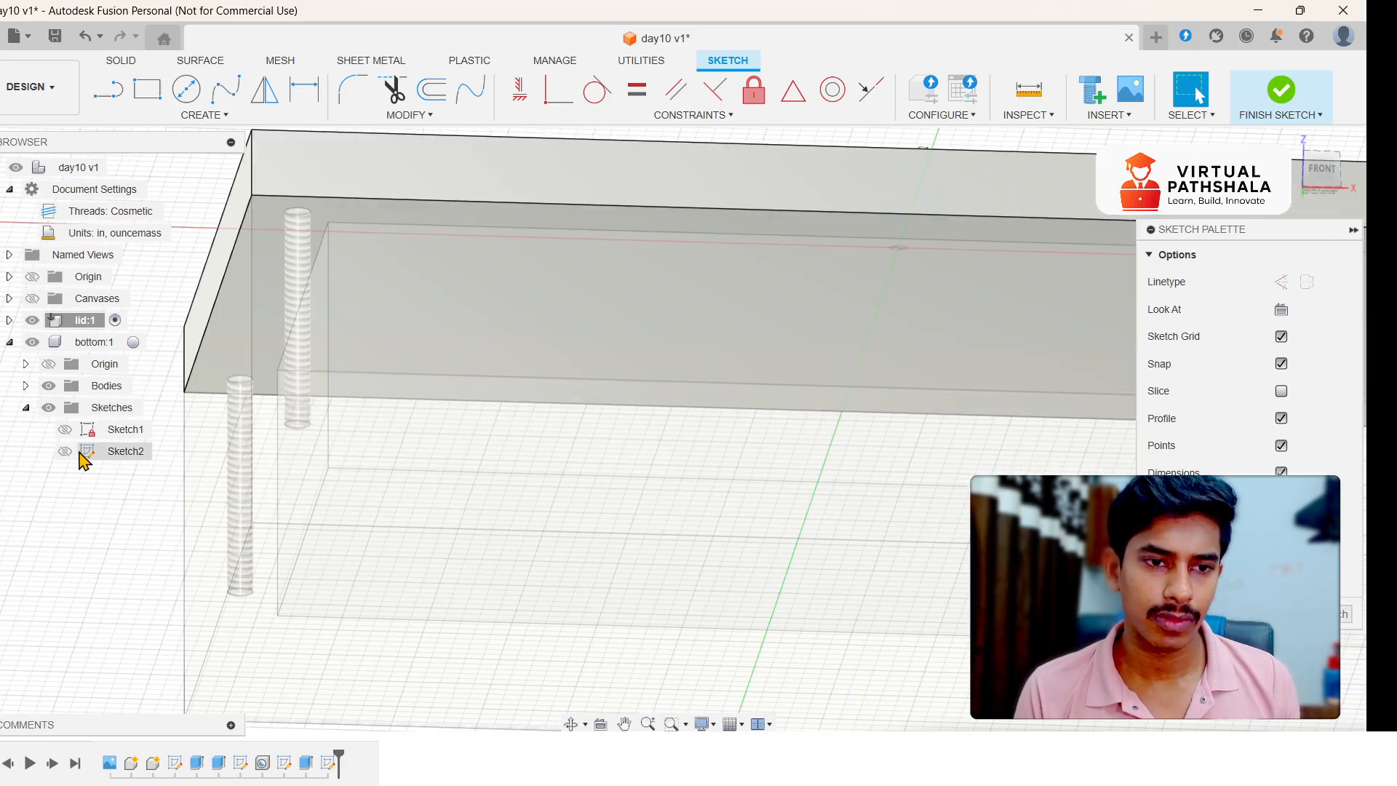
left_click(65, 451)
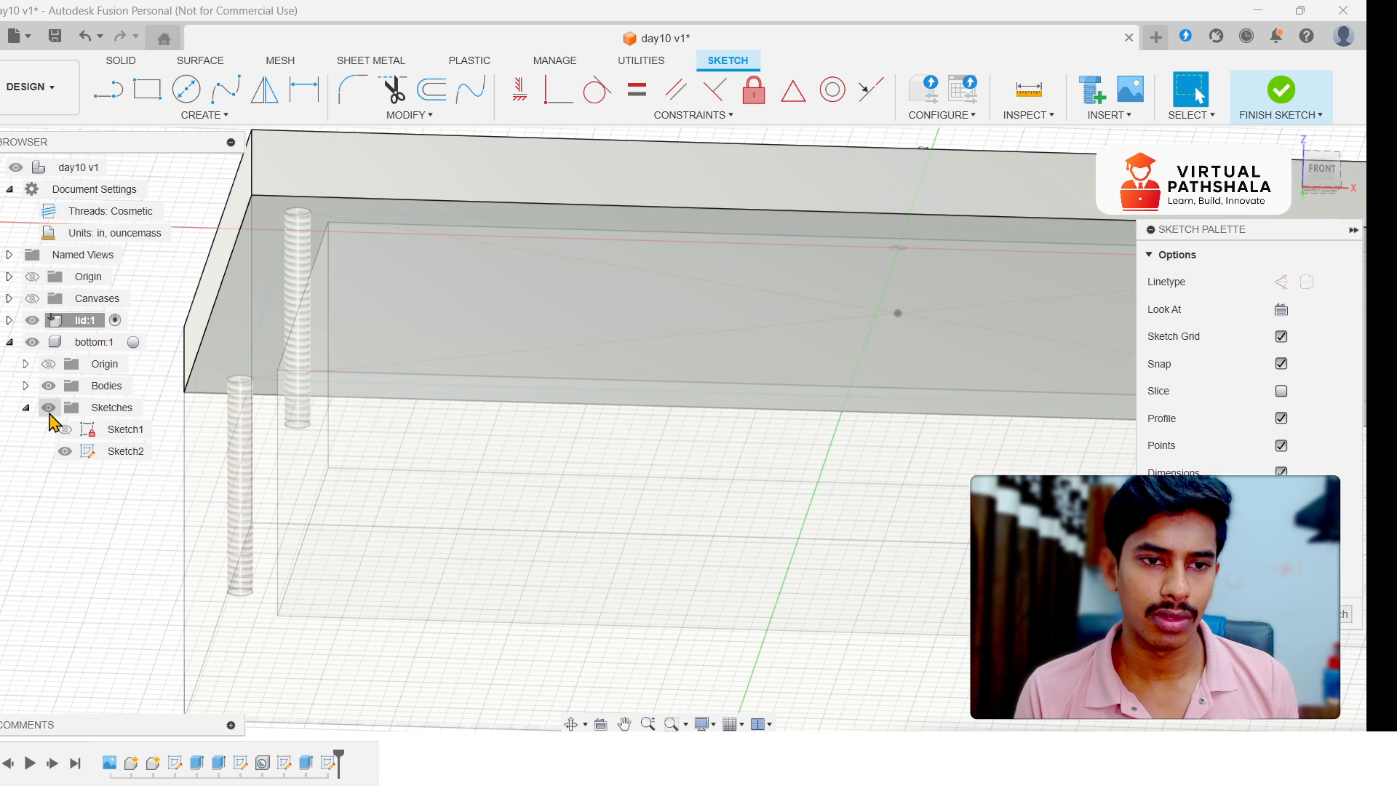
- Temporarily hide the bottom component's bodies and examine its Sketch1 and Sketch2 against the lid's underside, with both sketches shown
left_click(48, 386)
left_click(282, 239)
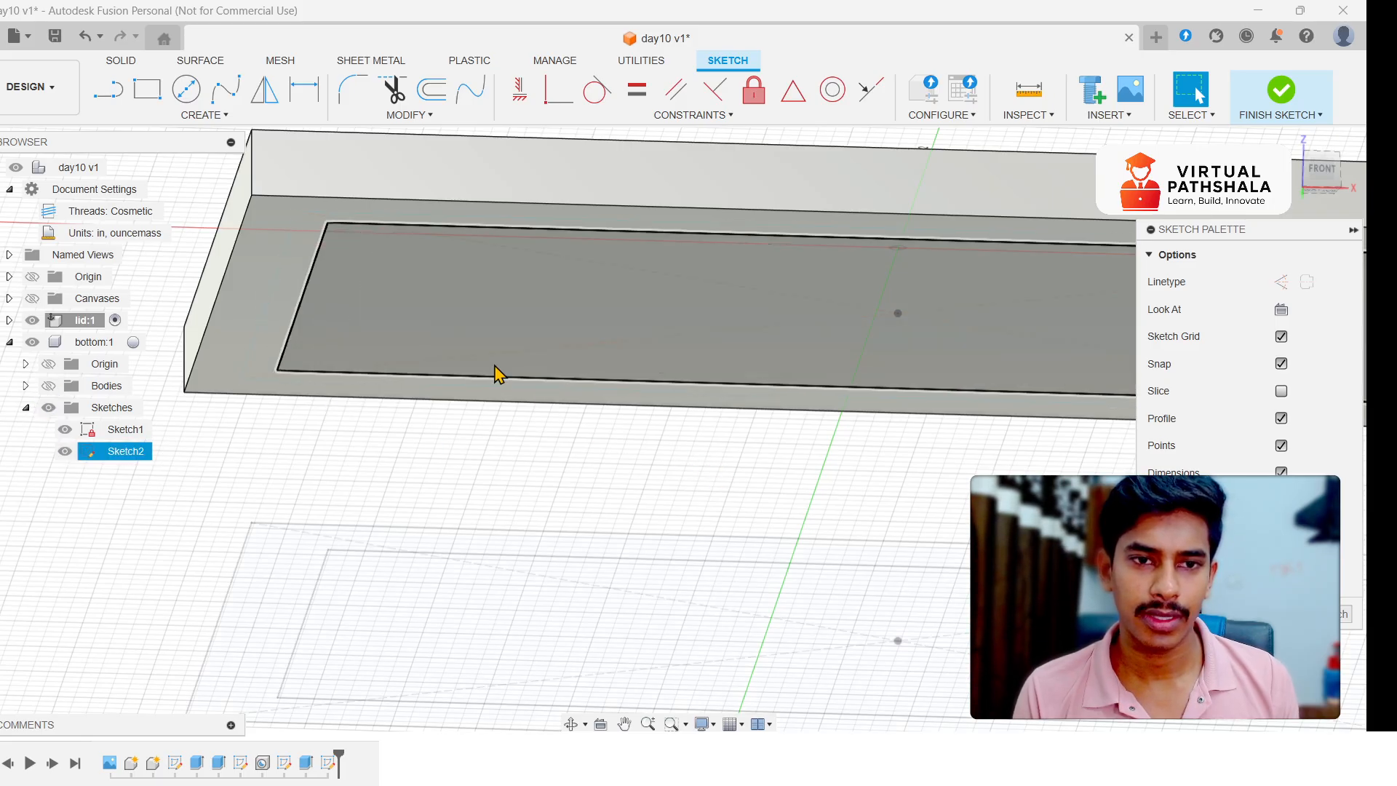
scroll(405, 442, "down", 3)
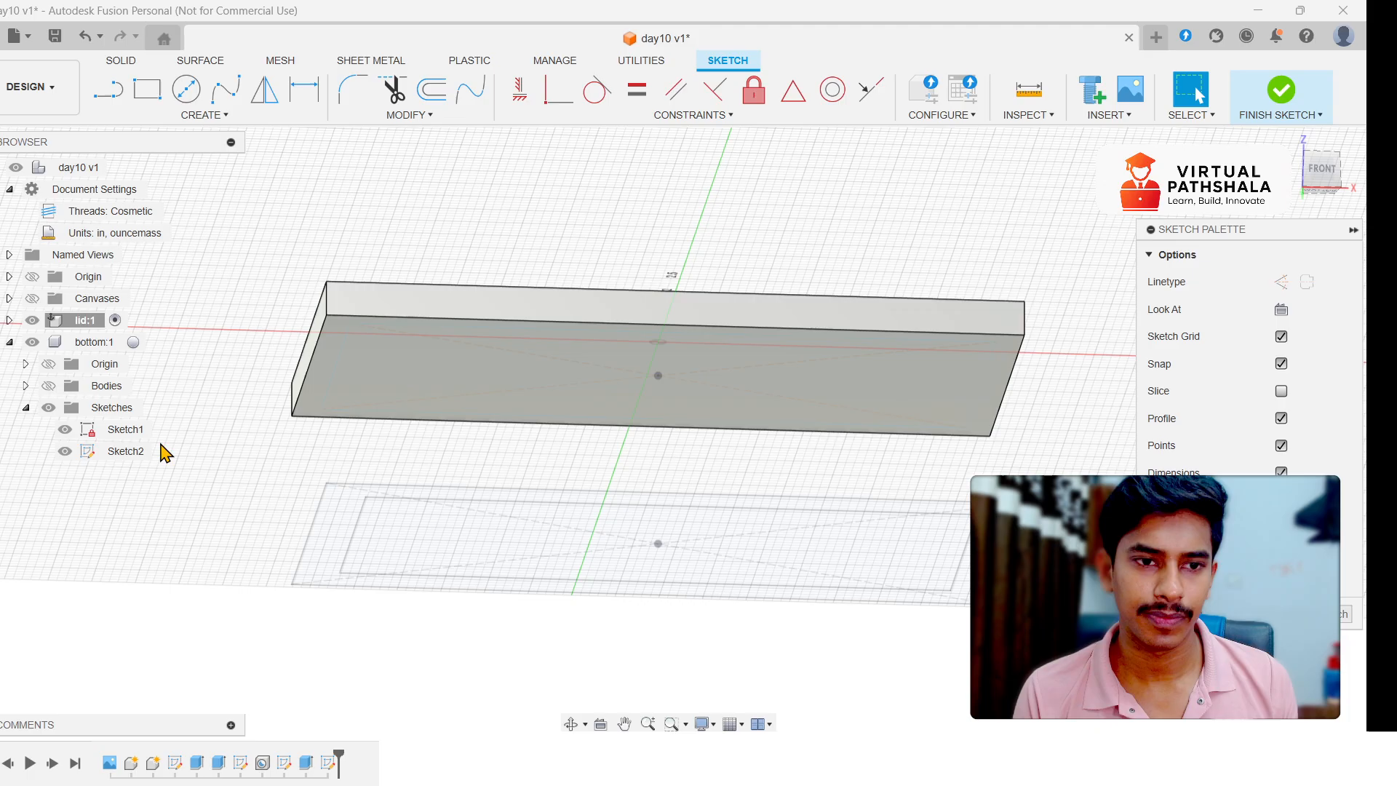
left_click(65, 430)
scroll(120, 408, "up", 2)
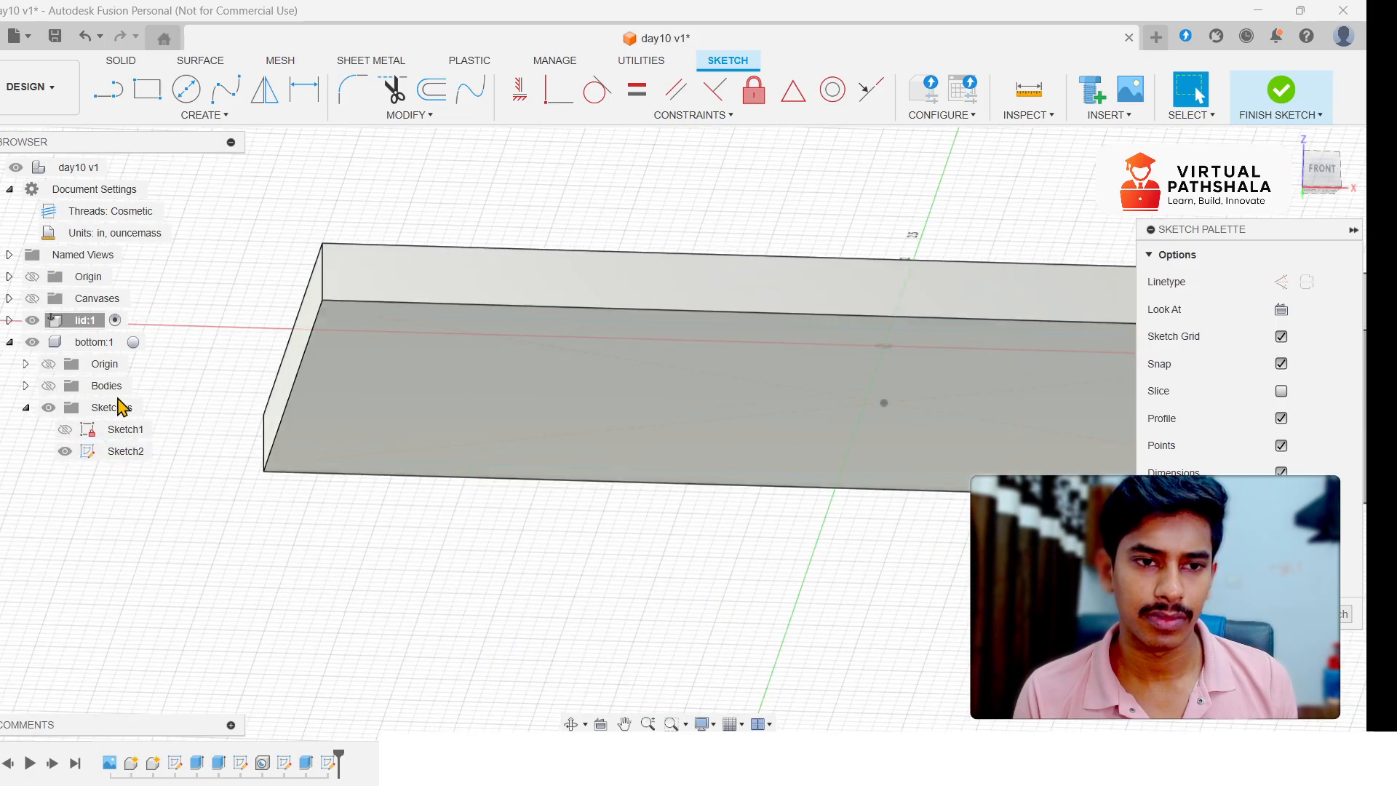
left_click(65, 430)
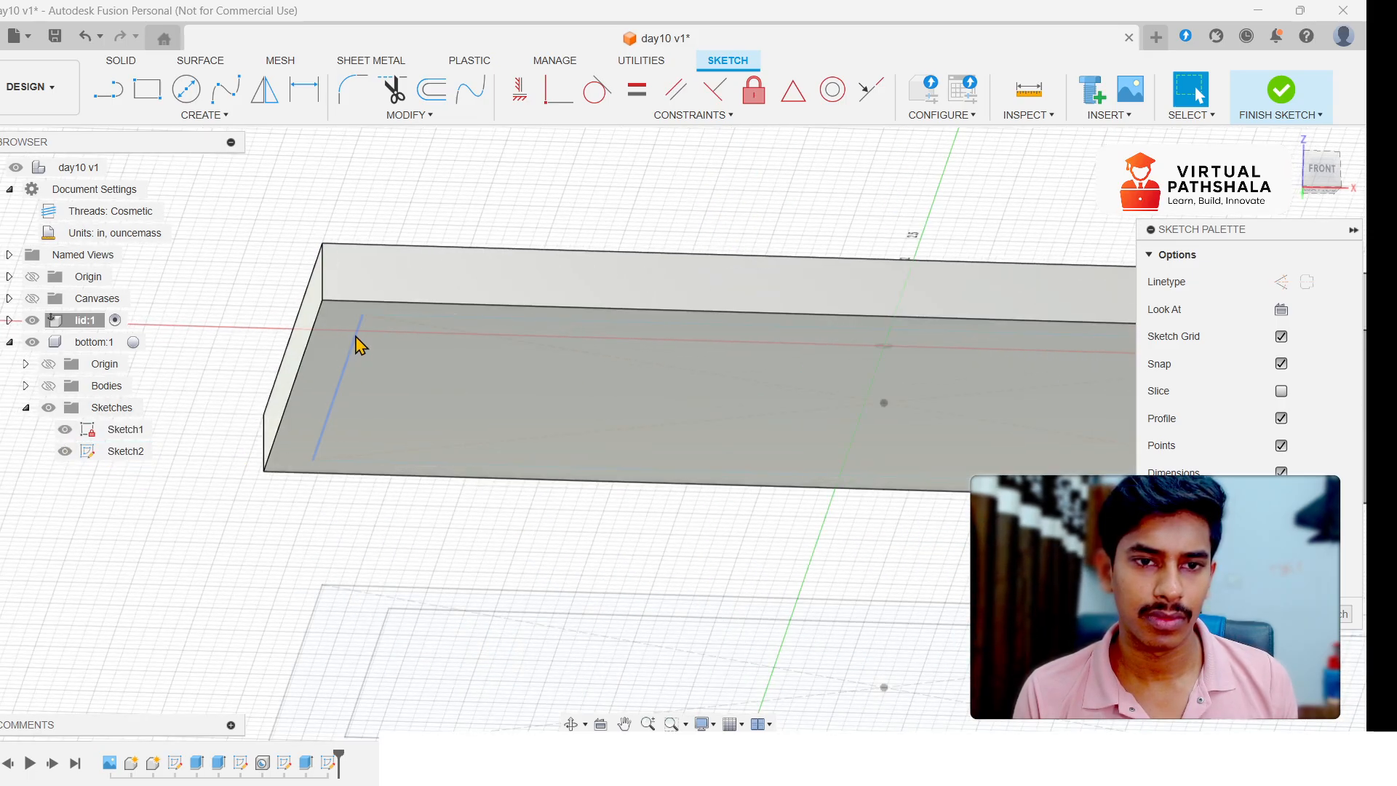
scroll(378, 349, "down", 2)
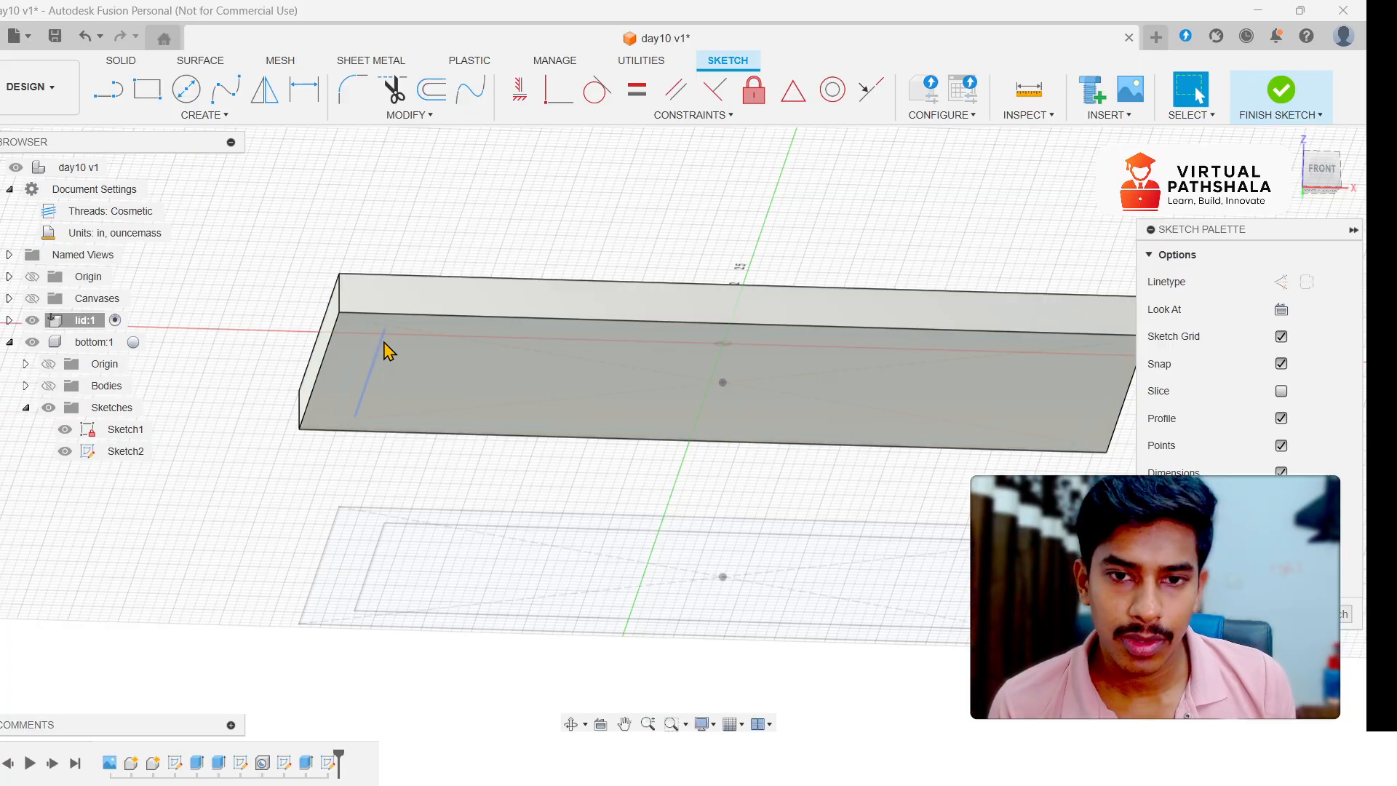
scroll(389, 357, "up", 3)
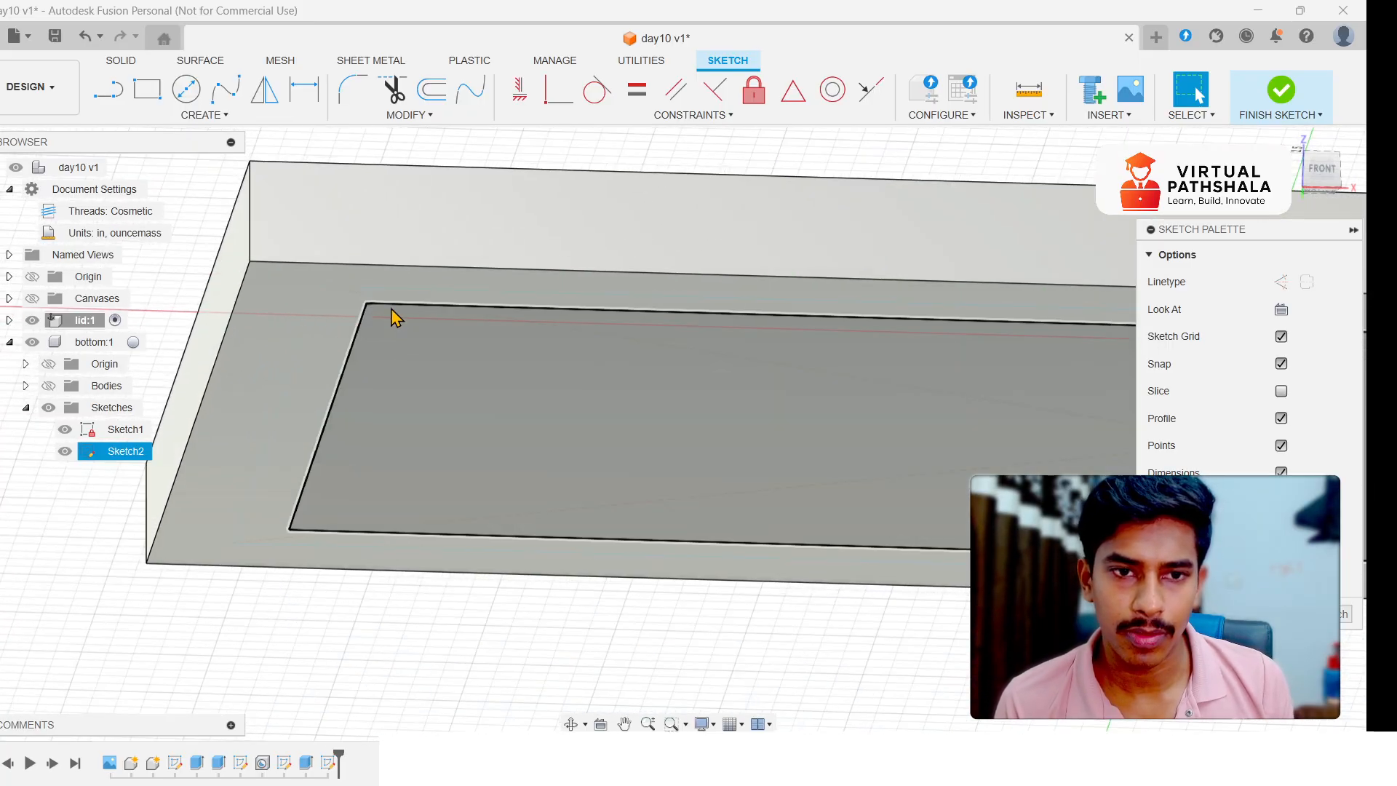
left_click(48, 386)
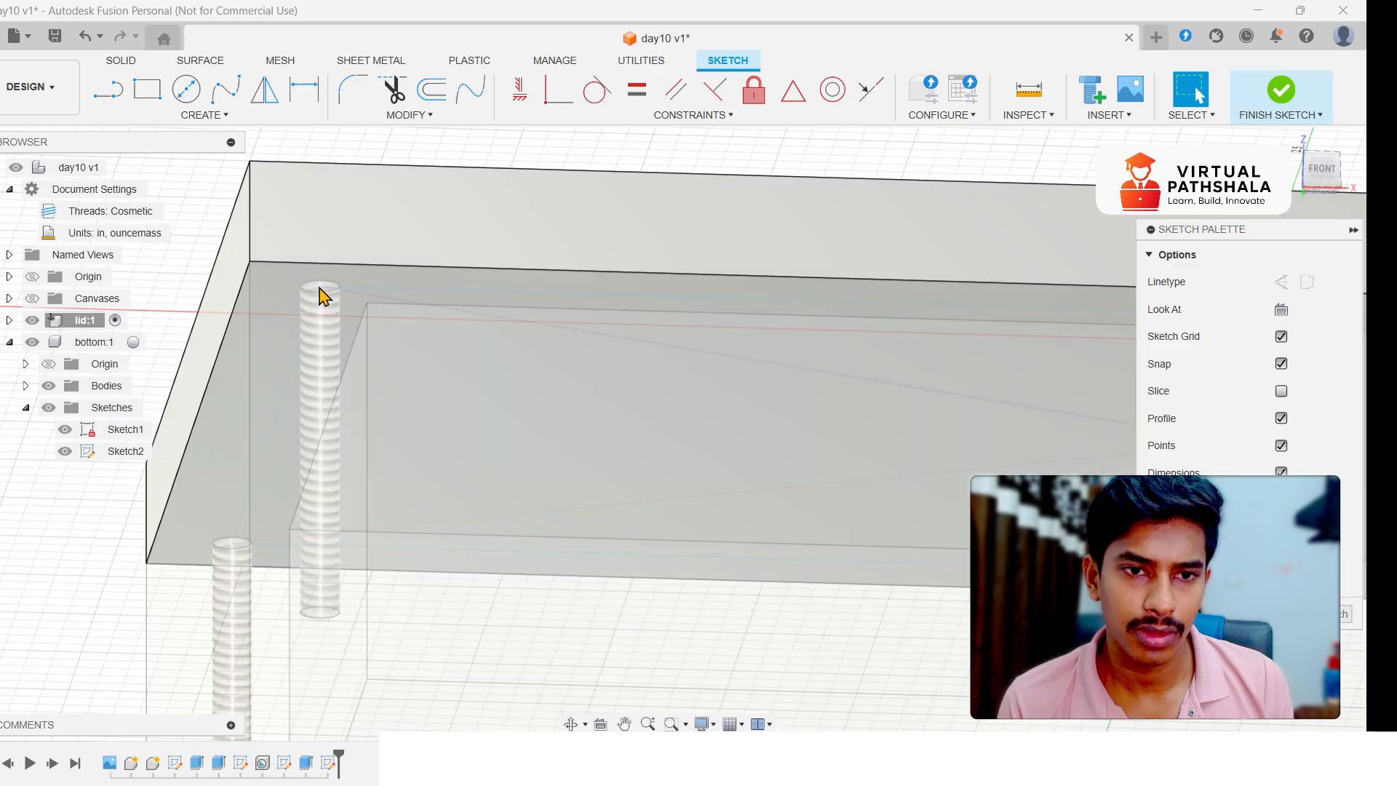
- Project Sketch2's long construction line joining the front hole centres and the bottom component's long front face into the lid sketch, keeping Projection Link on
left_click(320, 295)
scroll(321, 295, "down", 6)
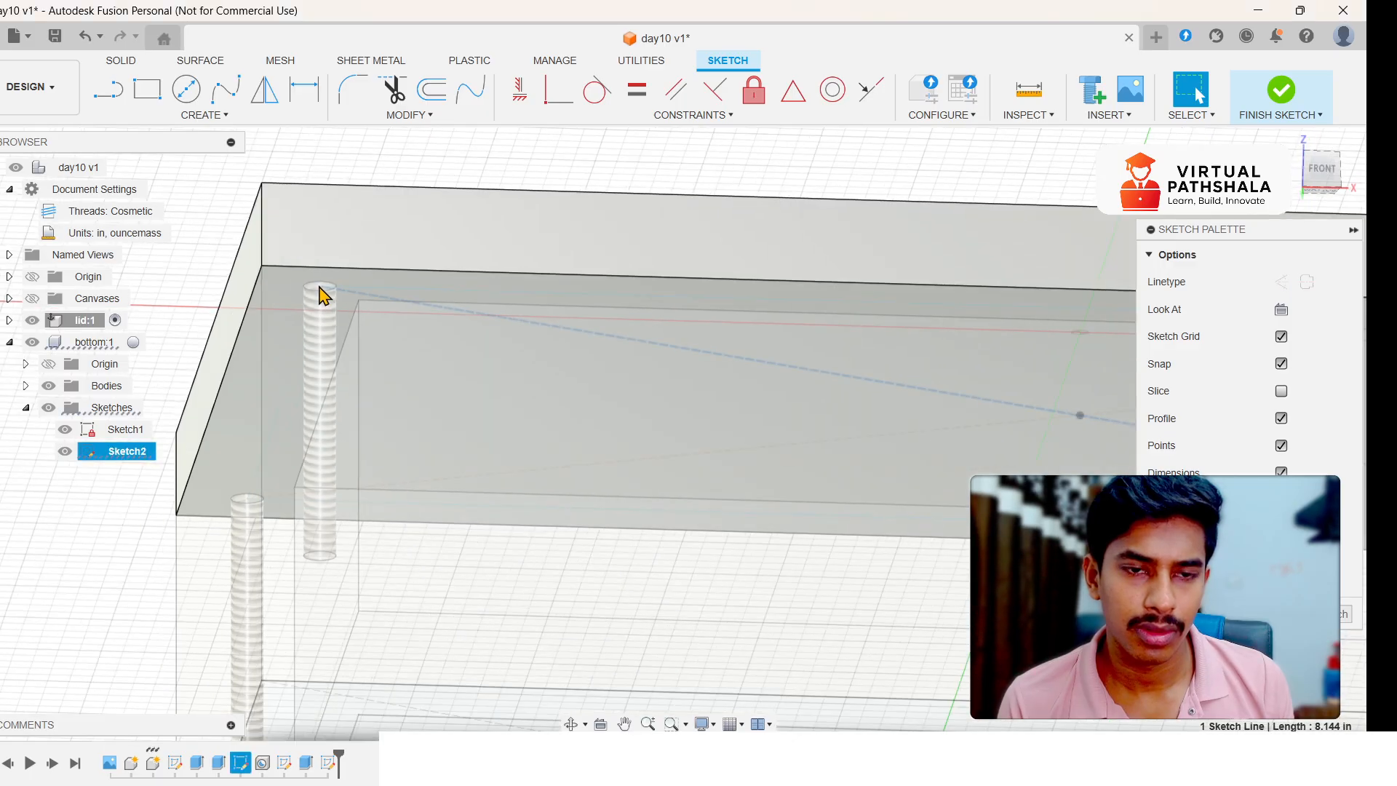
left_click_drag(1334, 173, 1208, 484)
scroll(752, 384, "up", 4)
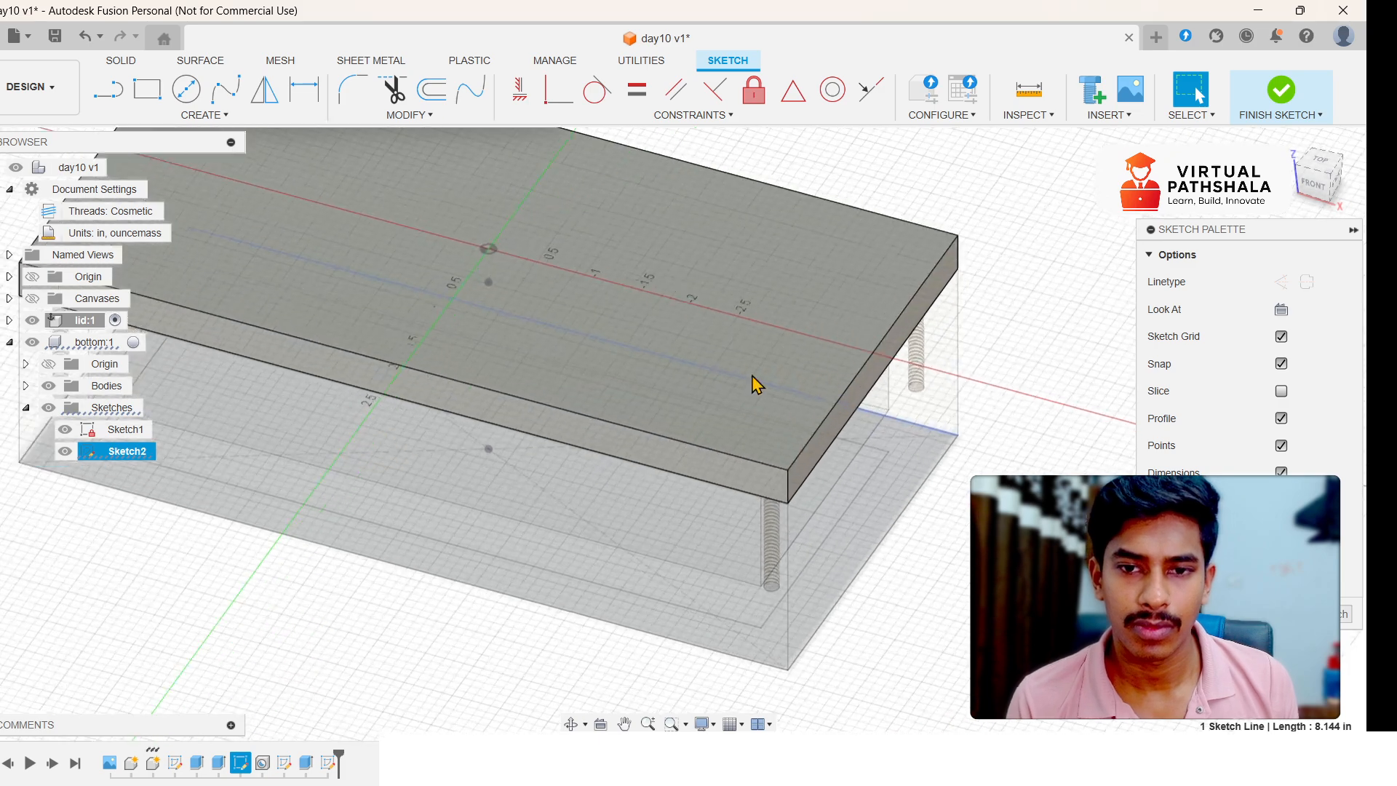
scroll(1077, 349, "down", 2)
mouse_move(1321, 180)
left_mouse_down()
mouse_move(1358, 58)
mouse_move(1354, 18)
left_mouse_up()
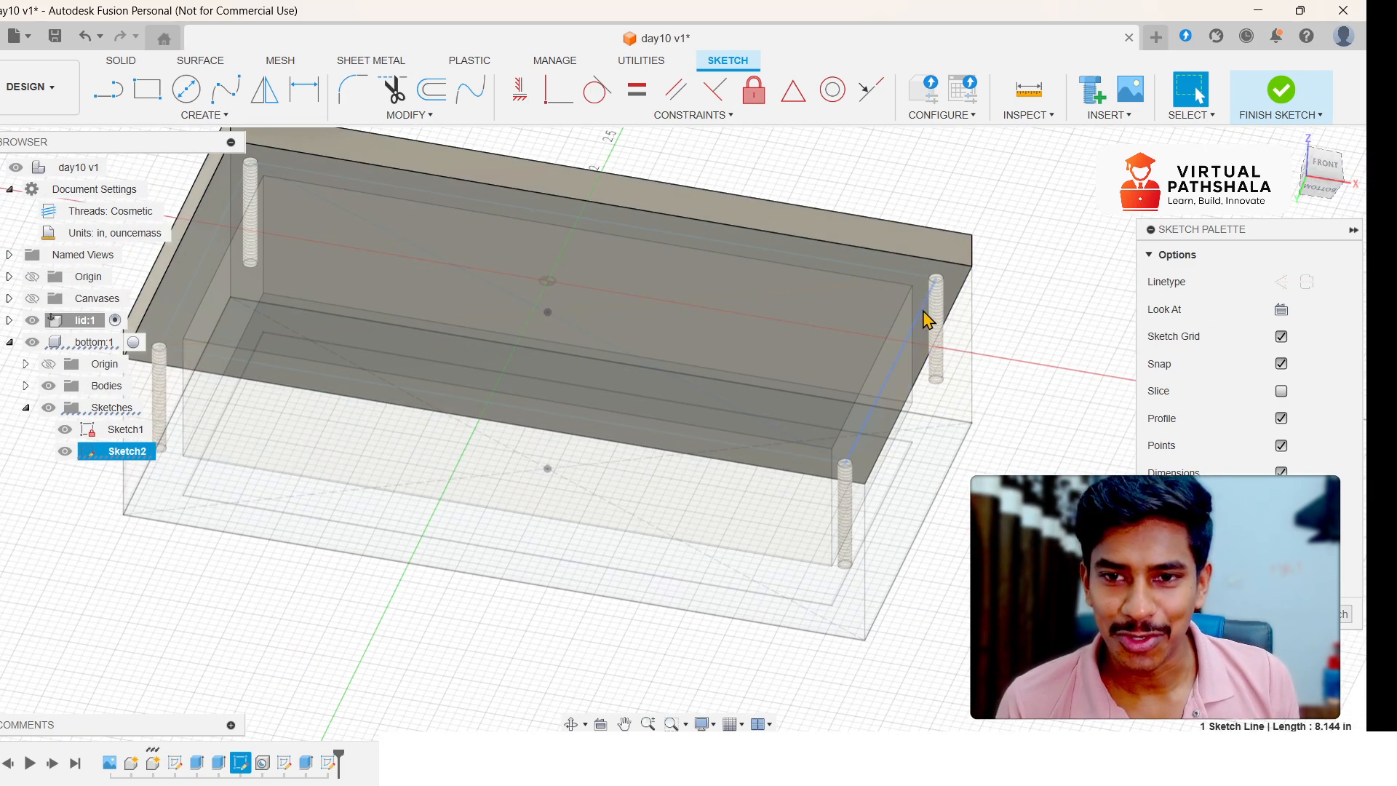
scroll(944, 293, "up", 5)
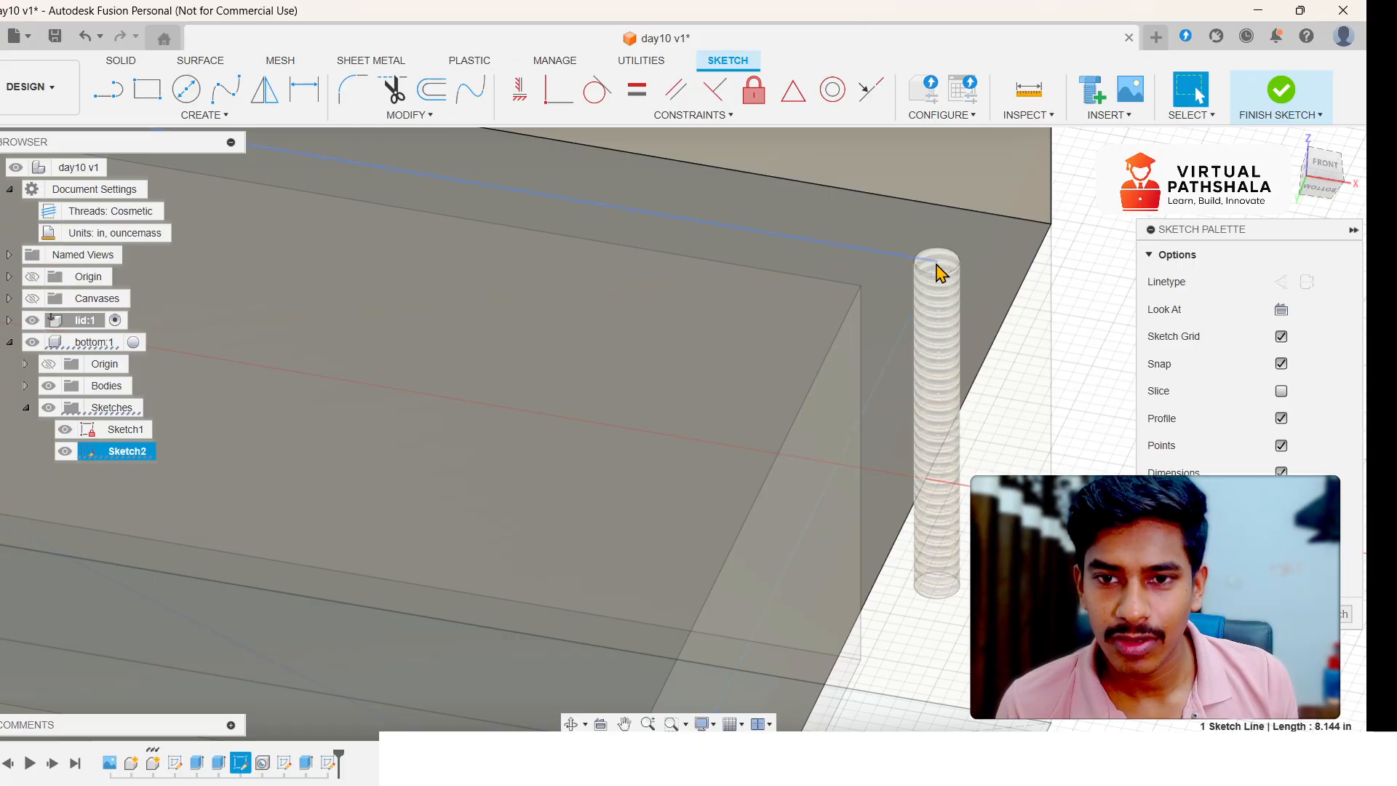
key("p")
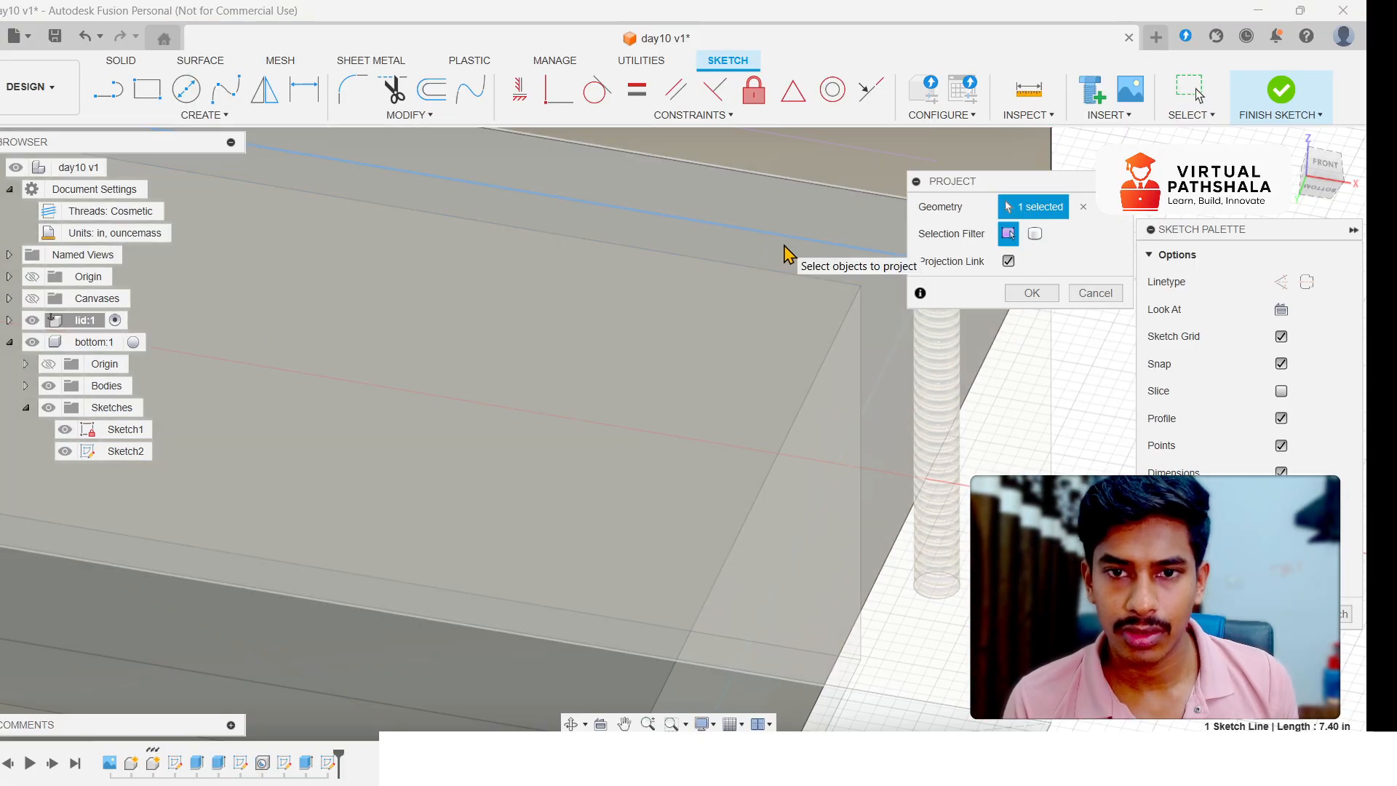
left_click(900, 382)
scroll(900, 382, "down", 5)
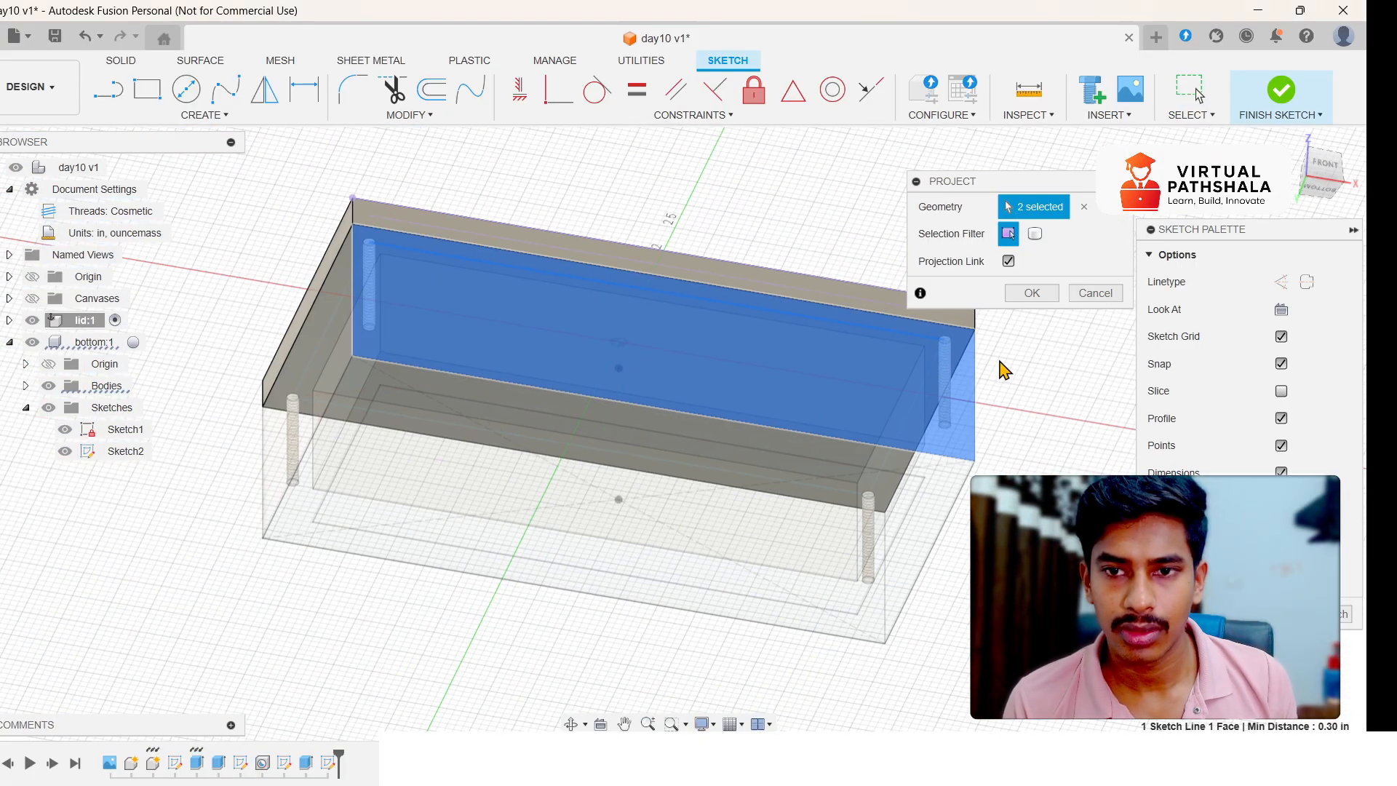
left_click(1032, 292)
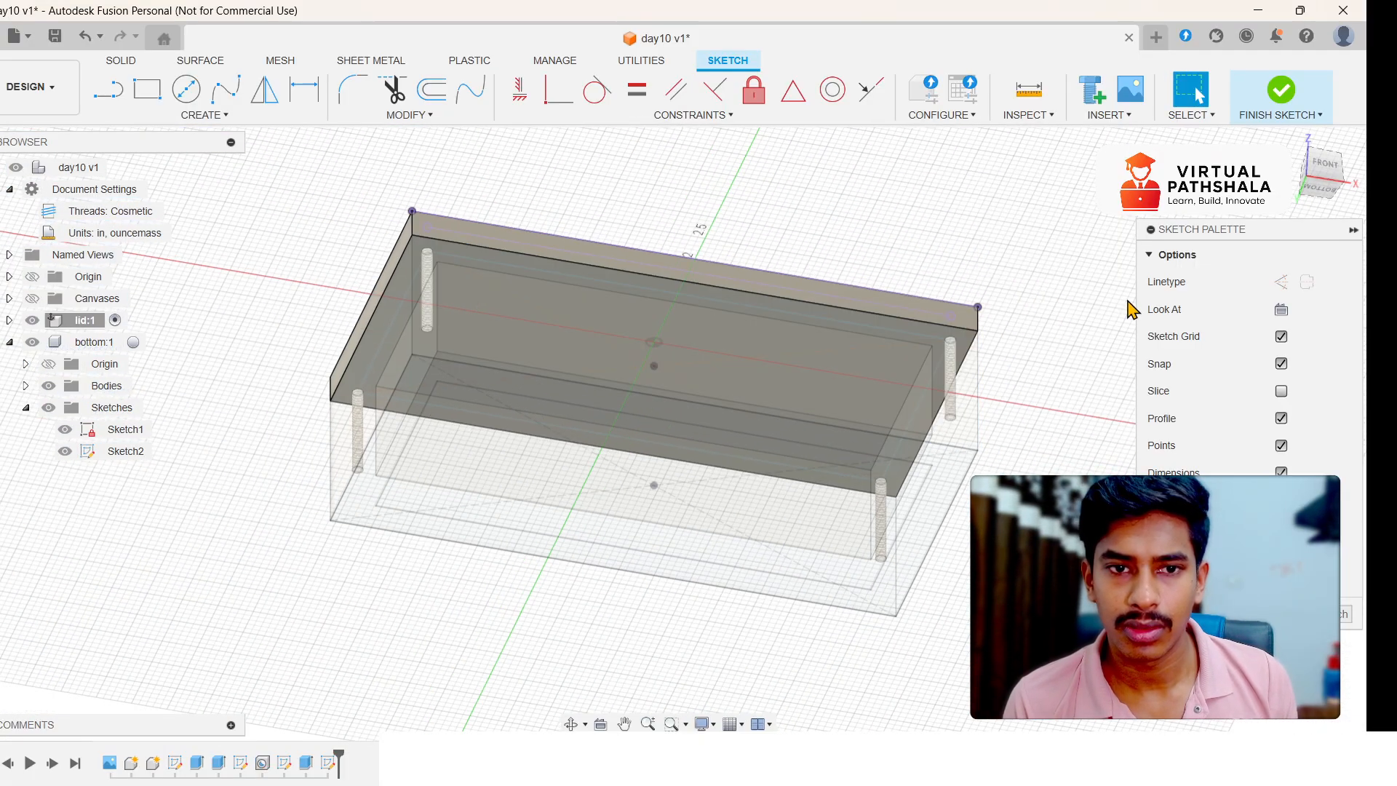
- Examine the projected line, its end points and the lid's corners from above
left_click(1322, 189)
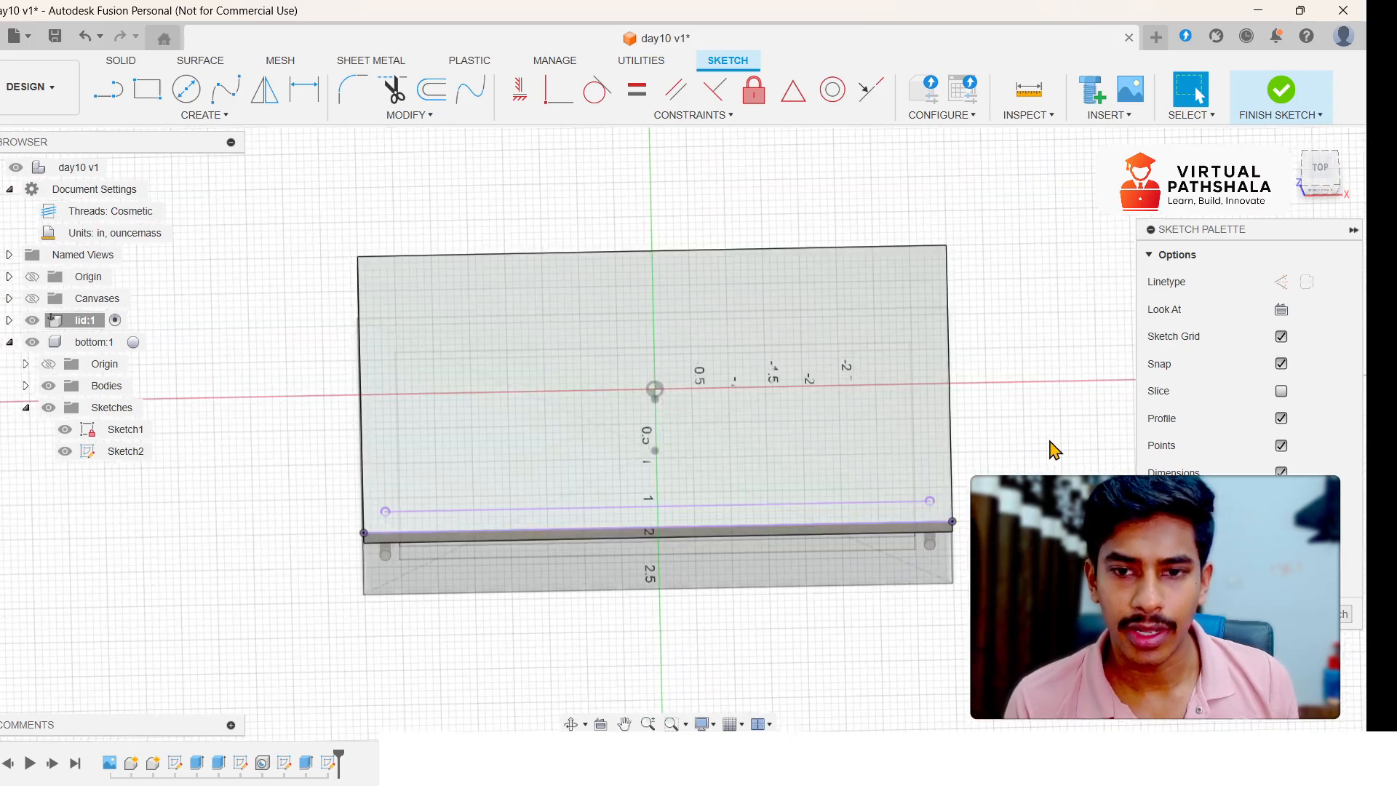
scroll(935, 513, "up", 5)
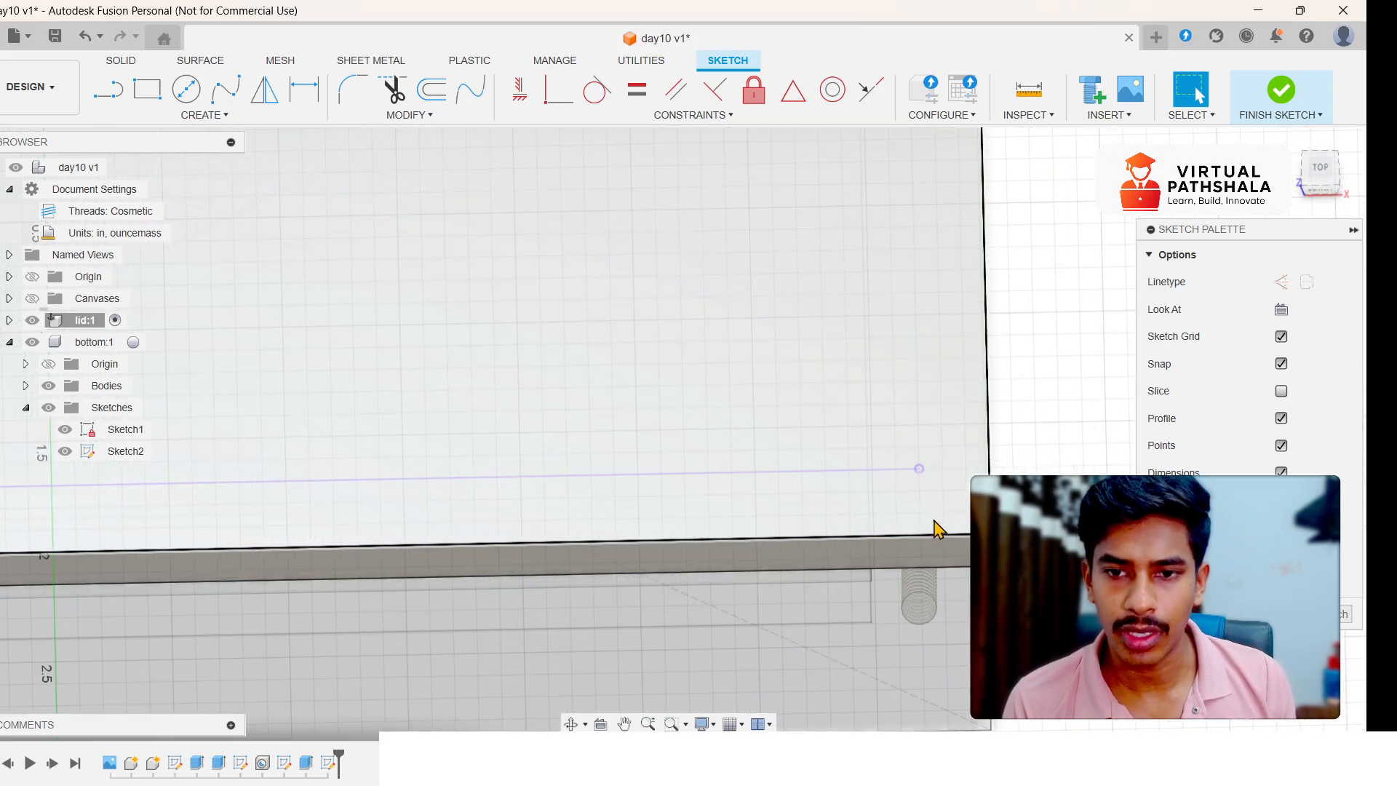
scroll(492, 469, "down", 5)
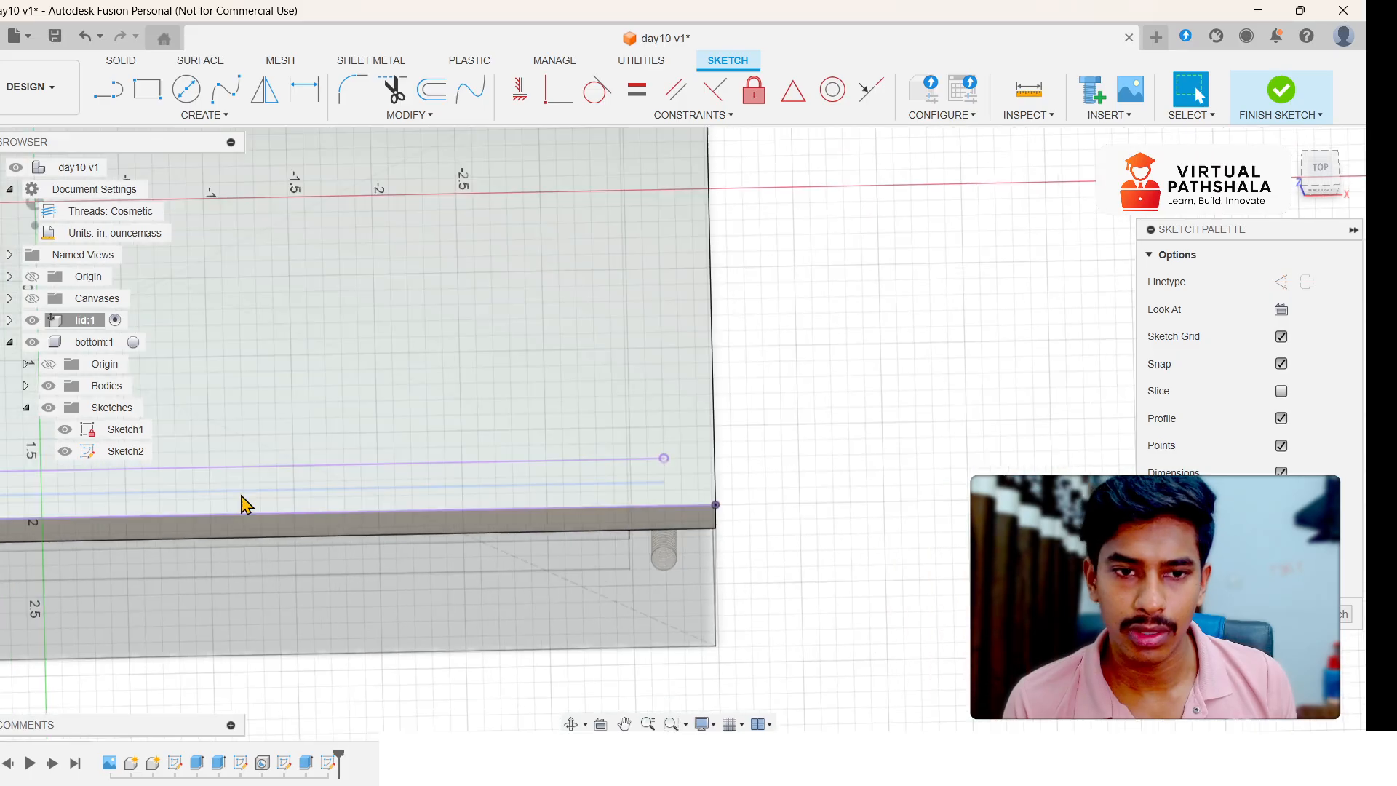
middle_click_drag(749, 321, 943, 511)
scroll(929, 429, "down", 1)
middle_click_drag(934, 382, 1005, 594)
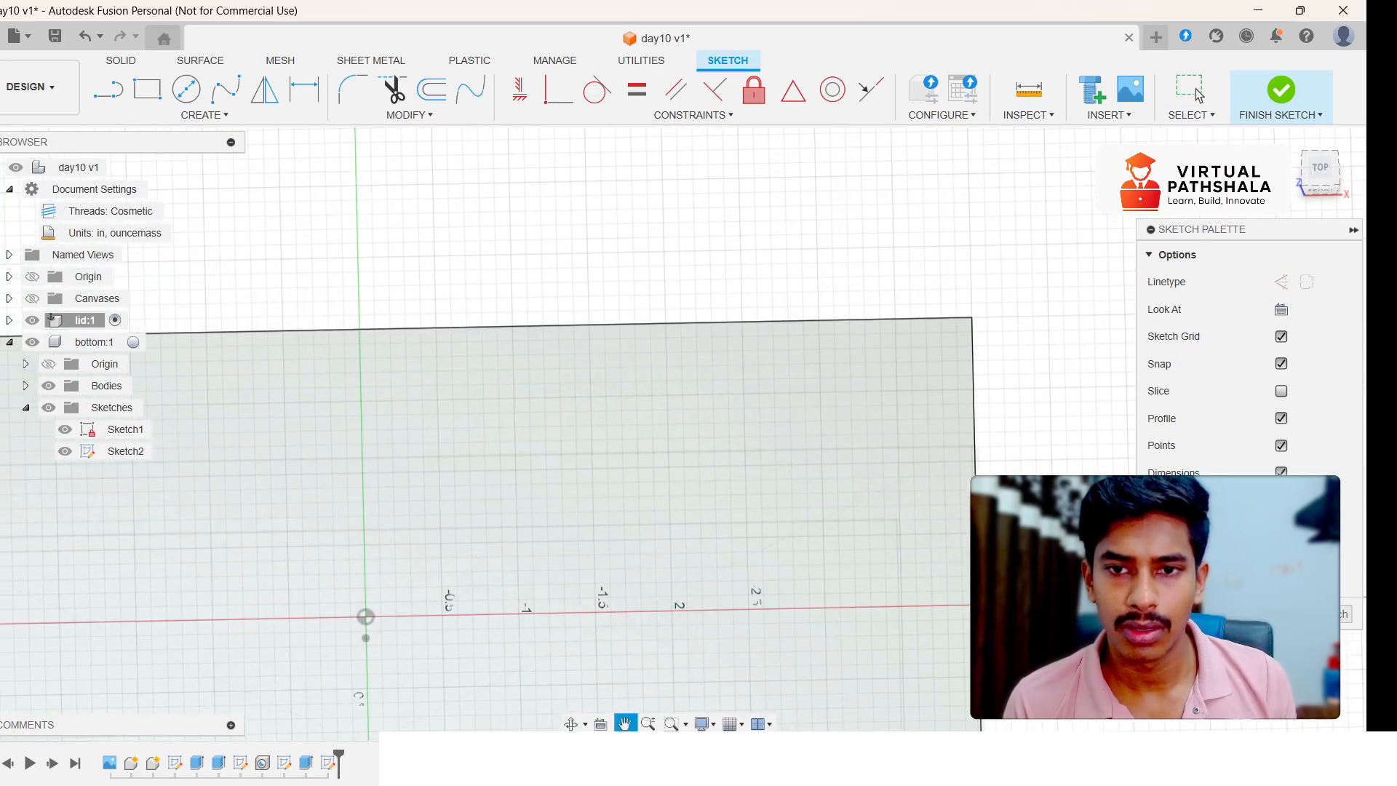
scroll(930, 380, "up", 4)
scroll(918, 425, "down", 2)
scroll(945, 402, "up", 3)
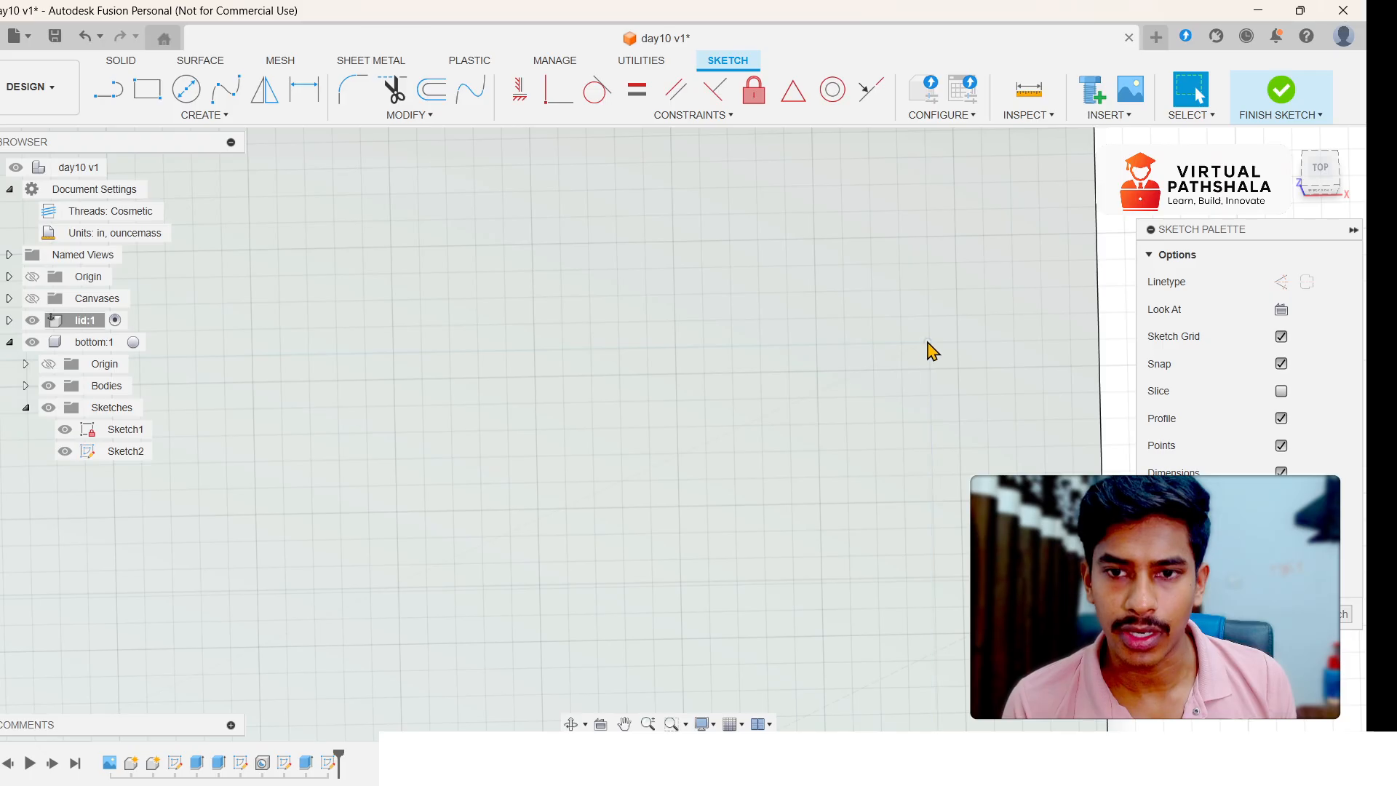
- Hide the bottom component and collapse its contents so only the lid is shown
scroll(927, 343, "down", 5)
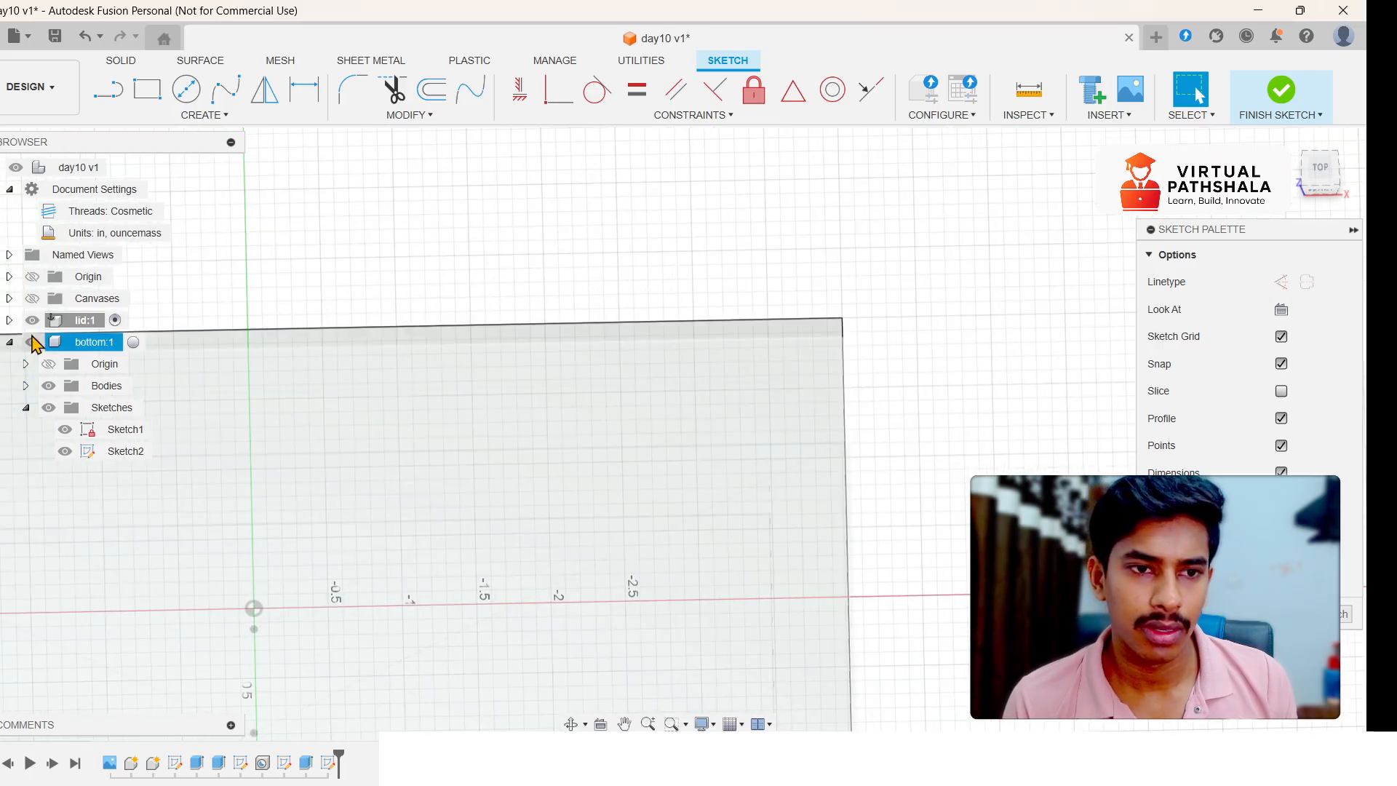
left_click(33, 342)
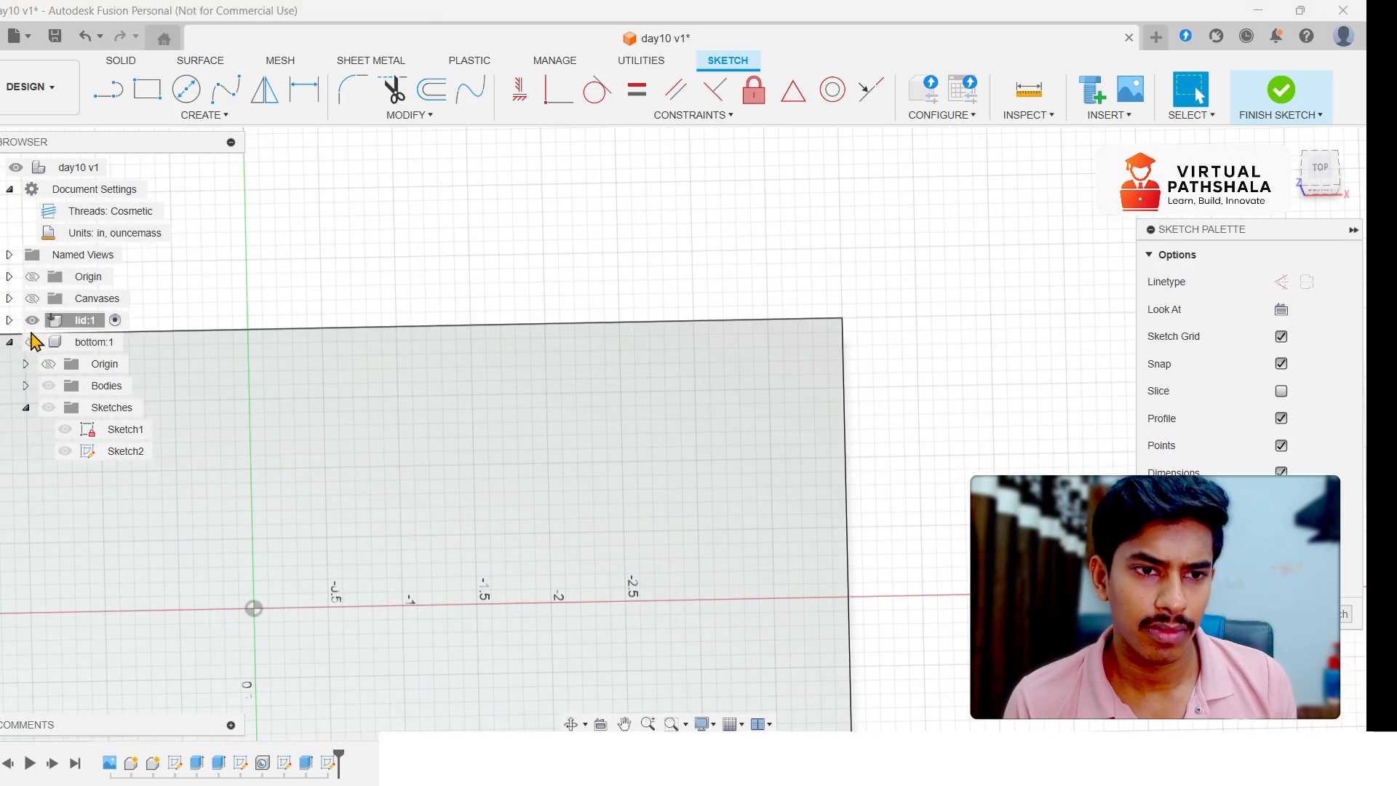
left_click(12, 342)
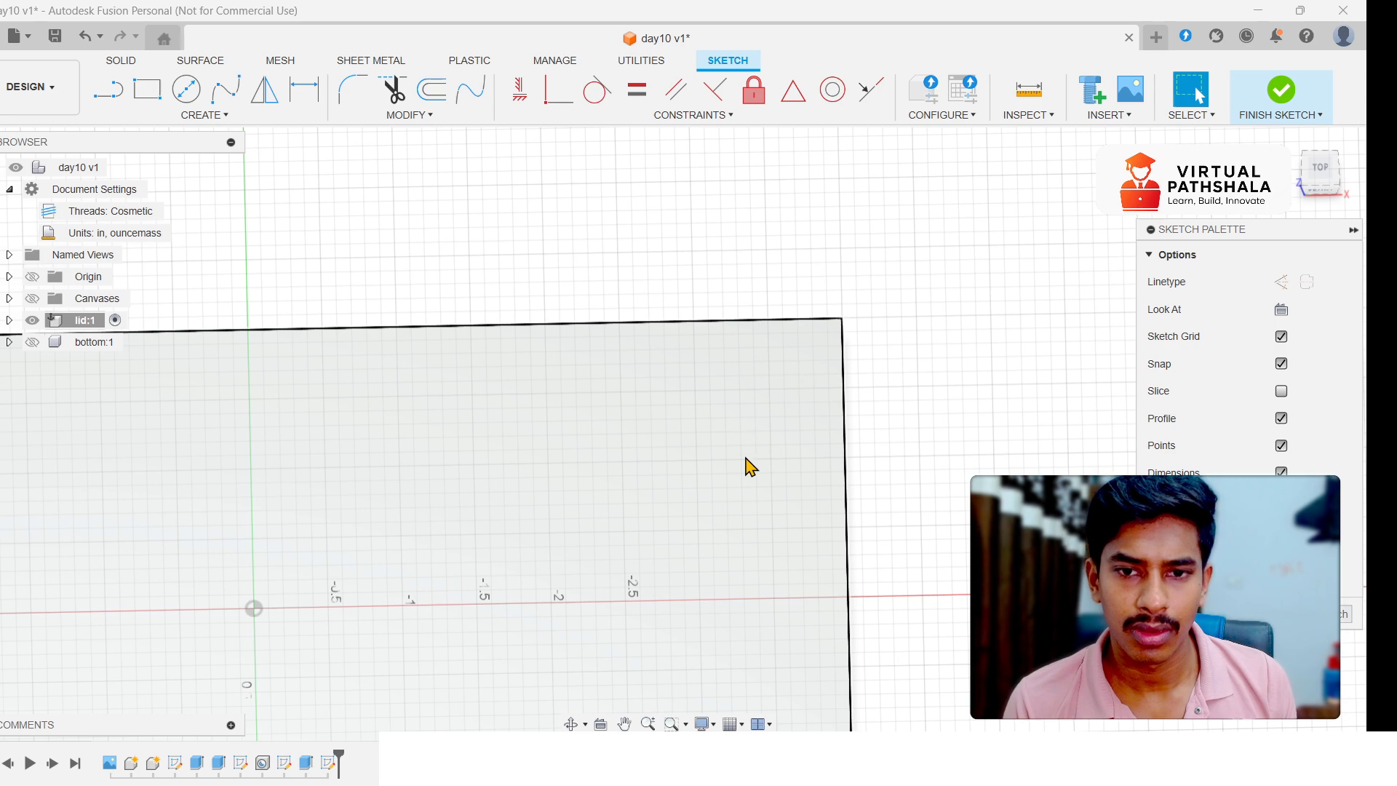
- Check the lid on its own with its projected line, from above and from the underside
scroll(929, 440, "down", 5)
scroll(860, 474, "up", 5)
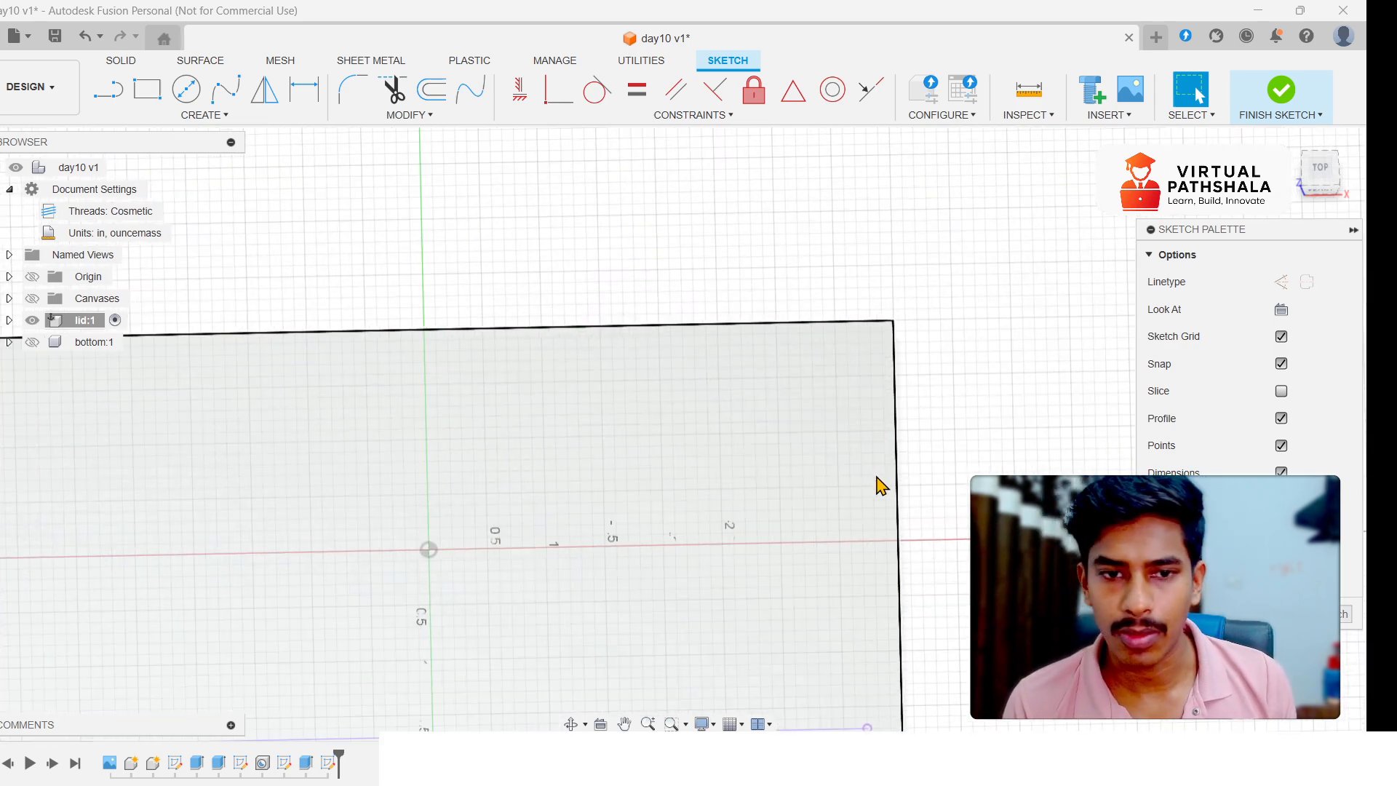
mouse_move(907, 489)
middle_mouse_down()
mouse_move(1001, 396)
mouse_move(1197, 95)
middle_mouse_up()
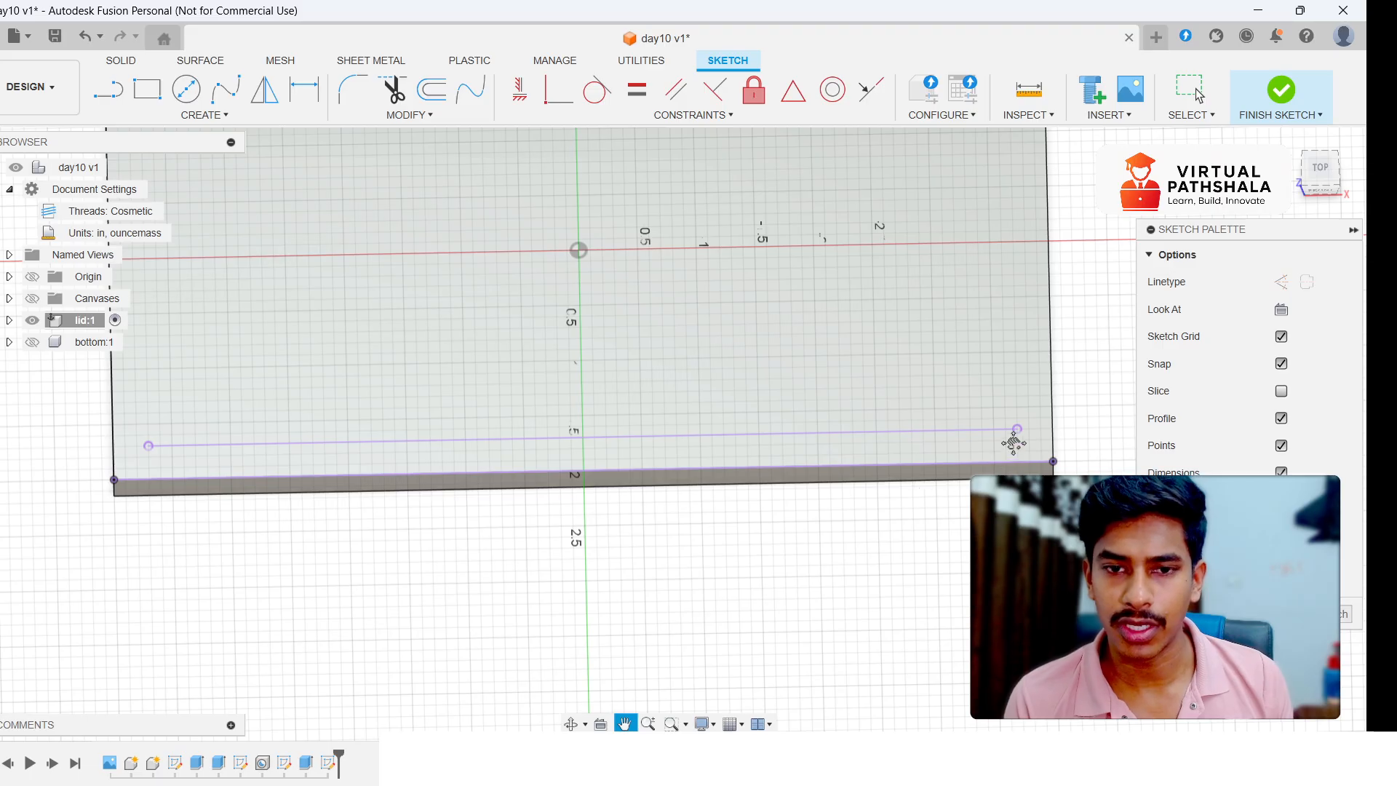
scroll(294, 509, "down", 5)
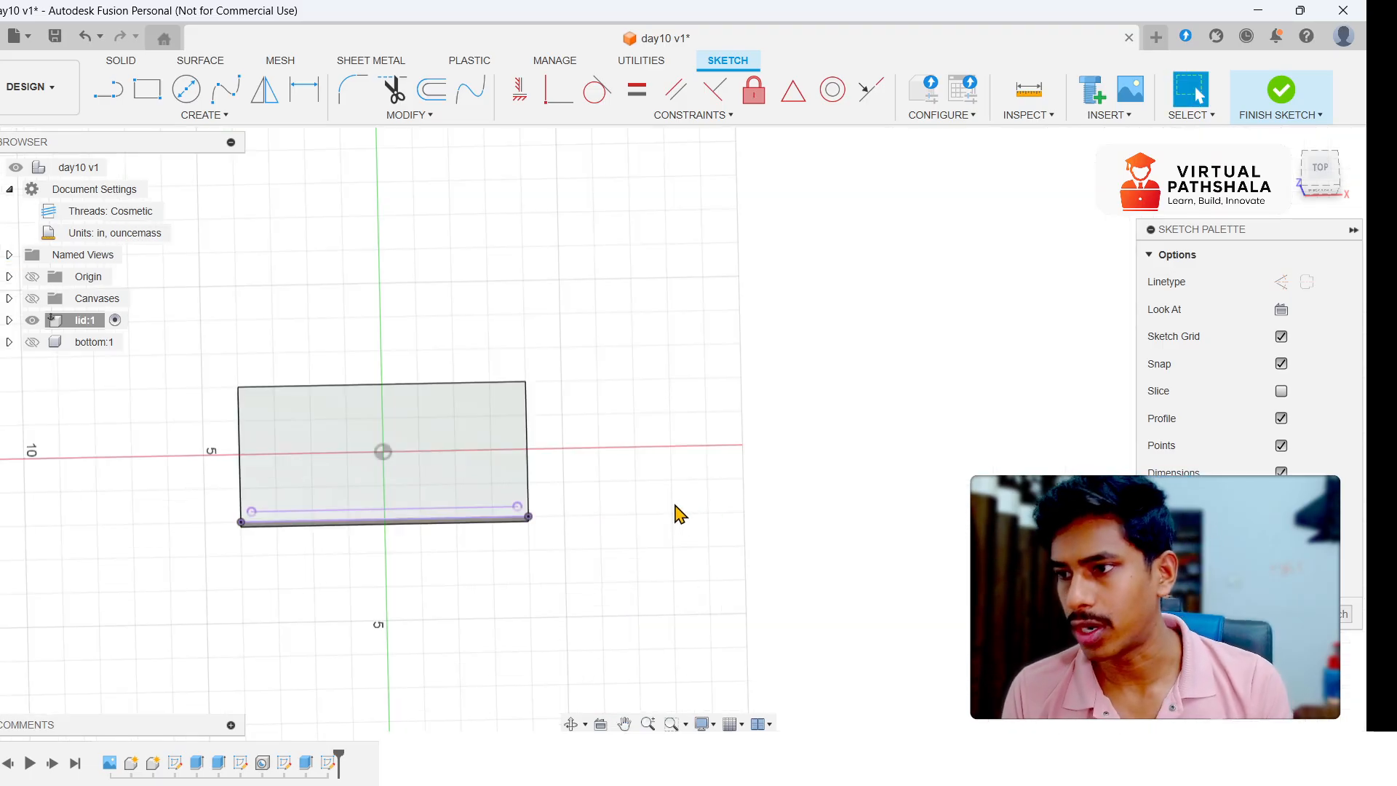
scroll(300, 557, "up", 6)
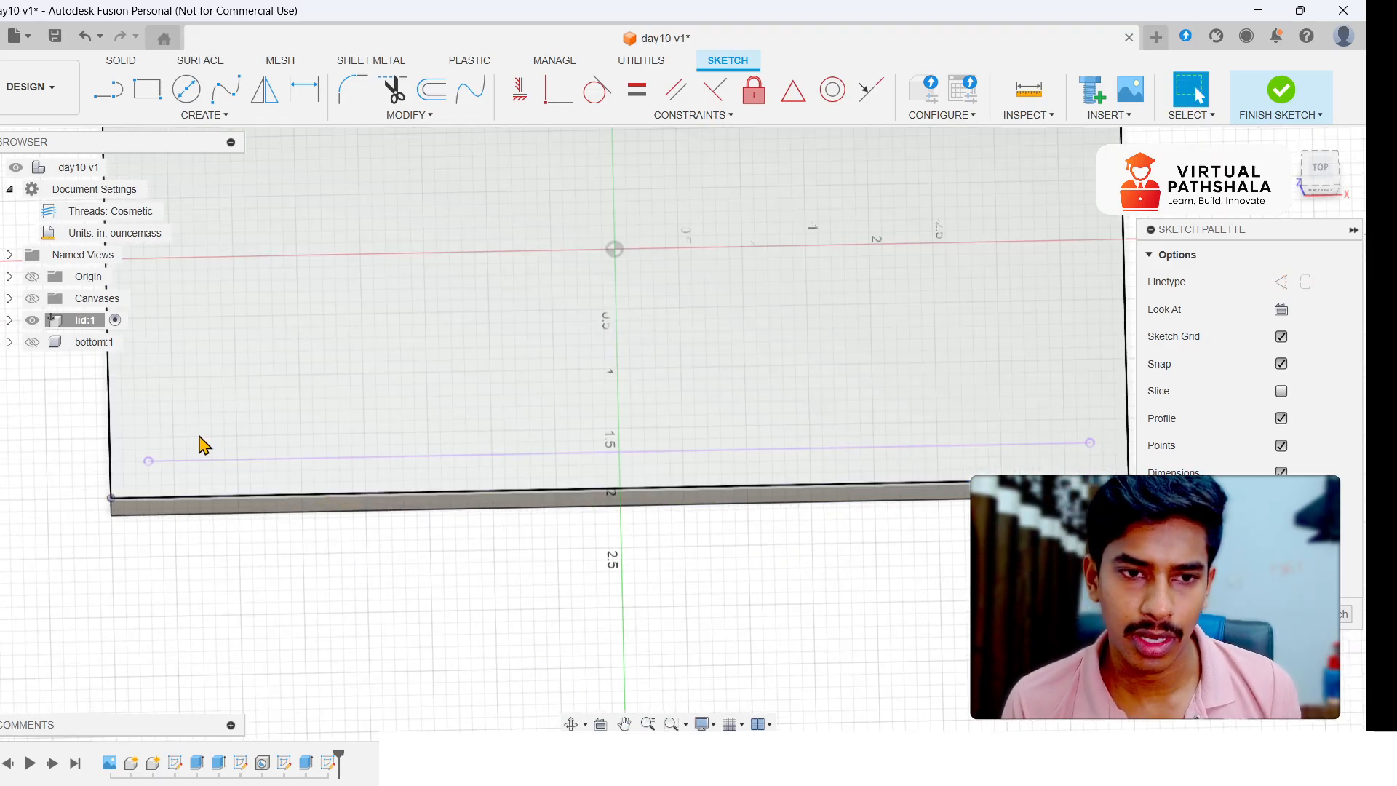
scroll(271, 466, "down", 5)
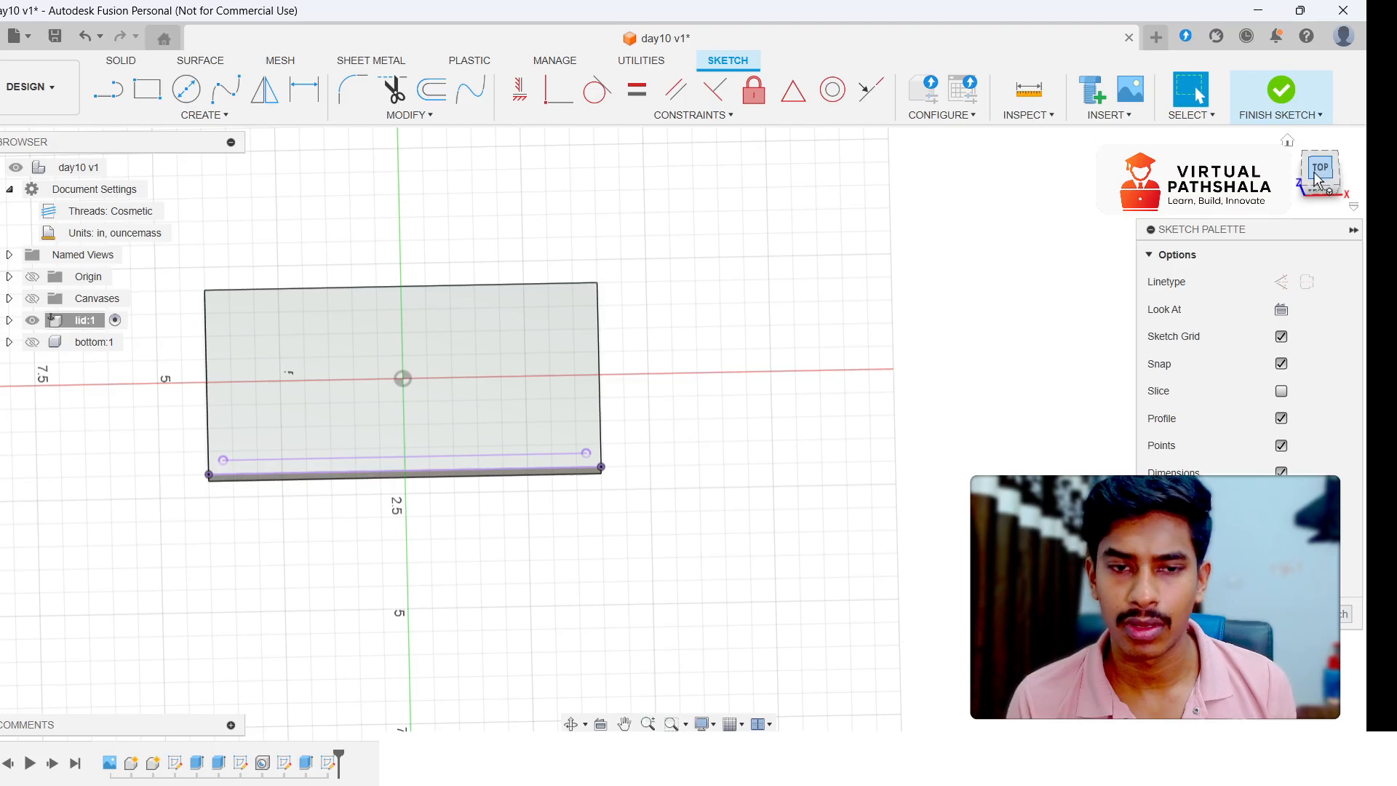
left_click_drag(1319, 186, 1304, 86)
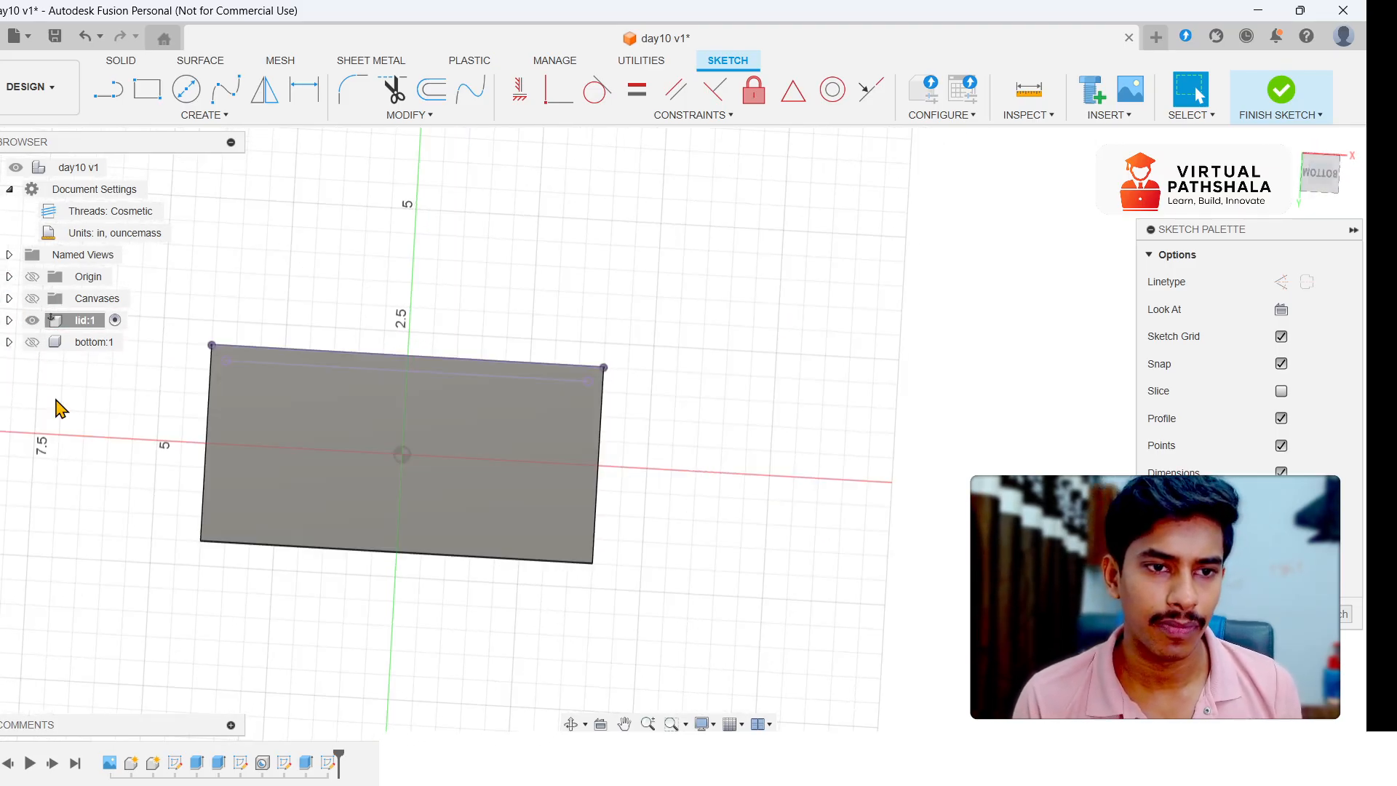
left_click(325, 762)
right_click(325, 762)
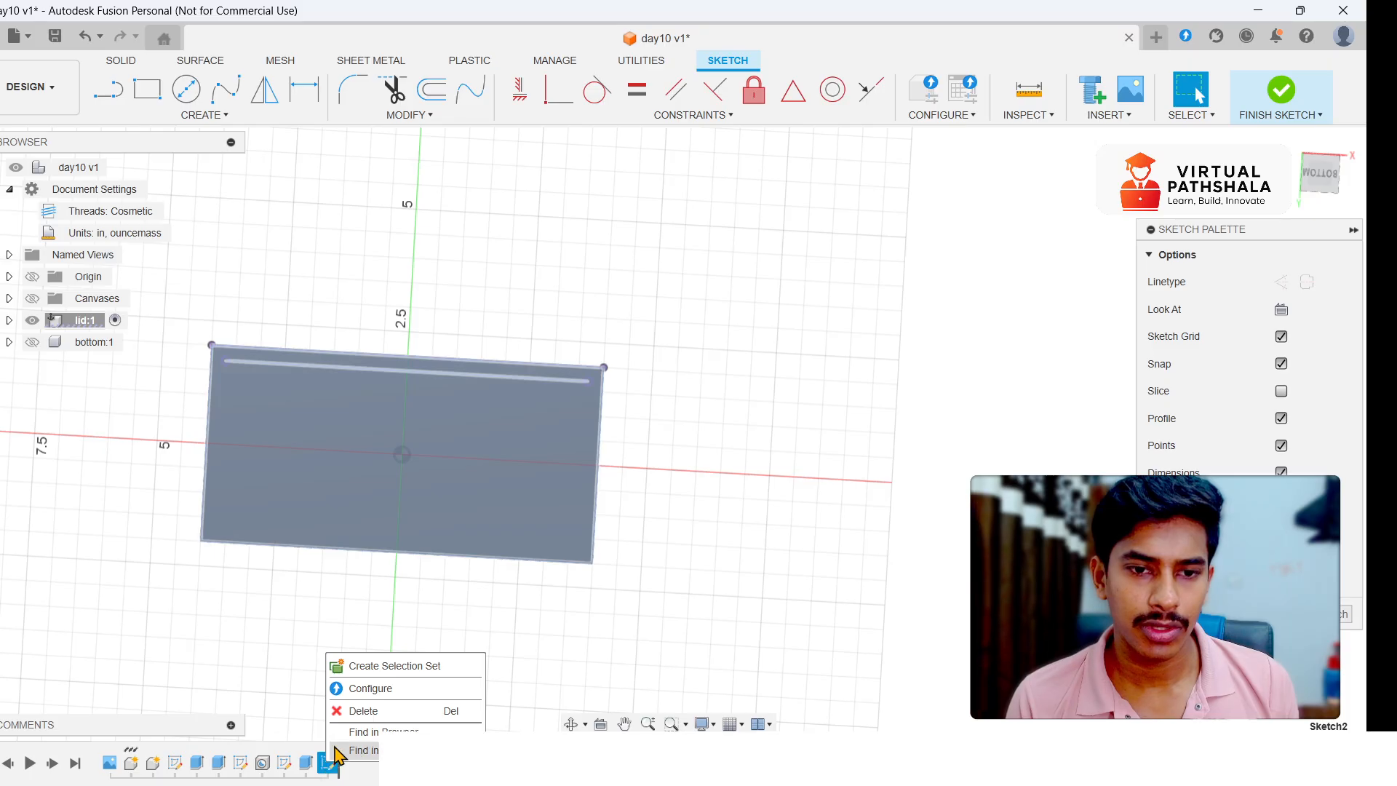
left_click(771, 599)
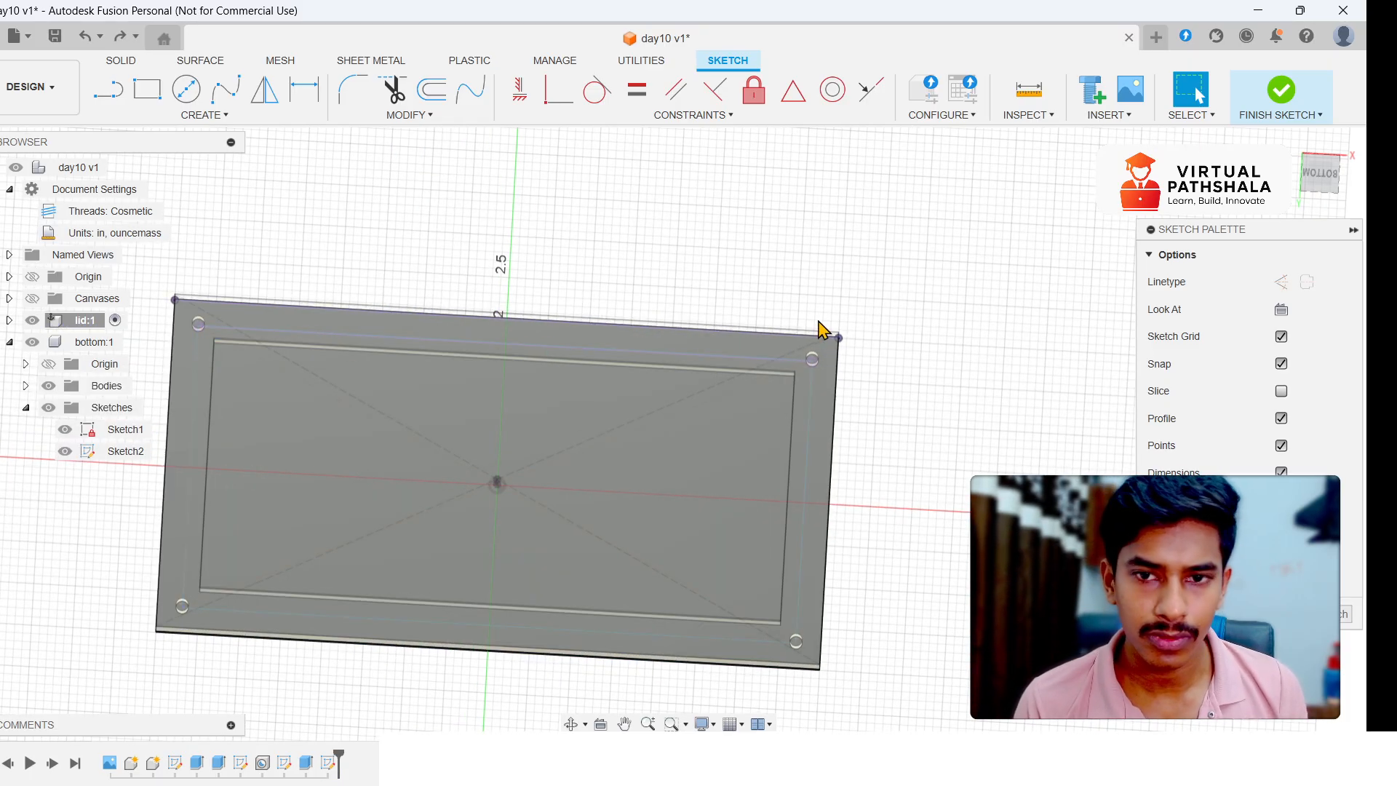
- Project the four corner hole centre points of the bottom component's Sketch2 into the lid sketch, keeping Projection Link on
middle_click_drag(870, 462, 1042, 375)
scroll(399, 369, "up", 3)
scroll(400, 368, "down", 3)
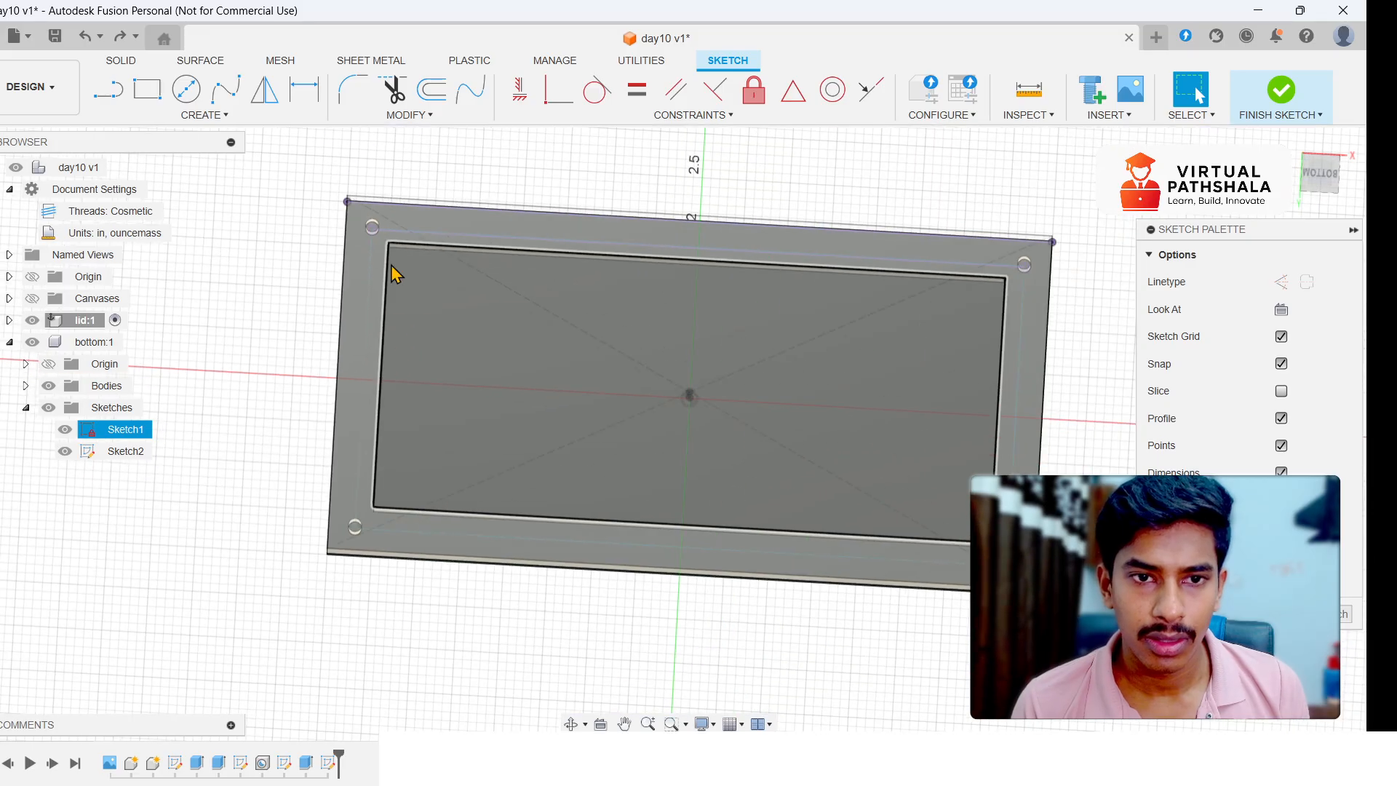
key("p")
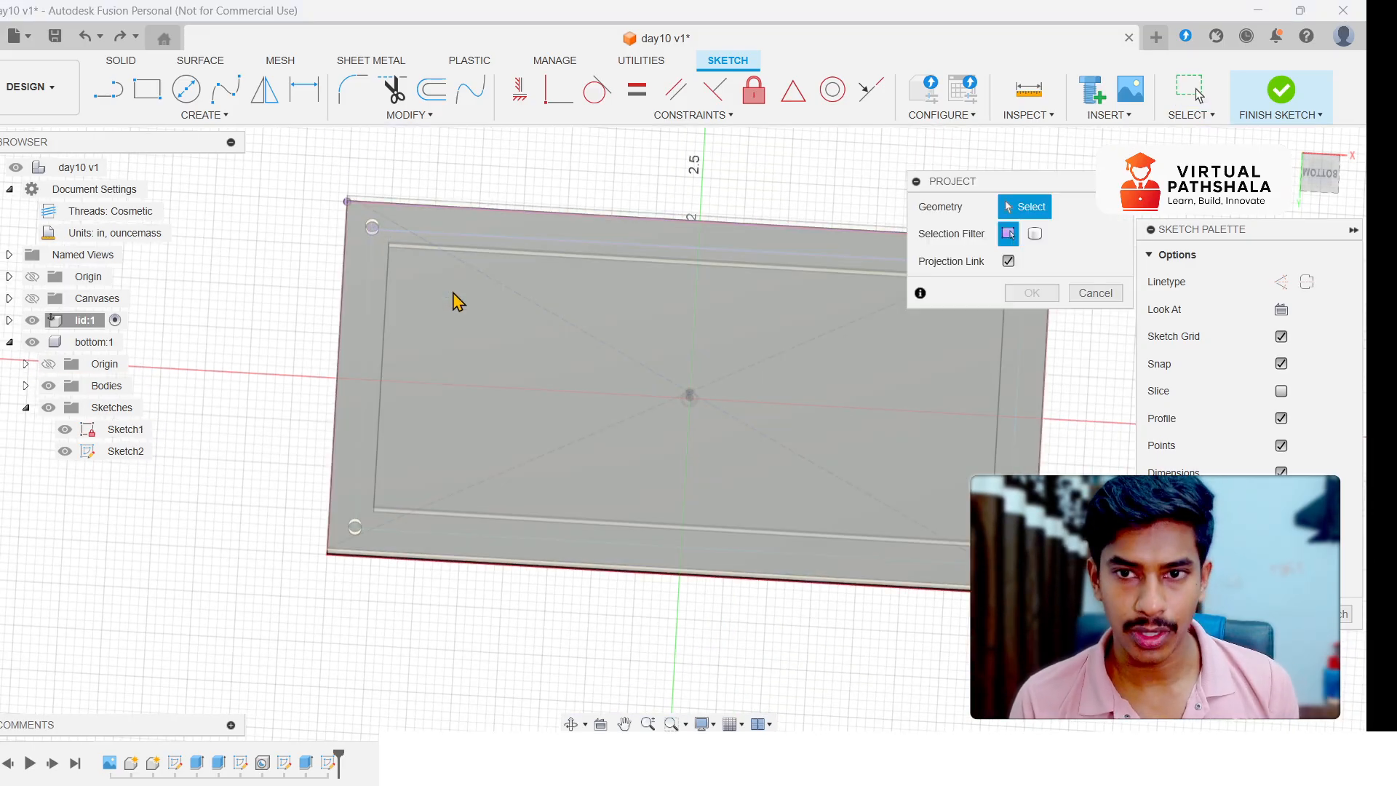
left_click(373, 229)
left_click(355, 527)
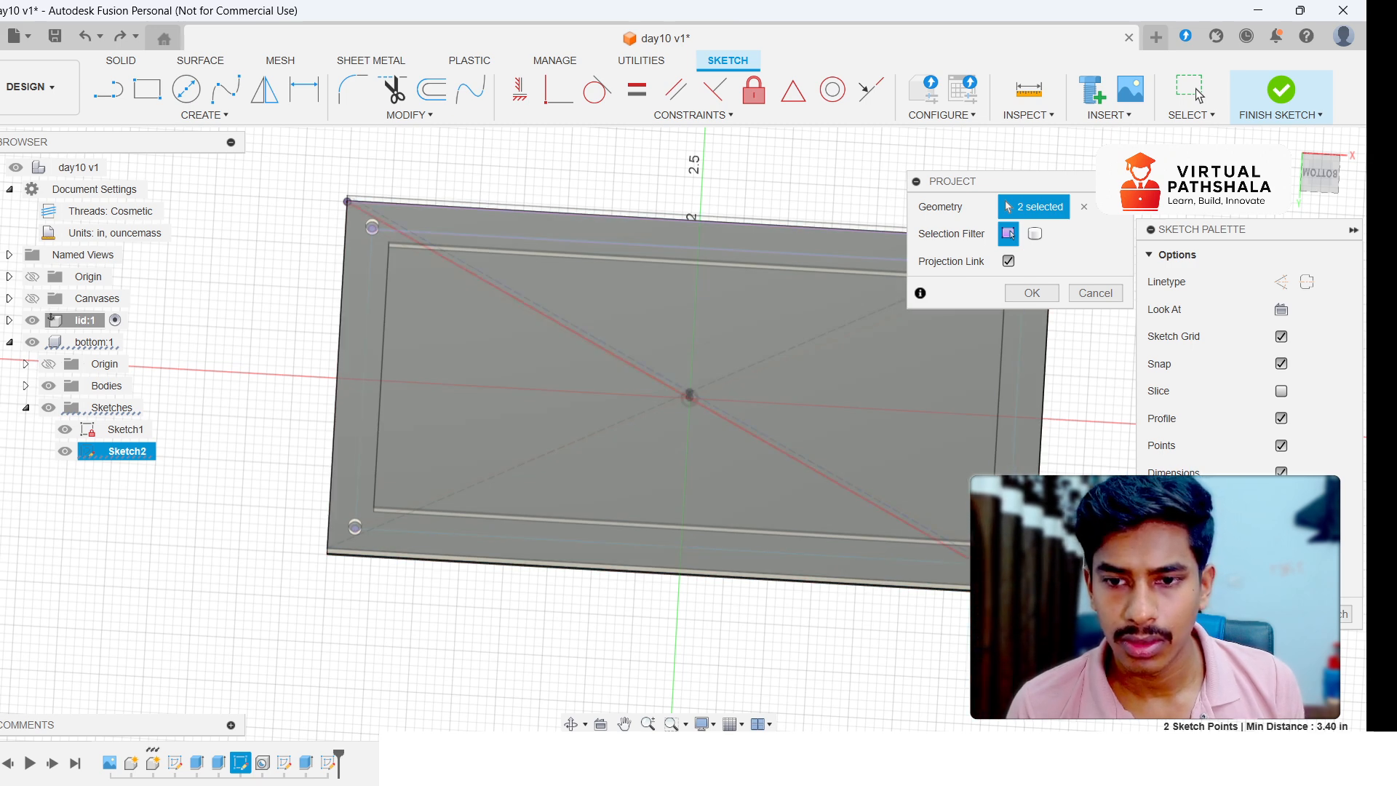
left_click(1006, 564)
middle_click_drag(942, 451, 690, 525)
scroll(691, 524, "down", 1)
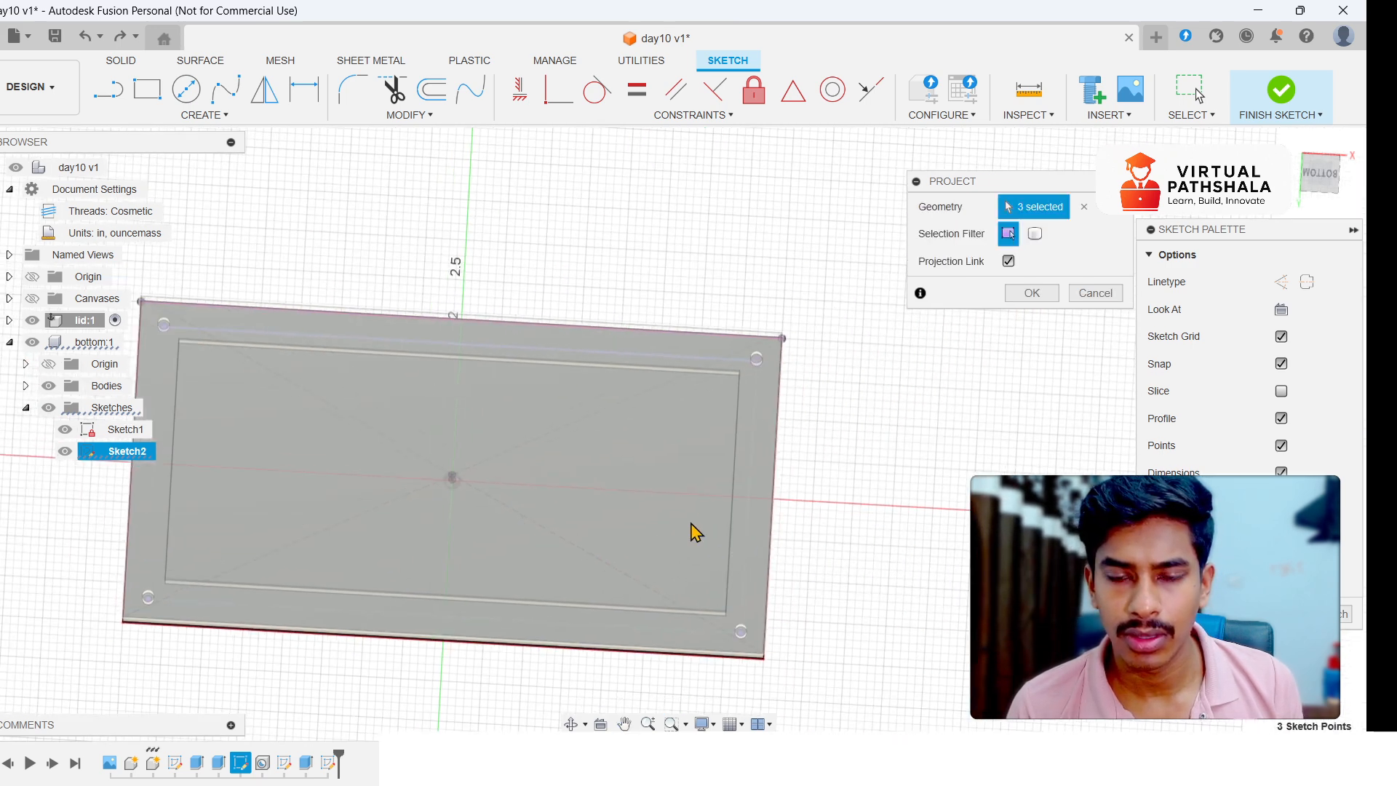
left_click(756, 361)
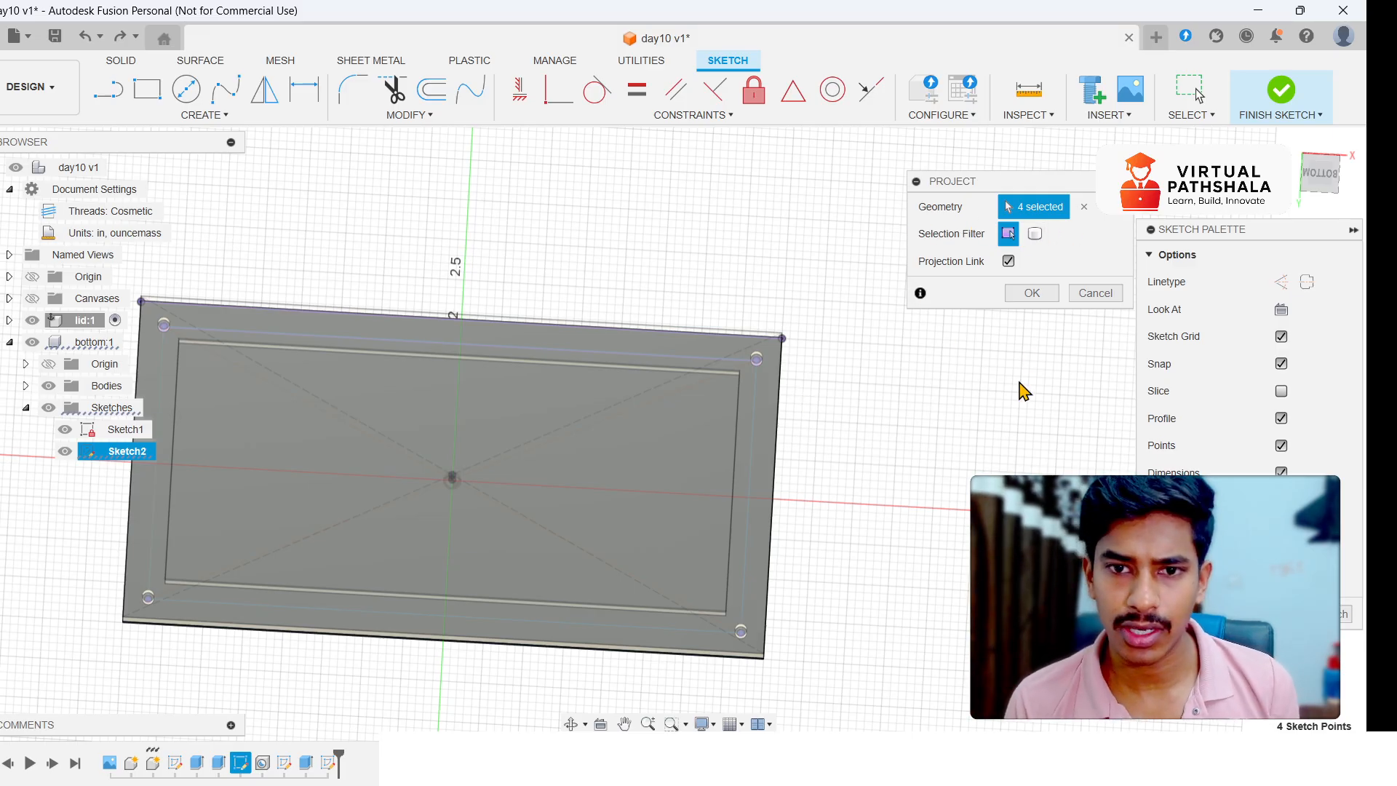
left_click(1033, 294)
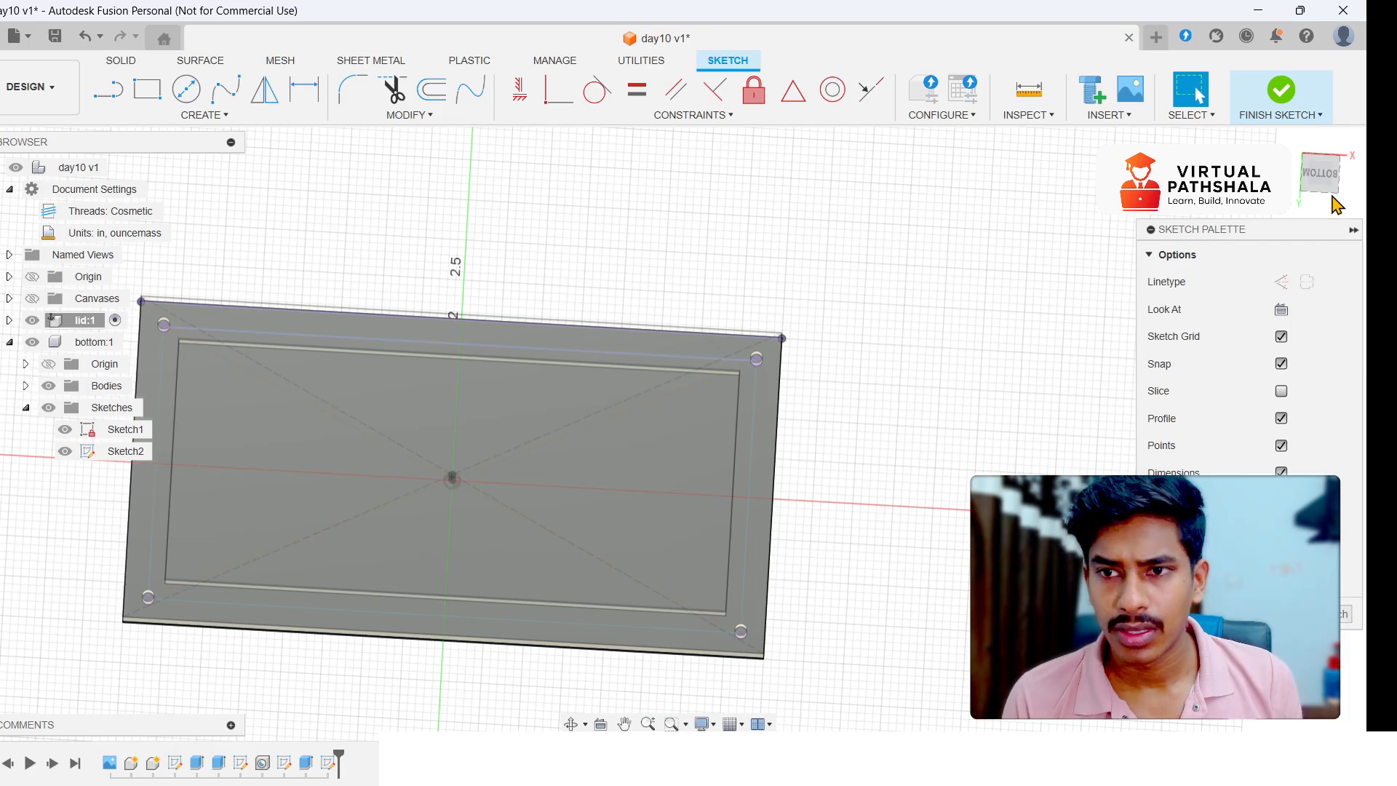
- Examine the four projected hole centres on the lid against the bottom component's holes, from above and at an angle
left_click_drag(1330, 180, 878, 409)
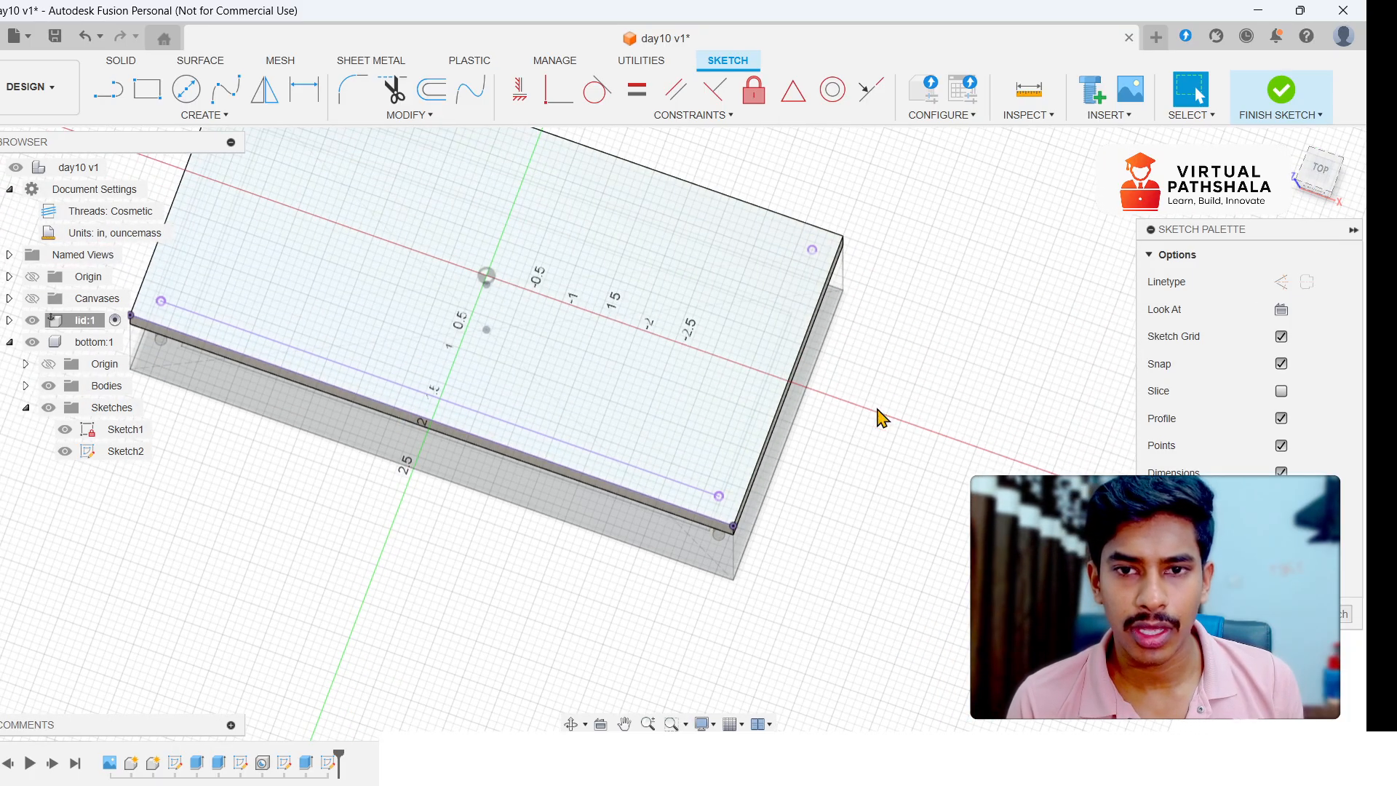
middle_click_drag(878, 409, 989, 504)
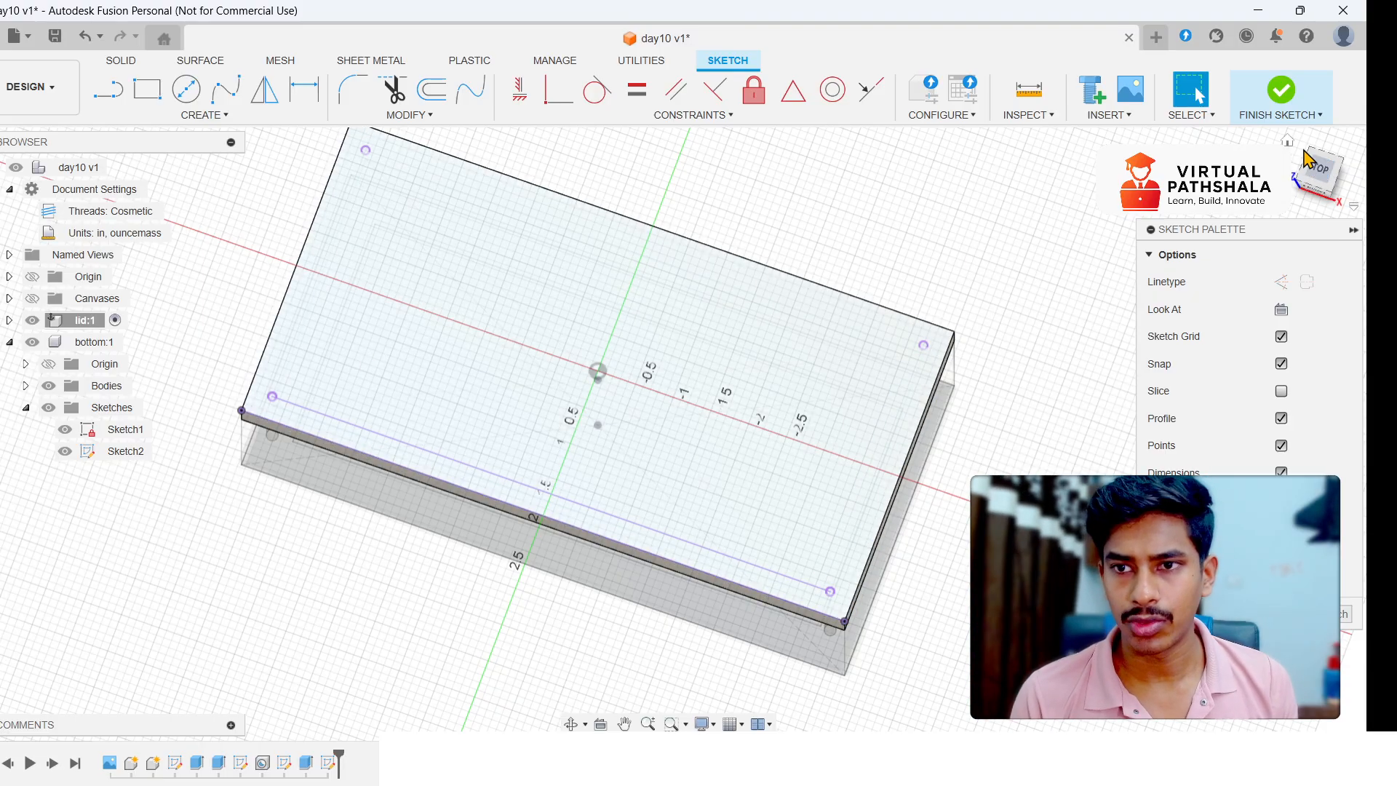
left_click(1320, 175)
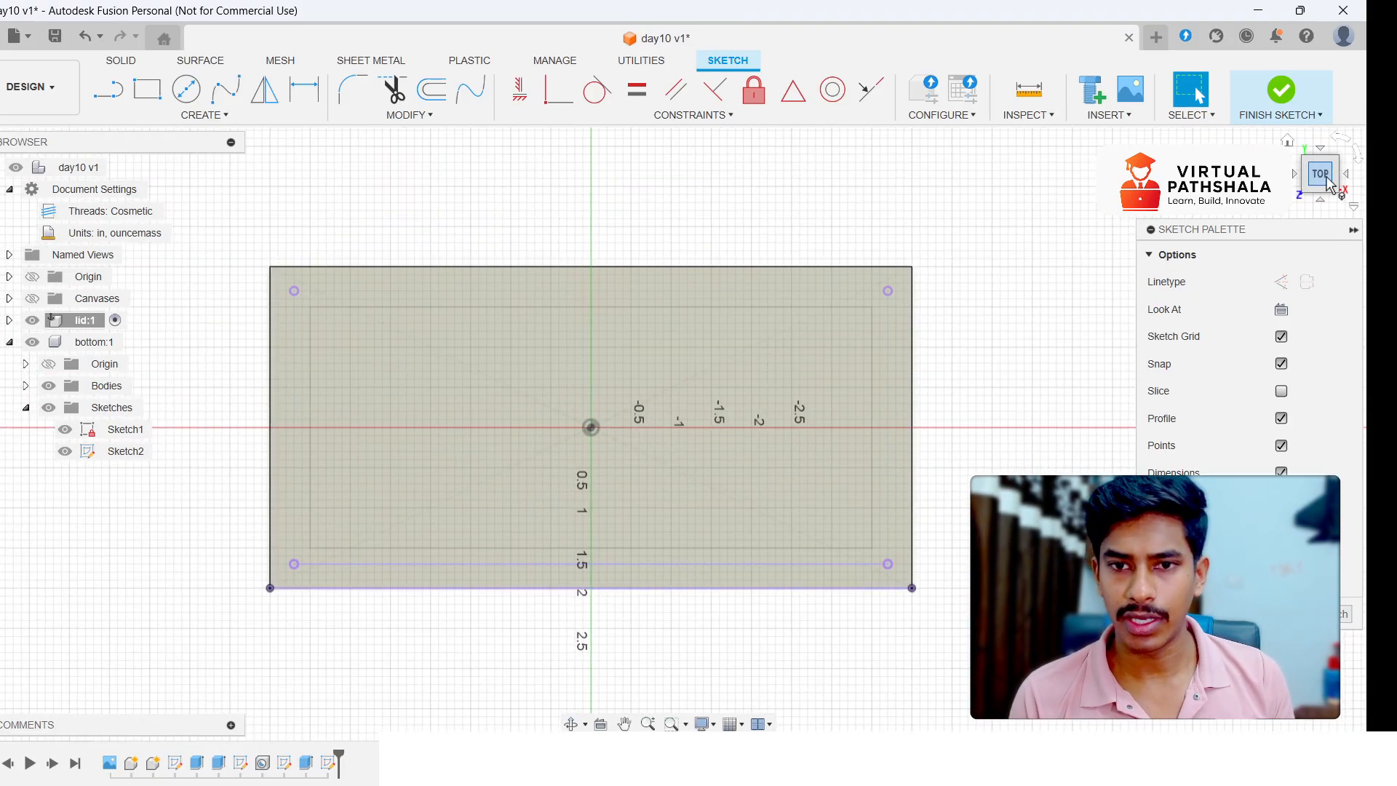
left_click_drag(1322, 143, 1332, 80)
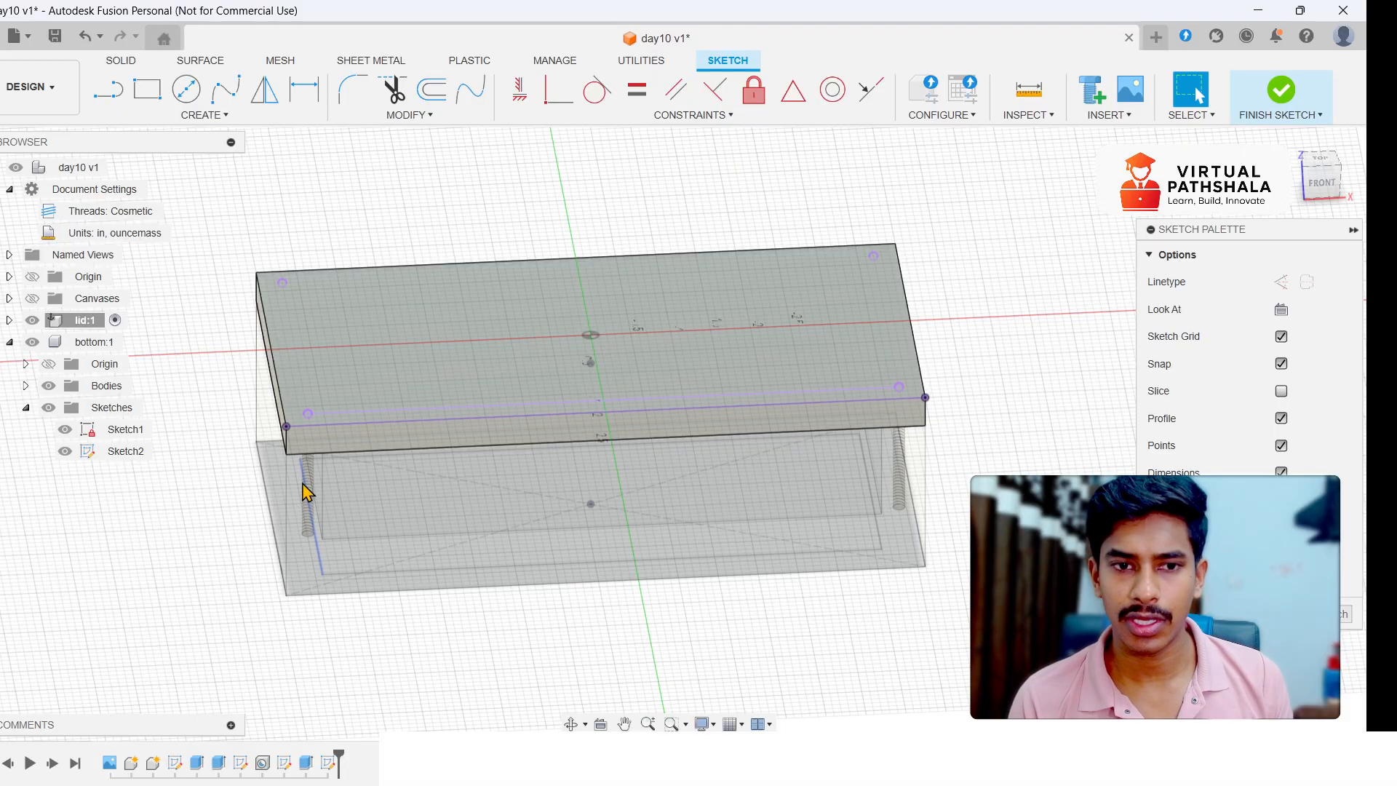
scroll(393, 480, "up", 5)
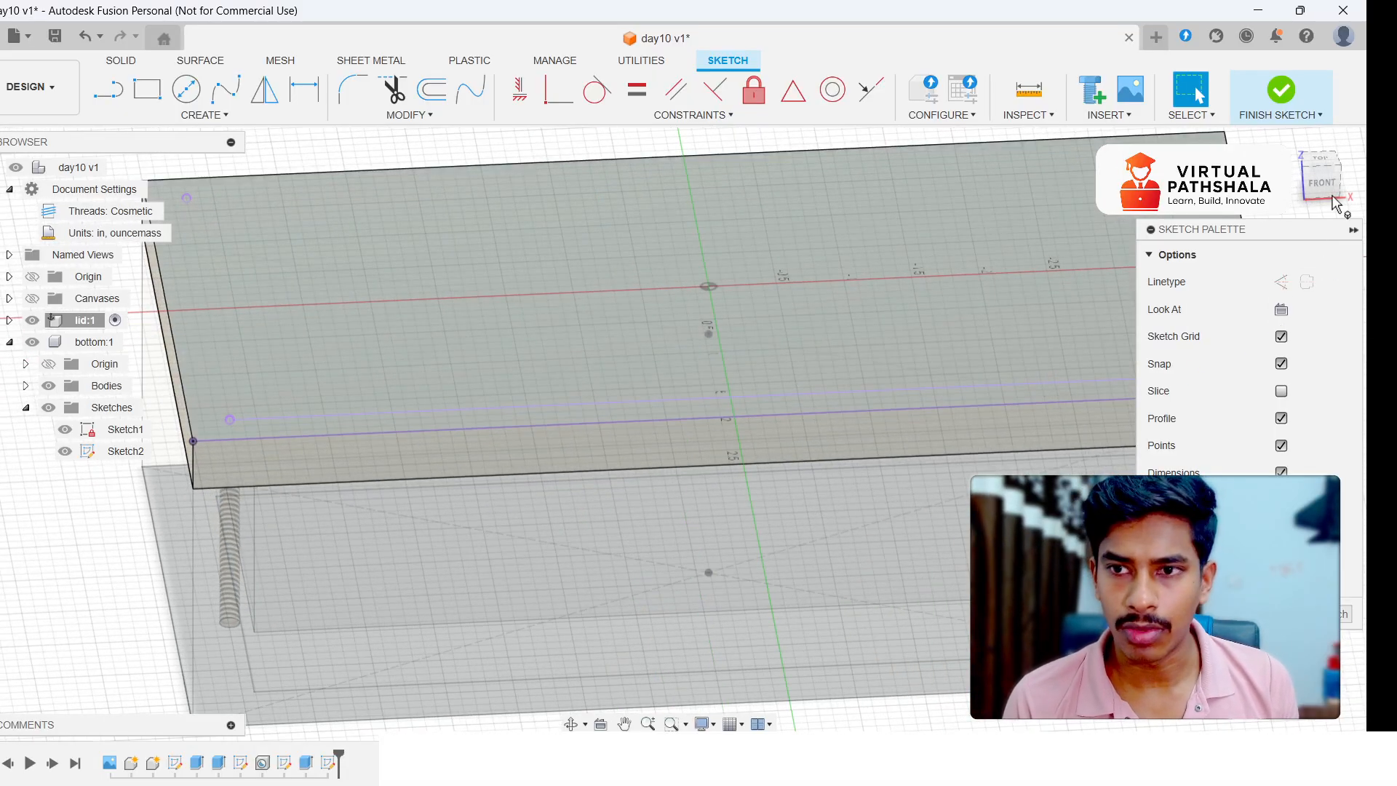
left_click_drag(1332, 194, 1313, 218)
left_click(1320, 170)
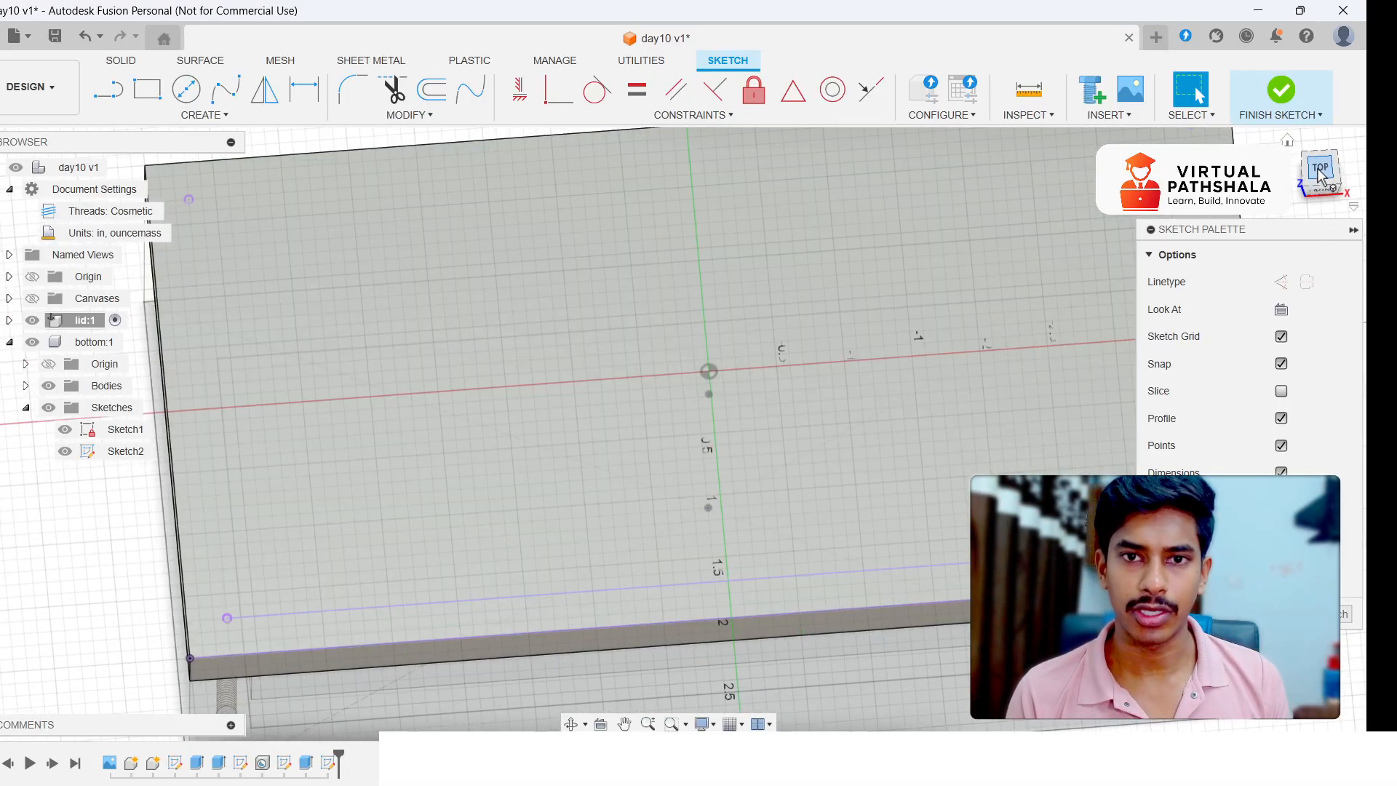
scroll(826, 446, "down", 5)
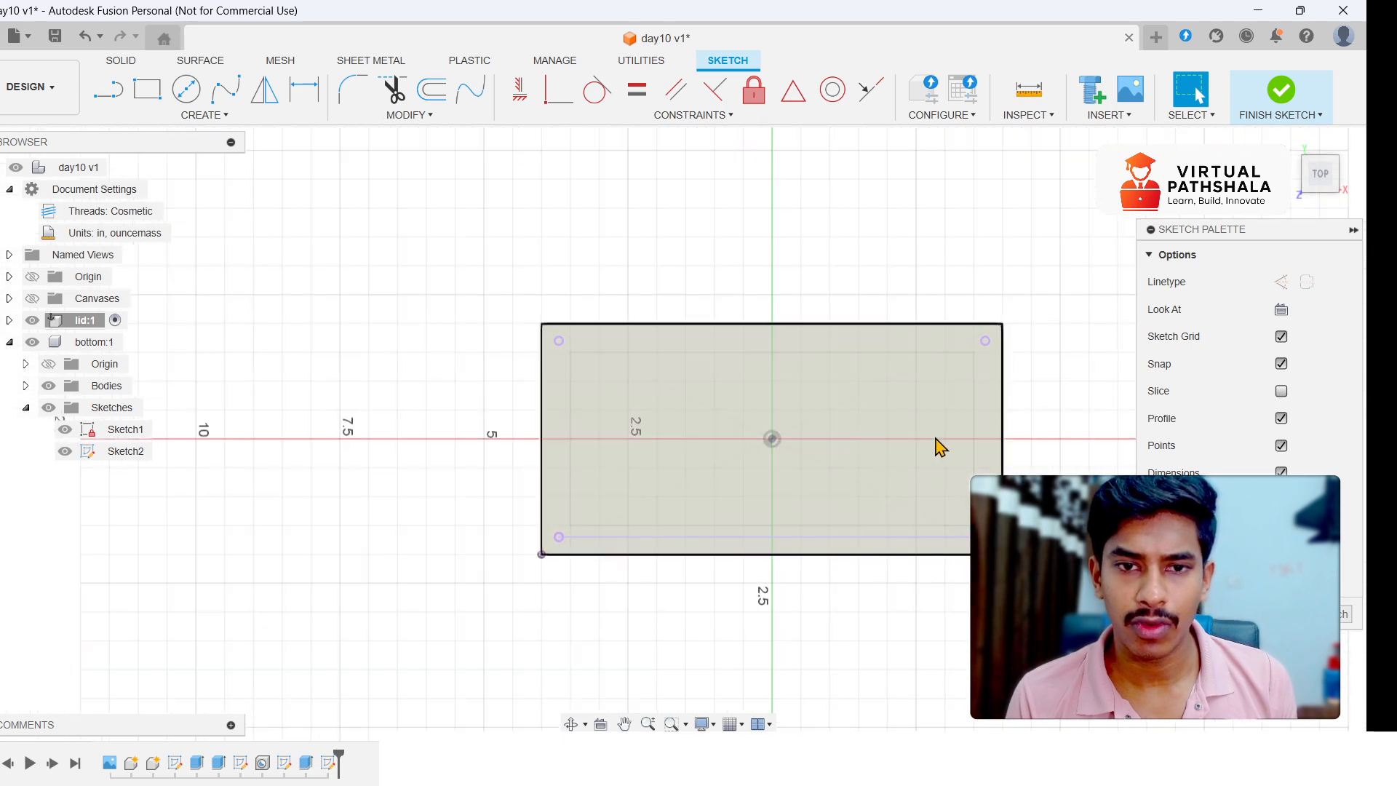
scroll(936, 442, "up", 3)
middle_click_drag(1064, 426, 1011, 368)
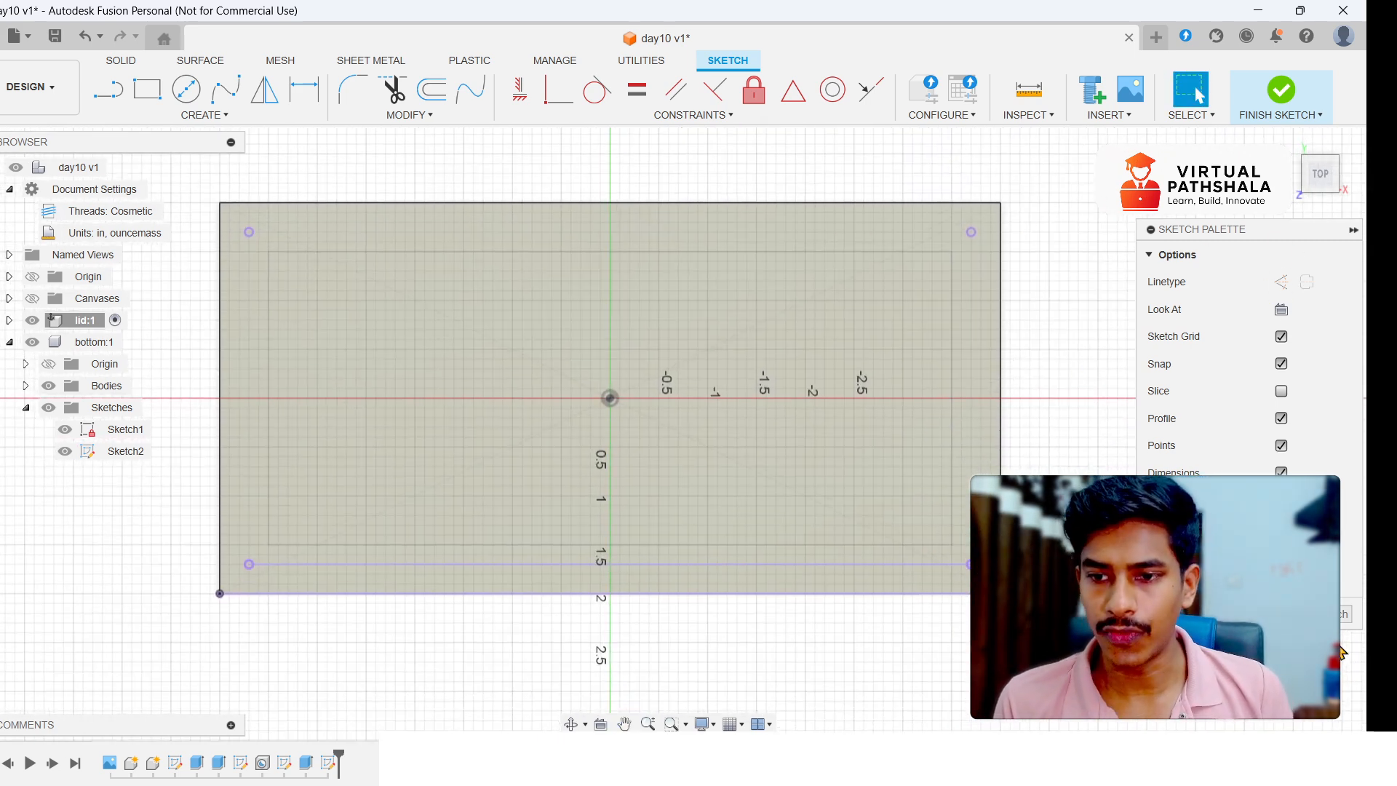
- Finish the lid sketch and place holes on its four projected corner points with the Hole command
left_click(1282, 97)
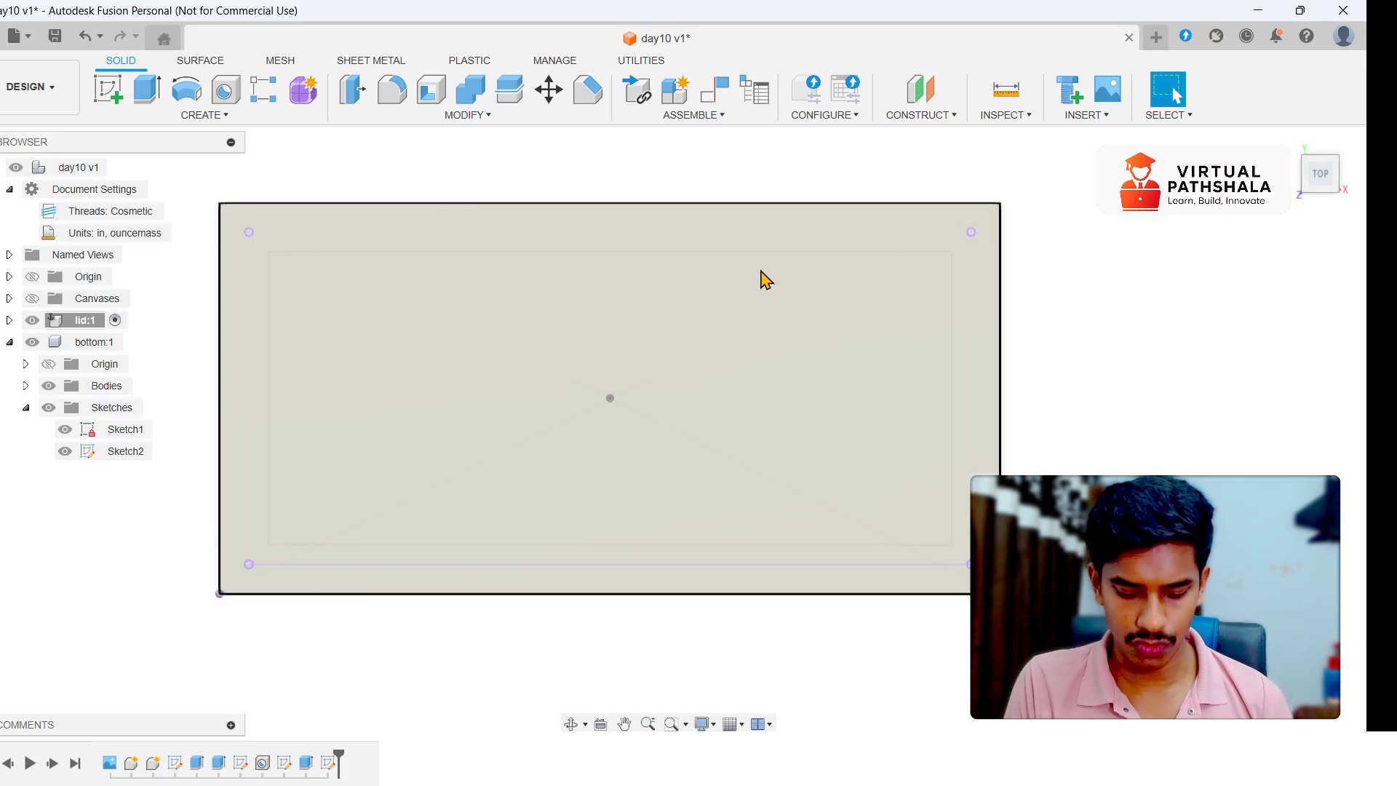
key("h")
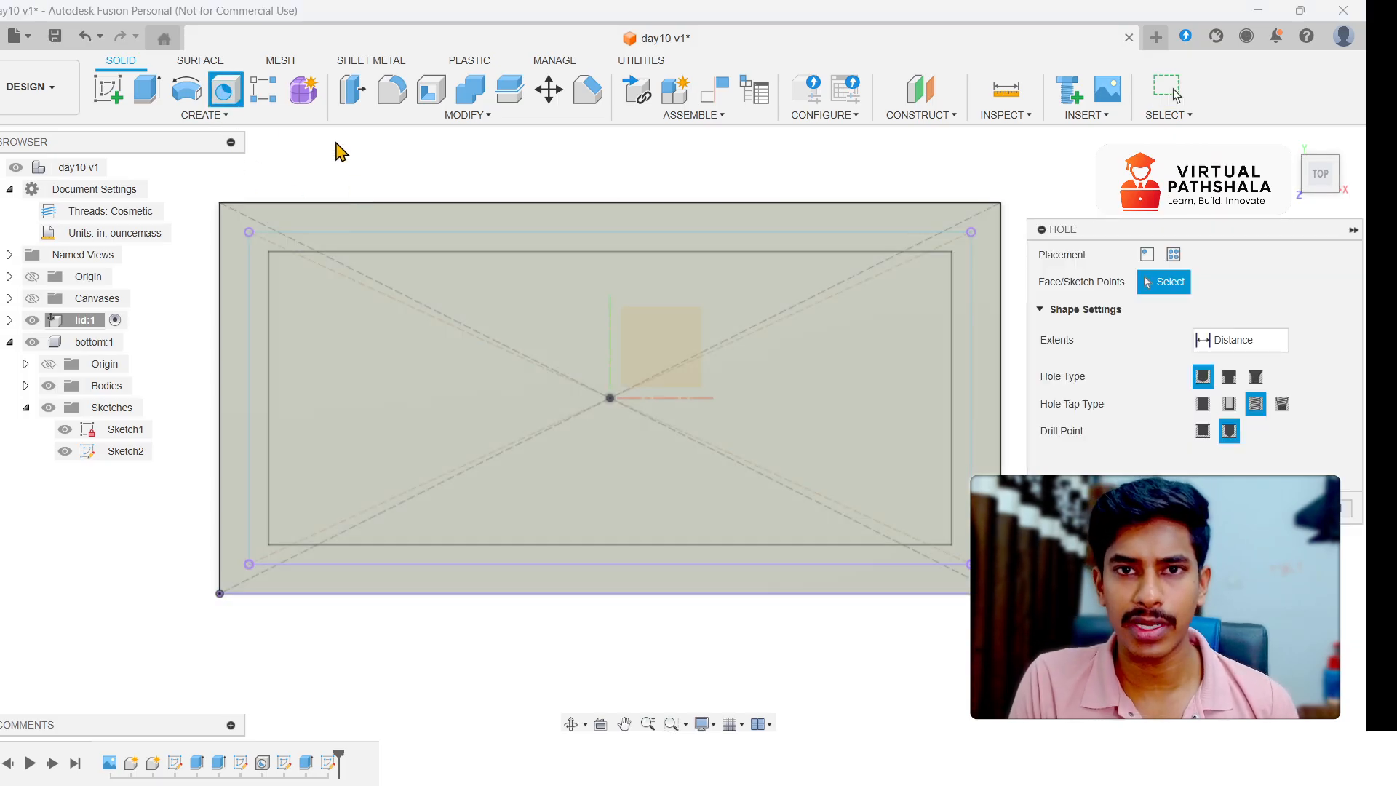
left_click(249, 232)
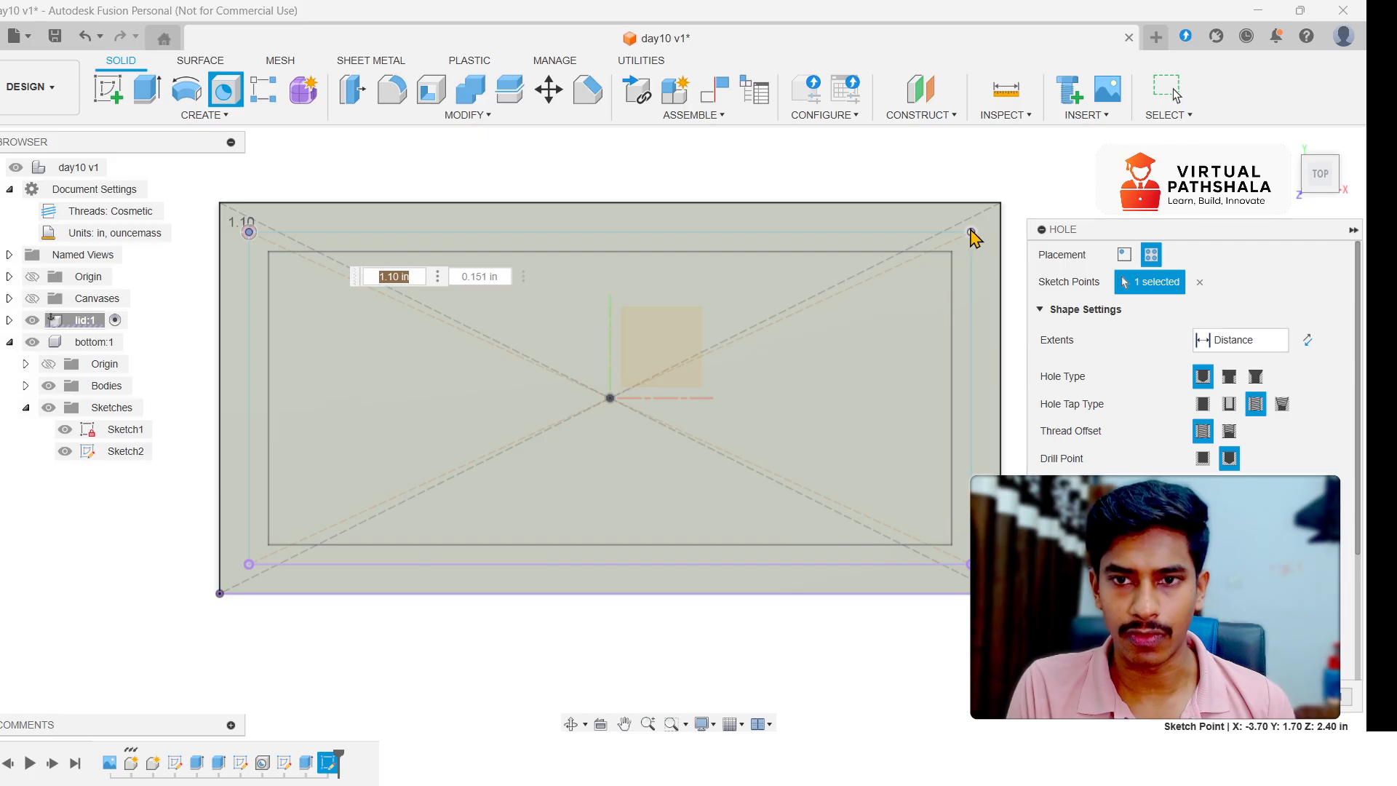
left_click(972, 232)
left_click(968, 564)
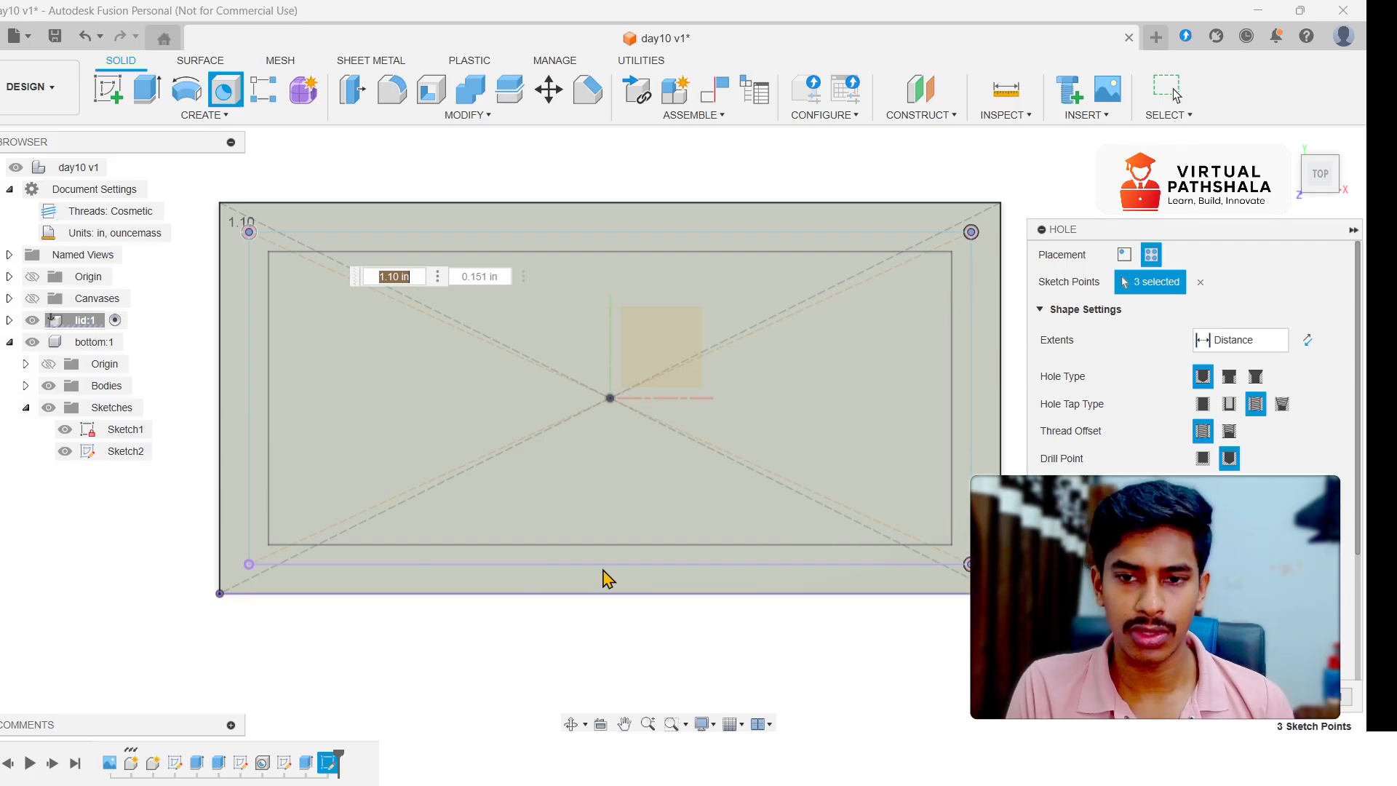
left_click(249, 564)
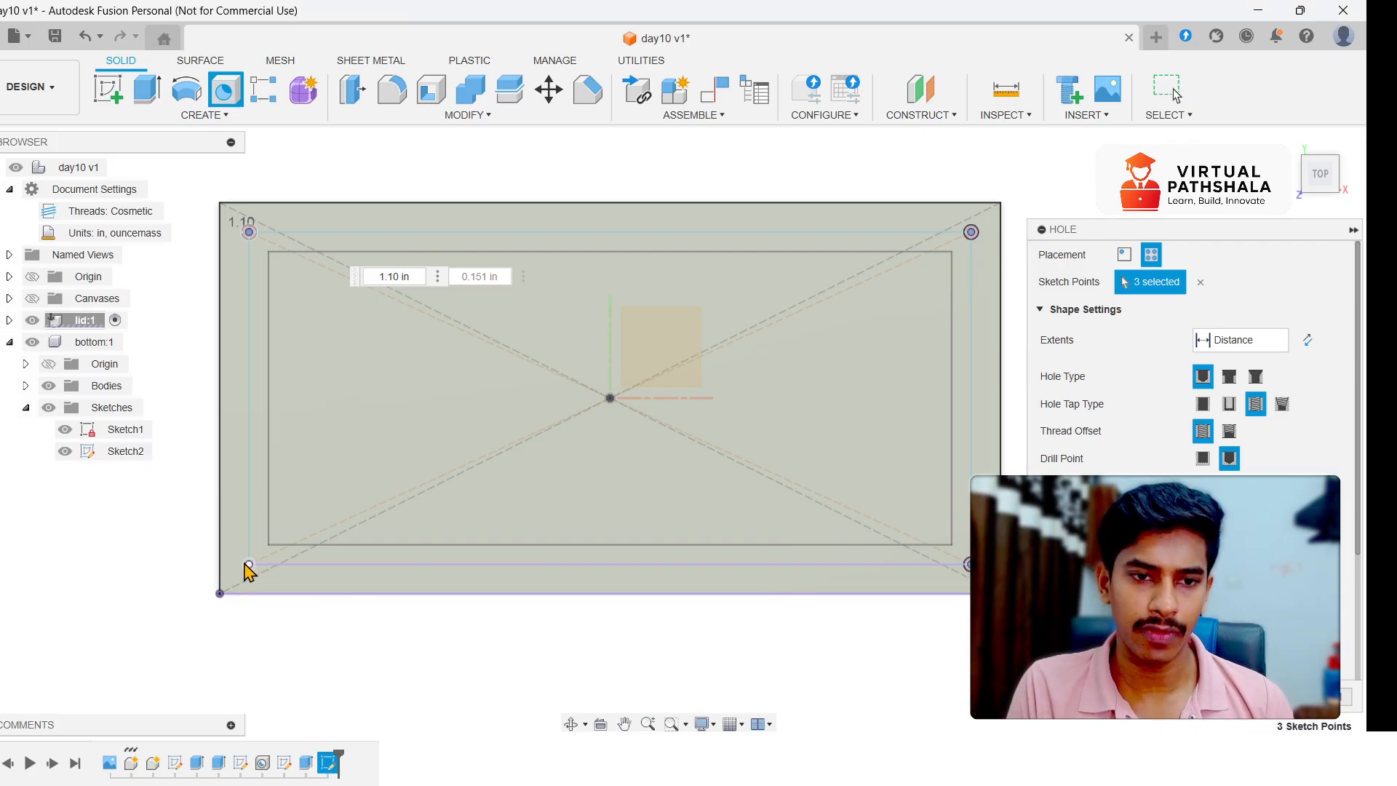
- Set the four lid holes to the Counterbore hole type with the Clearance tap type and inspect the preview at one corner
left_click(1321, 180)
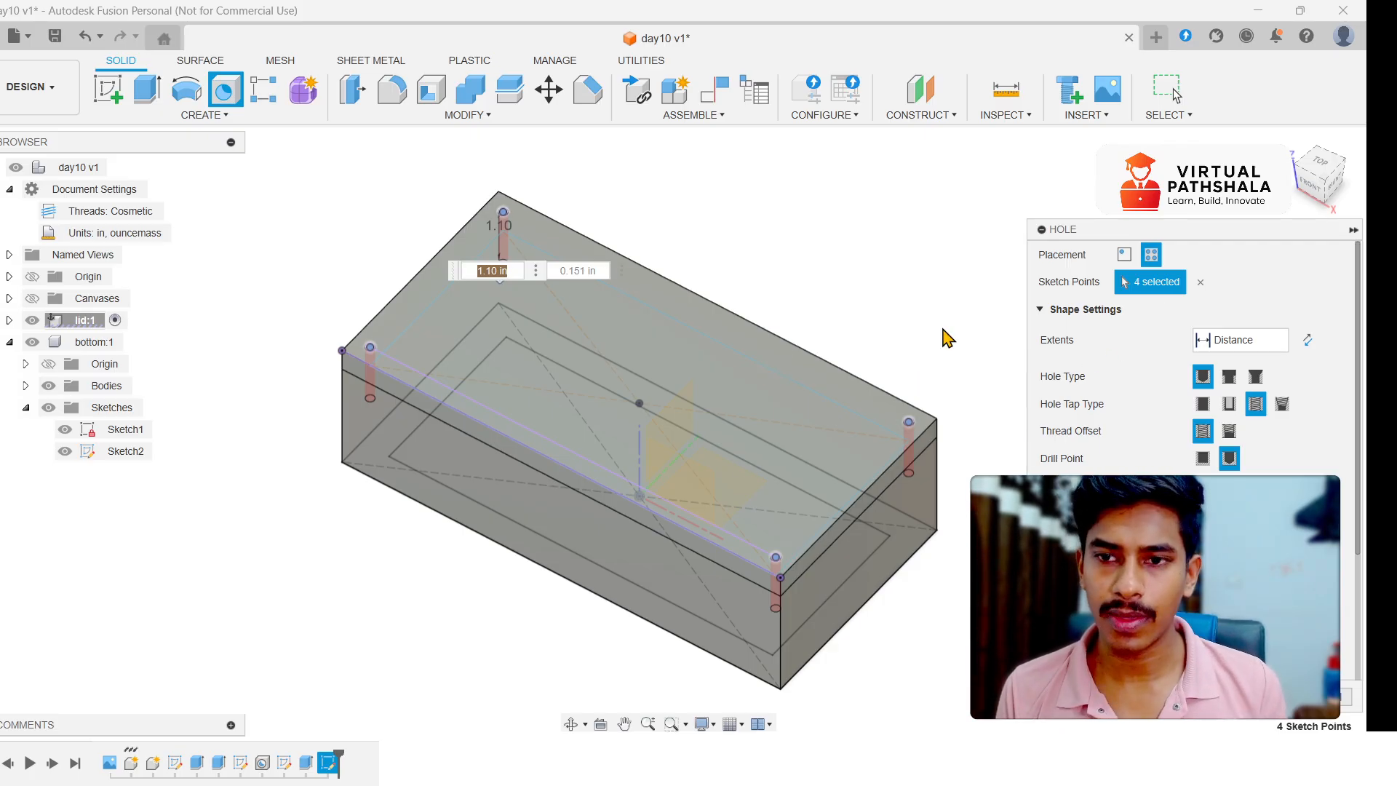
scroll(1107, 384, "down", 2)
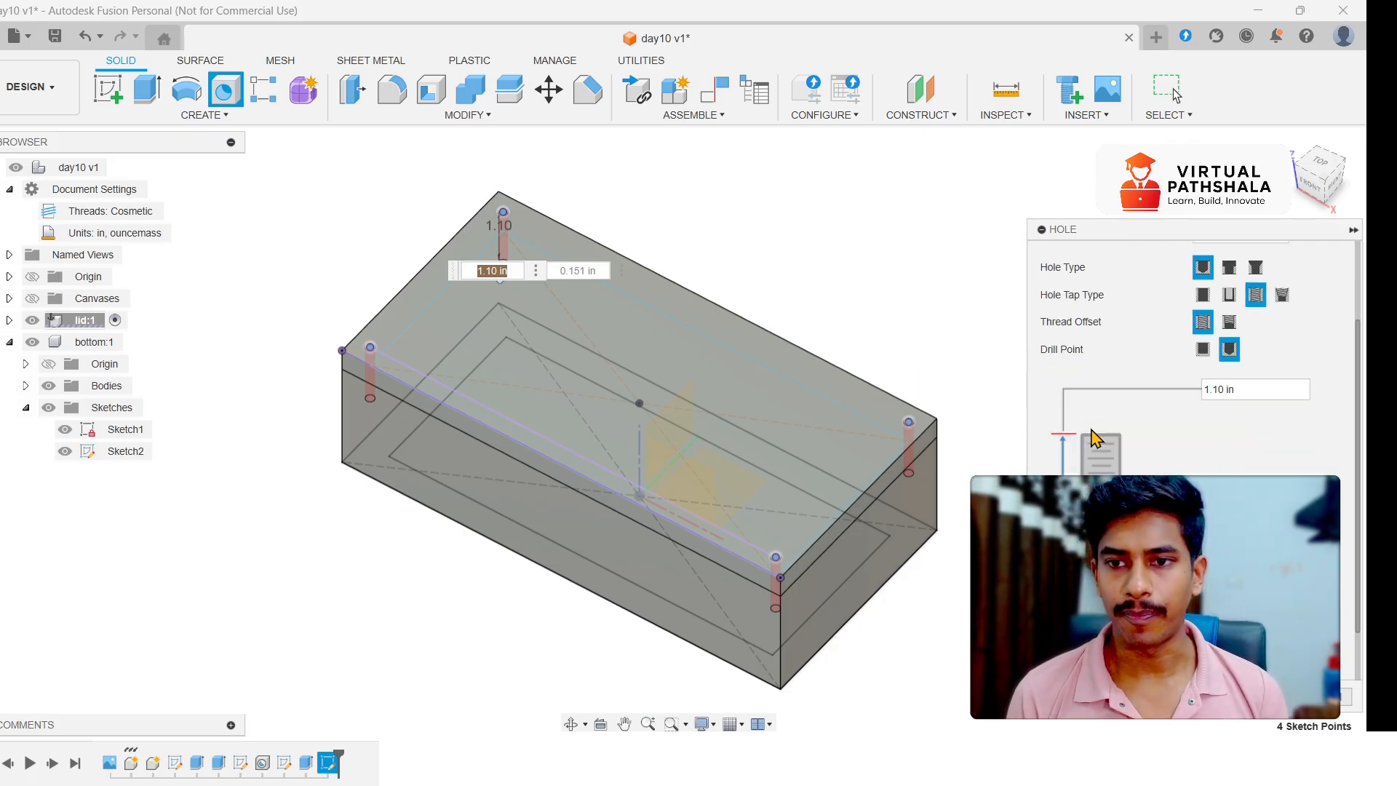
scroll(1098, 430, "up", 2)
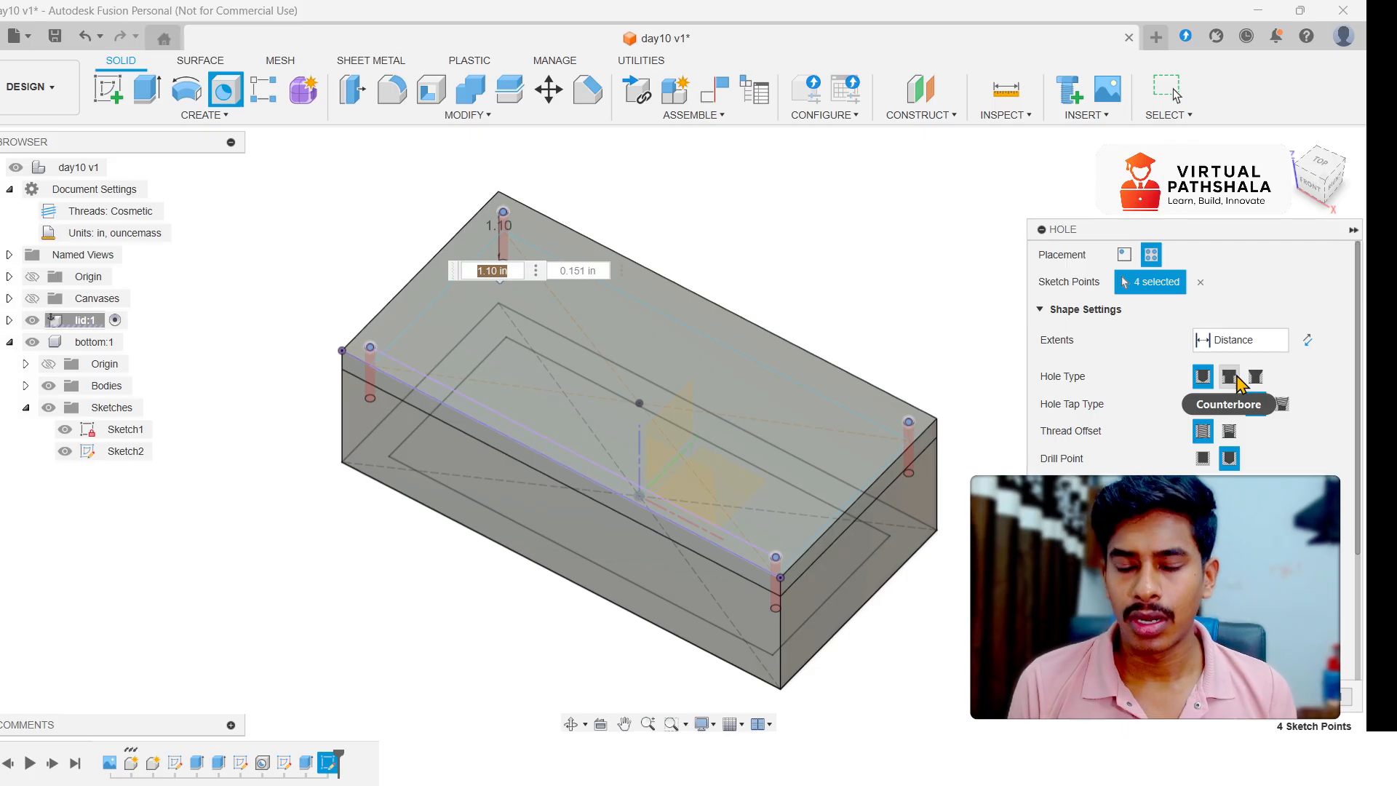
left_click(1230, 377)
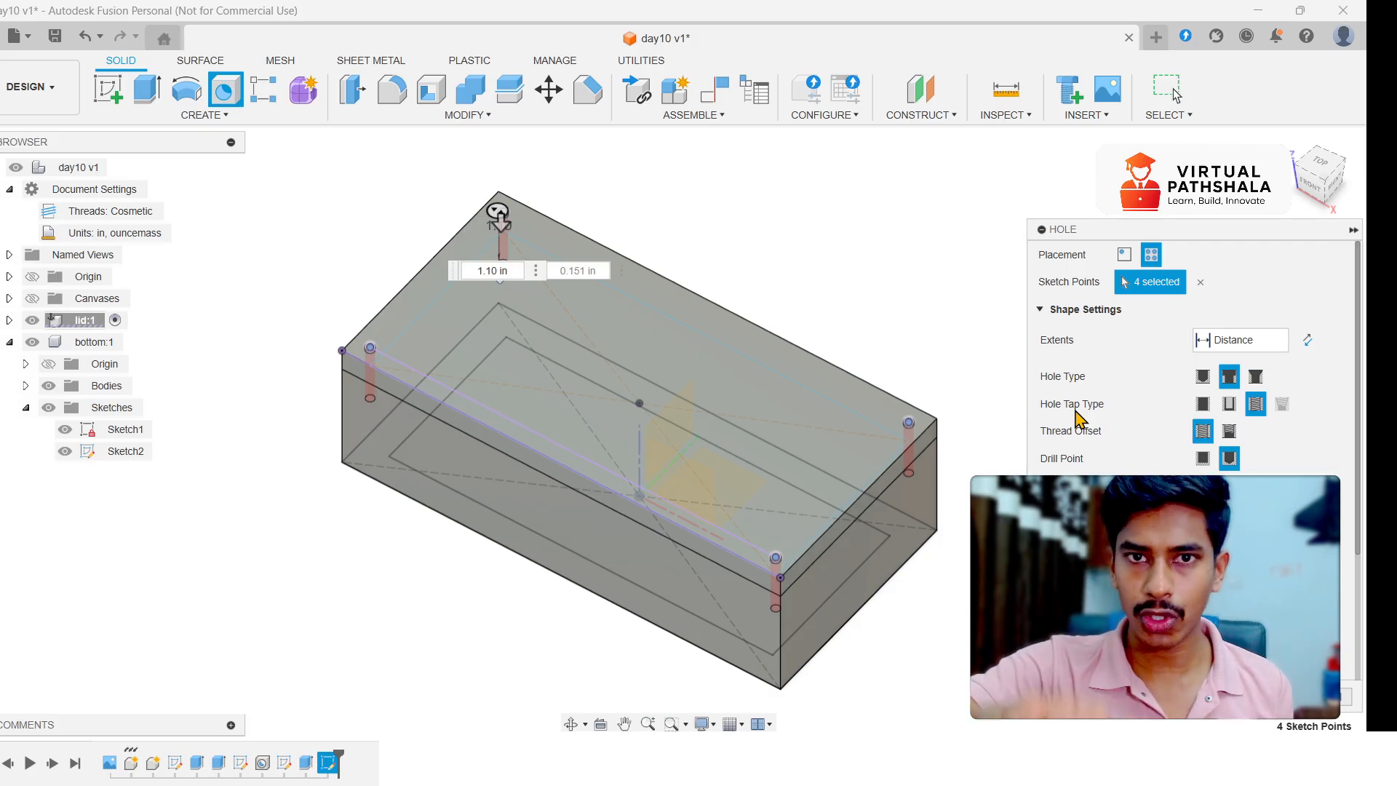
left_click(1229, 404)
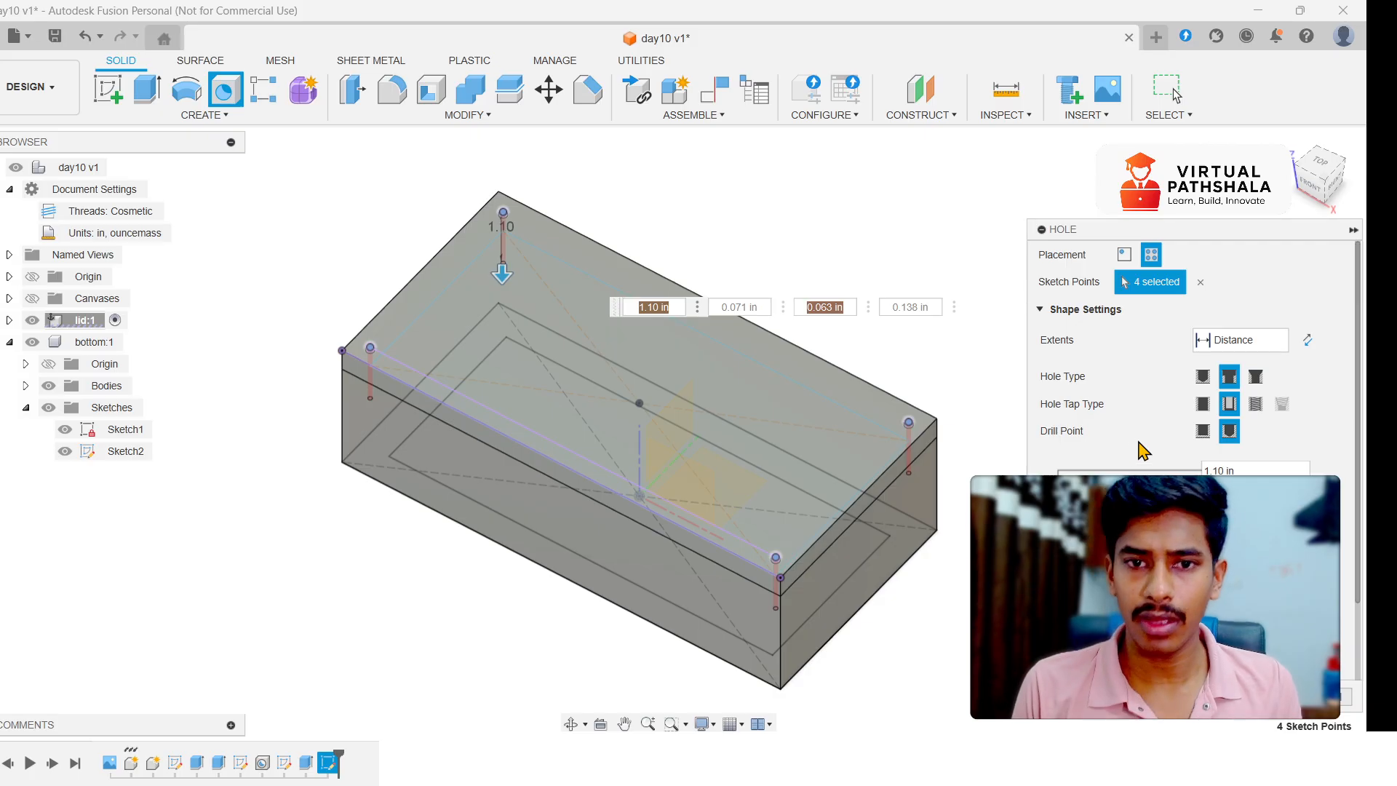
scroll(1164, 407, "down", 1)
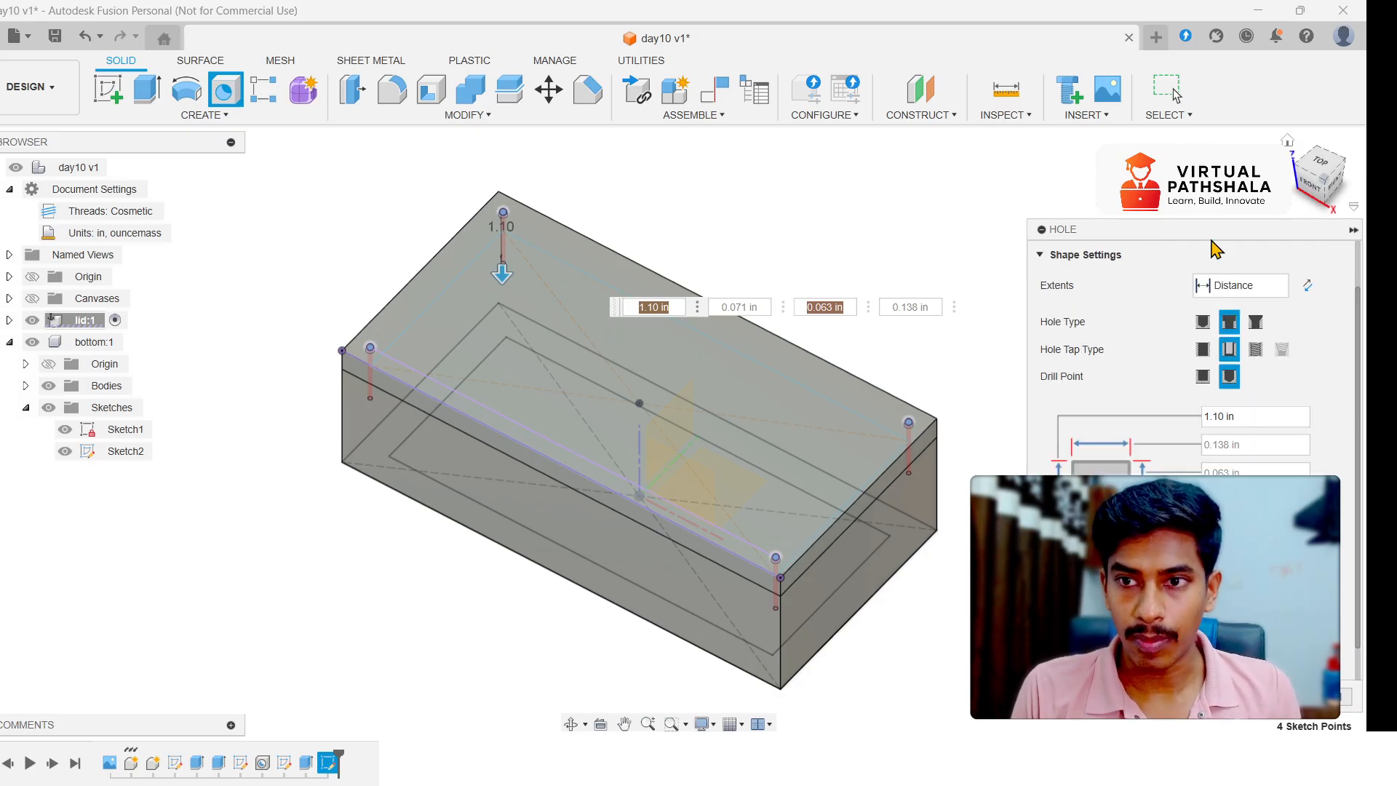
scroll(937, 442, "up", 9)
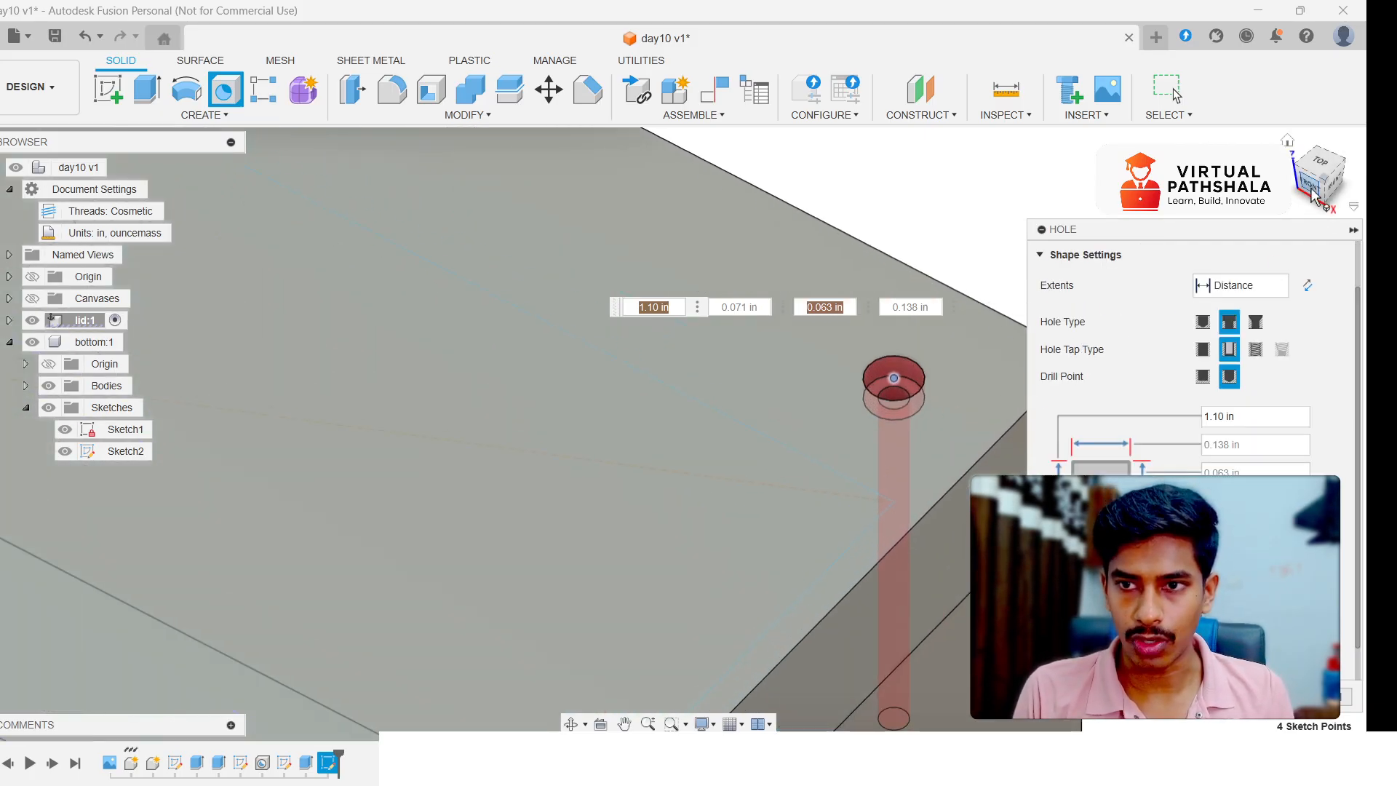
left_click_drag(1319, 184, 1303, 156)
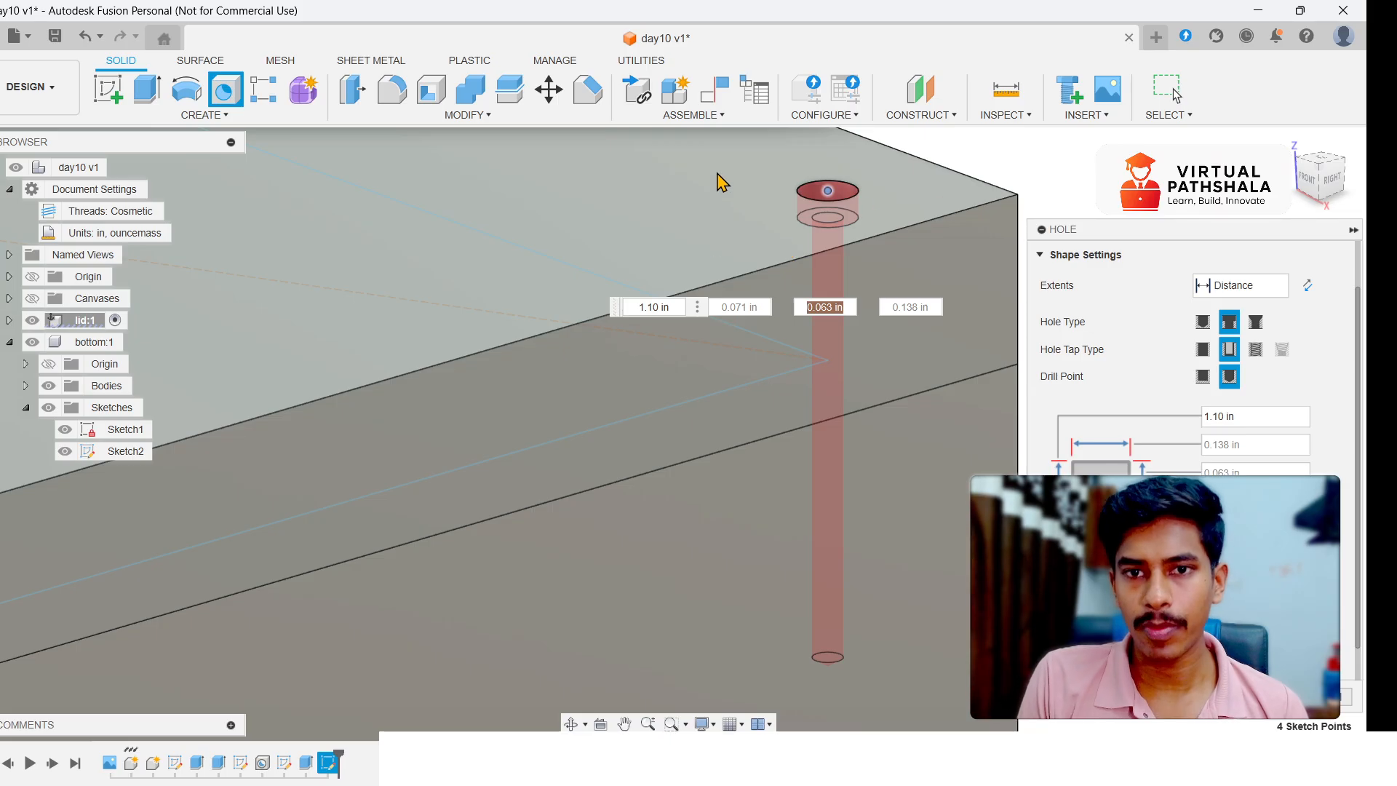
- Set the lid holes' fastener size to #10 and create the four counterbored holes
scroll(868, 276, "down", 1)
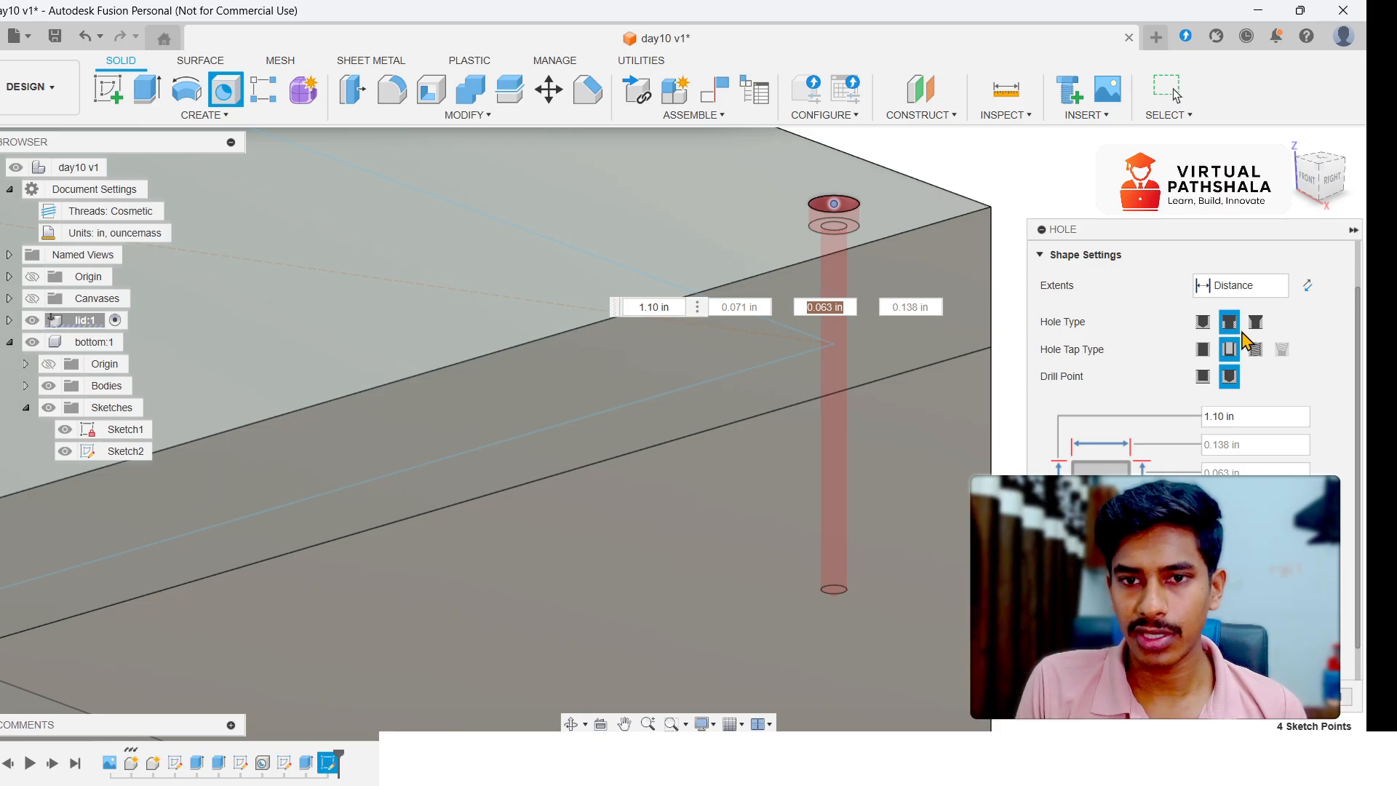
scroll(1193, 349, "down", 1)
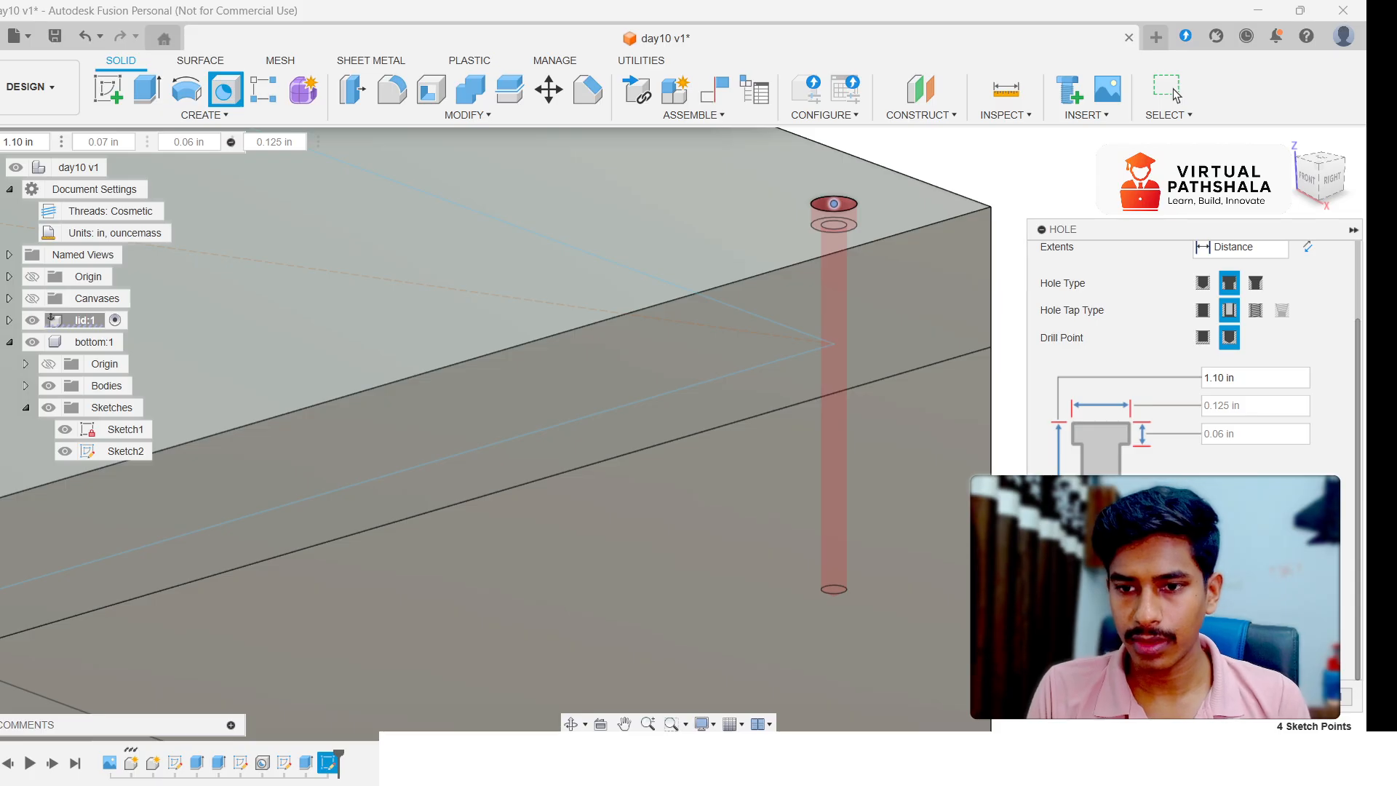
left_click(1230, 626)
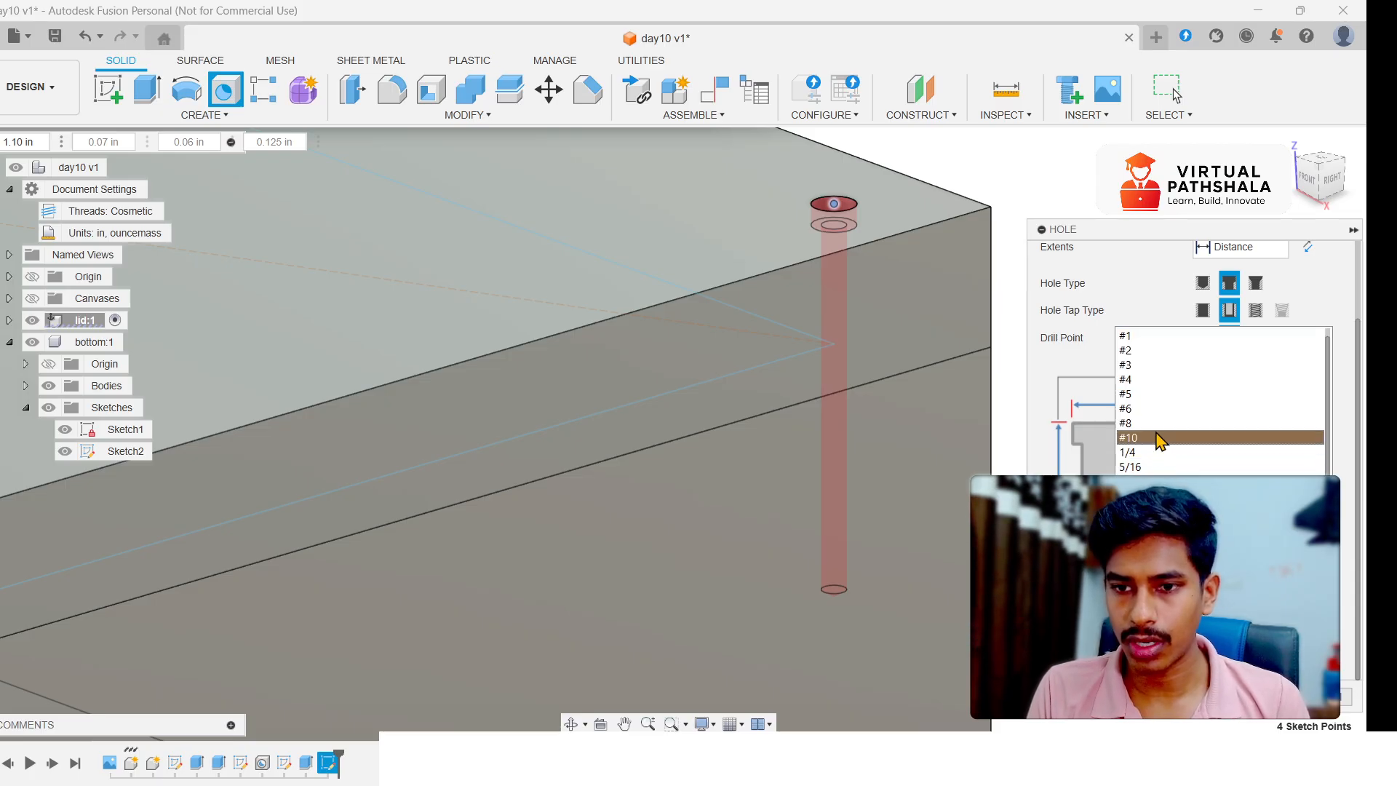
left_click(1160, 438)
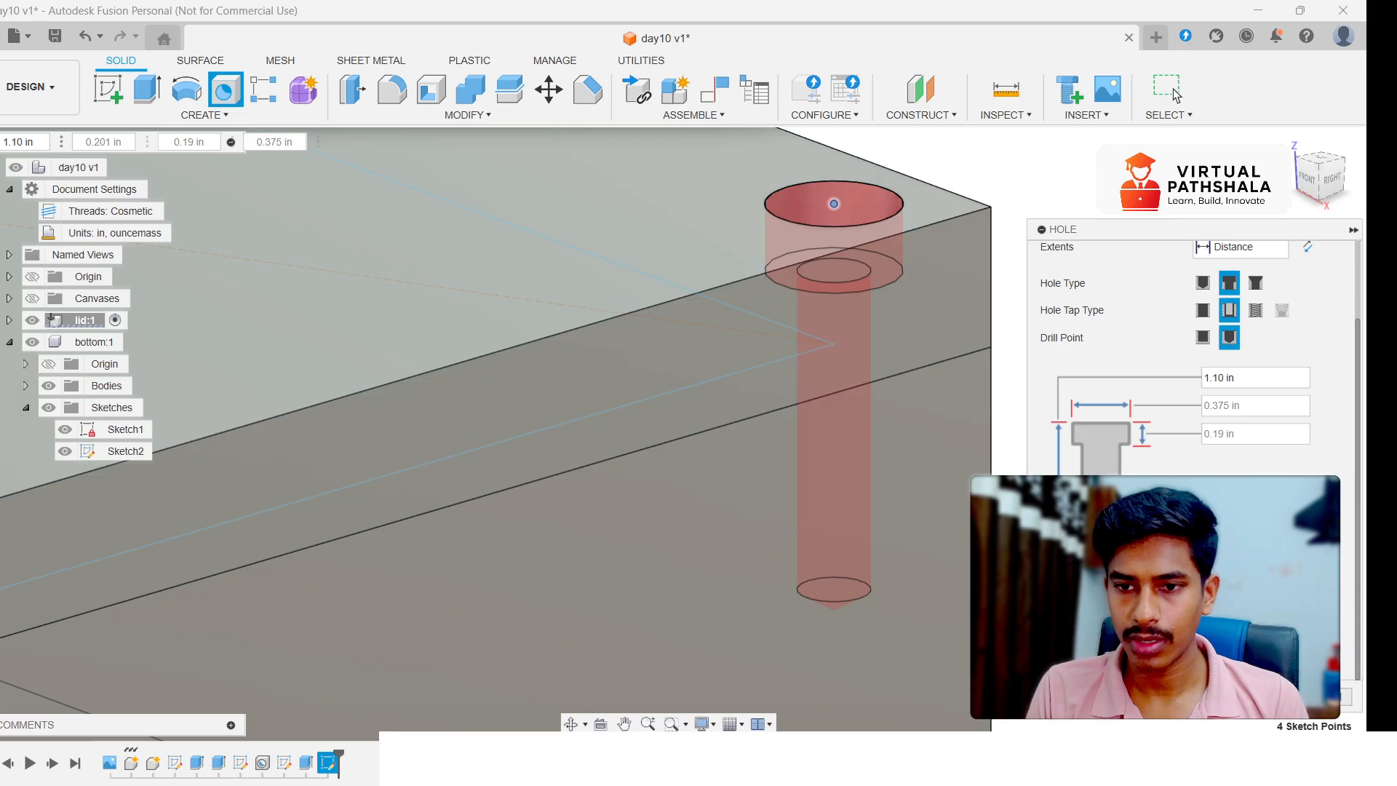
scroll(1015, 417, "up", 3)
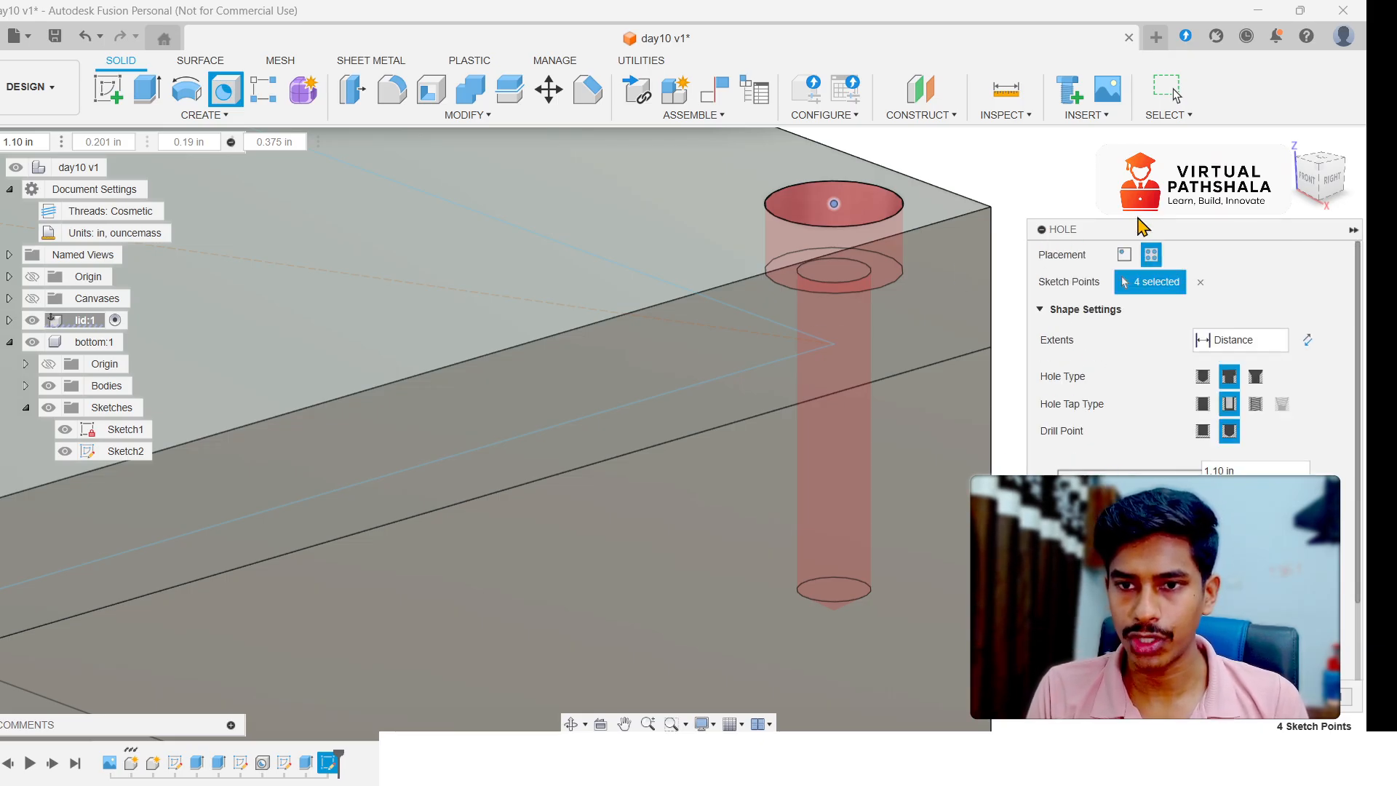
key("Return")
- Inspect the lid's new corner holes and activate the top-level day10 v1 component
scroll(1164, 510, "down", 5)
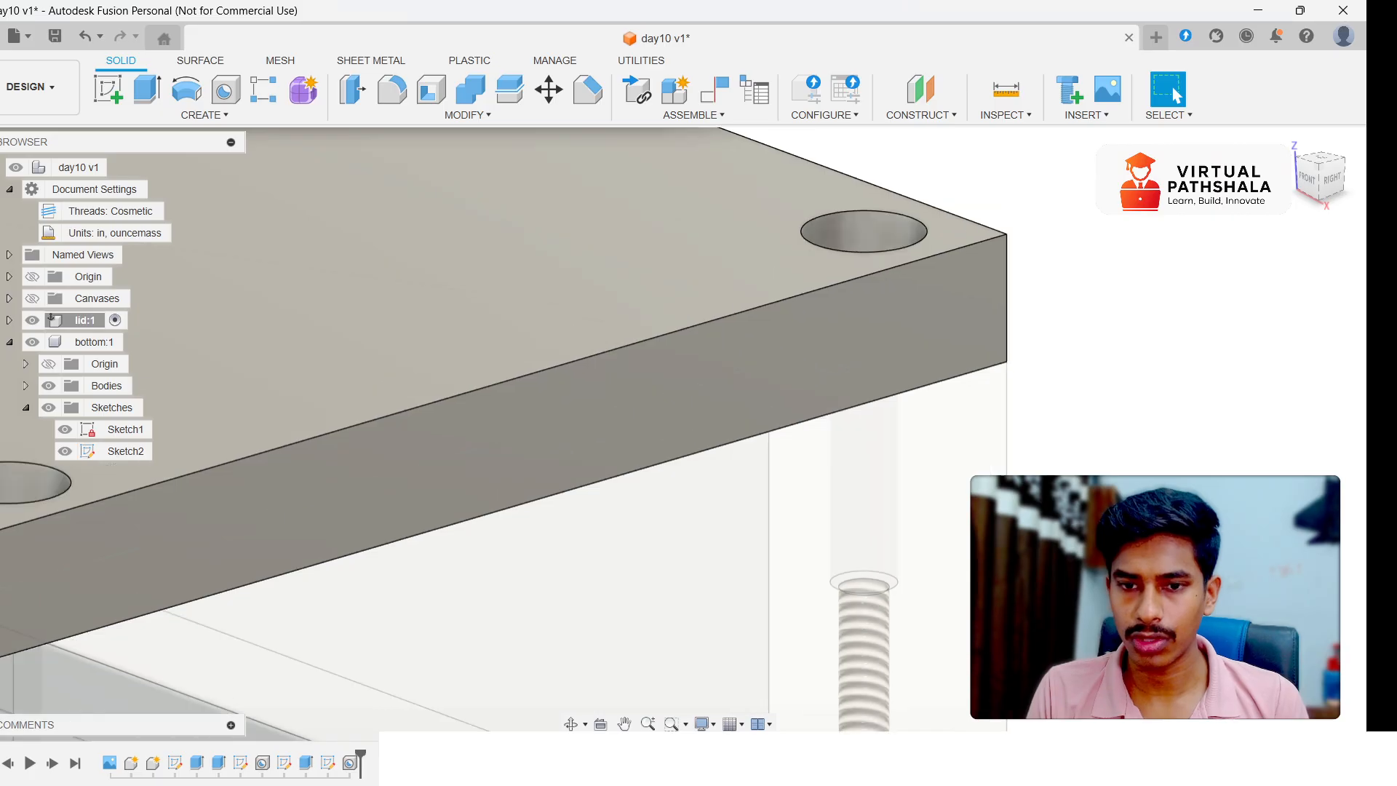
scroll(1040, 444, "down", 3)
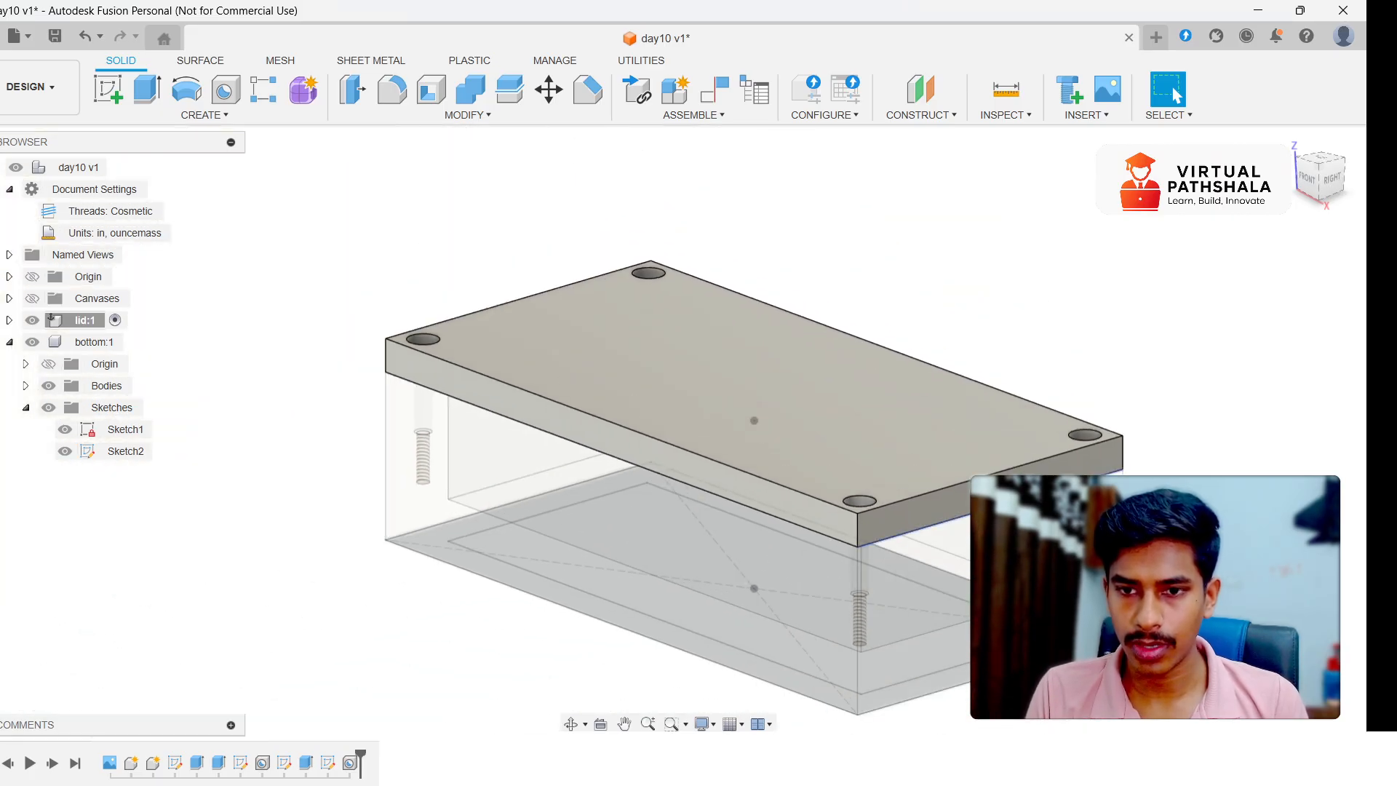
scroll(1045, 445, "up", 4)
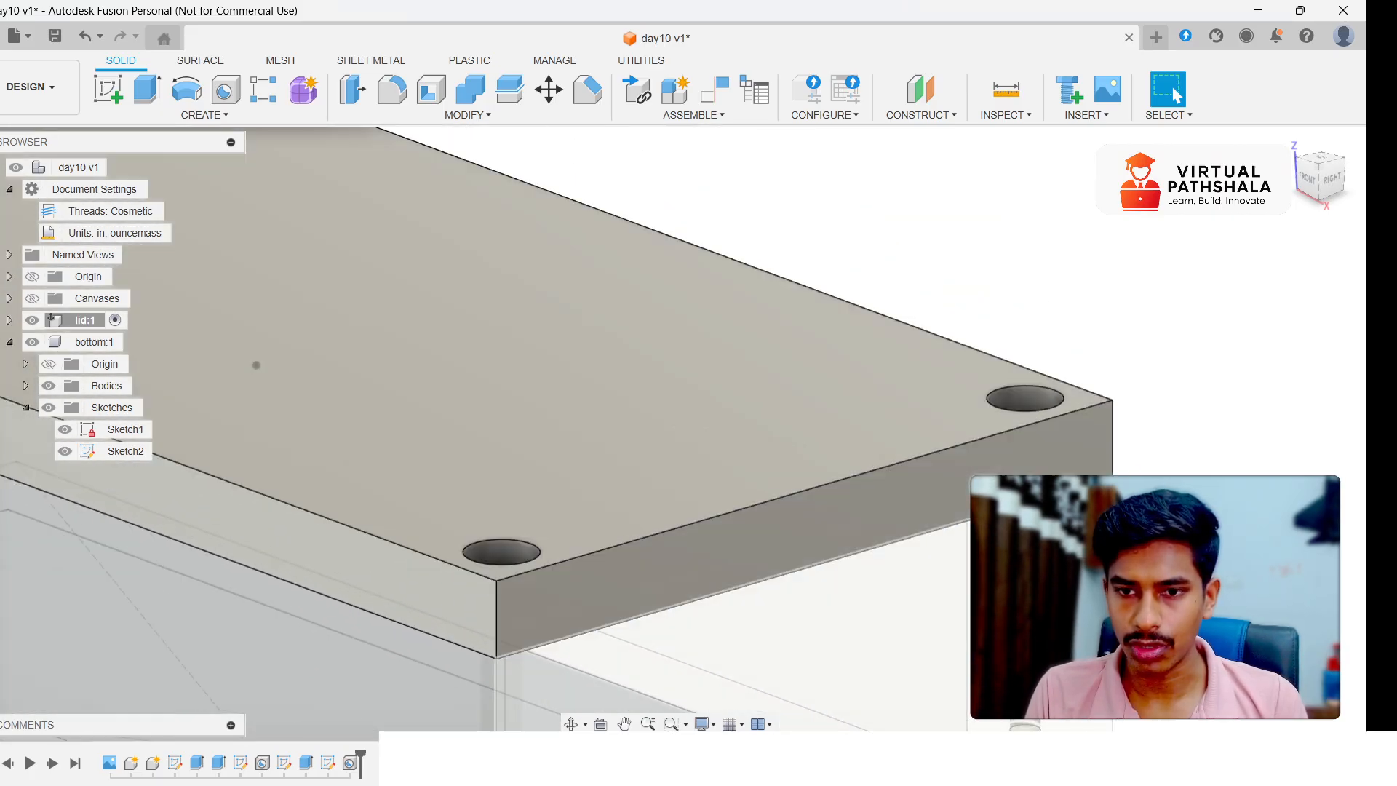
scroll(1046, 446, "down", 5)
scroll(1119, 446, "up", 4)
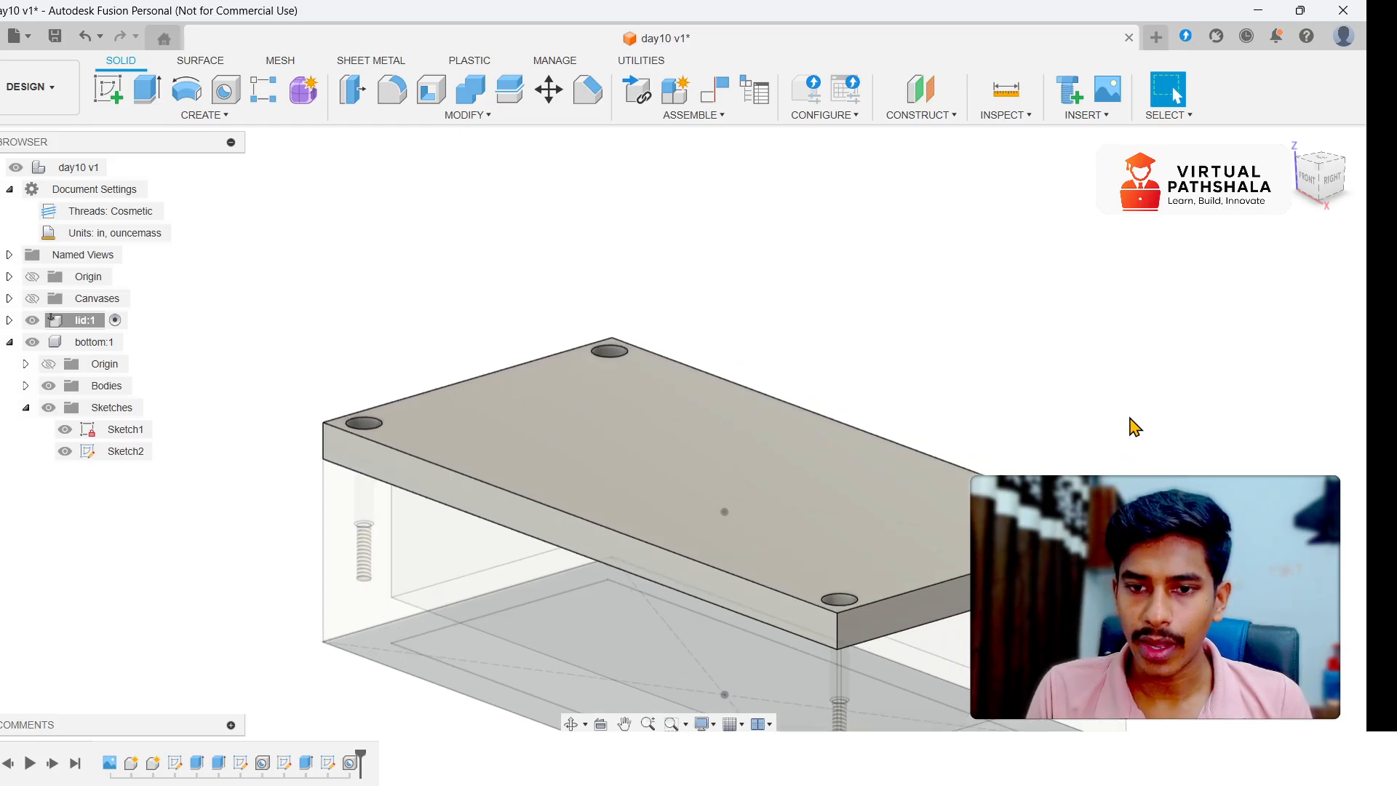
mouse_move(1306, 211)
left_mouse_down()
mouse_move(1300, 273)
mouse_move(1278, 250)
mouse_move(1285, 230)
mouse_move(1347, 223)
mouse_move(1364, 228)
mouse_move(1354, 263)
mouse_move(1337, 197)
left_mouse_up()
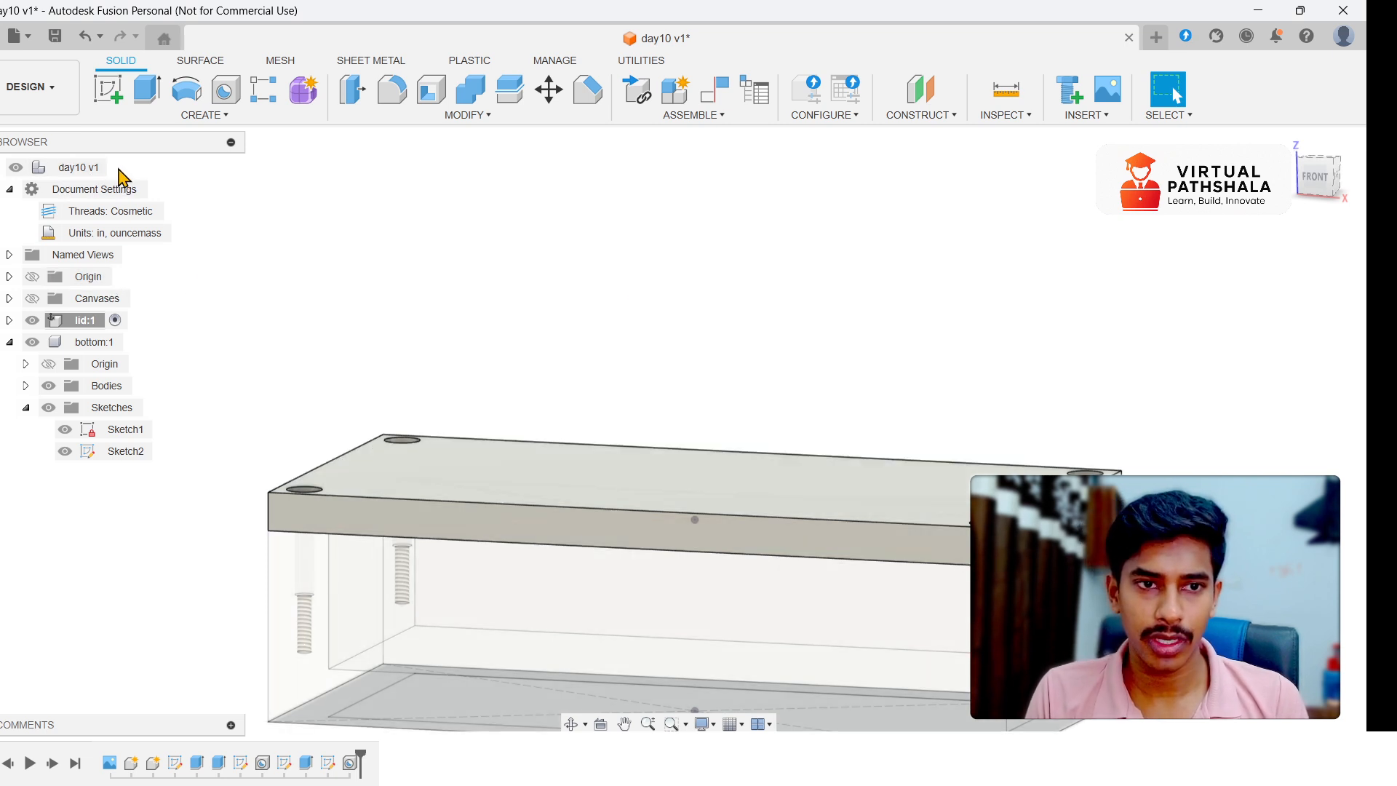
left_click(80, 167)
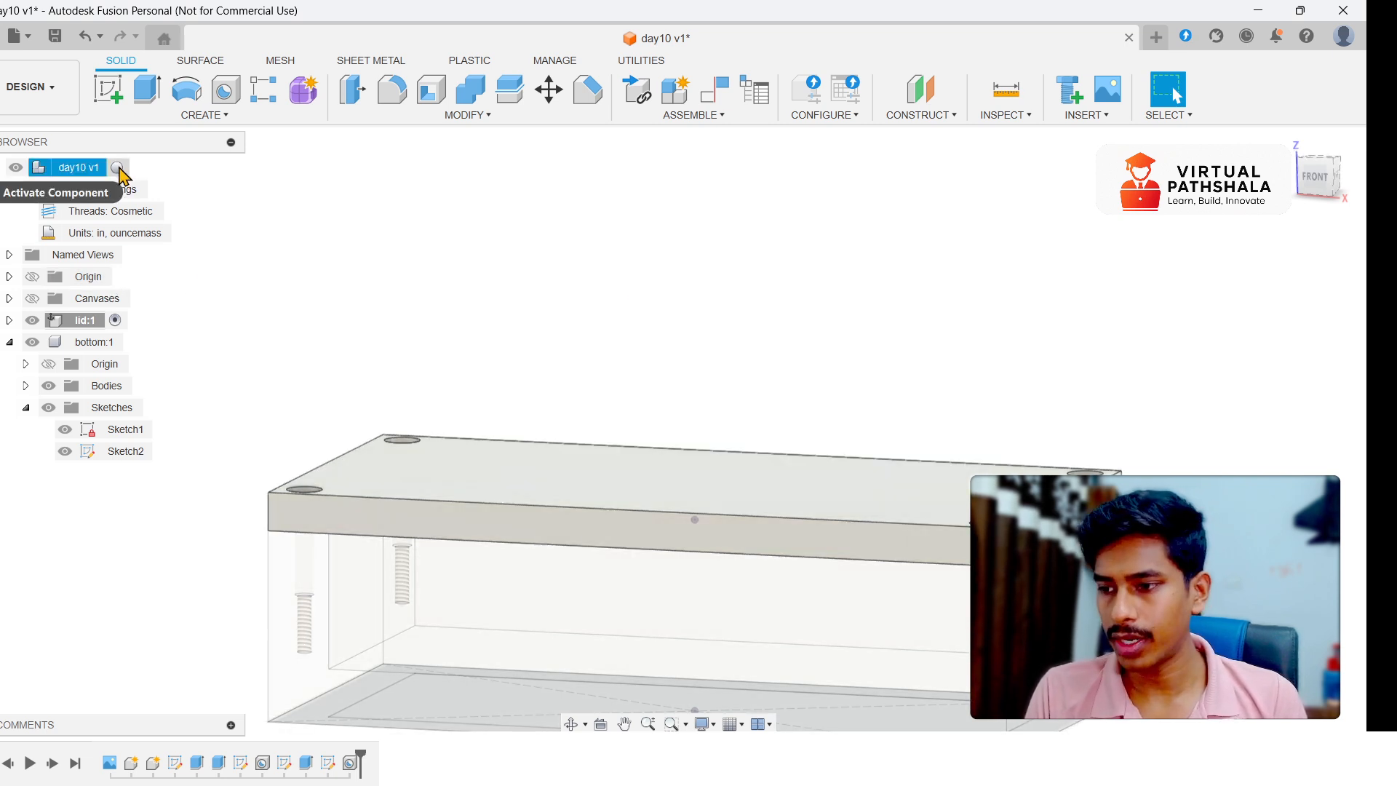
left_click(118, 168)
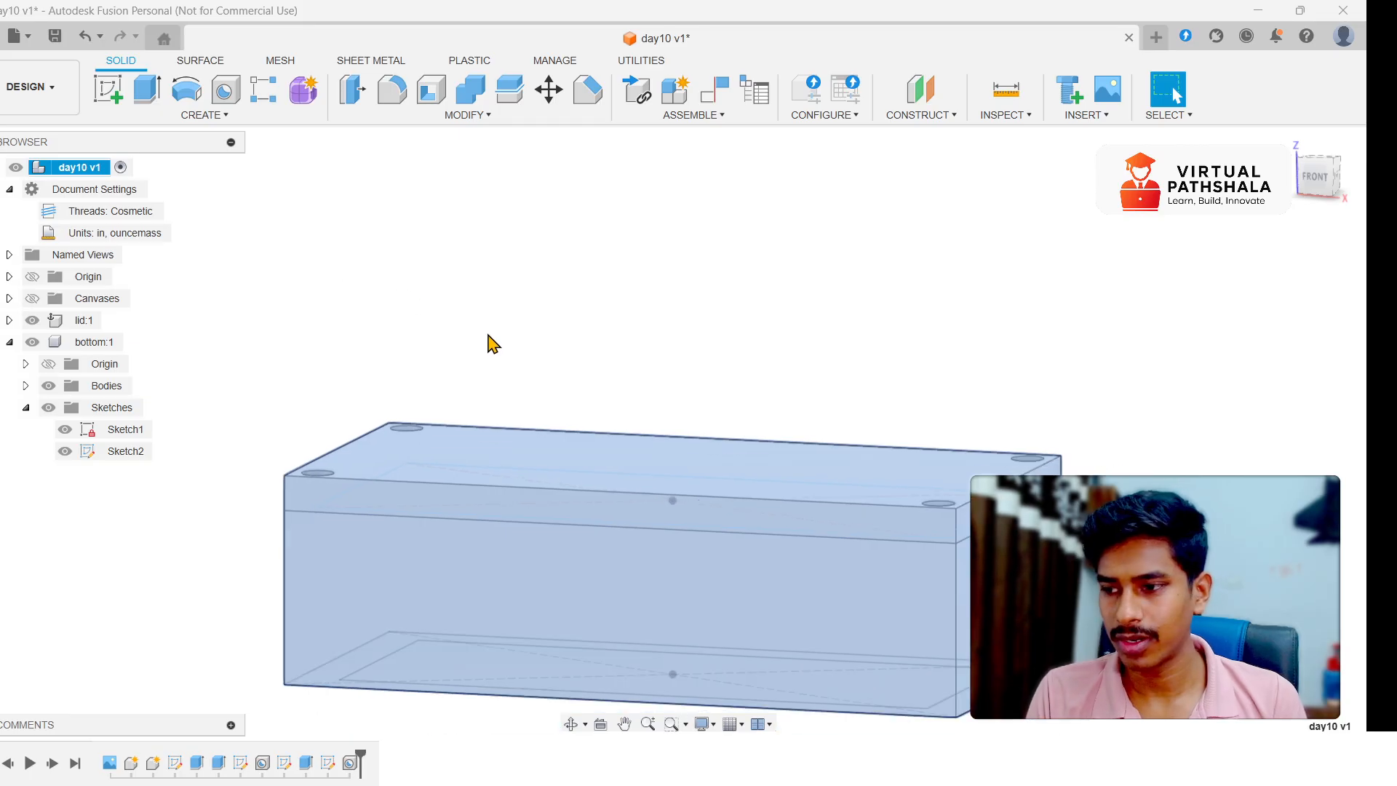
scroll(490, 343, "down", 5)
left_click(945, 415)
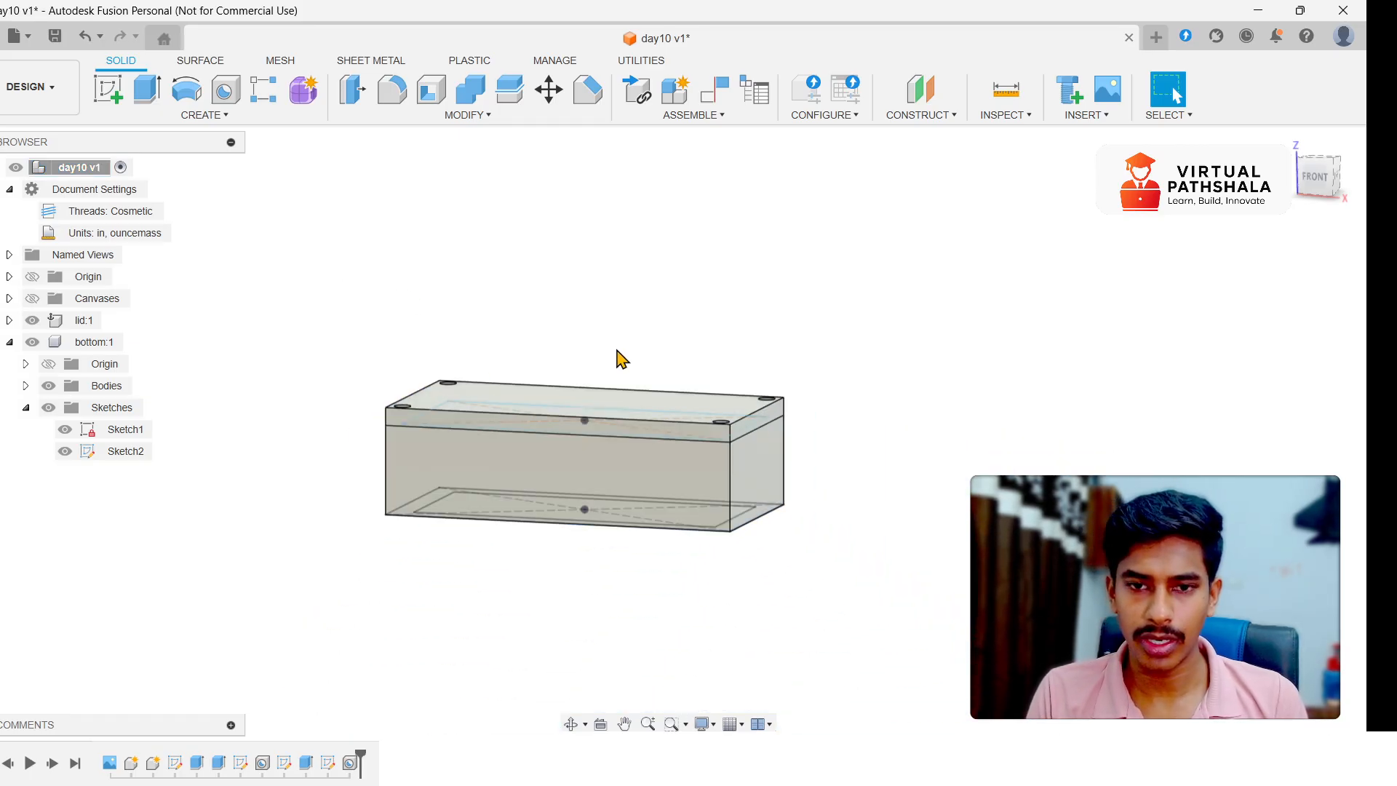
- Hide Sketch2 and Sketch1 of the bottom component and return to the home view
scroll(616, 358, "up", 3)
left_click(65, 451)
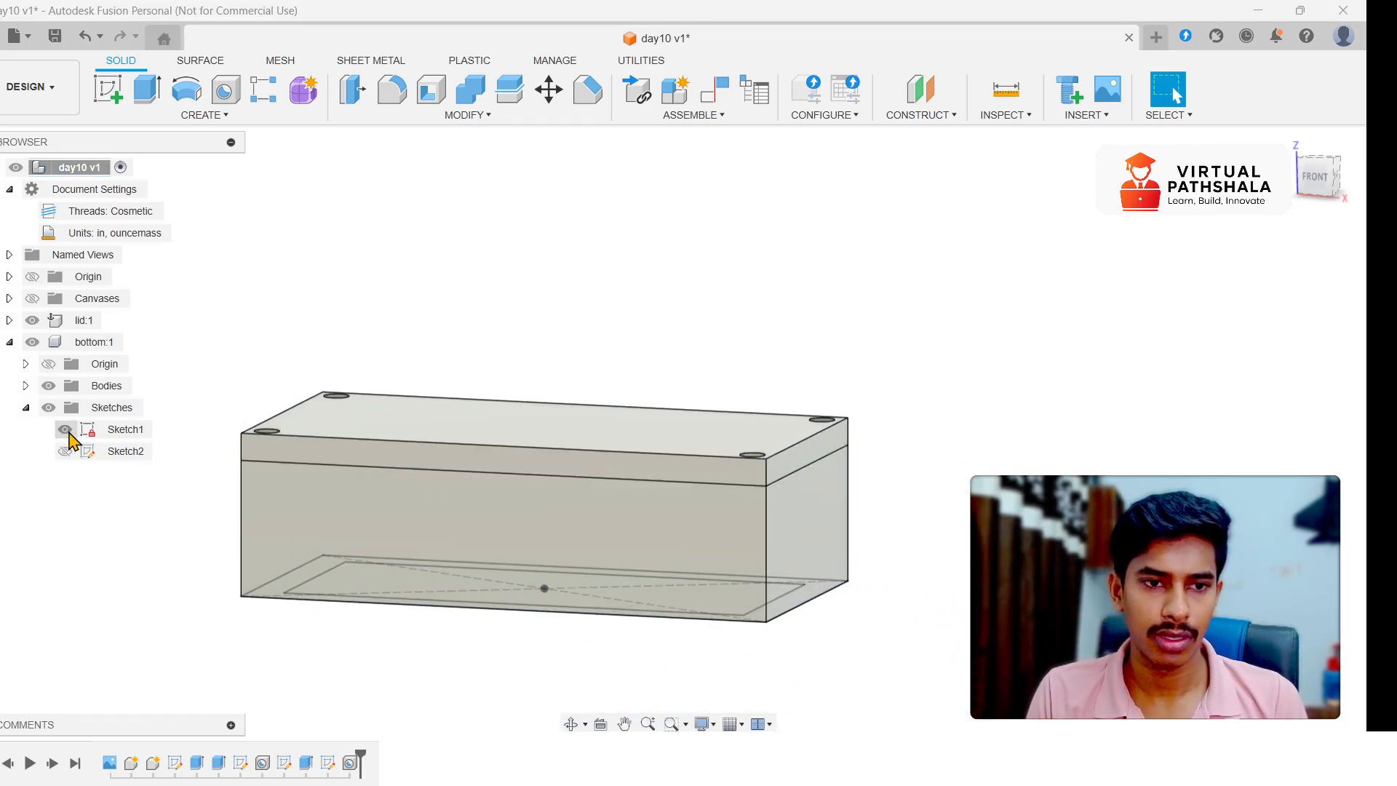
left_click(65, 430)
left_click(25, 408)
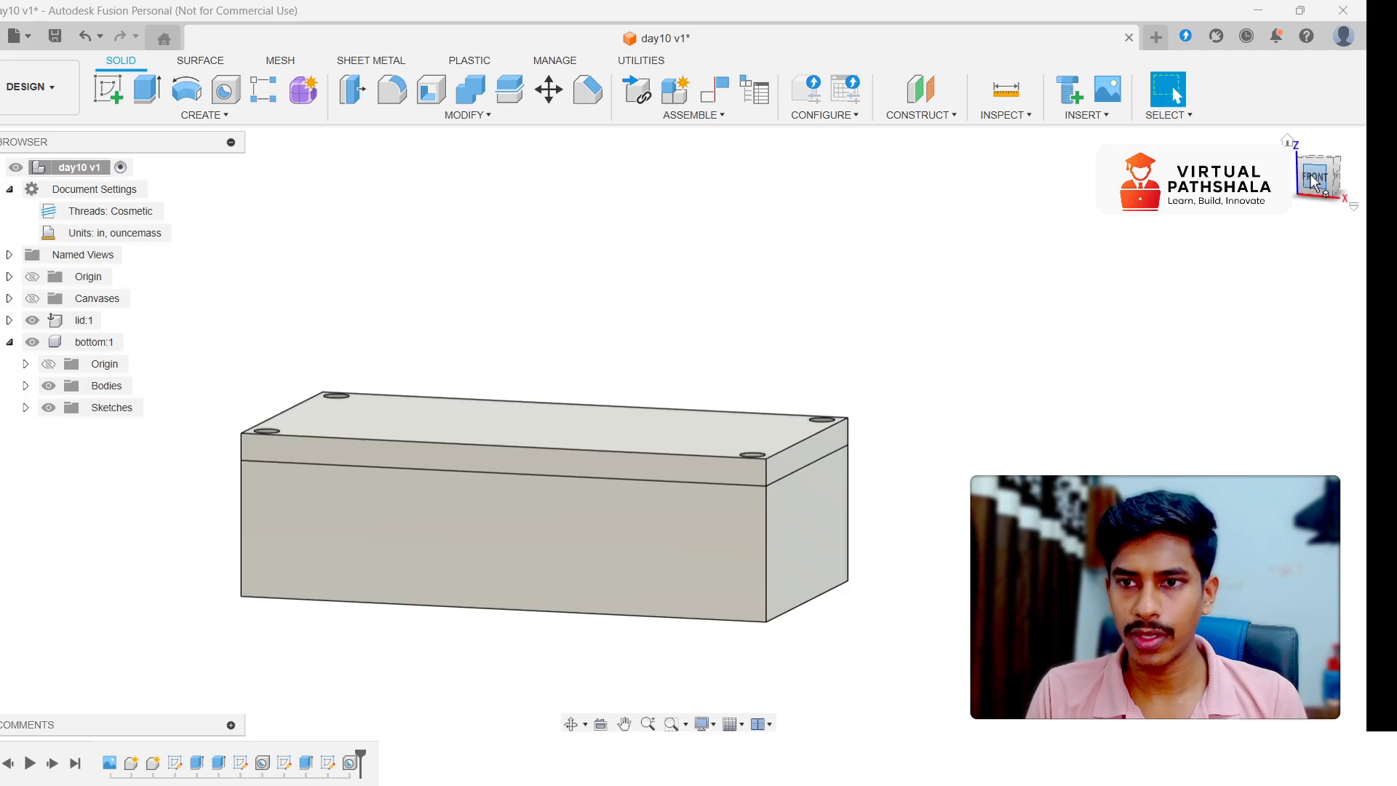
left_click(1288, 140)
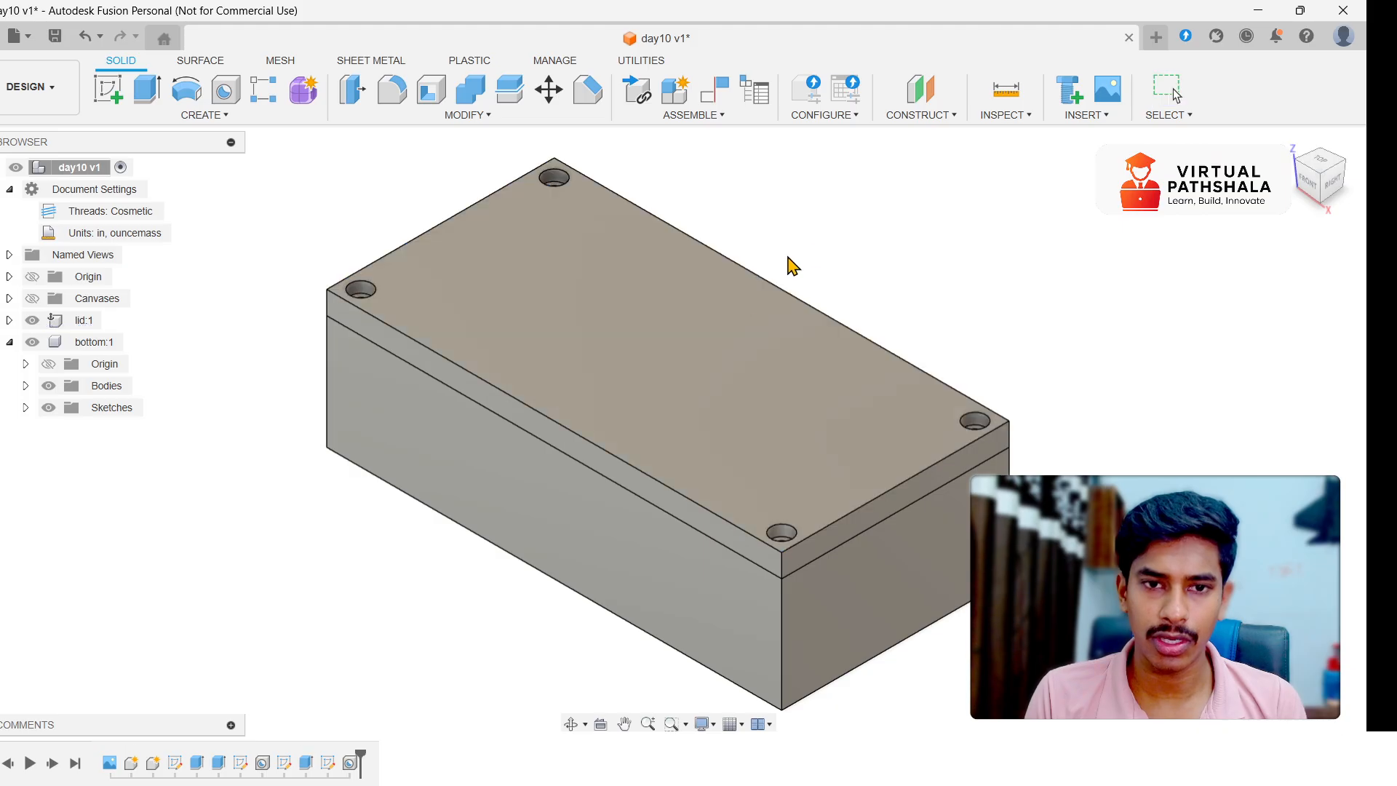
- Unground the lid component so it can be moved independently of the box
scroll(920, 296, "down", 4)
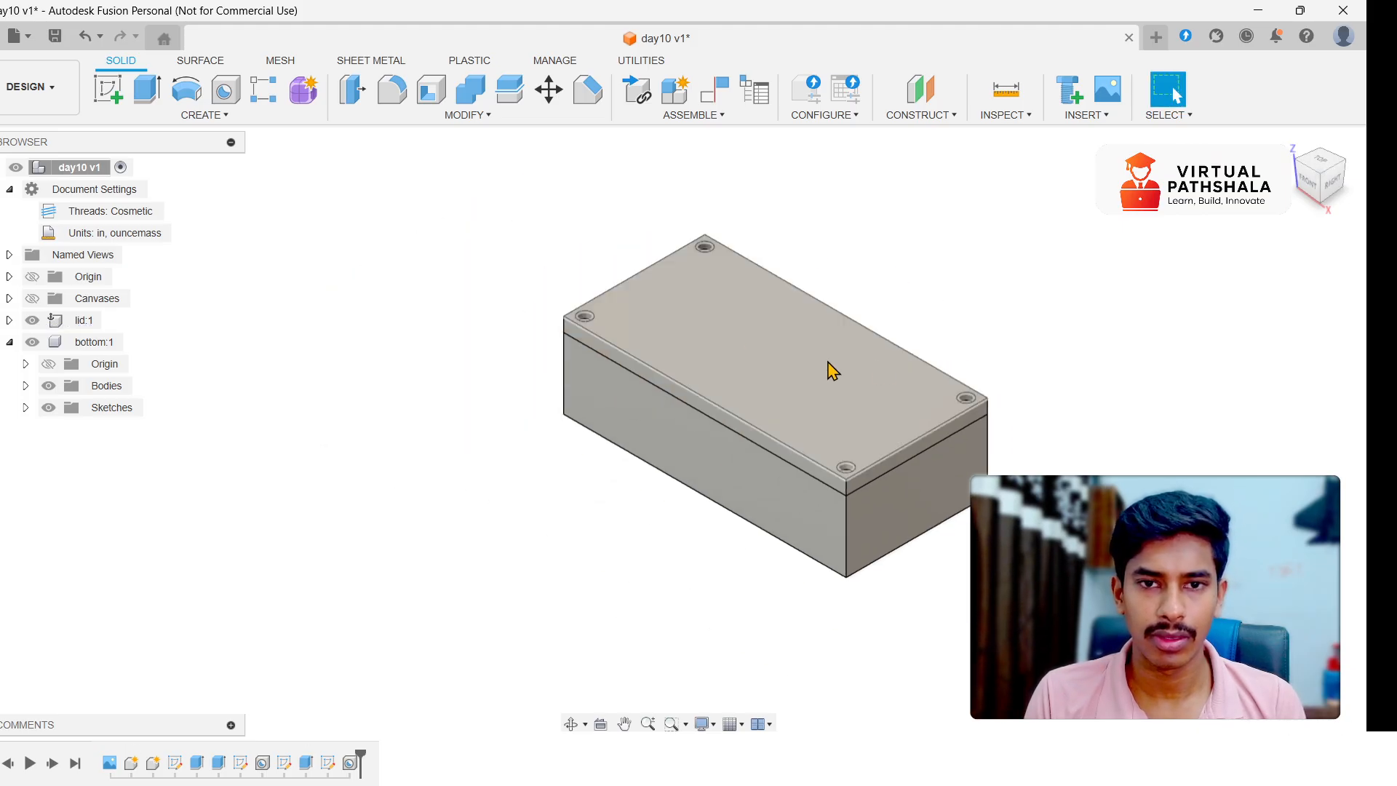
left_click(833, 368)
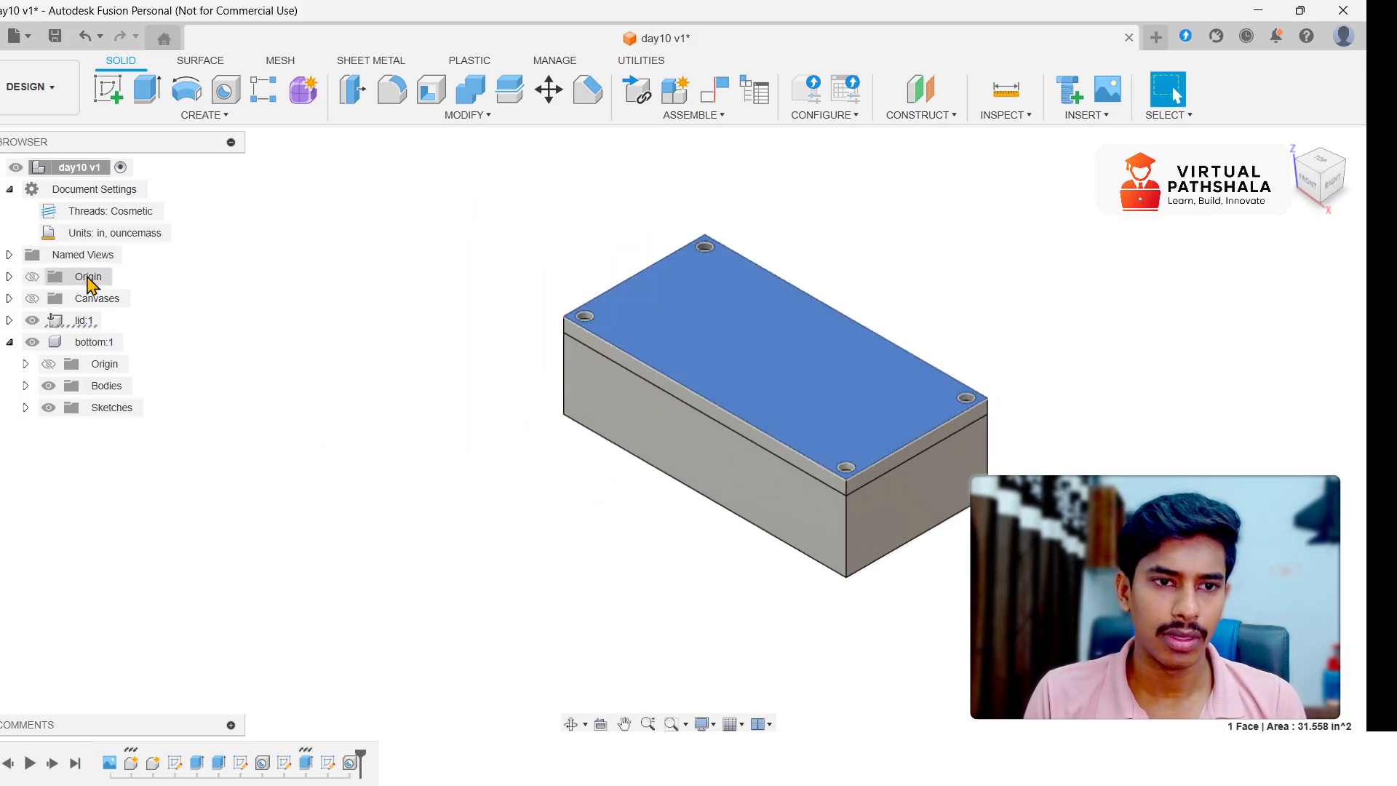
right_click(83, 321)
left_click(160, 58)
left_click(428, 309)
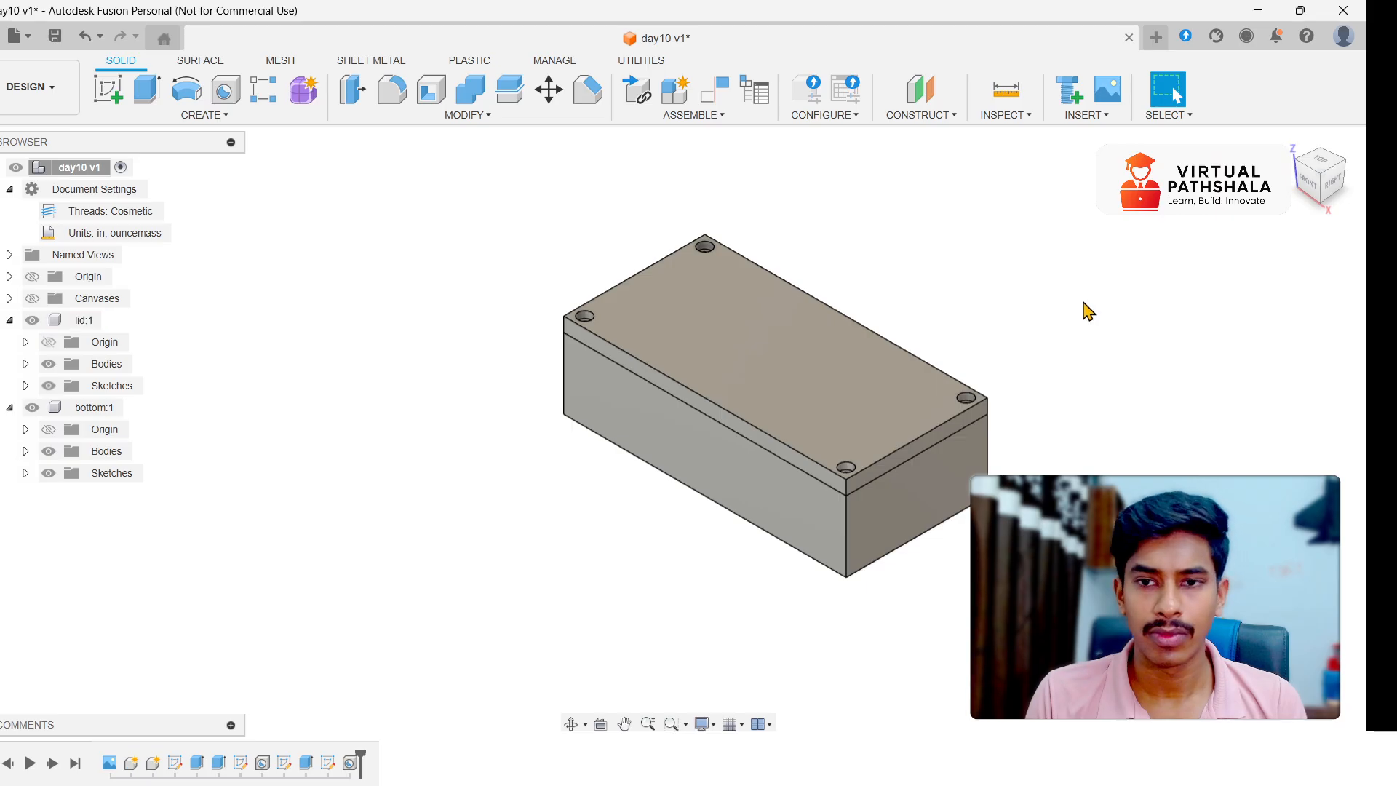
- Move the lid off the bottom component to expose the box's cavity and screw holes
scroll(1019, 326, "down", 2)
scroll(1017, 320, "up", 5)
left_click_drag(705, 384, 890, 202)
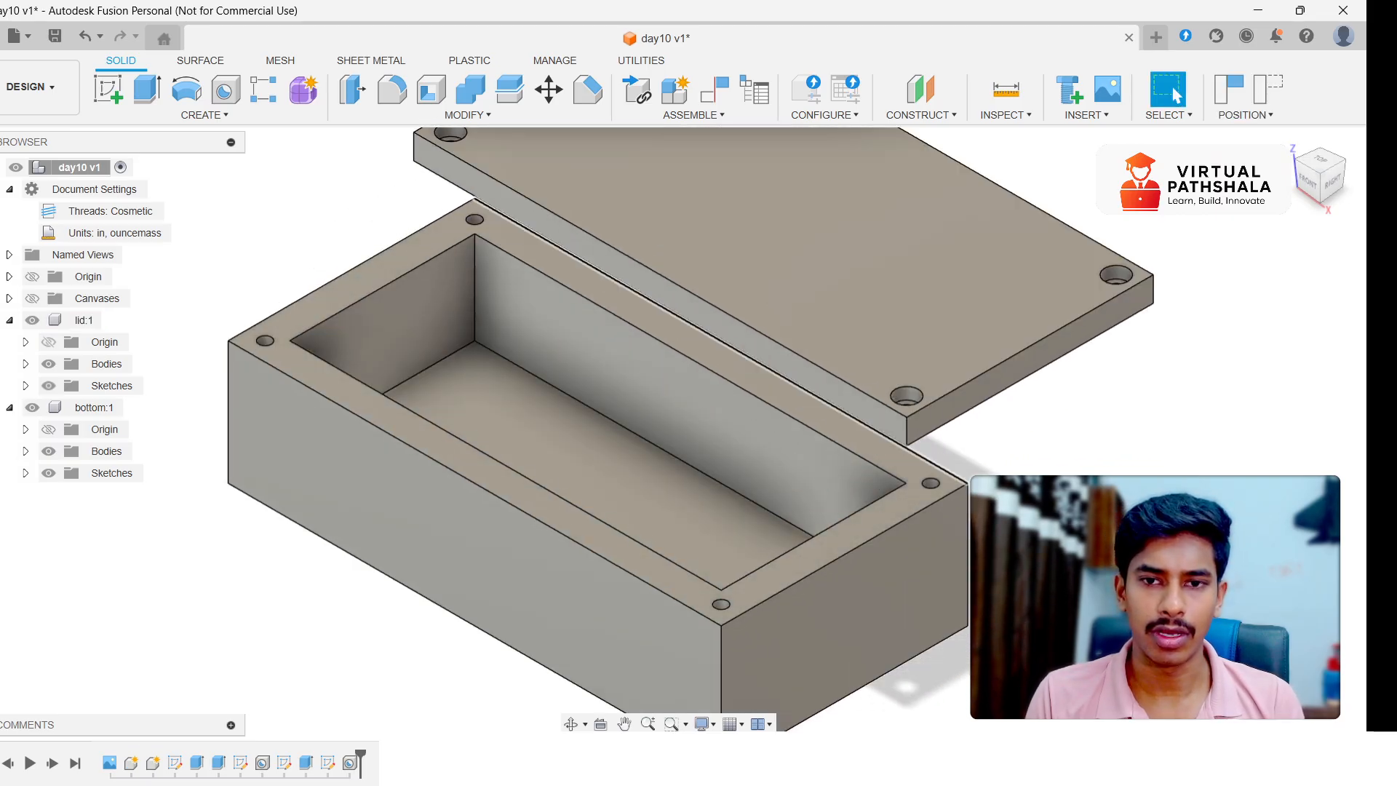
mouse_move(1319, 178)
left_mouse_down()
mouse_move(1303, 134)
mouse_move(1273, 181)
mouse_move(1312, 158)
mouse_move(1307, 133)
mouse_move(1278, 116)
mouse_move(1331, 159)
mouse_move(1308, 197)
left_mouse_up()
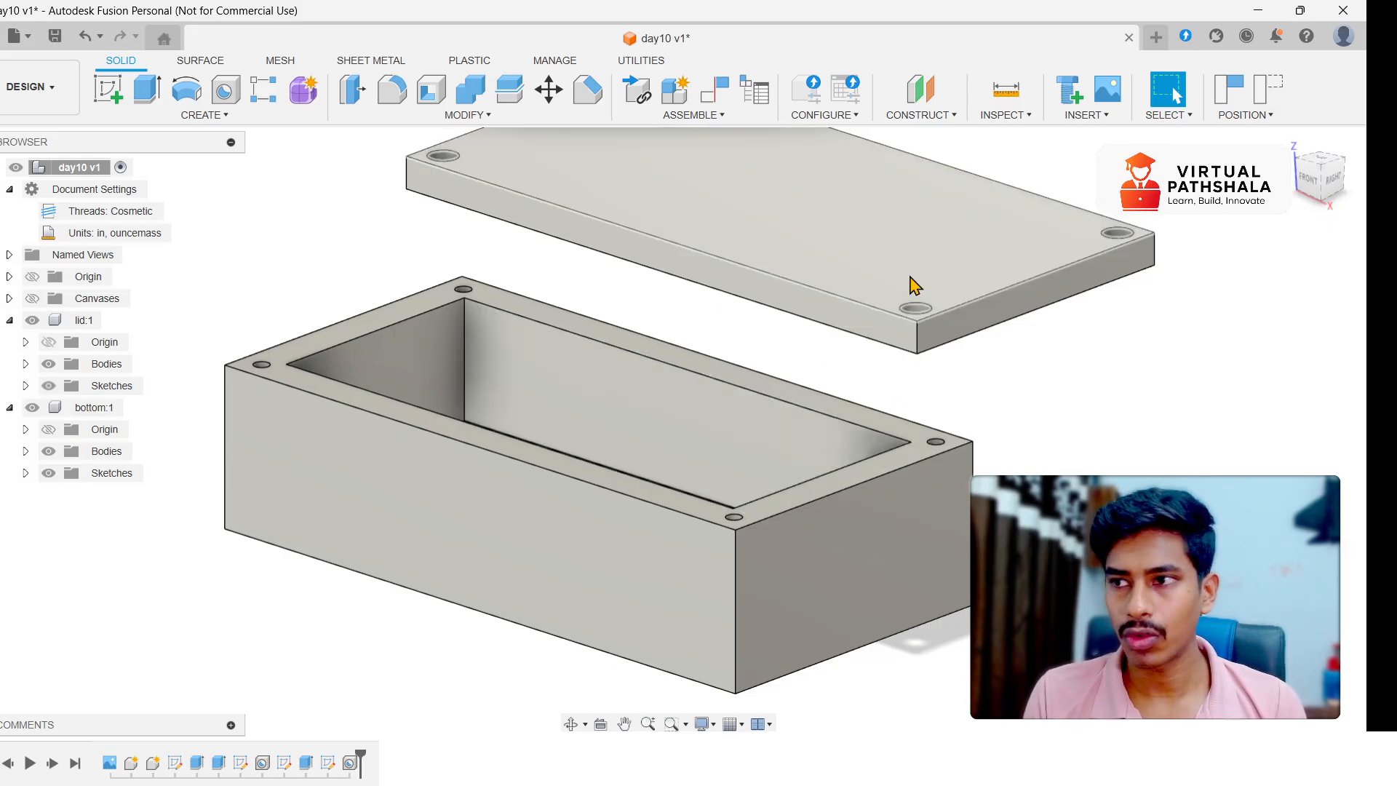
left_click_drag(915, 284, 795, 349)
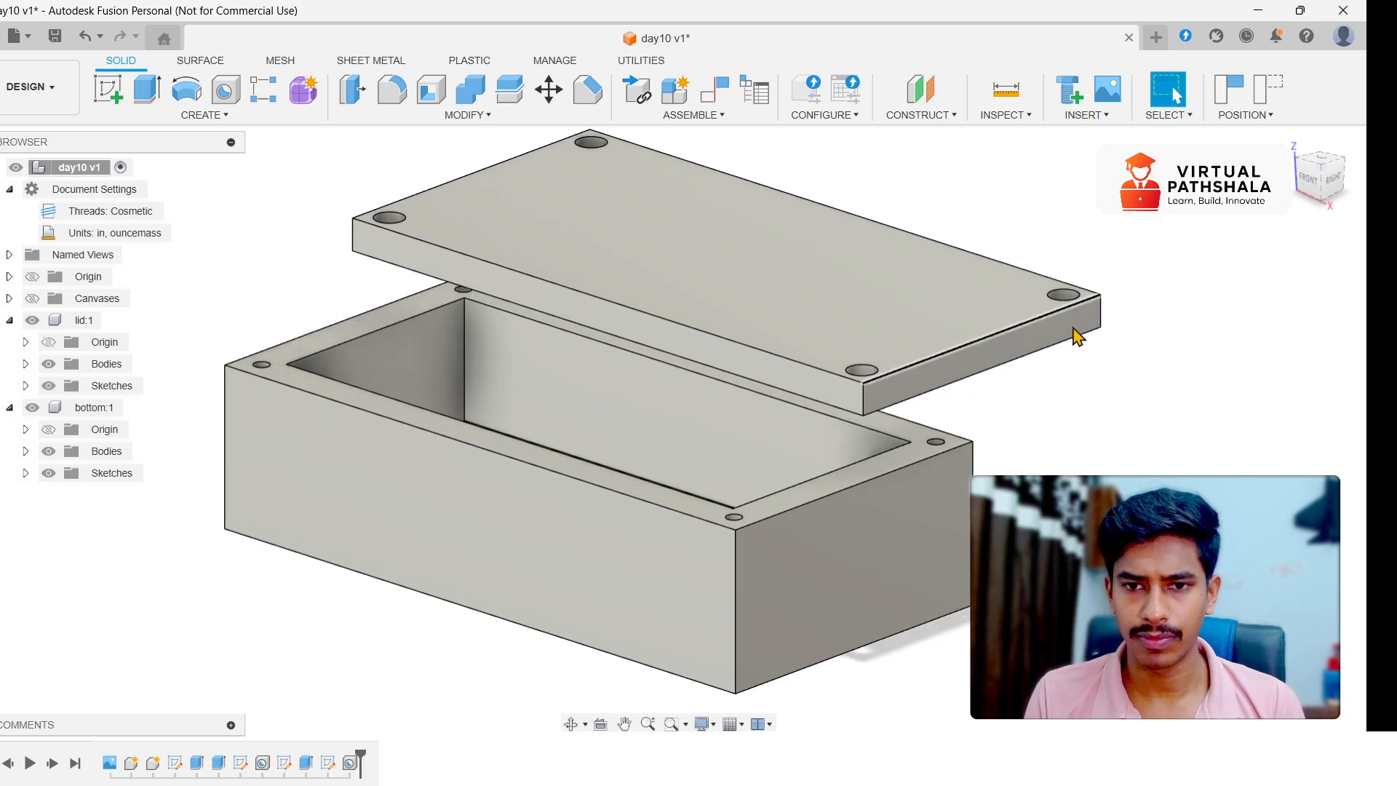
- Reposition the lid above the open box, checking both components from below and above
left_click_drag(1316, 191, 1288, 168)
left_click_drag(902, 280, 827, 220)
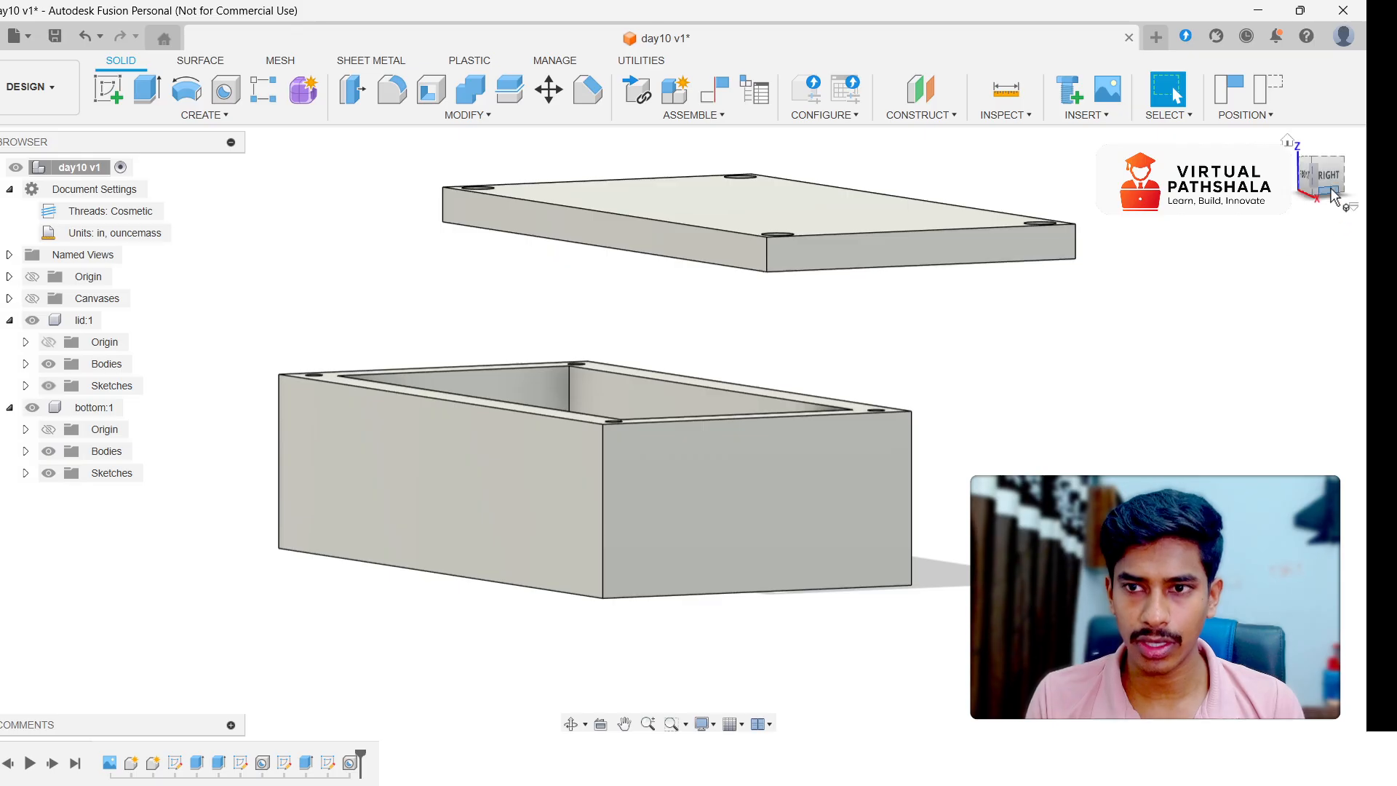
left_click_drag(1326, 181, 1312, 126)
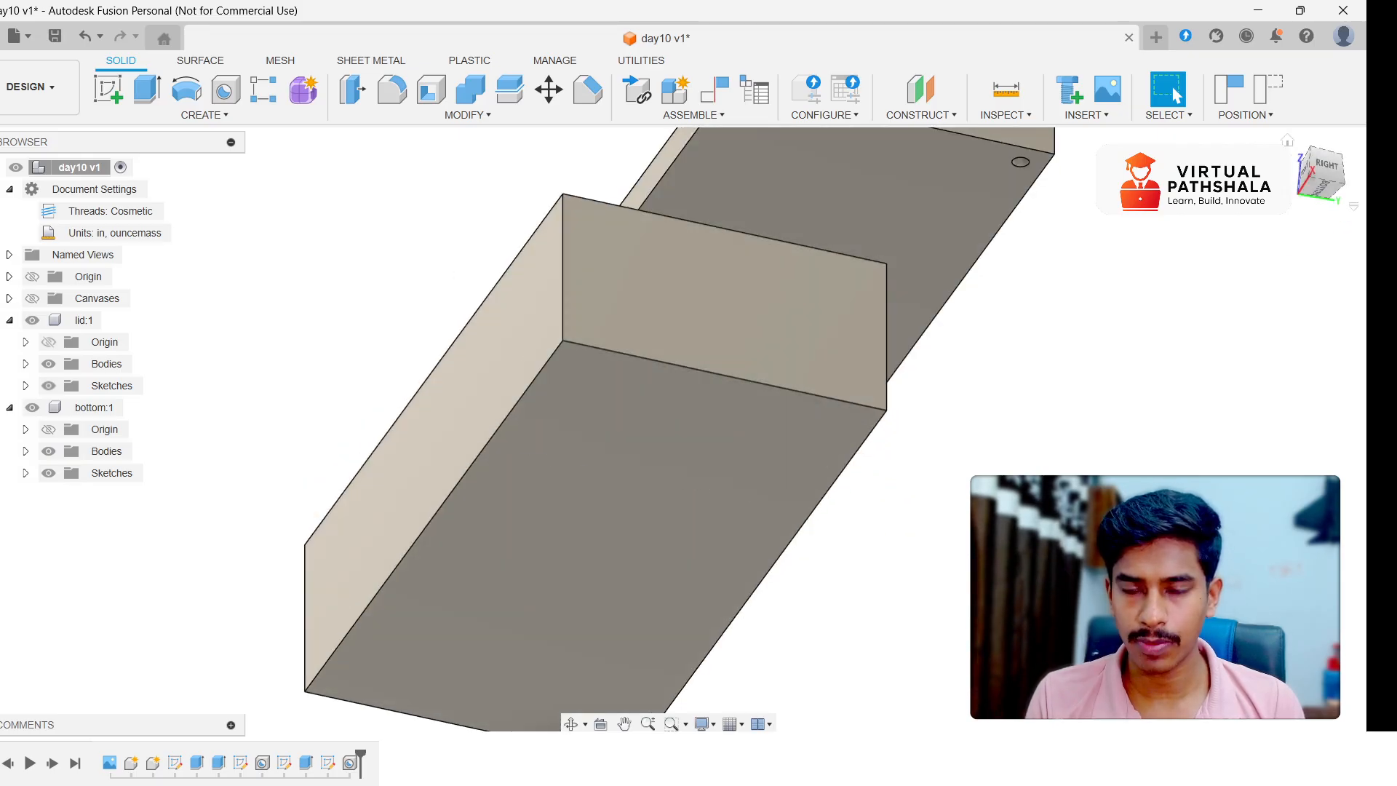
left_click_drag(1334, 178, 1340, 228)
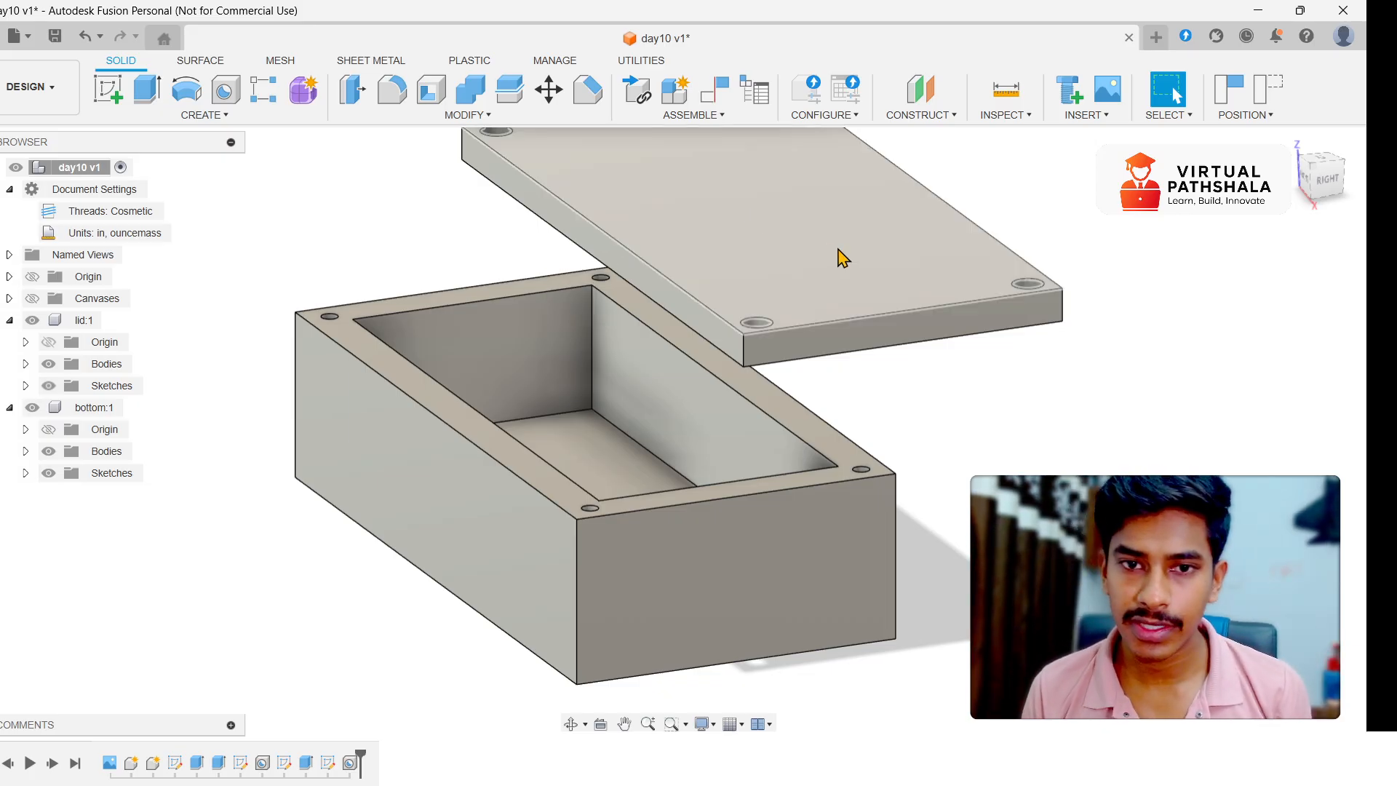
left_click_drag(732, 264, 615, 340)
left_click_drag(1330, 186, 1327, 515)
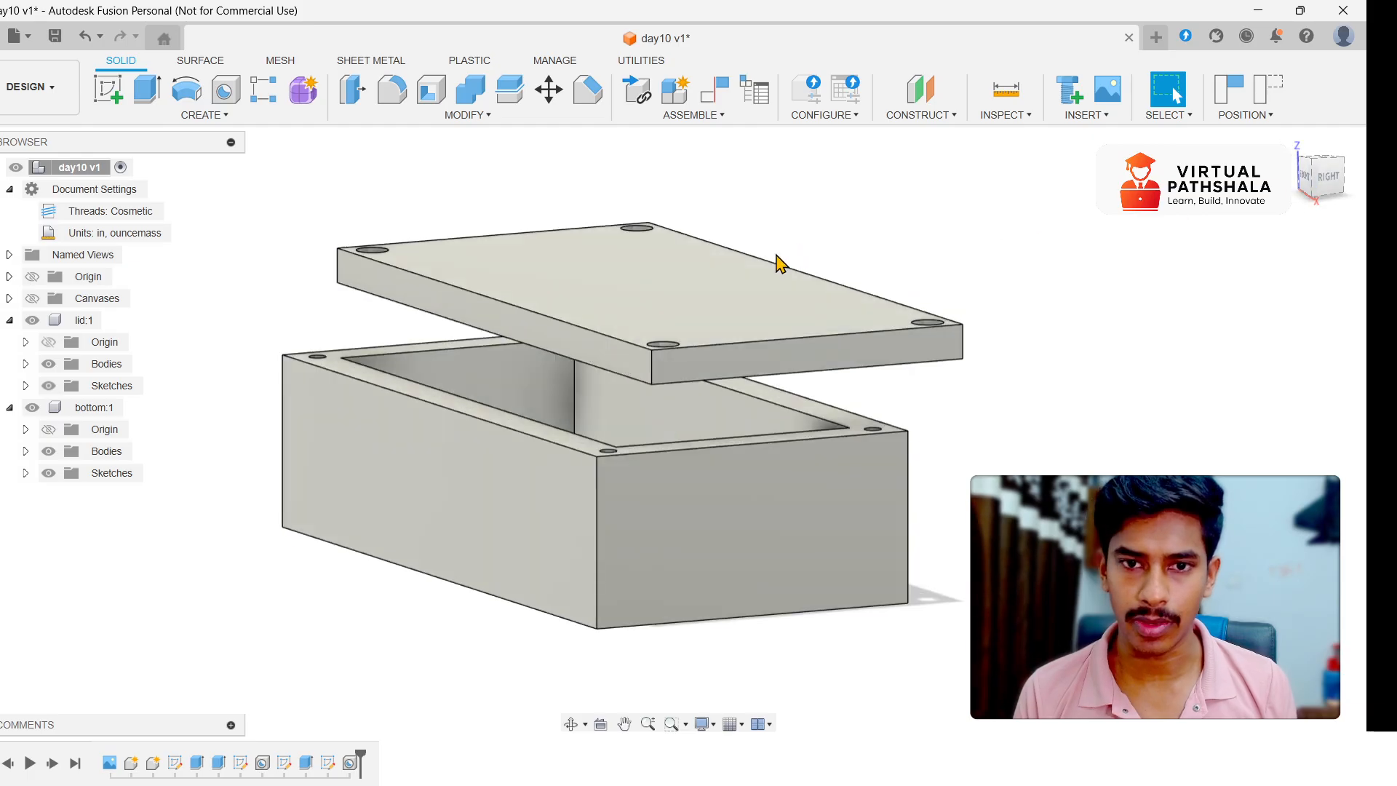
- Activate the lid component, hide the bottom component and turn the lid's underside into view
left_click(112, 320)
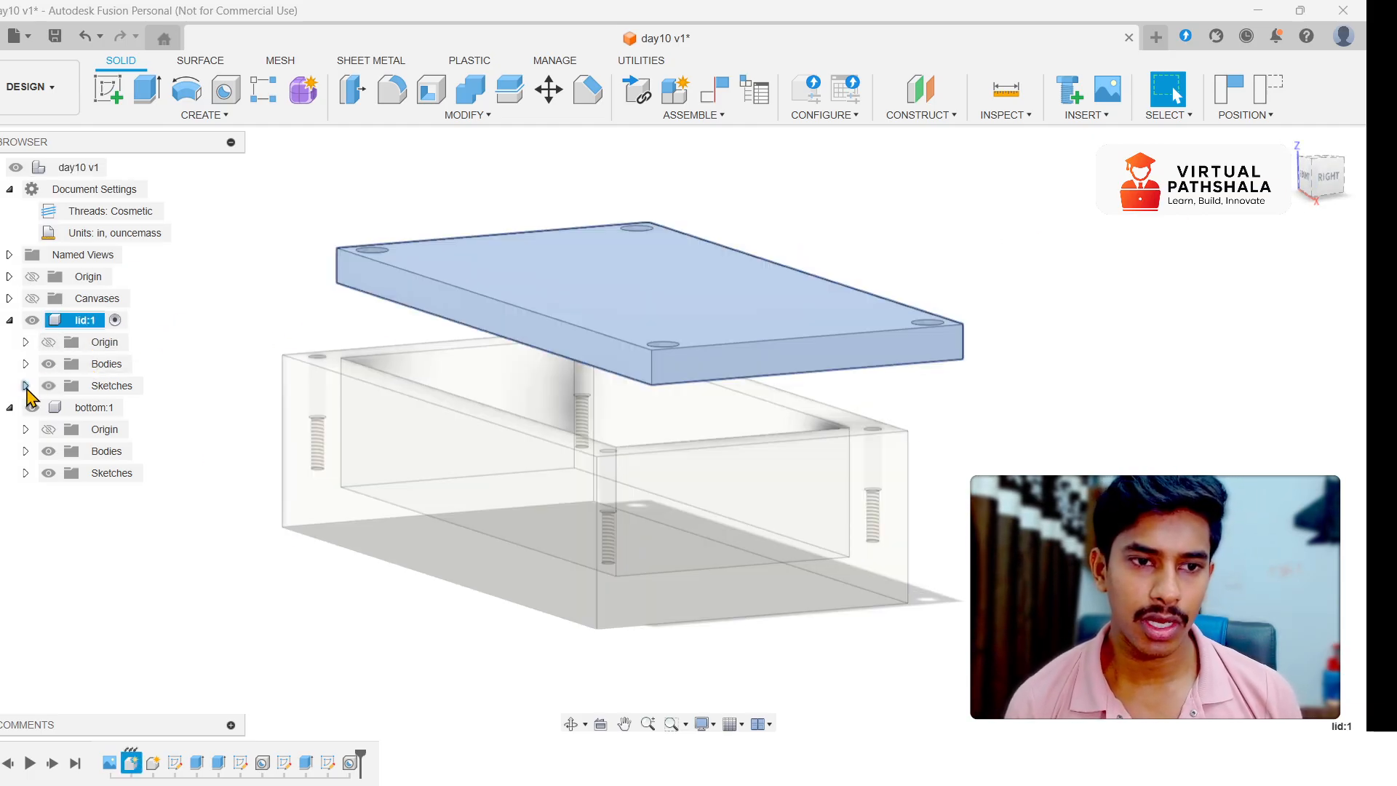
left_click(33, 408)
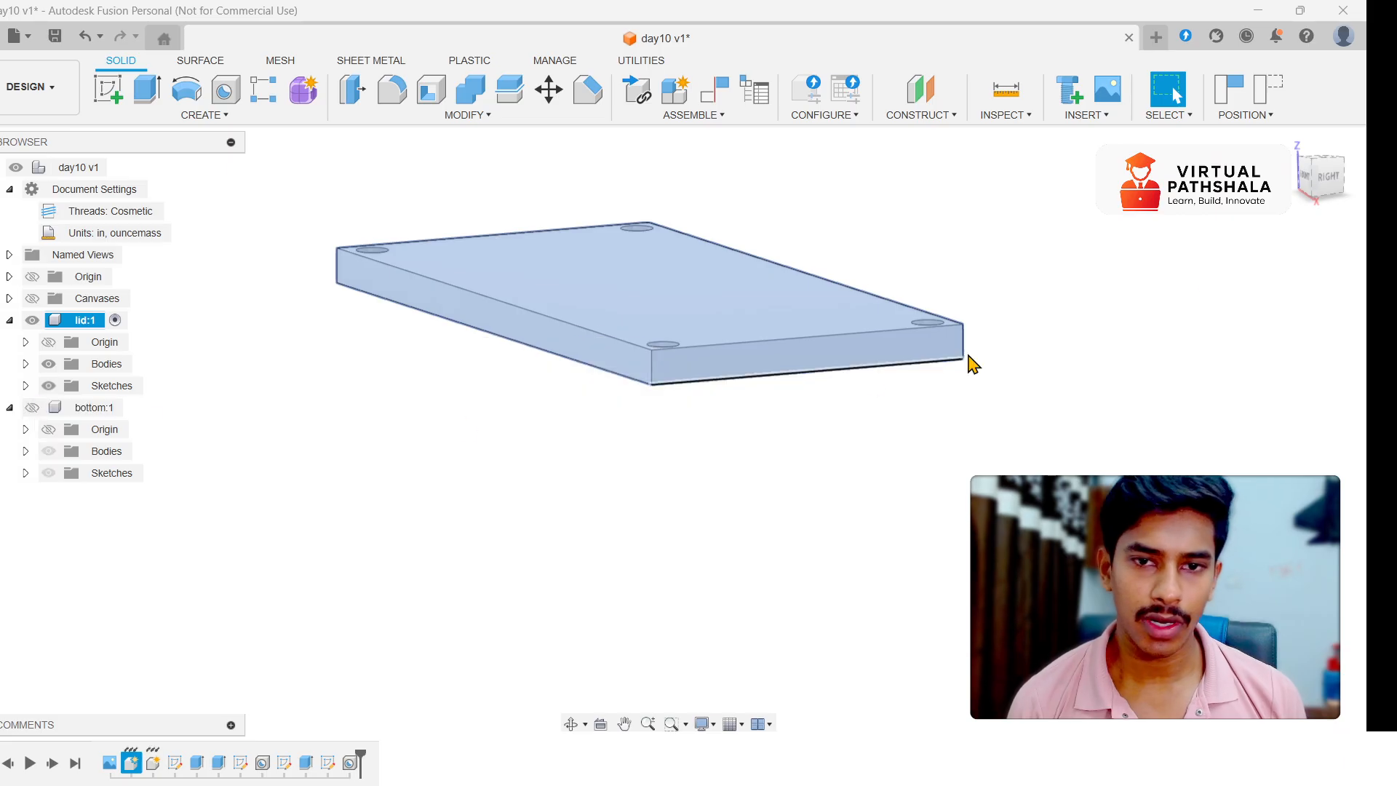
mouse_move(970, 362)
middle_mouse_down("shift")
mouse_move(939, 407)
mouse_move(939, 508)
middle_mouse_up("shift")
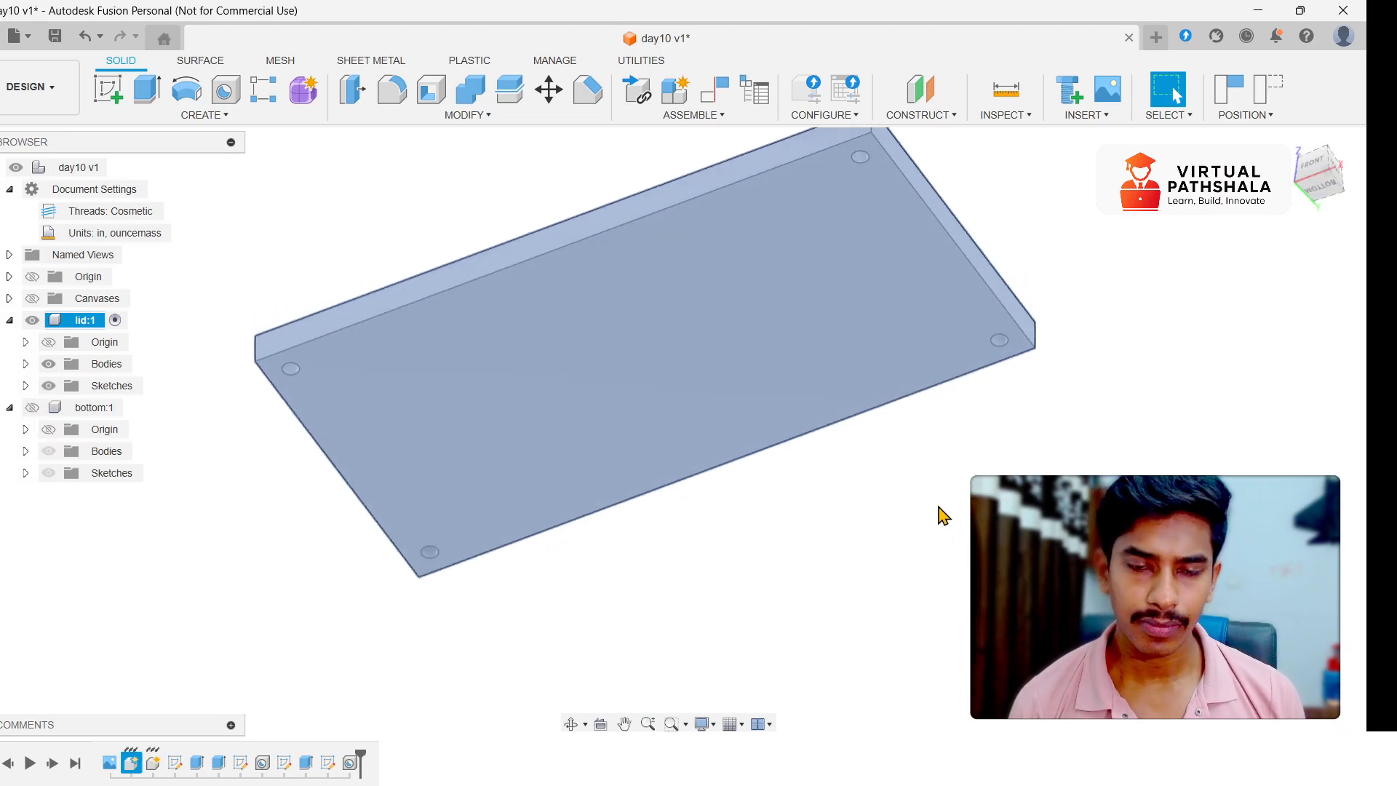
left_click(940, 508)
- Show the lid's Sketch1 with the inner rectangle, keeping its Sketch2 hidden
left_click(26, 386)
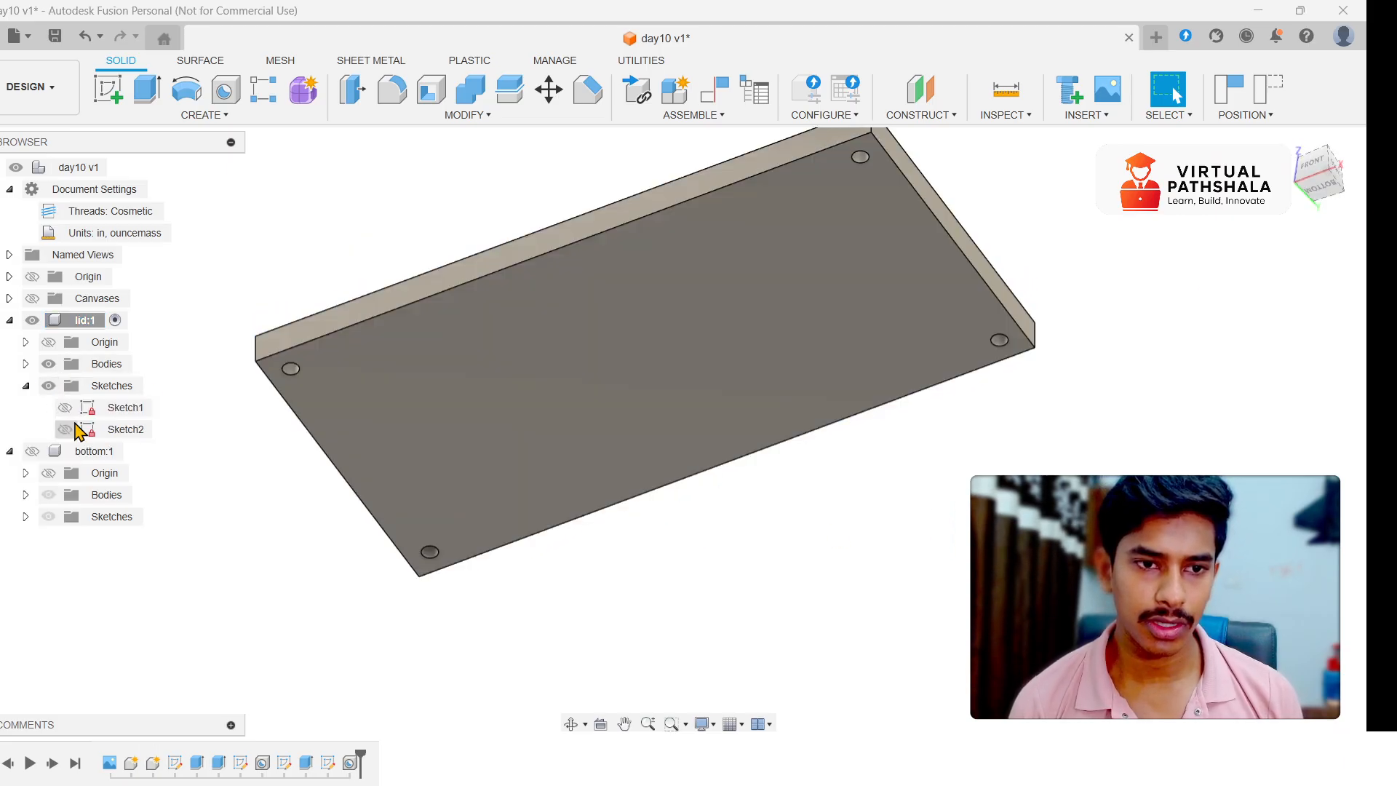
left_click(65, 429)
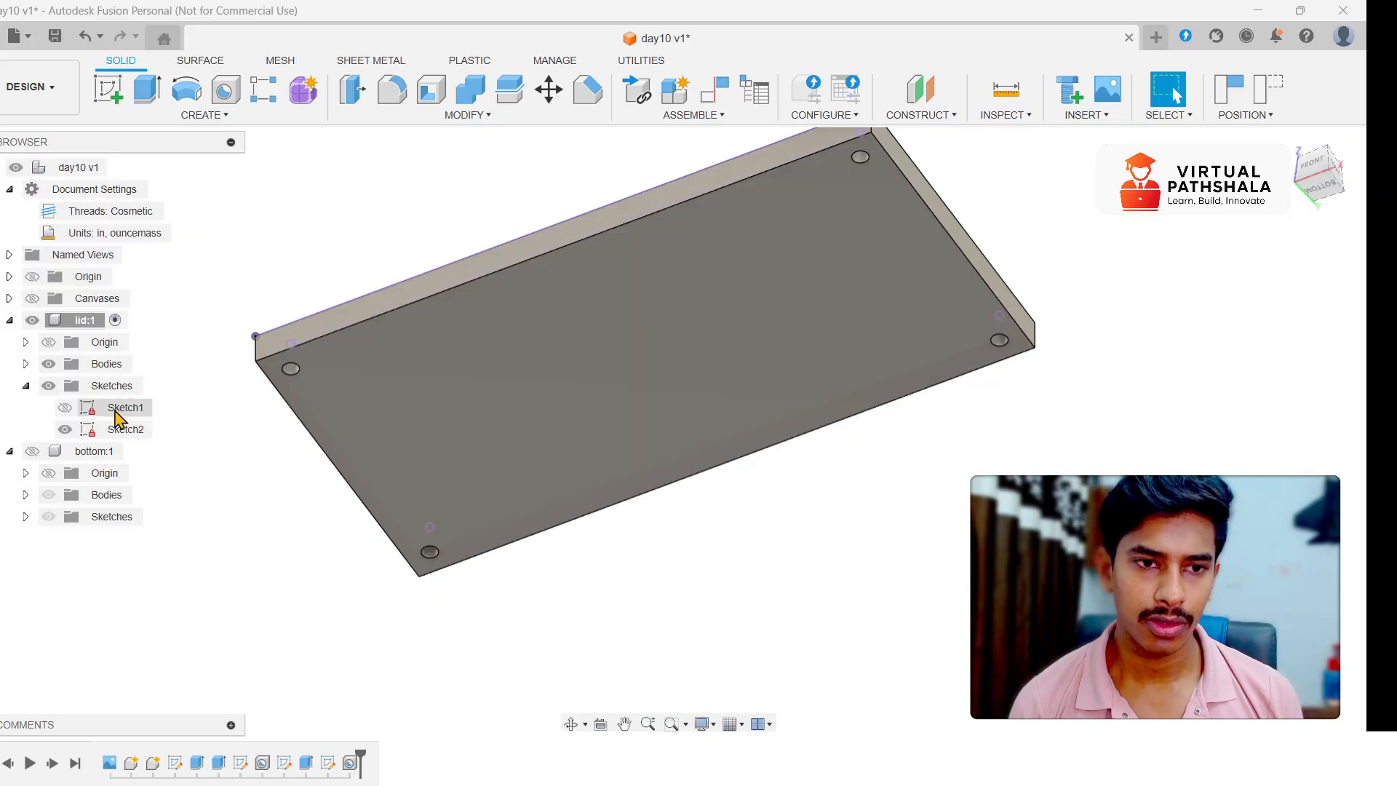
left_click(65, 429)
left_click(64, 408)
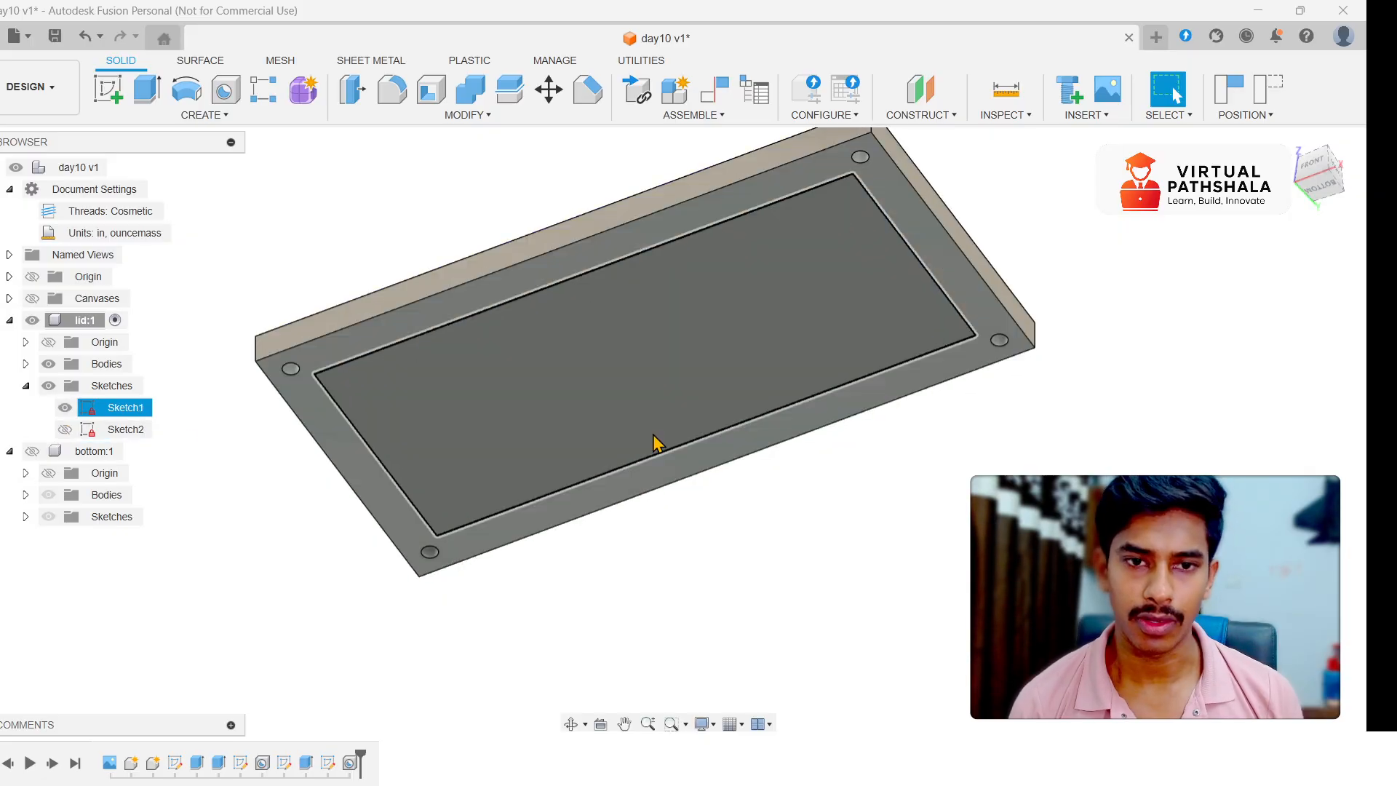
- Start extruding the inner rectangle profile on the lid's underside, capturing the current positions of the moved components
left_click(625, 346)
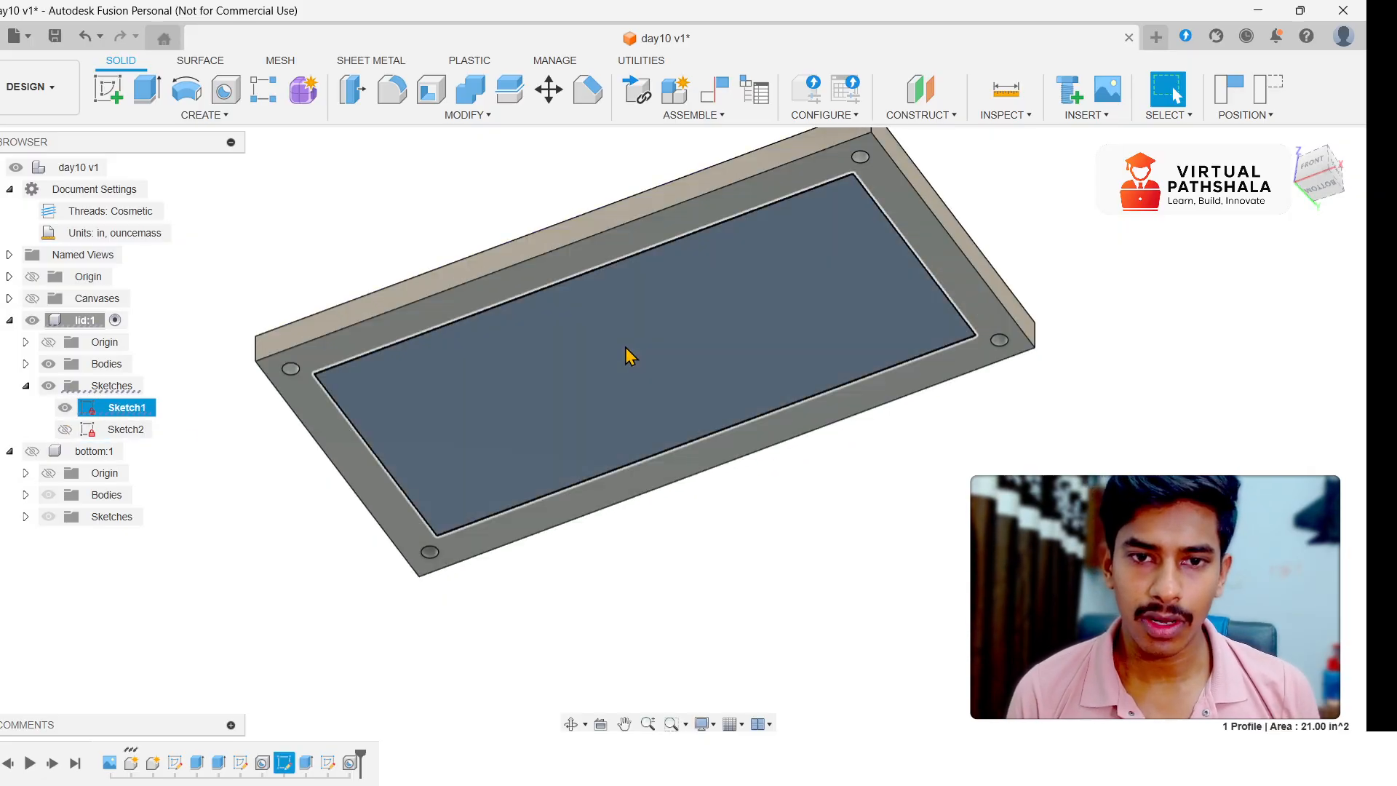
key("e")
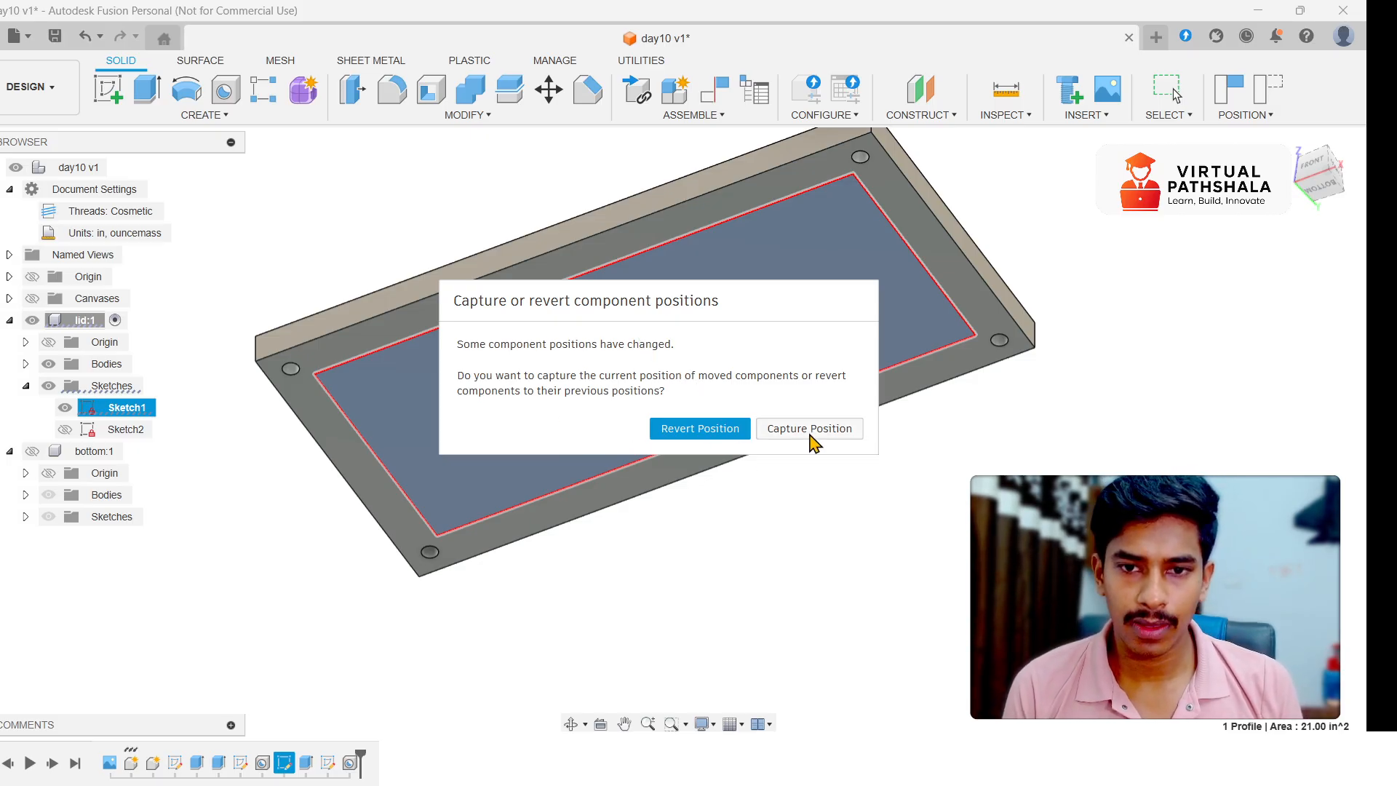
left_click(809, 435)
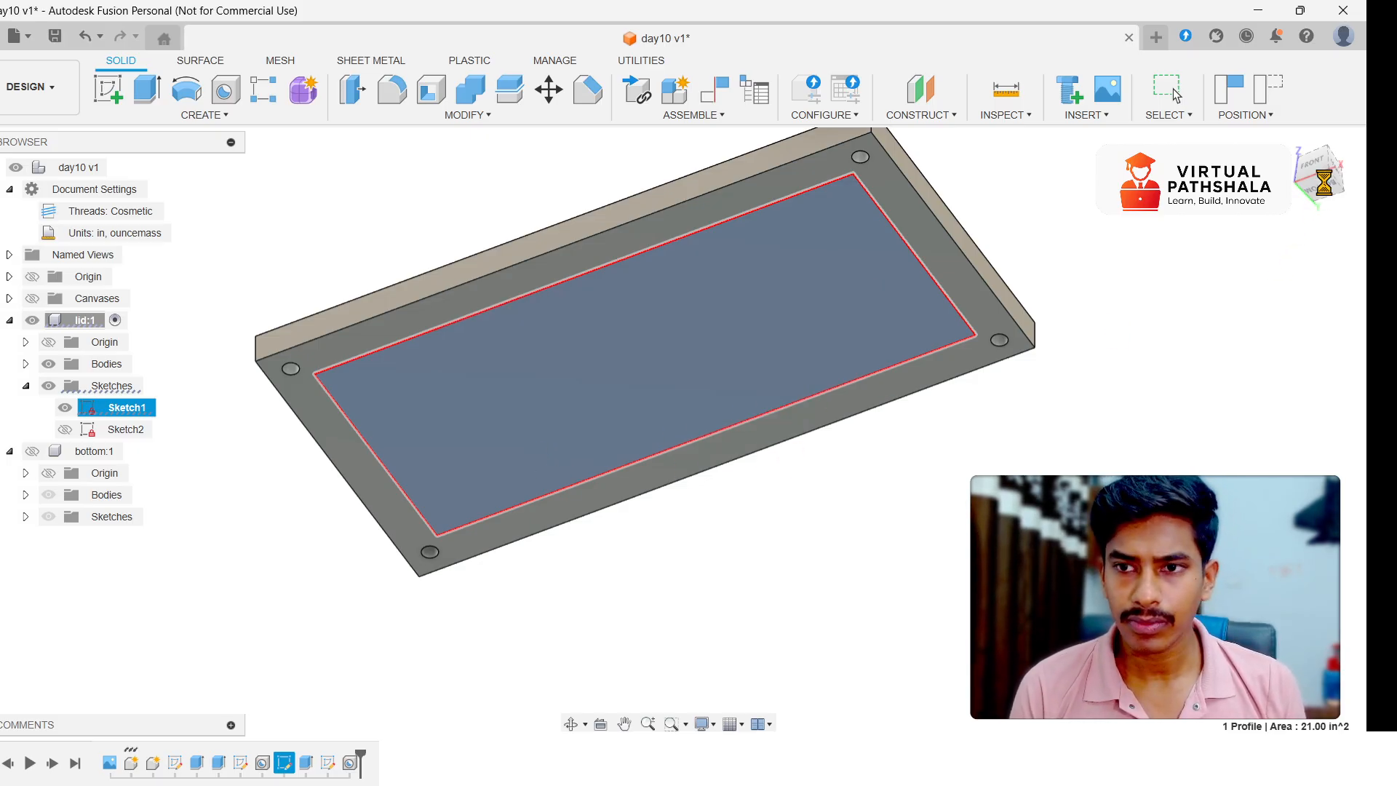
mouse_move(1324, 187)
left_mouse_down()
mouse_move(1328, 204)
mouse_move(1340, 196)
left_mouse_up()
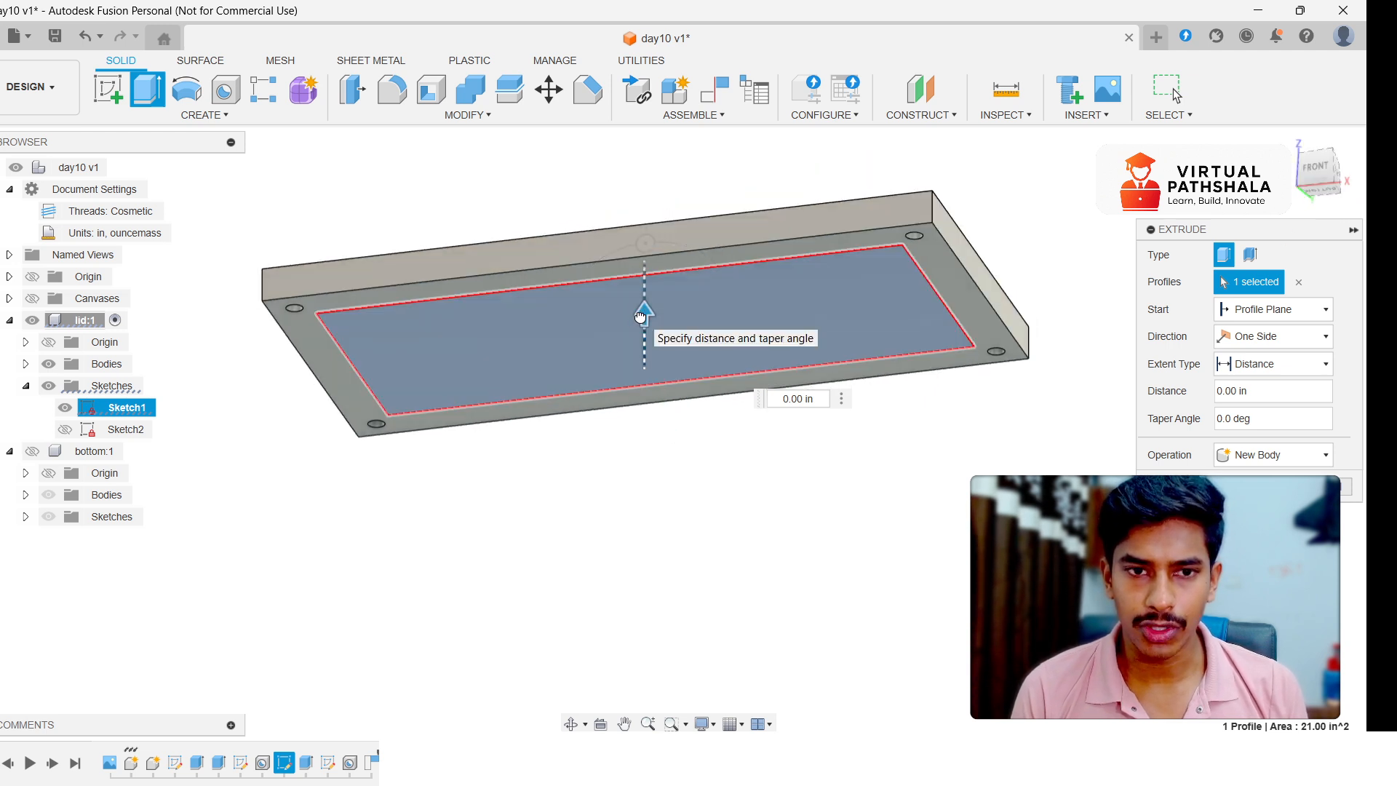
- Try extruding the inner rectangle profile 2.50 in downward from the lid's underside
left_click_drag(639, 314, 641, 324)
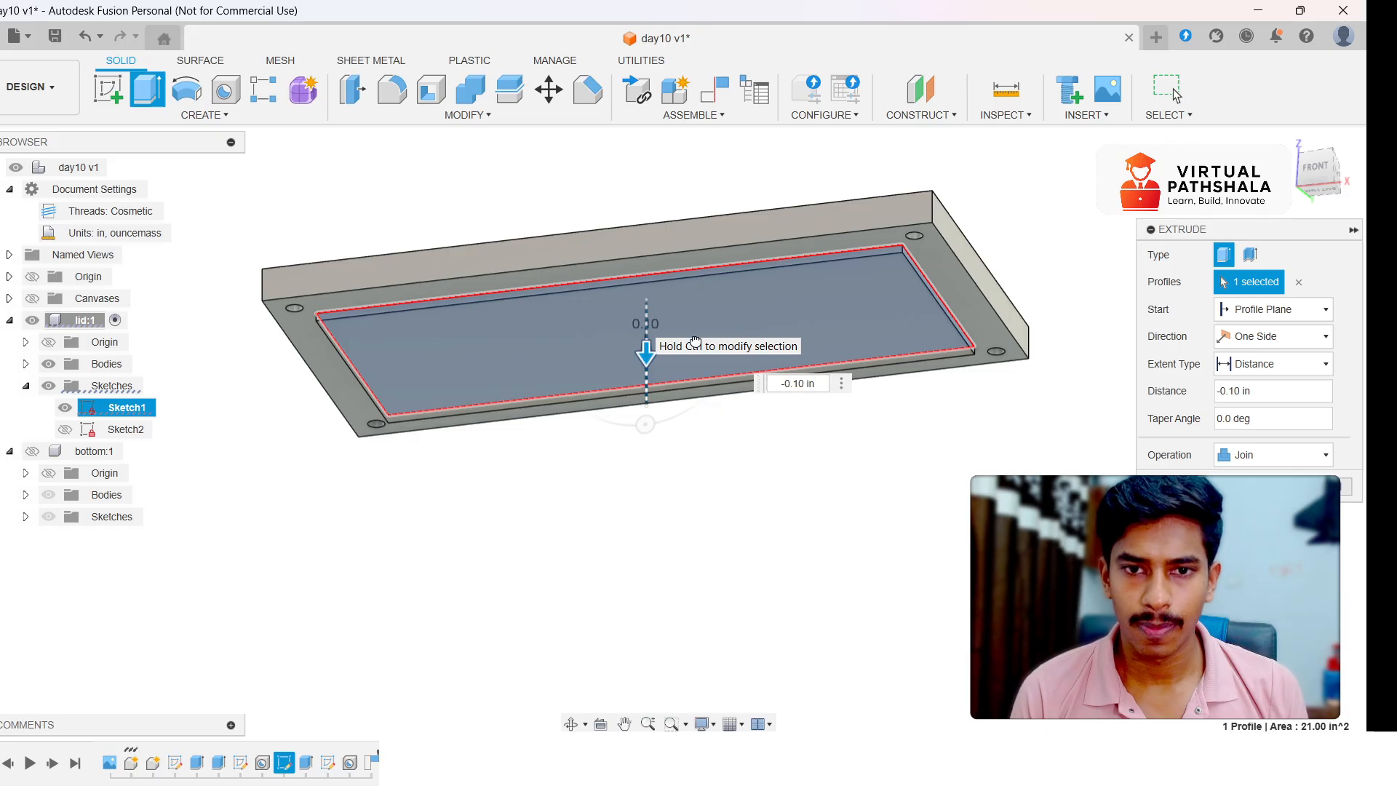
left_click_drag(648, 357, 649, 355)
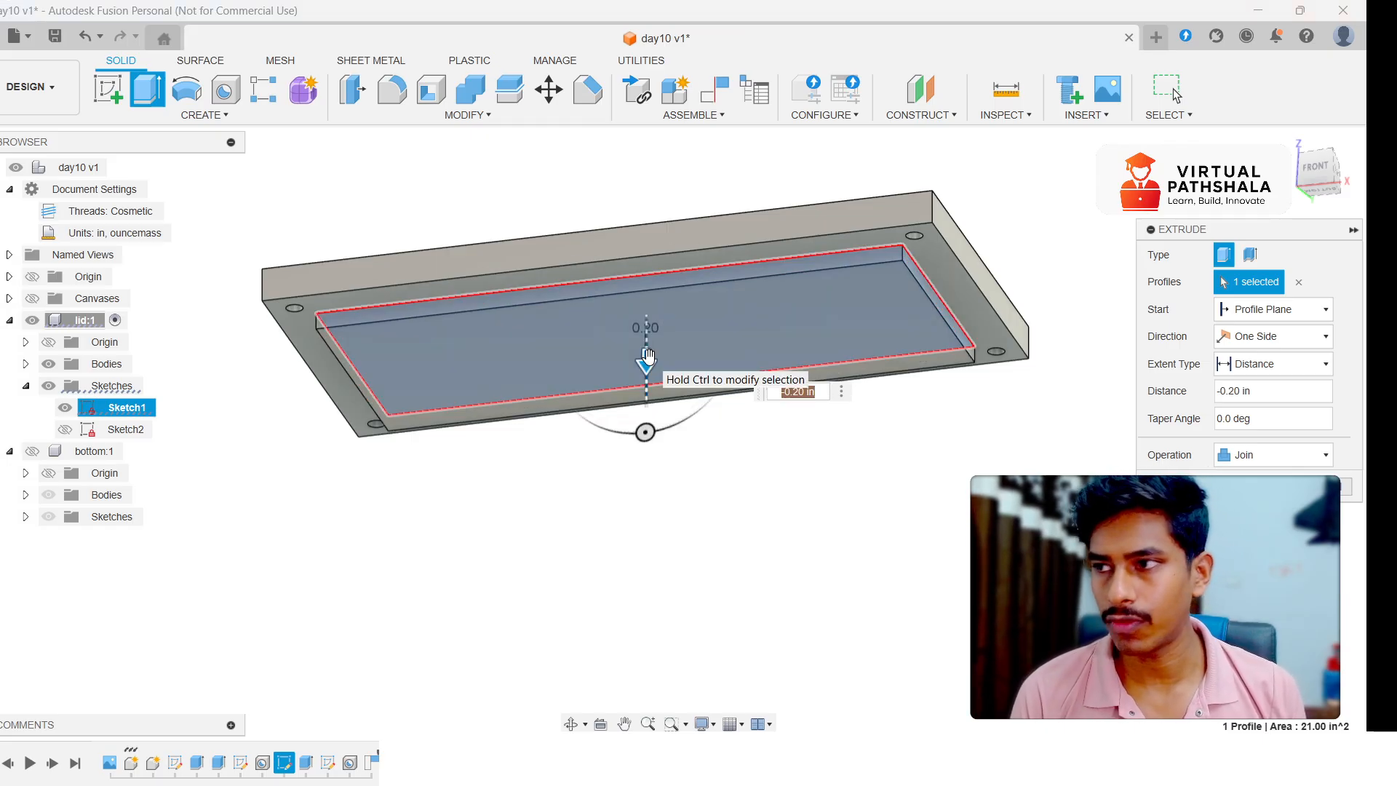
left_click_drag(648, 355, 646, 499)
left_click_drag(691, 413, 701, 554)
left_click_drag(1320, 175, 1267, 207)
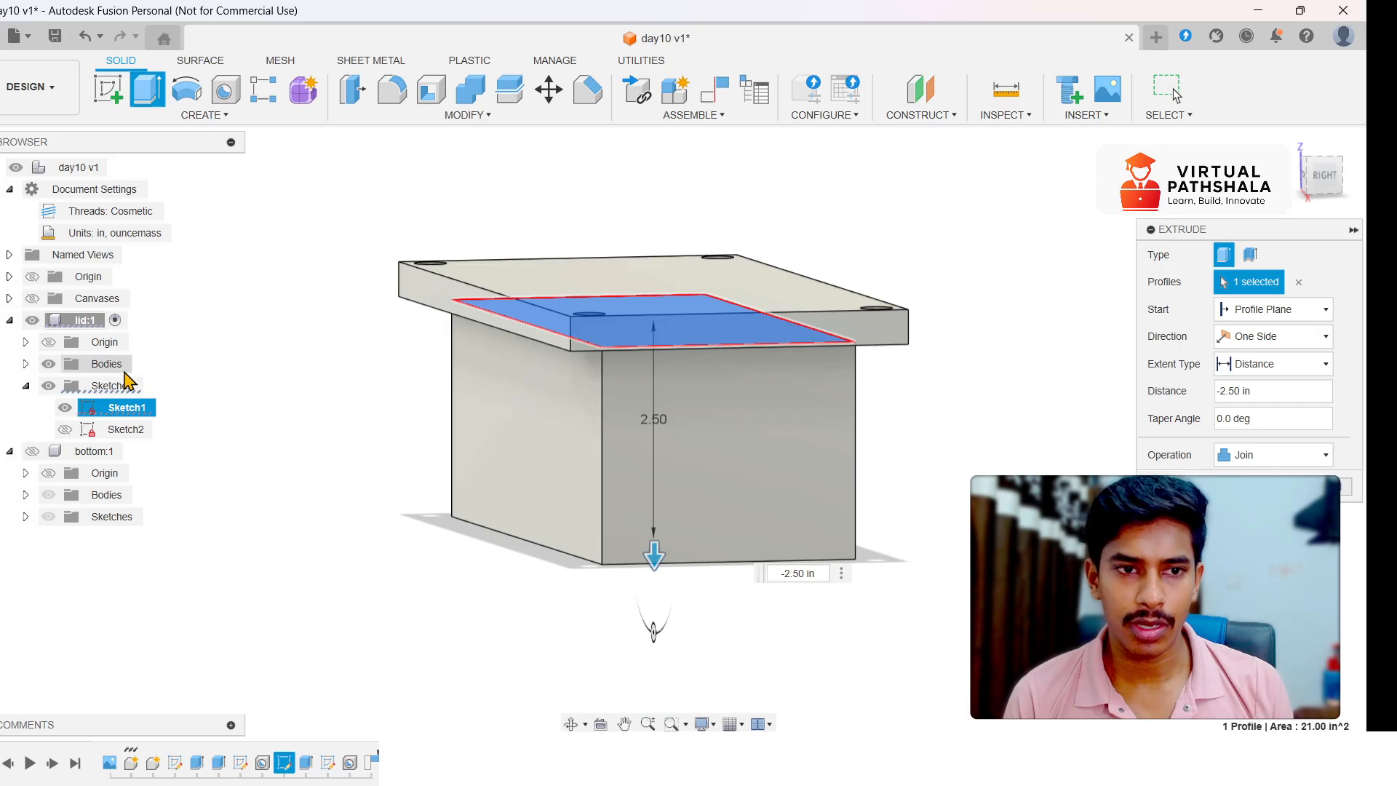
- Compare the trial extrusion with the temporarily shown bottom component and clear the profile selection
left_click(32, 451)
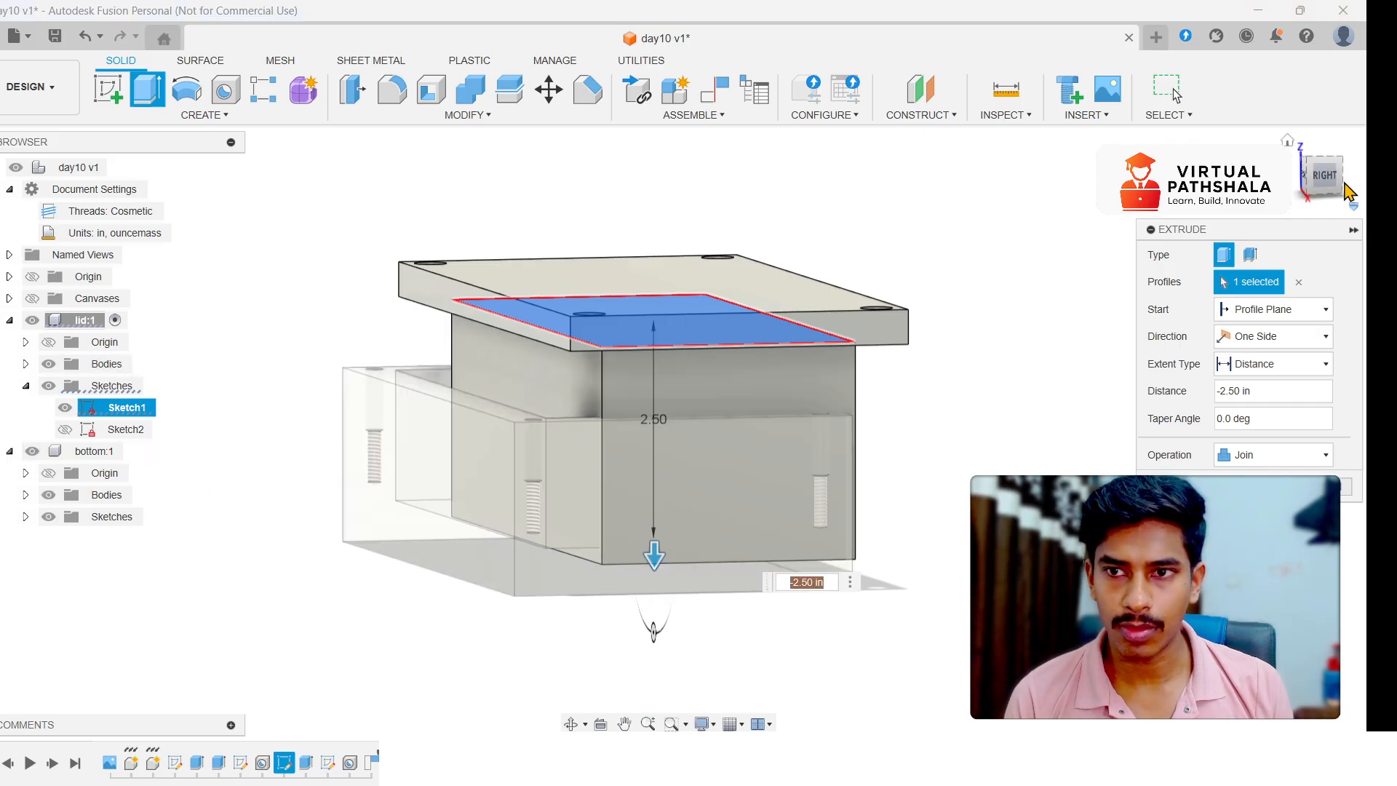
mouse_move(1323, 179)
left_mouse_down()
mouse_move(1310, 204)
mouse_move(1315, 188)
left_mouse_up()
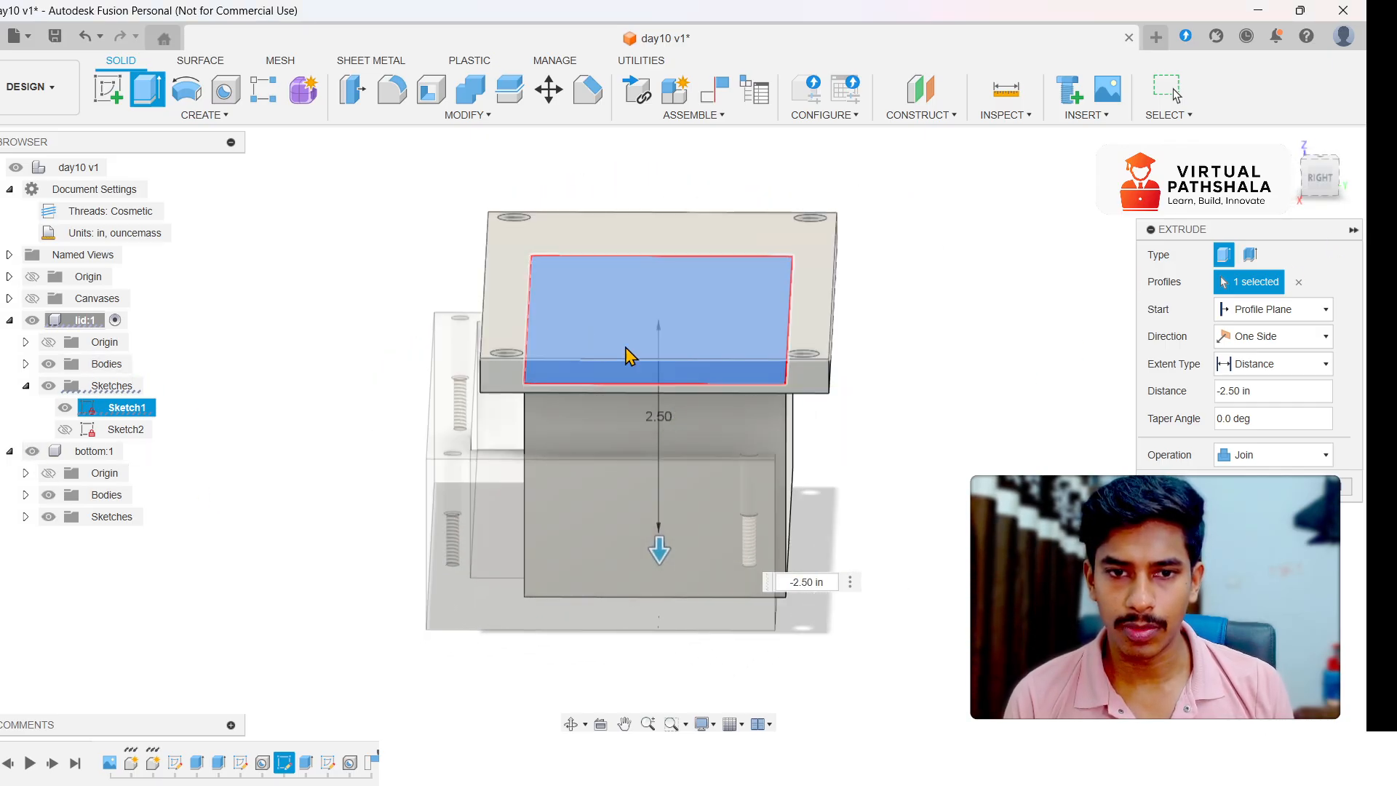
left_click(625, 311)
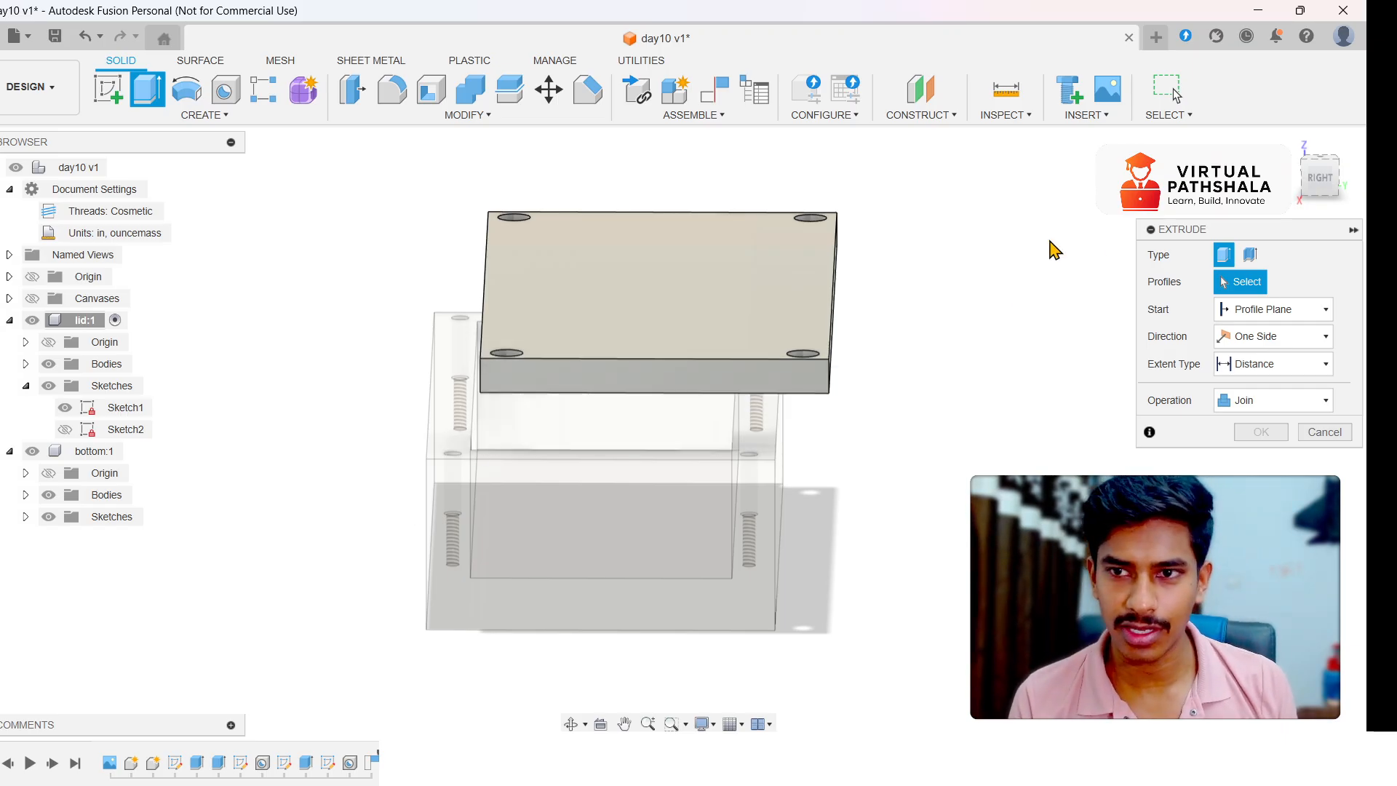
left_click_drag(1326, 186, 1361, 139)
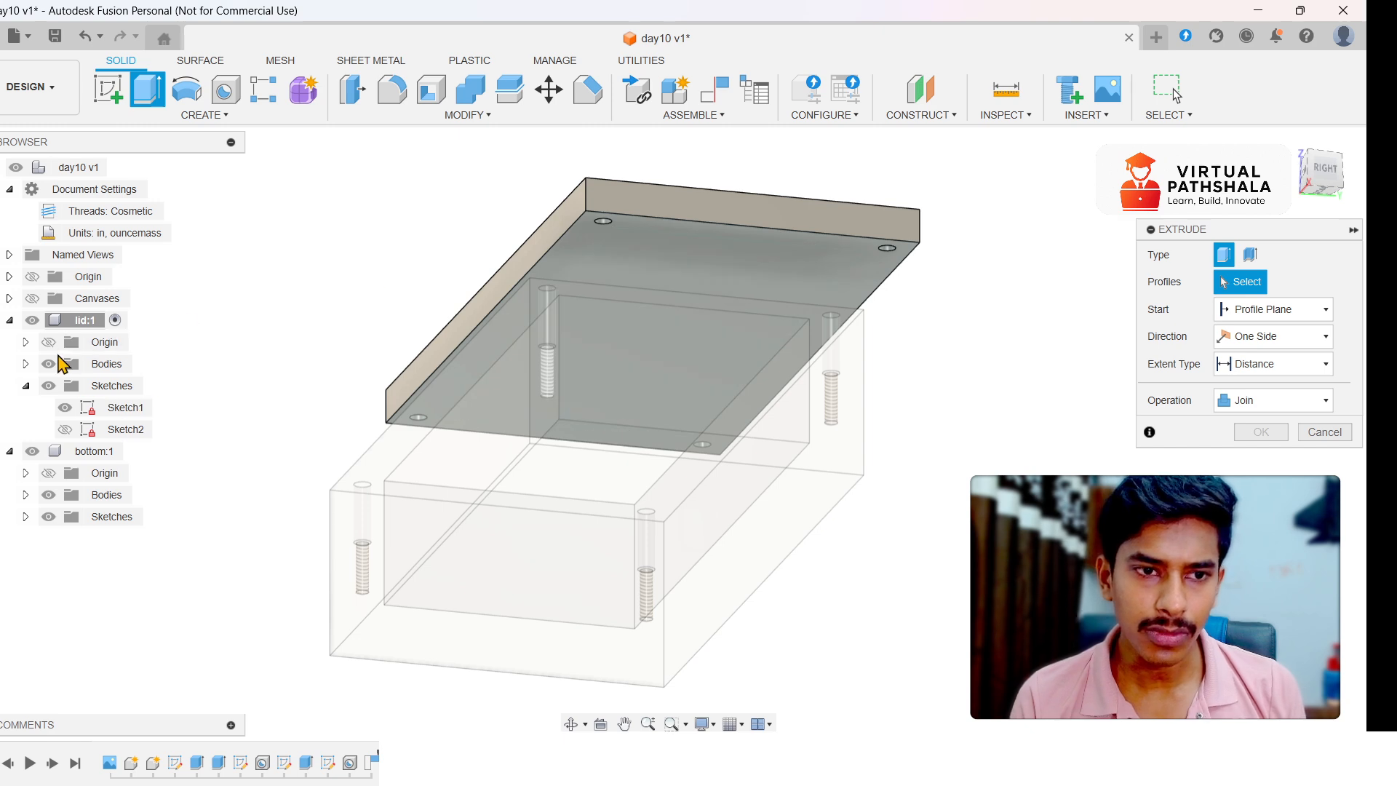
left_click(32, 452)
- Extrude the inner rectangle profile by -0.125 in below the lid's underside, joining it to the lid
left_click(536, 370)
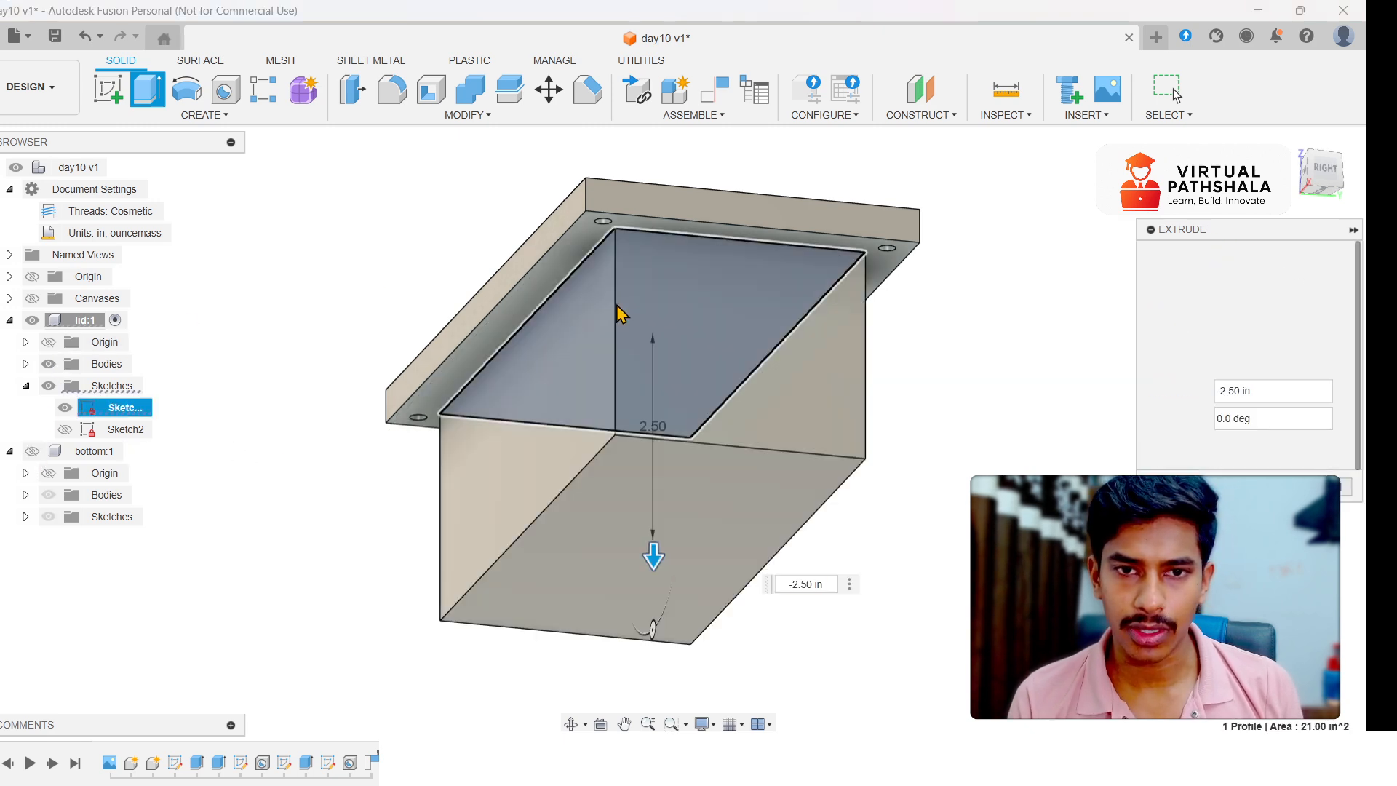
type("e")
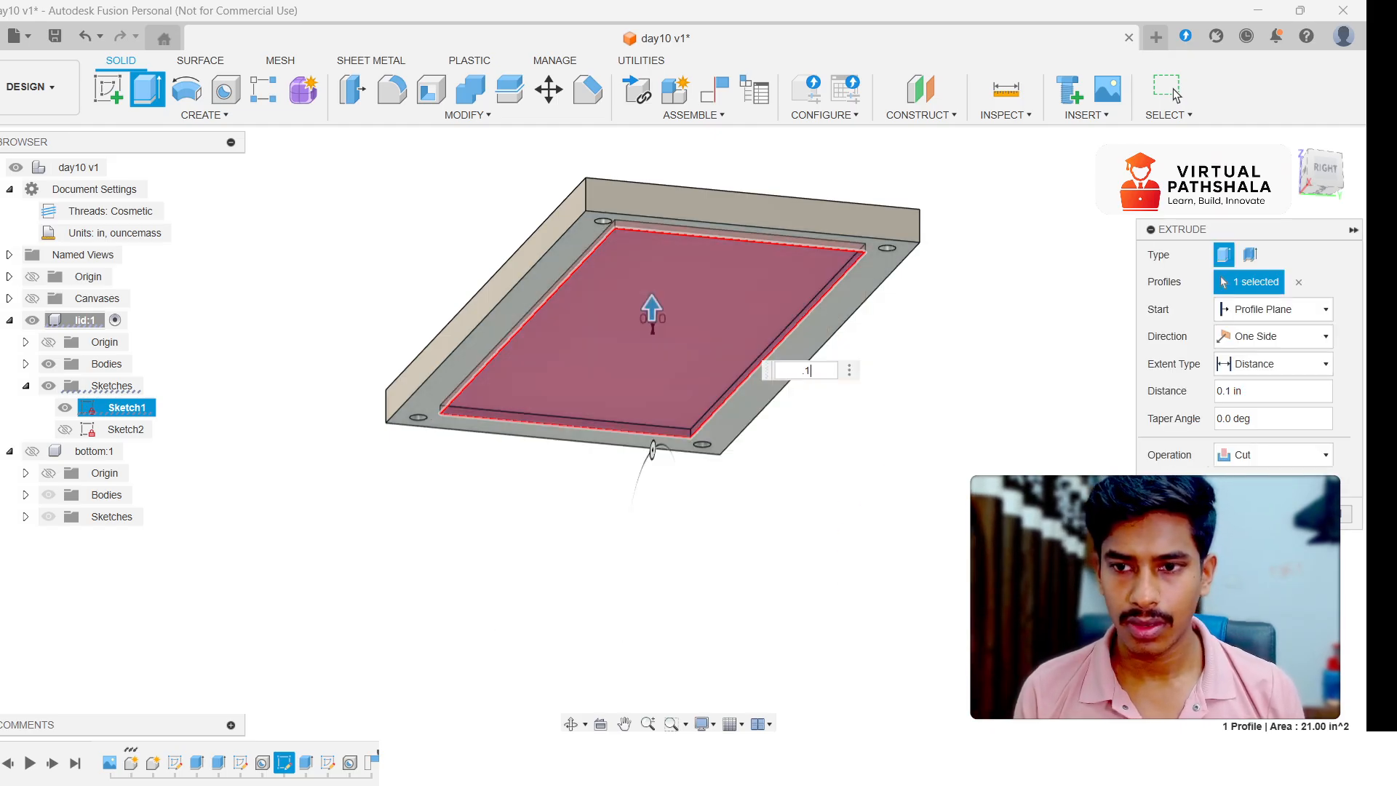
left_click(1253, 461)
left_click(1253, 481)
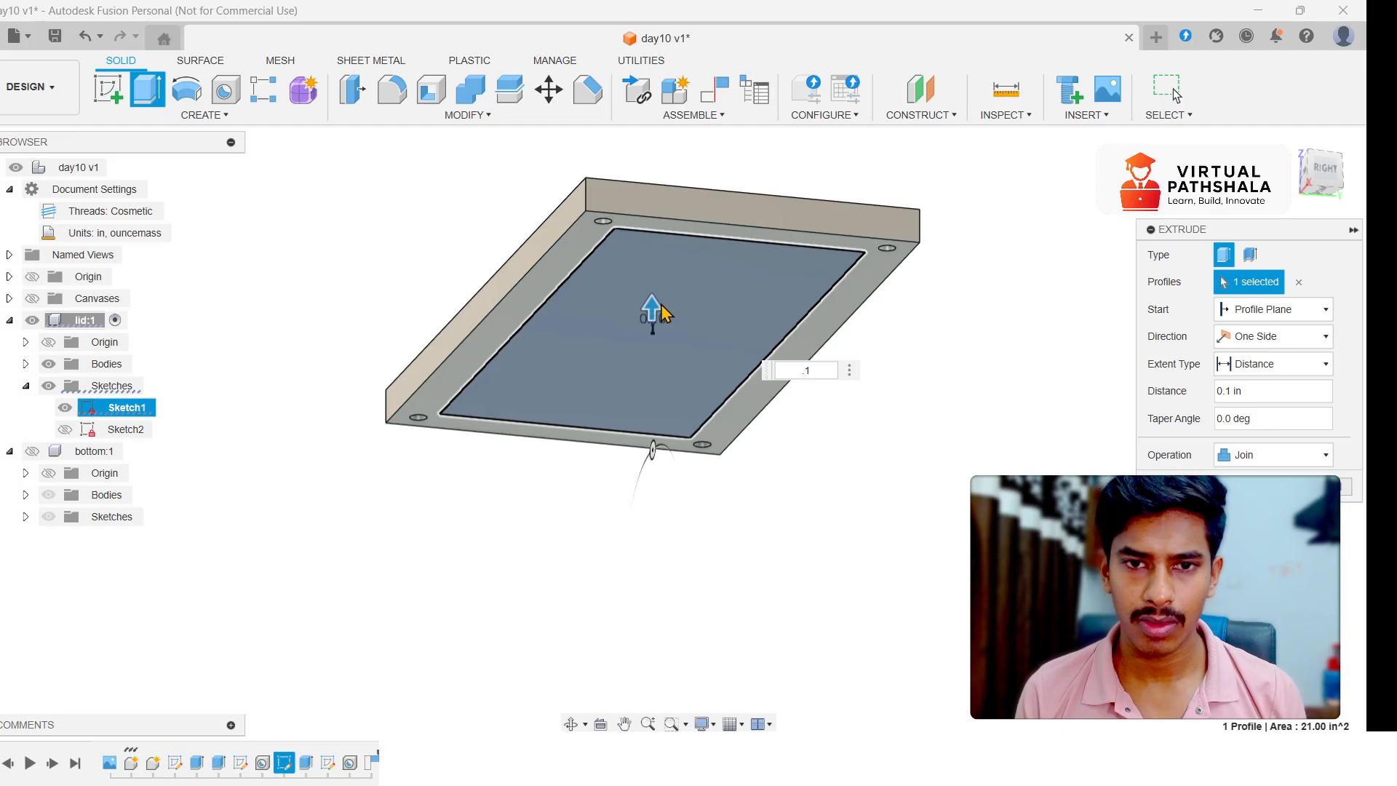
left_click_drag(653, 313, 653, 319)
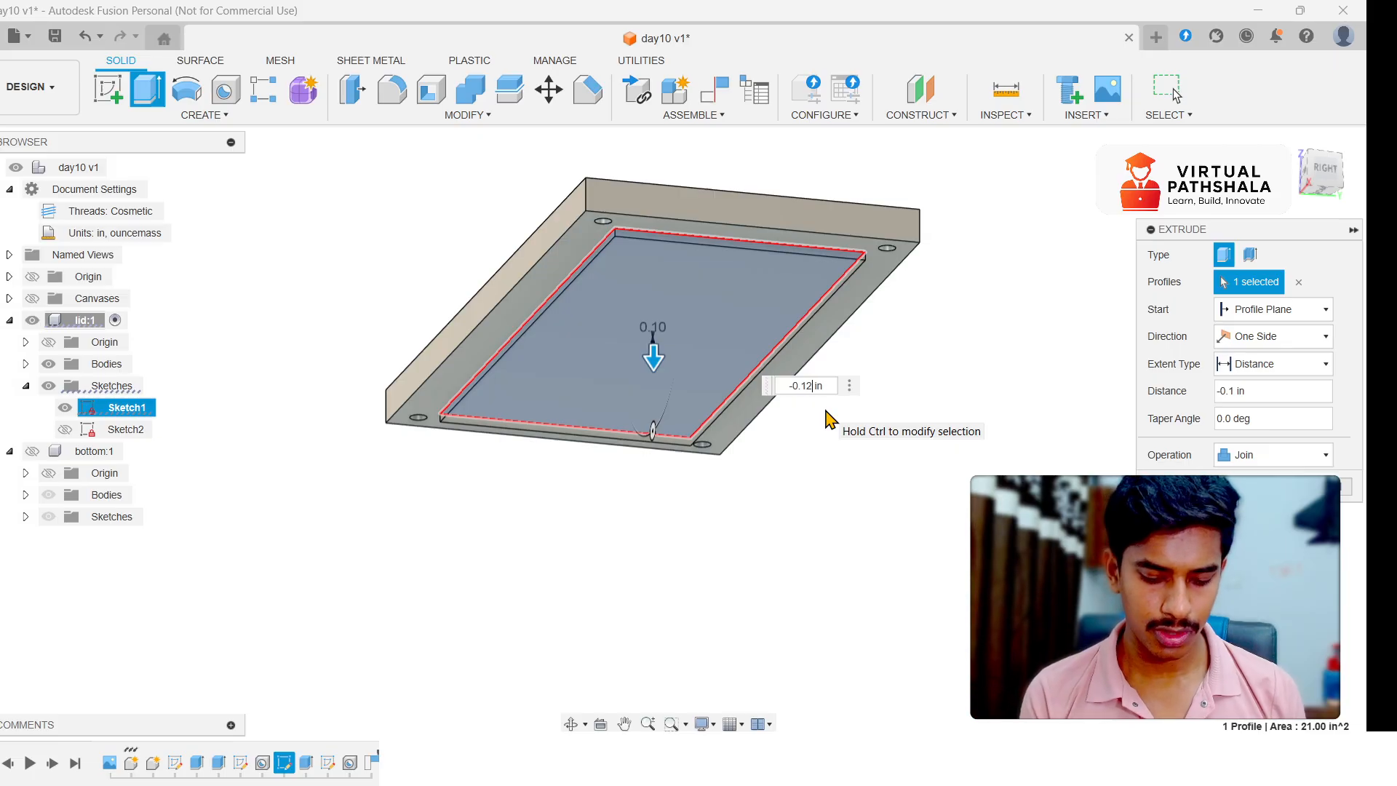
type("5")
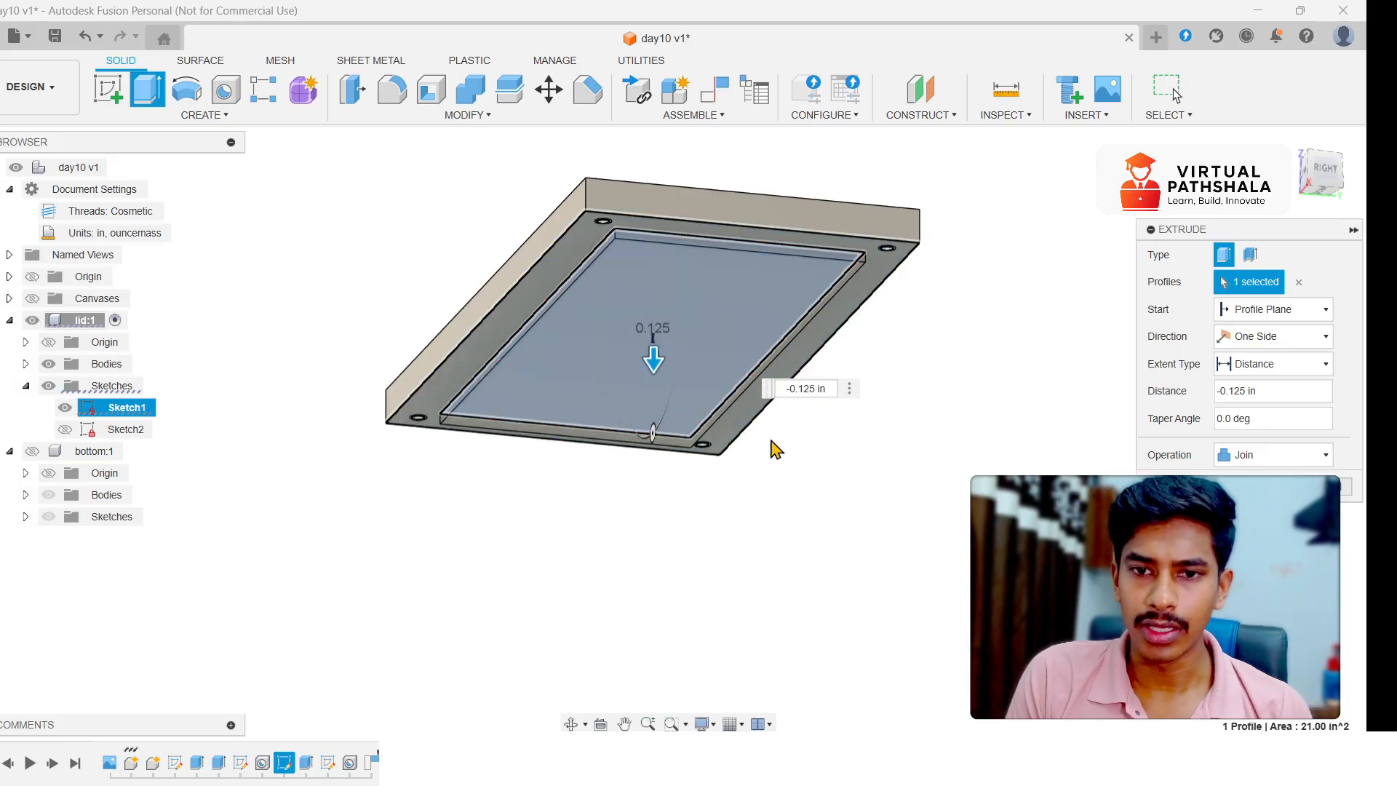
key("Return")
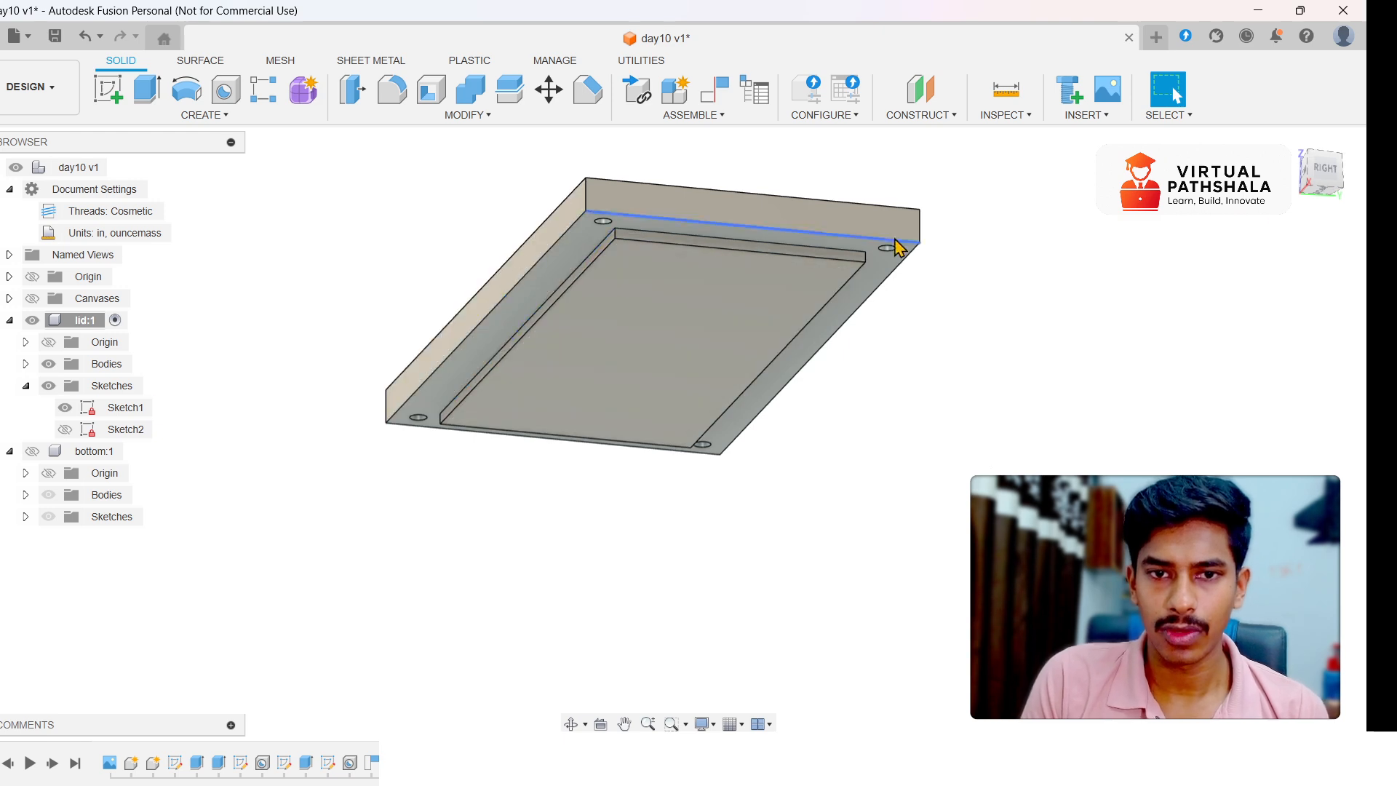
- Show the bottom component beneath the lid and activate the top-level day10 v1 component
mouse_move(611, 357)
middle_mouse_down("shift")
mouse_move(516, 349)
mouse_move(509, 276)
mouse_move(611, 270)
mouse_move(684, 443)
mouse_move(721, 446)
middle_mouse_up("shift")
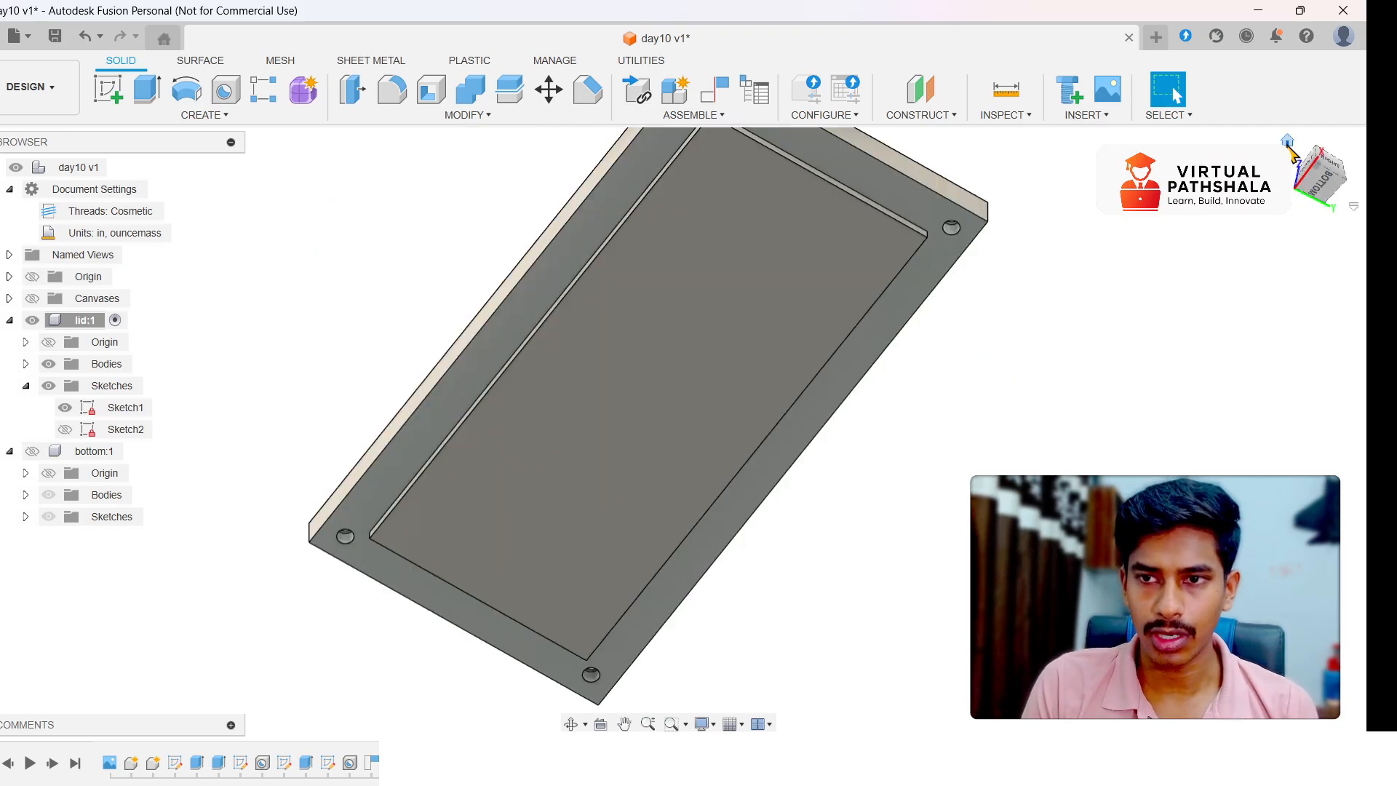
left_click(1288, 142)
middle_click_drag(664, 430, 669, 324, "shift")
left_click(32, 452)
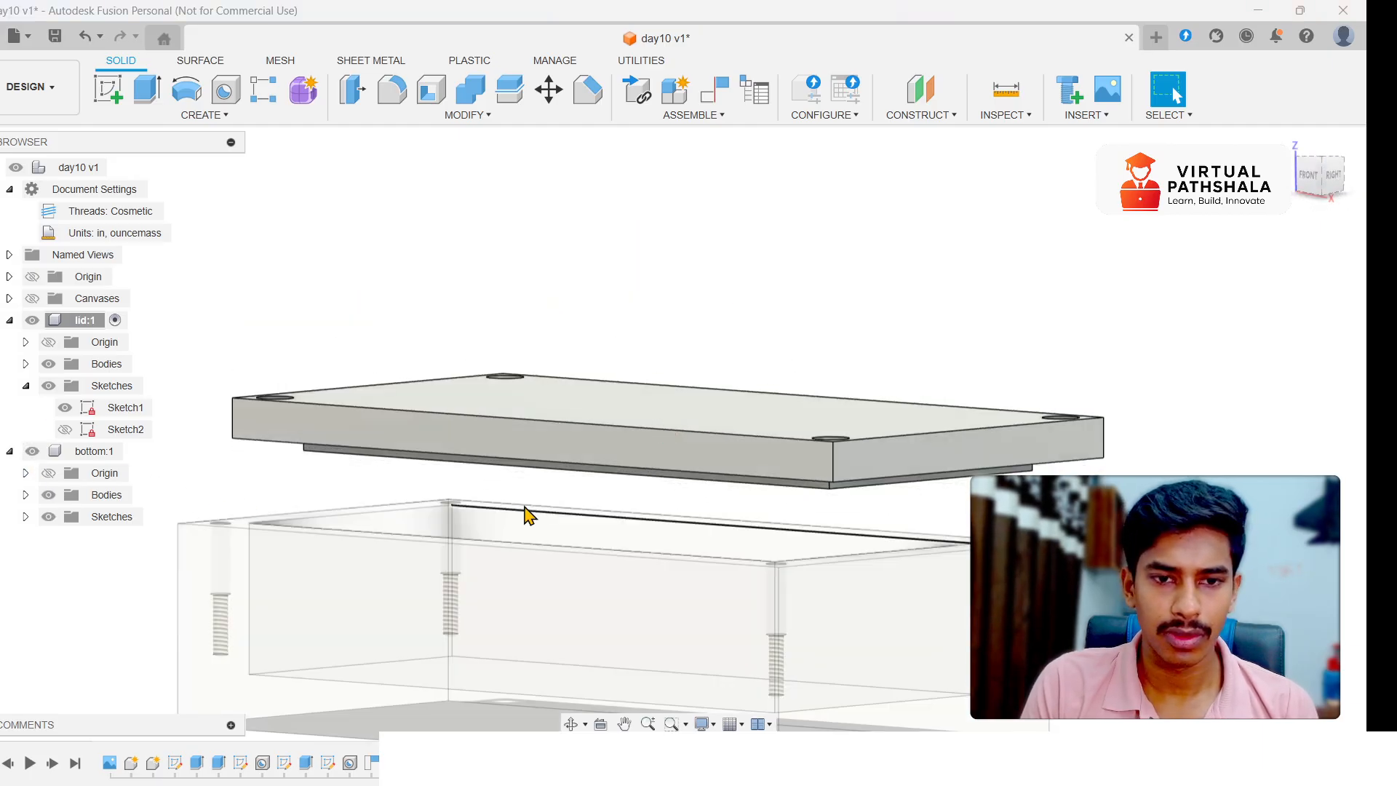
scroll(549, 512, "down", 2)
scroll(736, 512, "up", 3)
scroll(771, 520, "down", 4)
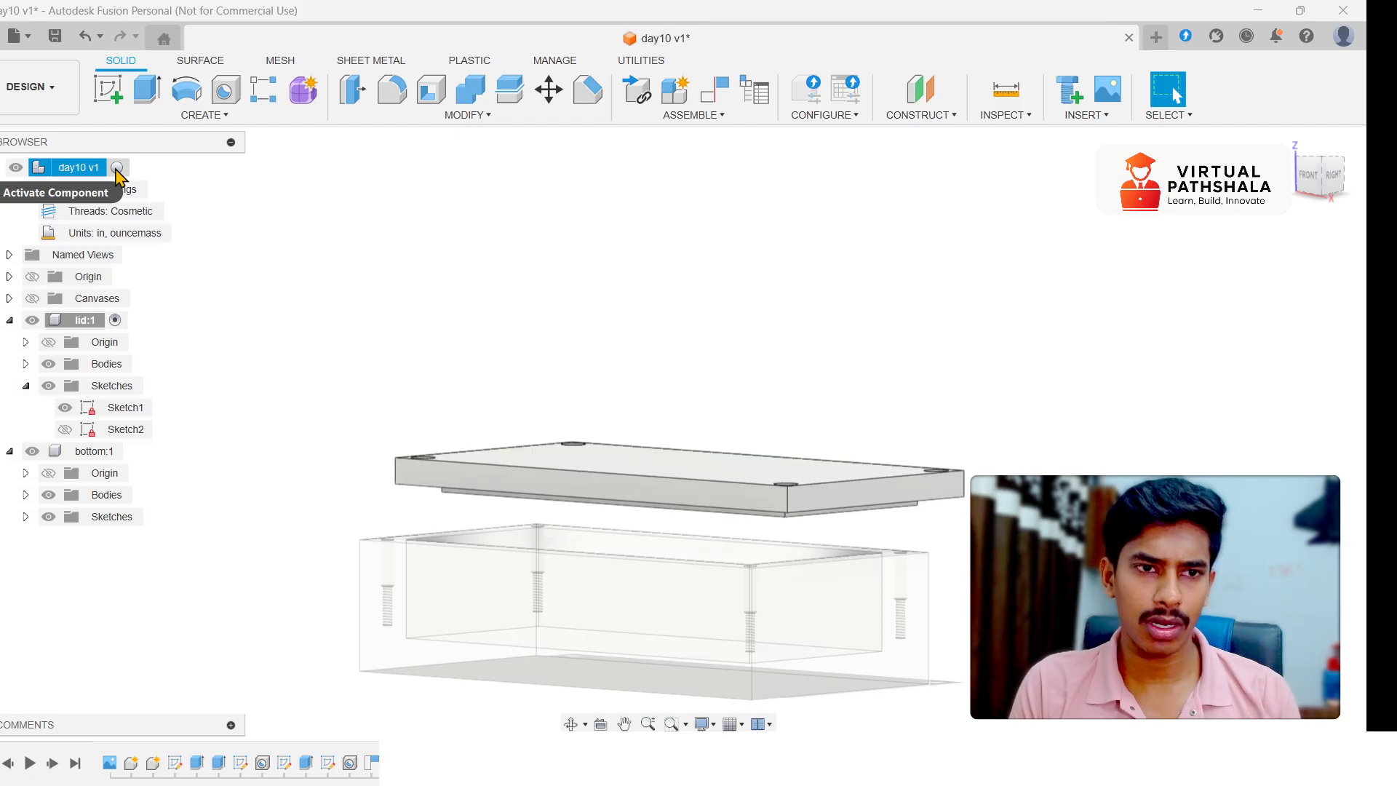
left_click(116, 168)
scroll(475, 371, "down", 5)
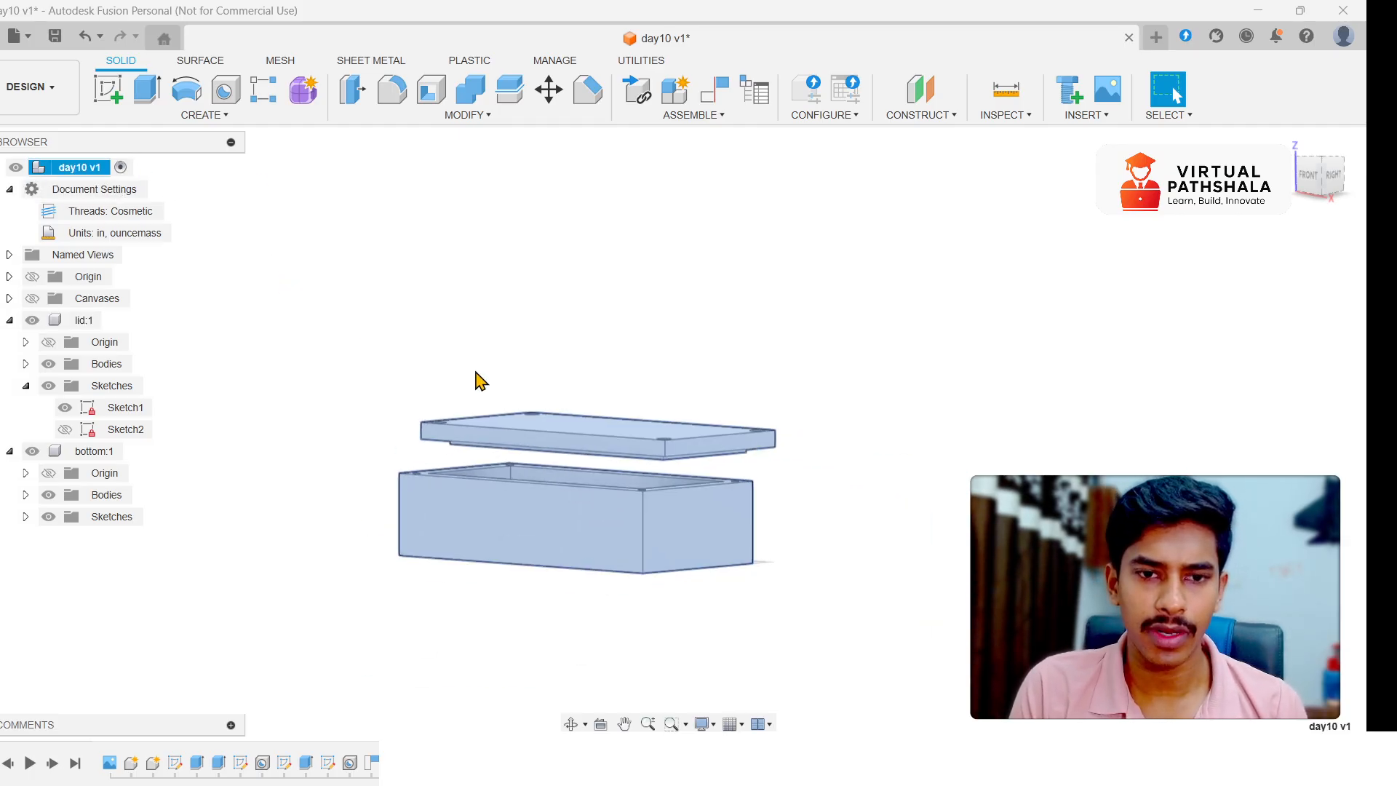
left_click(1088, 340)
- Move the lid and the bottom component apart, leaving the lid raised above the box, and check them from the front and in the home view
scroll(724, 532, "up", 5)
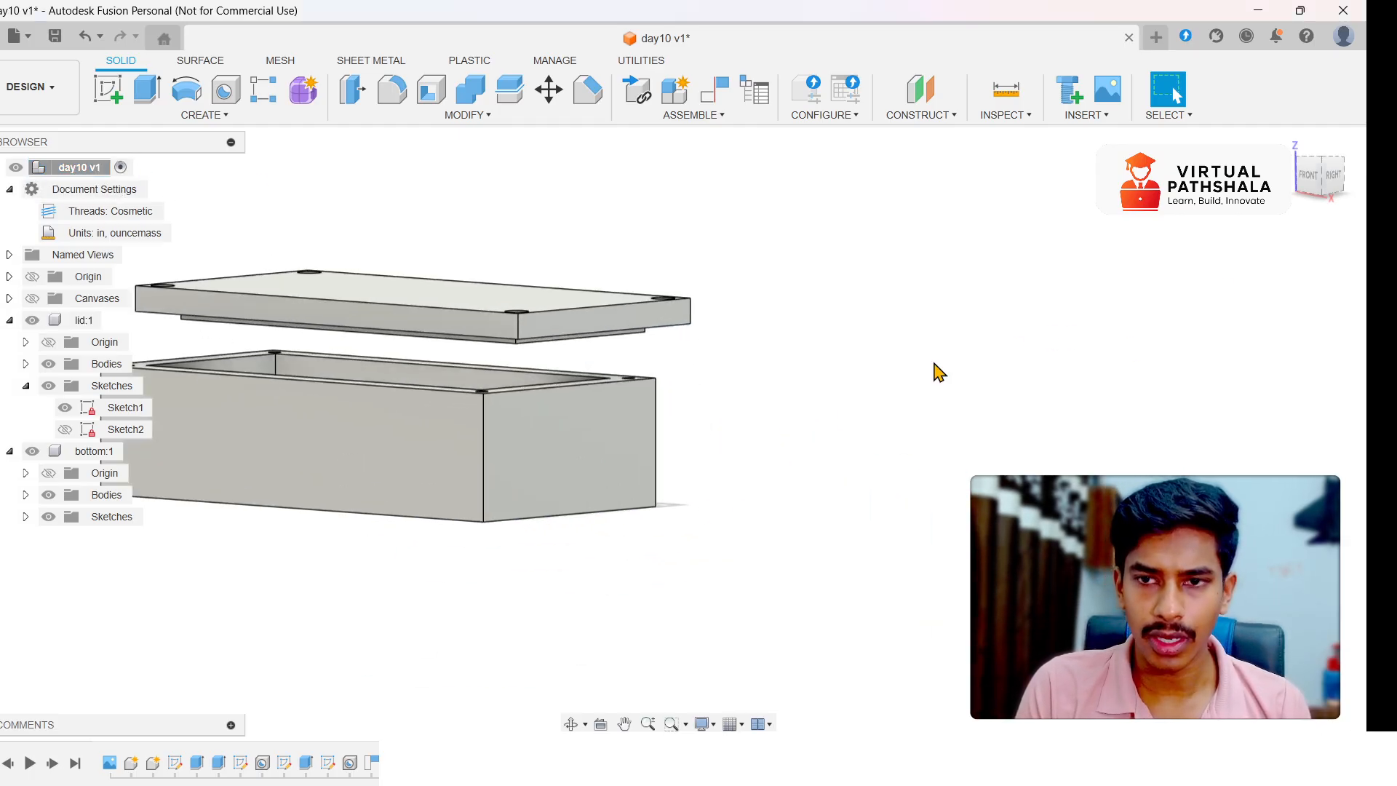
middle_click_drag(938, 372, 1273, 514)
left_click(730, 456)
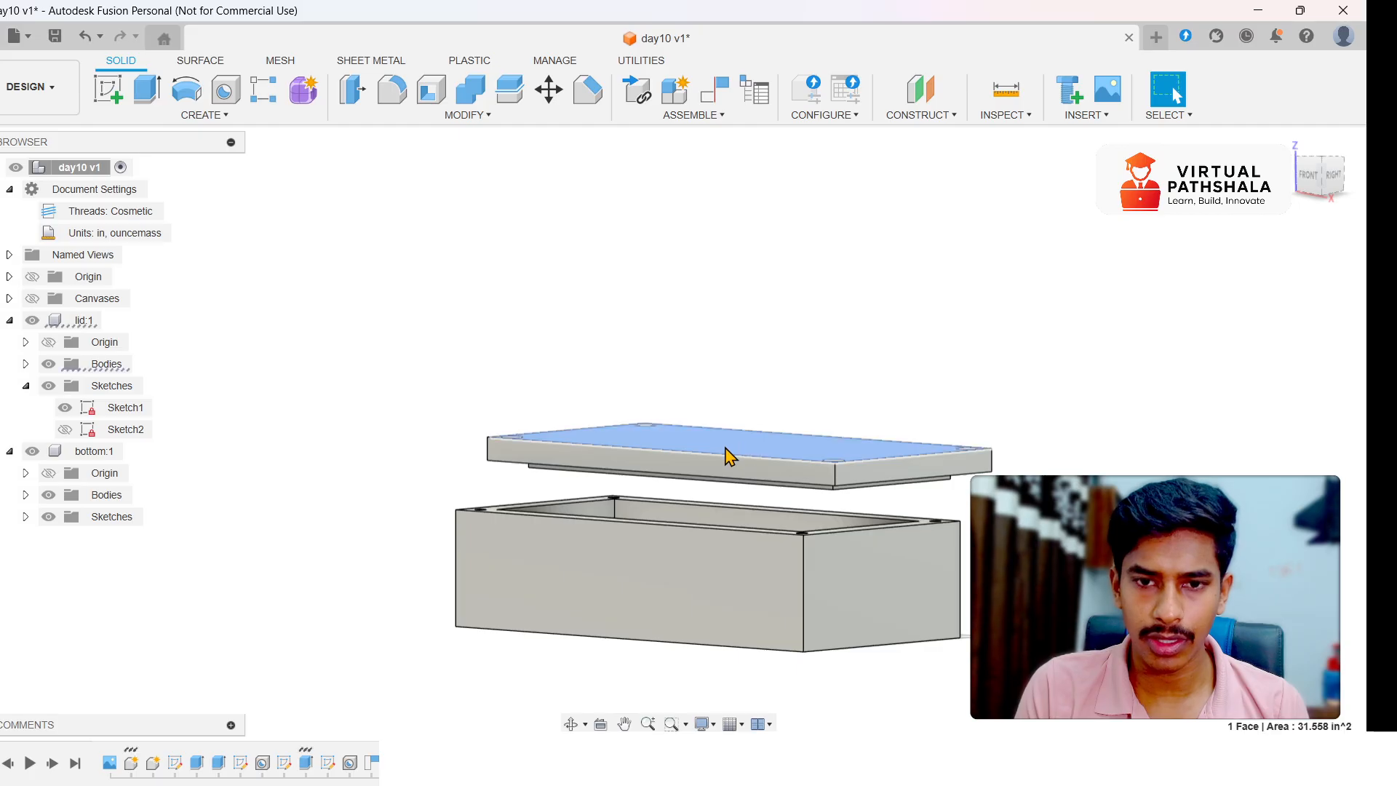
left_click_drag(730, 456, 817, 318)
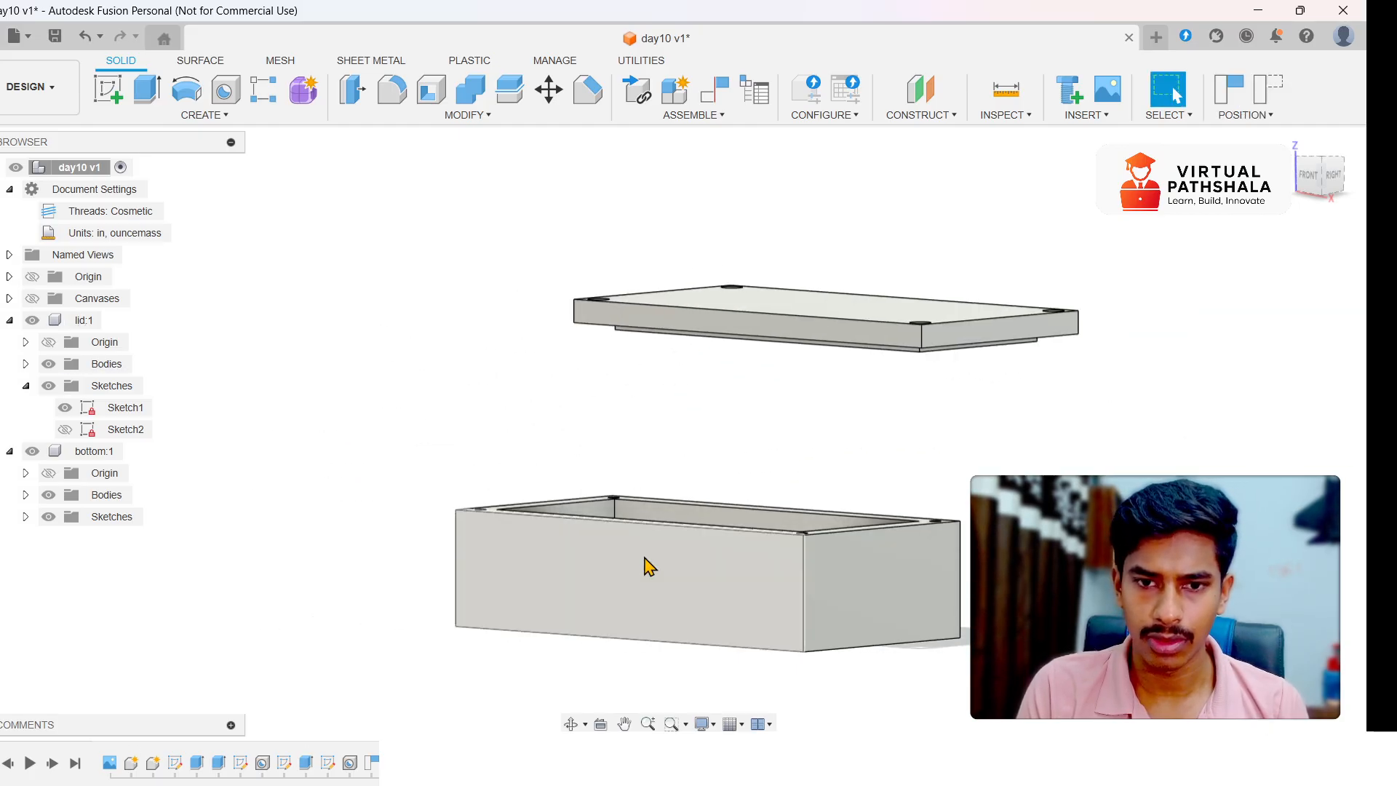
left_click_drag(644, 558, 677, 489)
left_click_drag(864, 324, 843, 355)
left_click(1307, 173)
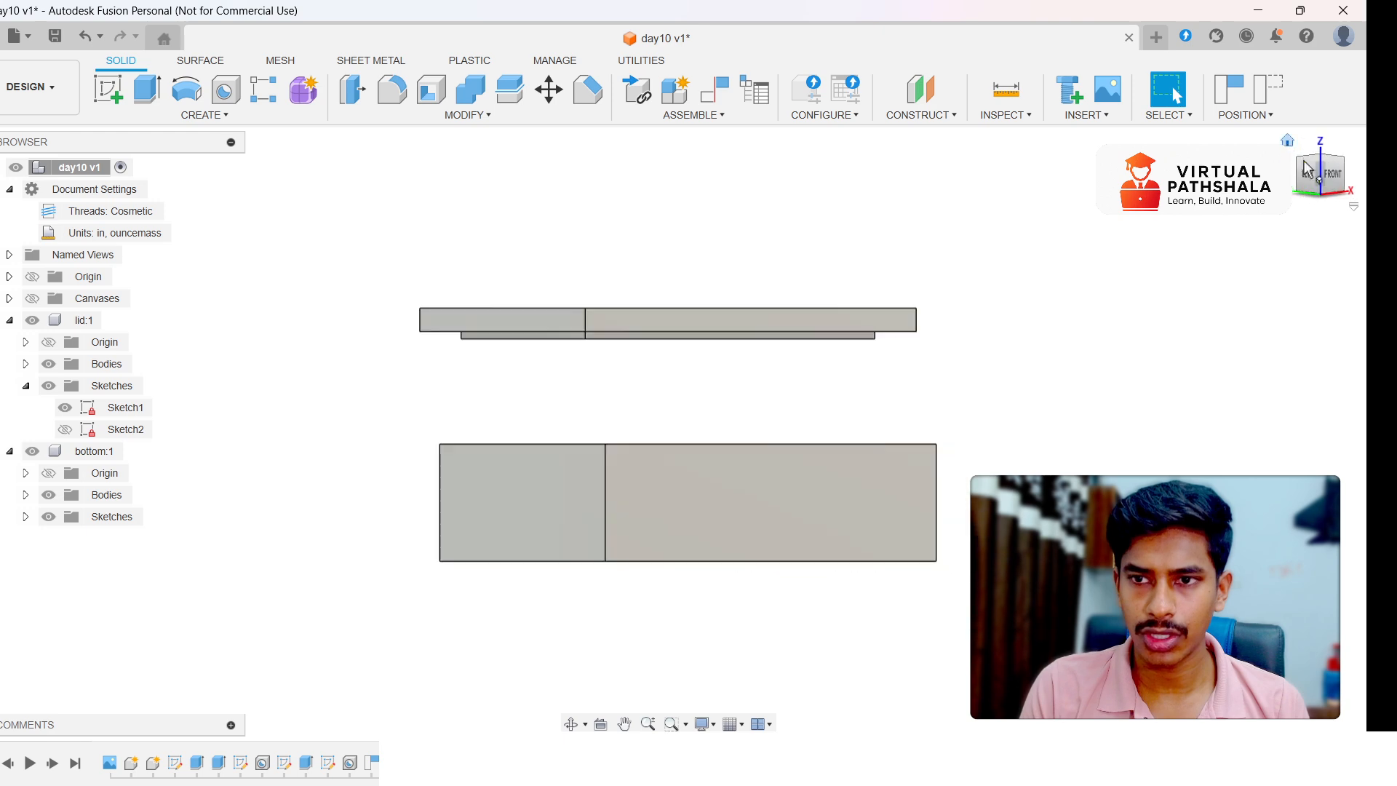
left_click(1288, 141)
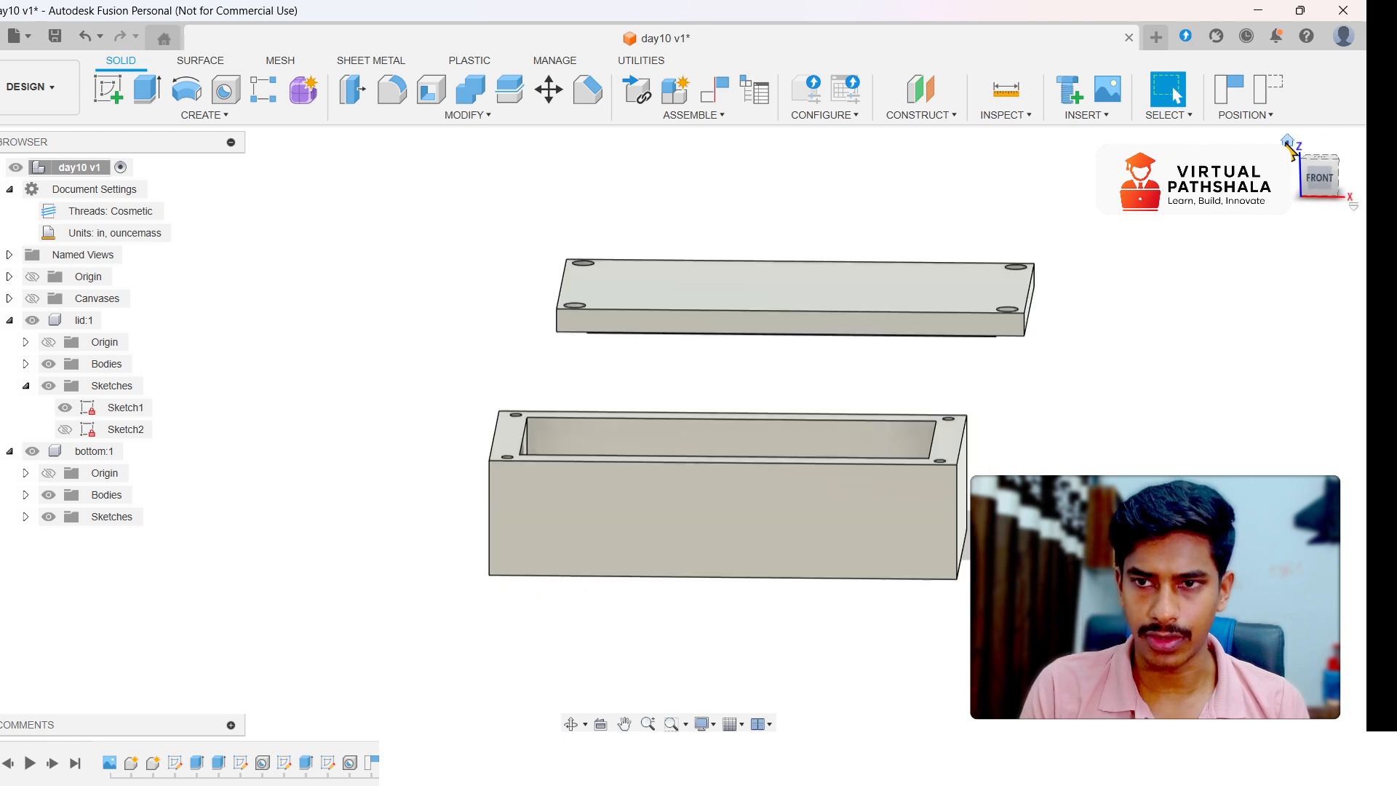
left_click(1289, 142)
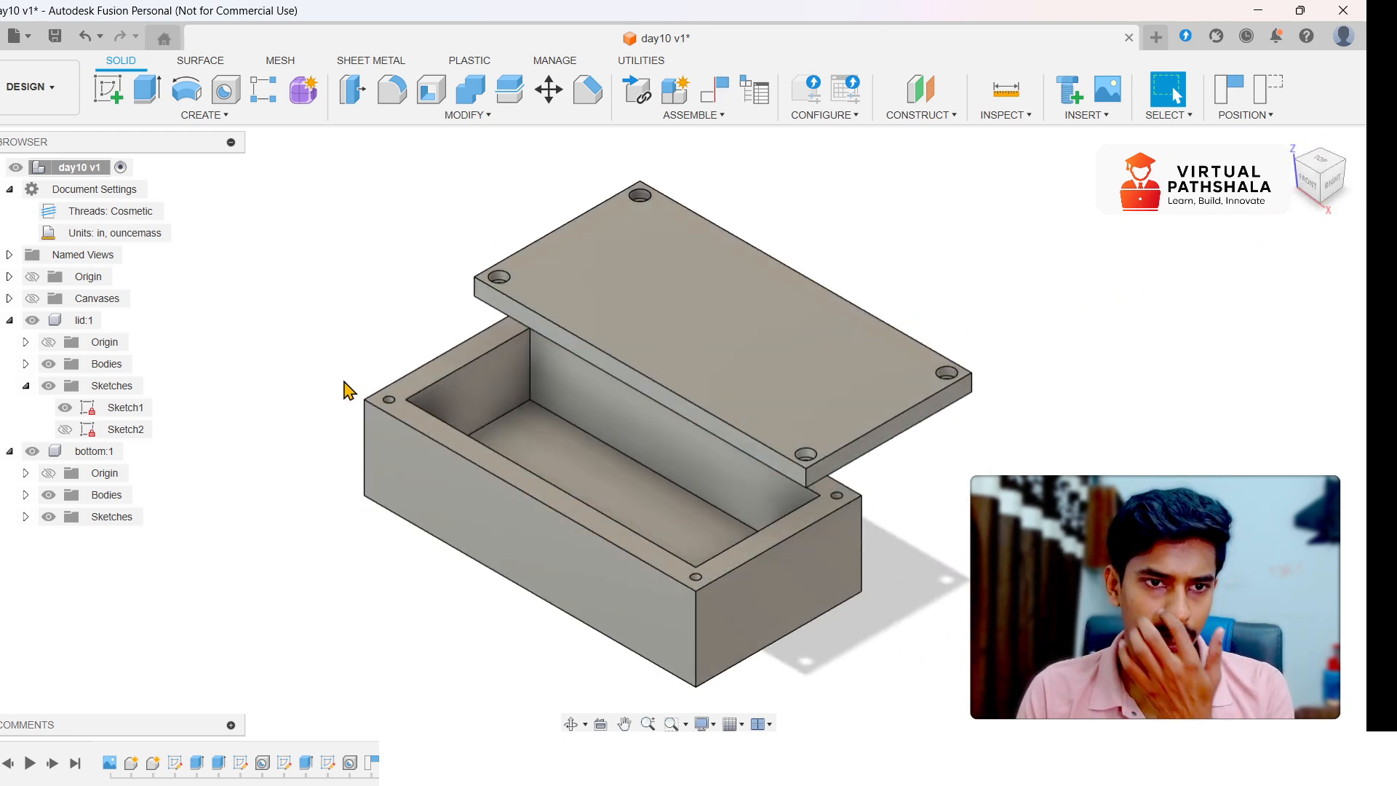
right_click(73, 167)
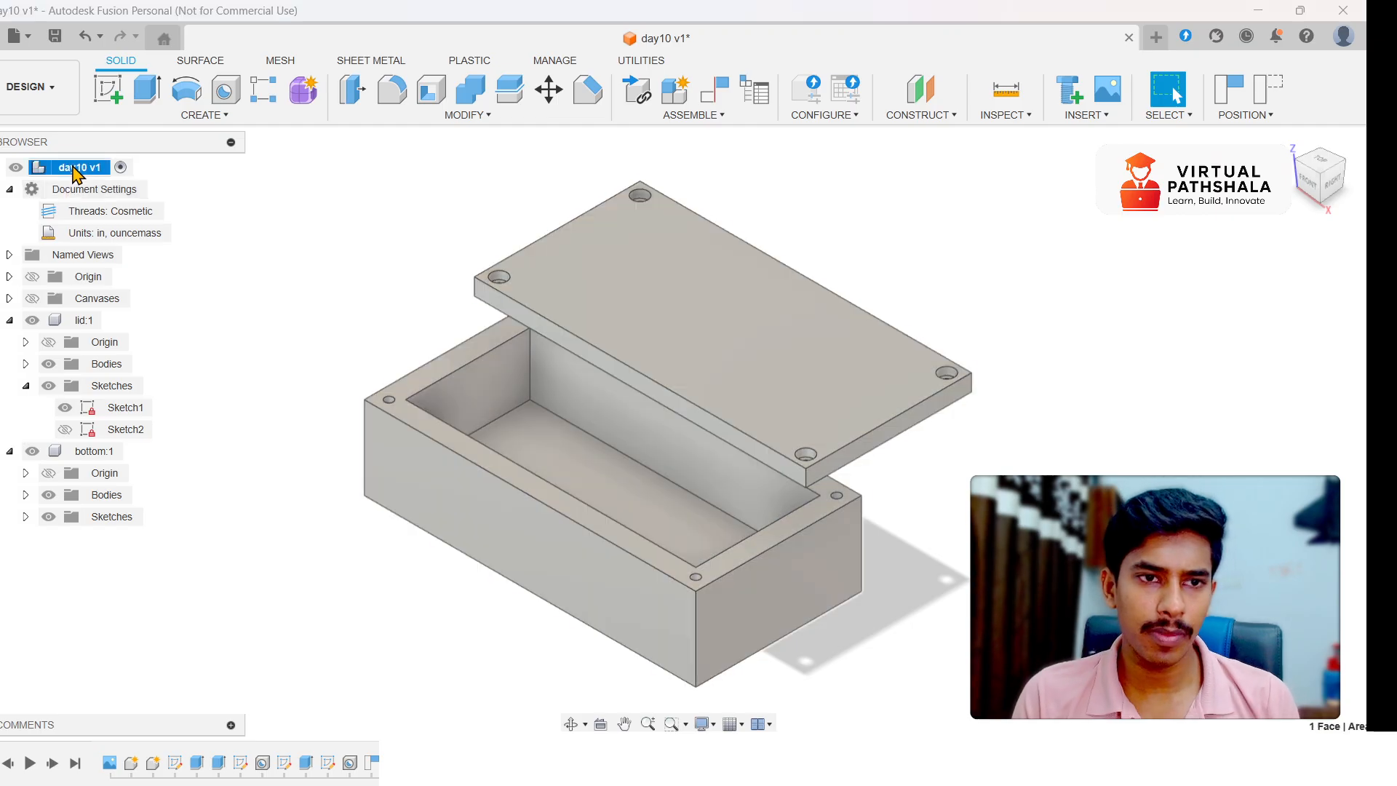
left_click(45, 167)
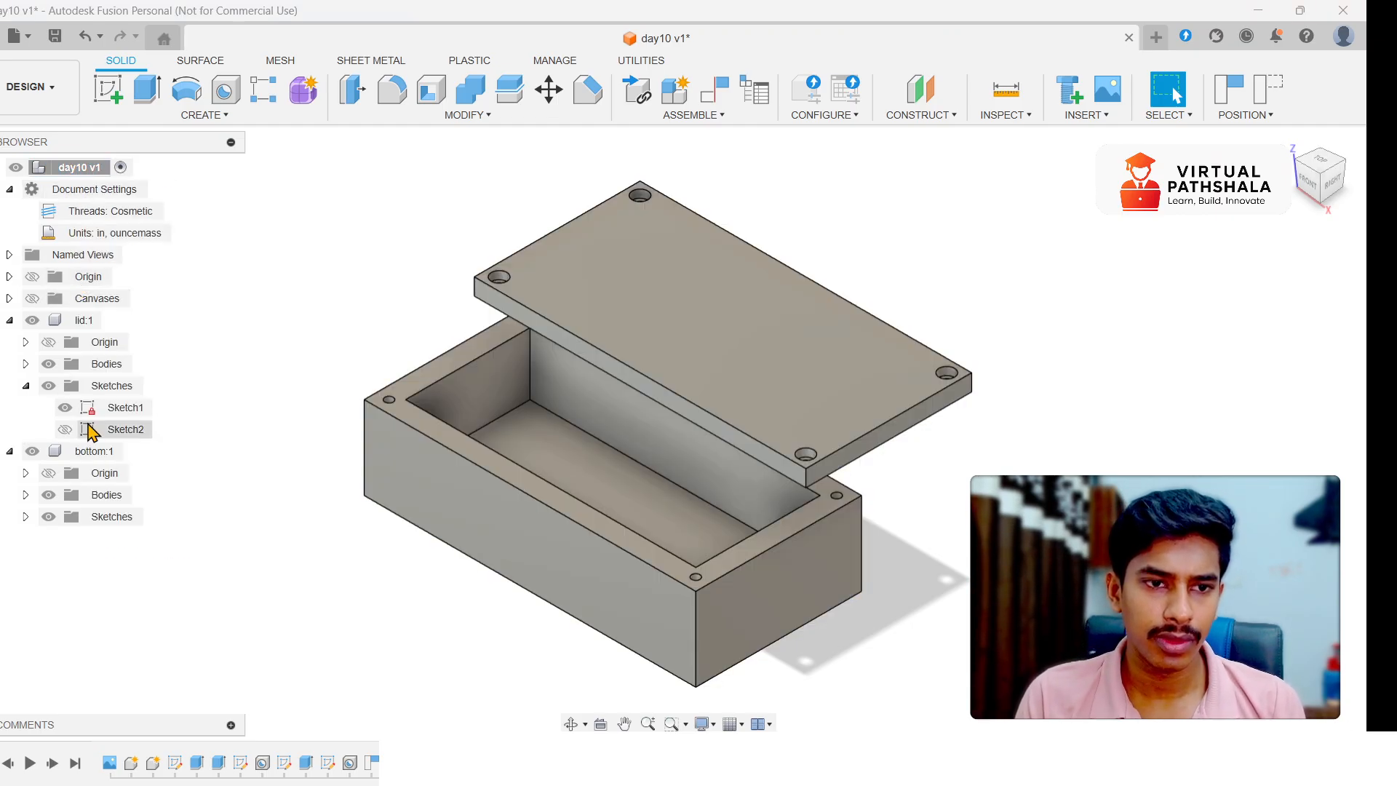
right_click(82, 327)
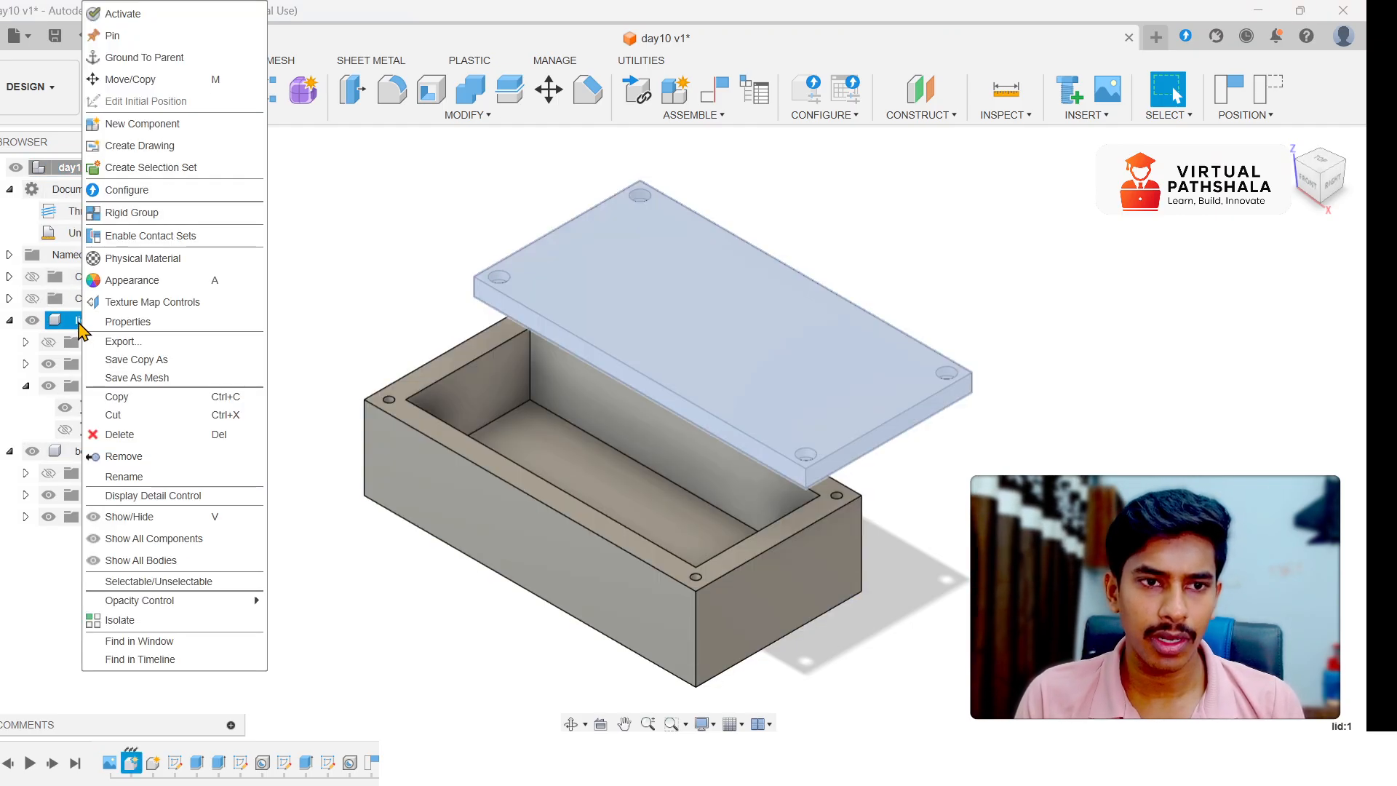
left_click(75, 328)
right_click(75, 328)
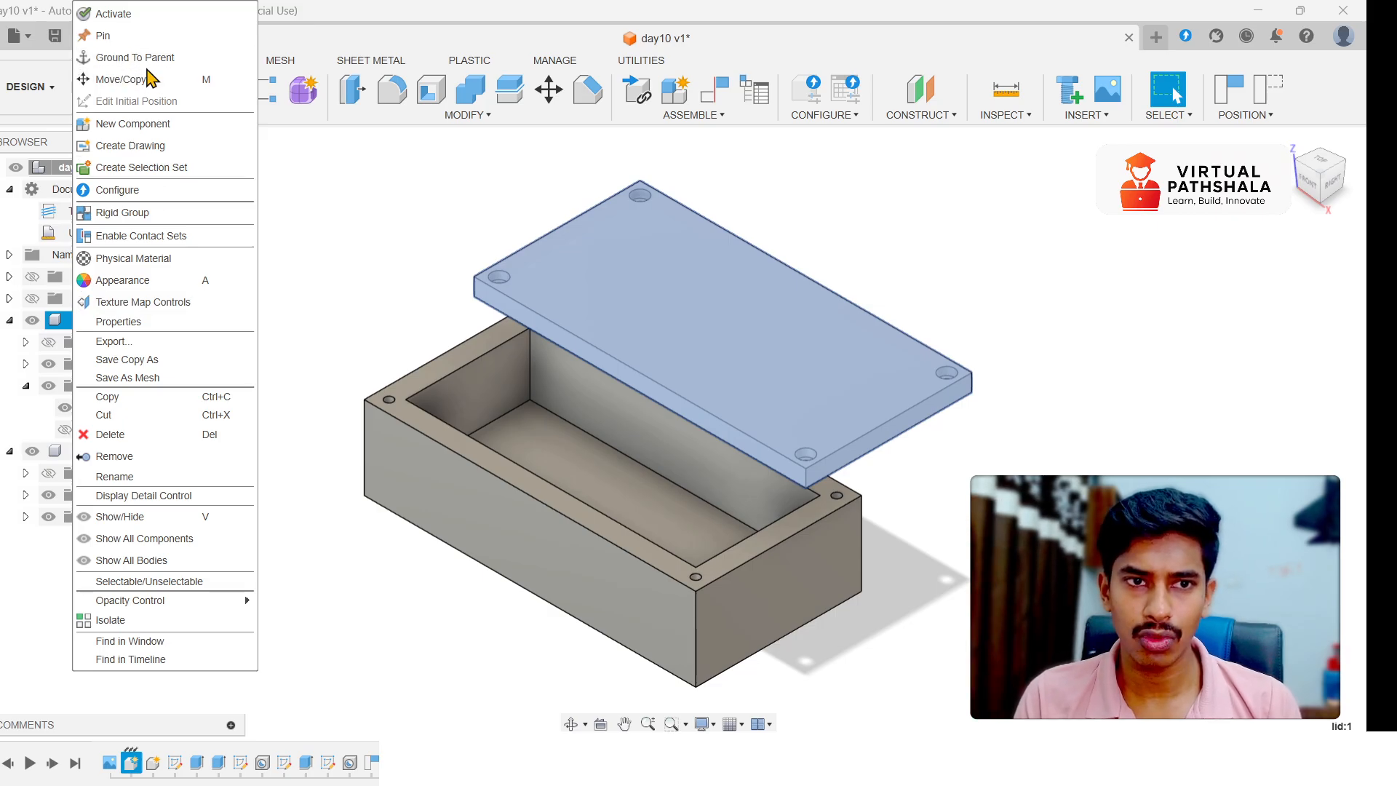
left_click(372, 286)
left_click(407, 455)
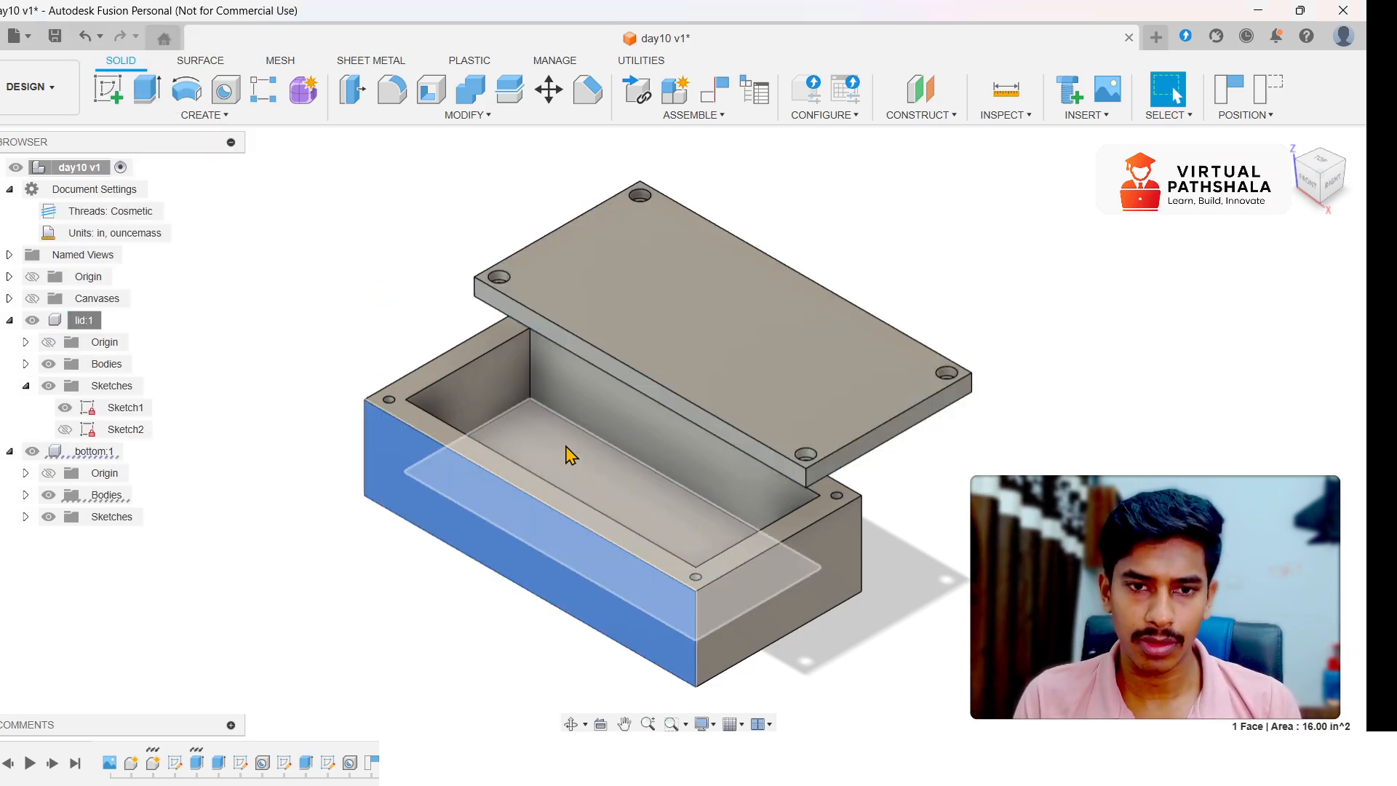
left_click(566, 446)
left_click(279, 436)
- Ground the bottom component to its parent, overriding its moved position, and move the lid clear of the box
left_click(79, 452)
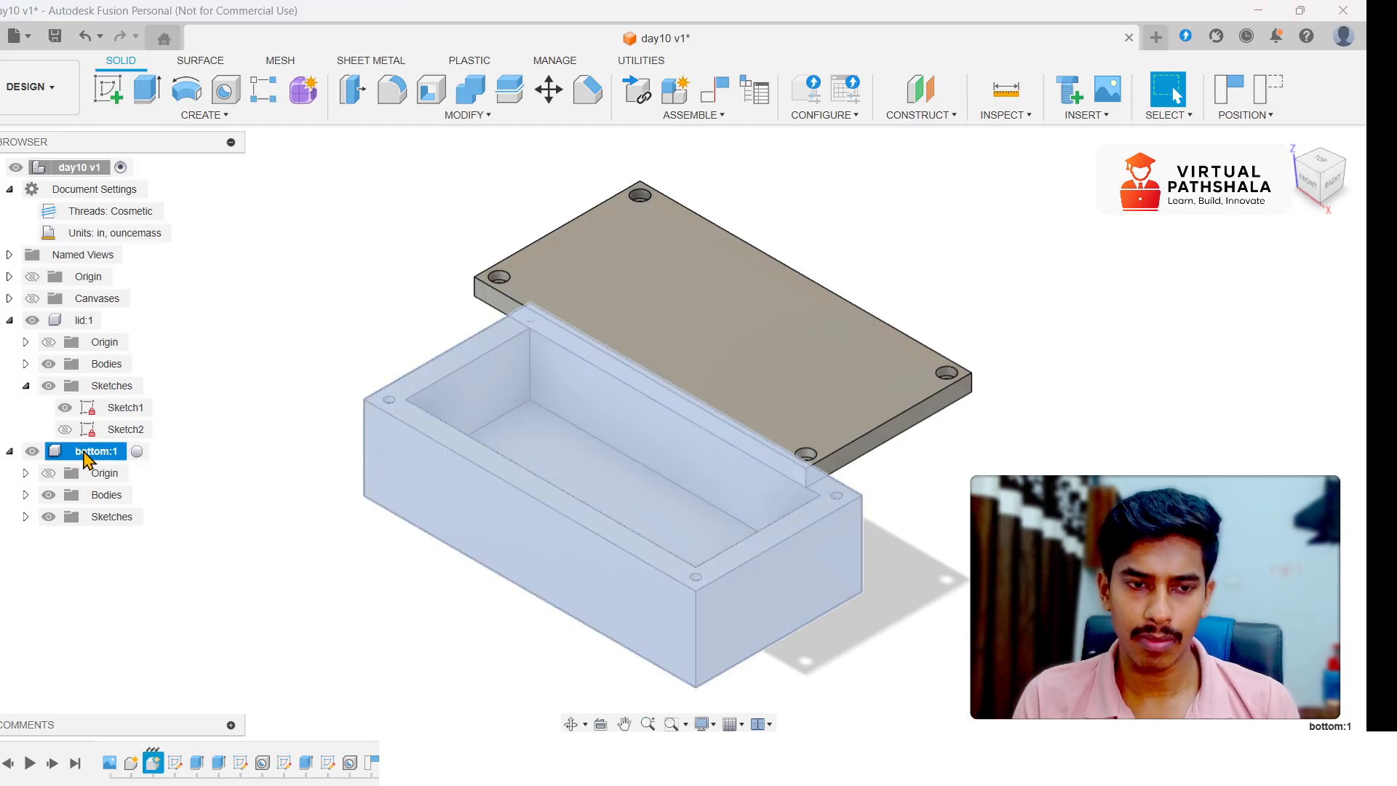
right_click(85, 452)
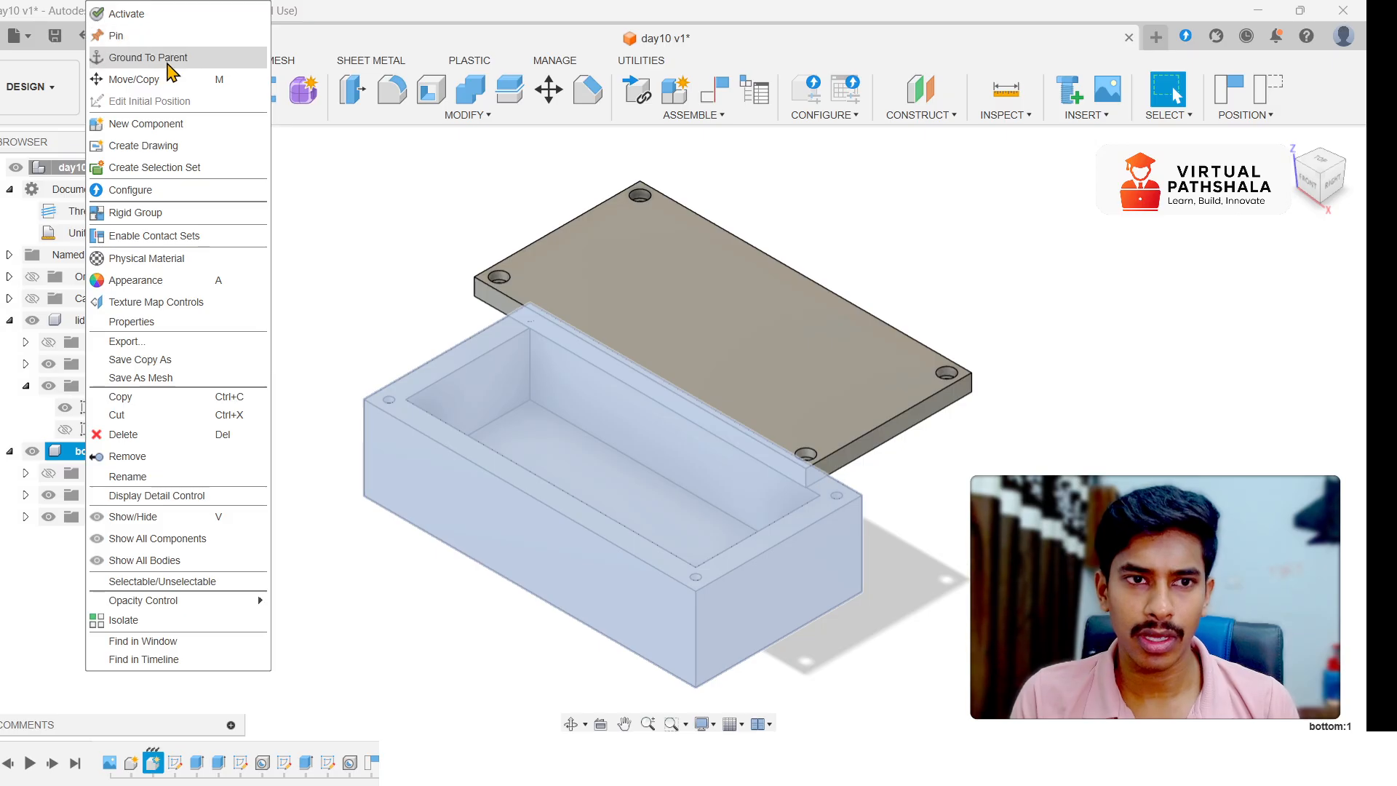
left_click(127, 57)
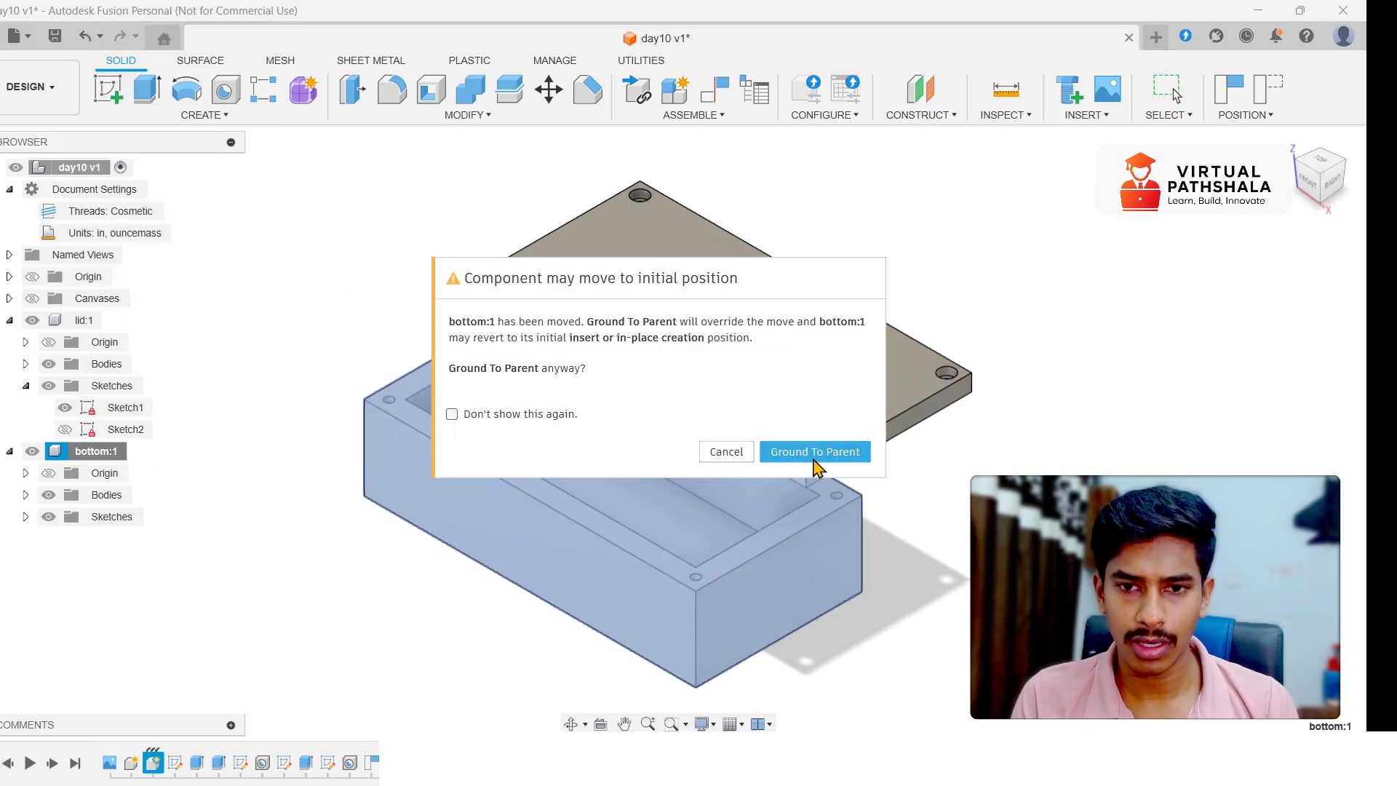
left_click(813, 452)
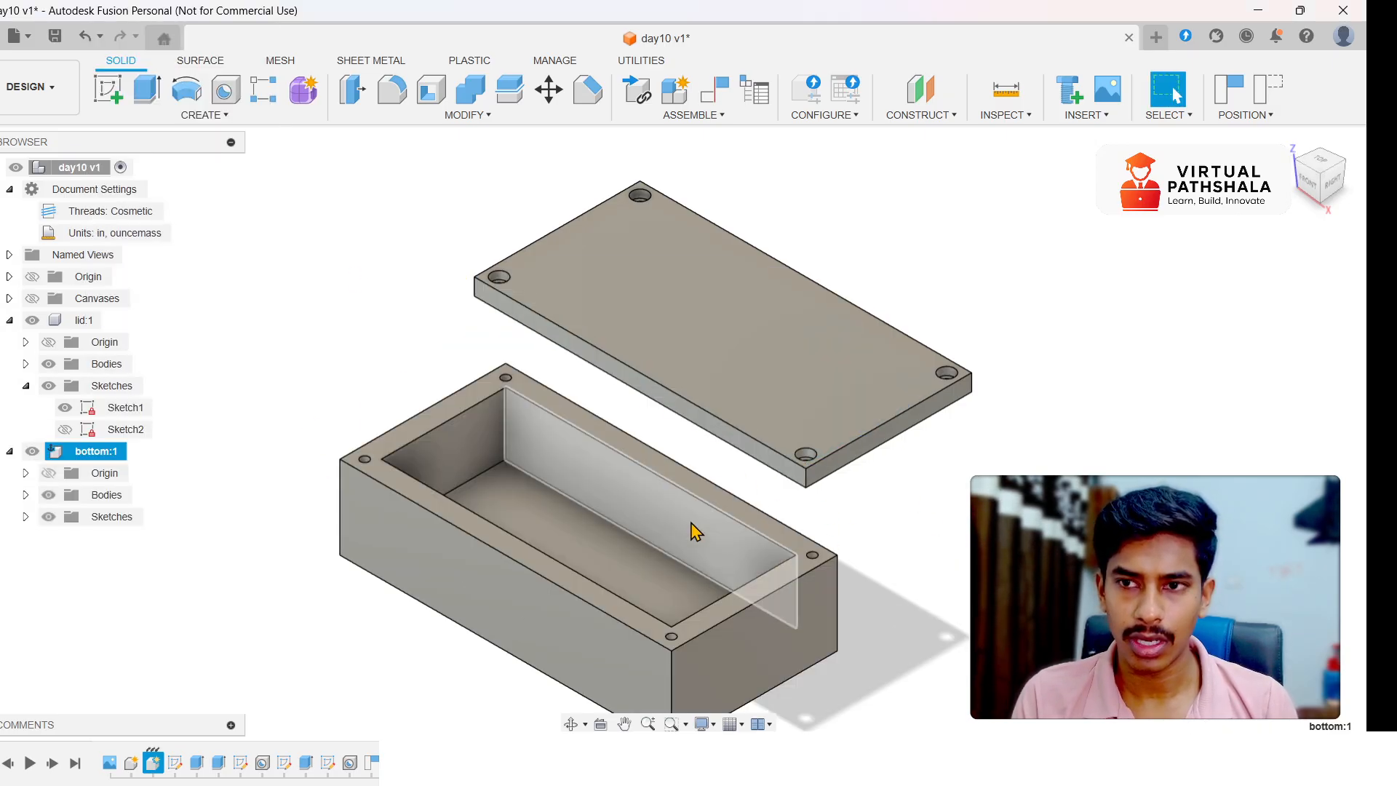
key("Escape")
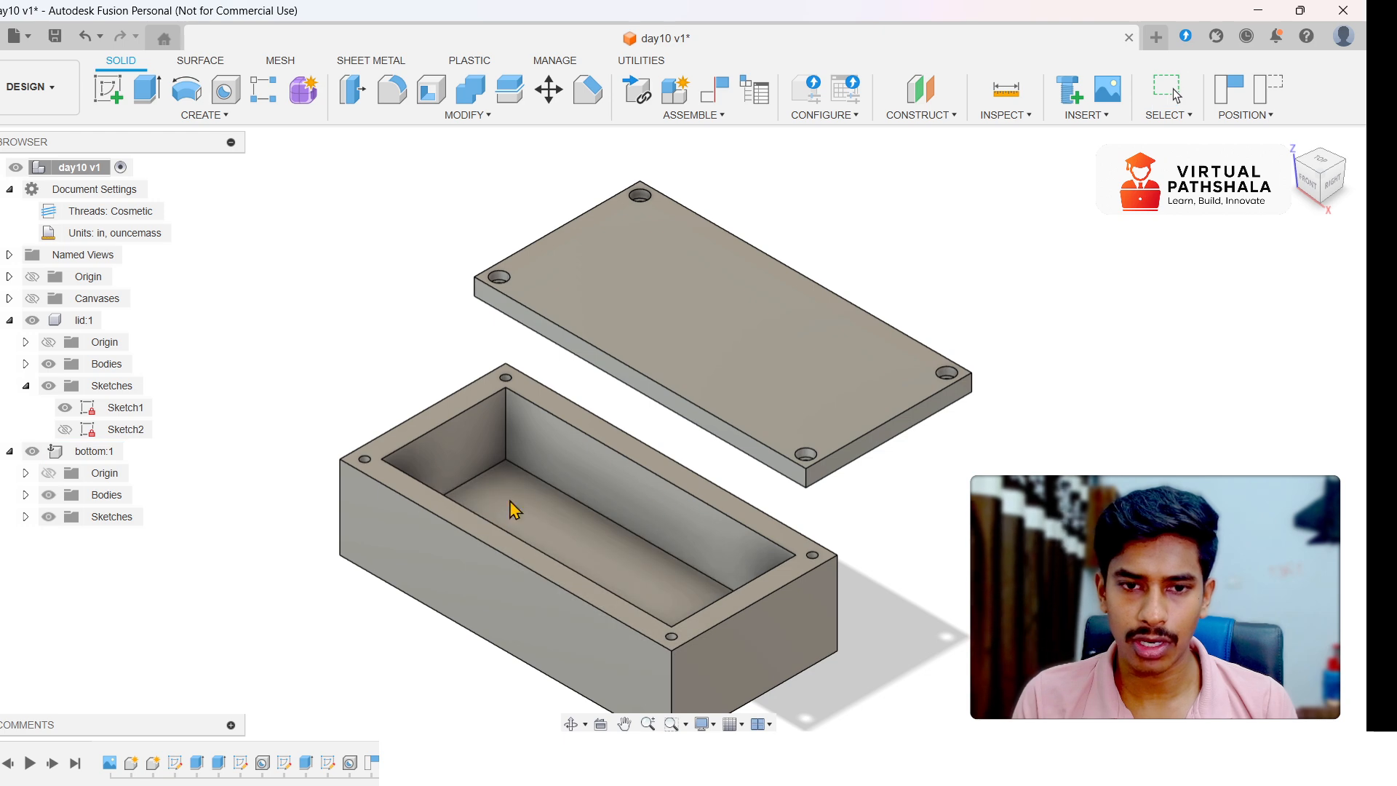
left_click_drag(749, 343, 829, 342)
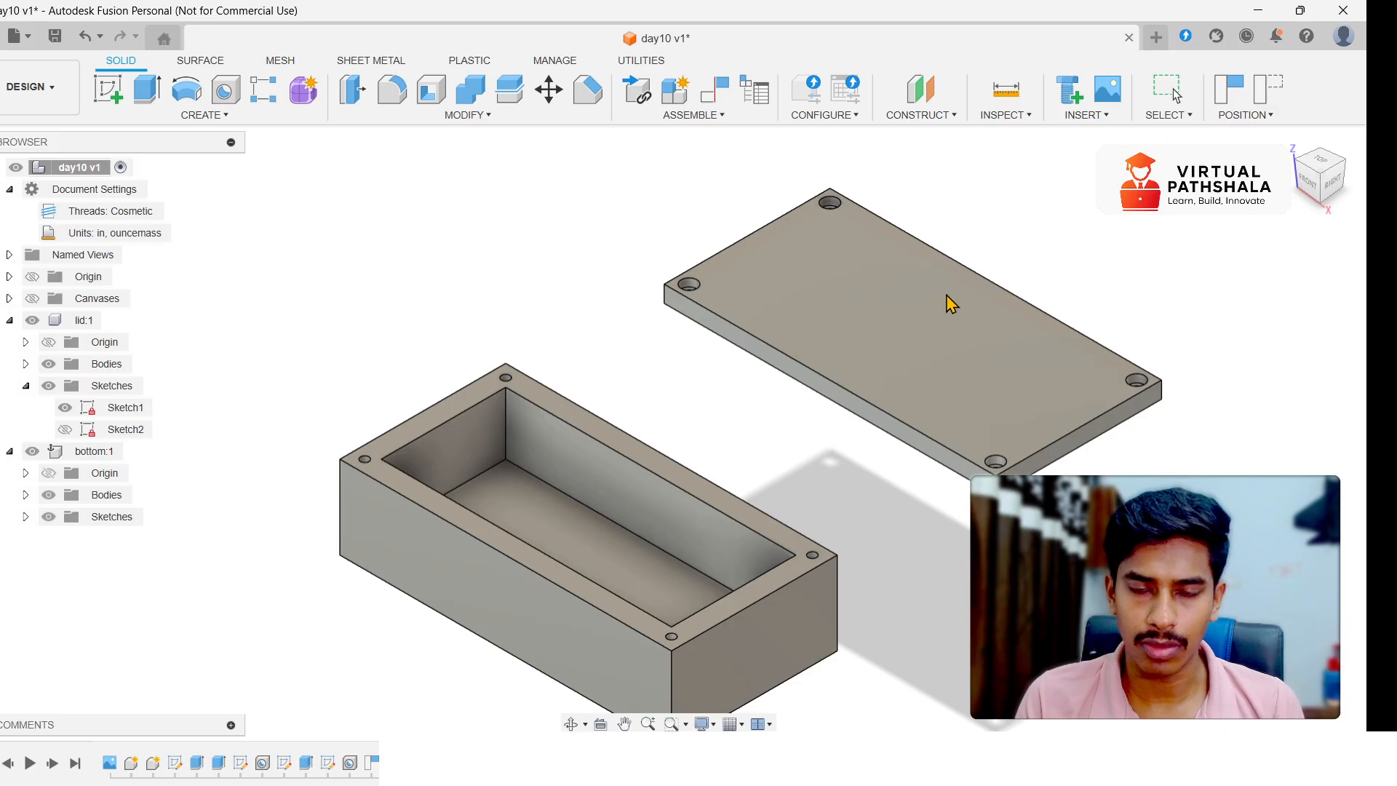
key("ctrl+z")
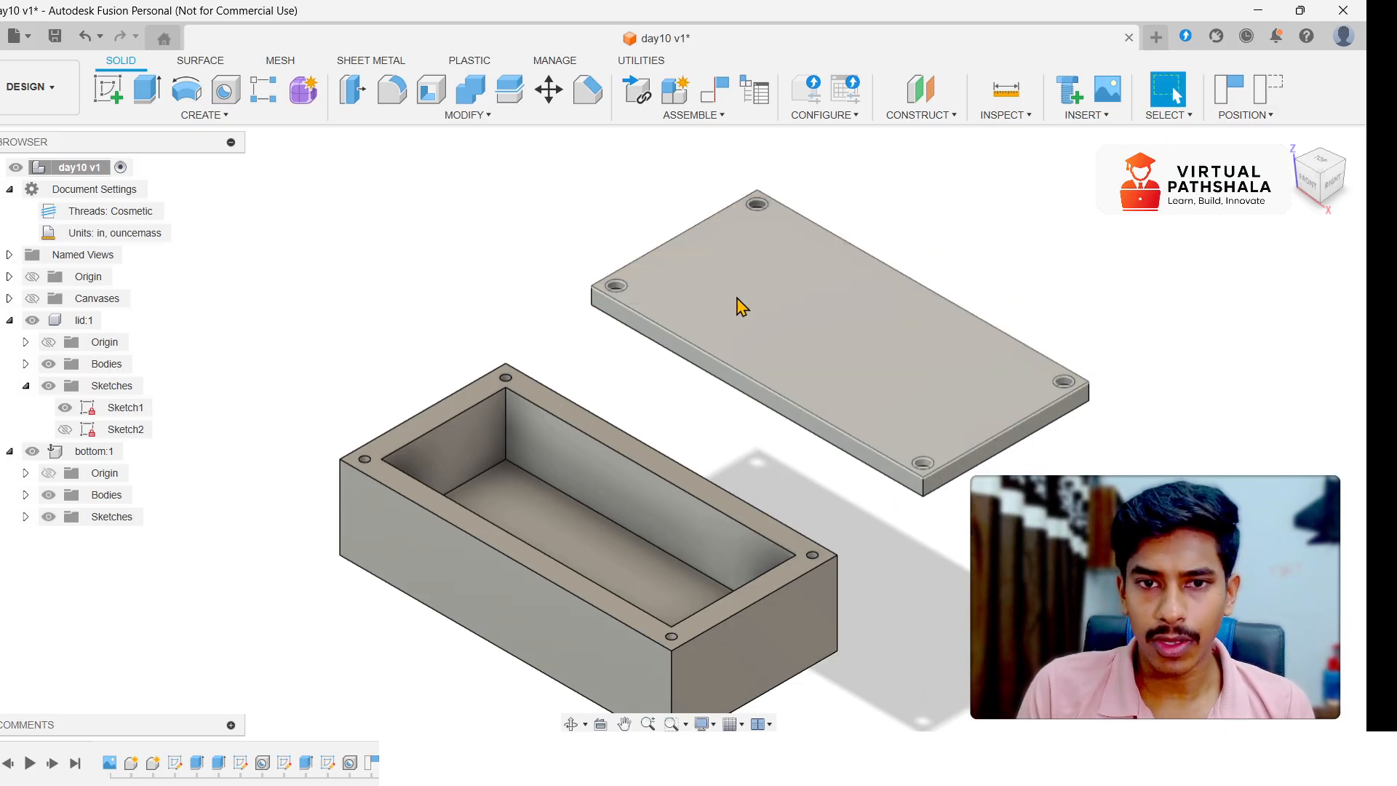
- Start a joint and snap Component 1 to the centre point of the lid's underside
left_click(684, 115)
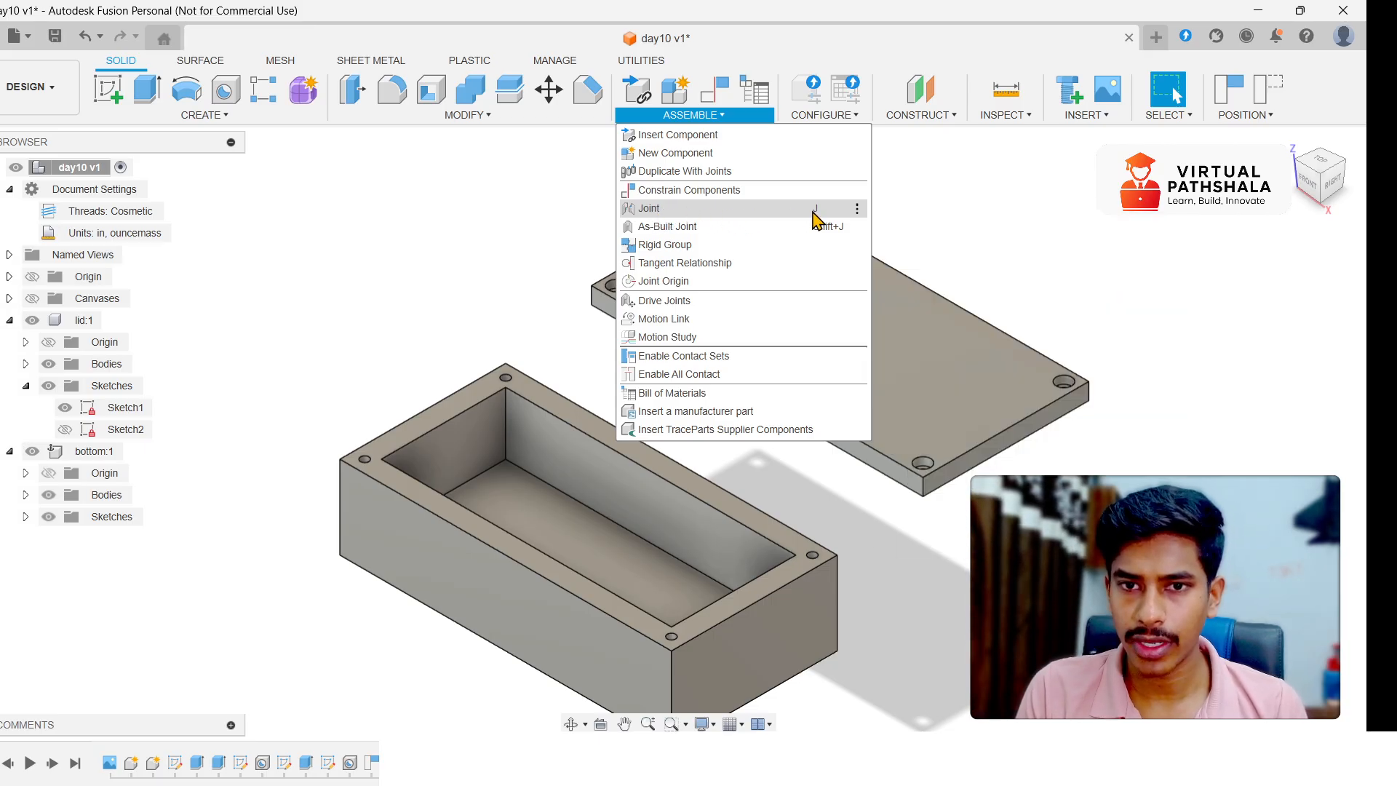
left_click(654, 211)
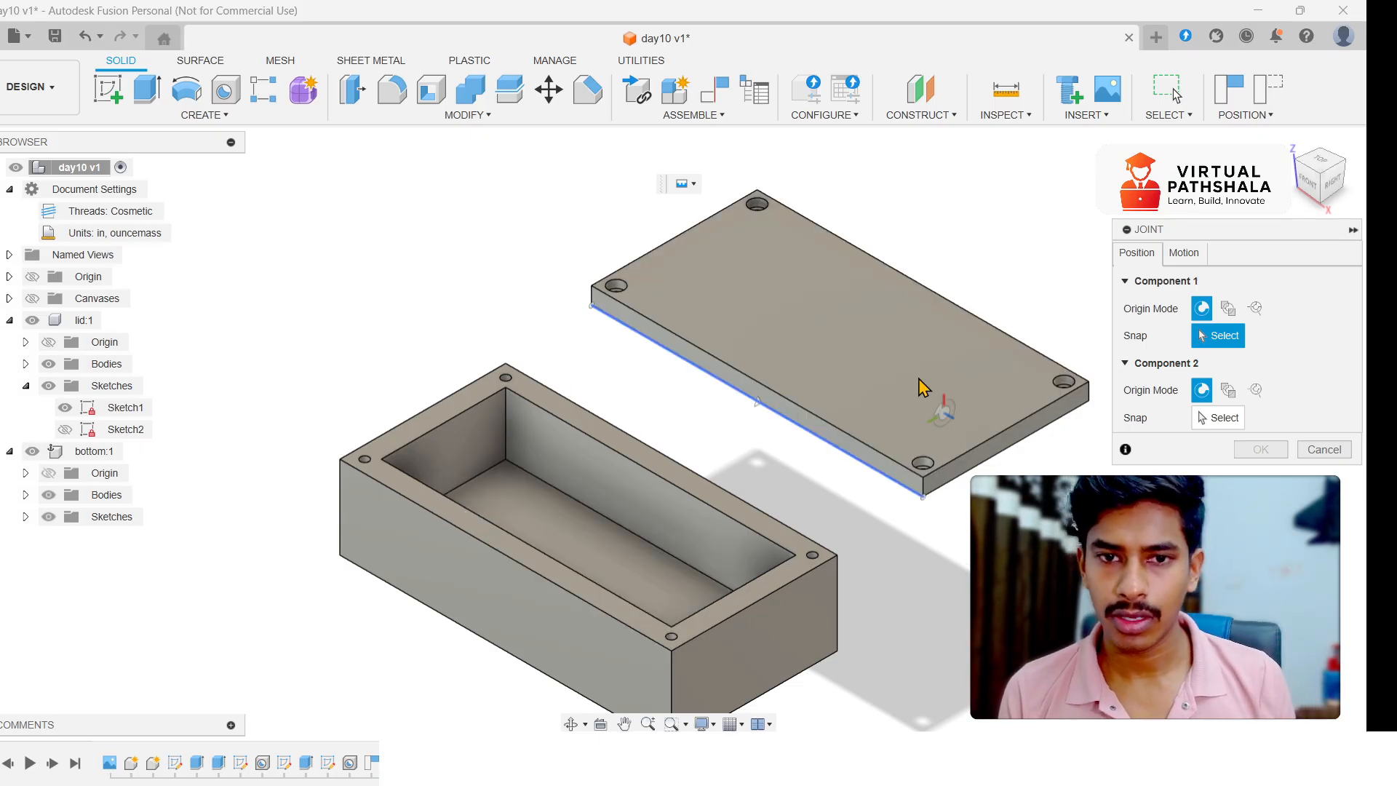
mouse_move(1312, 189)
left_mouse_down()
mouse_move(1313, 130)
mouse_move(1287, 126)
mouse_move(1305, 191)
left_mouse_up()
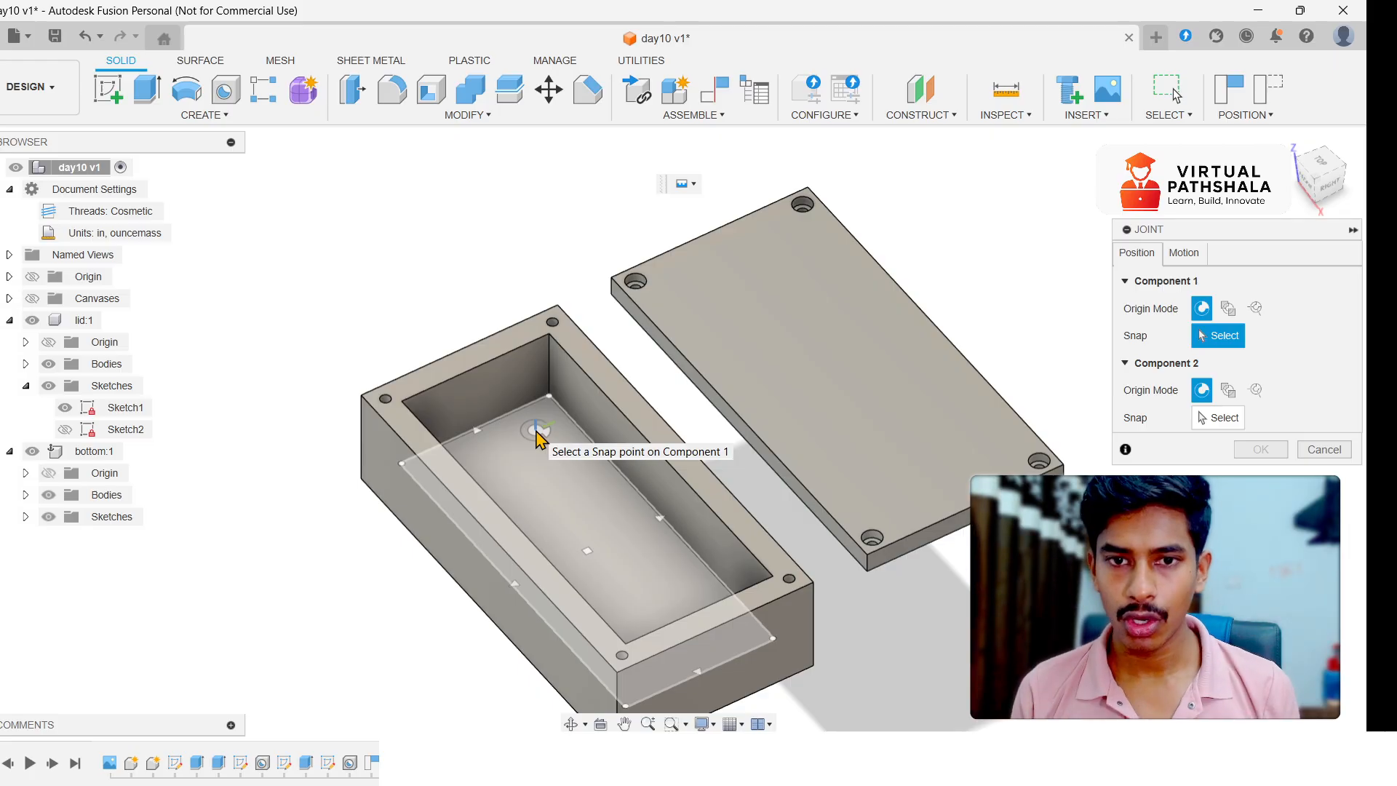
left_click_drag(1327, 191, 1300, 128)
scroll(723, 209, "up", 4)
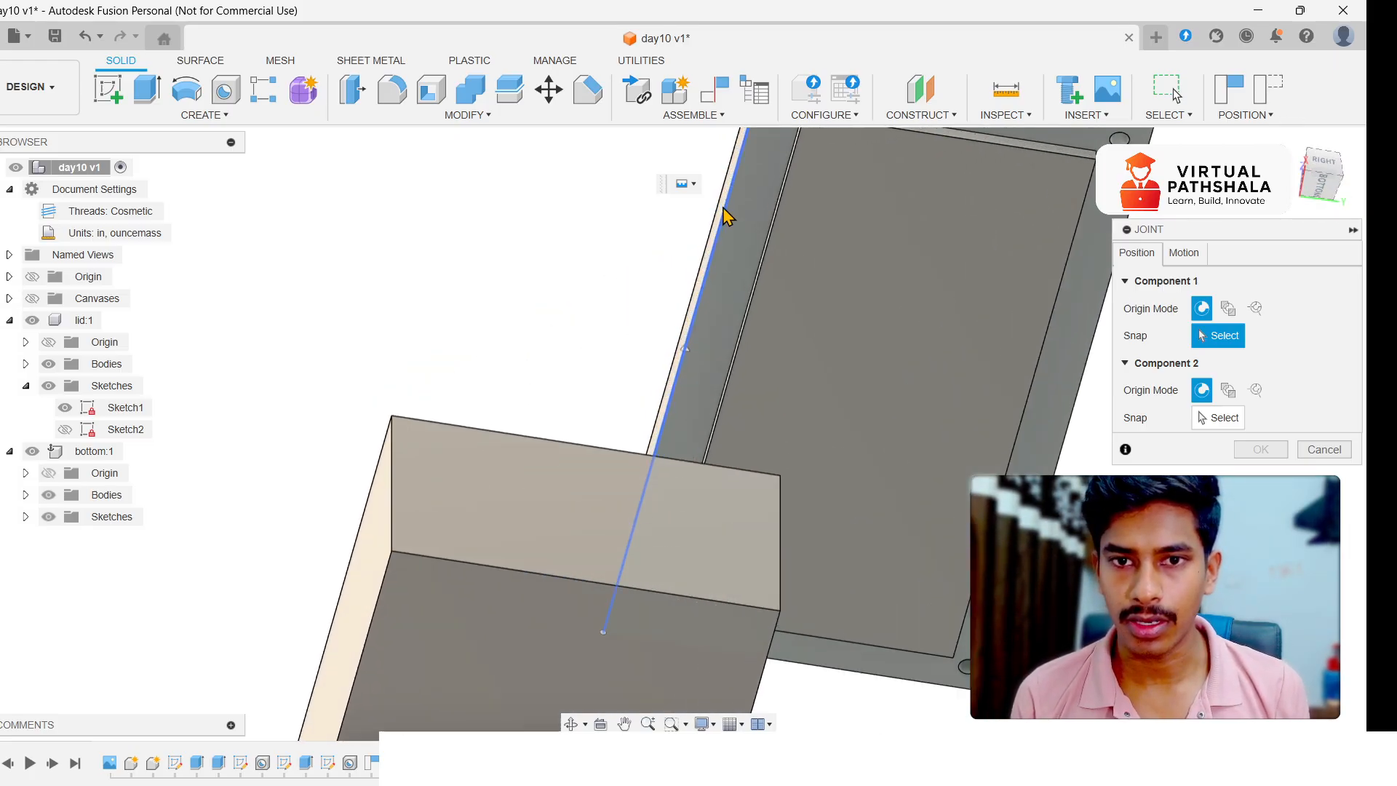
scroll(723, 216, "up", 2)
scroll(633, 309, "down", 4)
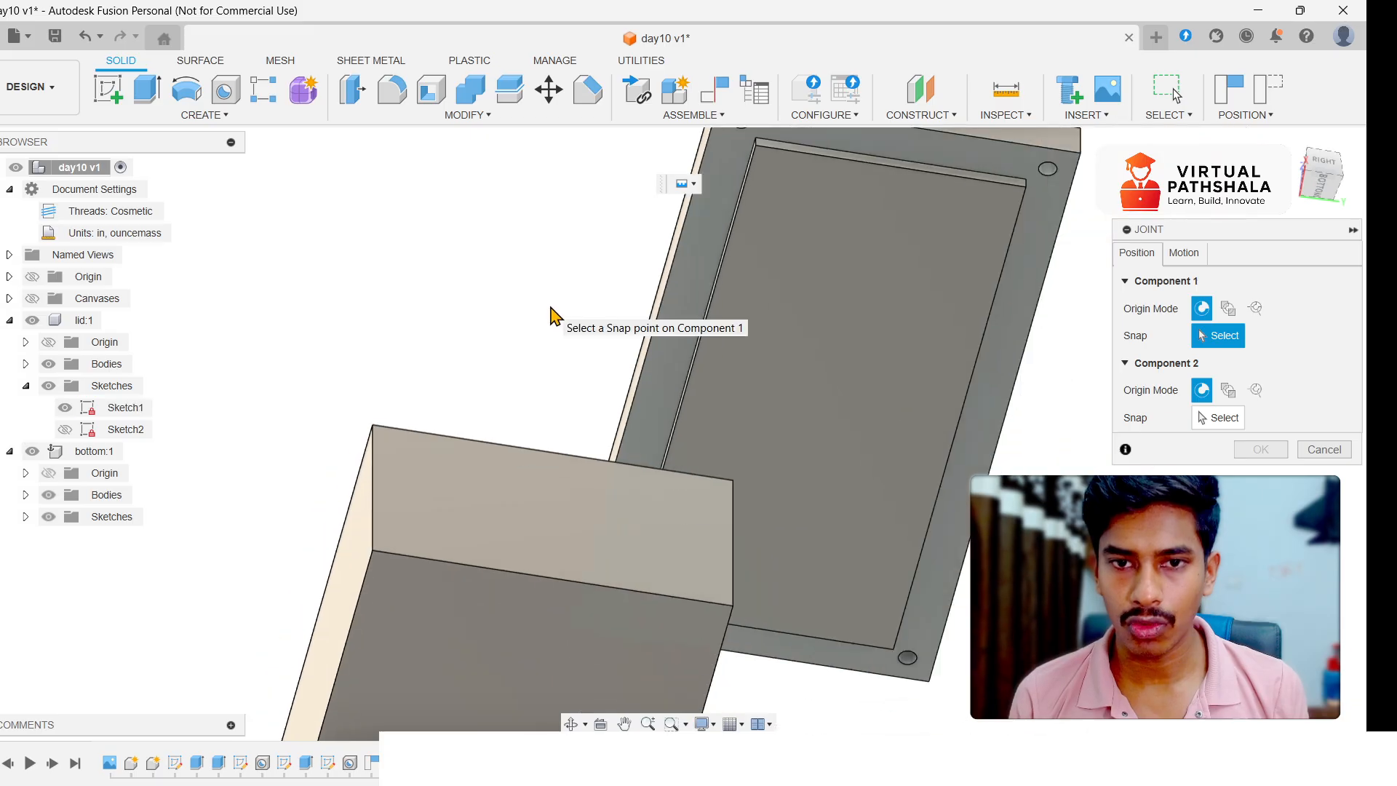
scroll(617, 321, "up", 1)
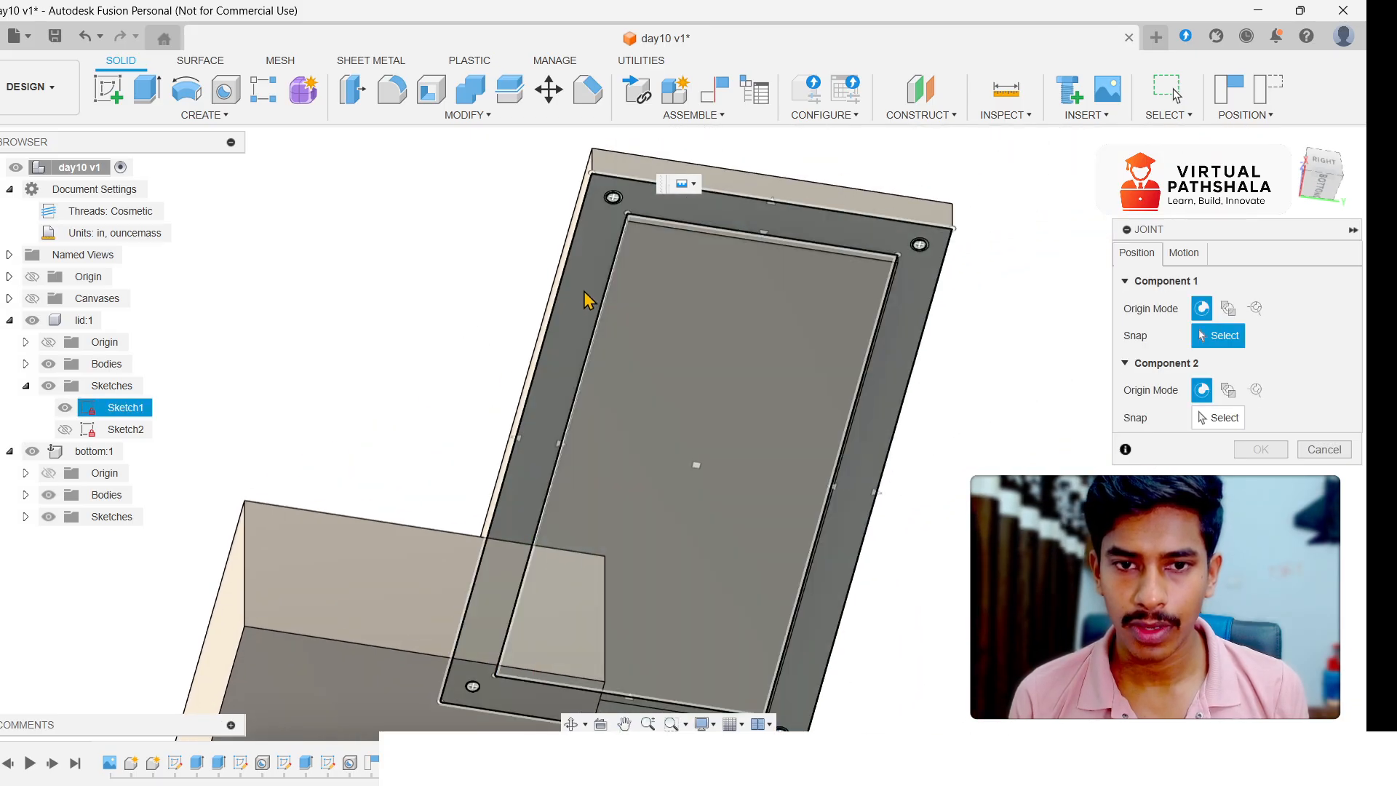
left_click(586, 306)
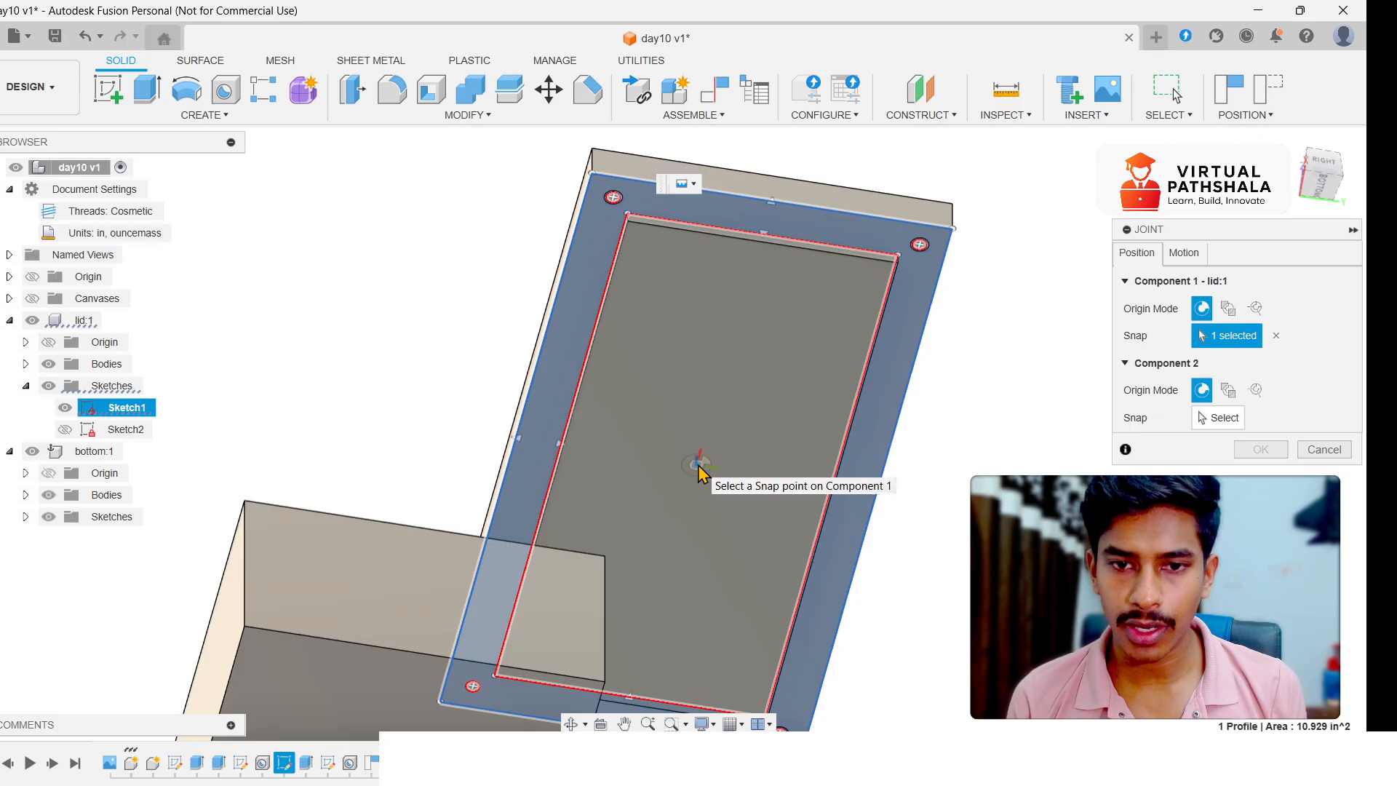
left_click(699, 465)
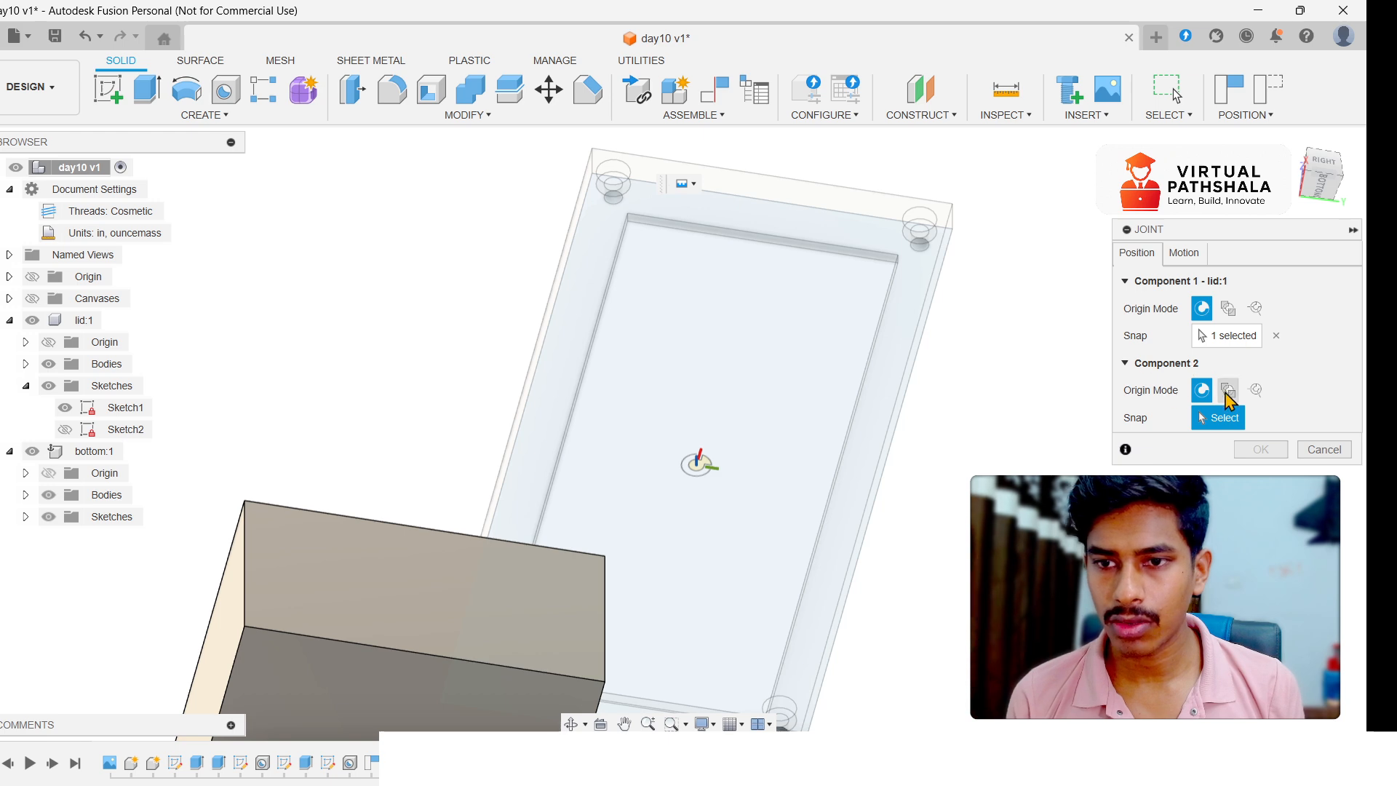
- Snap Component 2 to the centre of the bottom component's upper rim face and create the rigid joint that seats the lid
left_click_drag(1322, 175, 1324, 254)
middle_click_drag(907, 224, 1110, 343)
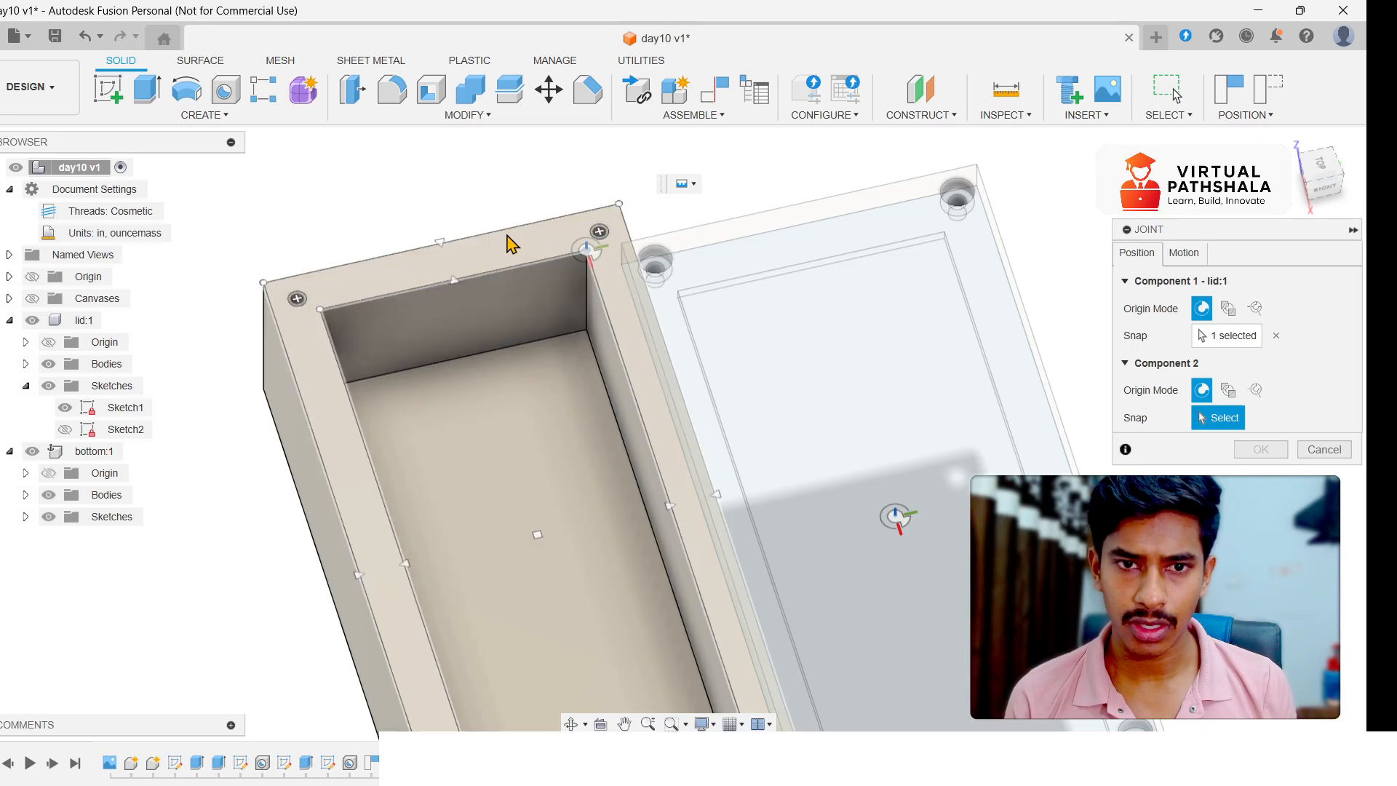
left_click(509, 240)
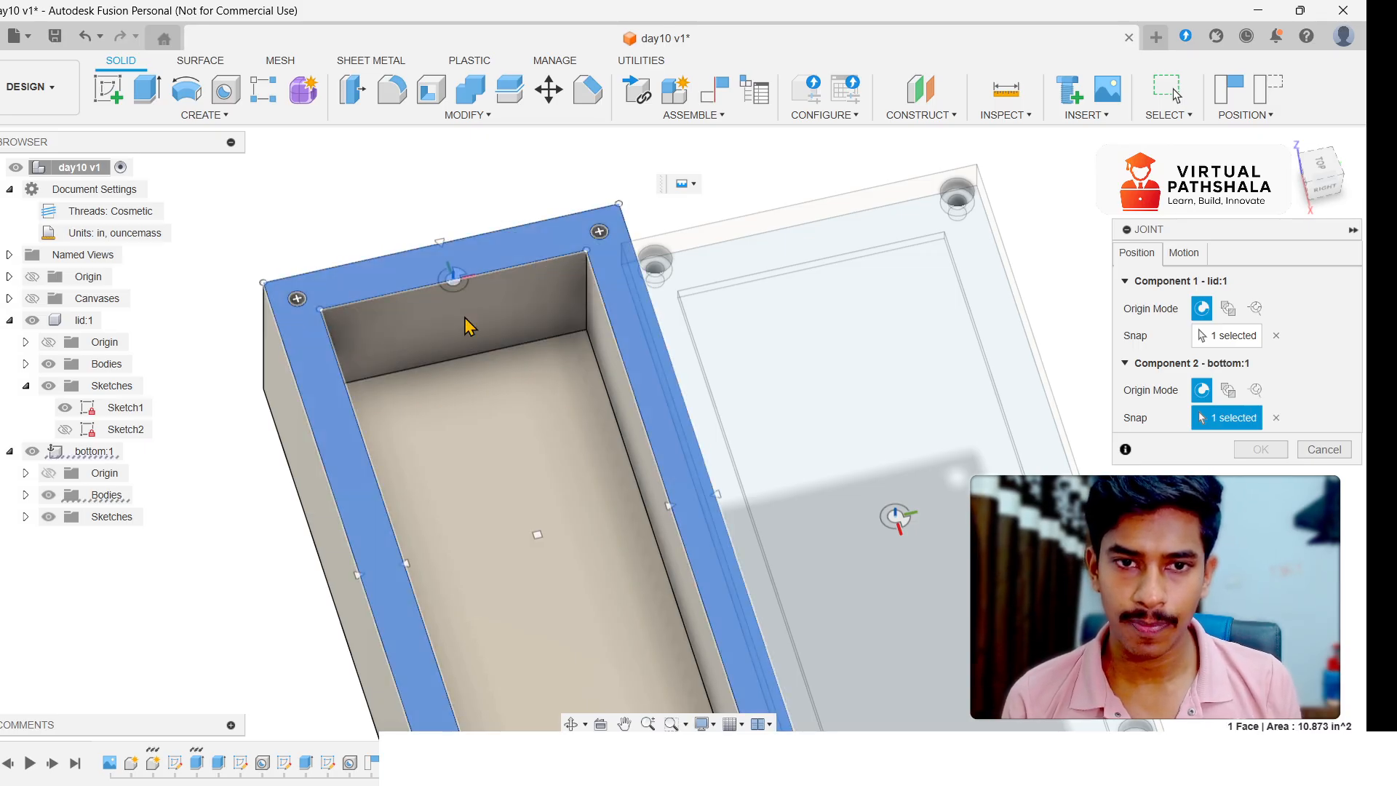
left_click(540, 542)
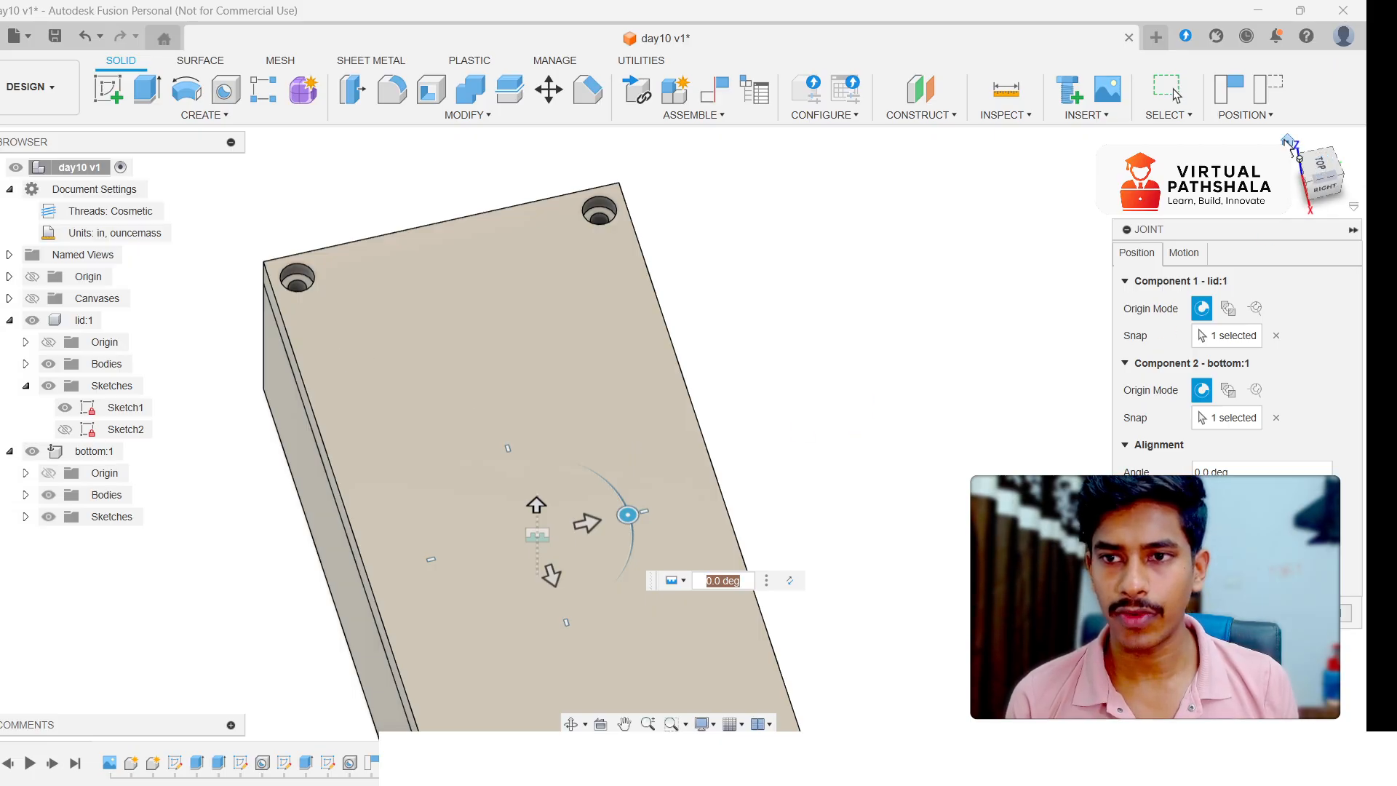
left_click(1315, 180)
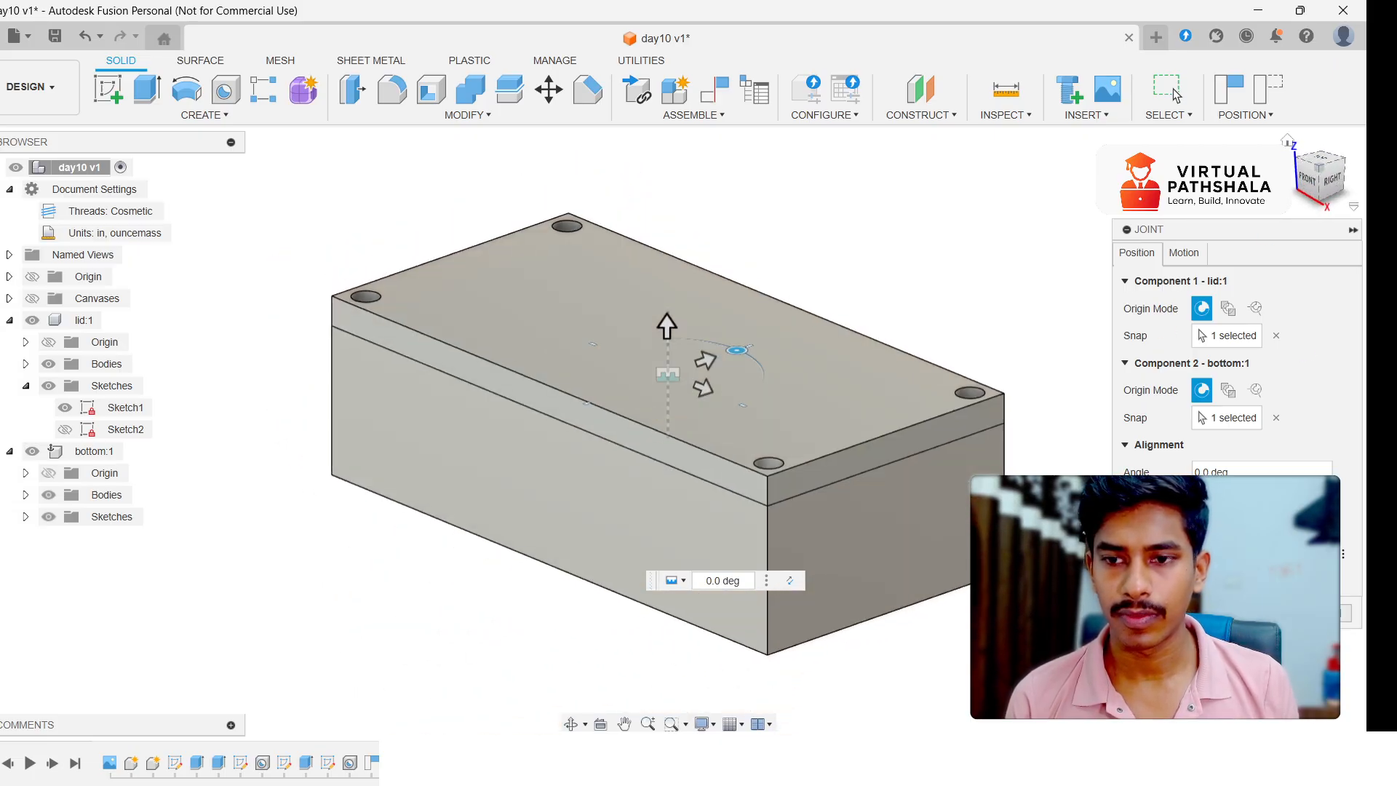
left_click(1279, 613)
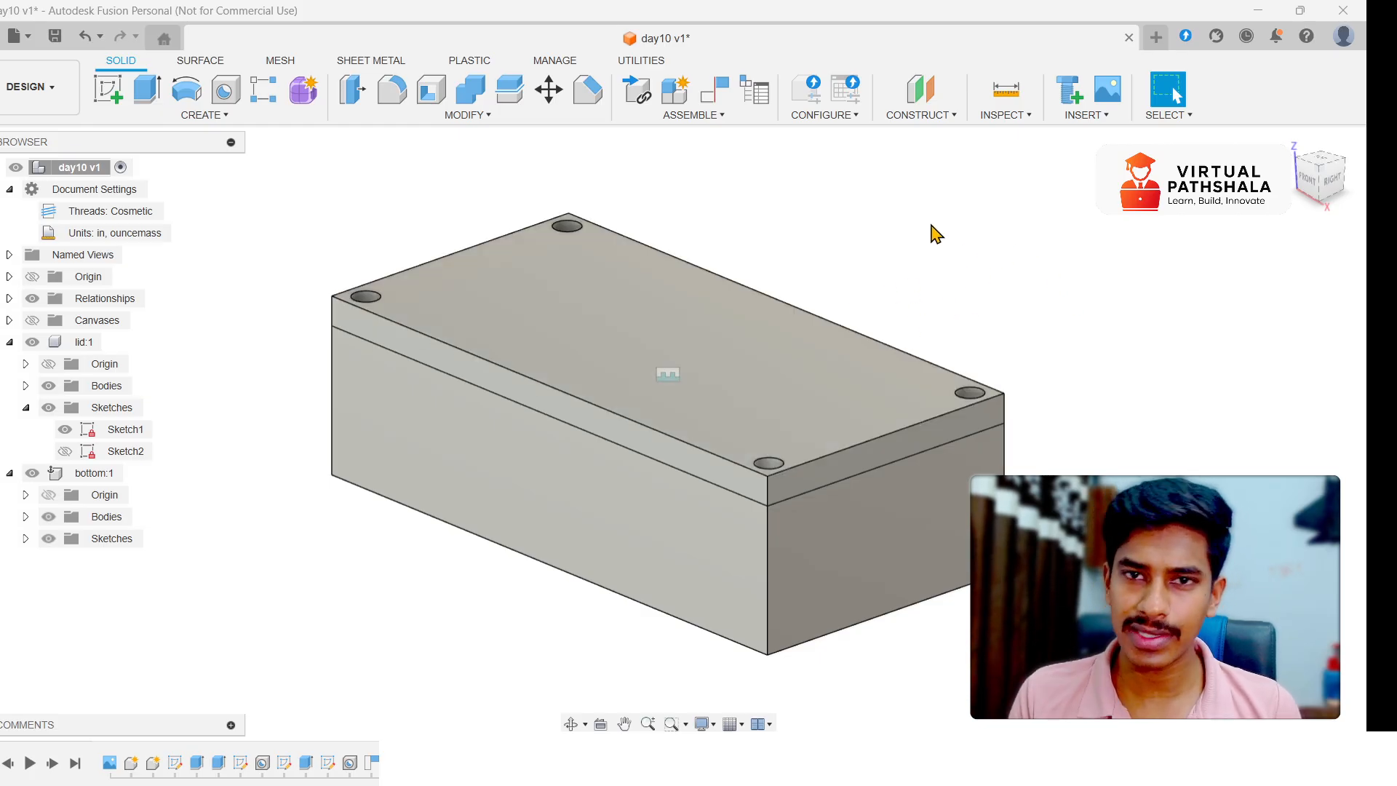
left_click(665, 371)
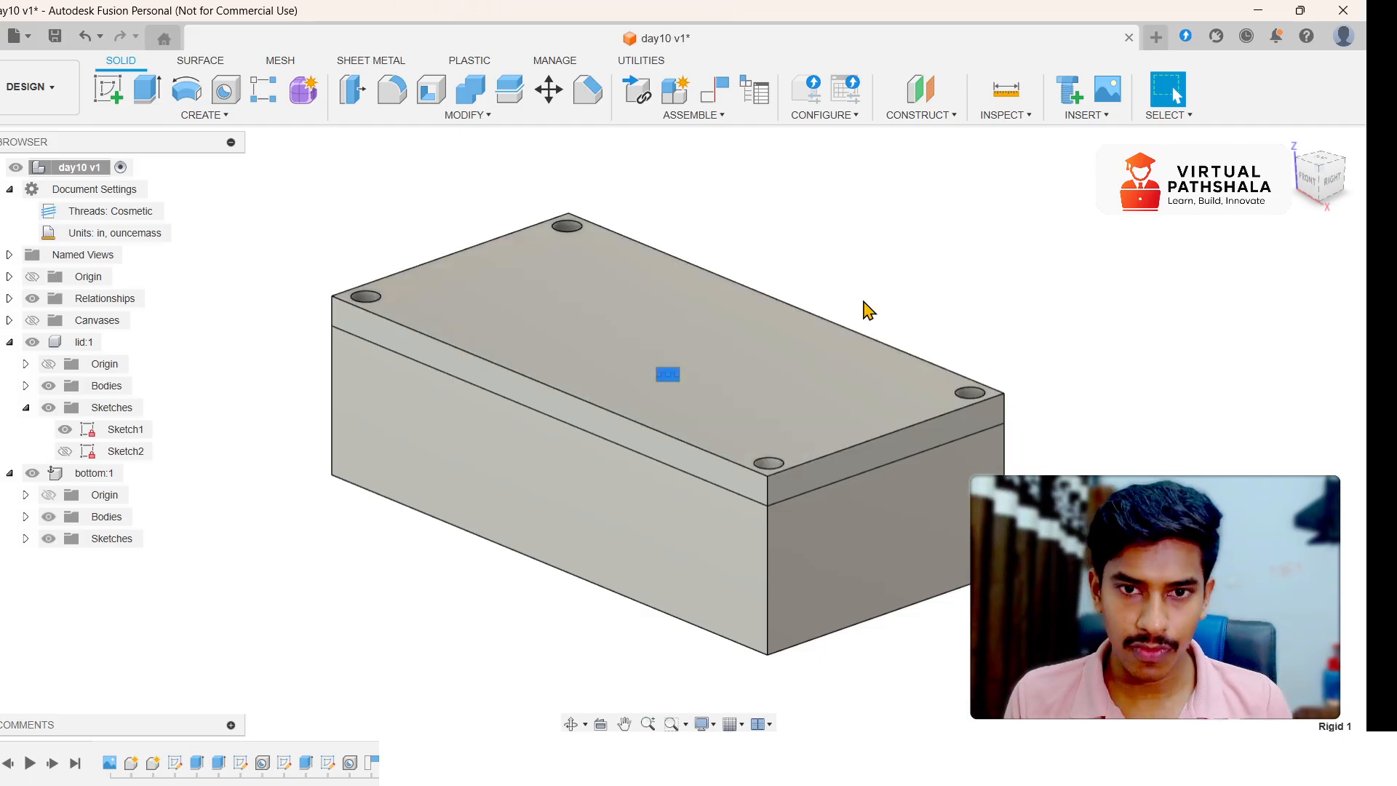
left_click(981, 314)
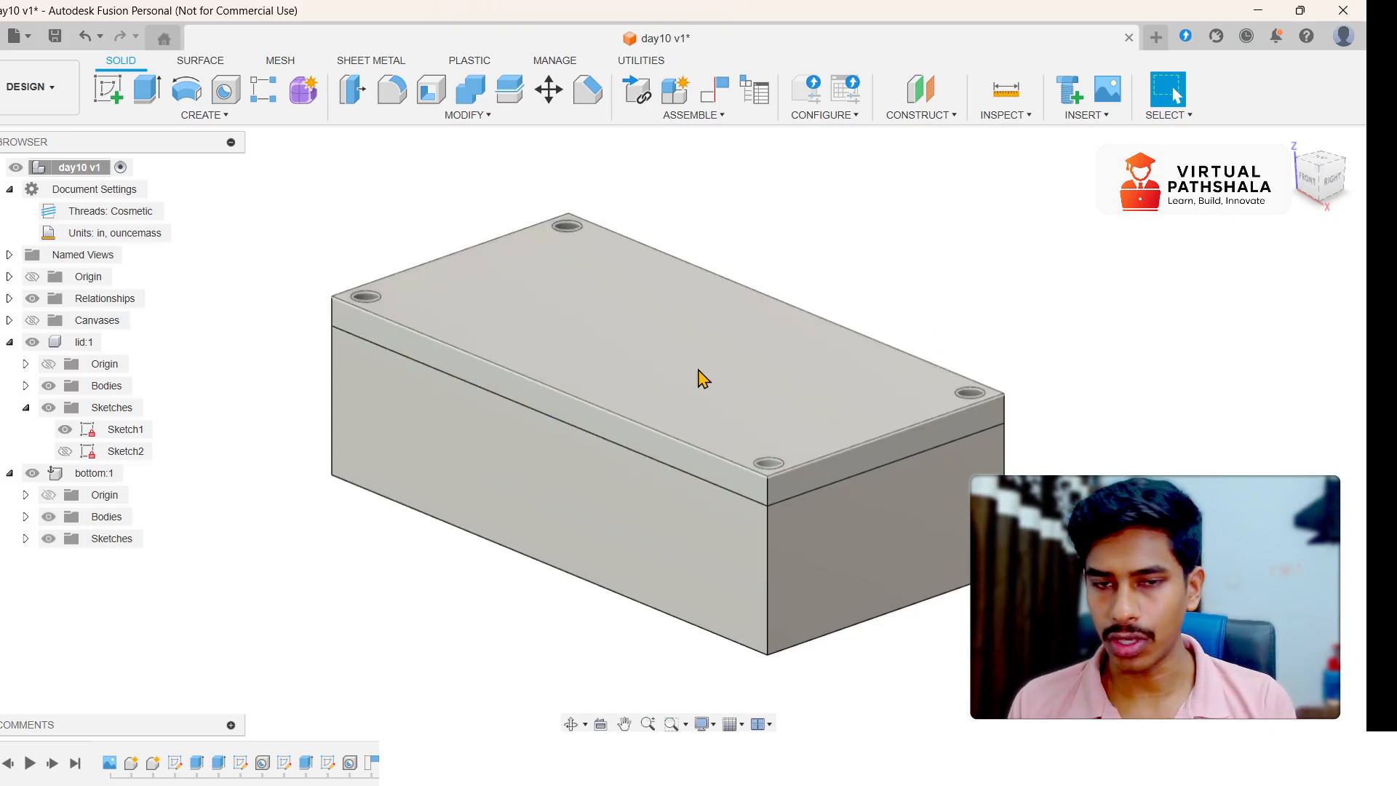
- Try to fillet all faces and edges of the lid and bottom component with a 0.1 in radius
left_click(391, 89)
left_click(333, 338)
left_click(332, 311)
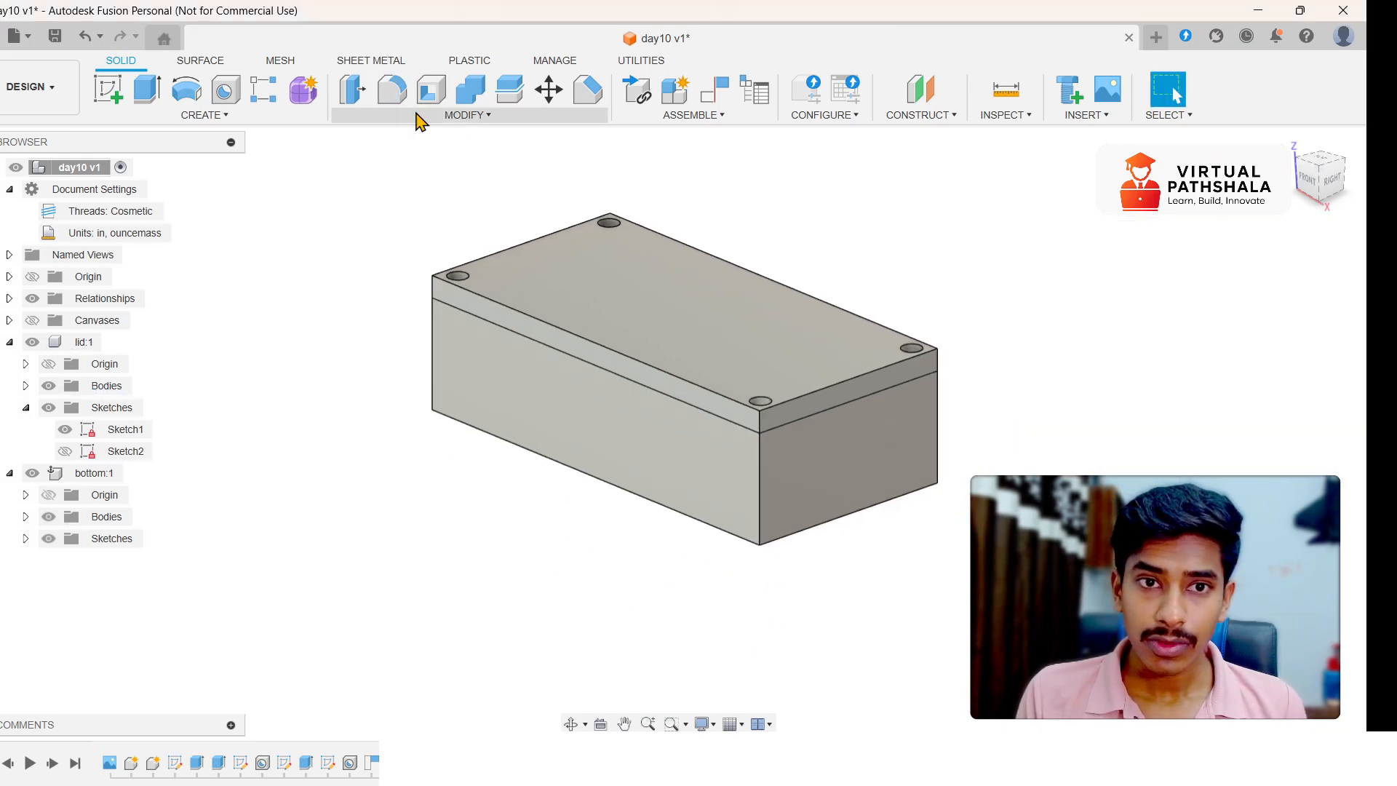
left_click(412, 115)
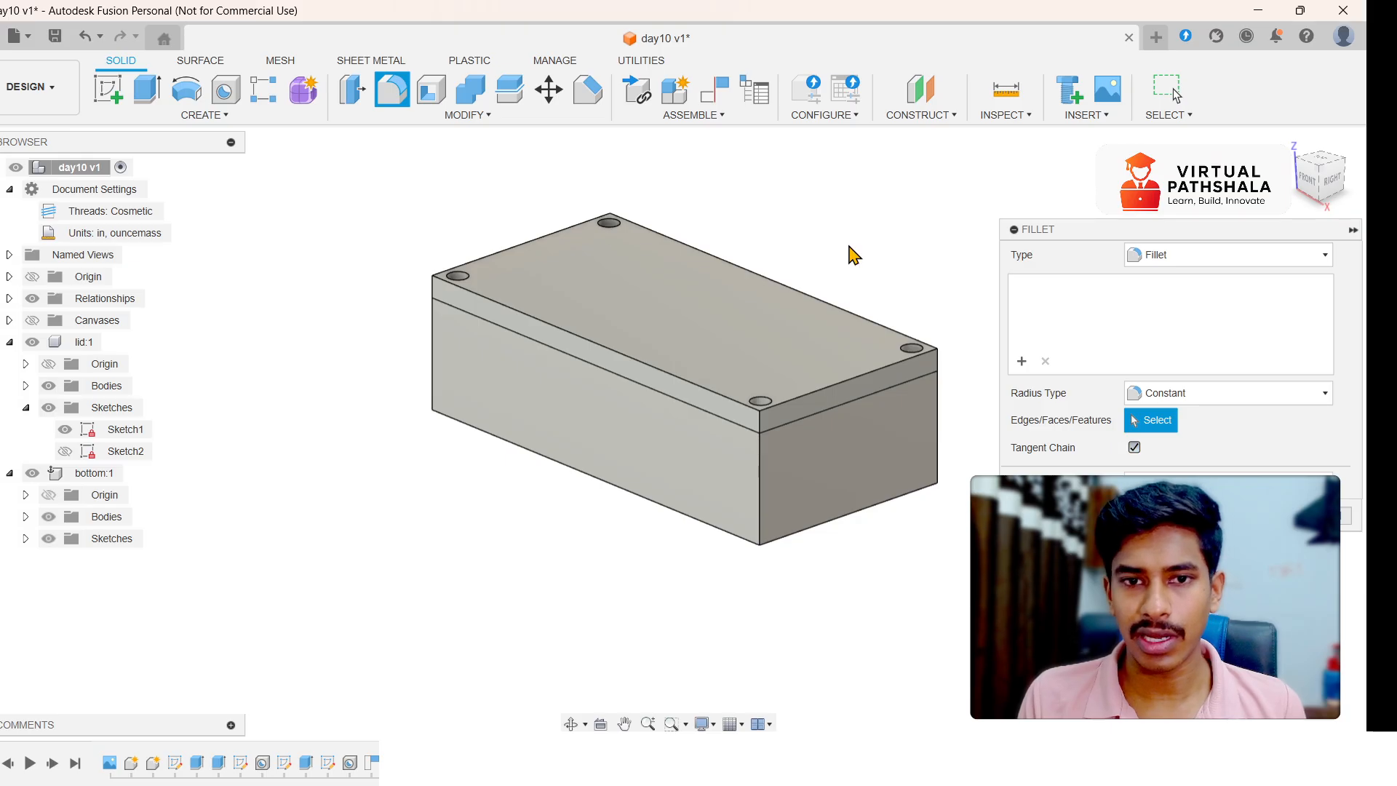
left_click_drag(305, 177, 969, 728)
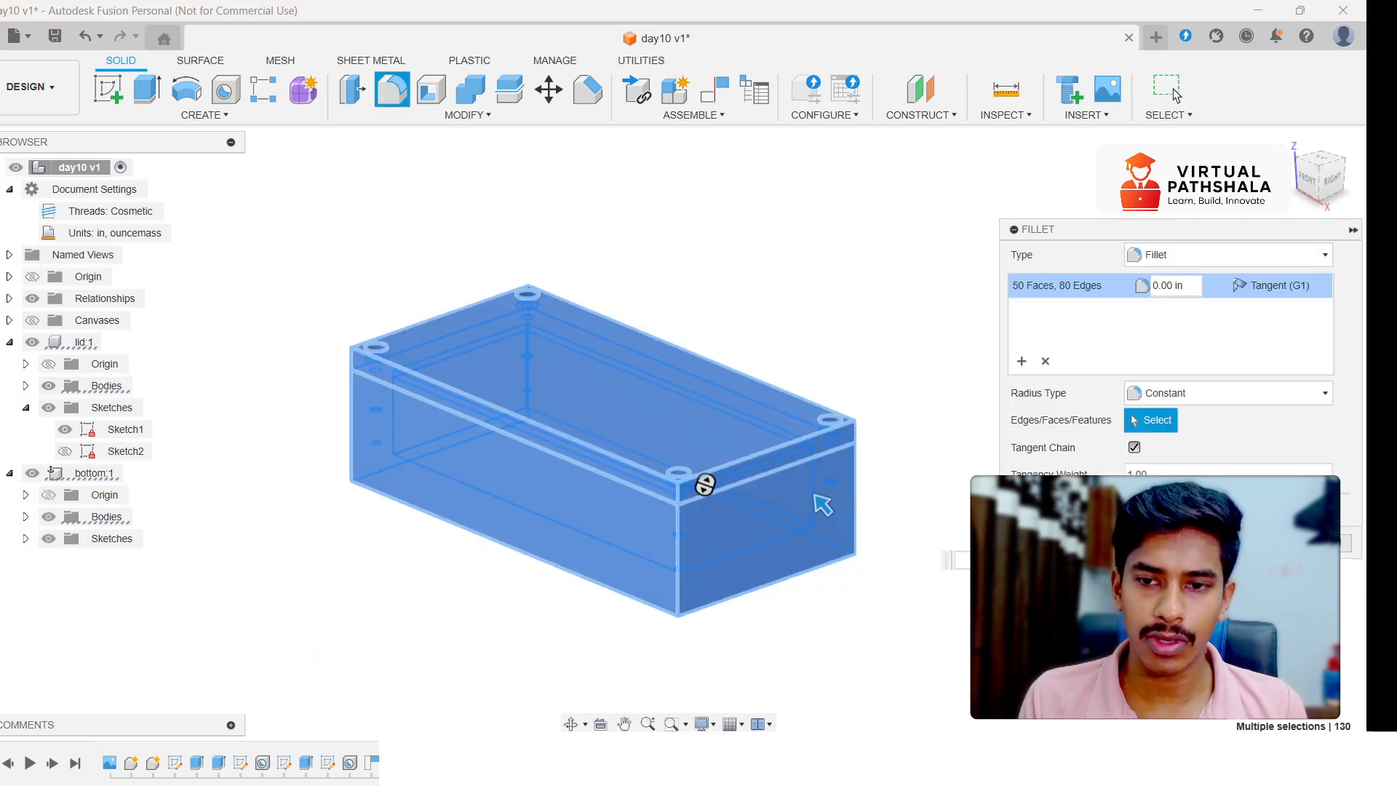
type("1")
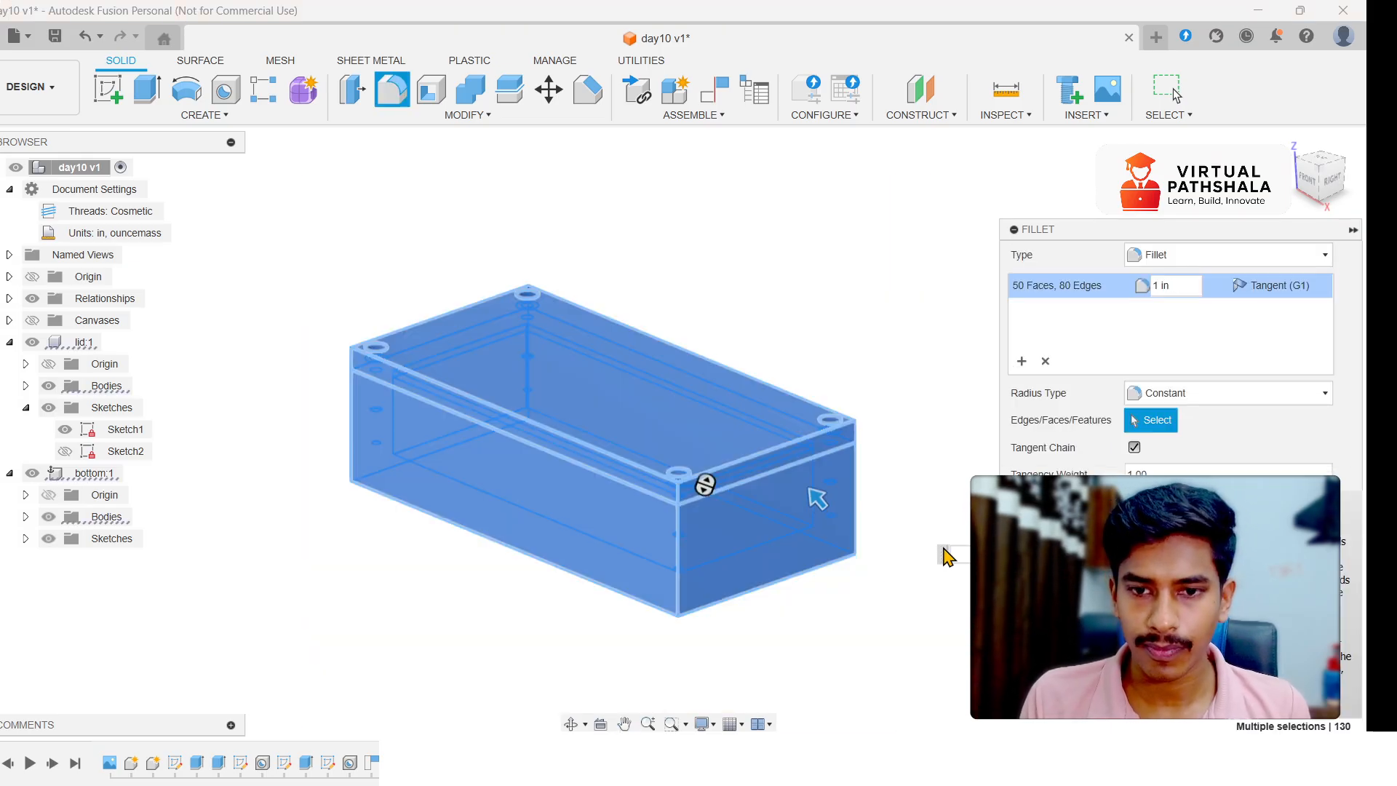
key("BackSpace")
type("0.1")
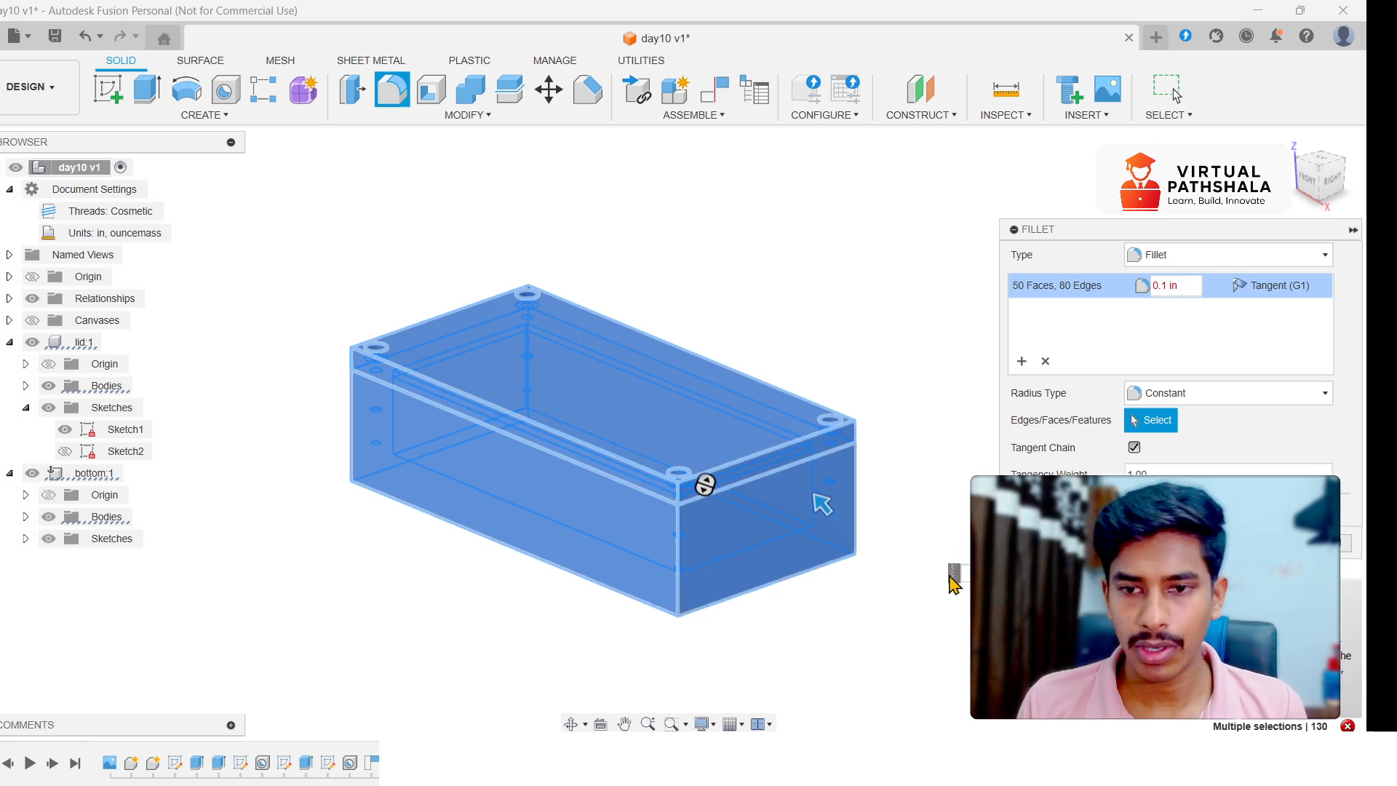
left_click(1342, 555)
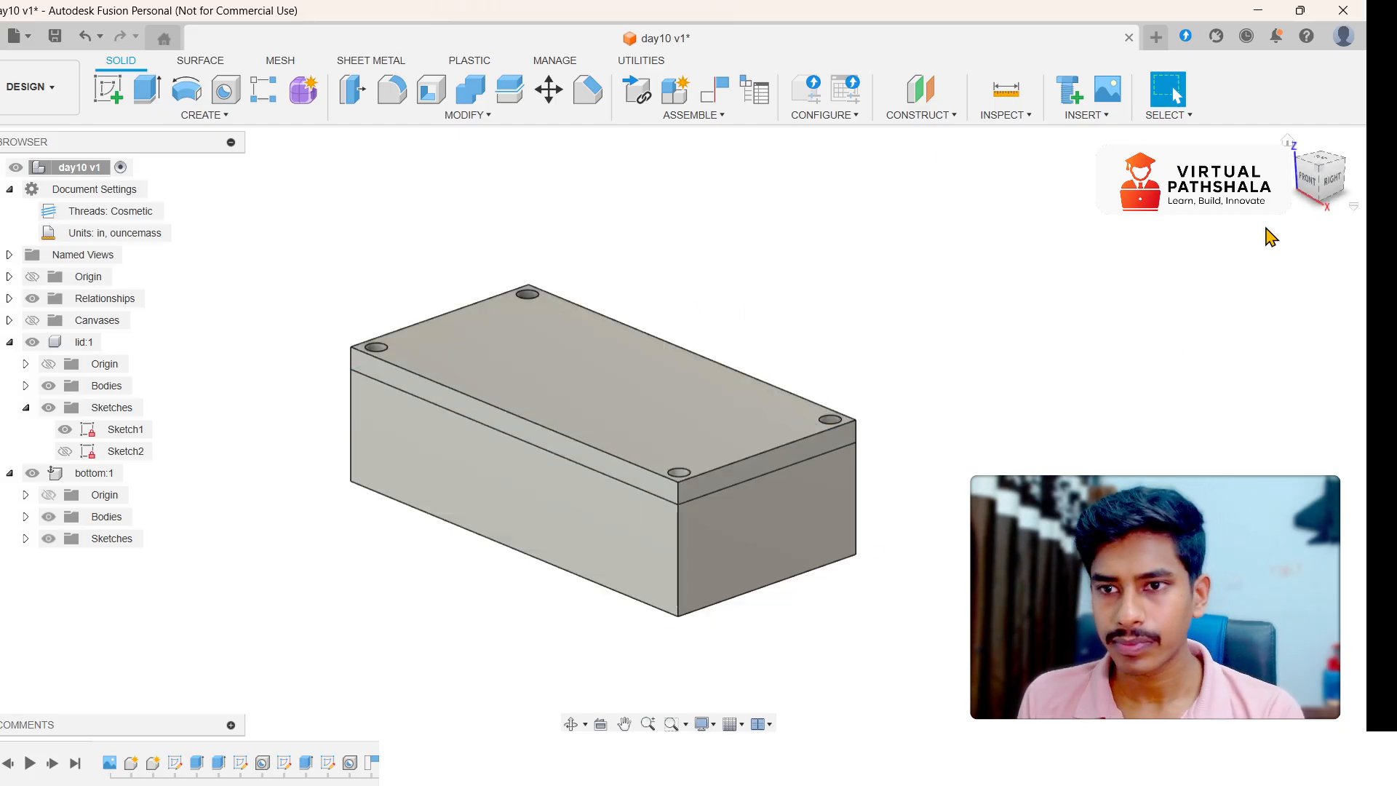
left_click_drag(1309, 185, 1318, 232)
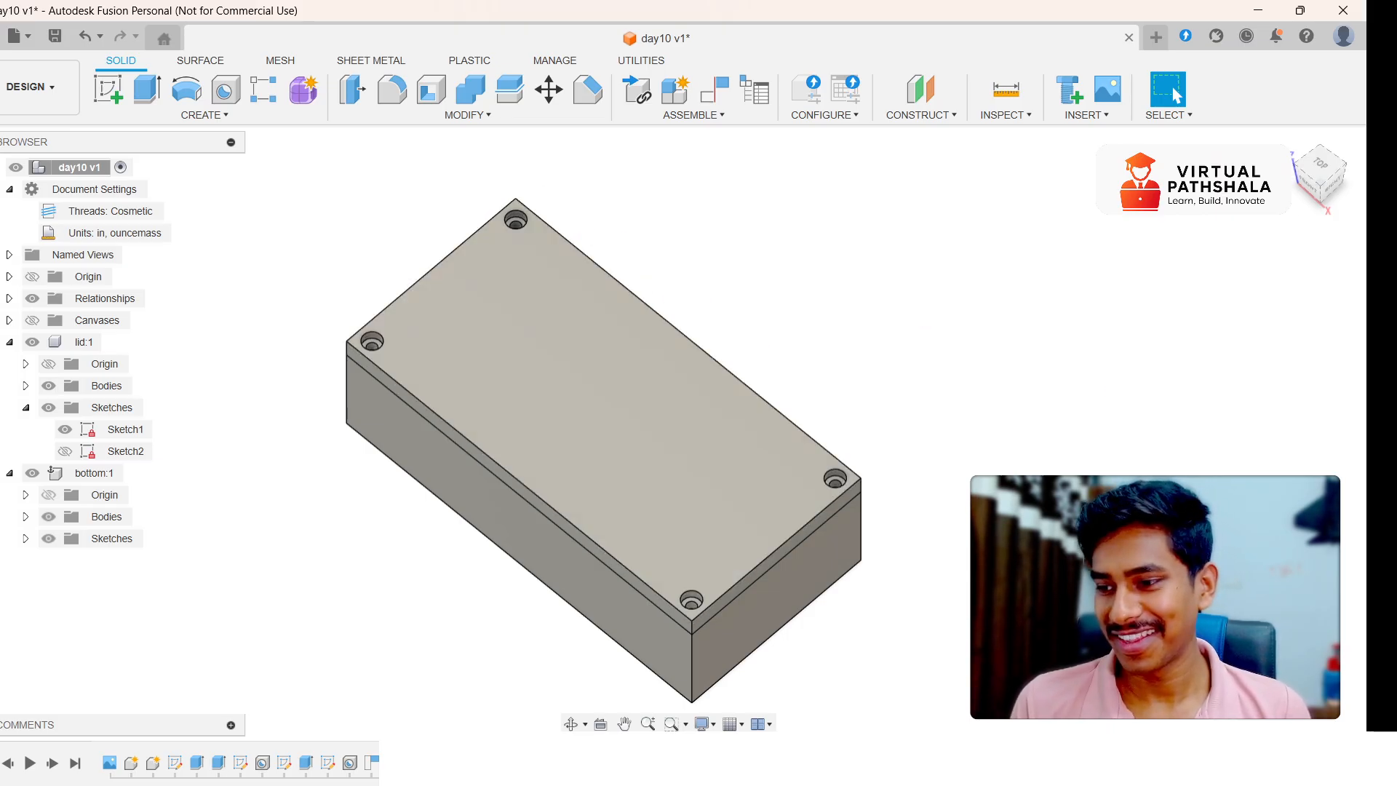
left_click_drag(664, 192, 878, 240)
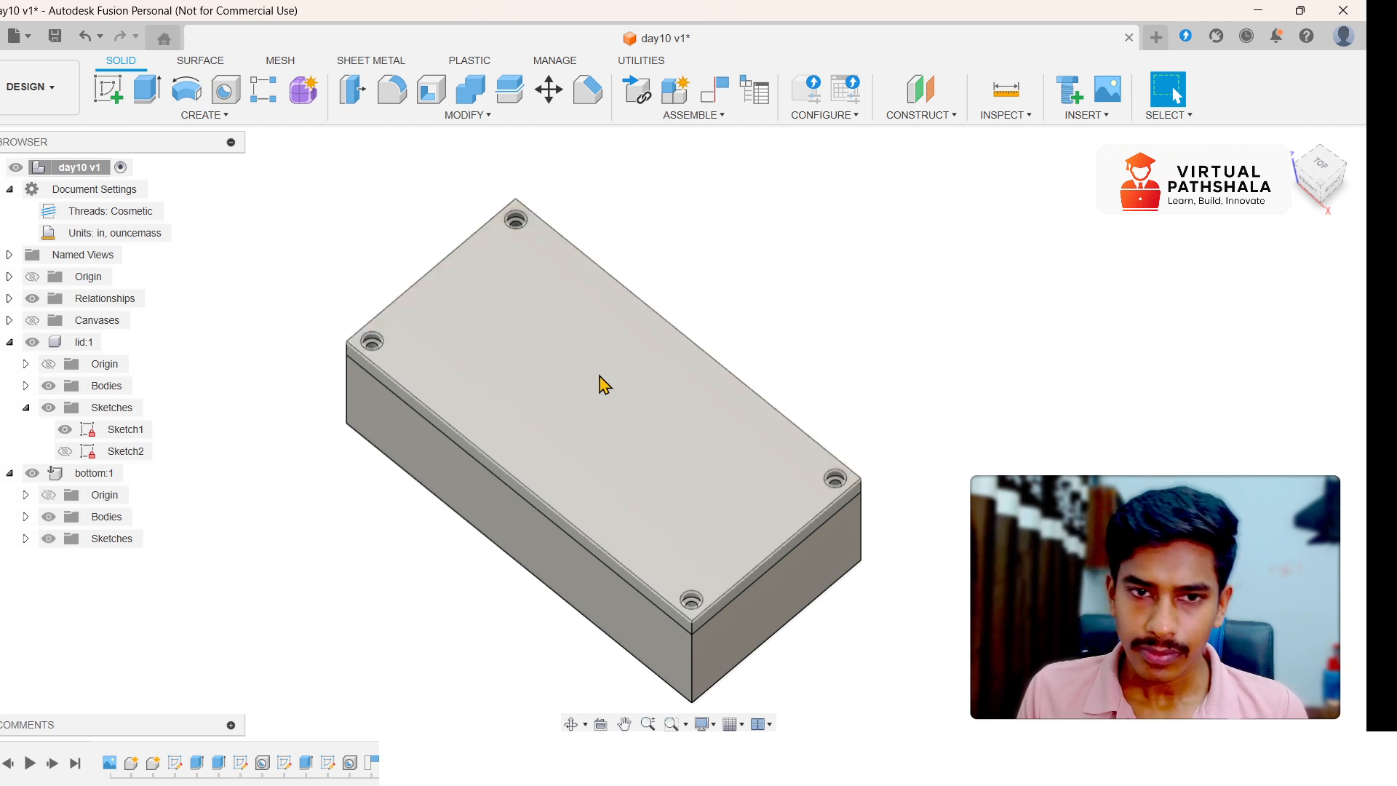
scroll(1301, 323, "down", 1)
scroll(1251, 313, "down", 2)
scroll(917, 364, "up", 4)
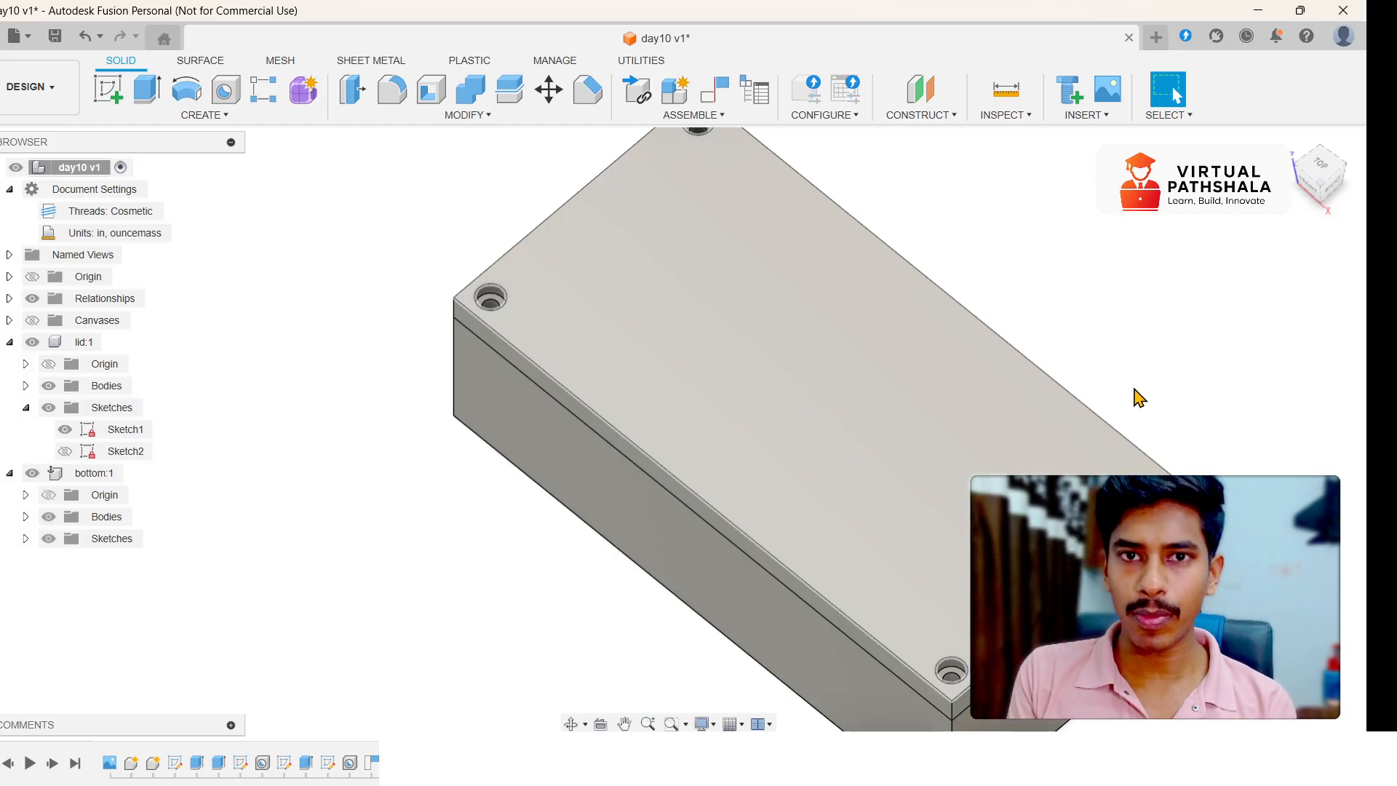
scroll(1139, 397, "down", 4)
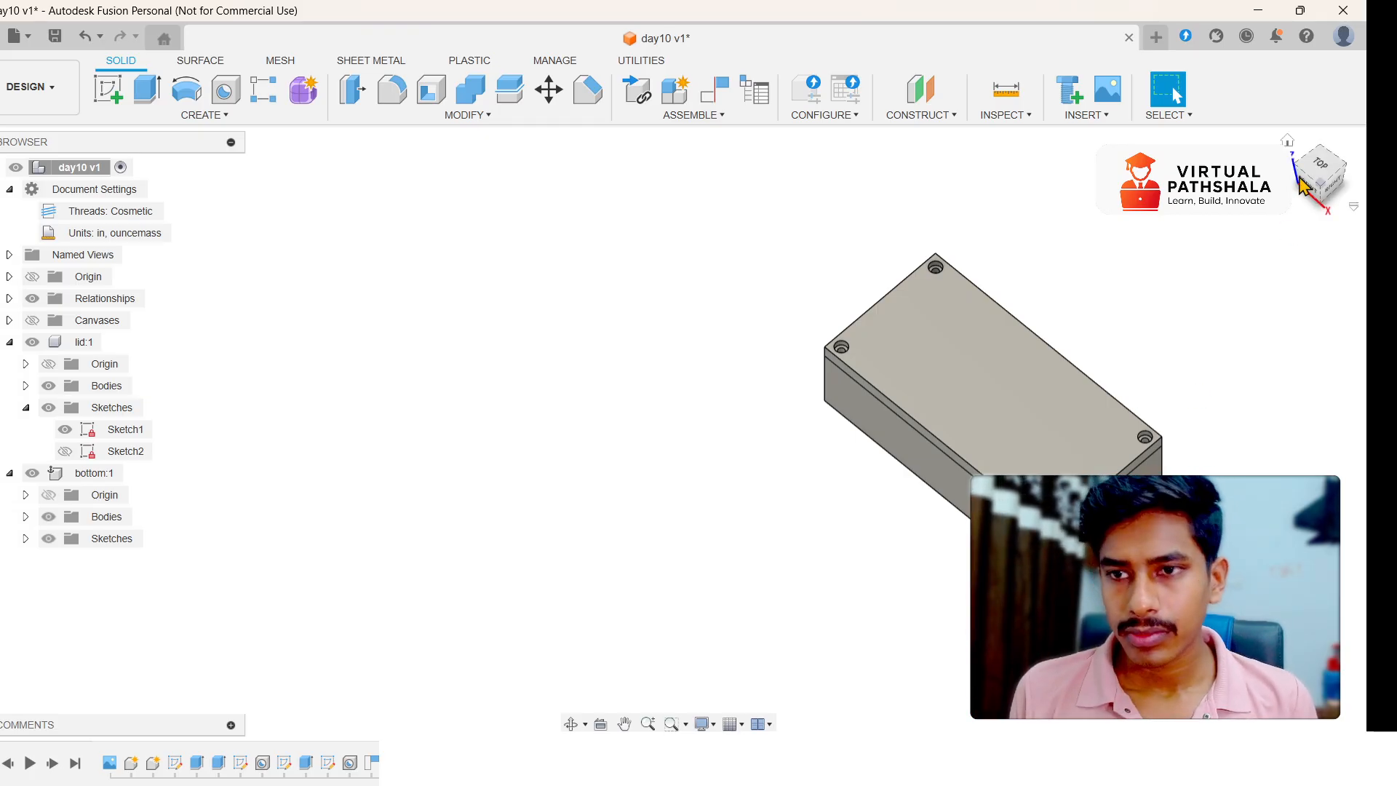
- Collapse the lid and bottom component entries in the model tree and view the closed box from its bottom-front edge
left_click(9, 342)
left_click(2, 174)
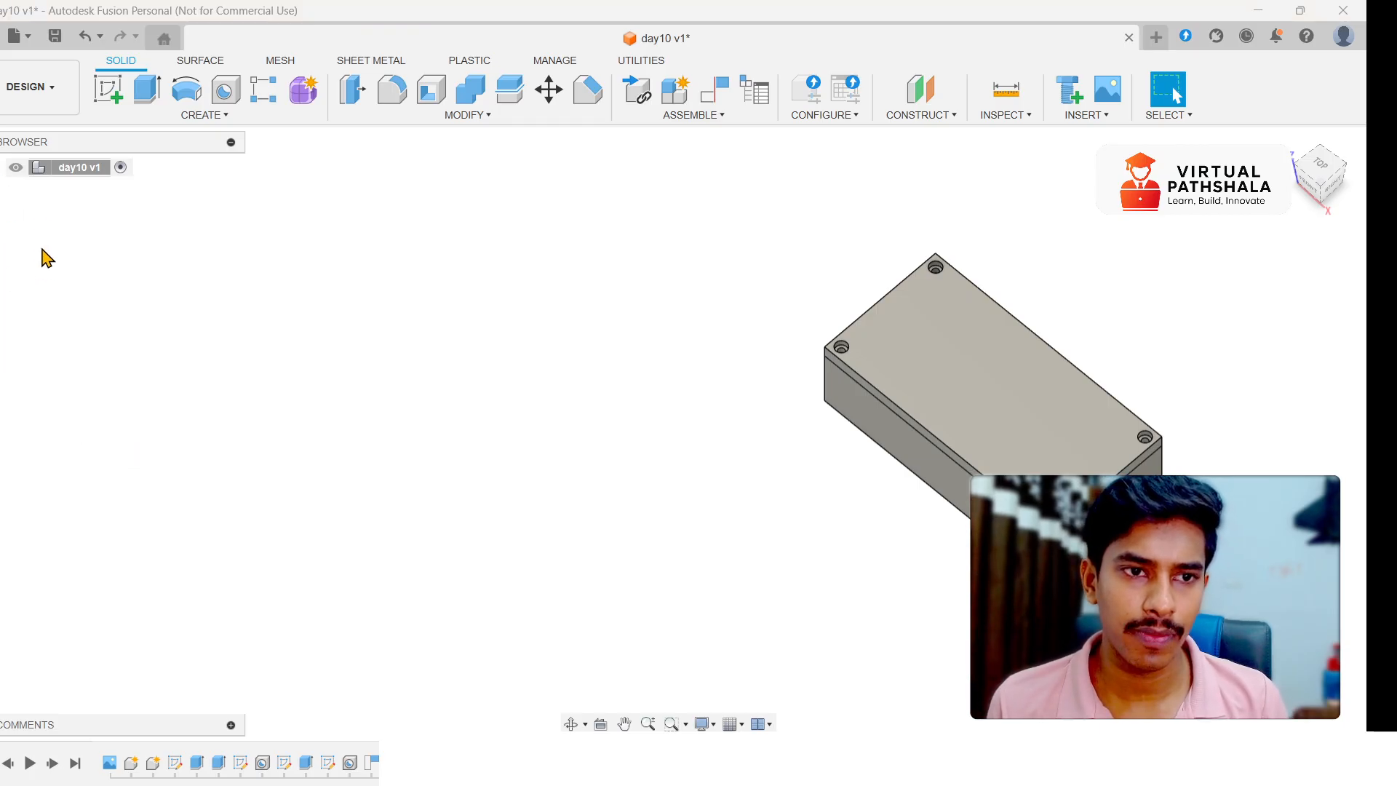
left_click(3, 172)
left_click(9, 364)
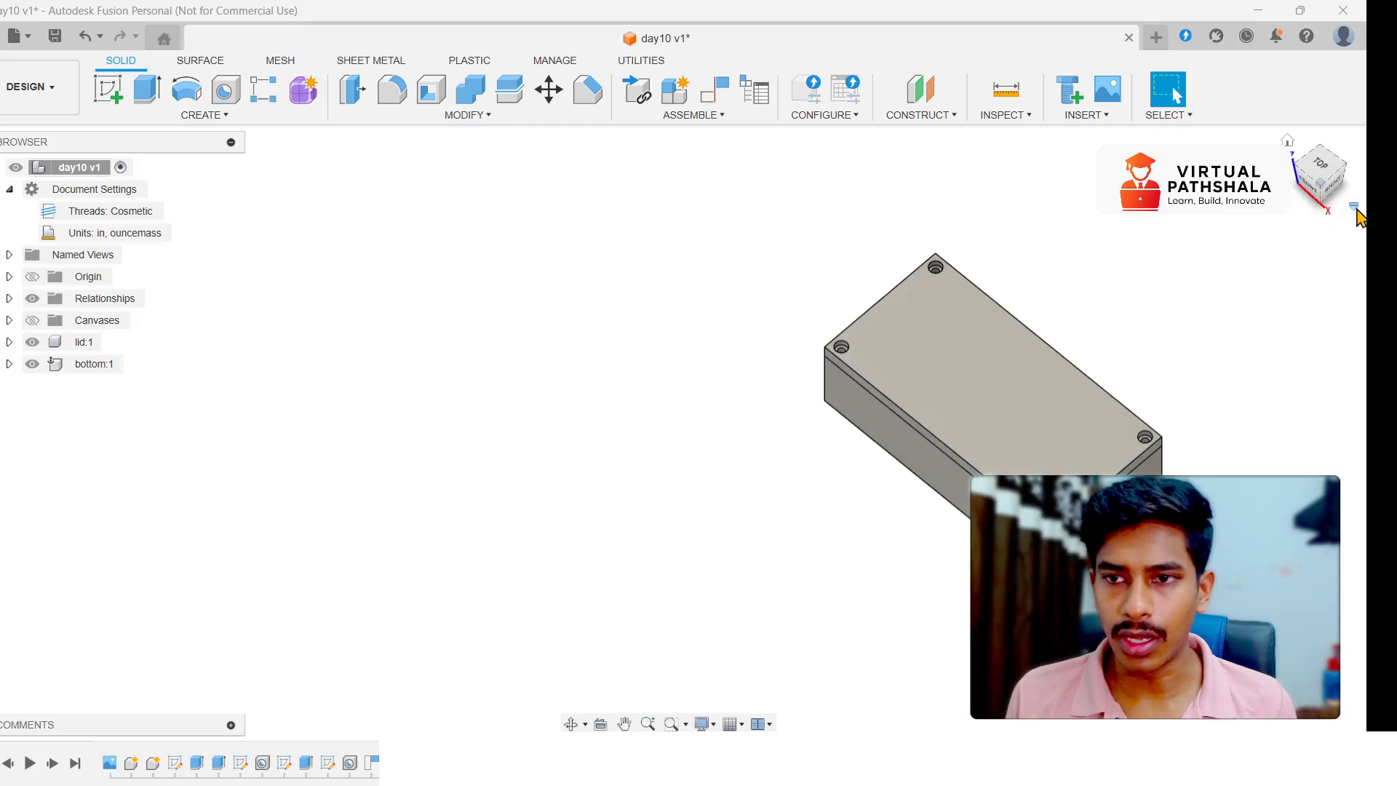
left_click_drag(1343, 198, 1306, 193)
left_click(1307, 194)
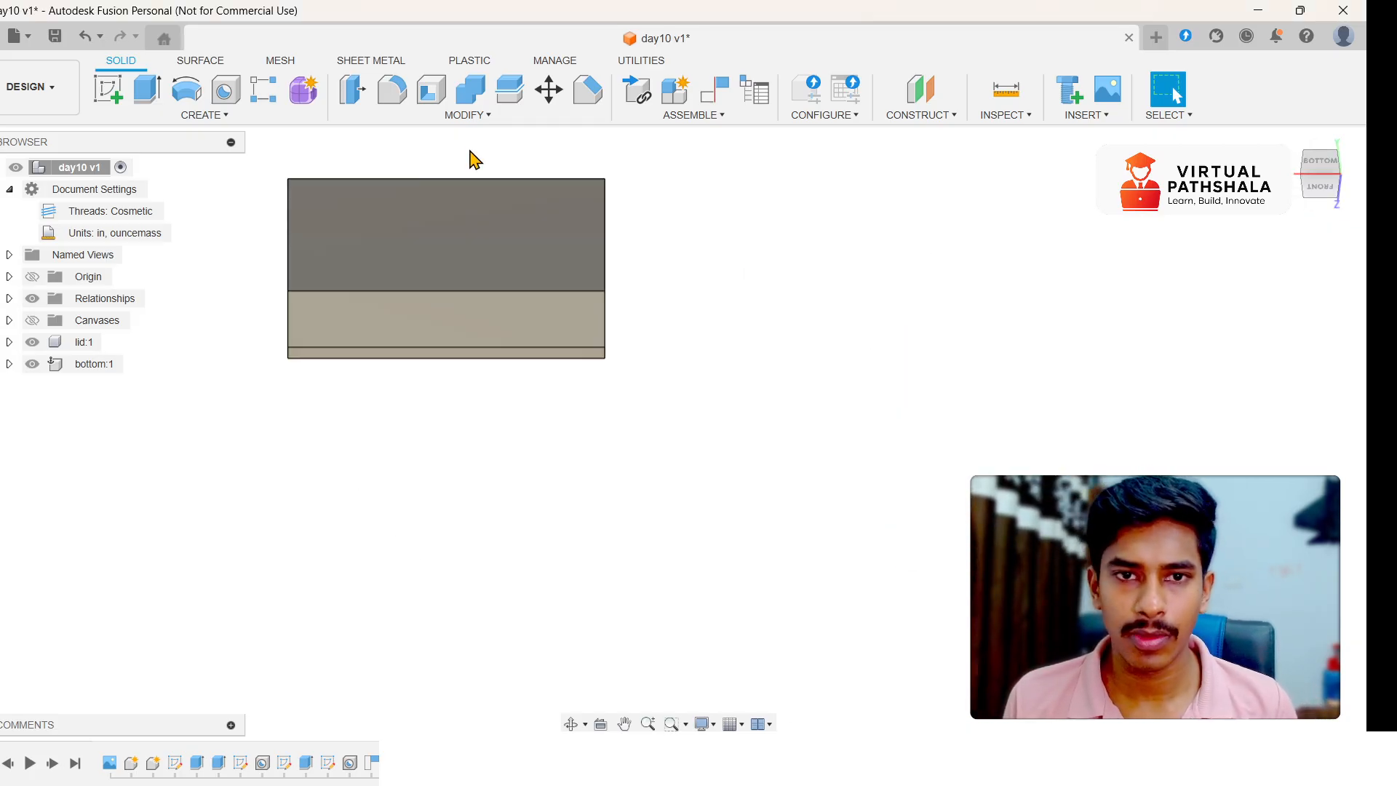
left_click(588, 90)
left_click(472, 209)
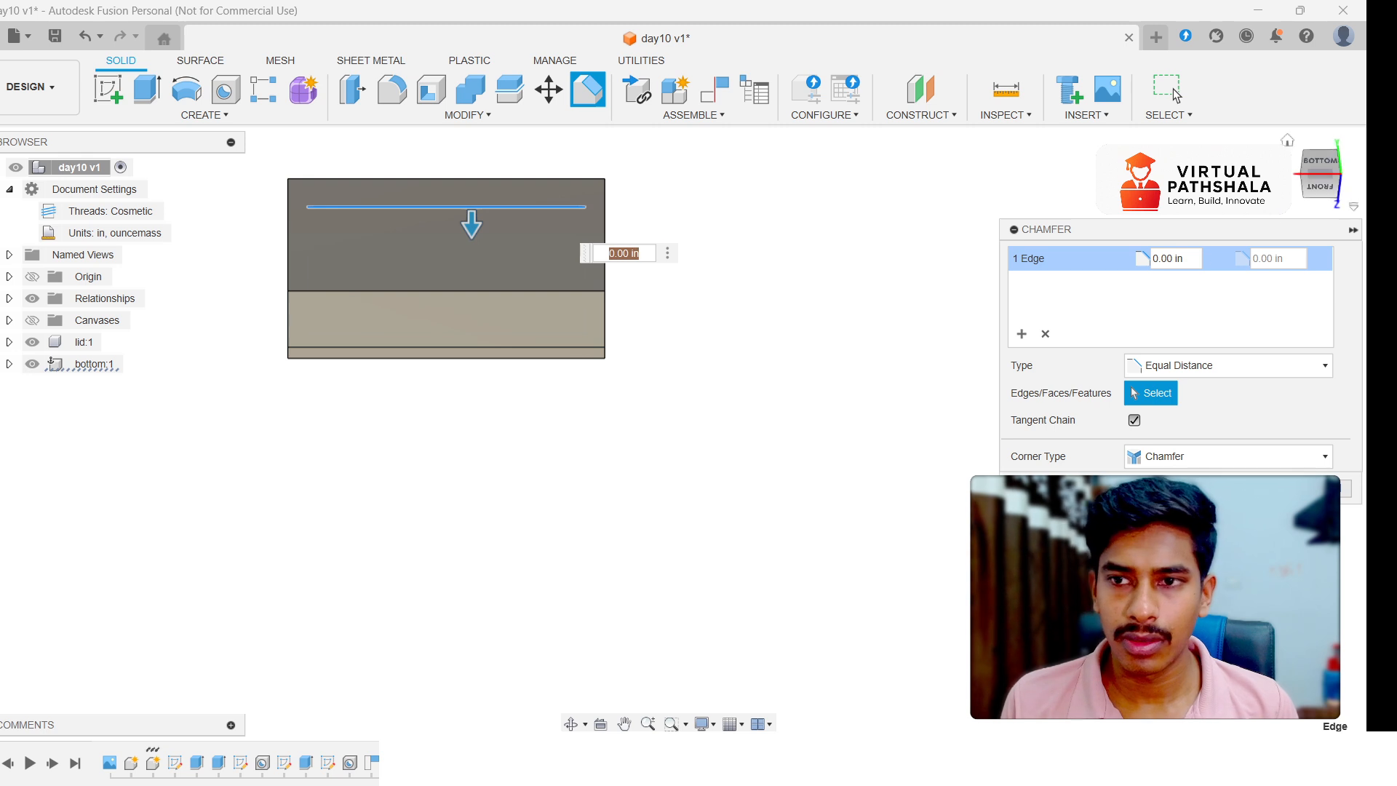
key("Escape")
left_click(502, 243)
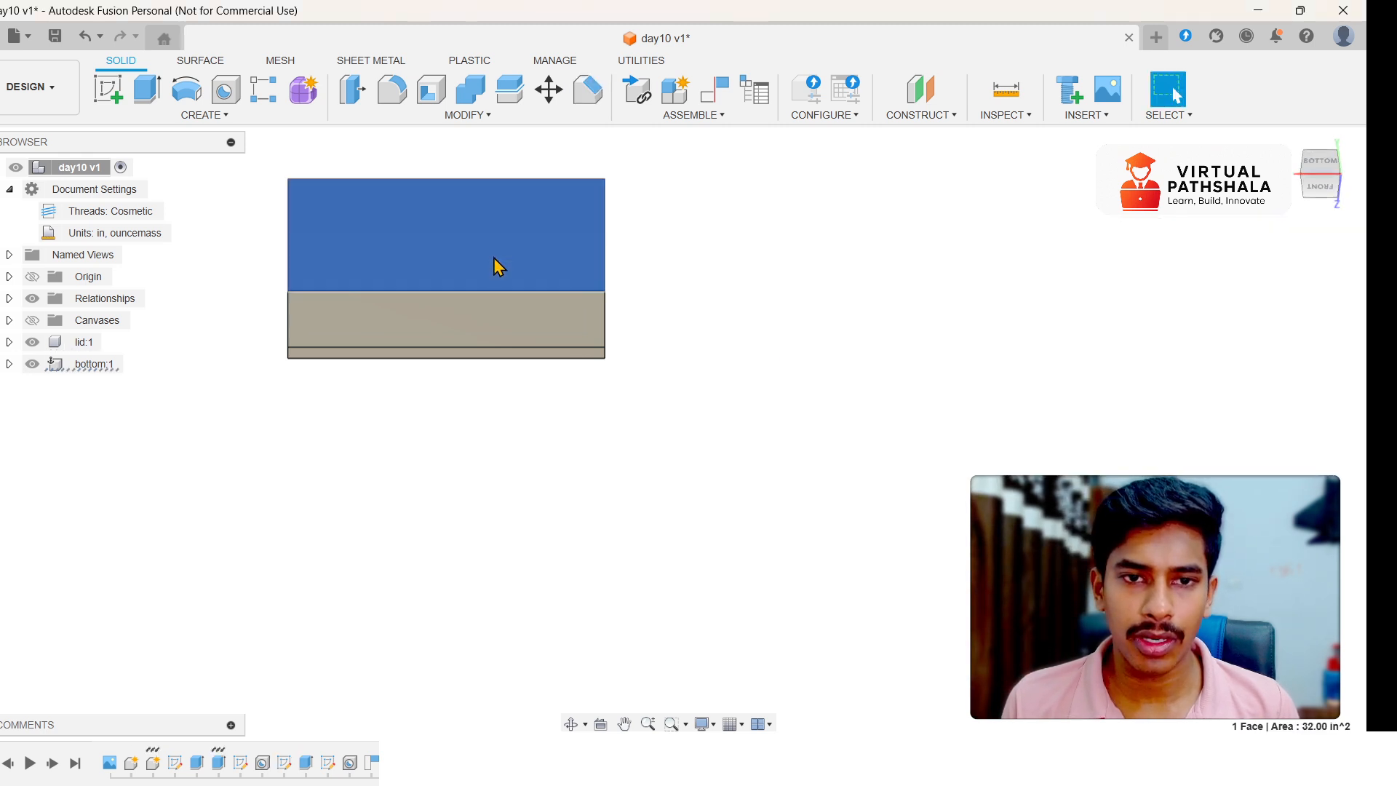
left_click(591, 91)
type("2")
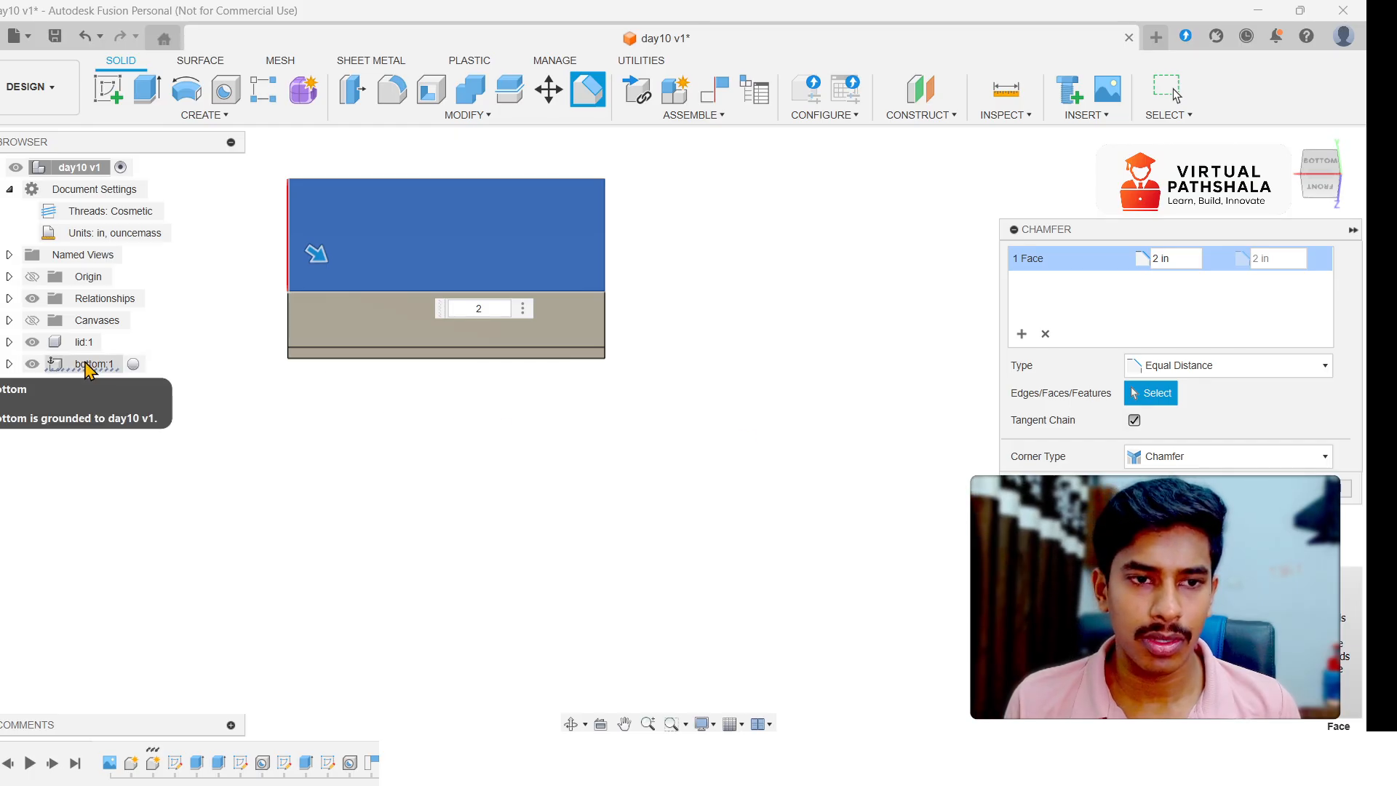
- Activate the bottom component and start a 1 in equal-distance chamfer on its underside face
left_click(136, 364)
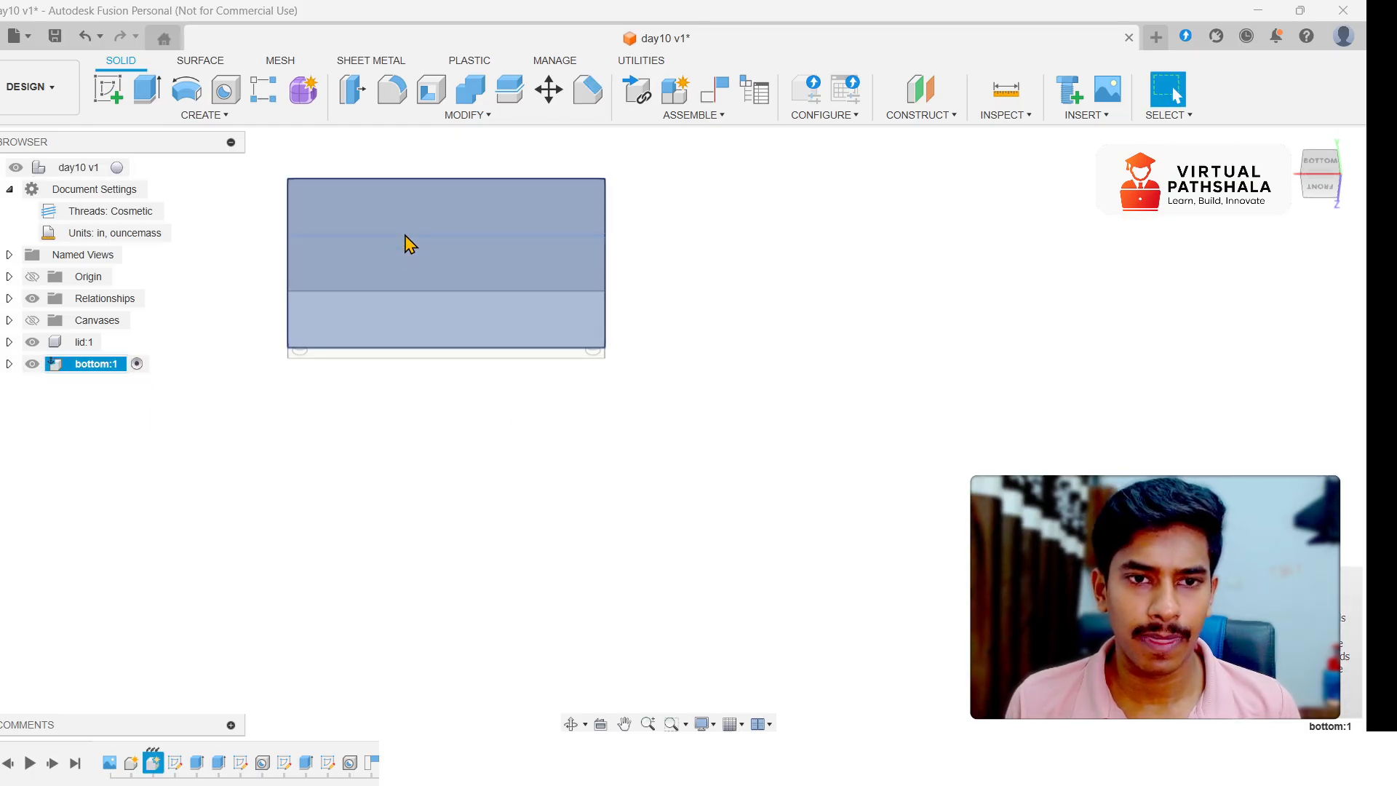
left_click(518, 253)
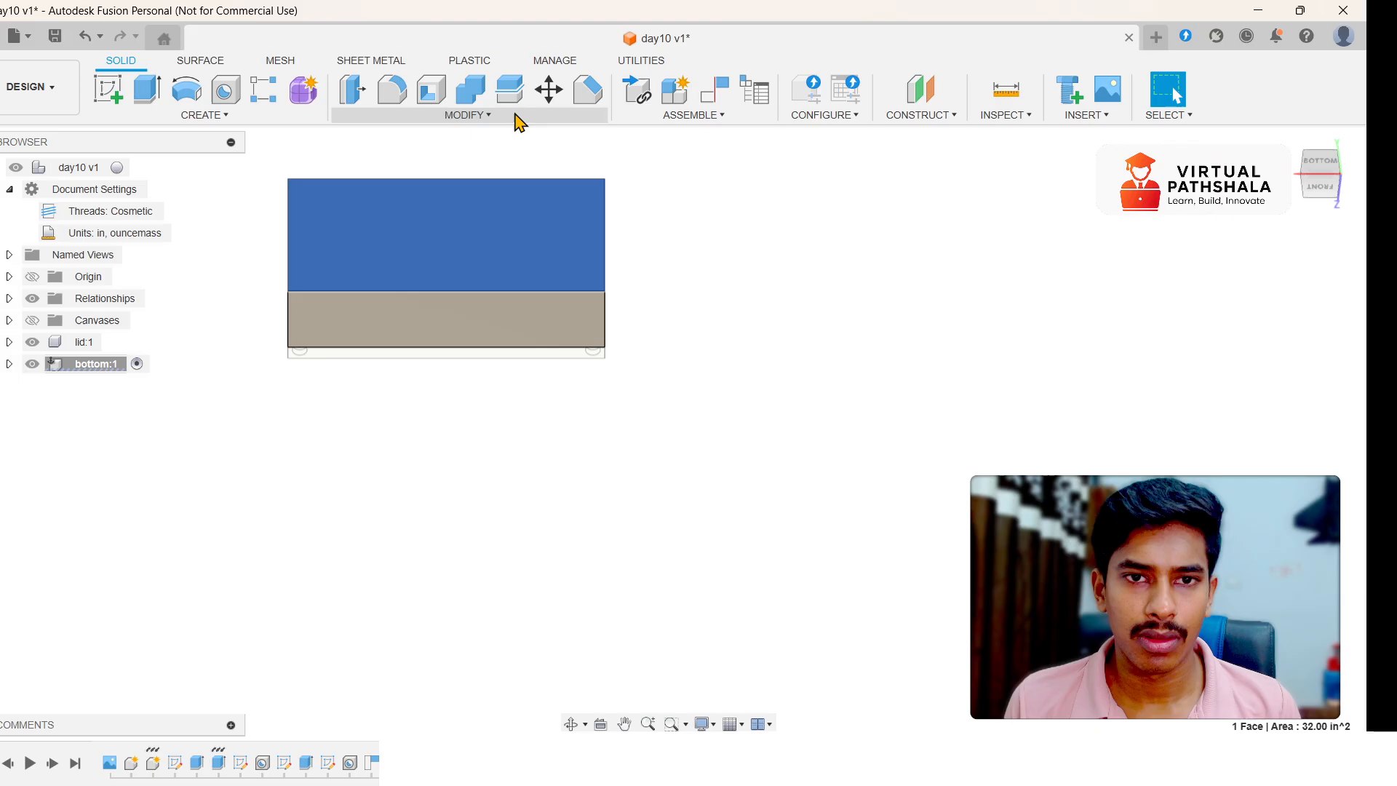
left_click(588, 91)
type("2")
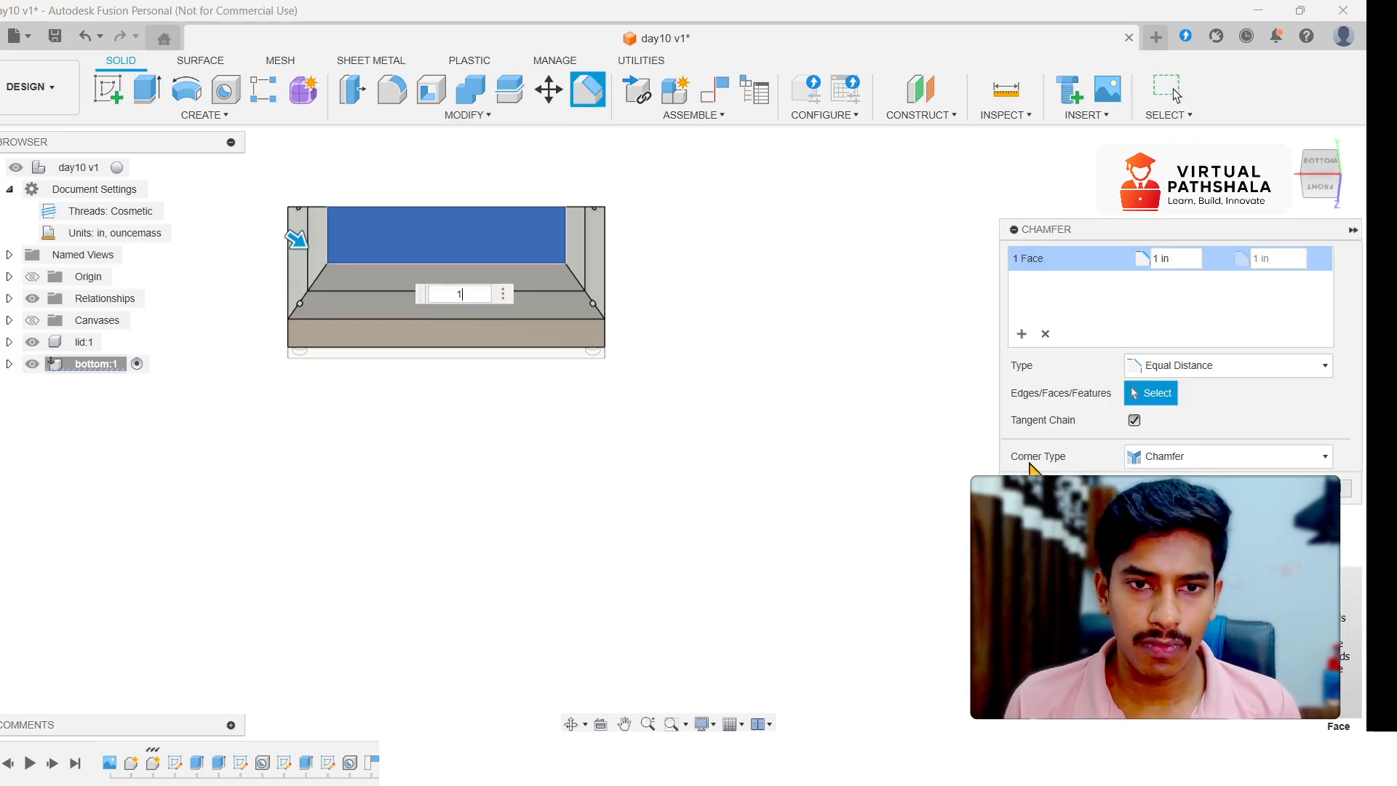
- Set the chamfer distance on the bottom component's underside face to 0.2 in and inspect the preview around the box
left_click_drag(1324, 171, 1303, 495)
middle_click_drag(659, 305, 658, 402, "shift")
middle_click_drag(620, 467, 876, 418)
scroll(804, 420, "down", 3)
scroll(906, 312, "up", 3)
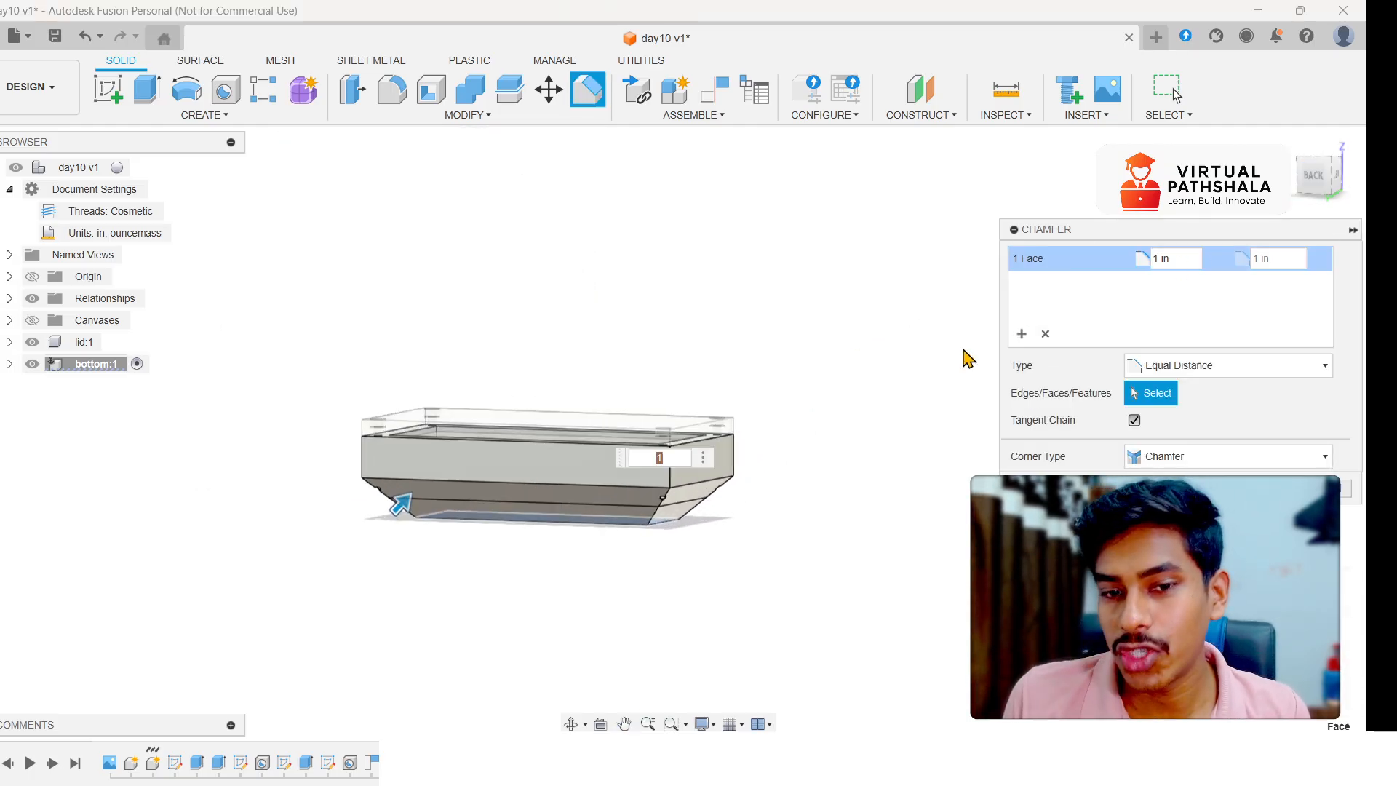
scroll(877, 430, "up", 3)
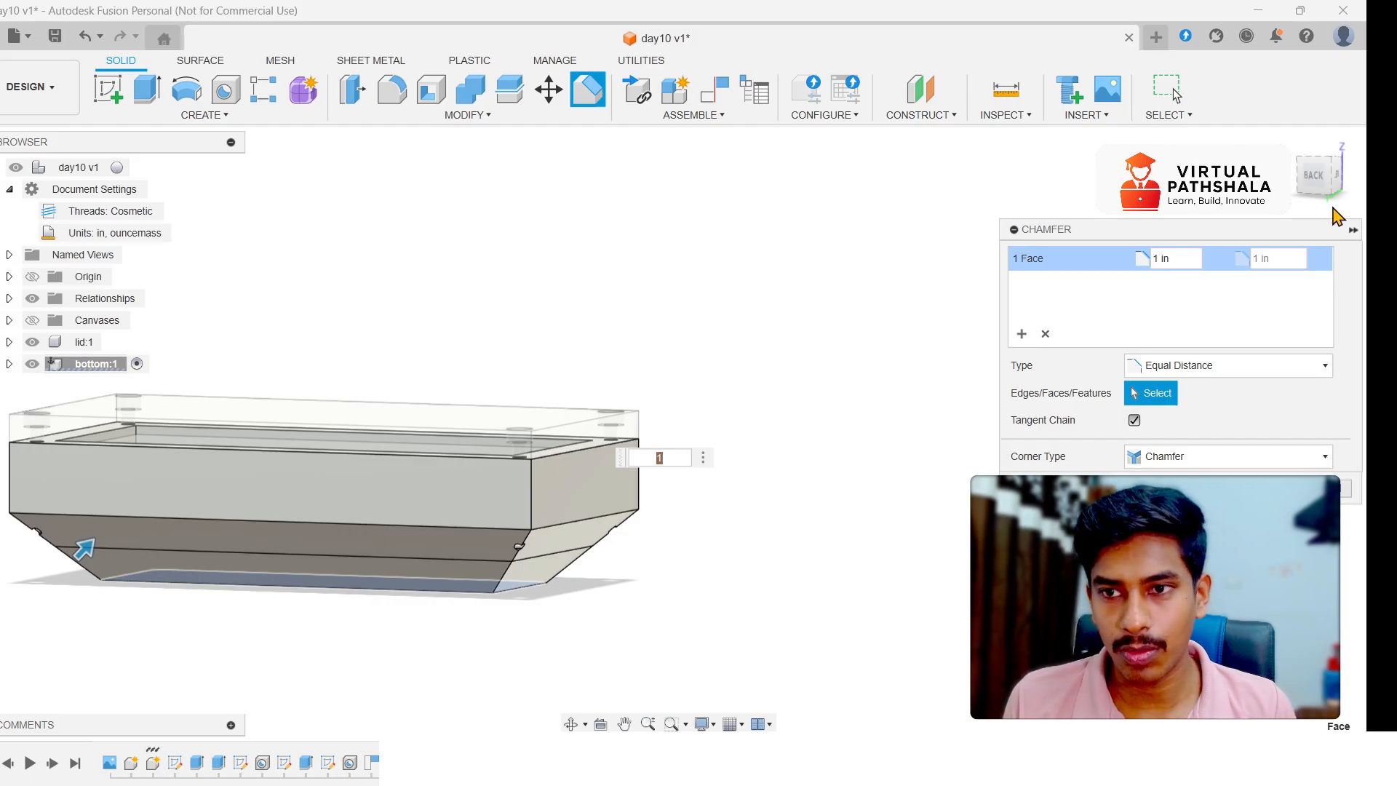
left_click_drag(1315, 179, 1338, 182)
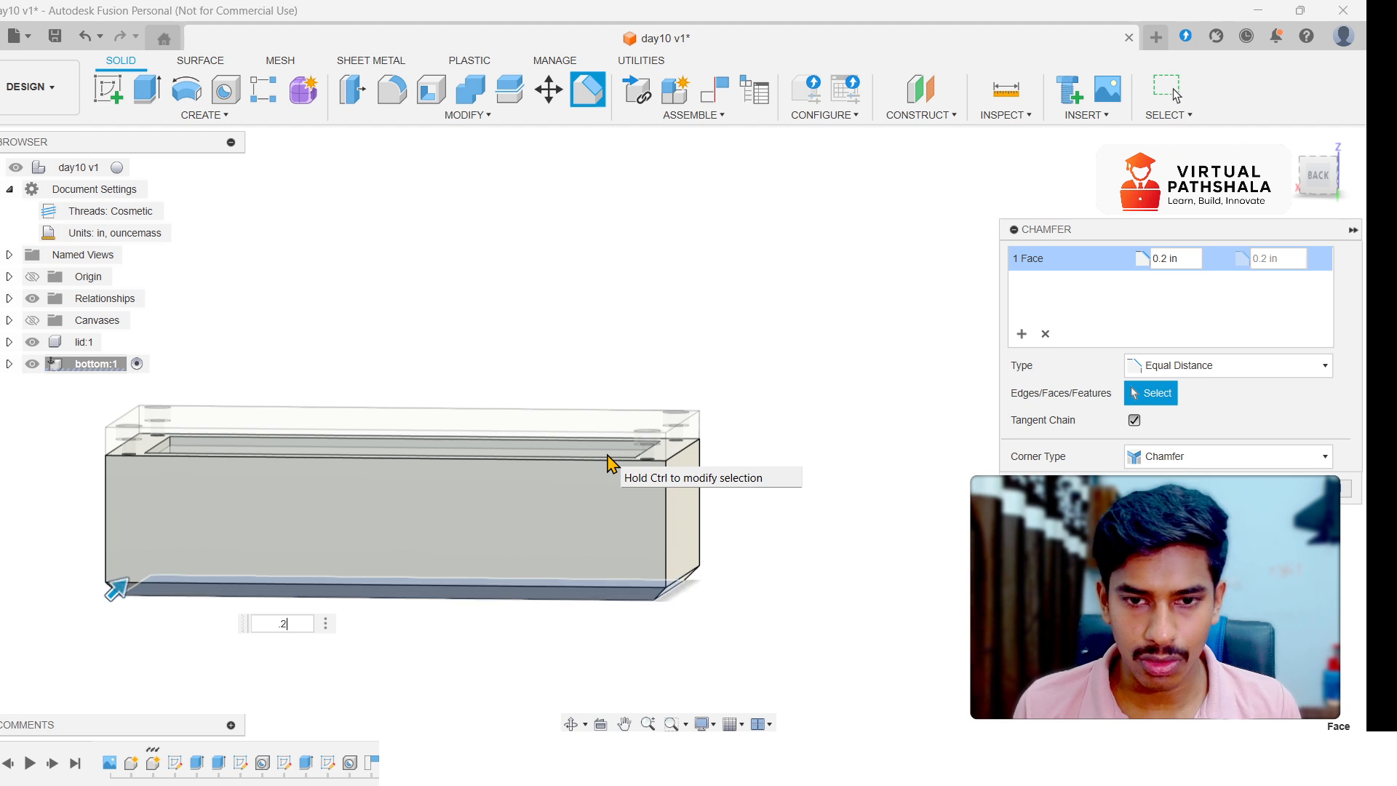
mouse_move(668, 434)
middle_mouse_down("shift")
mouse_move(582, 390)
mouse_move(735, 440)
mouse_move(703, 423)
middle_mouse_up("shift")
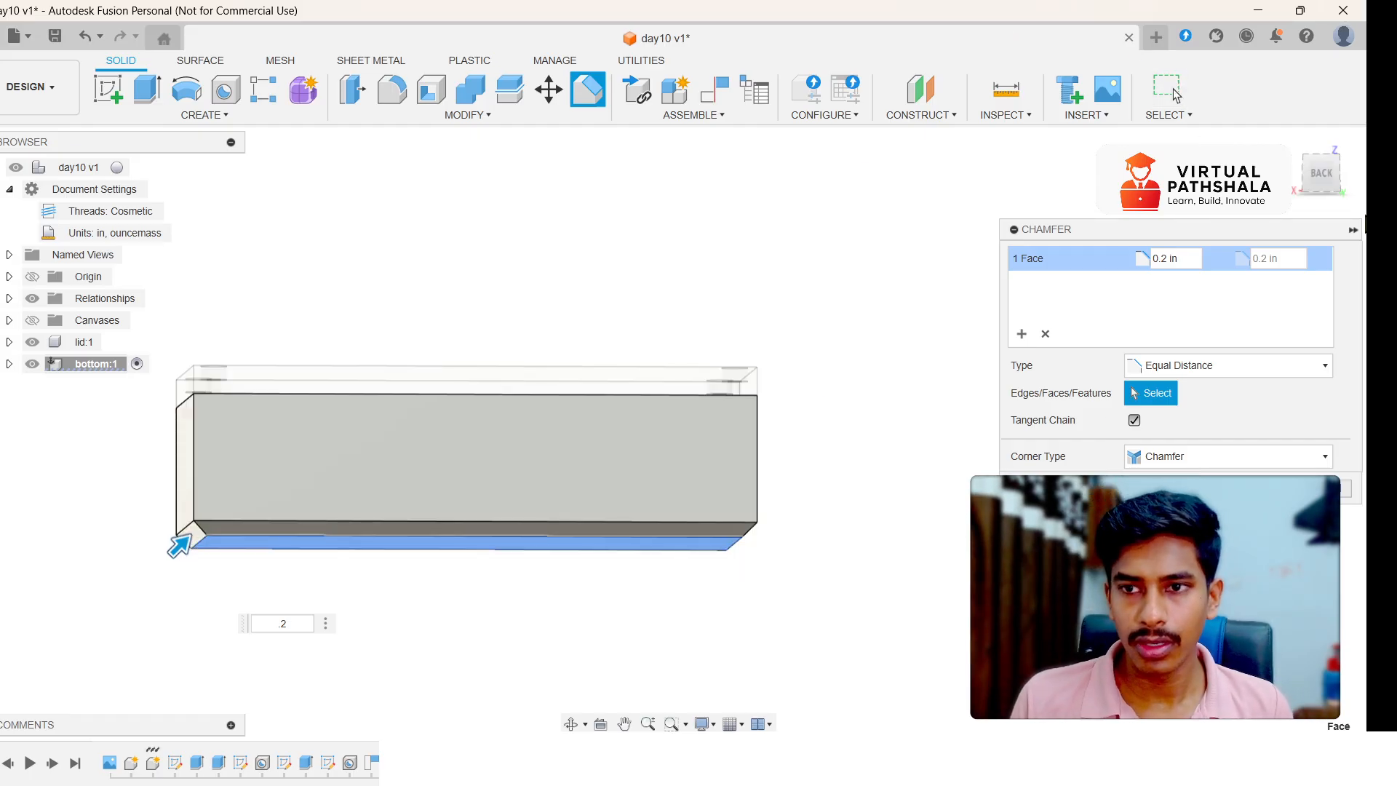
mouse_move(1324, 176)
left_mouse_down()
mouse_move(1316, 142)
mouse_move(1333, 192)
left_mouse_up()
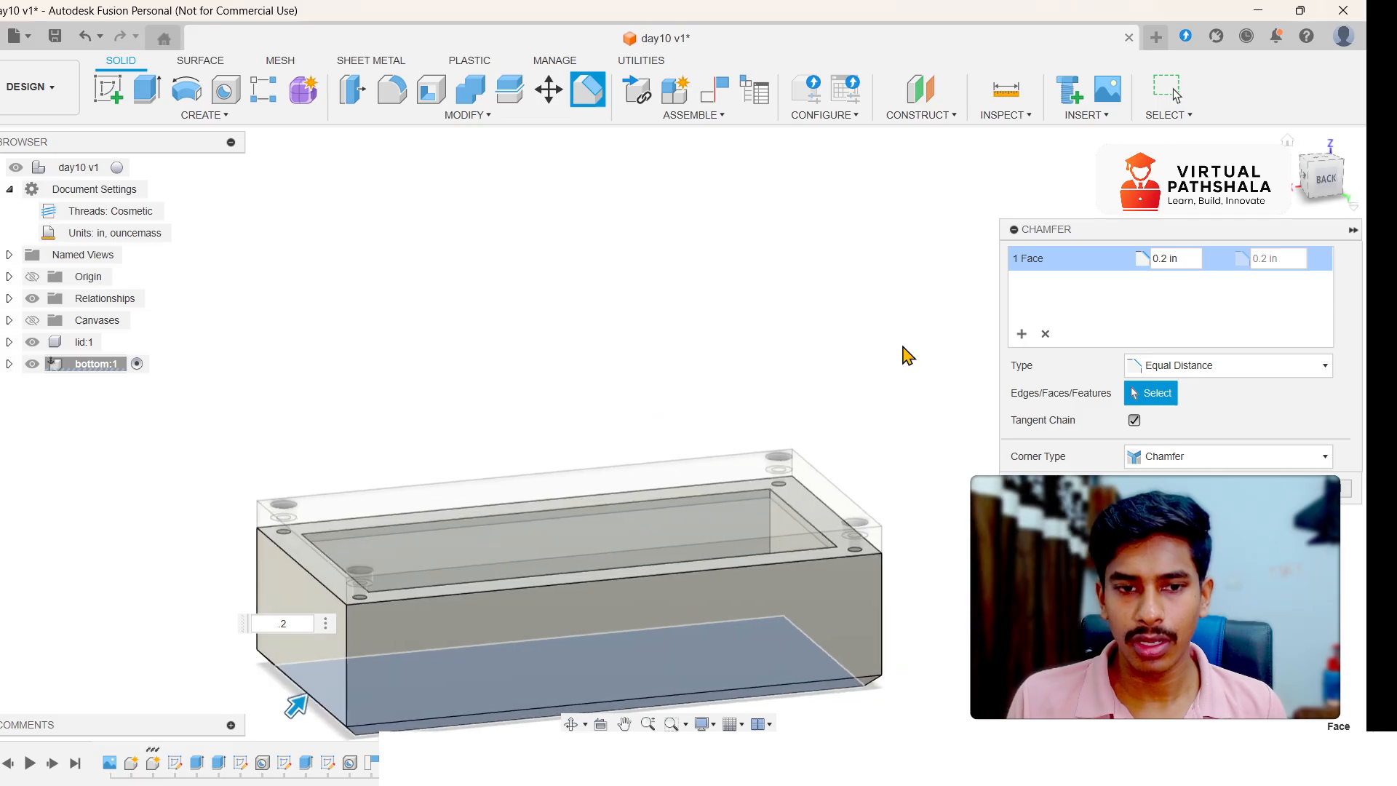
- Add the four lower outer edges of the bottom component to the selection and complete the 0.2 in chamfer
left_click(847, 663)
left_click(693, 624)
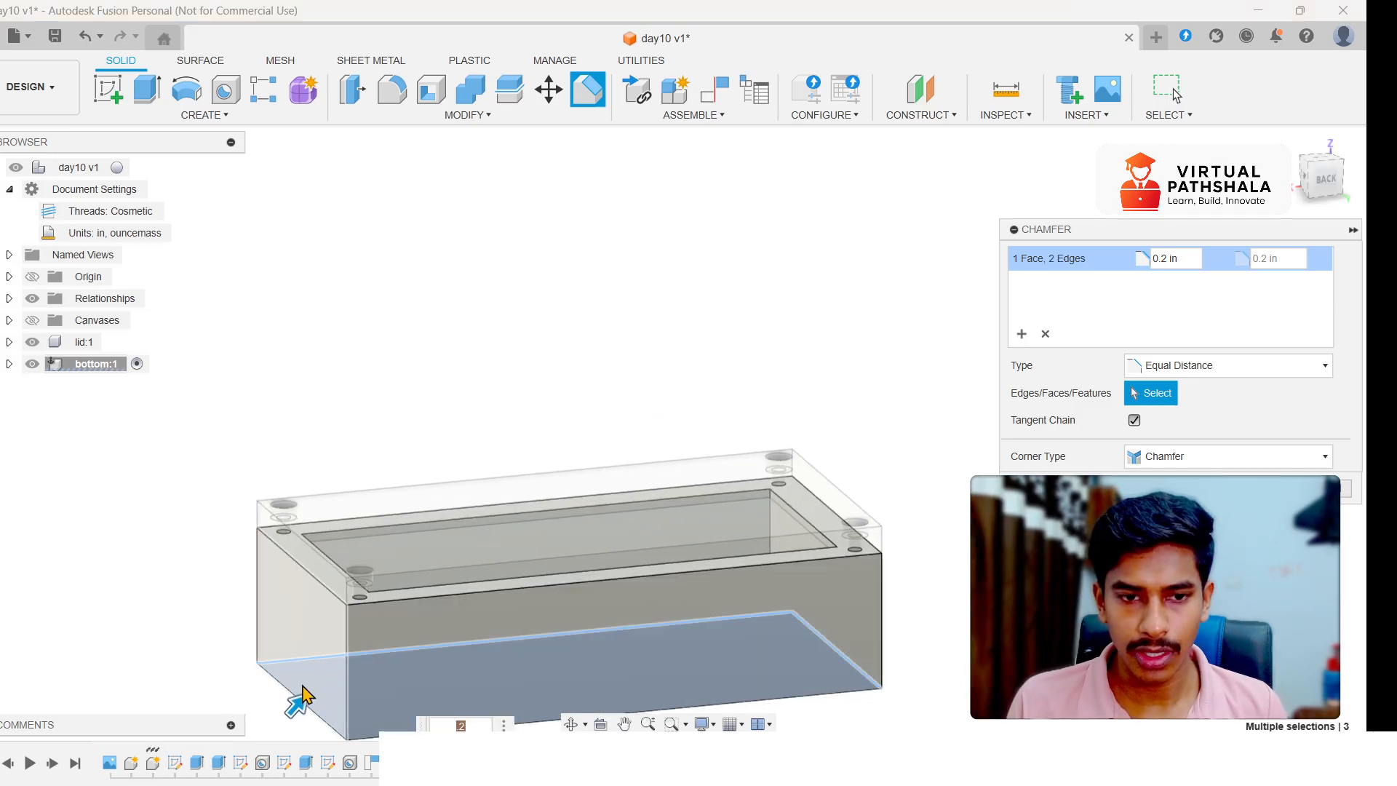
middle_click_drag(670, 424, 737, 301)
scroll(737, 301, "down", 1)
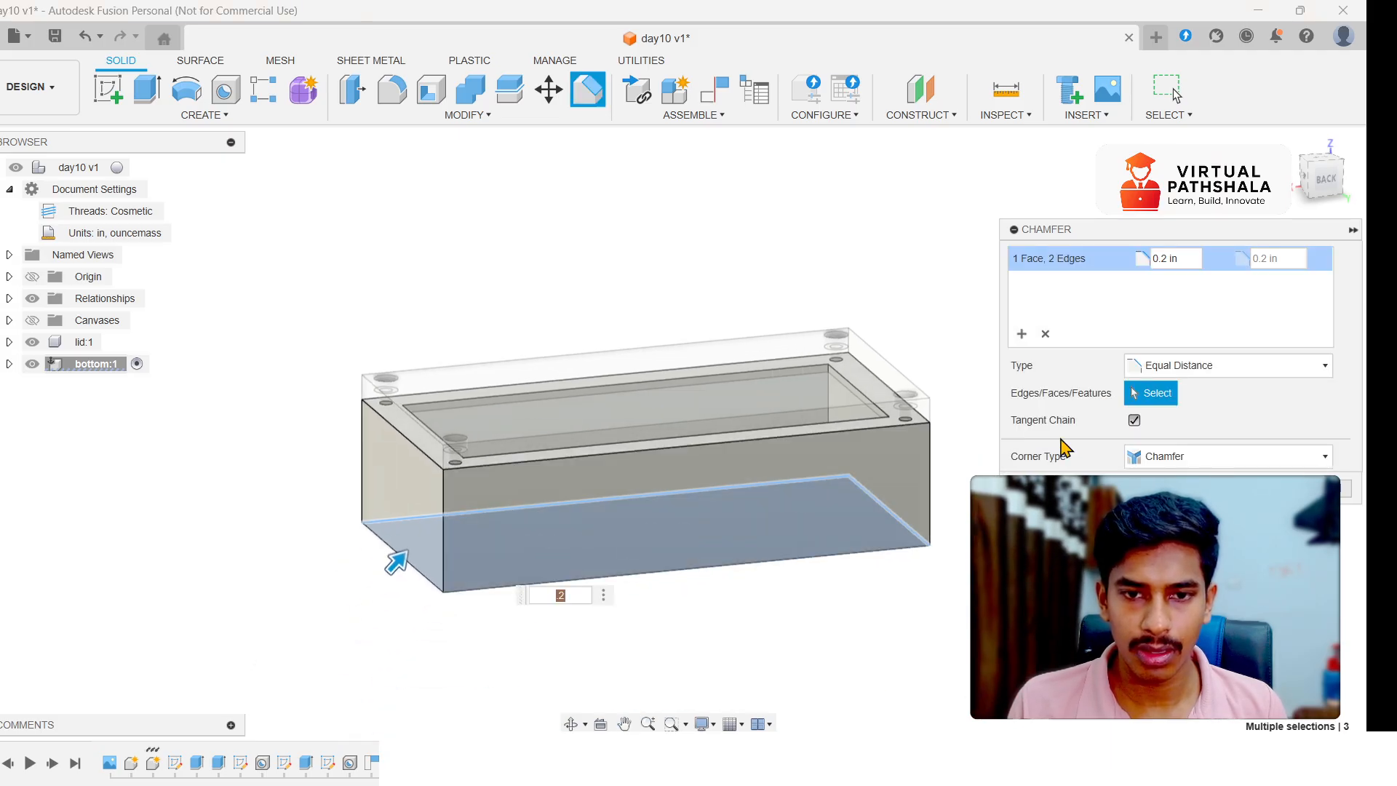
left_click_drag(1333, 178, 1325, 212)
middle_click_drag(924, 315, 896, 177)
left_click(748, 517)
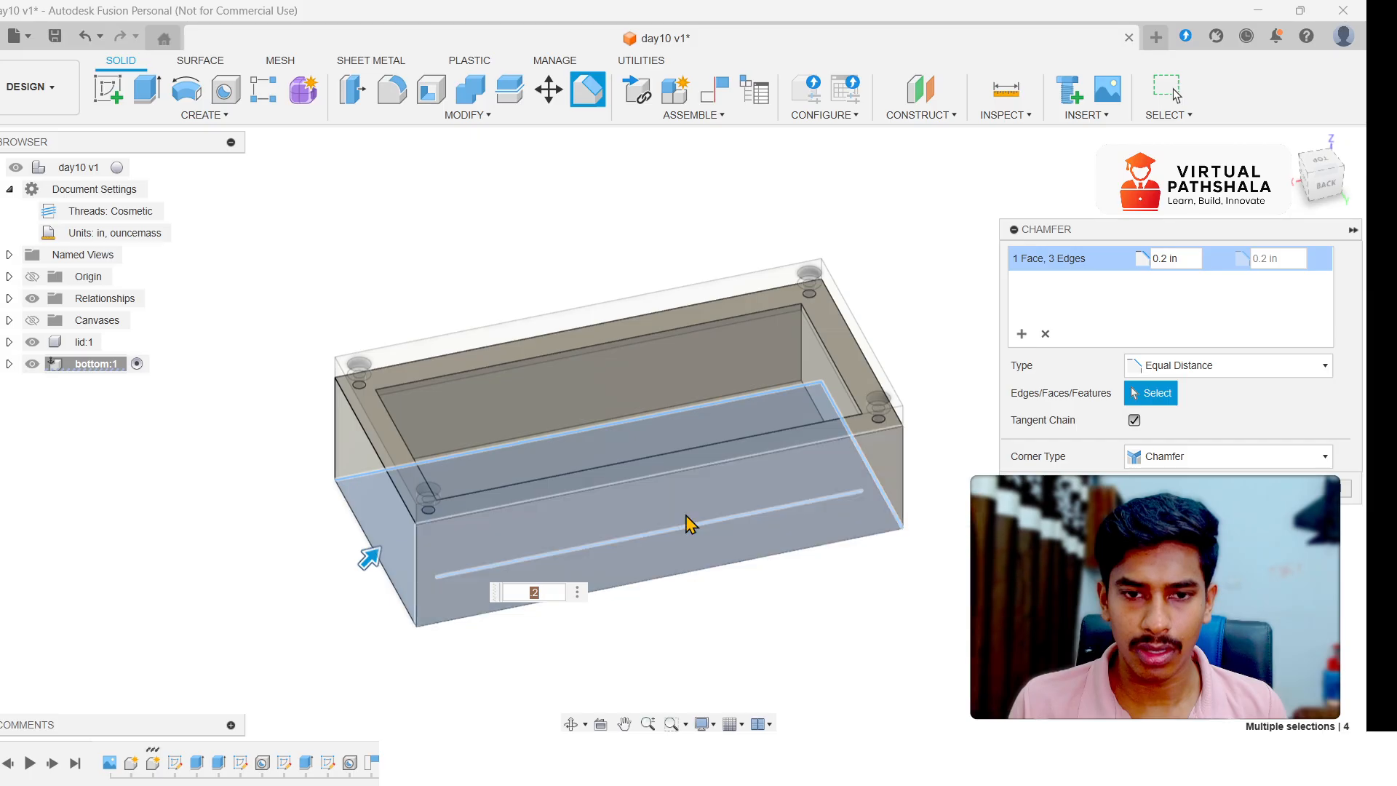
left_click(410, 536)
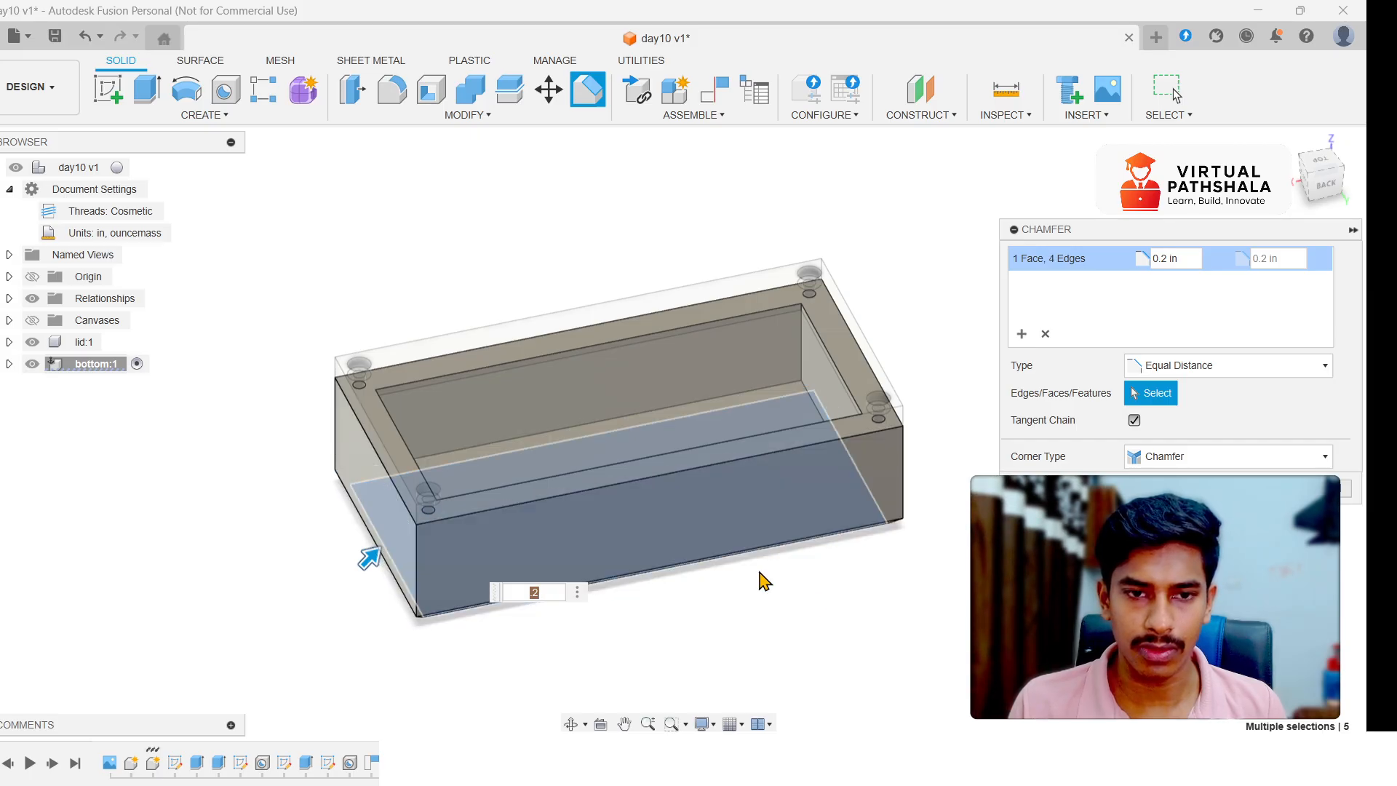
mouse_move(1329, 190)
left_mouse_down()
mouse_move(1325, 213)
mouse_move(1316, 192)
left_mouse_up()
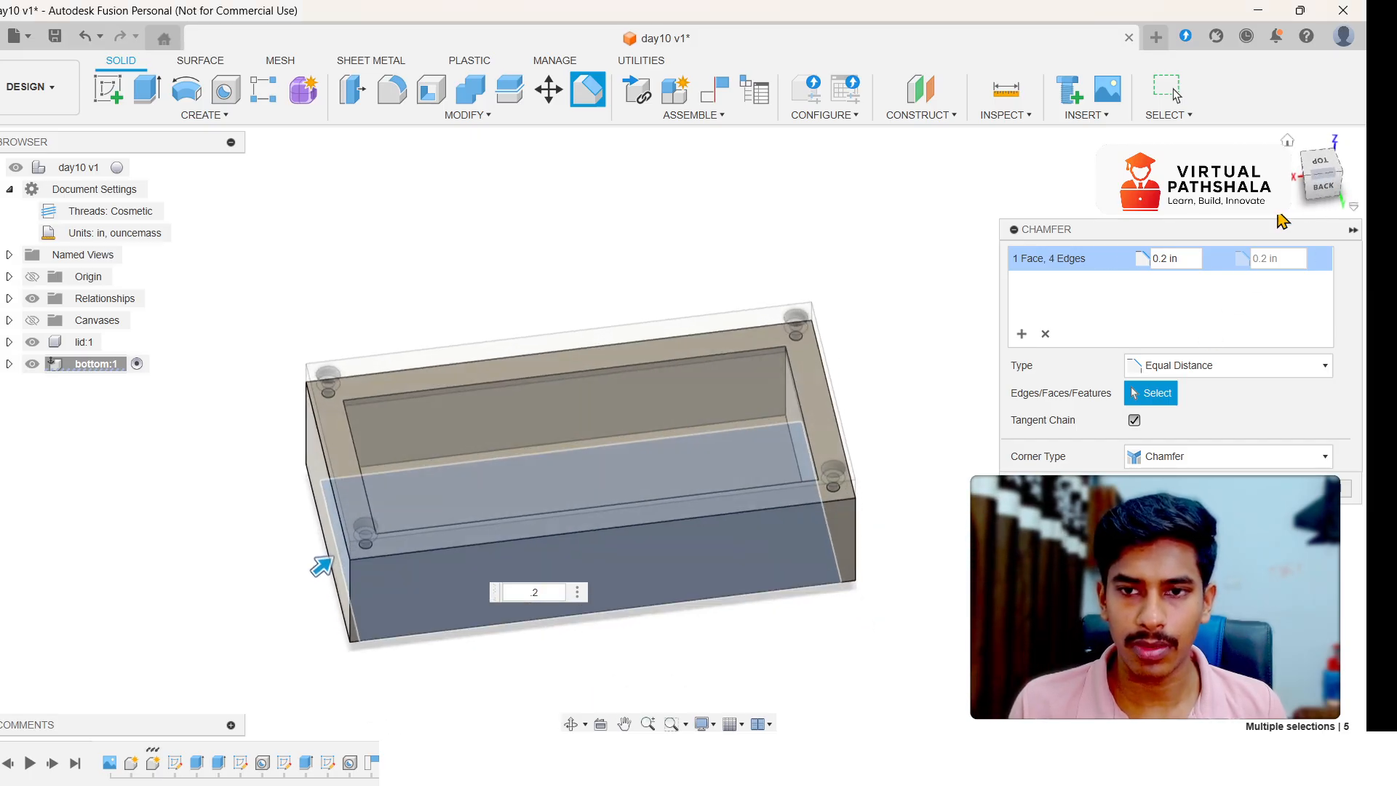
left_click(1268, 488)
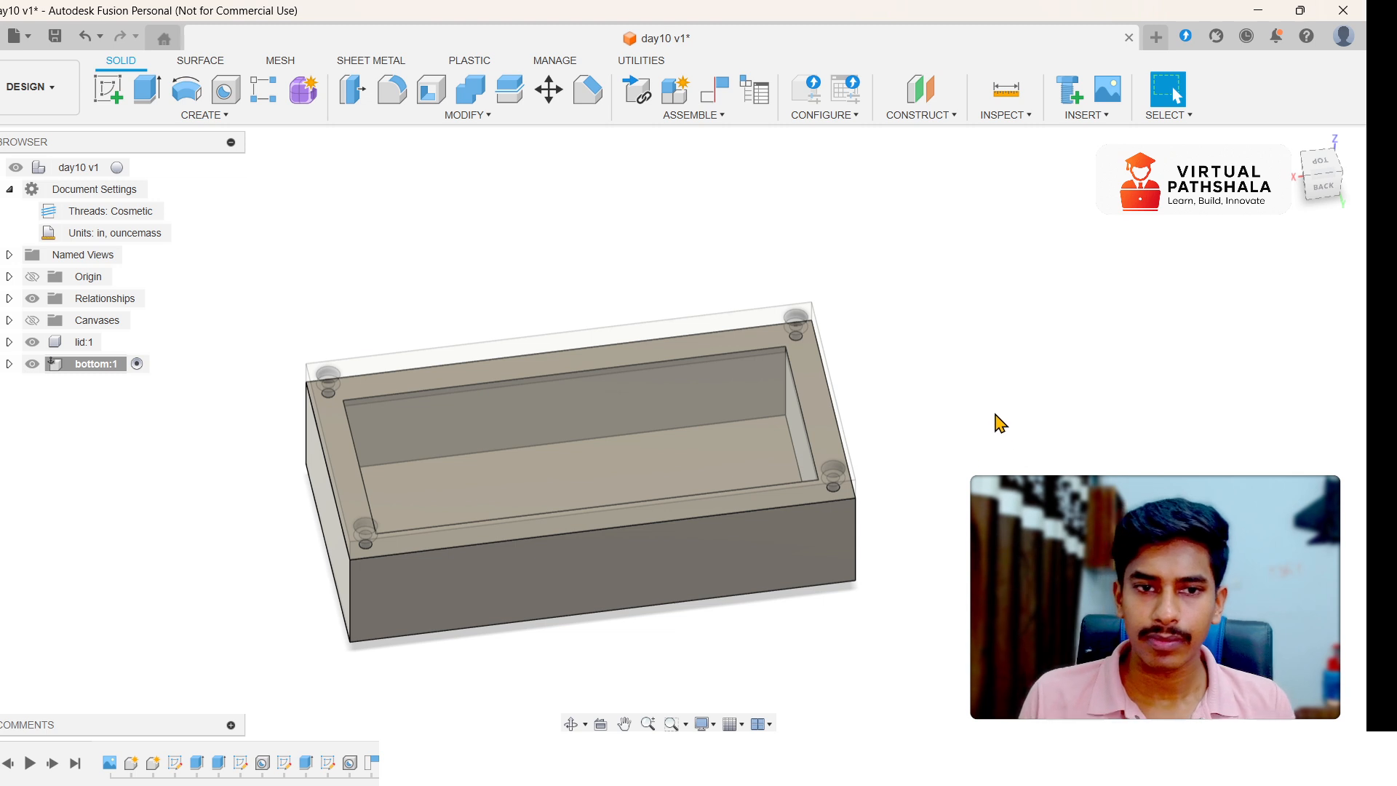
- Activate the lid component and return to the home view of the box
left_click_drag(1322, 187, 1301, 182)
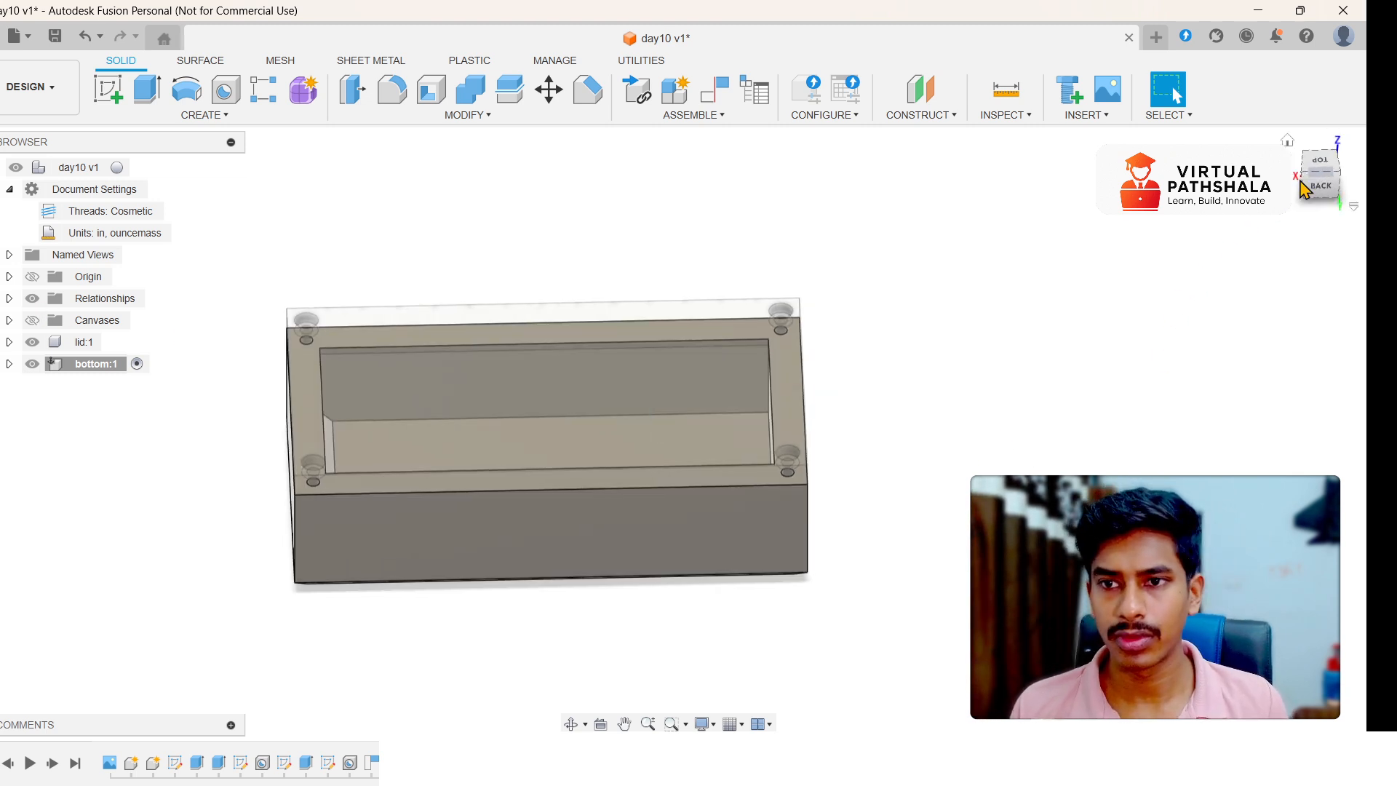
scroll(1098, 290, "down", 3)
scroll(1095, 289, "up", 3)
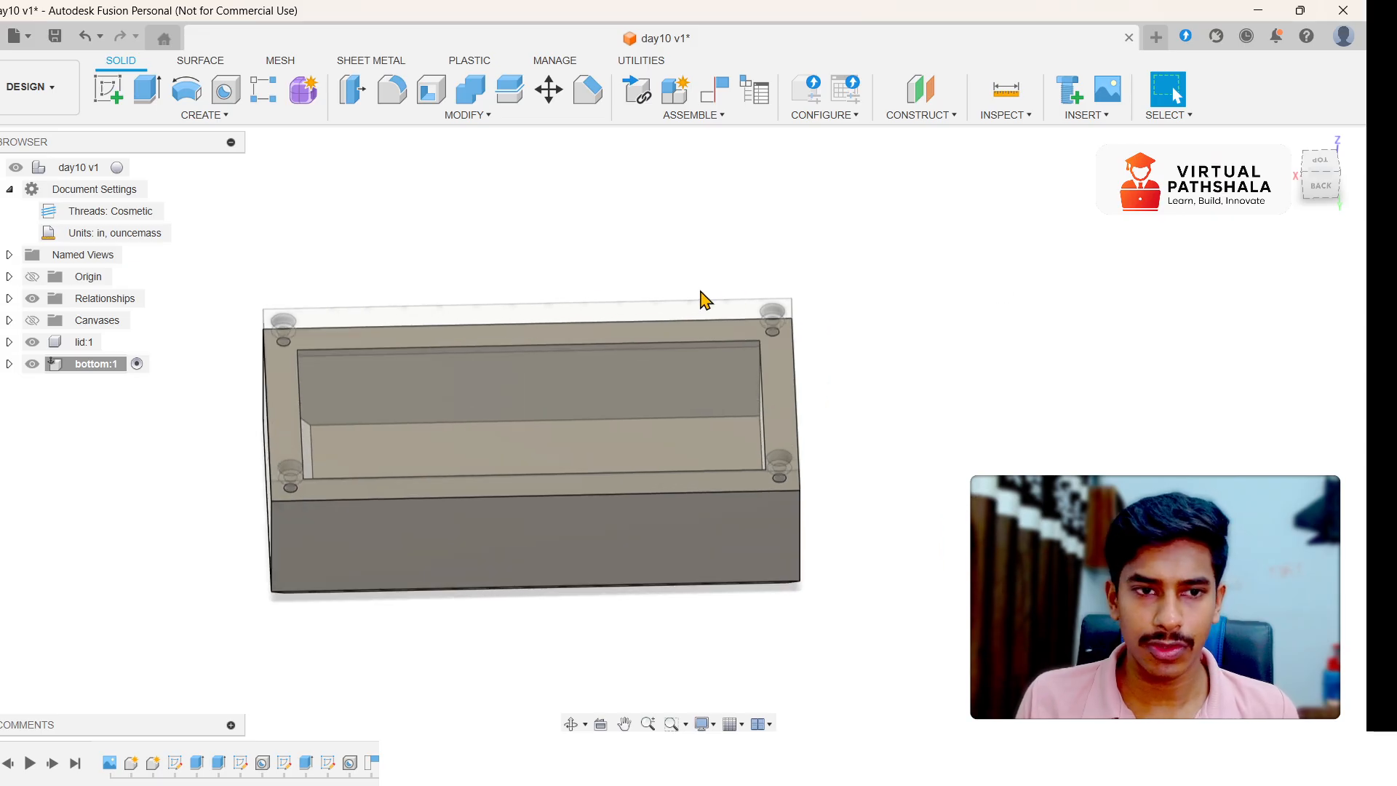
left_click(115, 343)
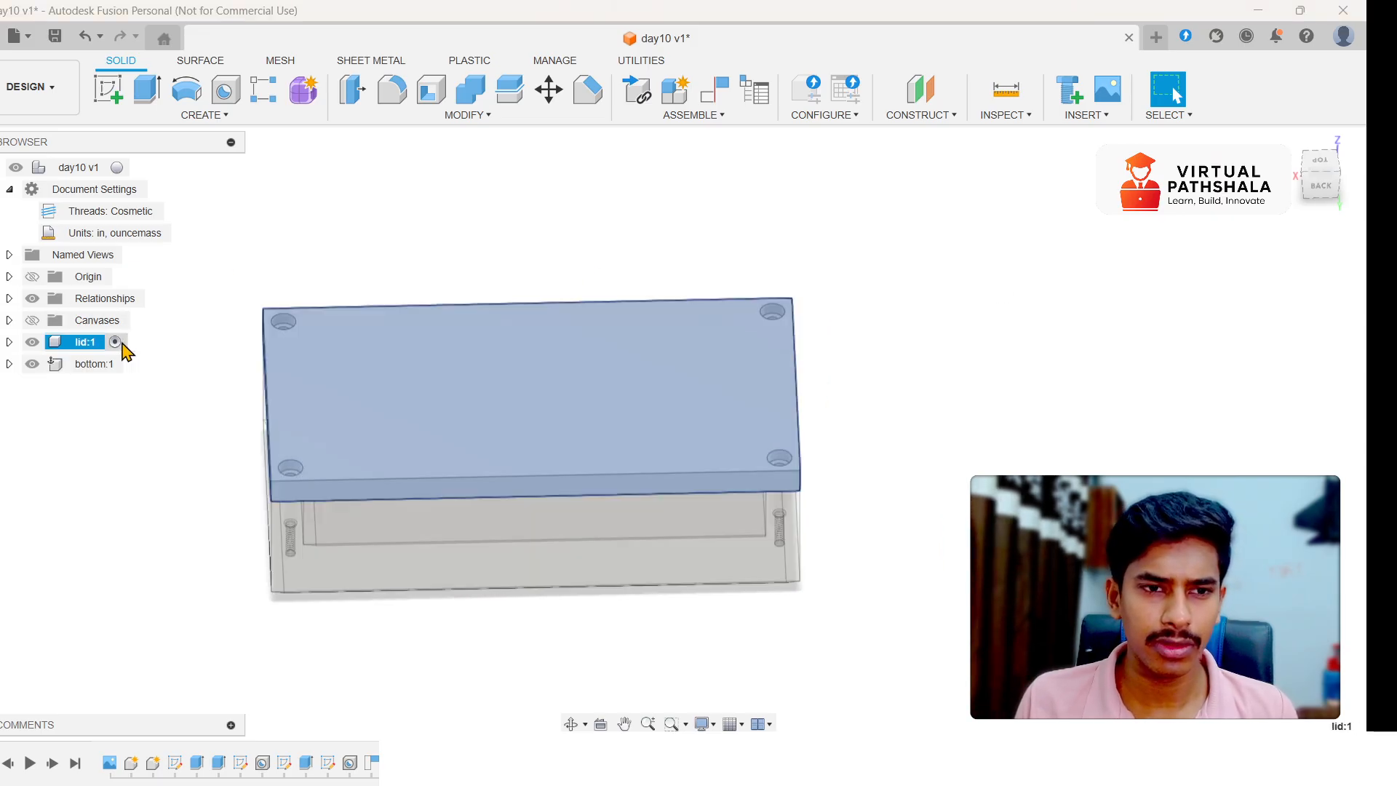
left_click(914, 347)
middle_click_drag(914, 347, 1201, 302)
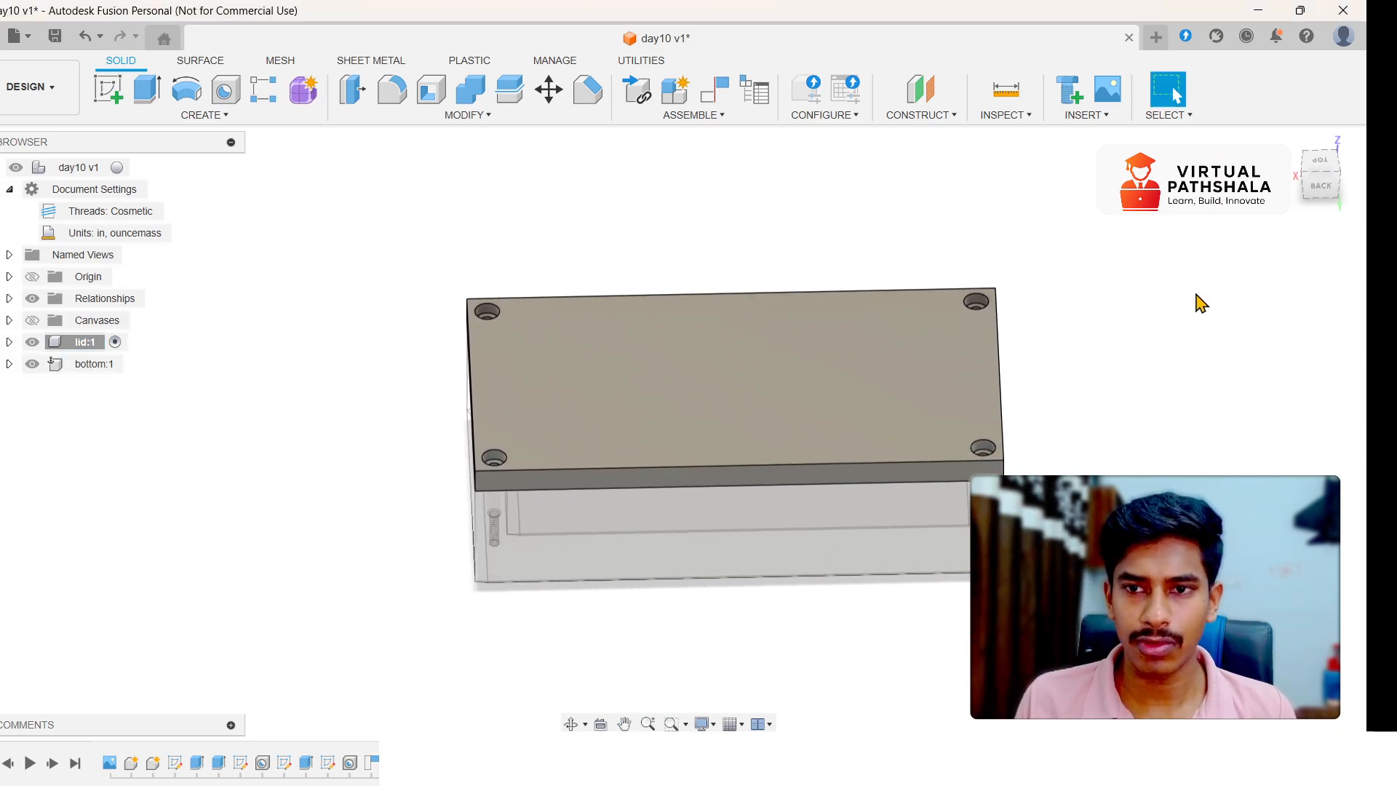
left_click(1288, 141)
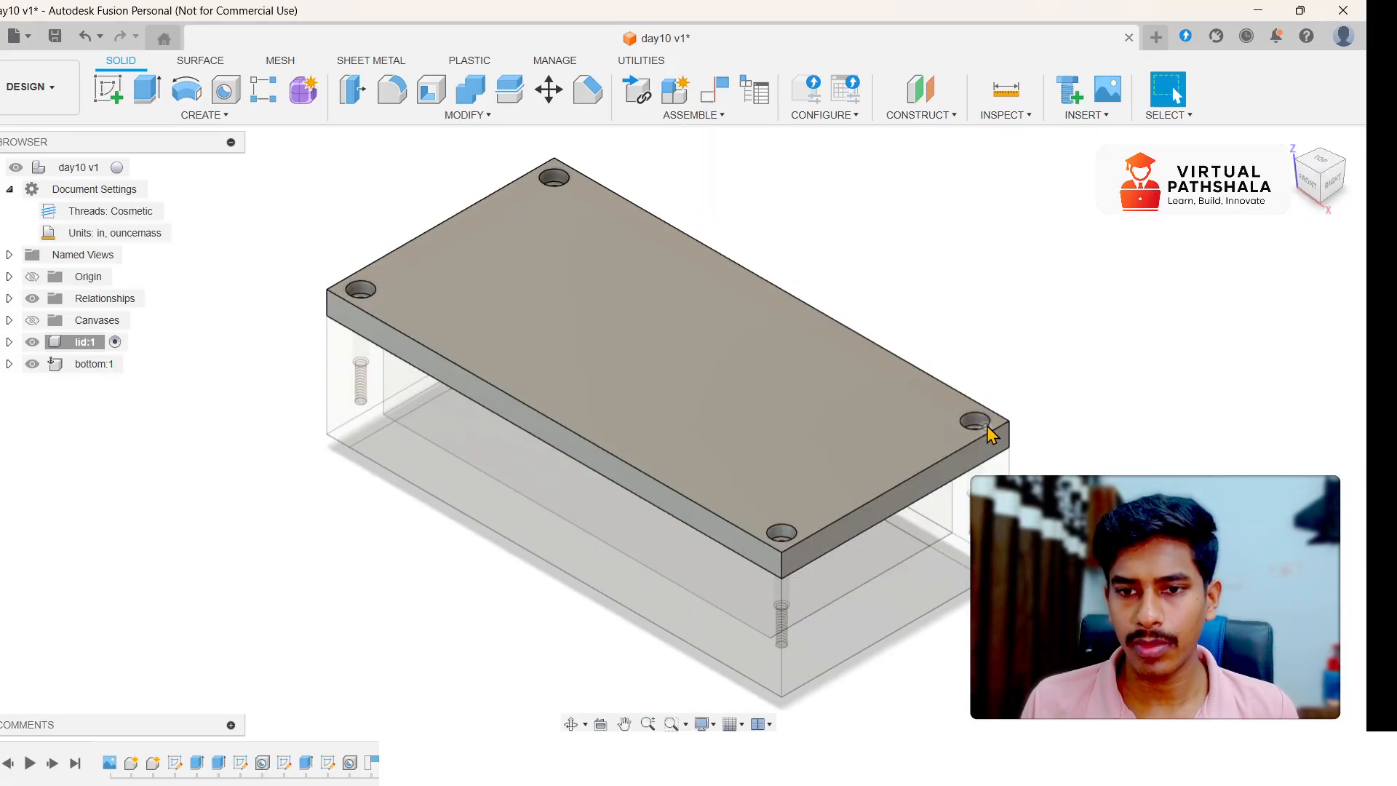
- Open the McMaster-Carr component catalog for inserting a part
left_click(1089, 117)
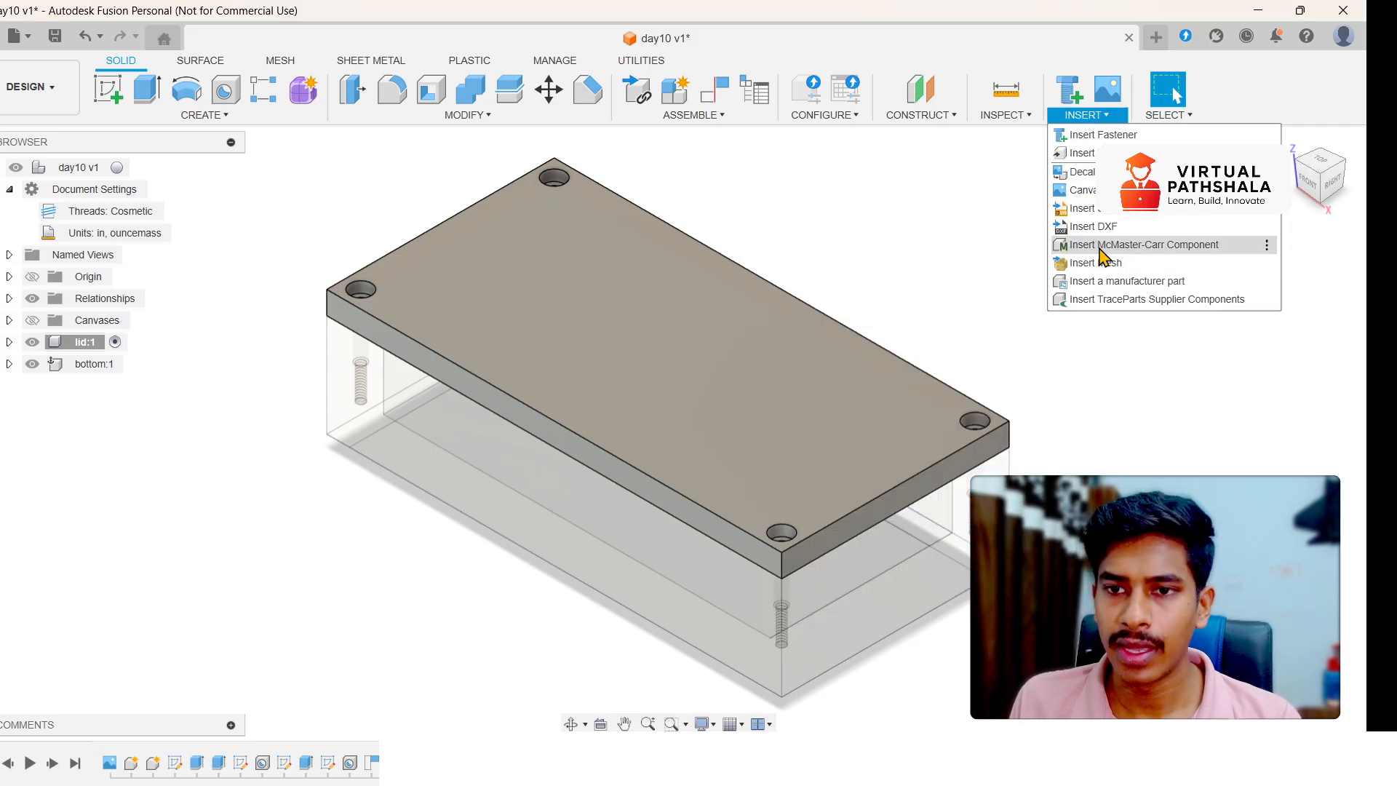
left_click(1156, 247)
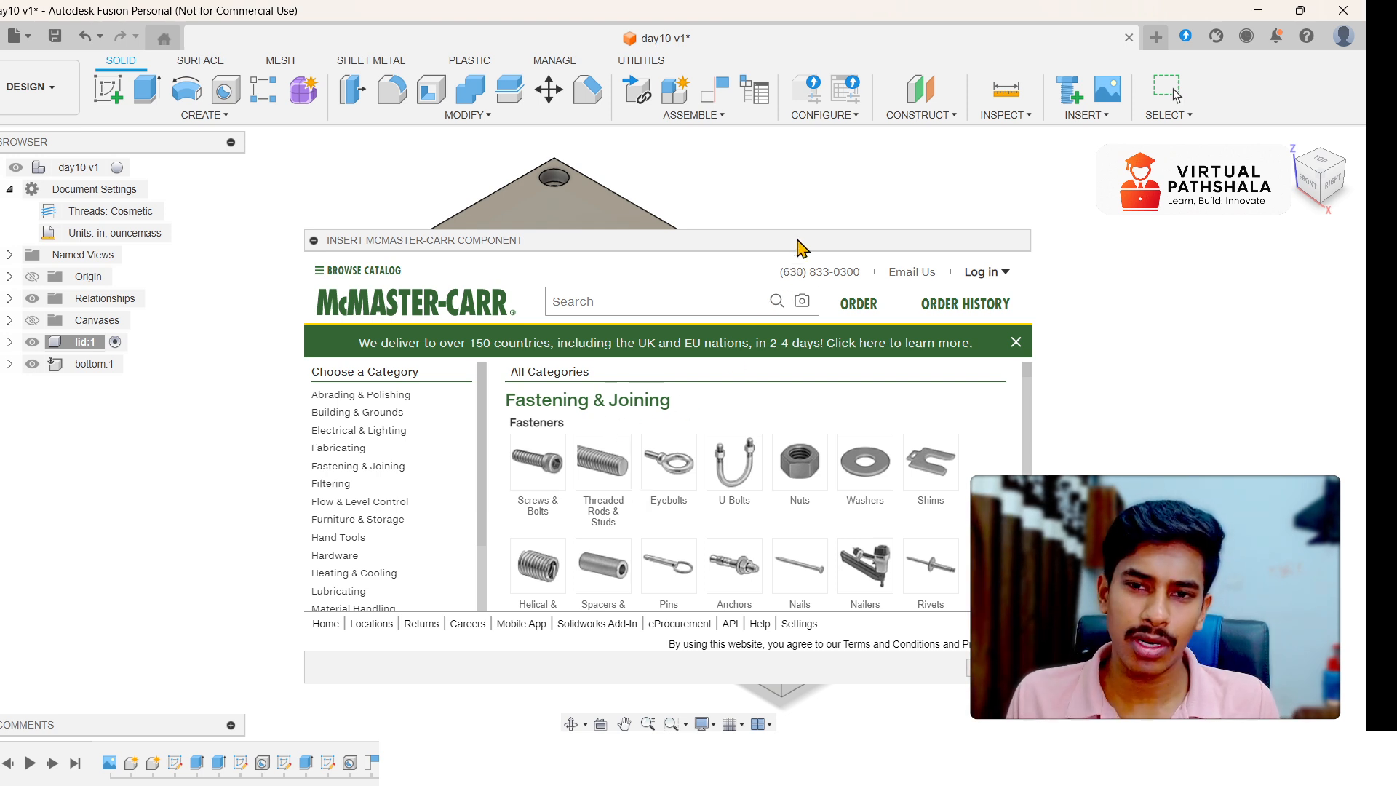
scroll(807, 553, "down", 2)
scroll(811, 558, "down", 1)
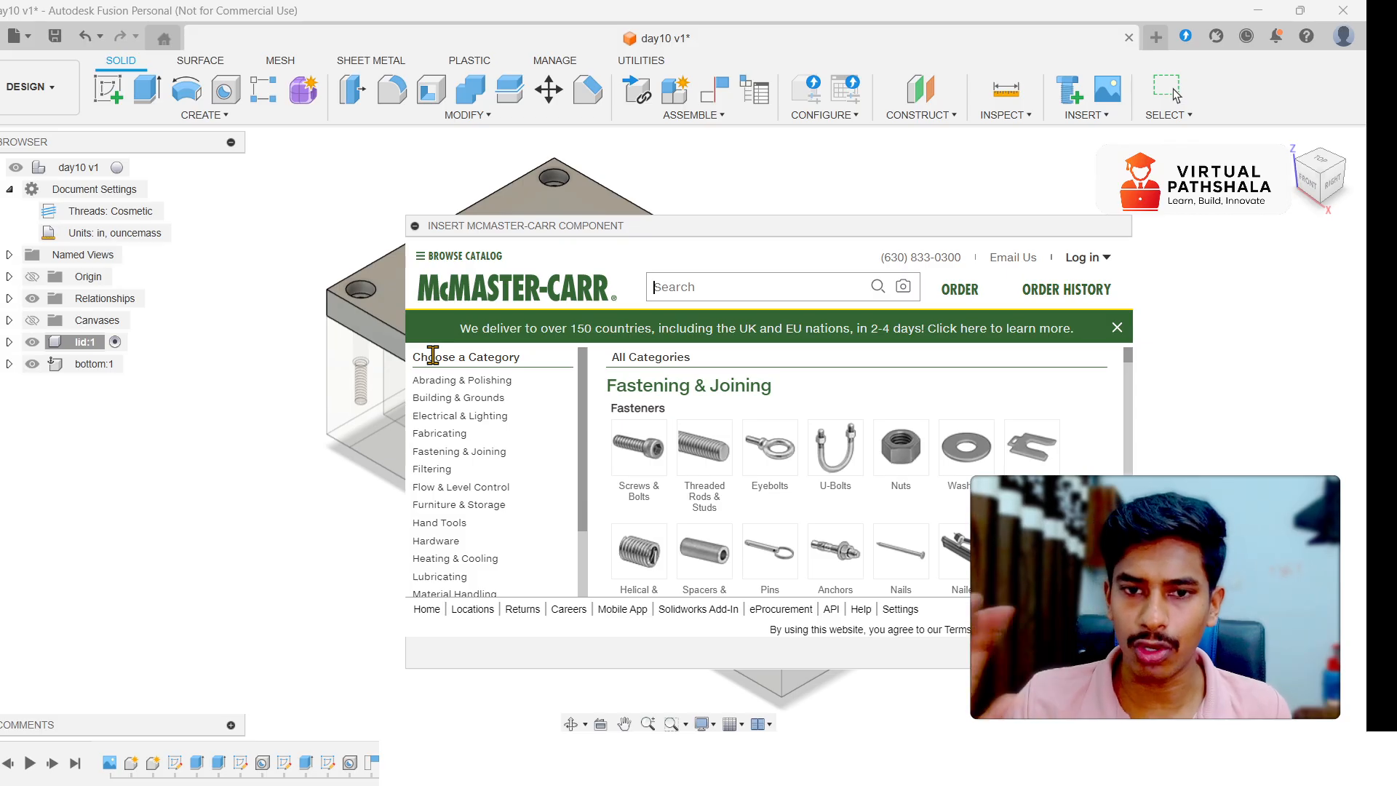
- Search the catalog for "screws" and narrow it to Socket Head Screws, category Steel Socket Head Screws
left_click(639, 474)
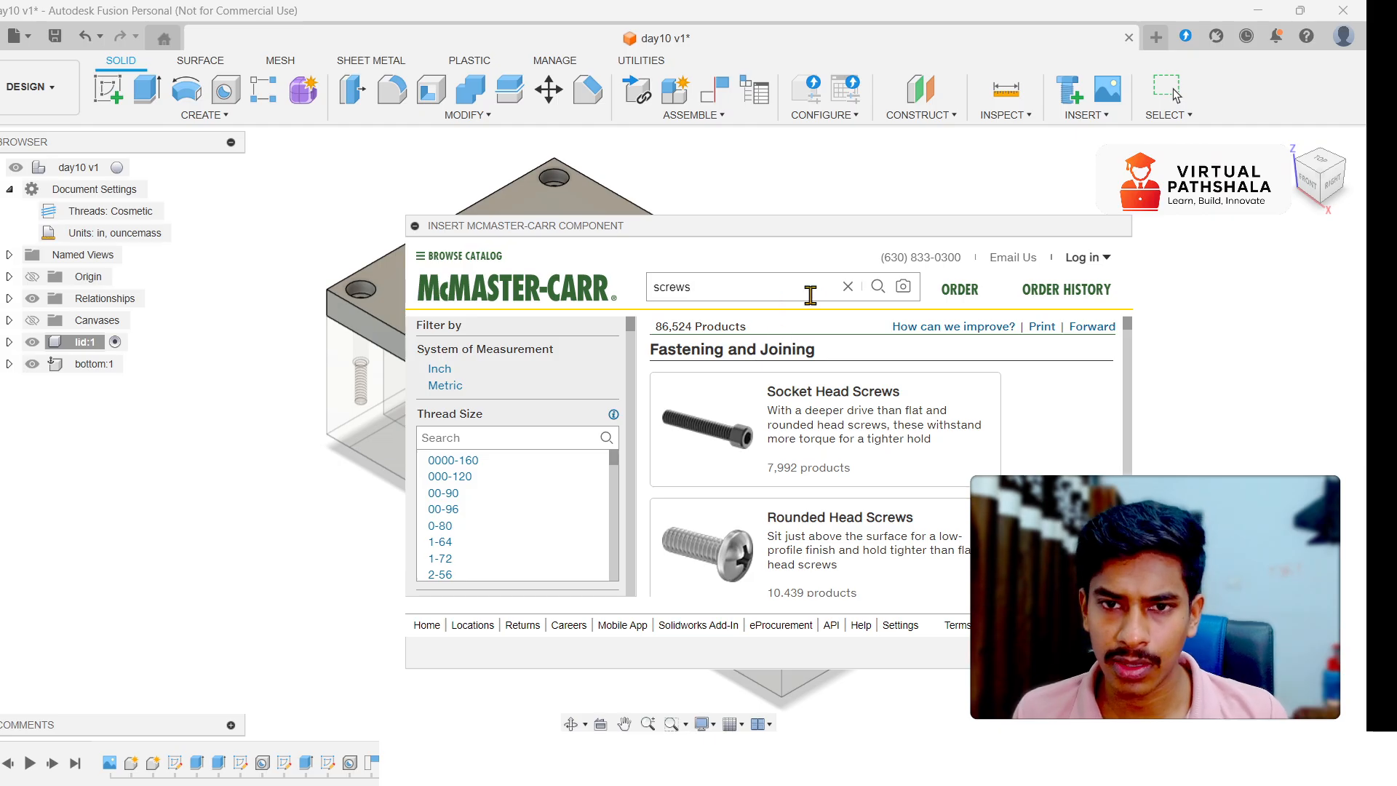
left_click(848, 286)
left_click(738, 279)
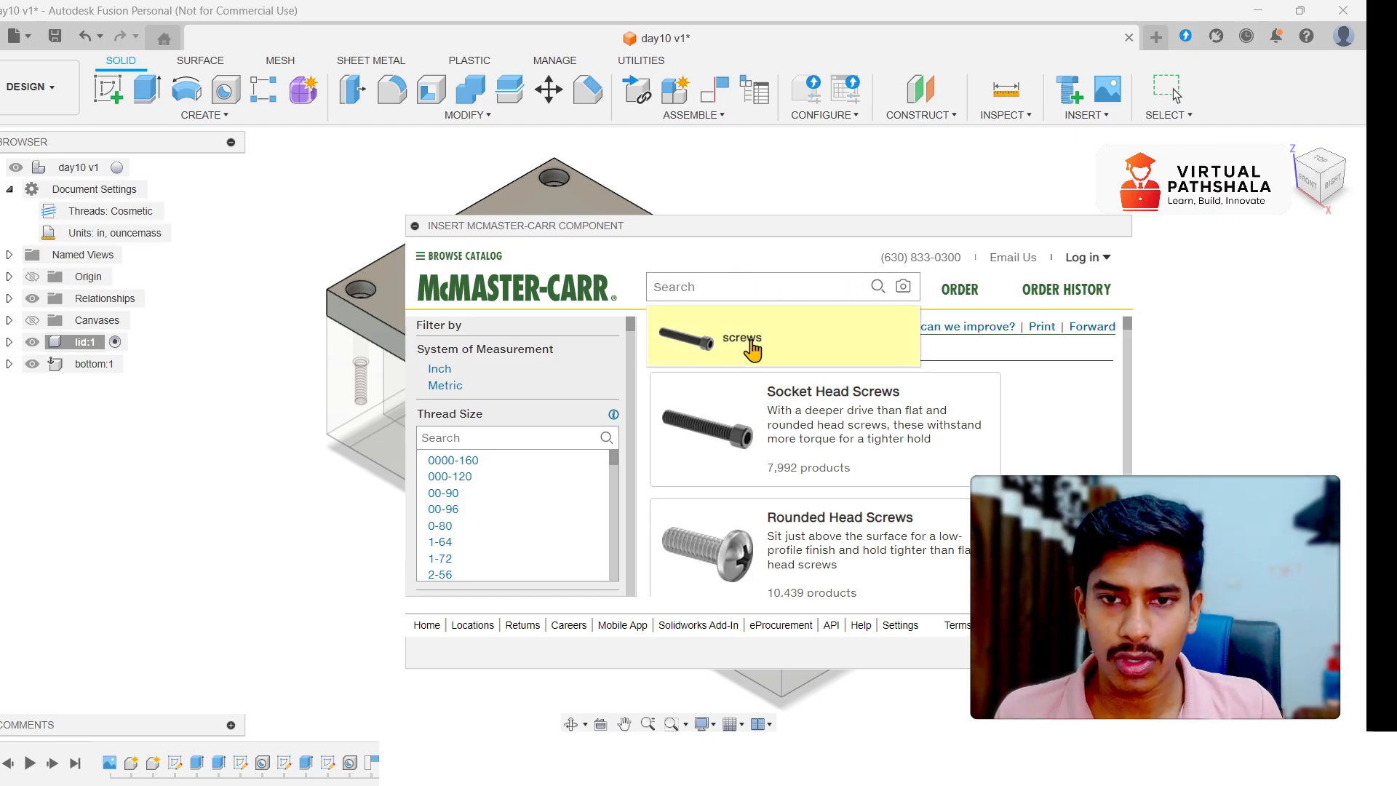
left_click(770, 361)
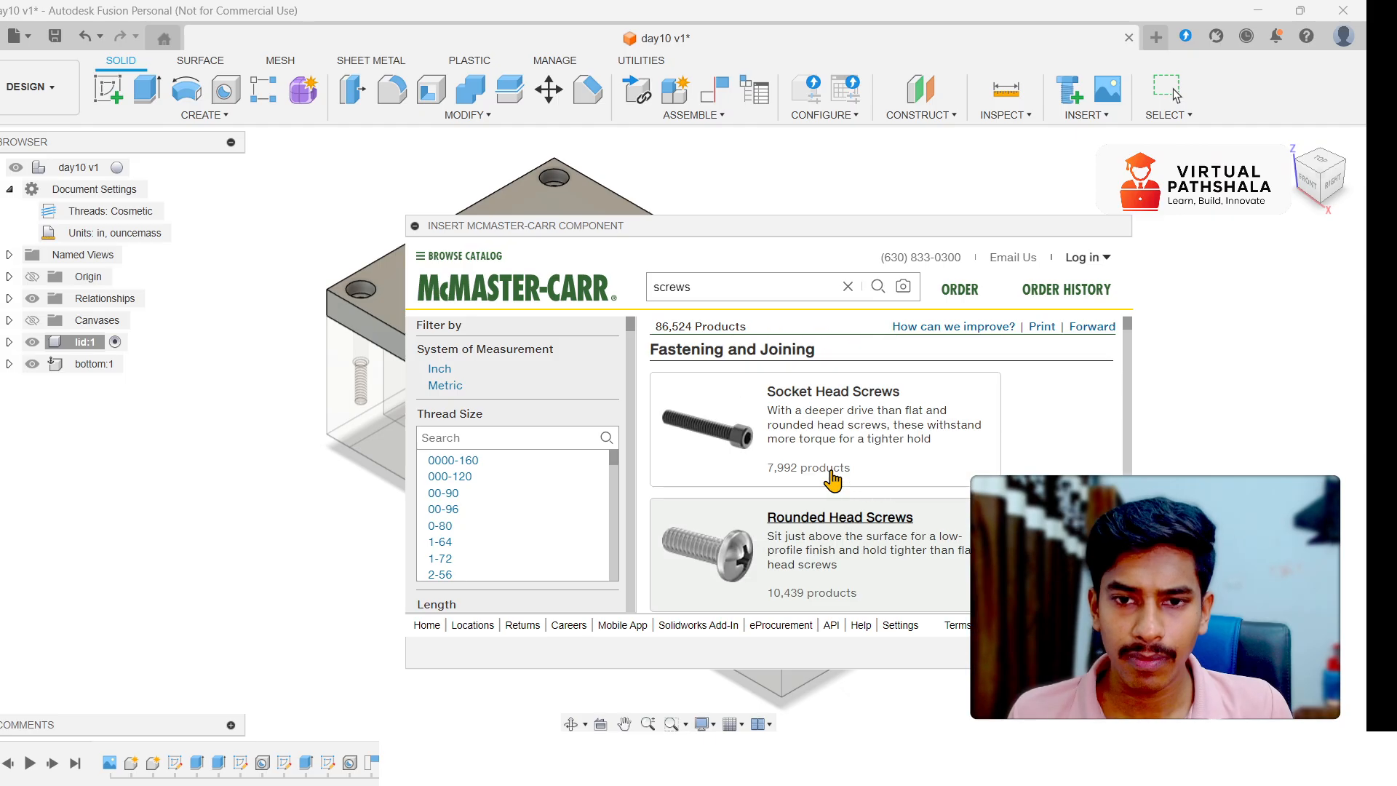
left_click(815, 393)
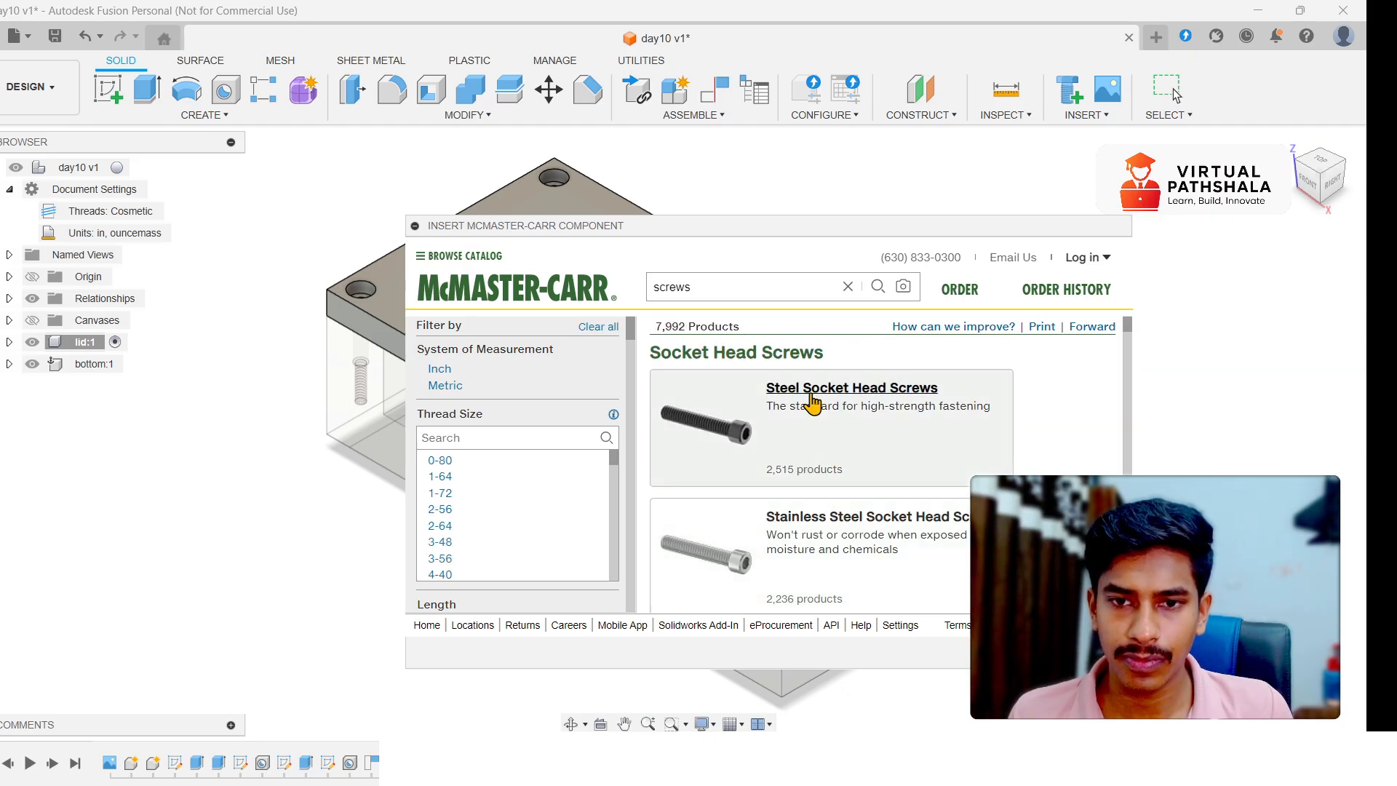
left_click(812, 402)
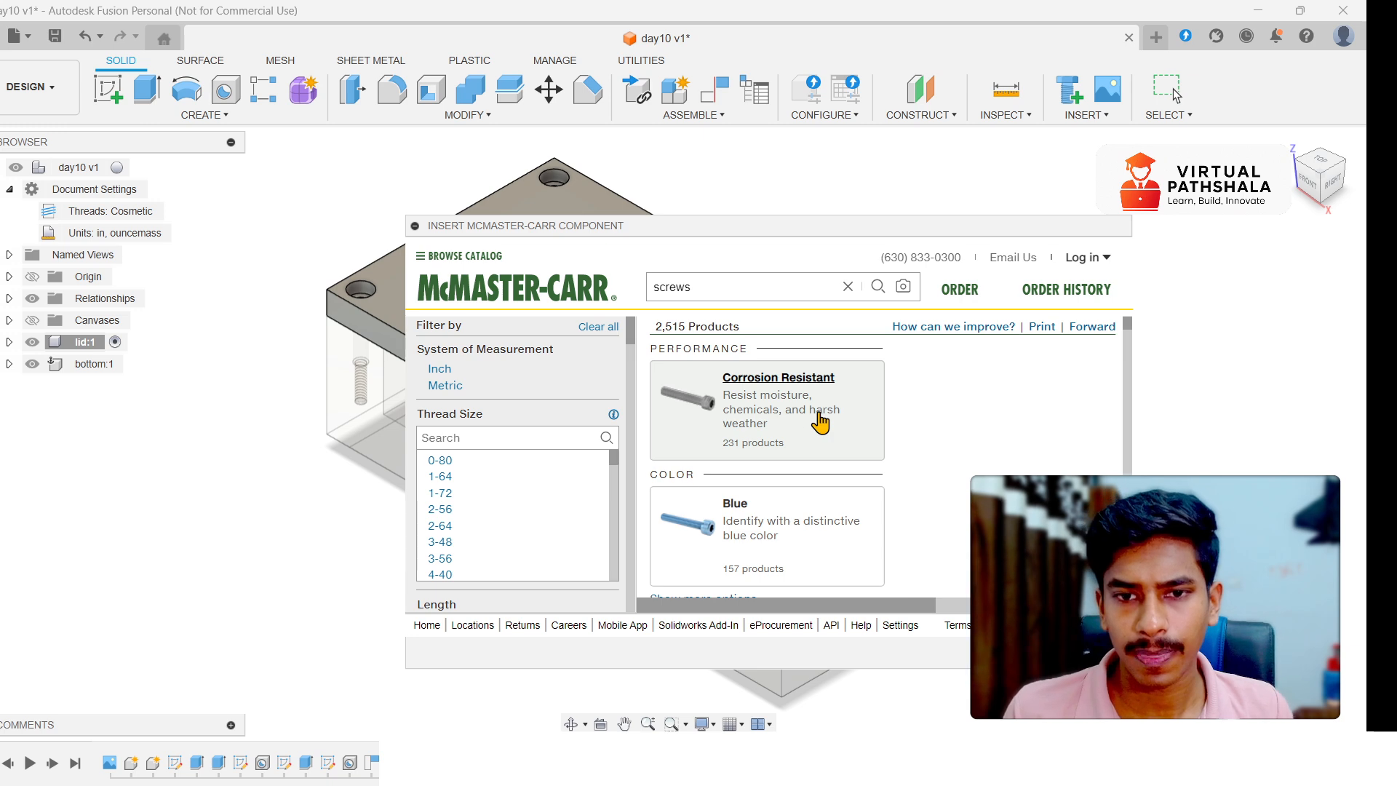
- Filter the steel socket head screws to the Fully Threaded type
scroll(842, 444, "down", 1)
scroll(842, 445, "down", 3)
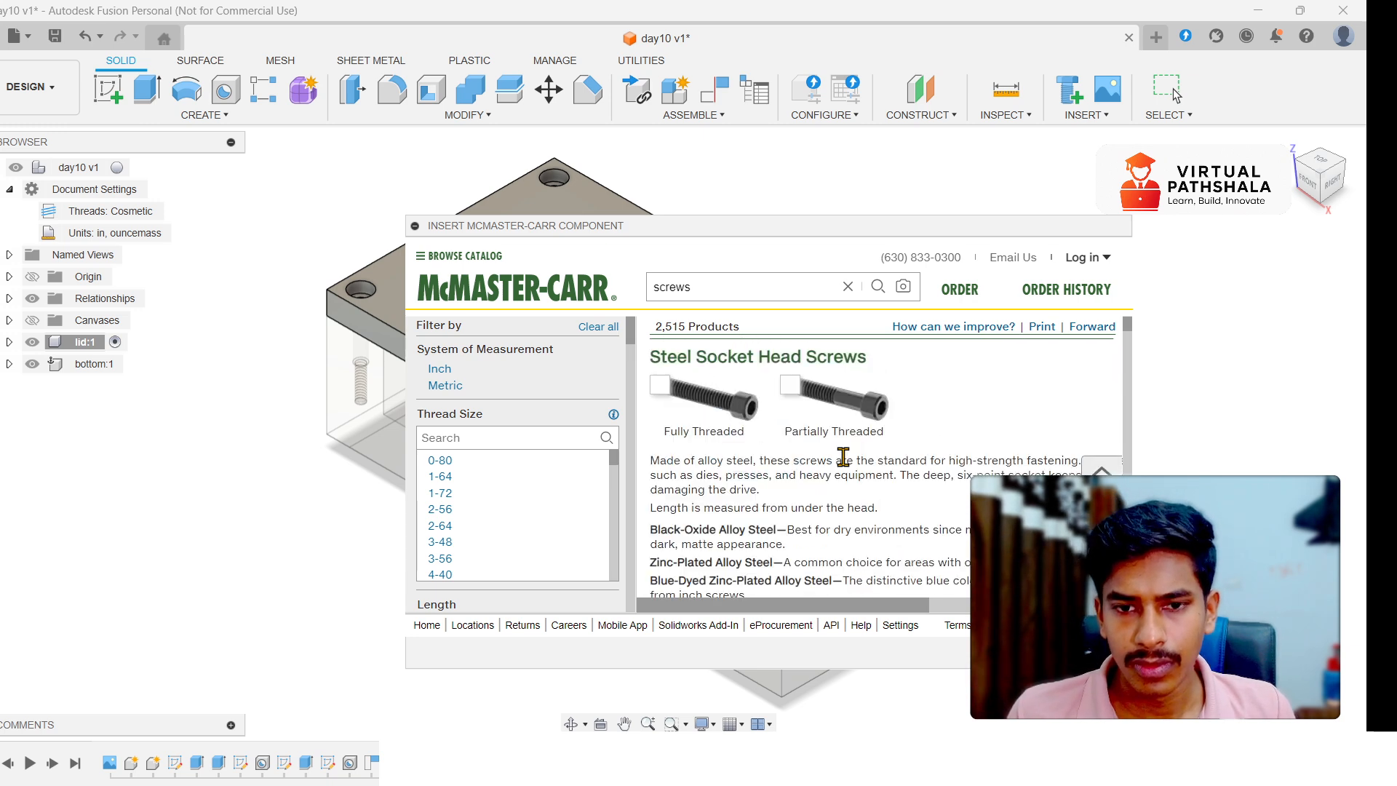
scroll(843, 457, "up", 4)
scroll(844, 456, "down", 2)
scroll(843, 456, "up", 1)
left_click(740, 464)
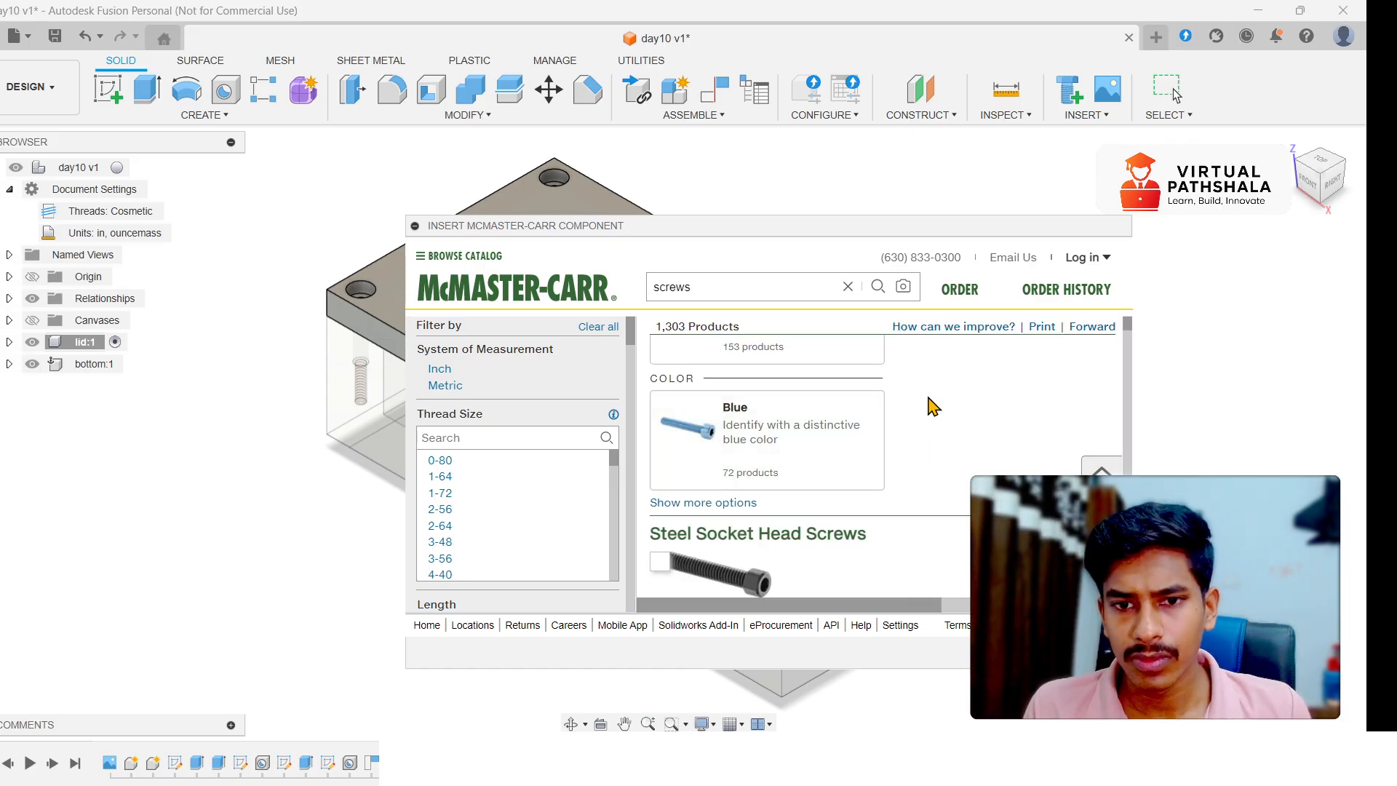
- Browse the black-oxide alloy steel size table and open the product entry of a fully threaded socket head screw
scroll(905, 451, "down", 5)
scroll(905, 449, "down", 6)
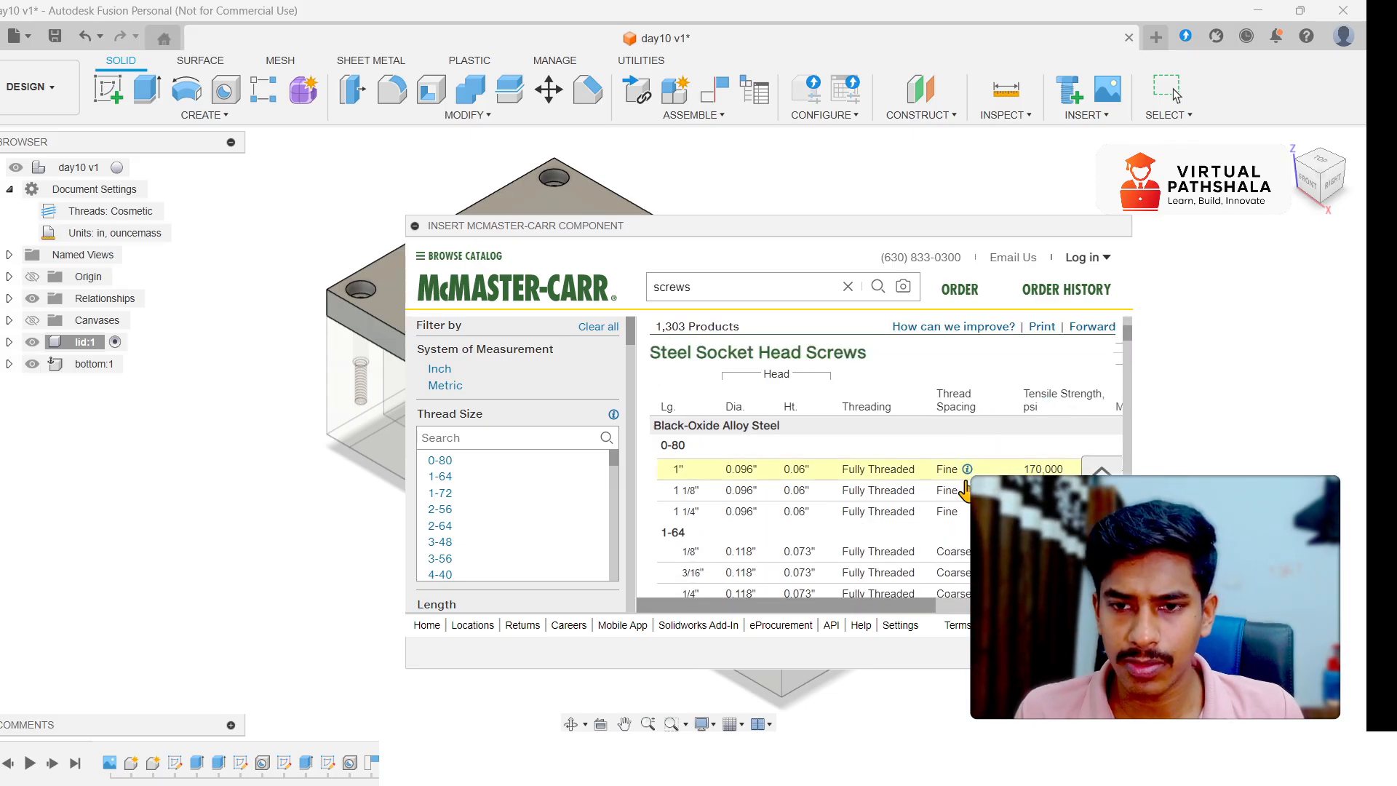
scroll(892, 524, "up", 1)
scroll(892, 531, "up", 2)
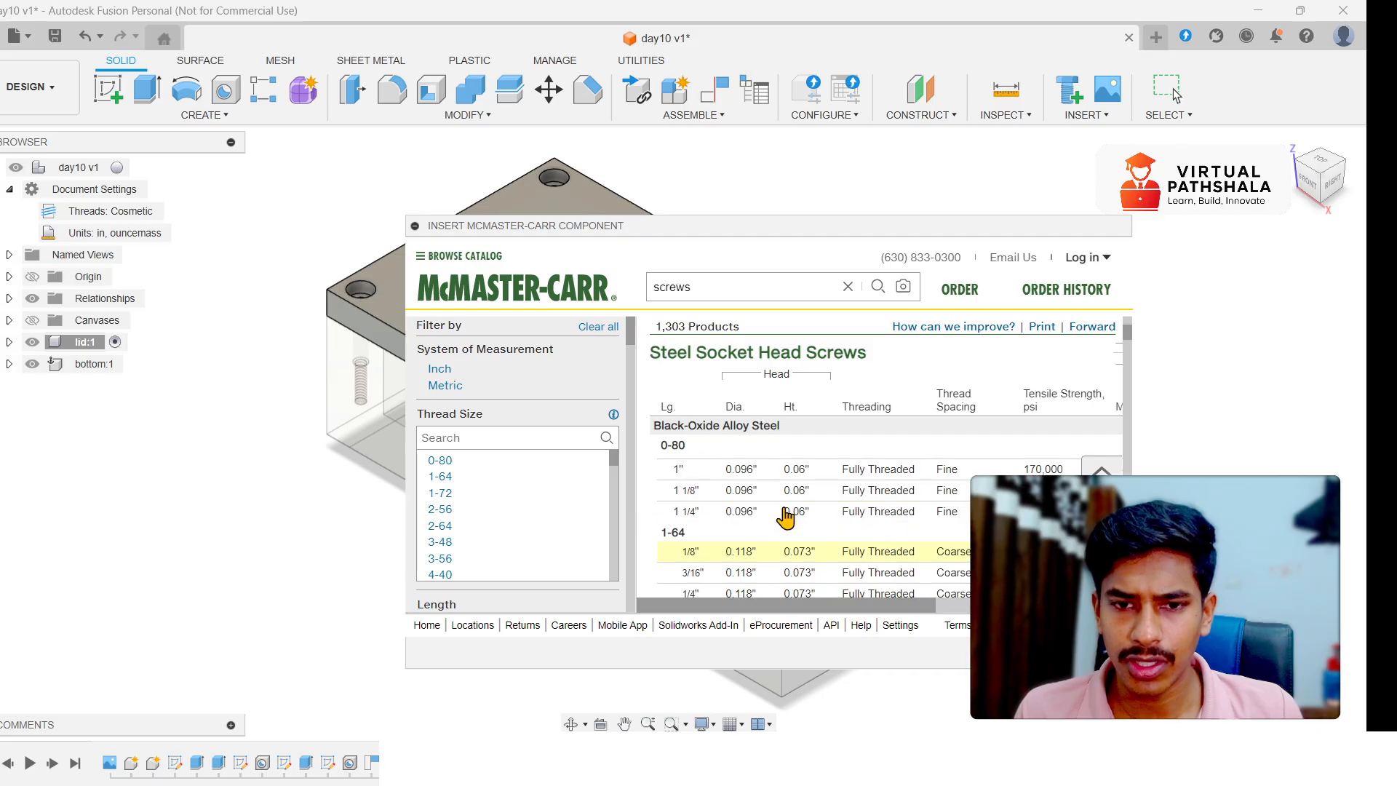
left_click(854, 530)
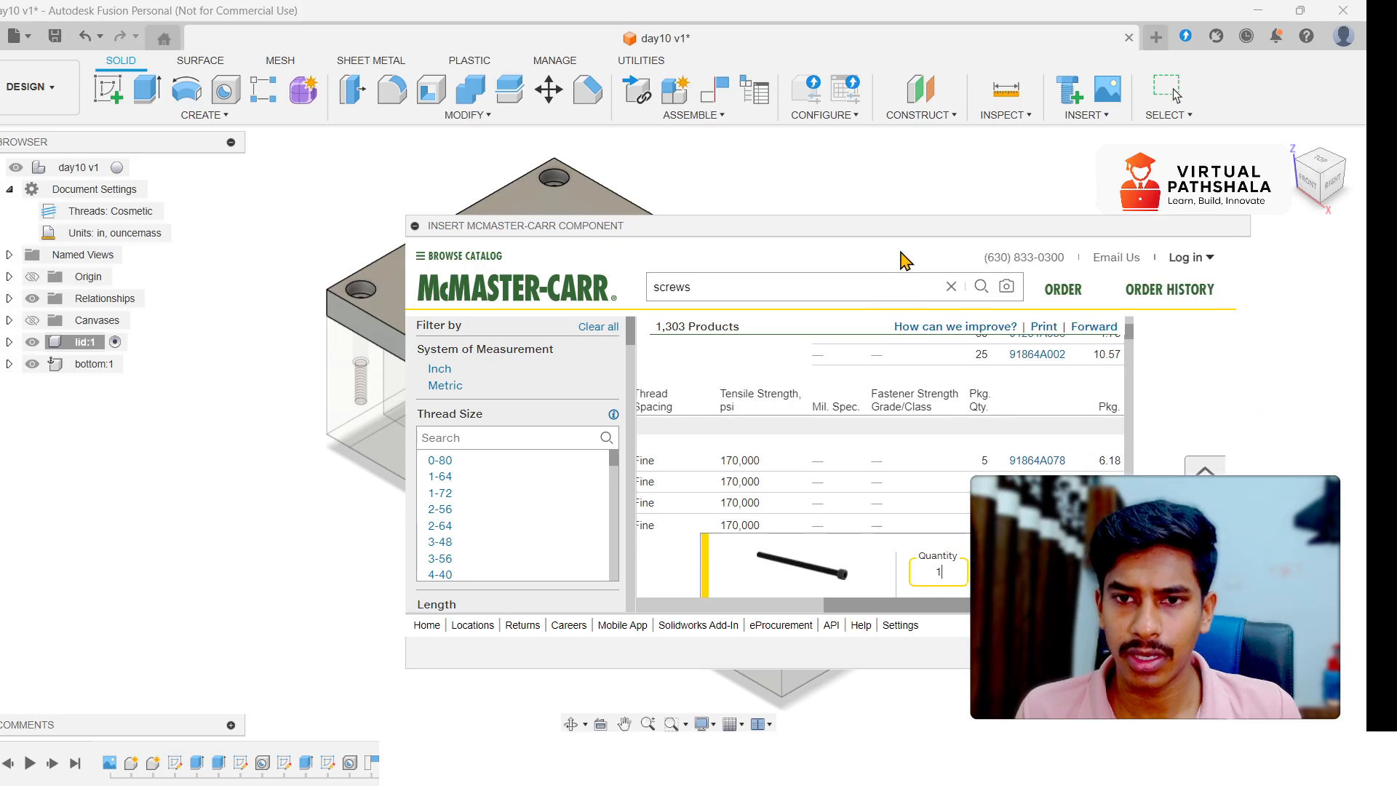
- Move and enlarge the catalog window, and choose the 3-D STEP CAD format for the 1" long 0-80 socket head screw
left_click_drag(881, 234, 681, 176)
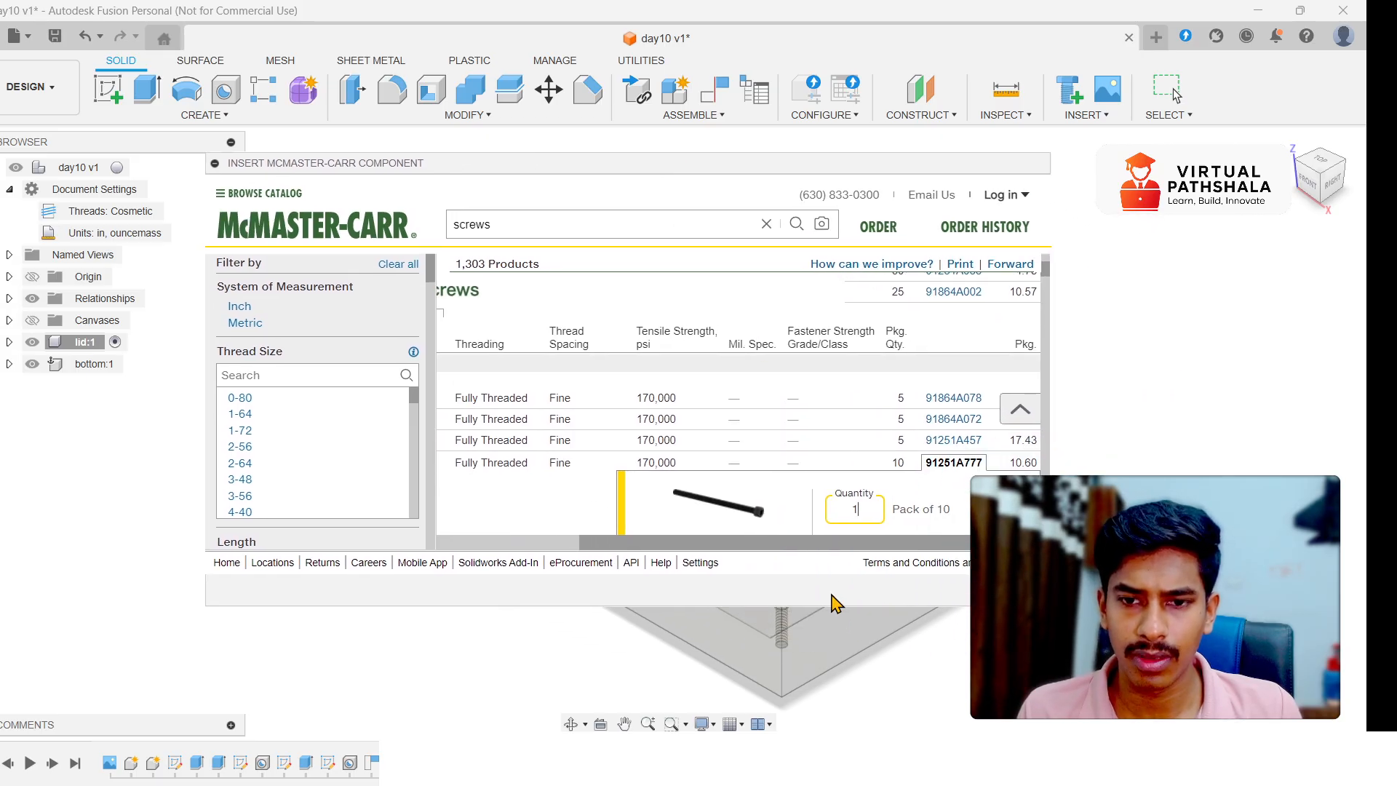
left_click_drag(832, 606, 837, 720)
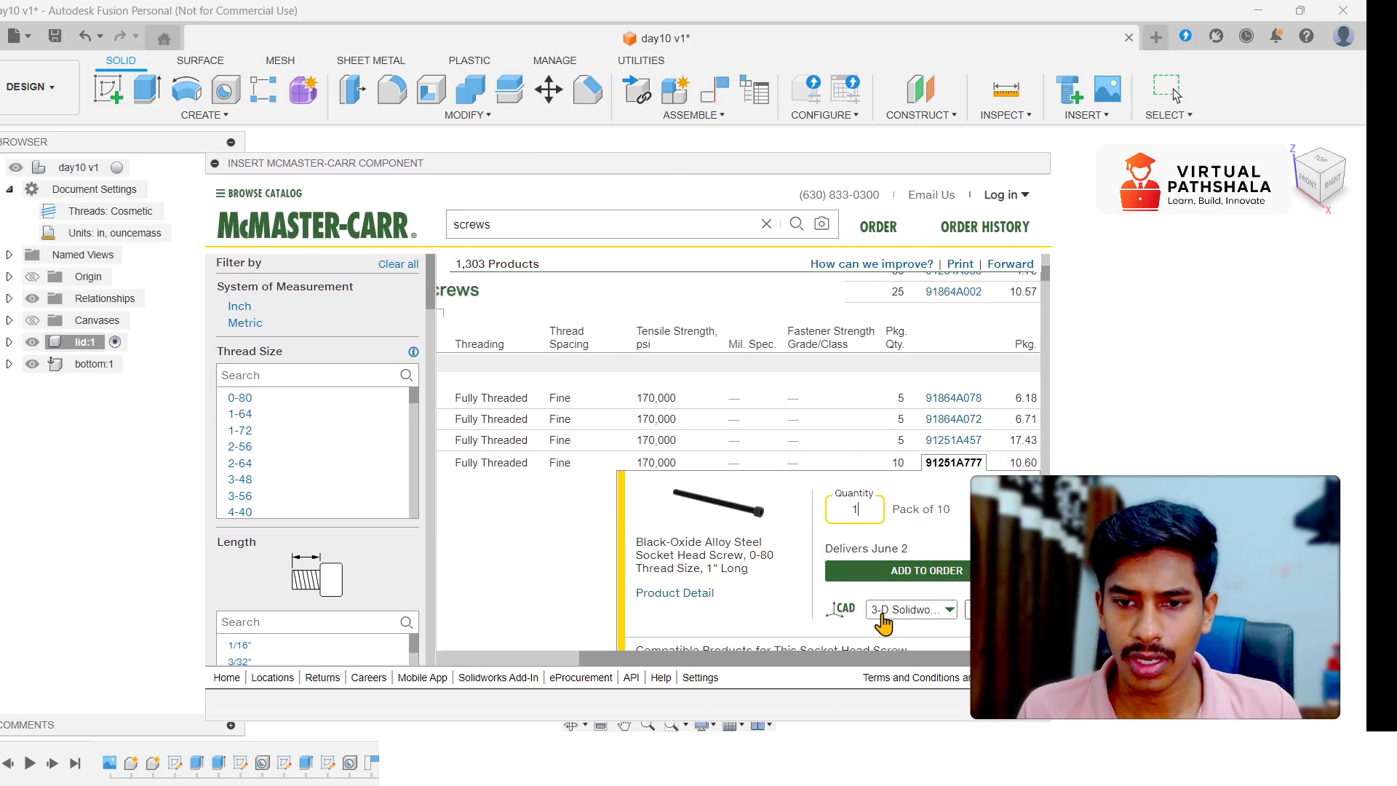
left_click(883, 619)
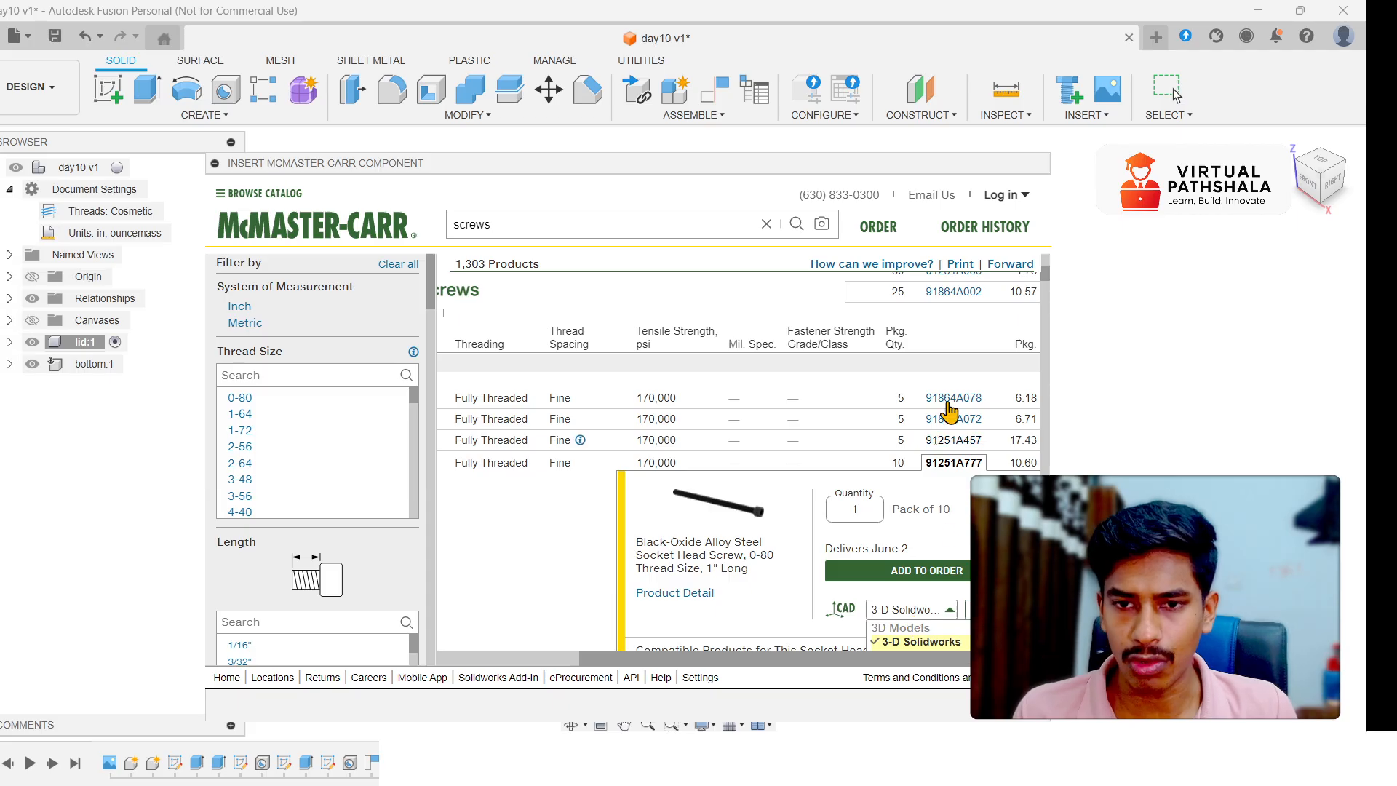
scroll(918, 632, "down", 1)
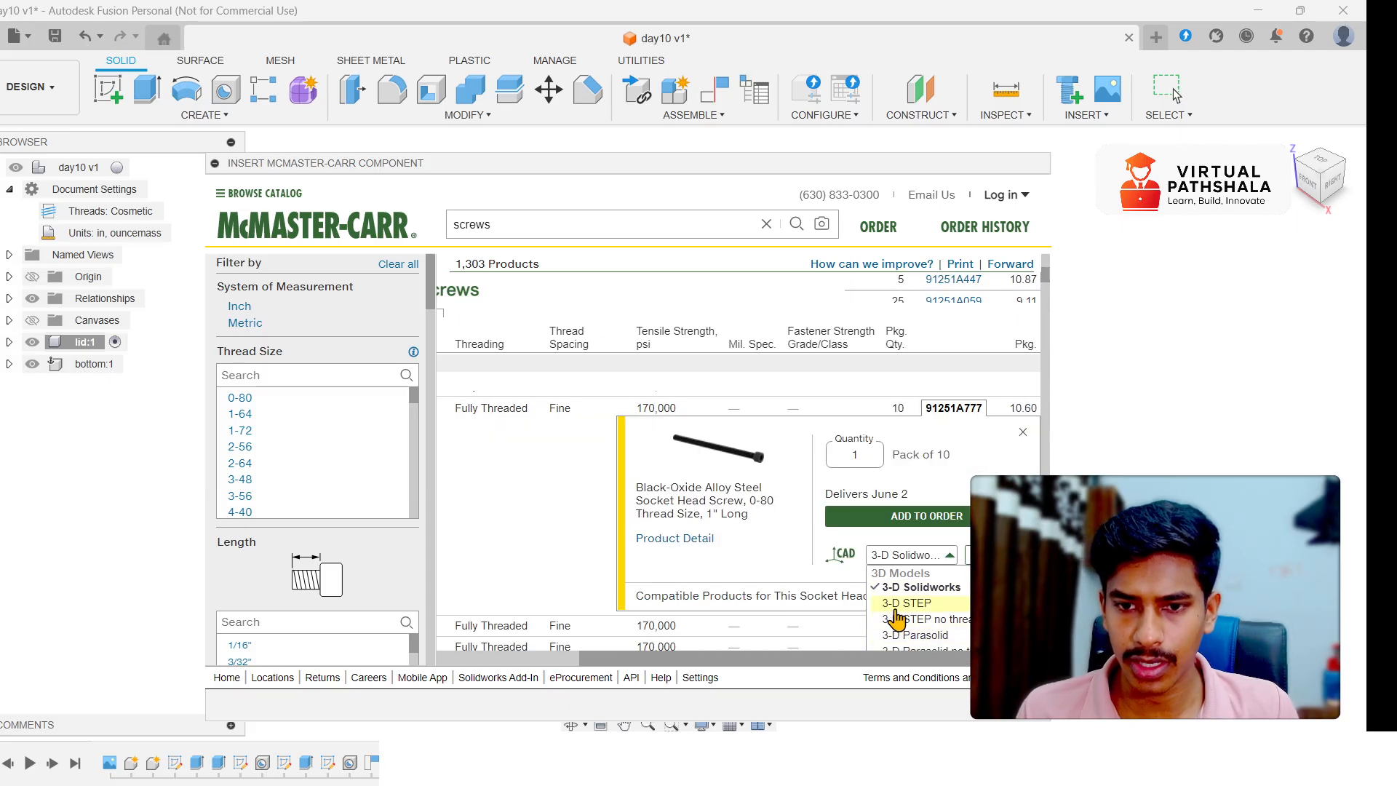
left_click(919, 609)
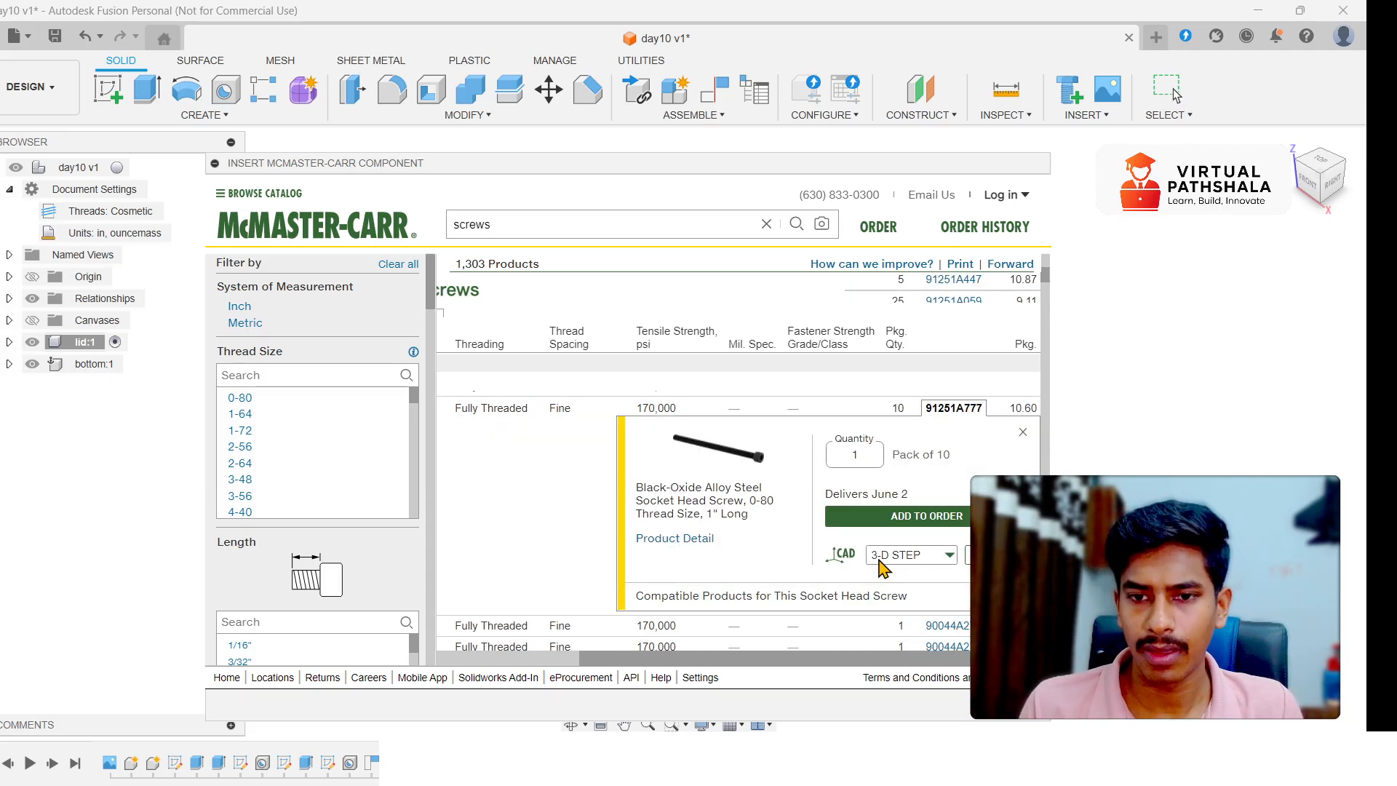
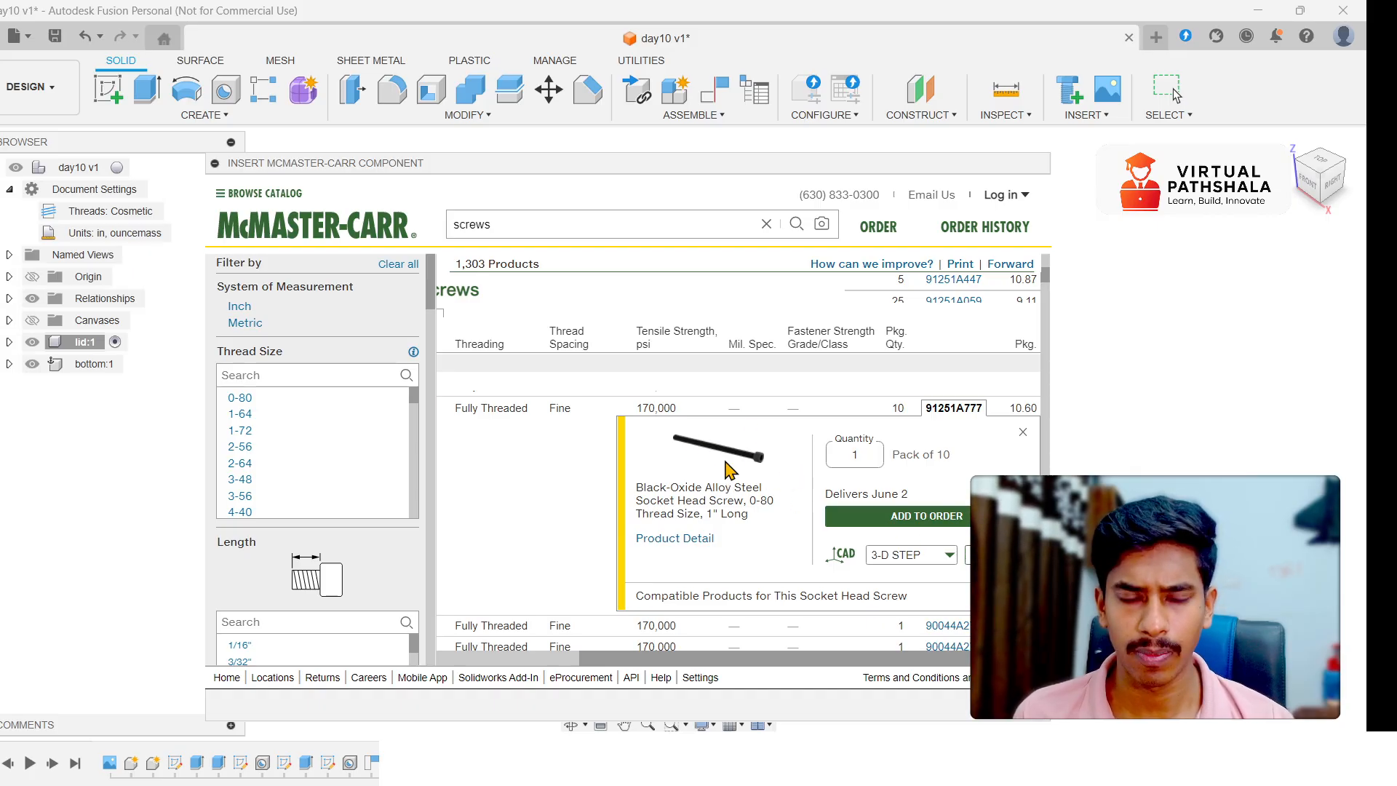
- Restart the catalog search for "screws" and narrow it to Socket Head Screws, category Steel Socket Head Screws
scroll(730, 480, "up", 5)
scroll(737, 502, "down", 6)
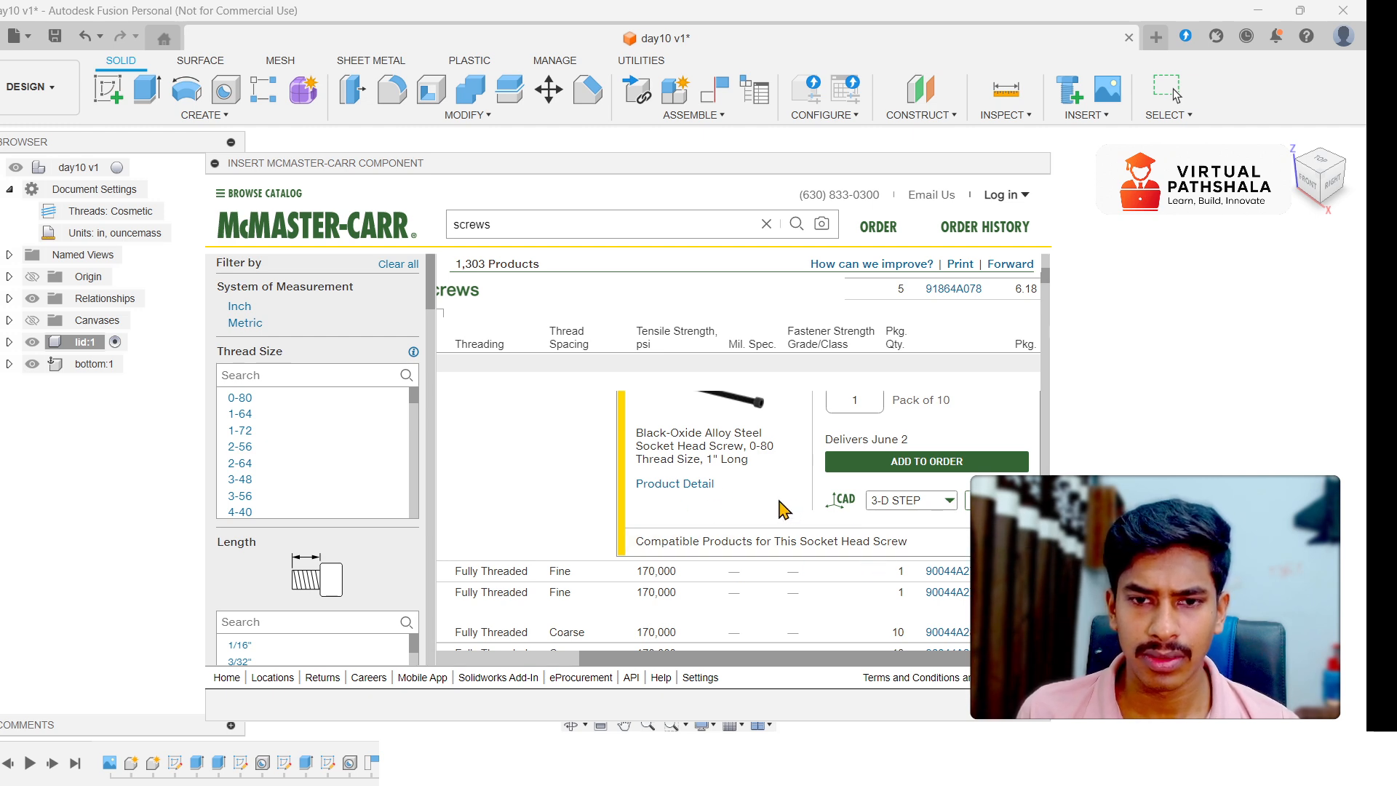
scroll(623, 537, "up", 6)
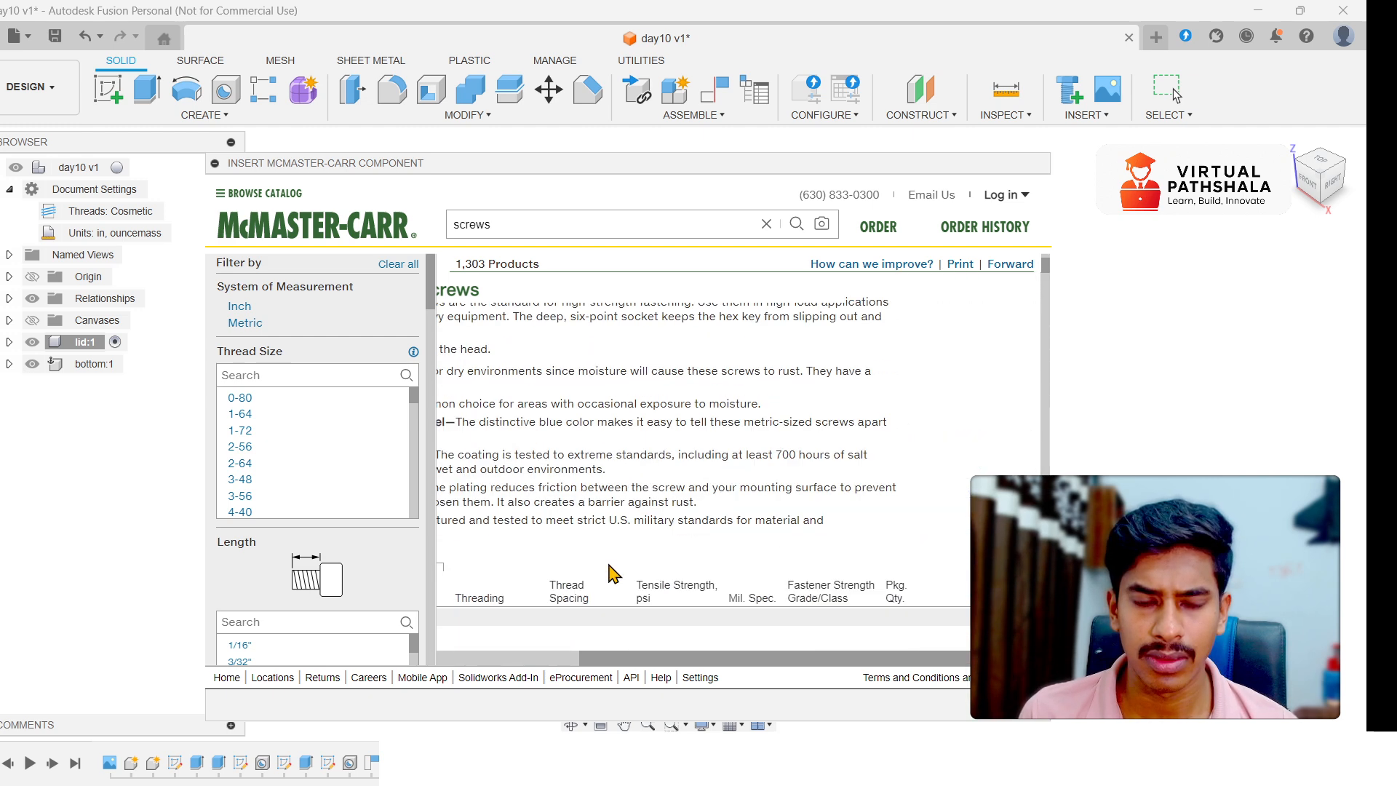
scroll(614, 575, "up", 4)
left_click_drag(613, 658, 382, 605)
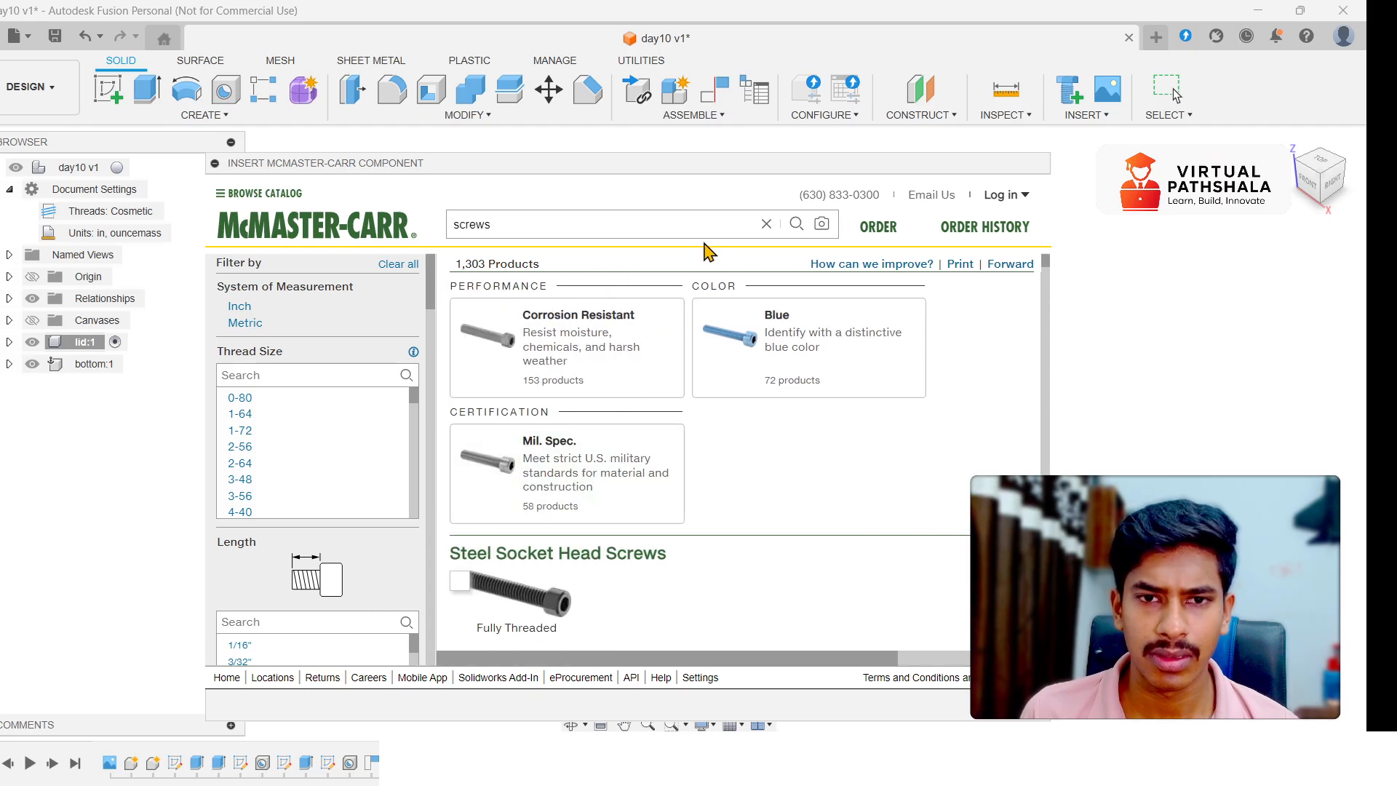
left_click(766, 224)
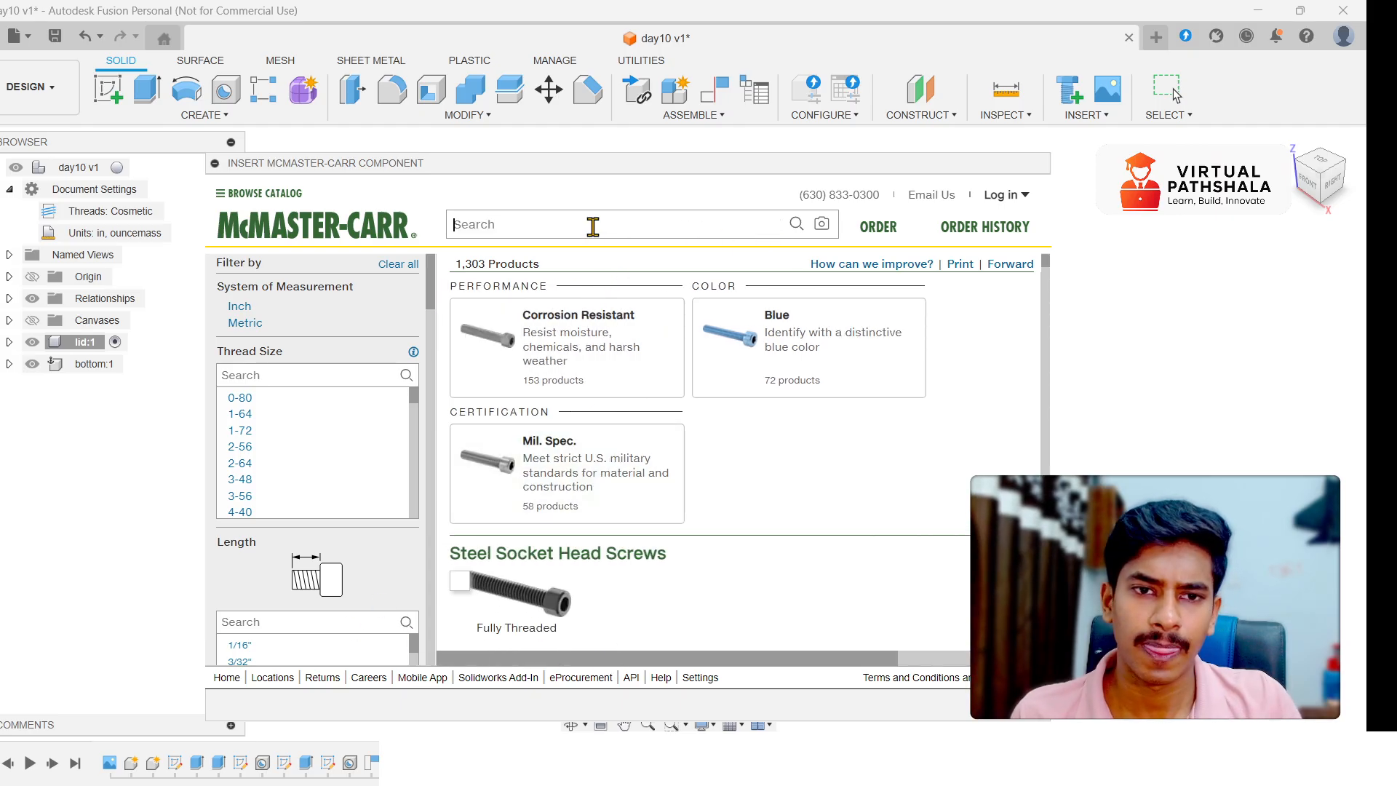
left_click(502, 275)
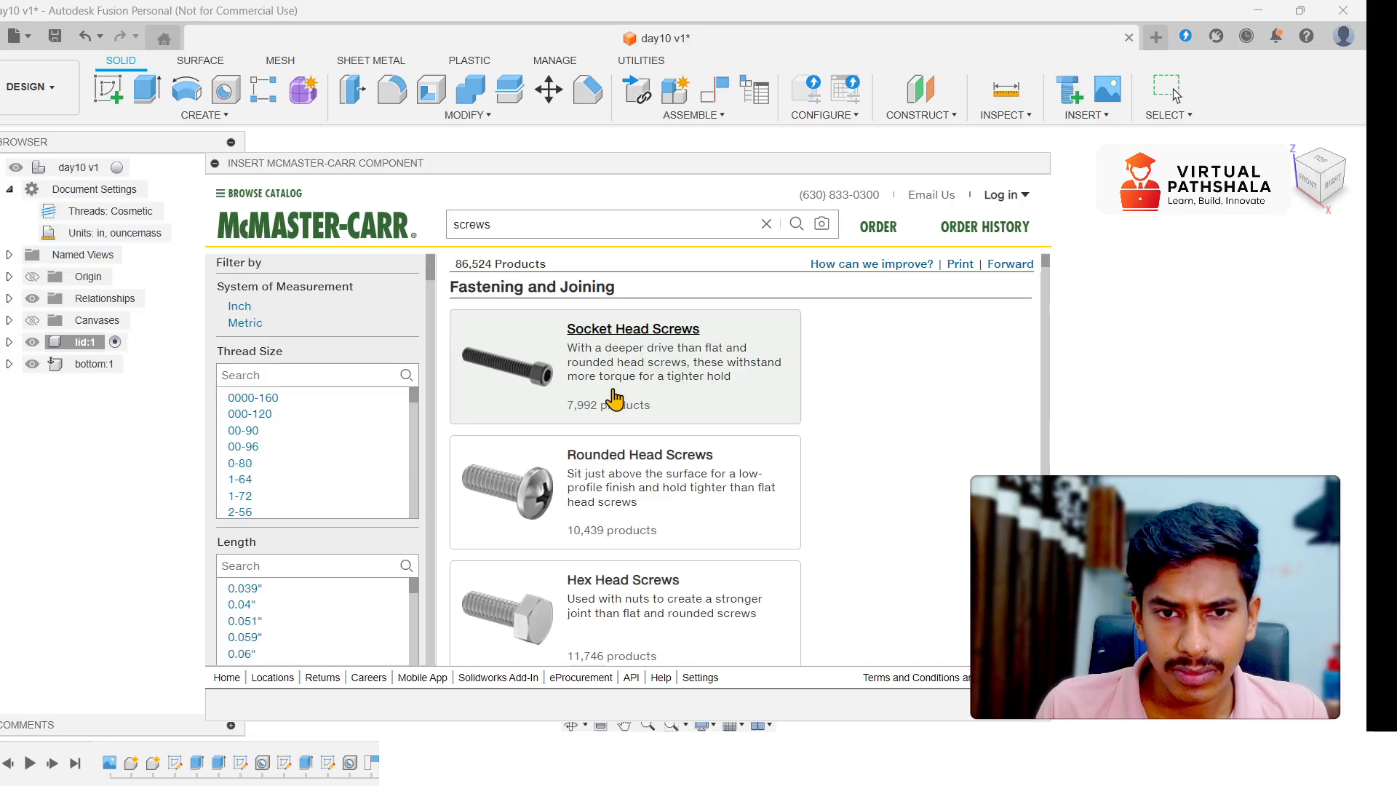
left_click(609, 333)
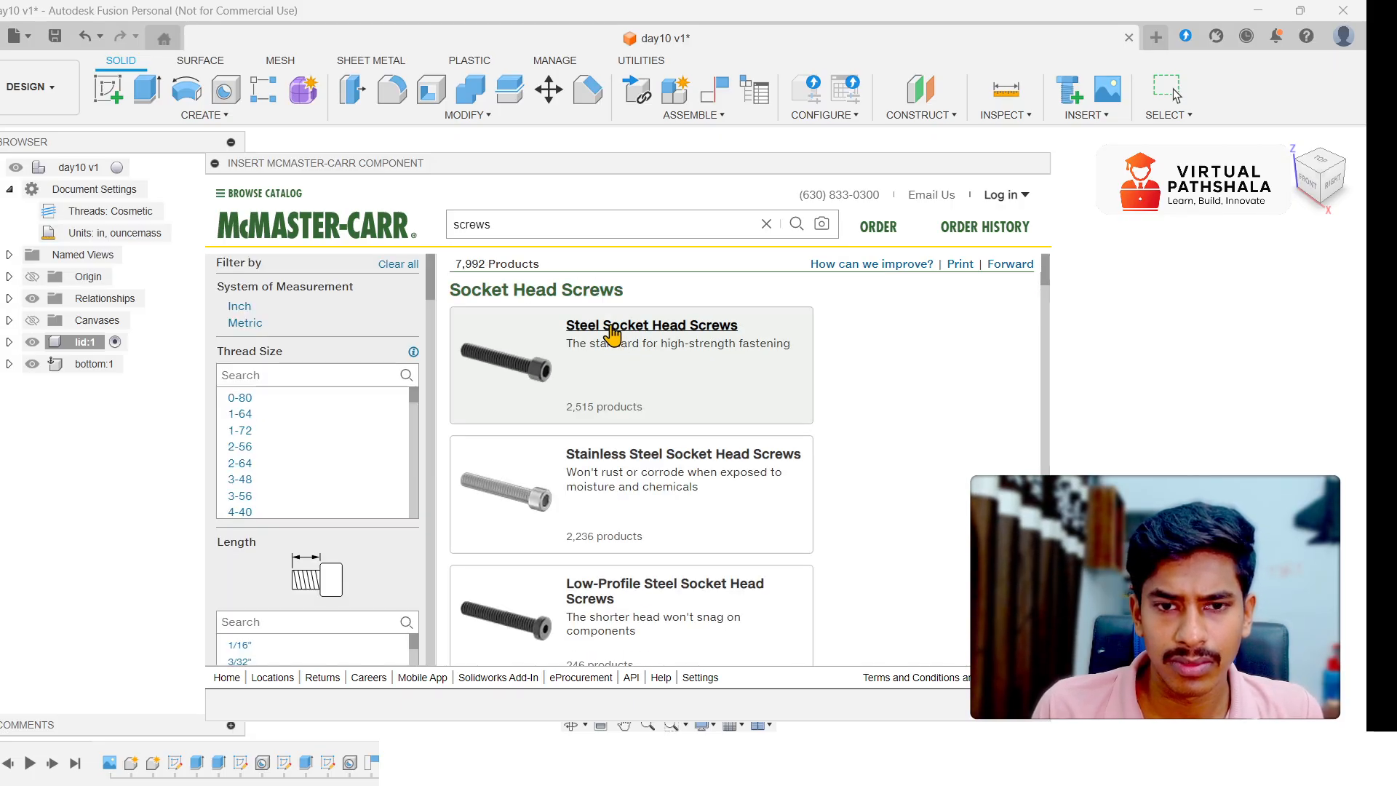
left_click(611, 328)
- Restrict the steel socket head screw listing to Fully Threaded screws
scroll(692, 494, "down", 2)
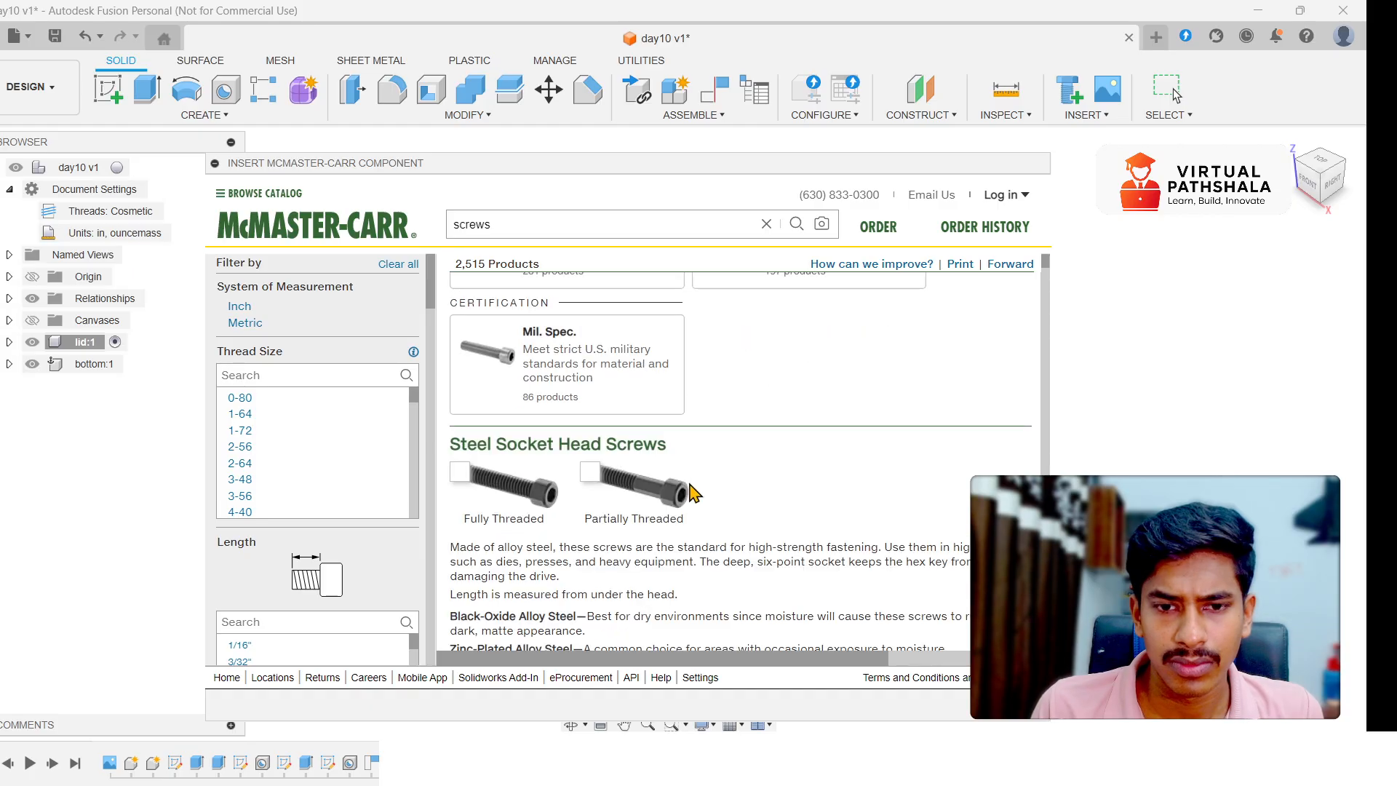
scroll(692, 494, "up", 2)
scroll(691, 493, "down", 4)
left_click(533, 391)
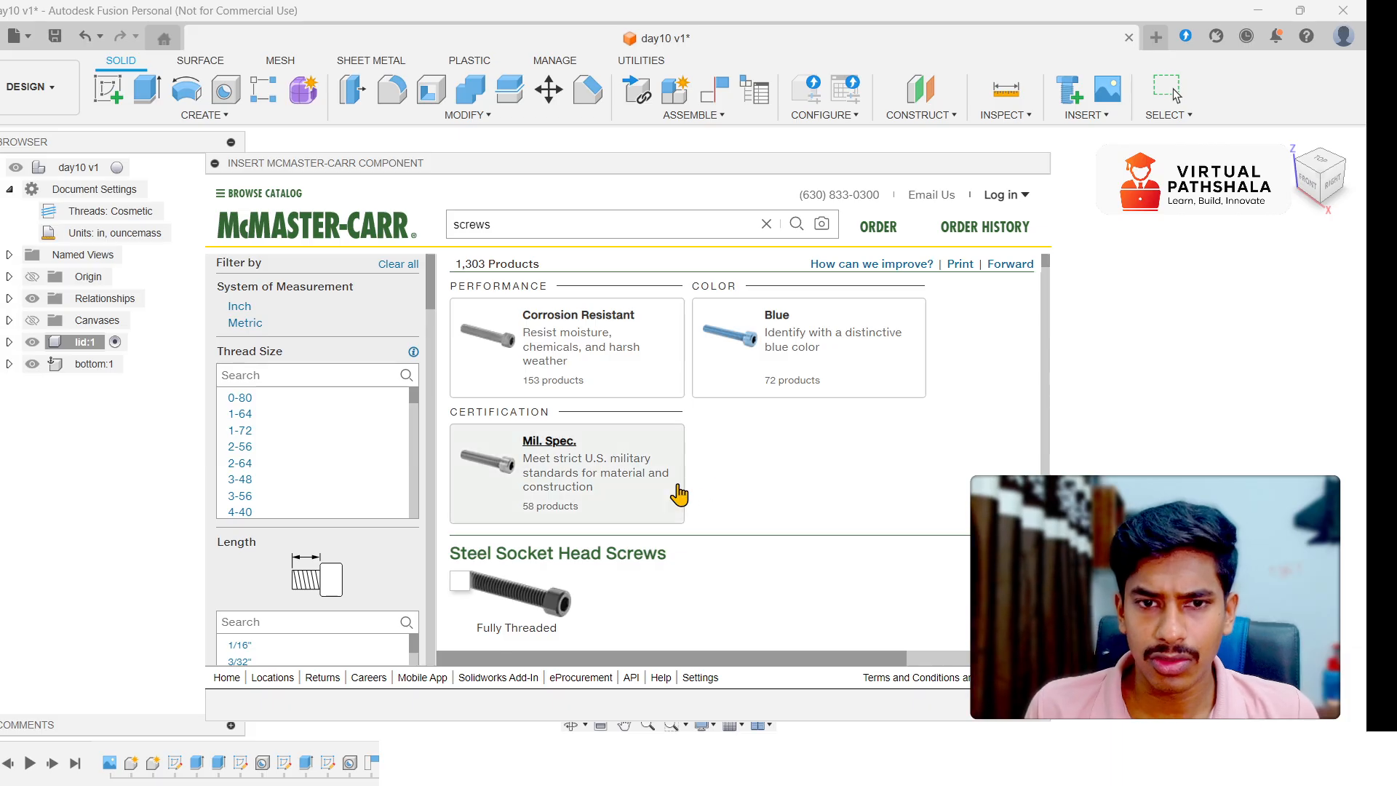
- Open the 0-80, 3/4" long black-oxide alloy steel socket head screw from the size table and insert it into the design
scroll(679, 495, "down", 8)
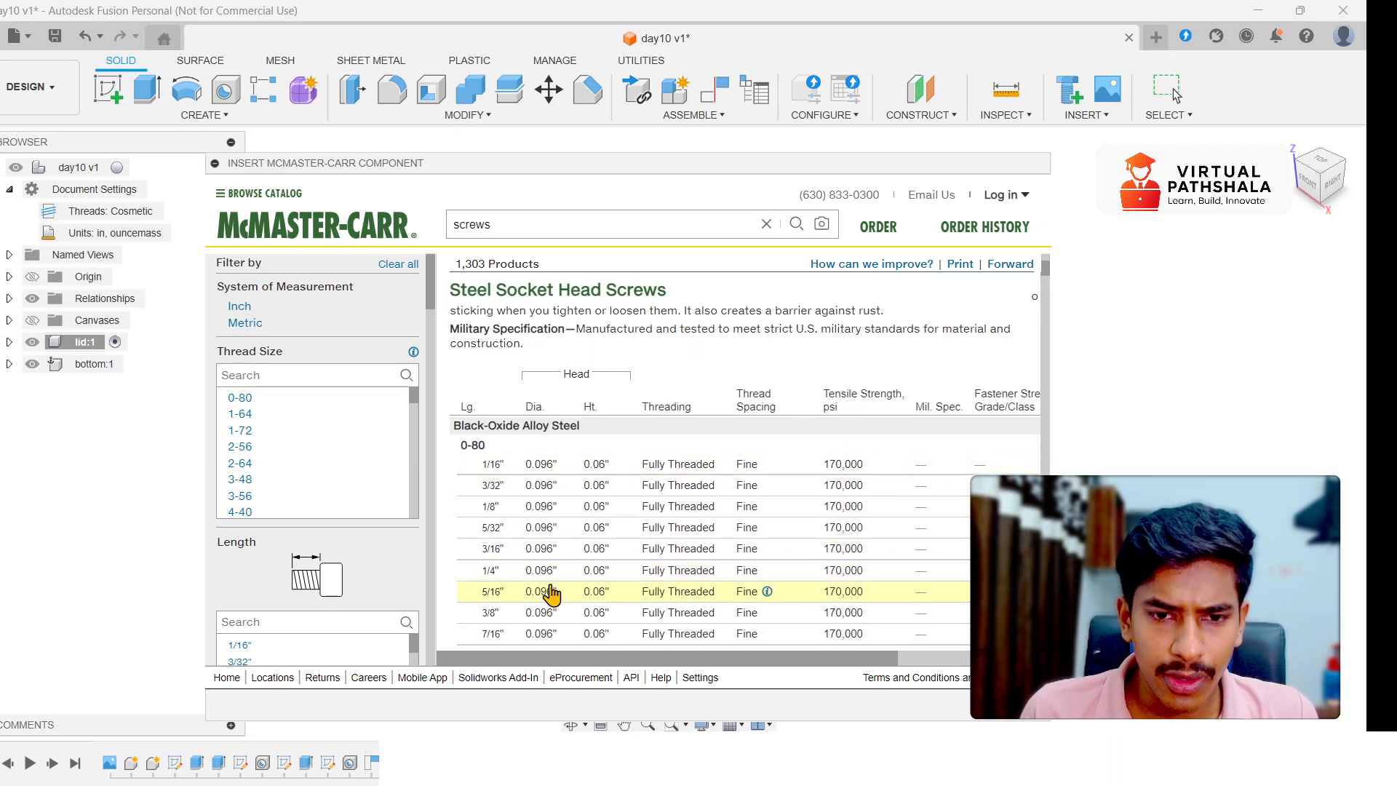
scroll(551, 593, "down", 4)
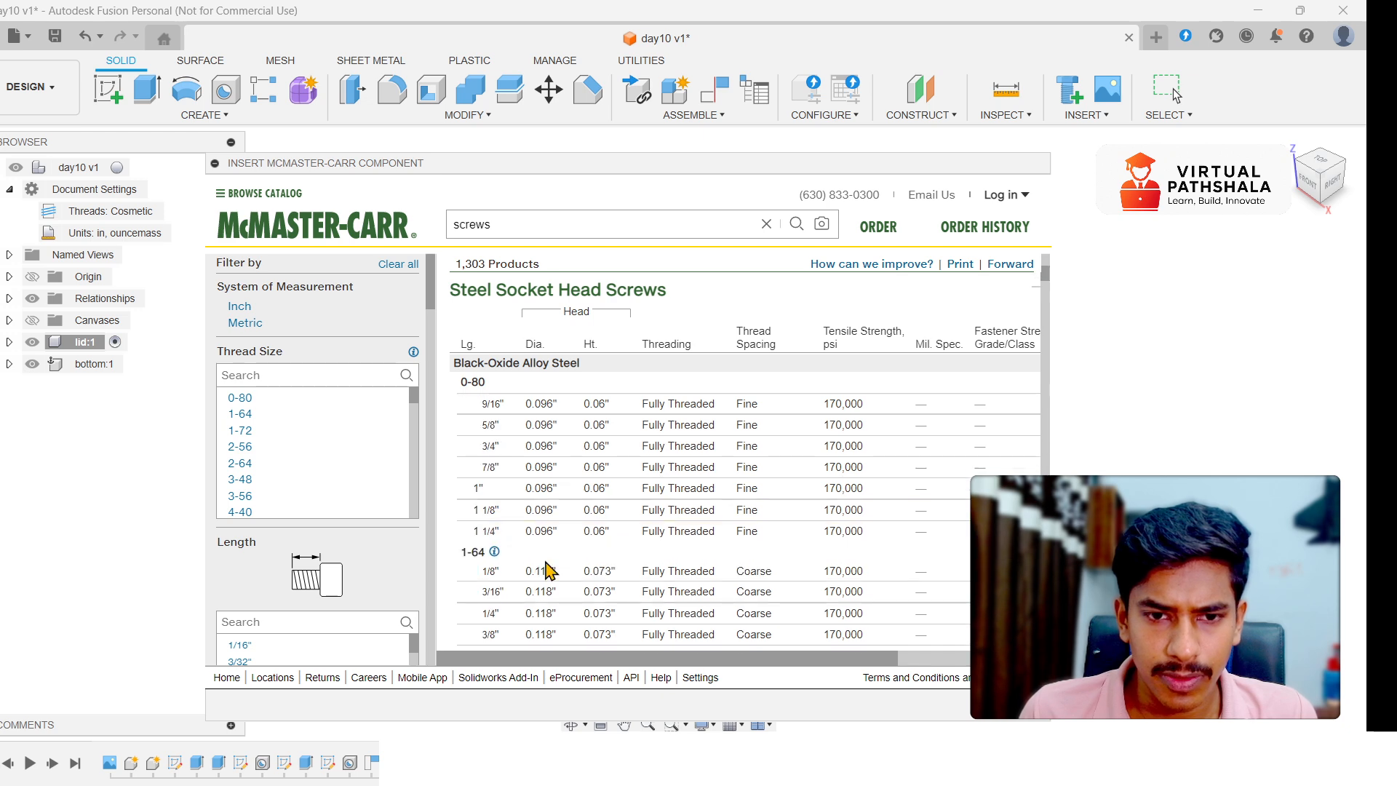
scroll(547, 542, "down", 5)
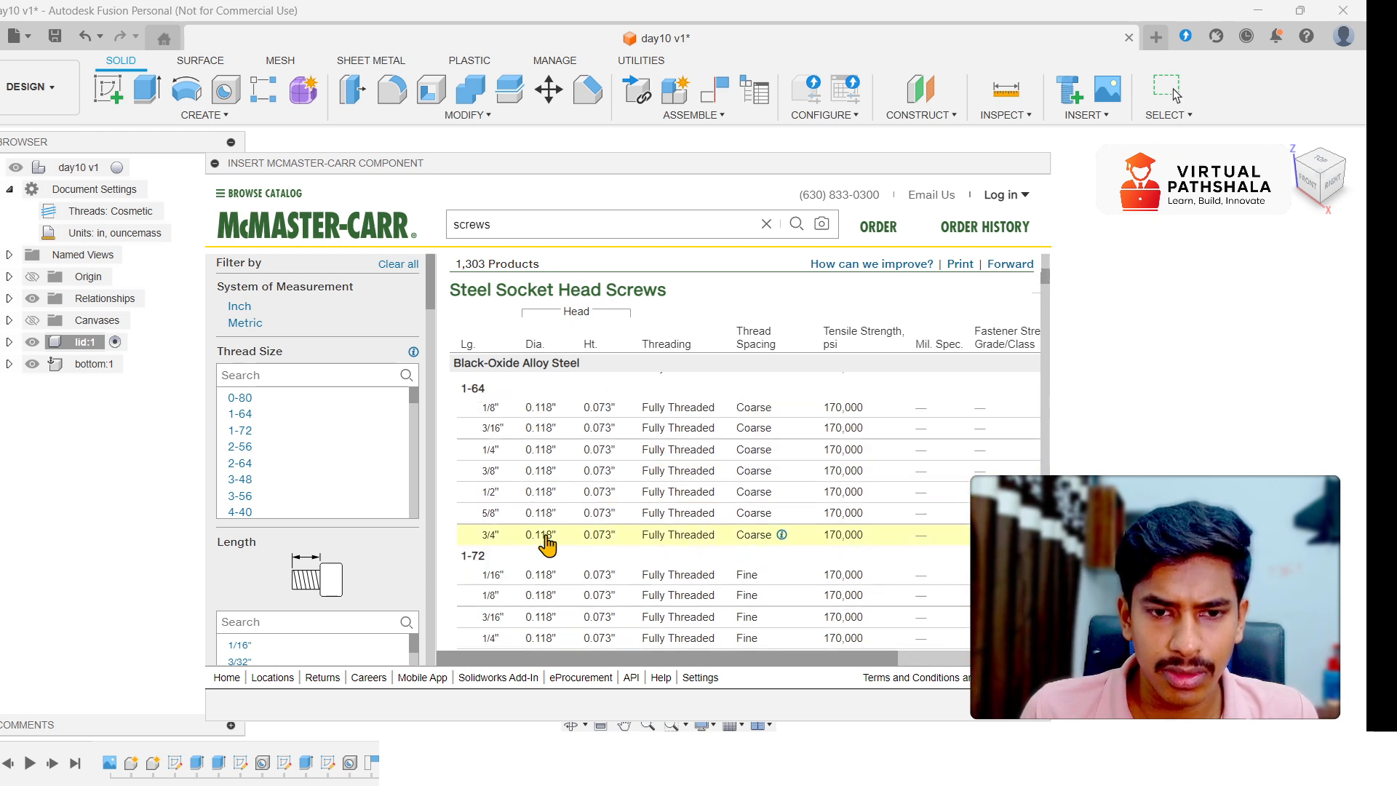
scroll(547, 547, "up", 10)
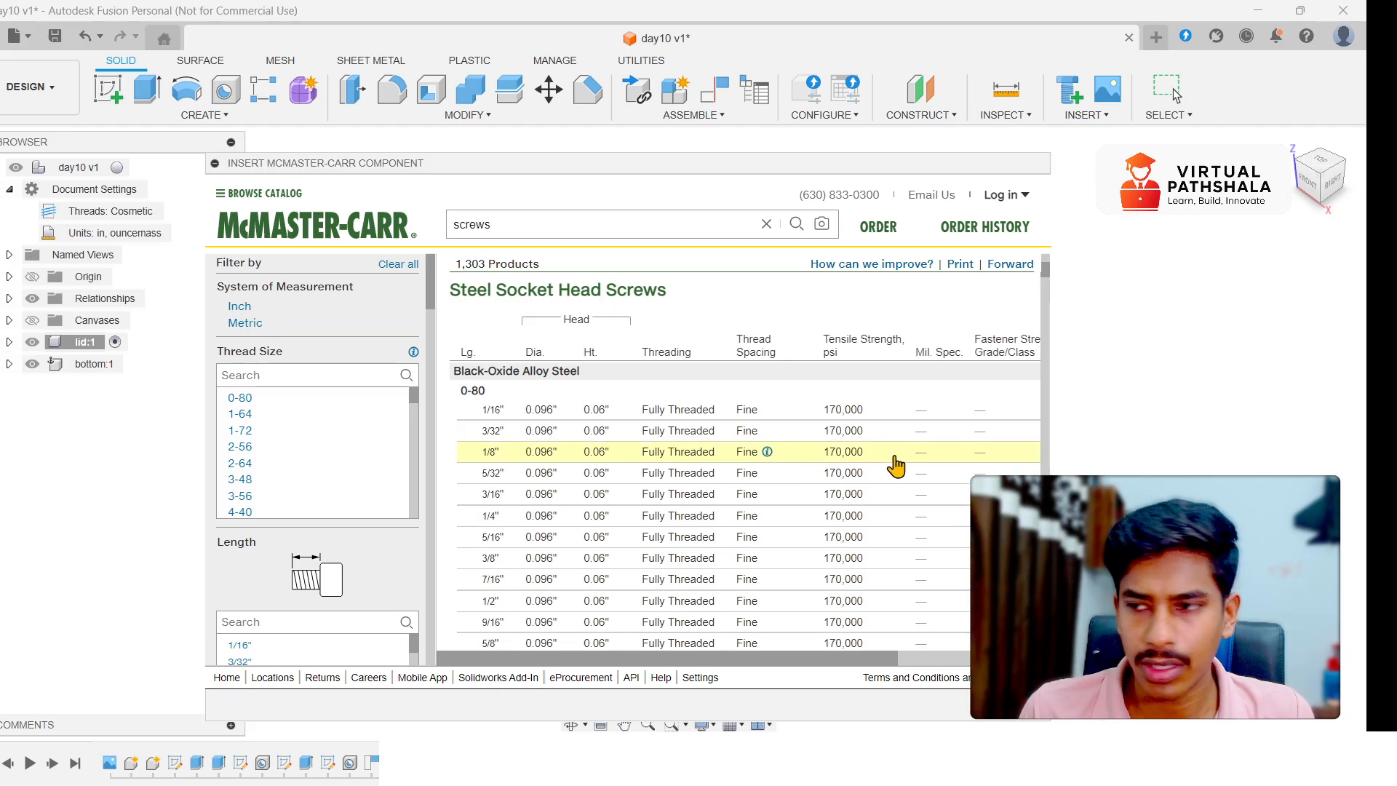
scroll(800, 459, "down", 3)
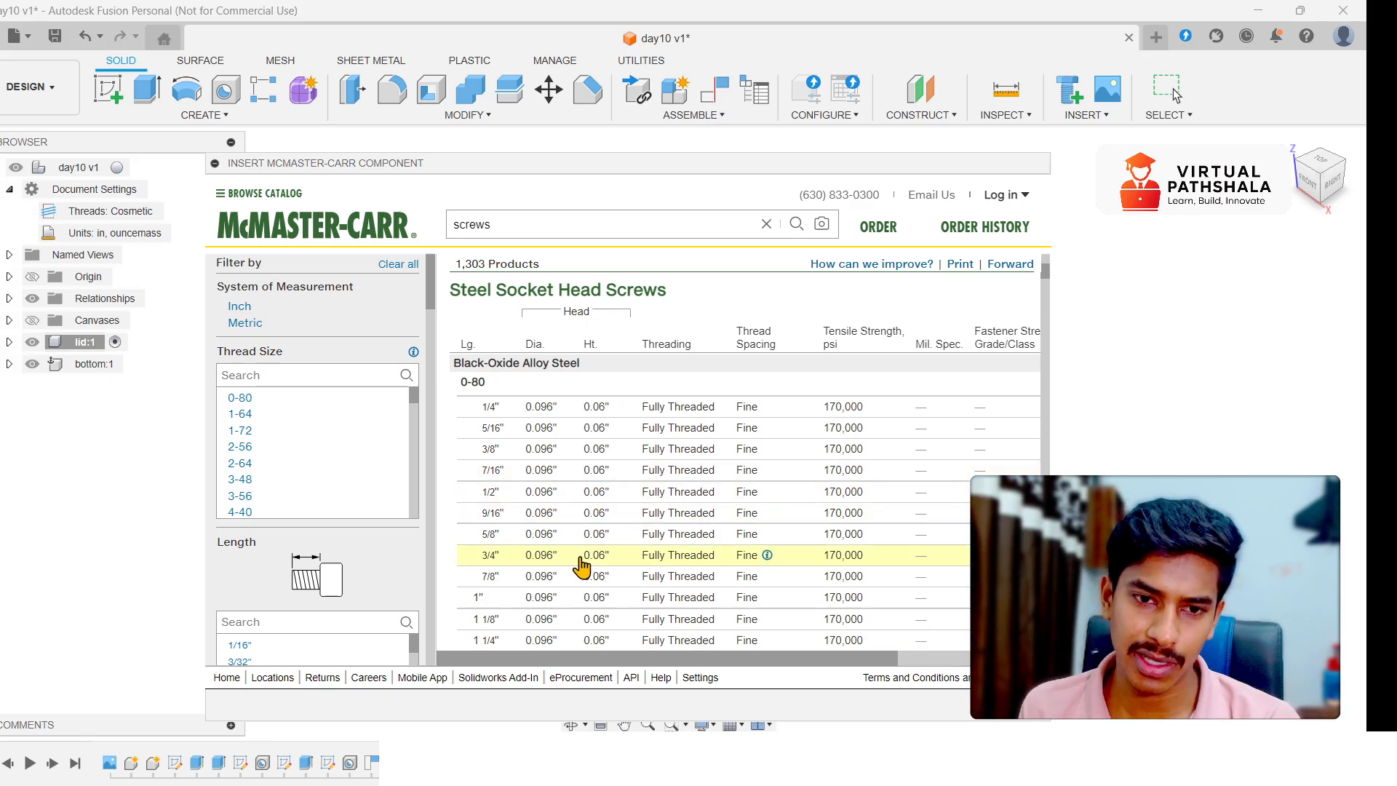
left_click(581, 560)
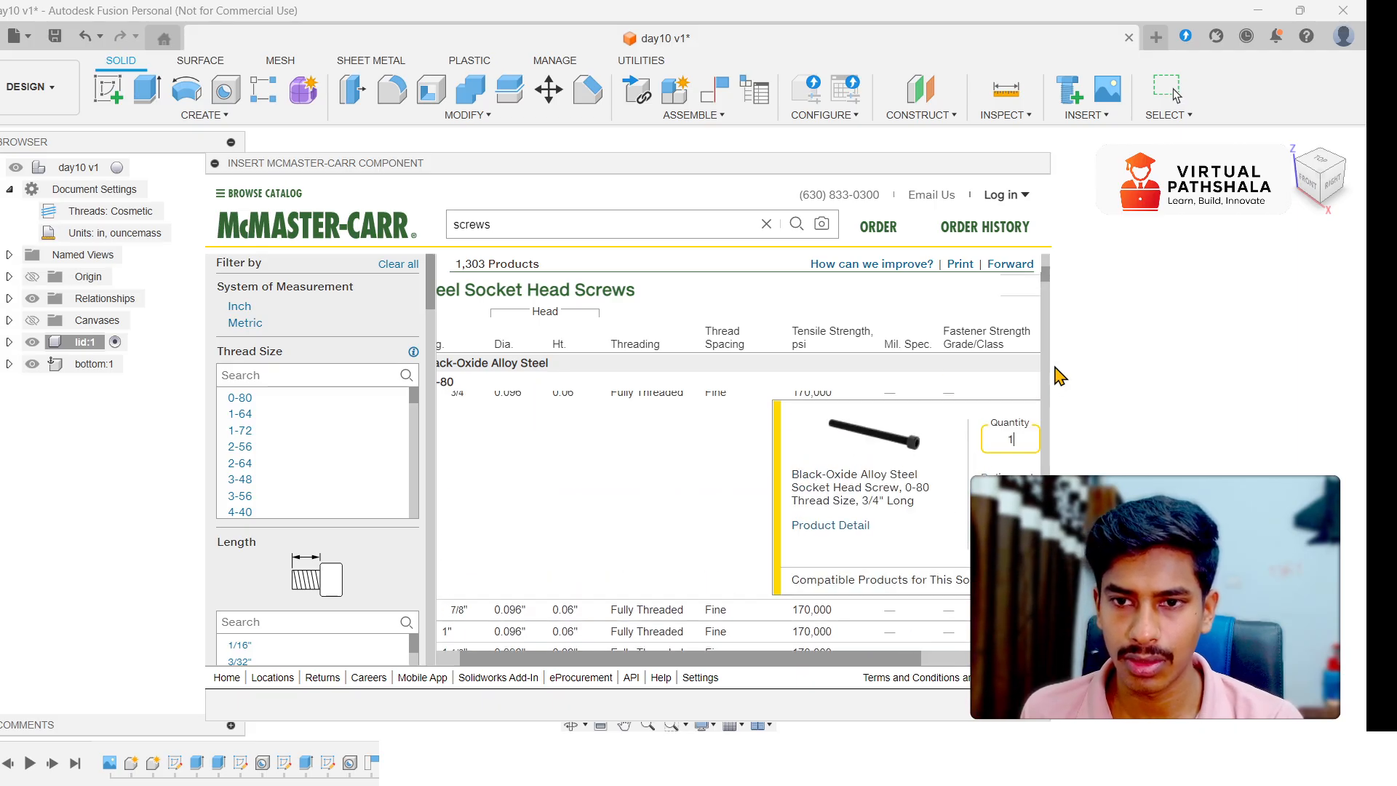
left_click_drag(1050, 361, 1217, 362)
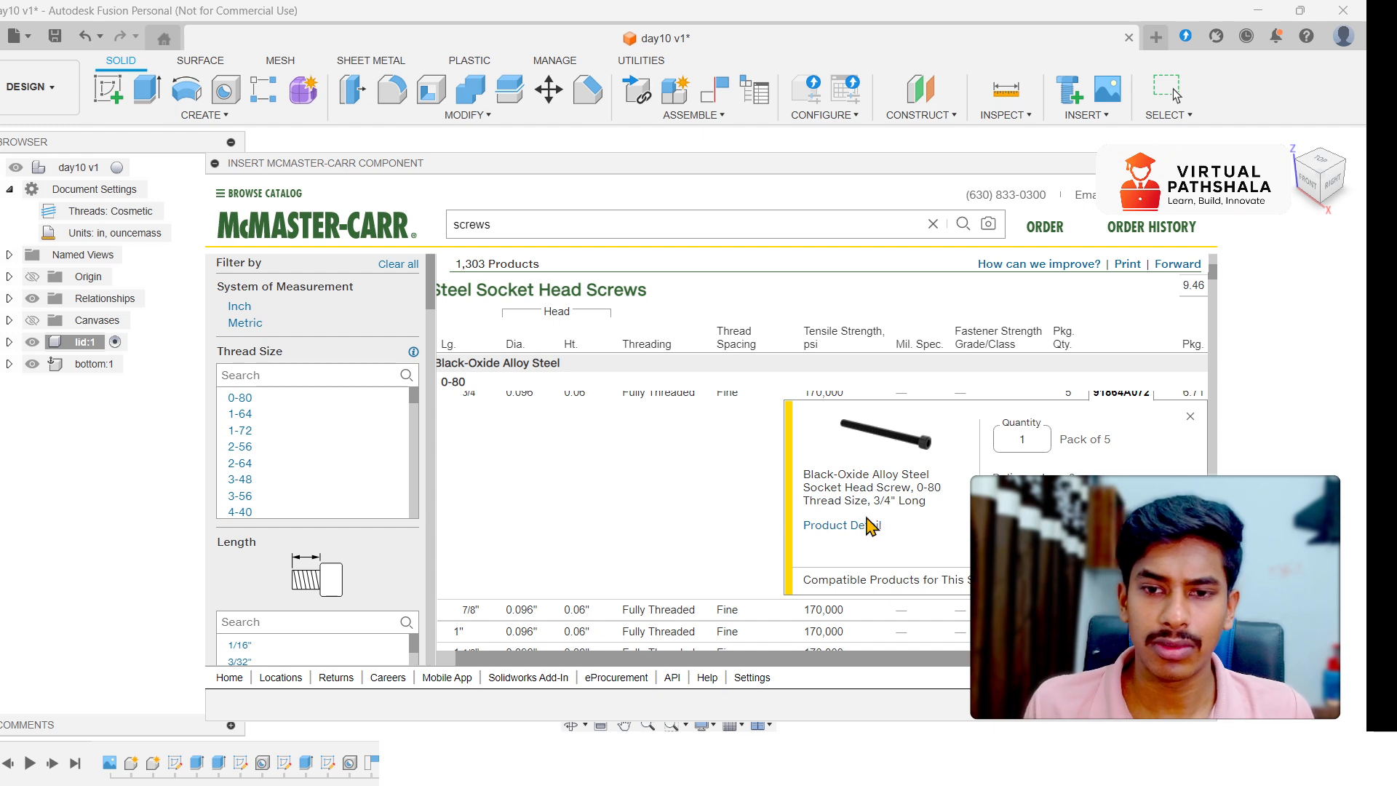
left_click(866, 523)
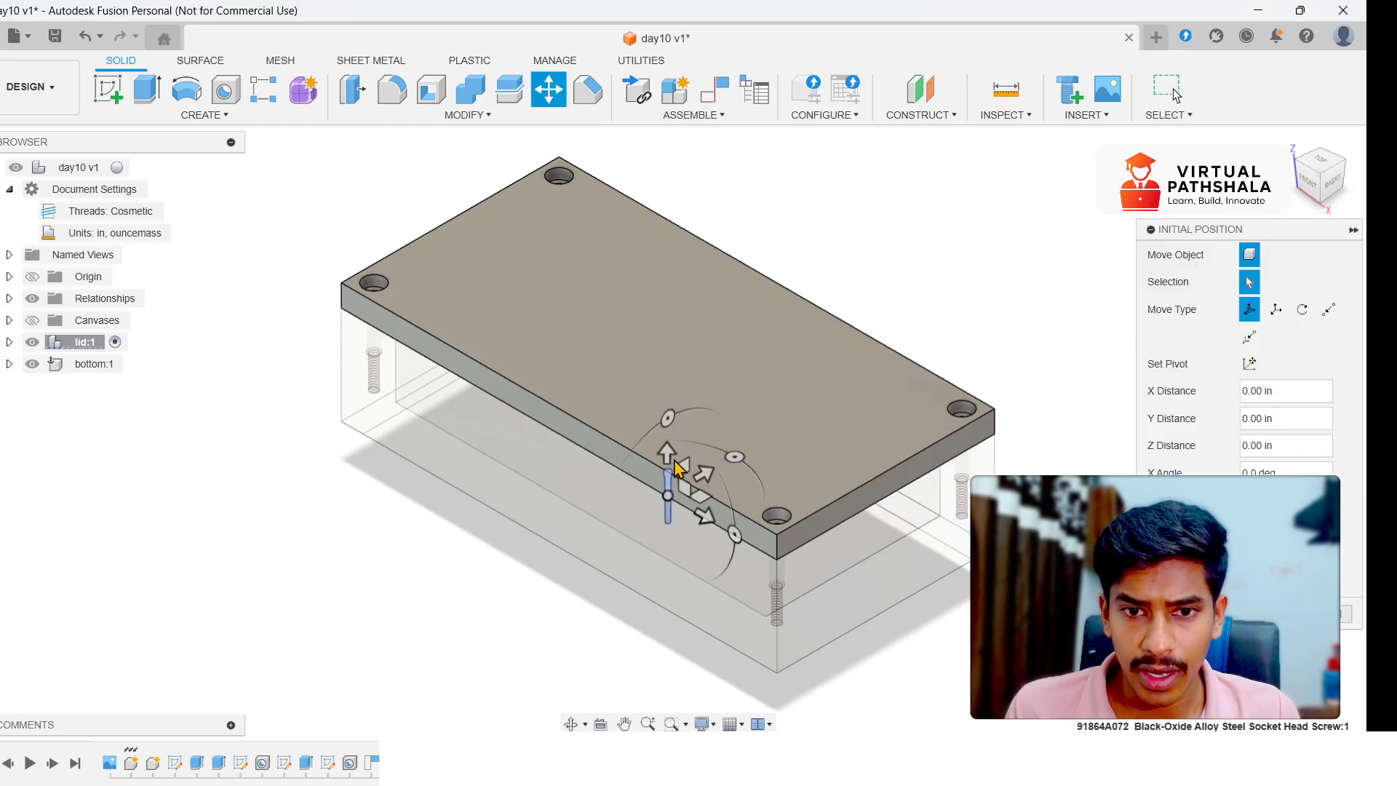
- Position the inserted screw beside and above the lid by moving it 4.20 in along Z and 1.20 in along Y
left_click_drag(663, 451, 665, 188)
scroll(695, 263, "down", 3)
scroll(695, 272, "up", 2)
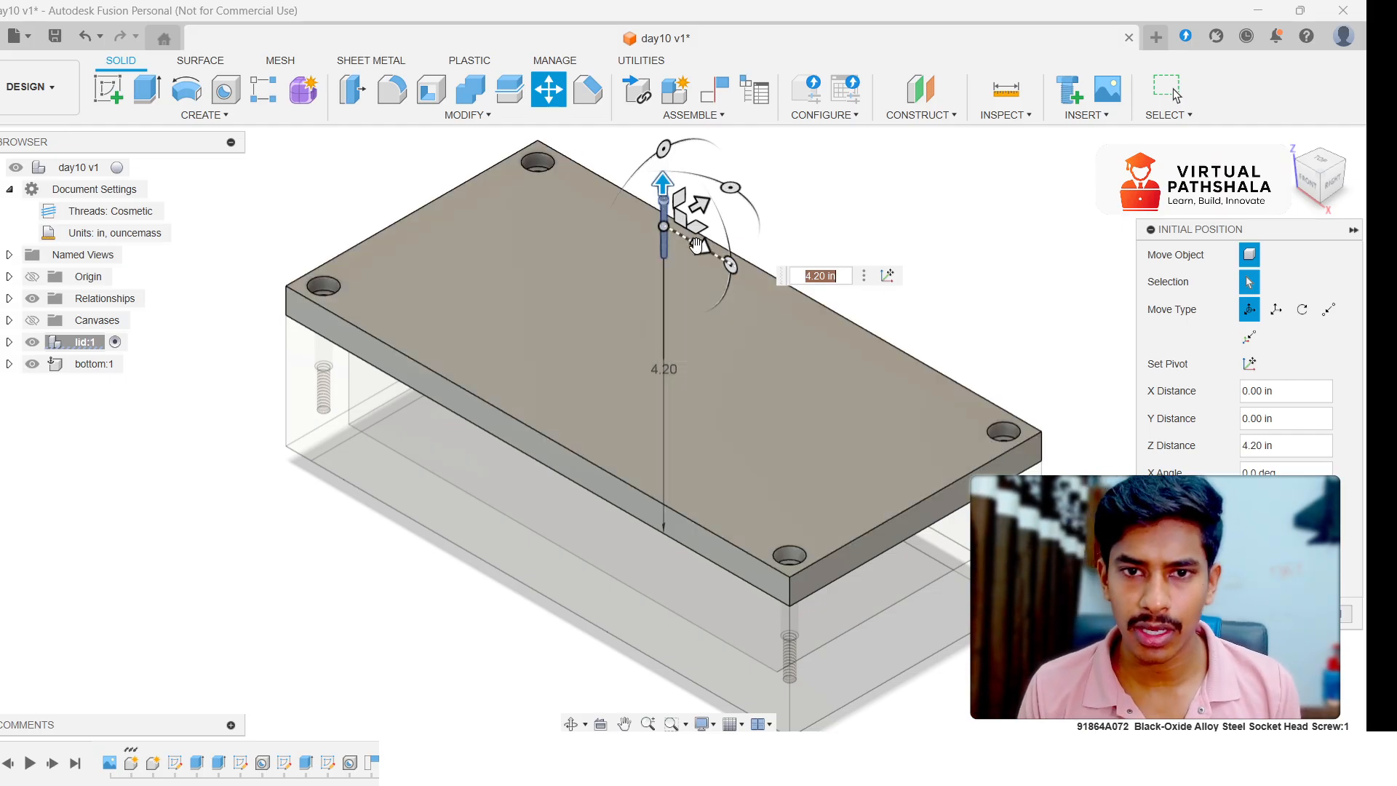
left_click_drag(708, 201, 782, 160)
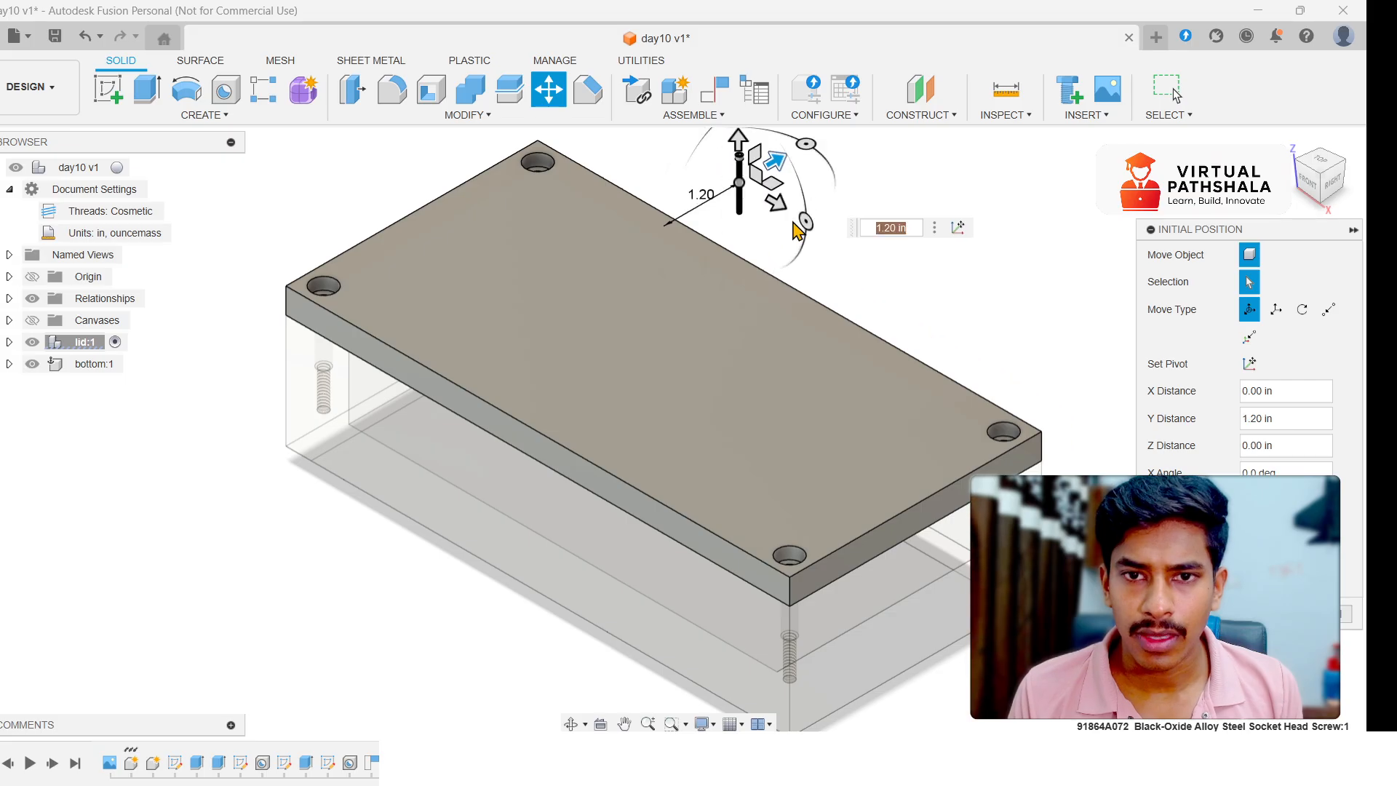
key("Return")
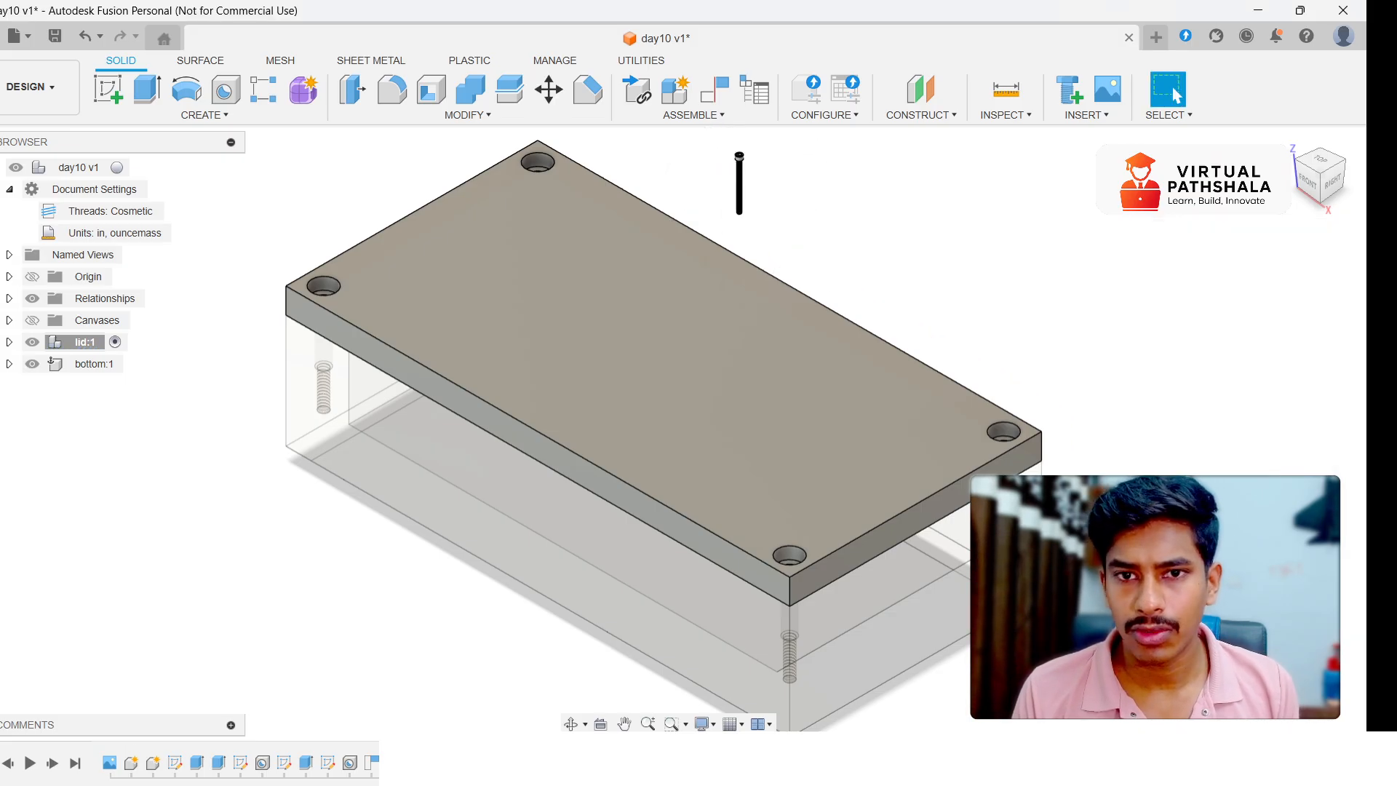
- Examine the inserted screw's socket head and threaded shank up close, and look at the box from below
scroll(826, 250, "down", 3)
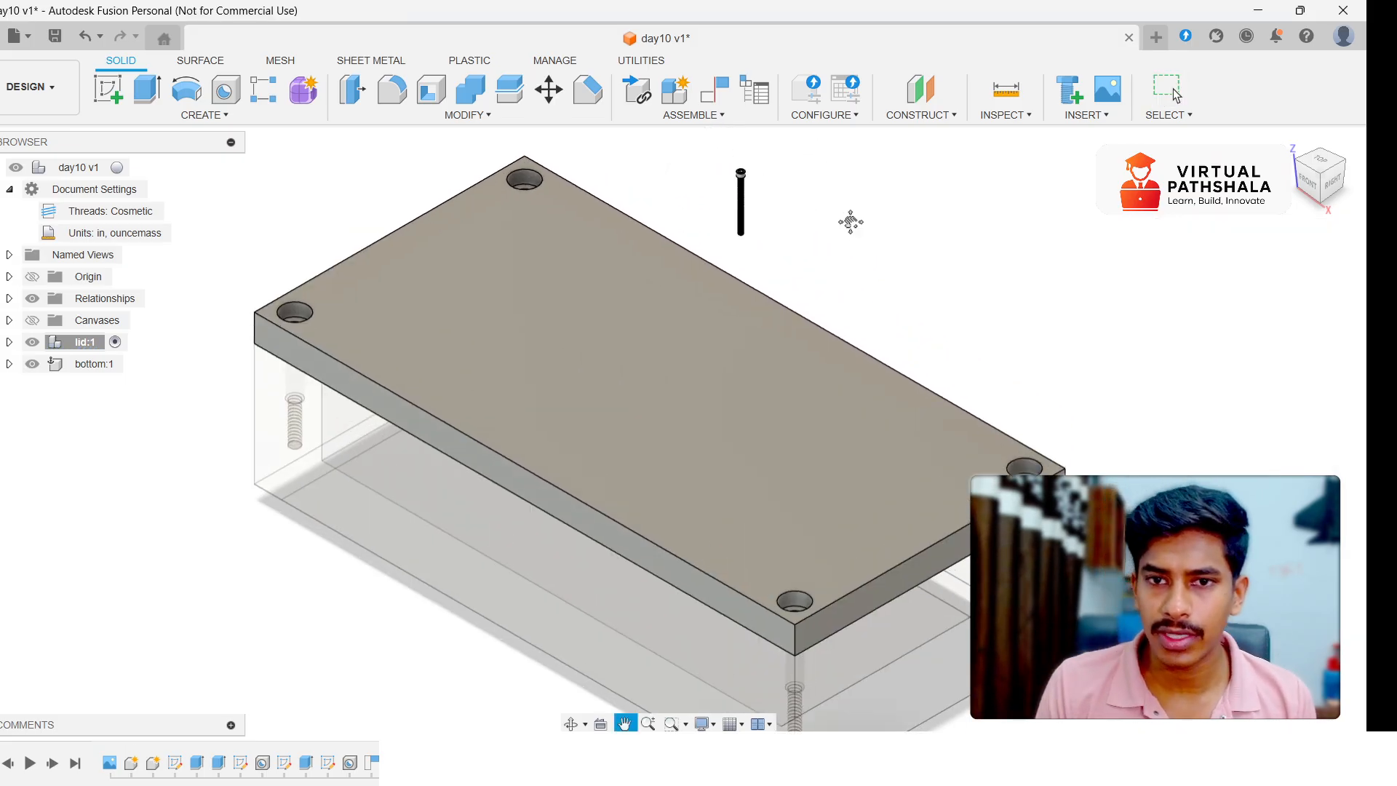
scroll(837, 277, "up", 3)
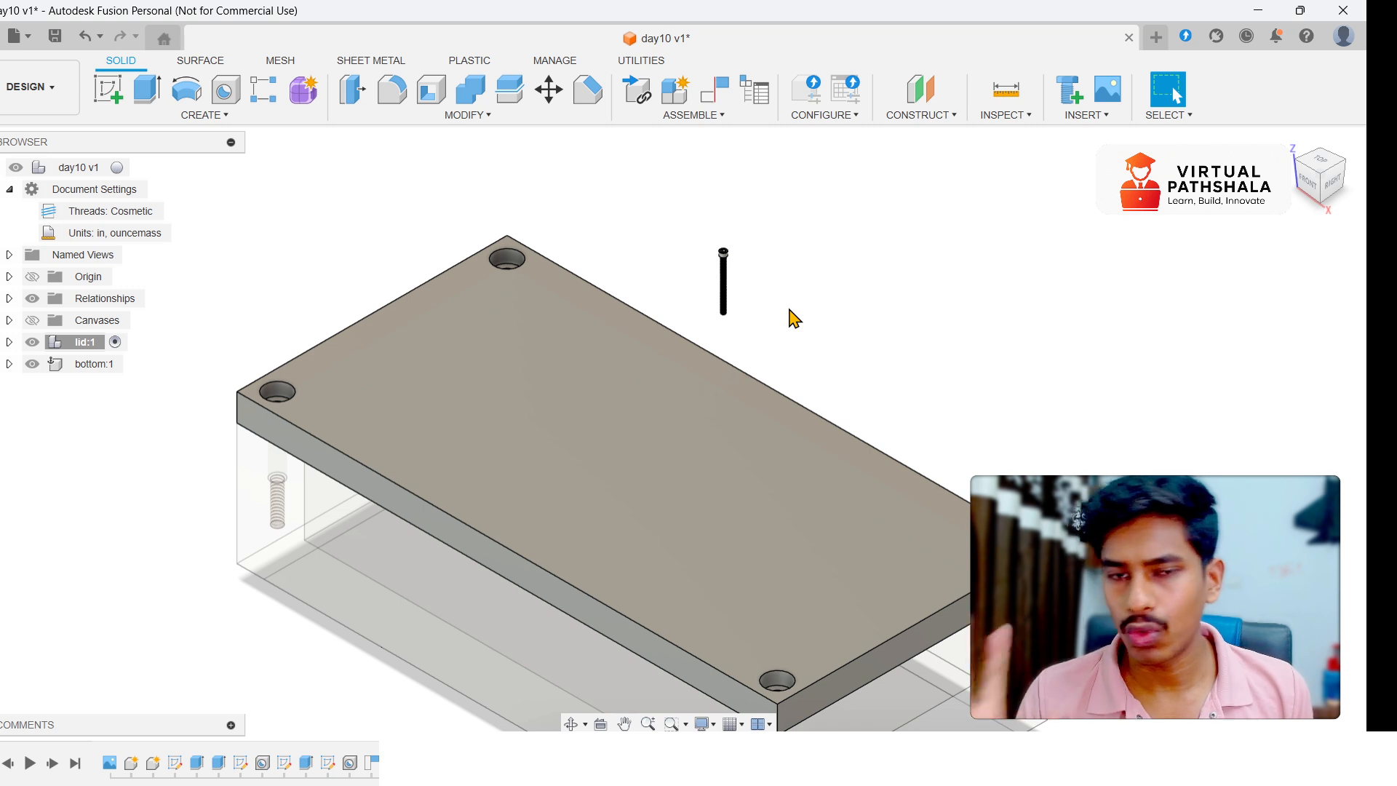
scroll(721, 274, "up", 4)
scroll(651, 176, "up", 3)
scroll(816, 311, "up", 2)
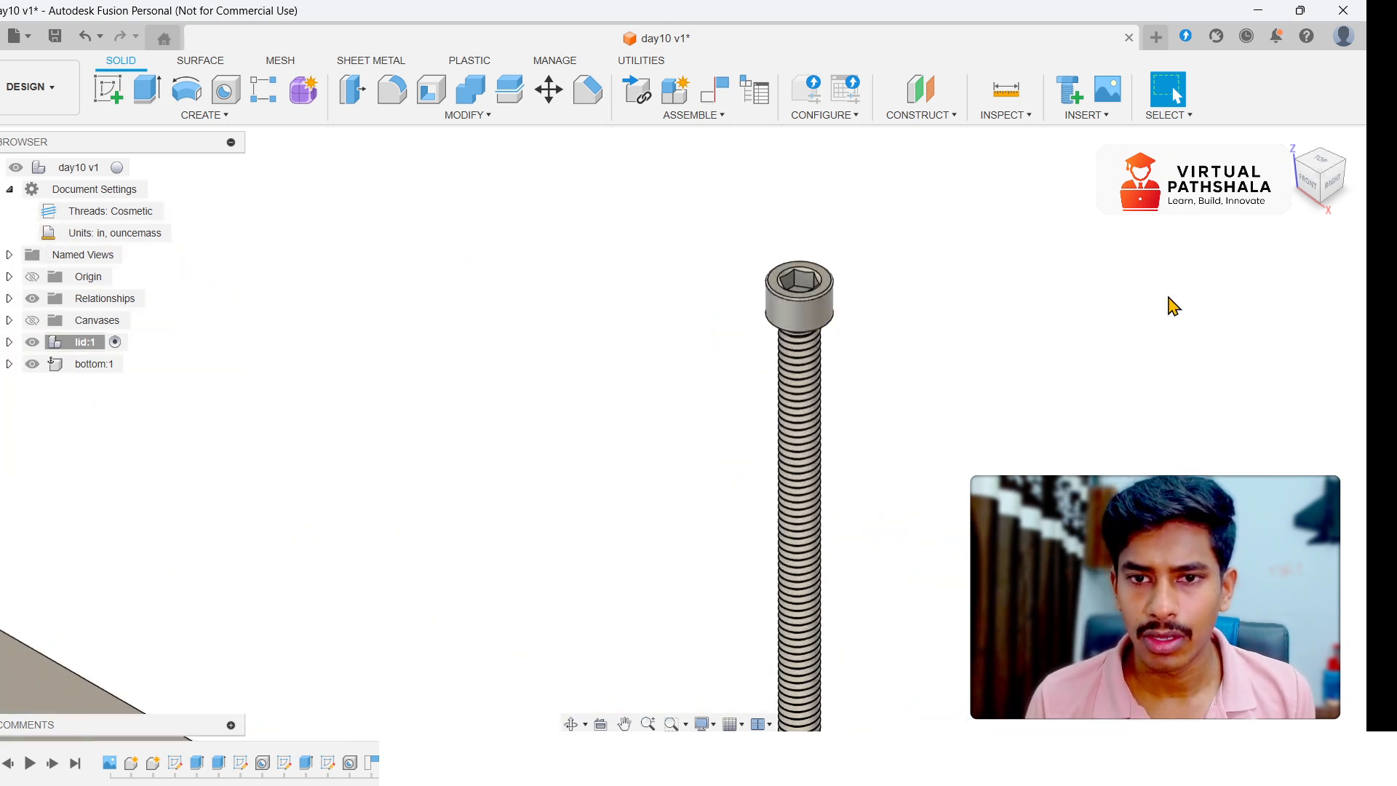
left_click_drag(1306, 187, 1301, 161)
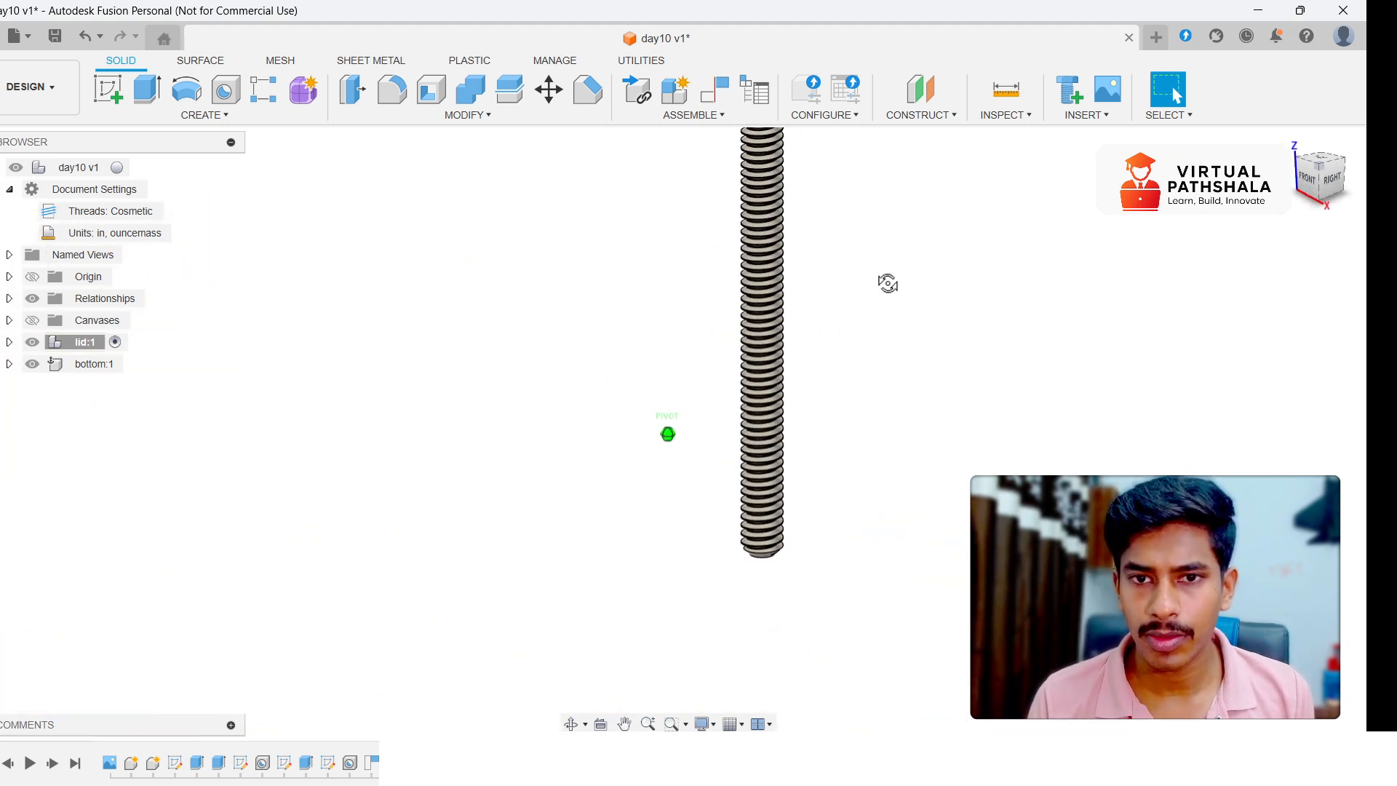
middle_click_drag(849, 270, 914, 445)
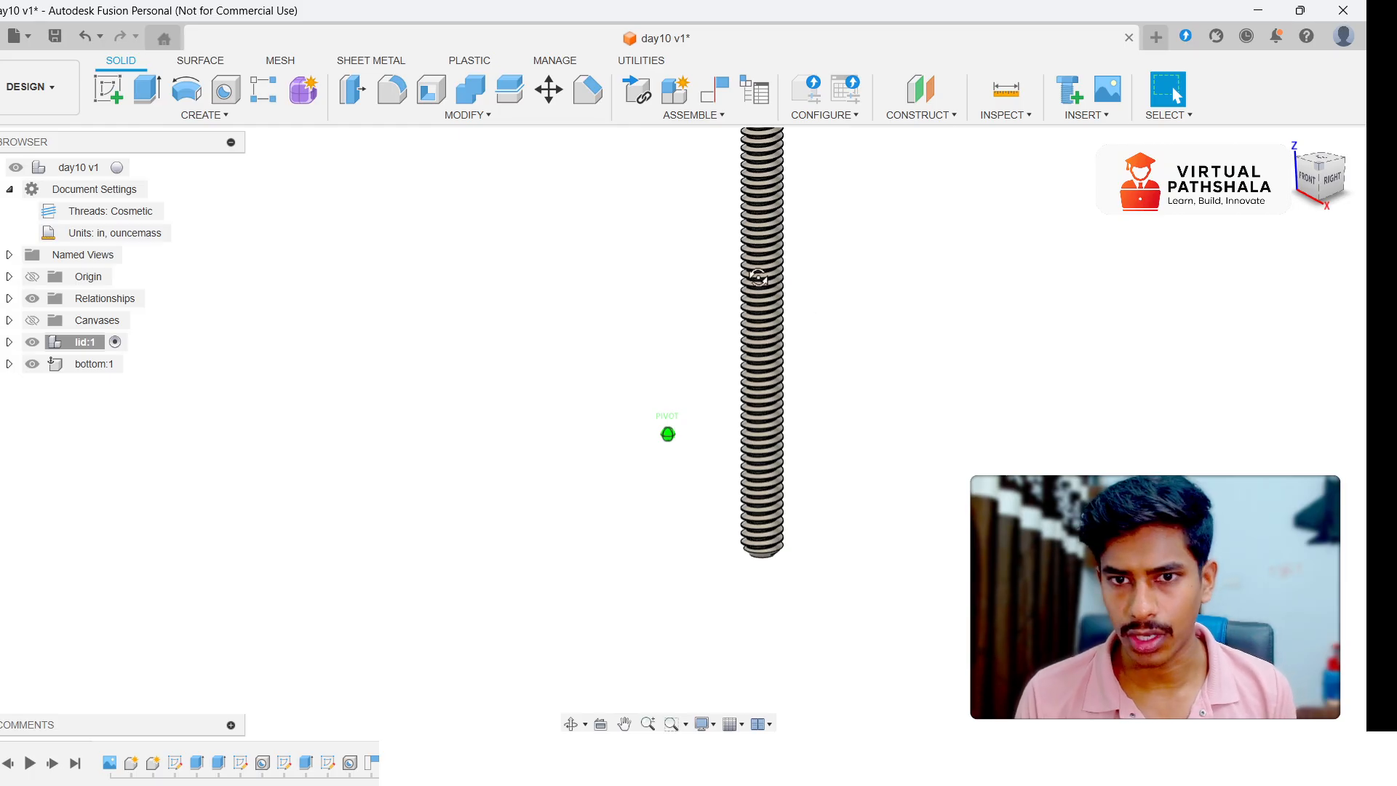
scroll(847, 306, "down", 2)
scroll(847, 279, "up", 4)
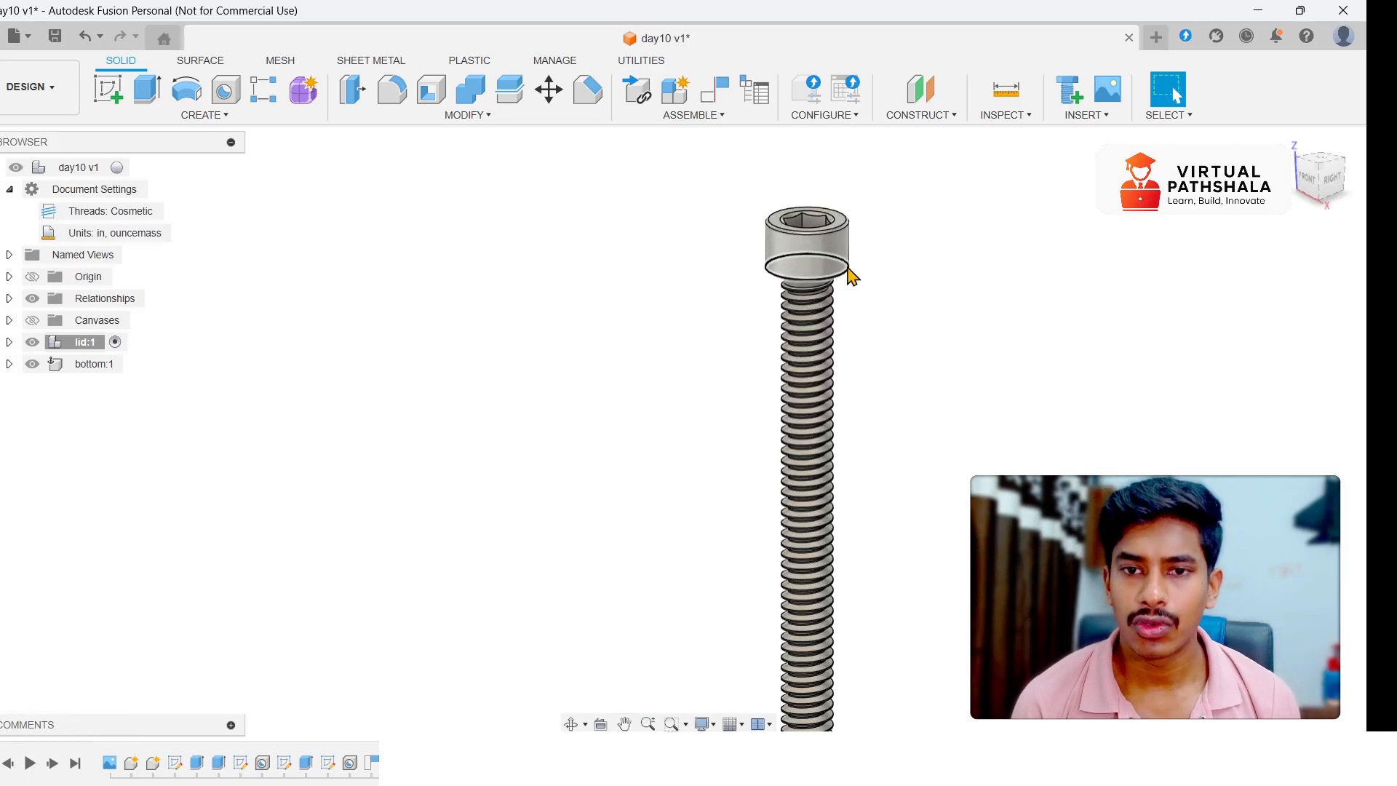
left_click_drag(1324, 173, 1310, 200)
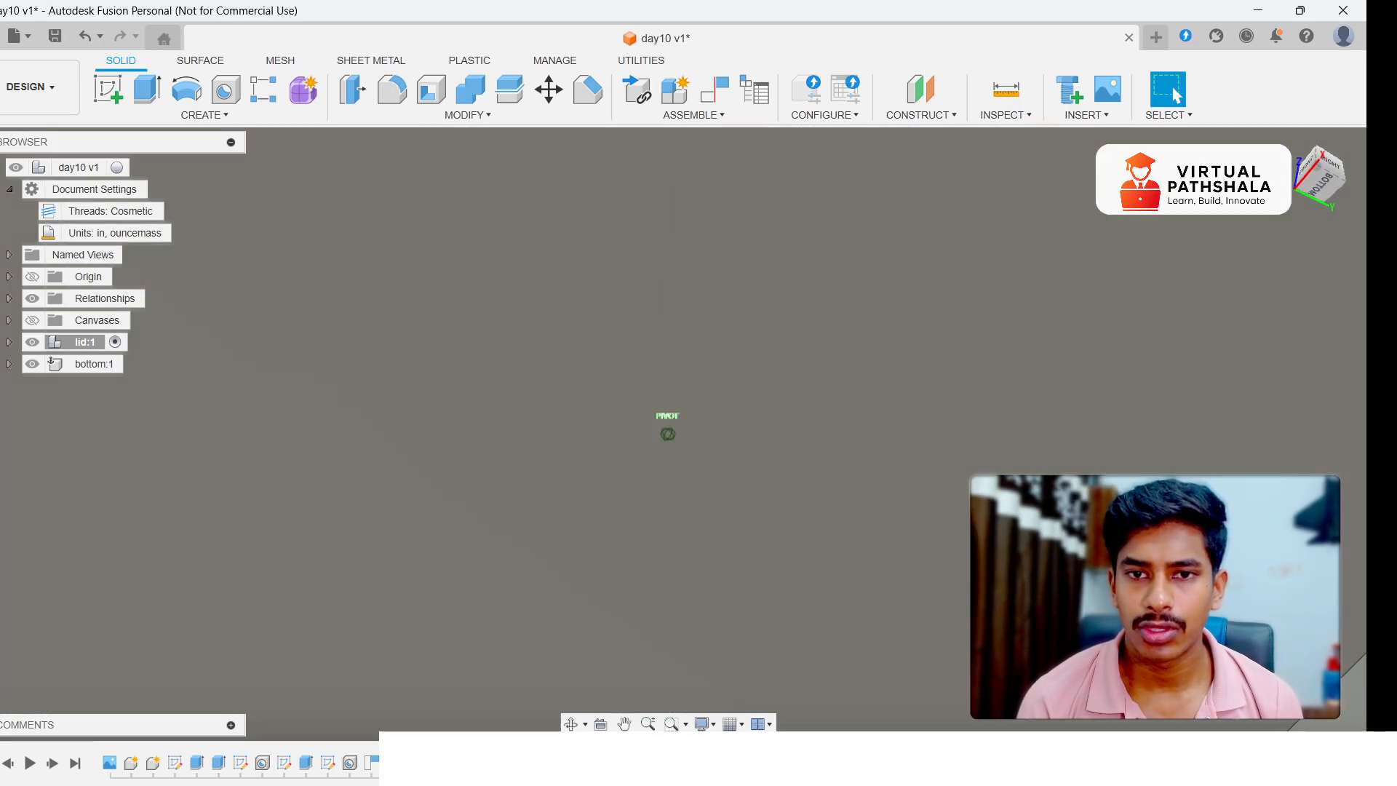
scroll(1033, 400, "down", 5)
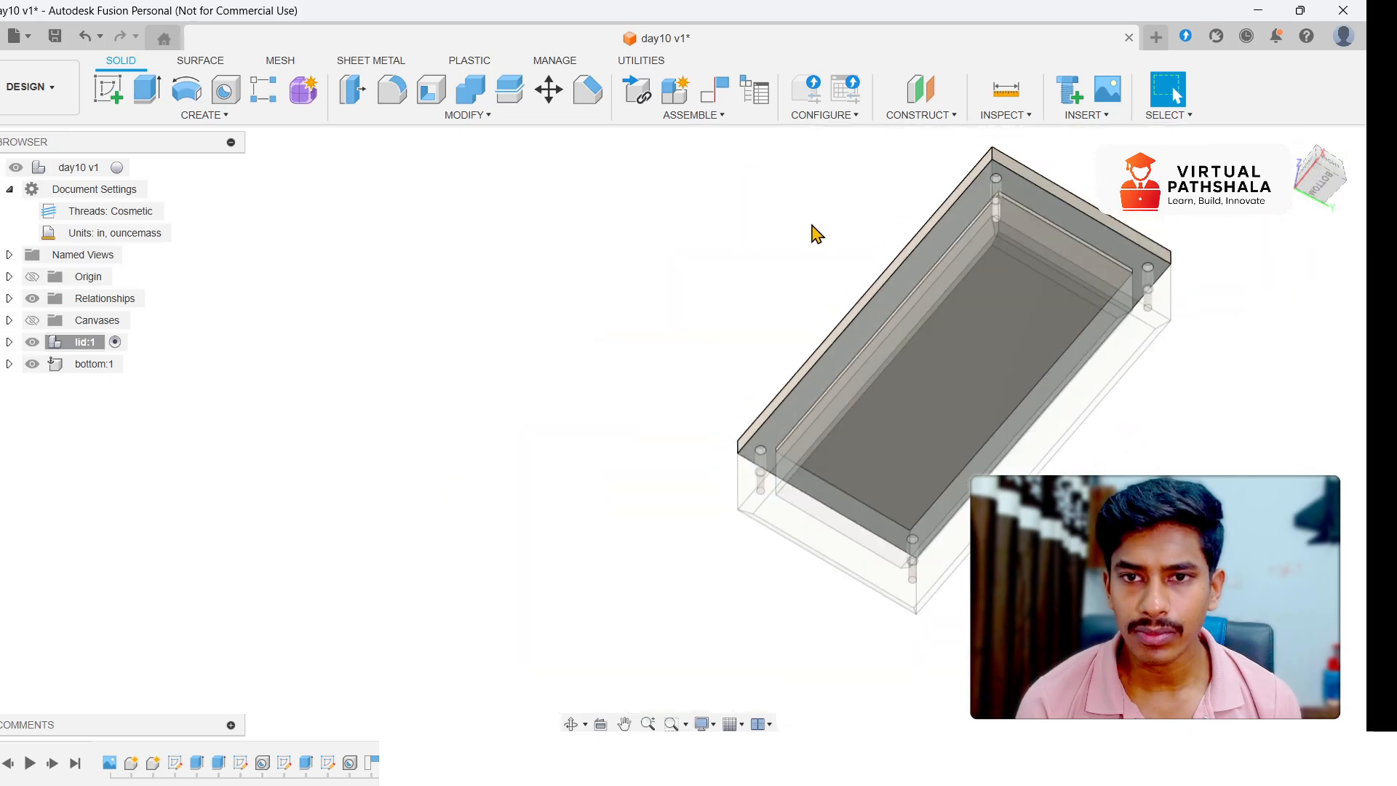
middle_click_drag(814, 231, 687, 520)
middle_click_drag(967, 312, 876, 580)
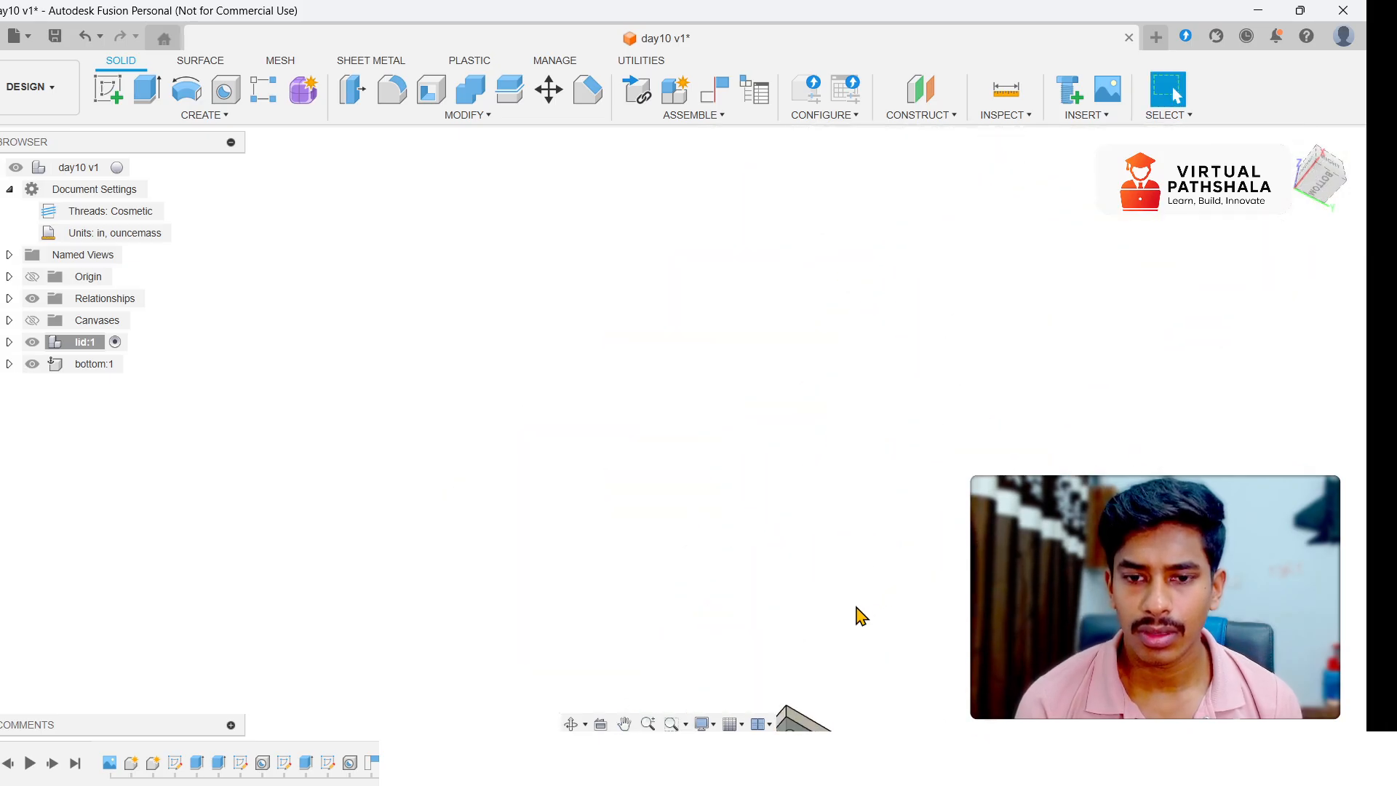
scroll(922, 695, "down", 3)
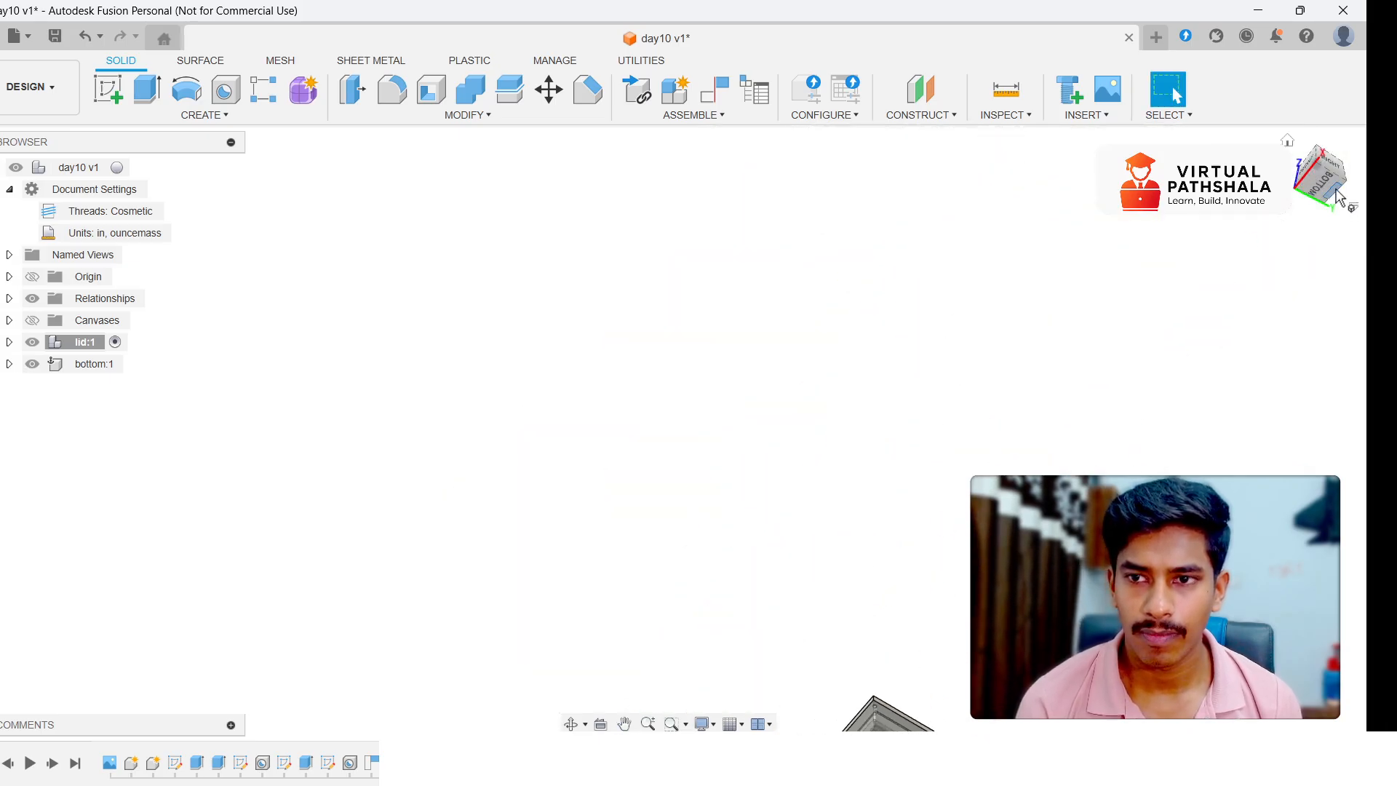
- Examine the inserted screw's head and threads from several angles, and view it against the lid's corner holes
left_click_drag(1332, 189, 1326, 246)
scroll(870, 659, "up", 5)
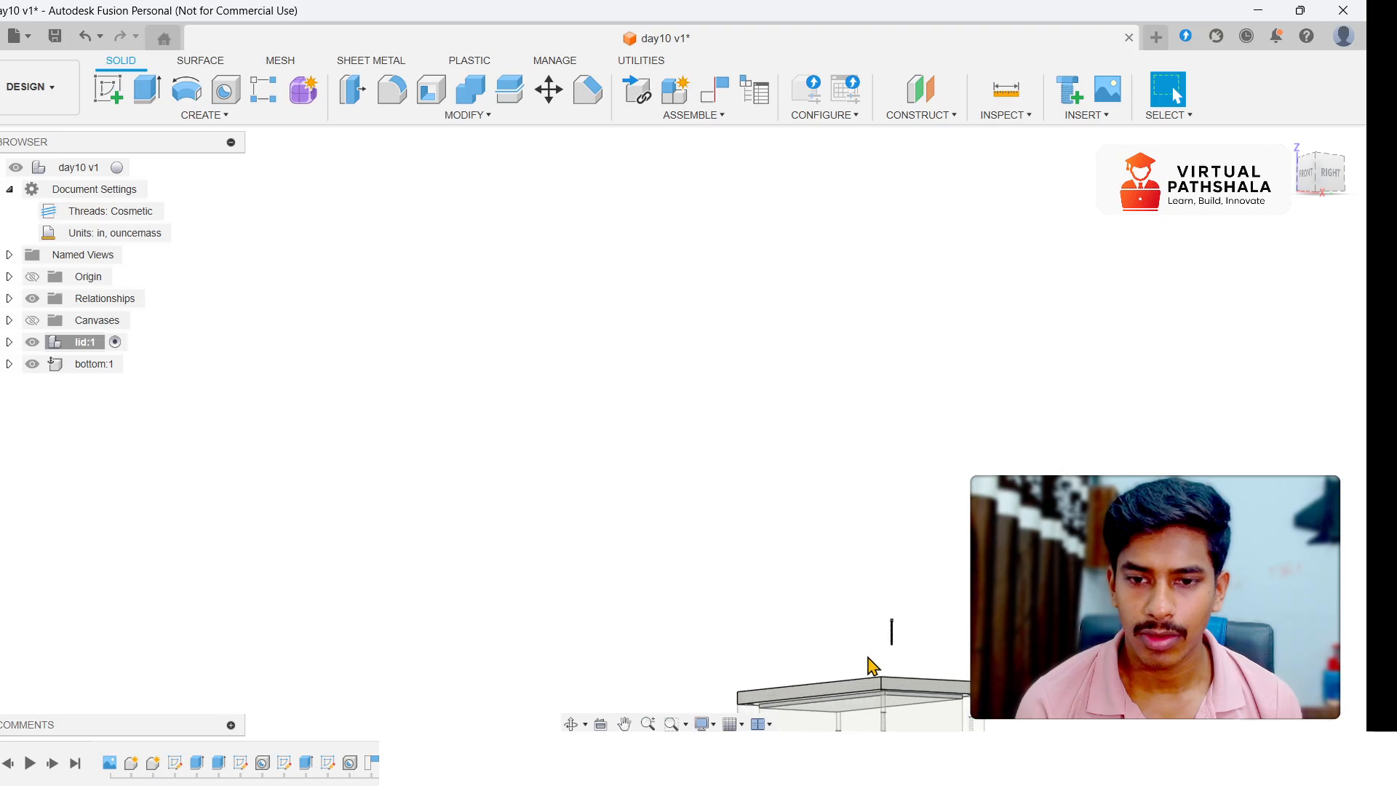
scroll(910, 619, "up", 5)
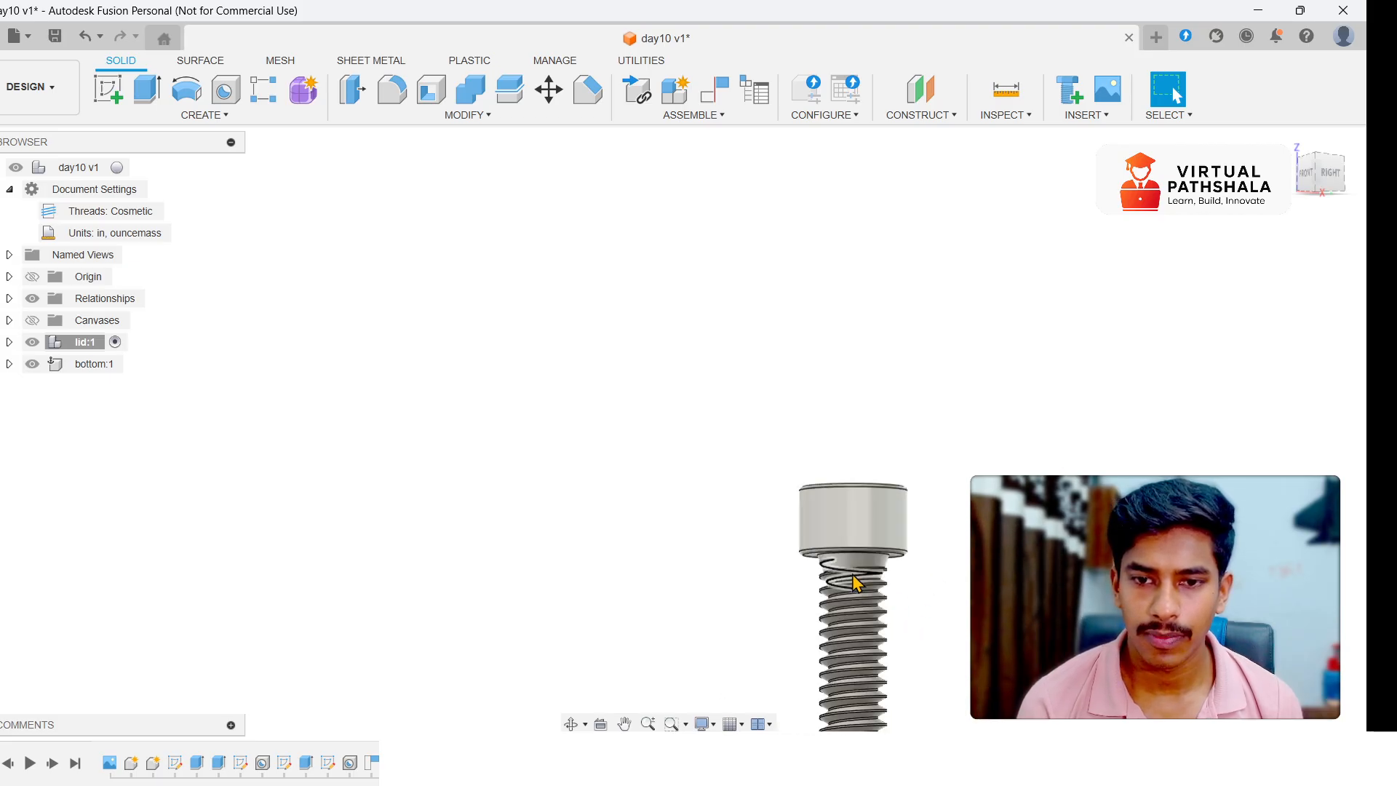
left_click_drag(1325, 171, 1314, 167)
scroll(1154, 402, "down", 2)
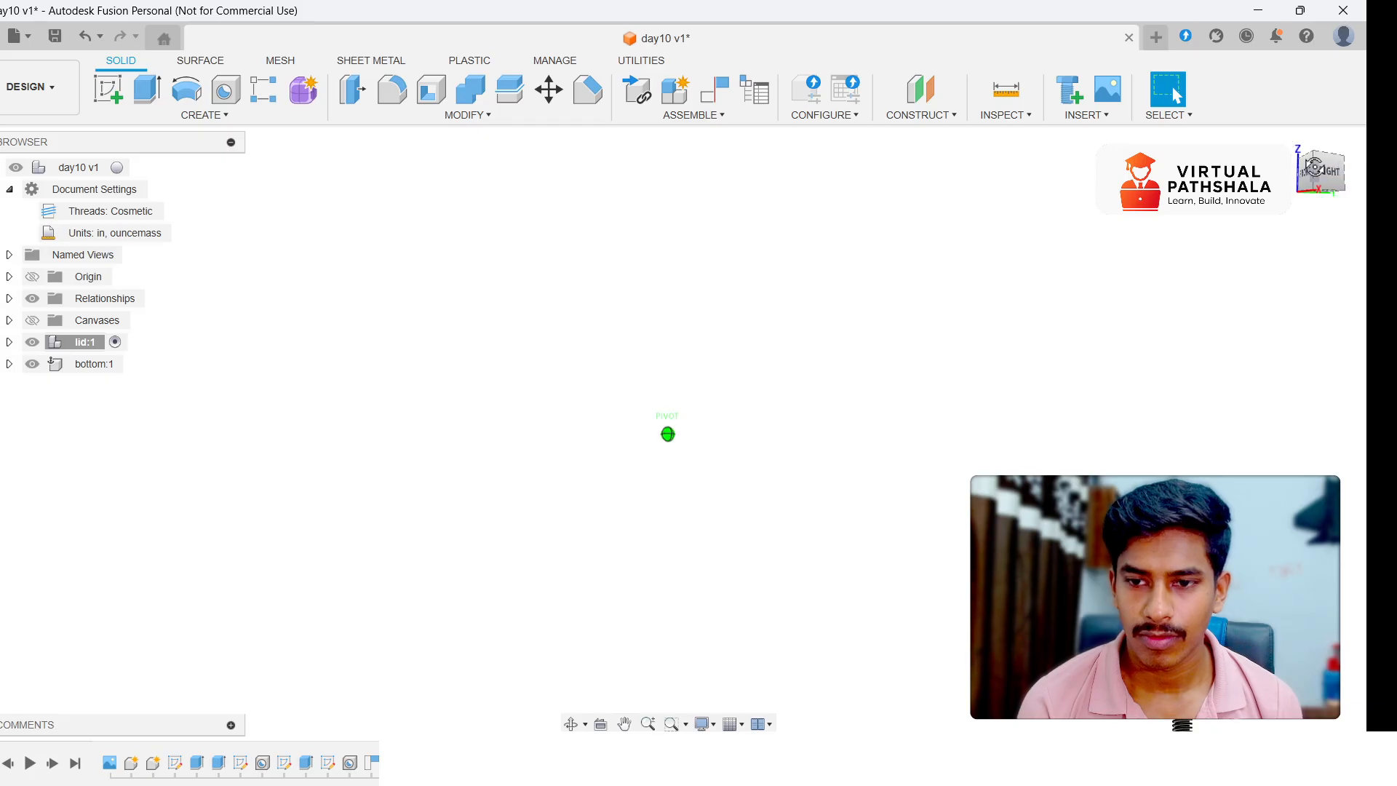
middle_click_drag(1224, 666, 663, 403)
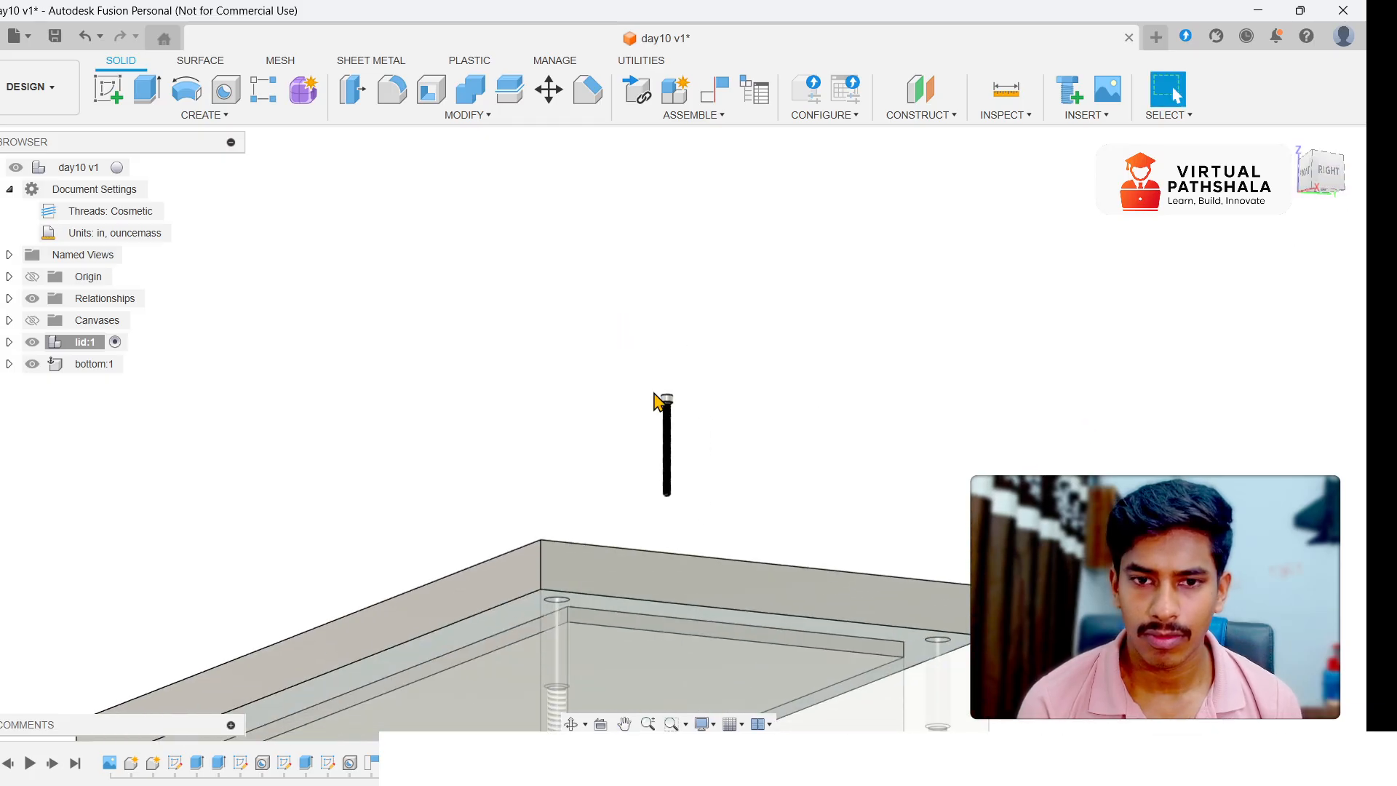
scroll(719, 445, "down", 2)
scroll(719, 445, "up", 3)
left_click_drag(1338, 182, 1333, 173)
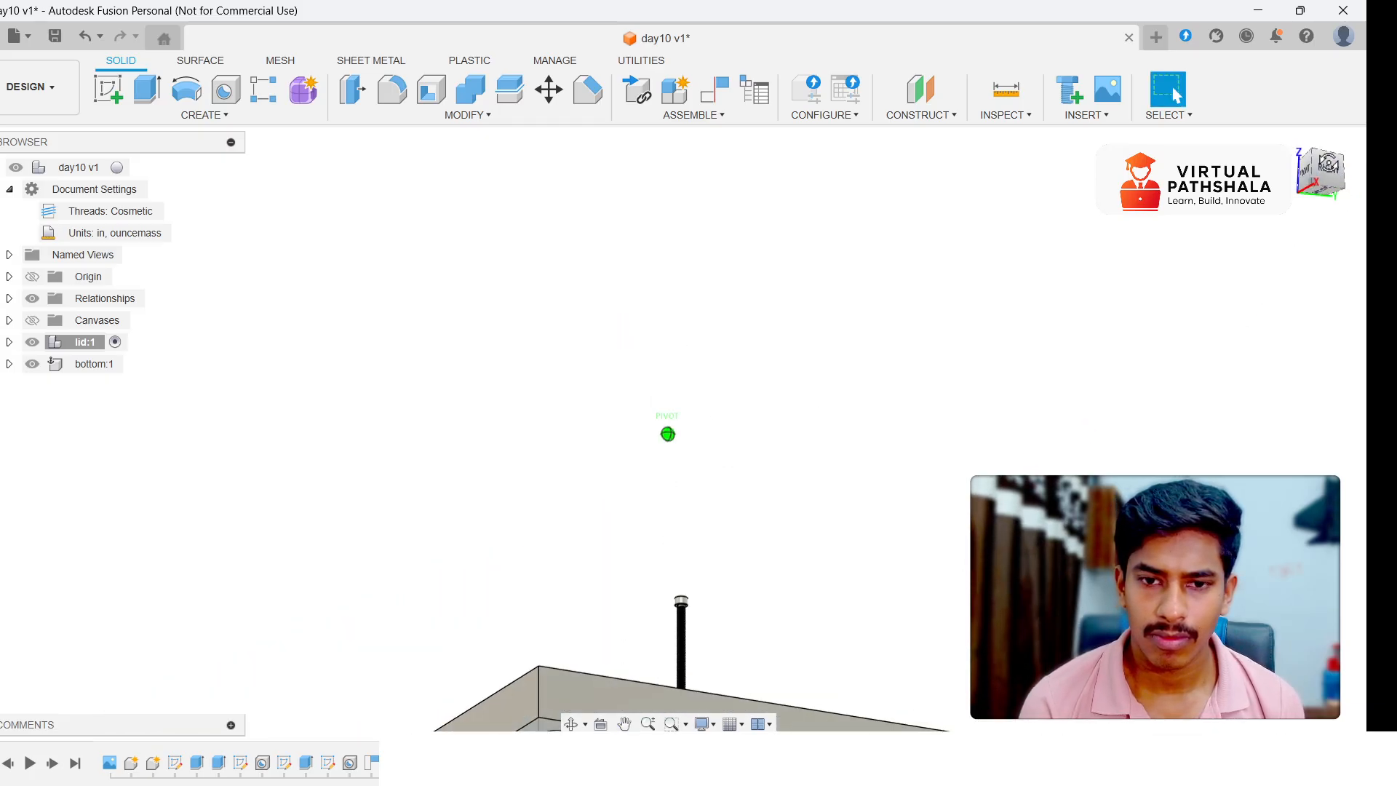
scroll(673, 668, "up", 5)
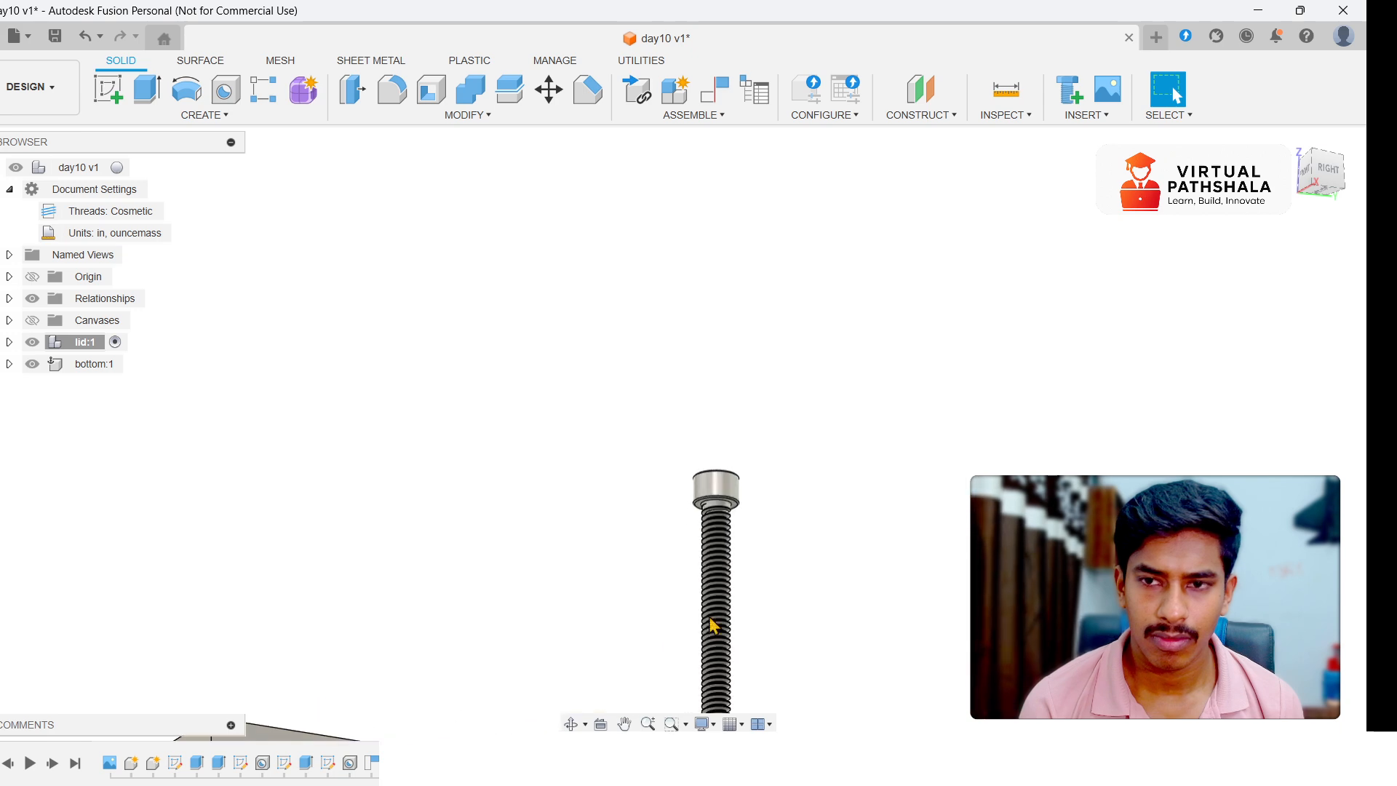
left_click(1323, 191)
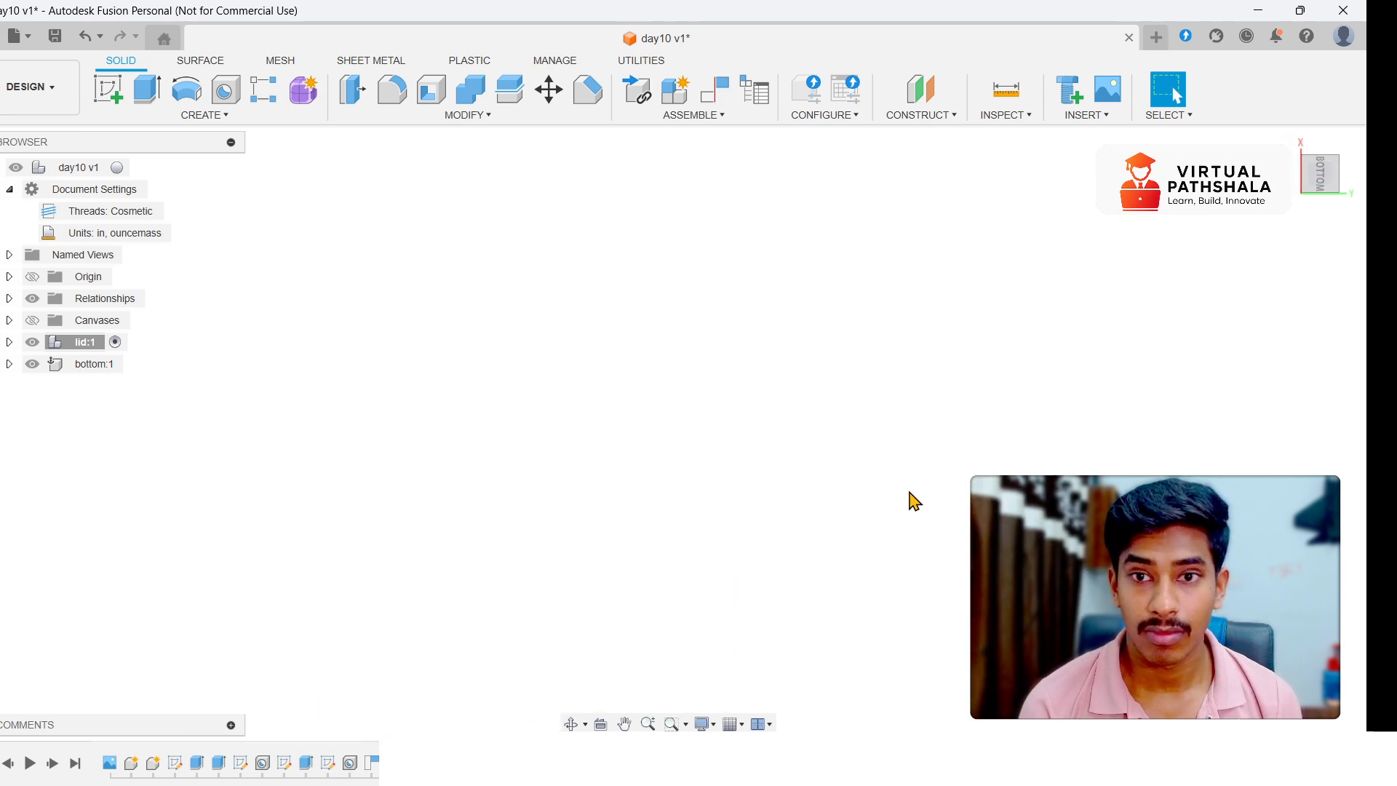
left_click(1288, 141)
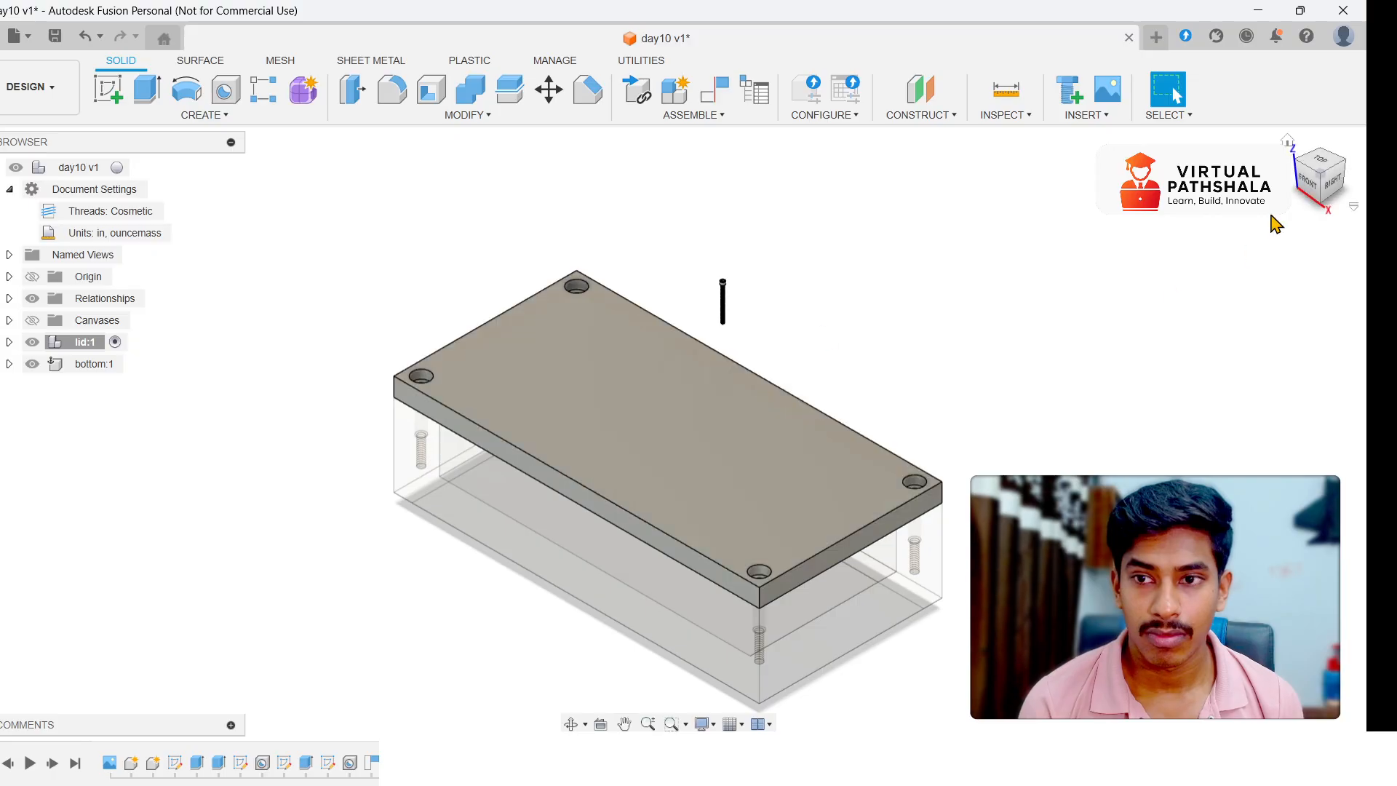
- Start a joint and set its first snap at the centre of the screw head's underside
left_click(1321, 192)
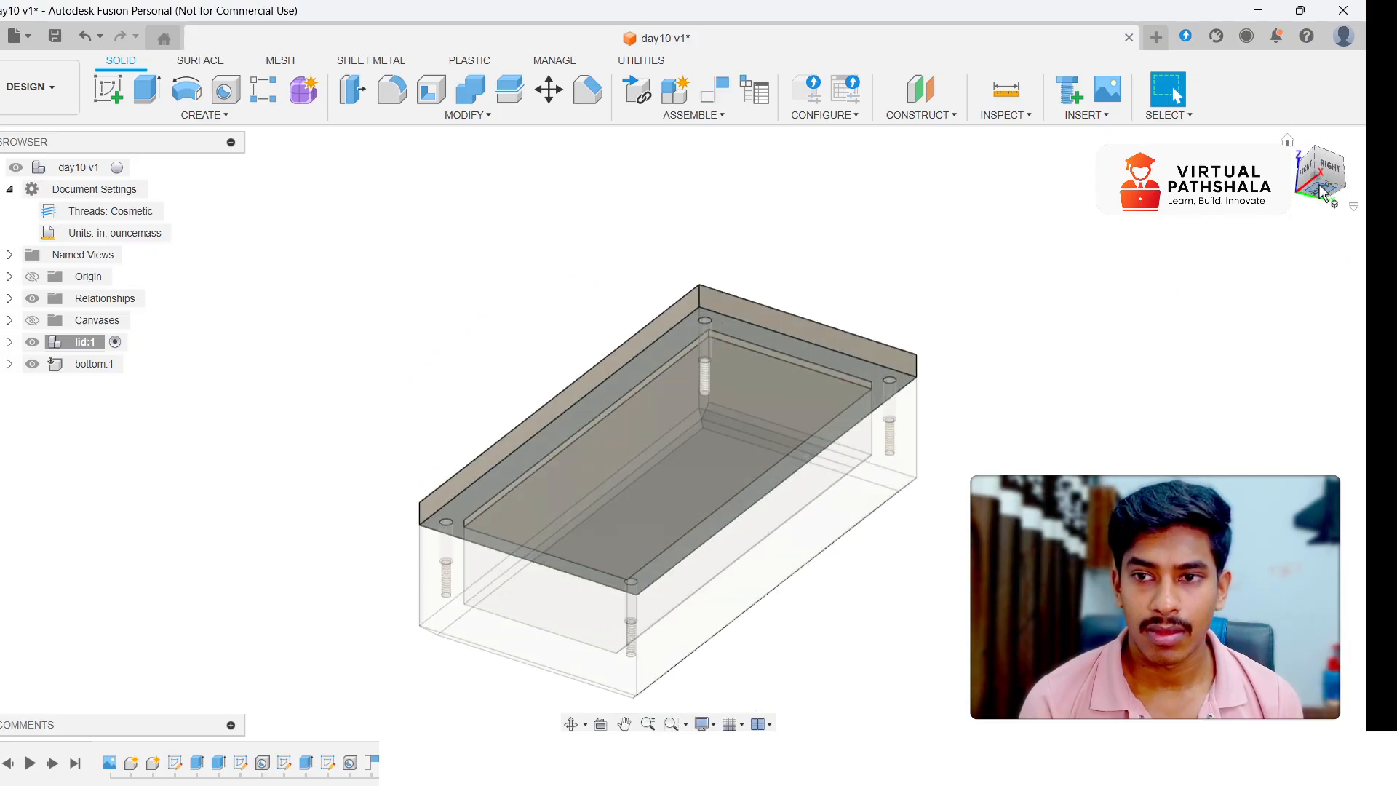
left_click(1321, 192)
scroll(783, 343, "up", 6)
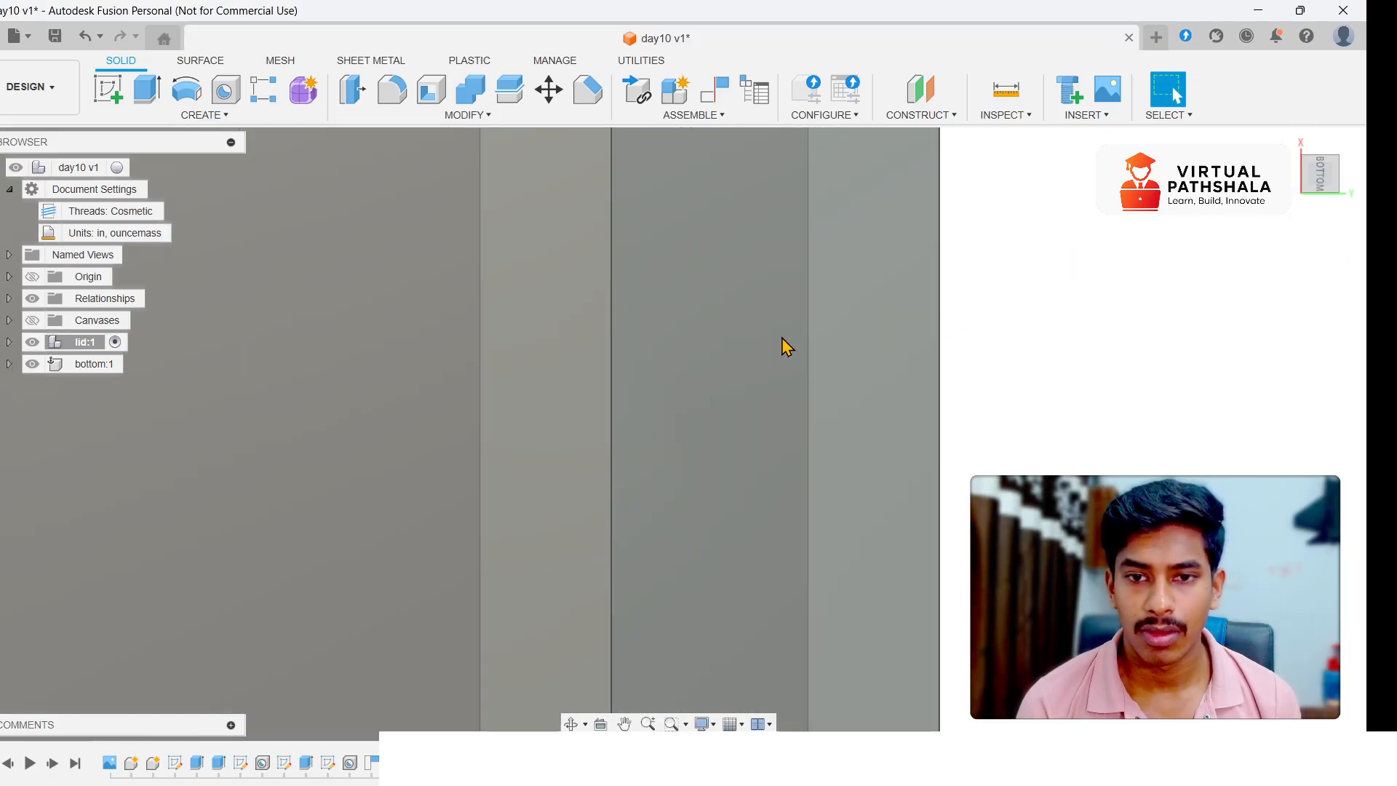
scroll(781, 339, "up", 5)
scroll(1019, 371, "down", 4)
middle_click_drag(1161, 354, 1063, 468)
scroll(1063, 468, "down", 6)
left_click_drag(1321, 176, 1285, 267)
scroll(1026, 230, "up", 4)
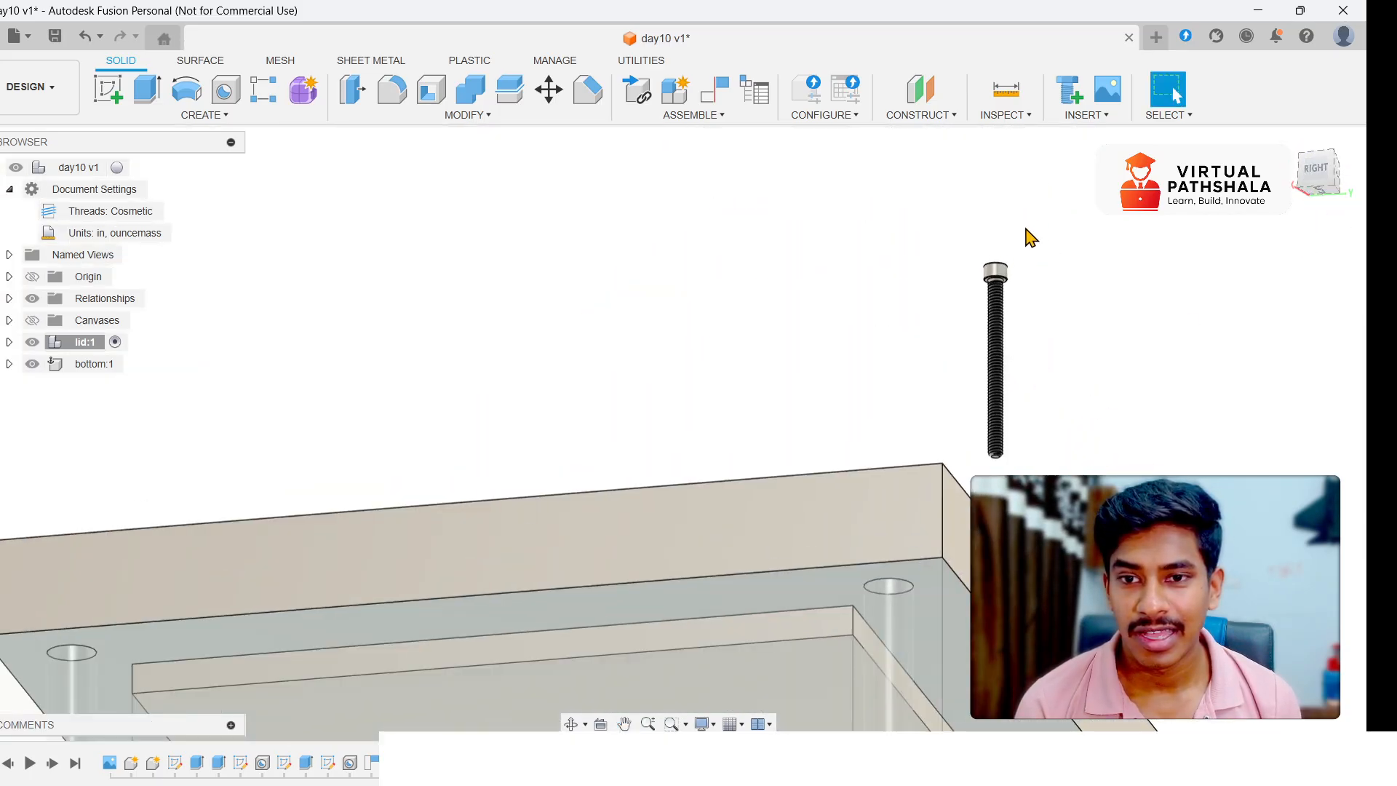
scroll(1018, 262, "up", 3)
key("j")
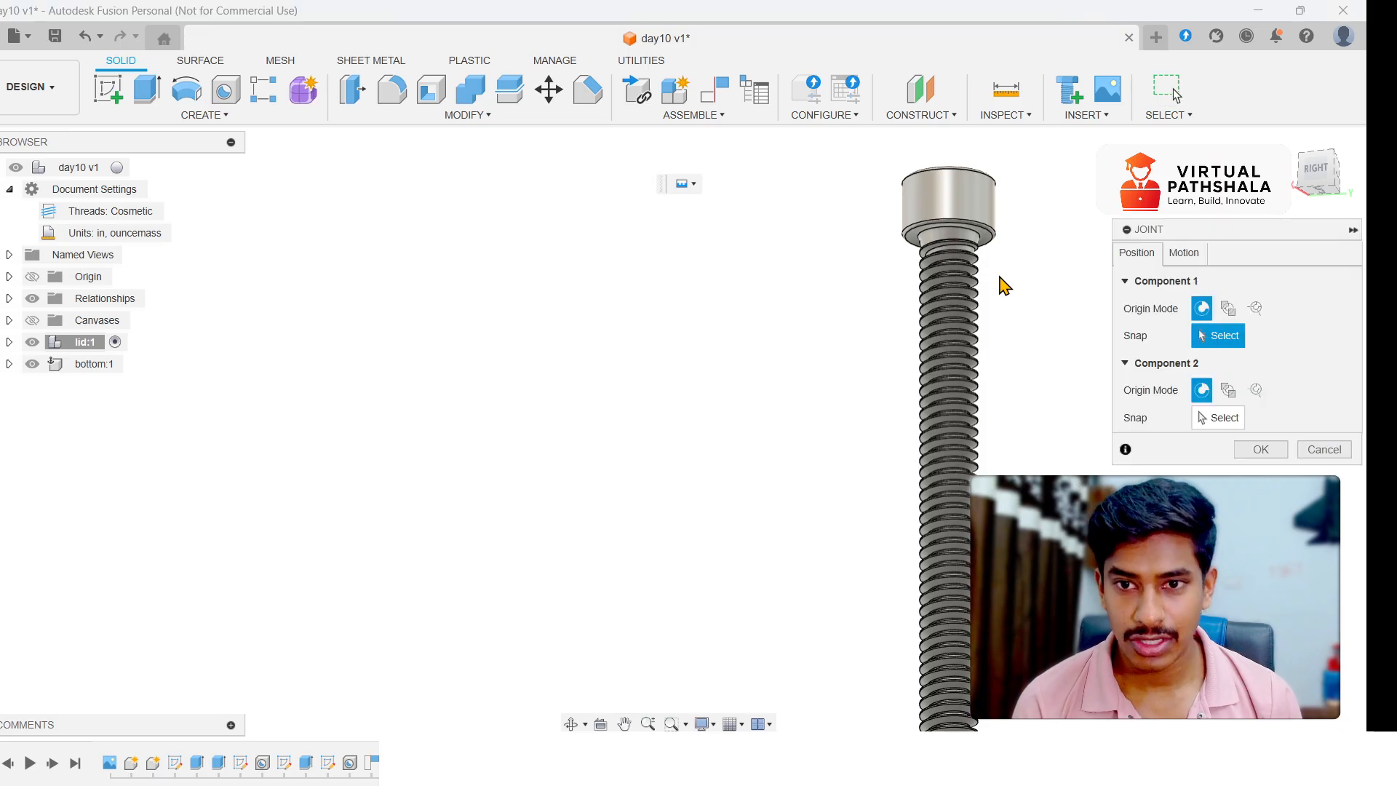
scroll(996, 252, "up", 4)
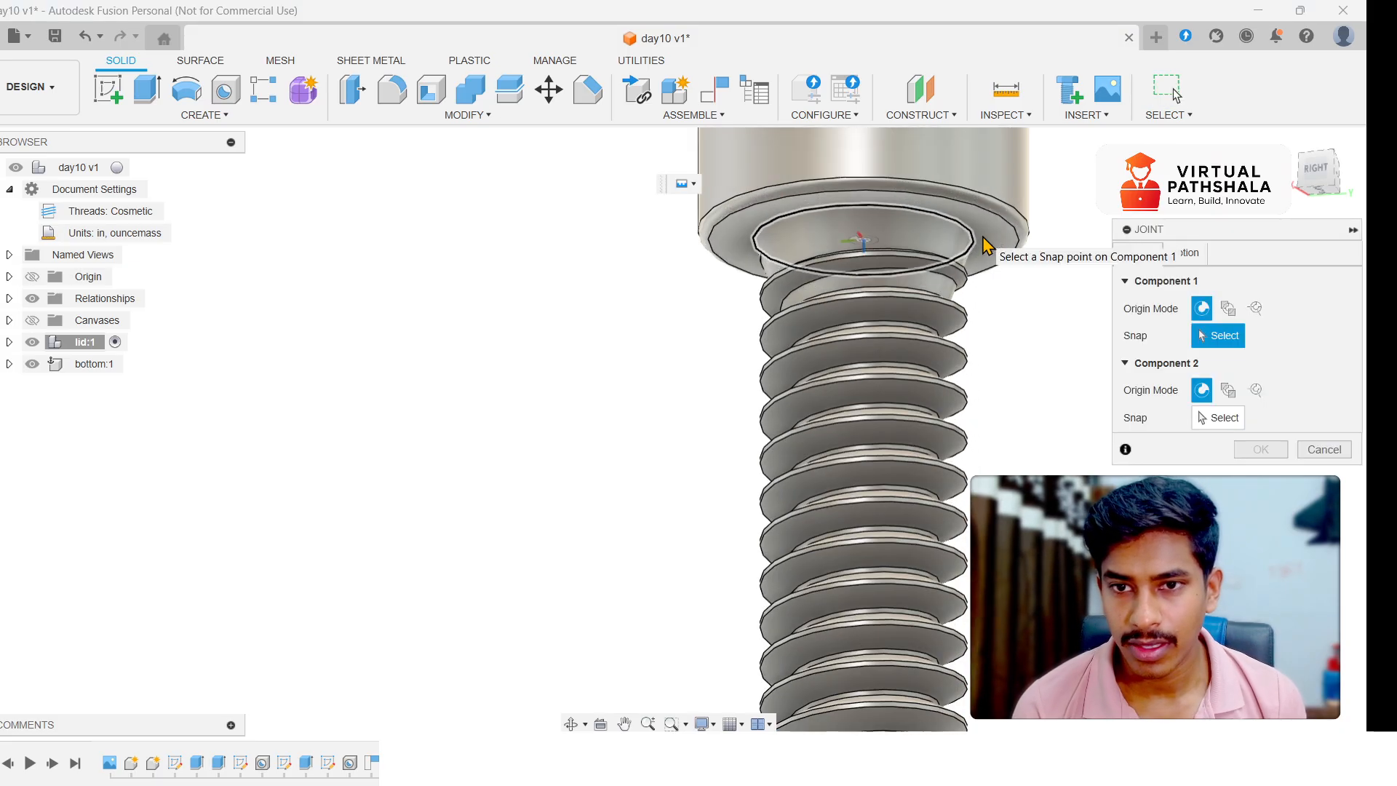
left_click(981, 245)
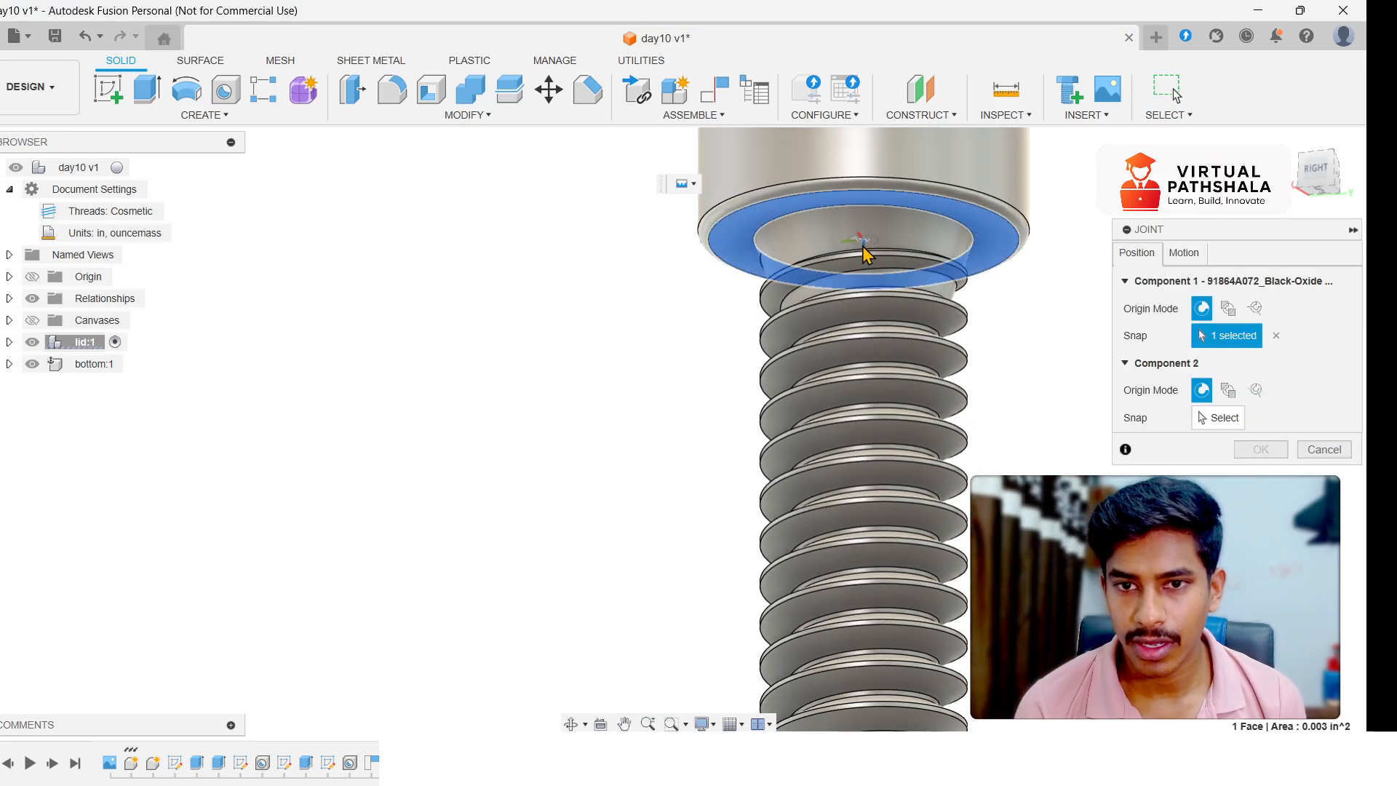
- Set the joint's second snap inside the counterbored hole at the lid's right-rear corner, and check the screw's fit
scroll(945, 421, "down", 6)
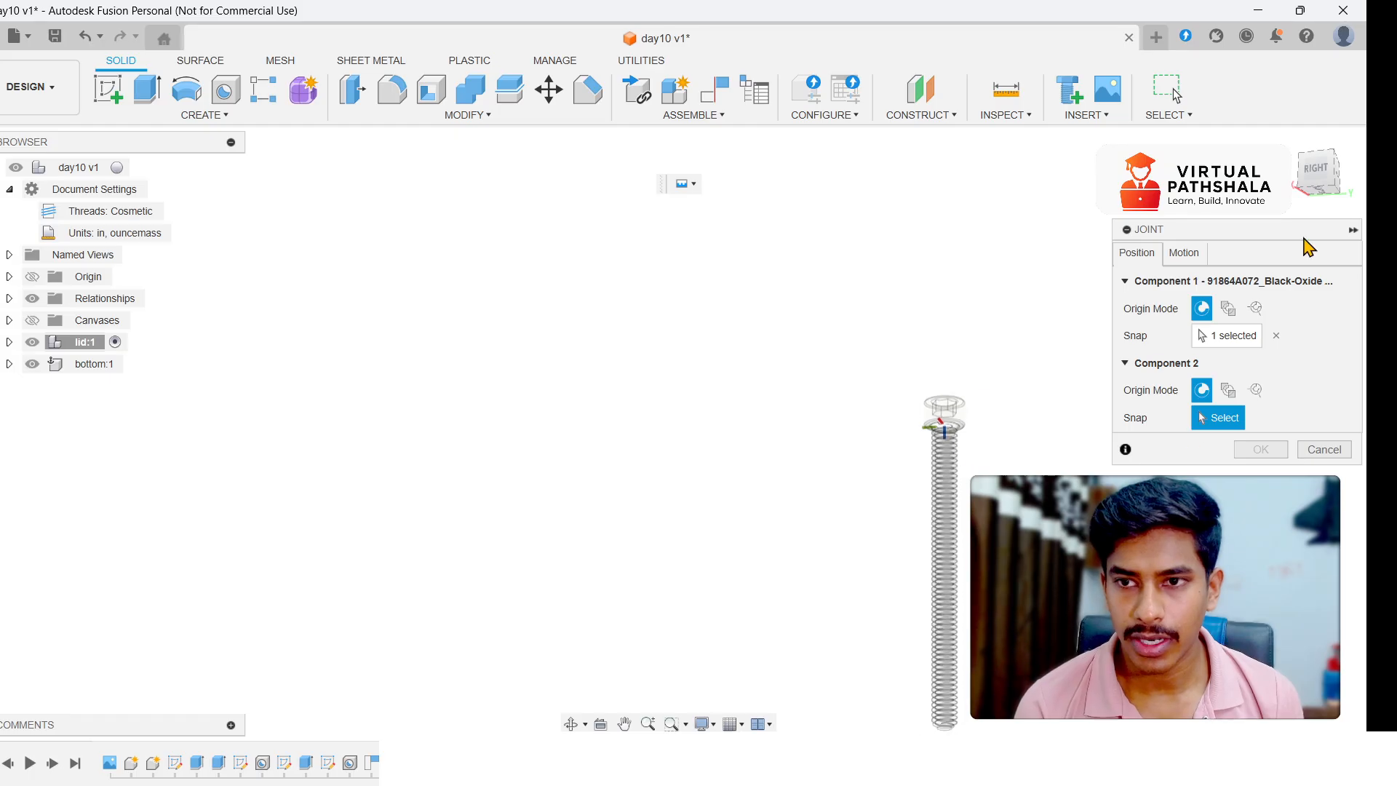
left_click(1288, 141)
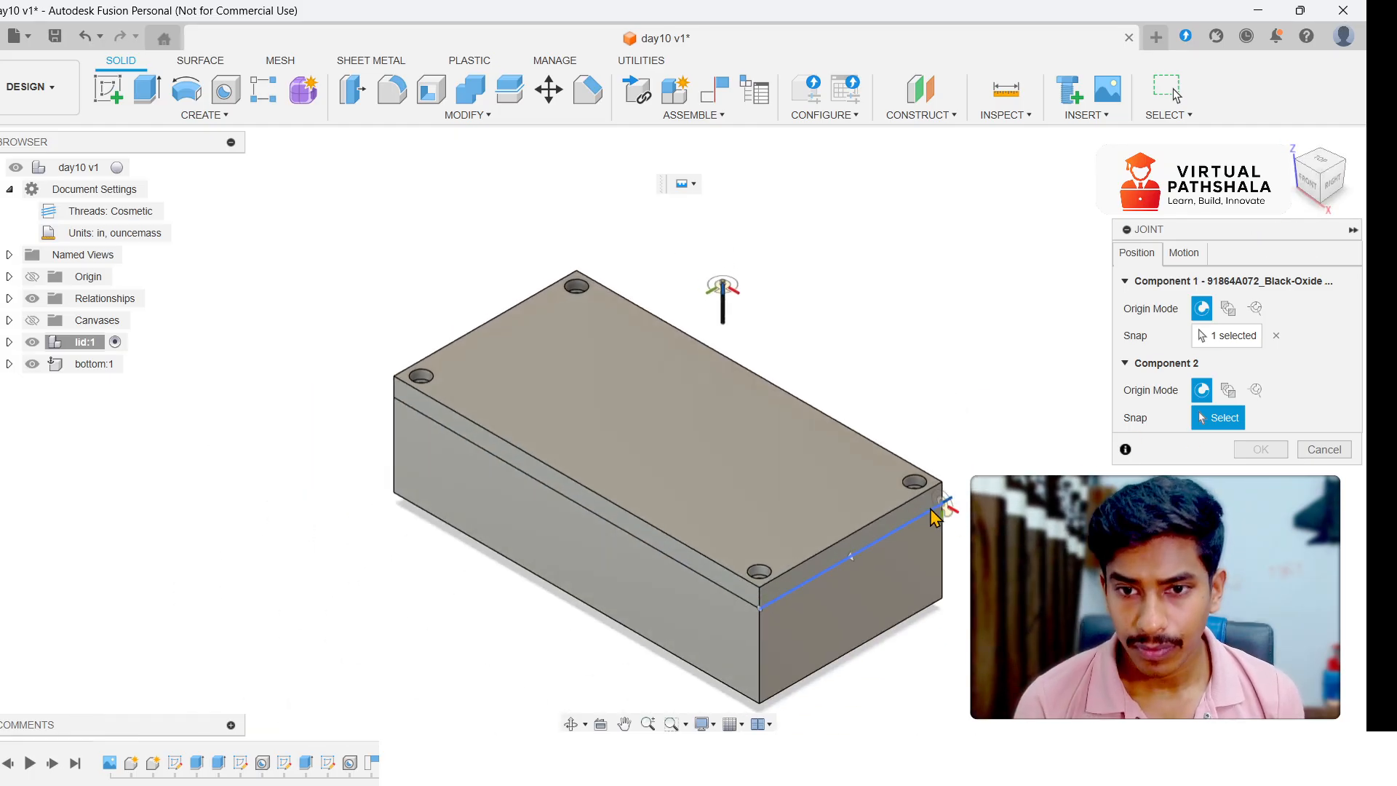
scroll(926, 495, "up", 5)
scroll(921, 476, "up", 3)
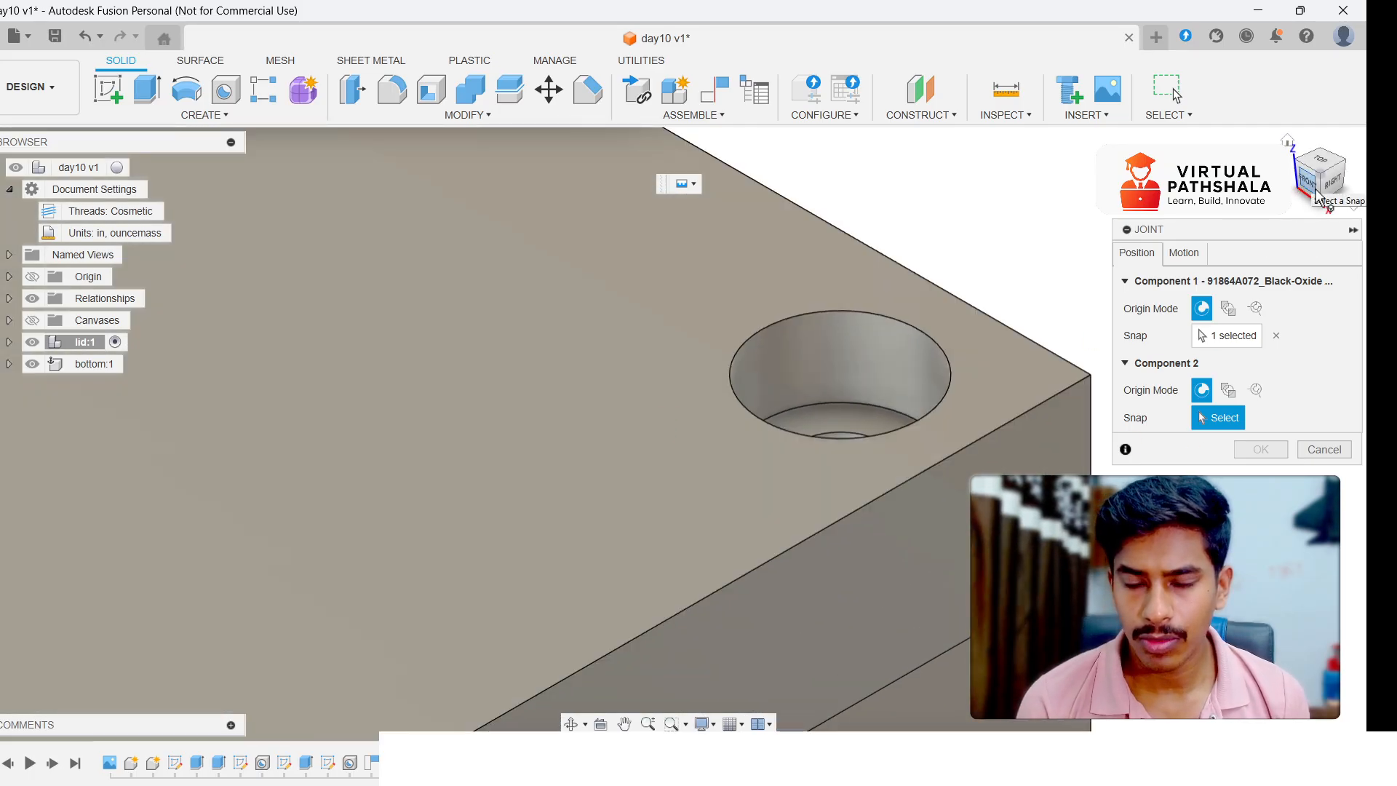
left_click_drag(1321, 177, 1338, 214)
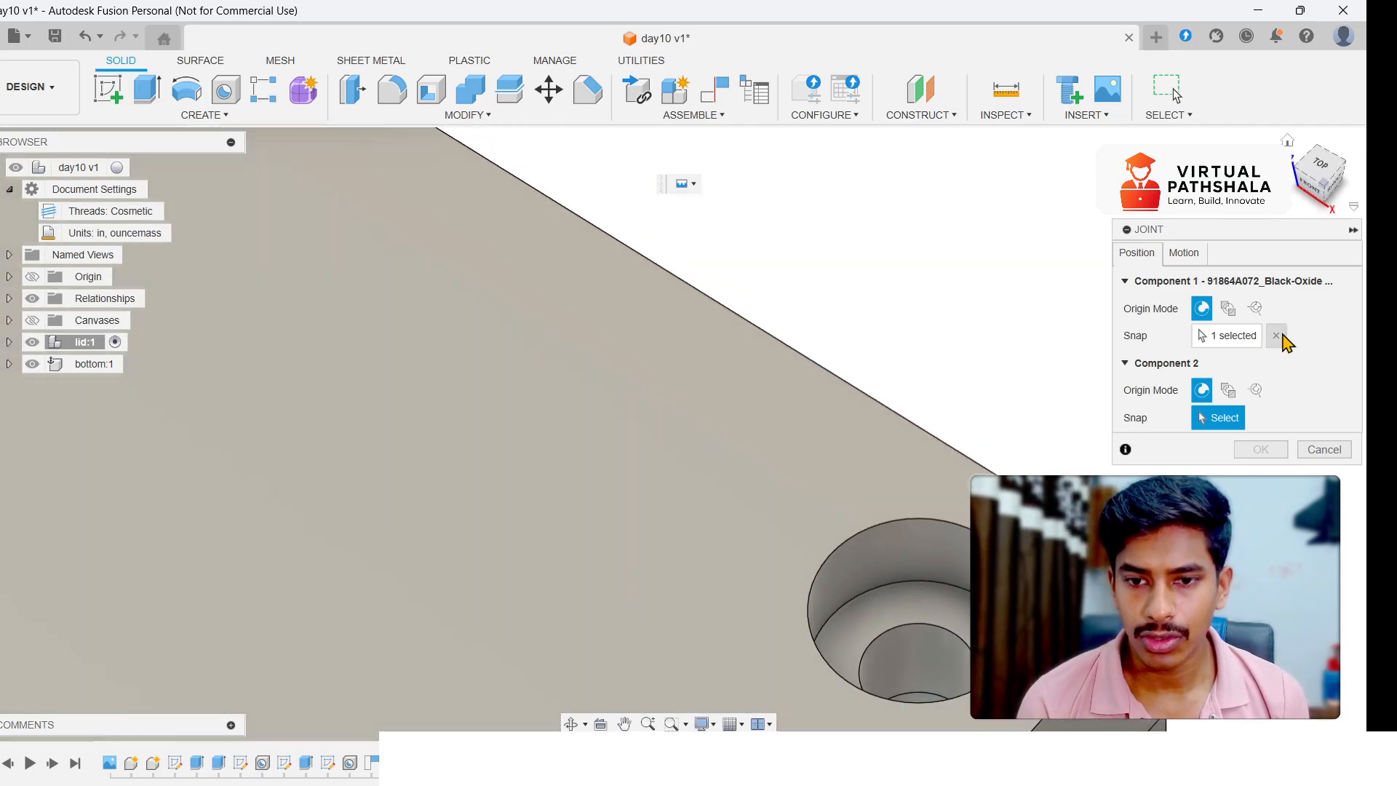
left_click(919, 672)
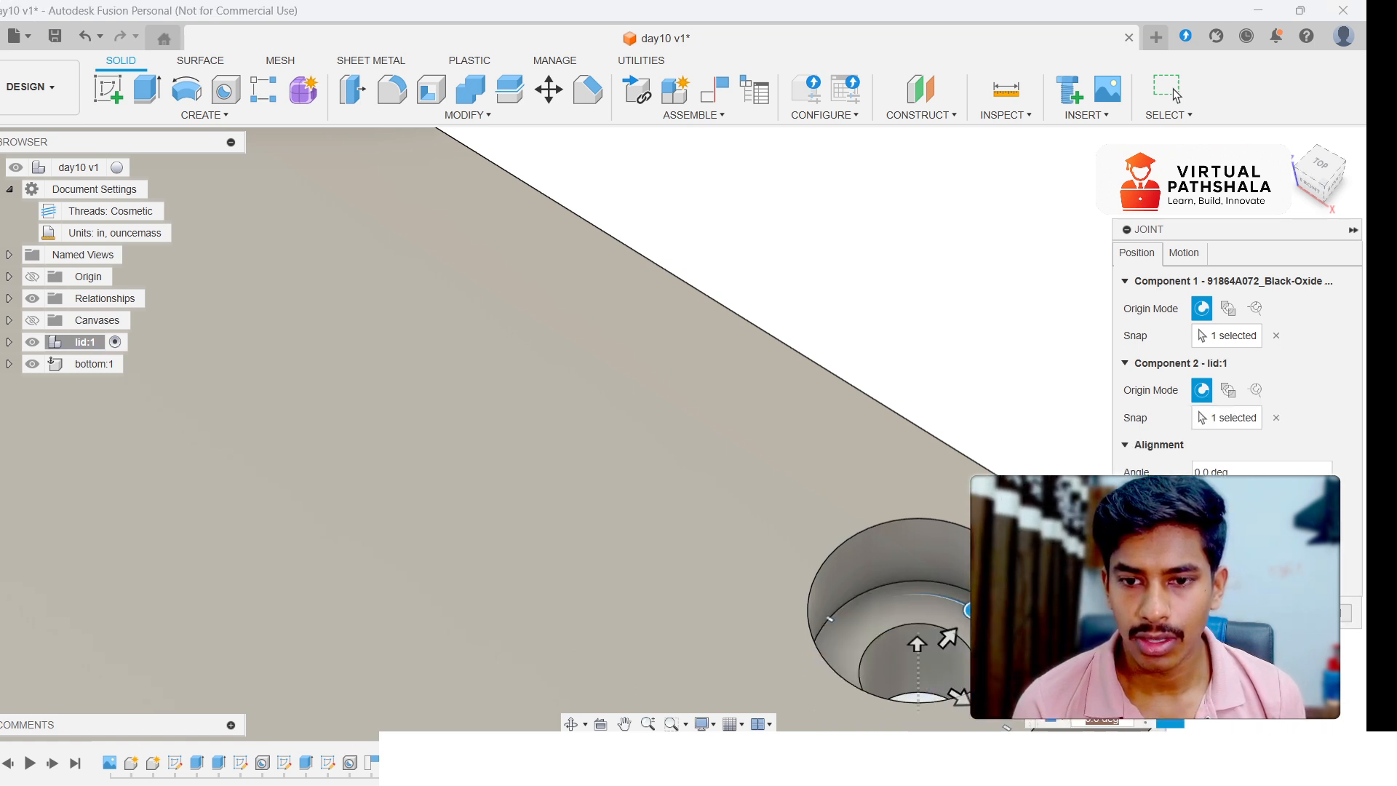
left_click_drag(1312, 188, 1314, 183)
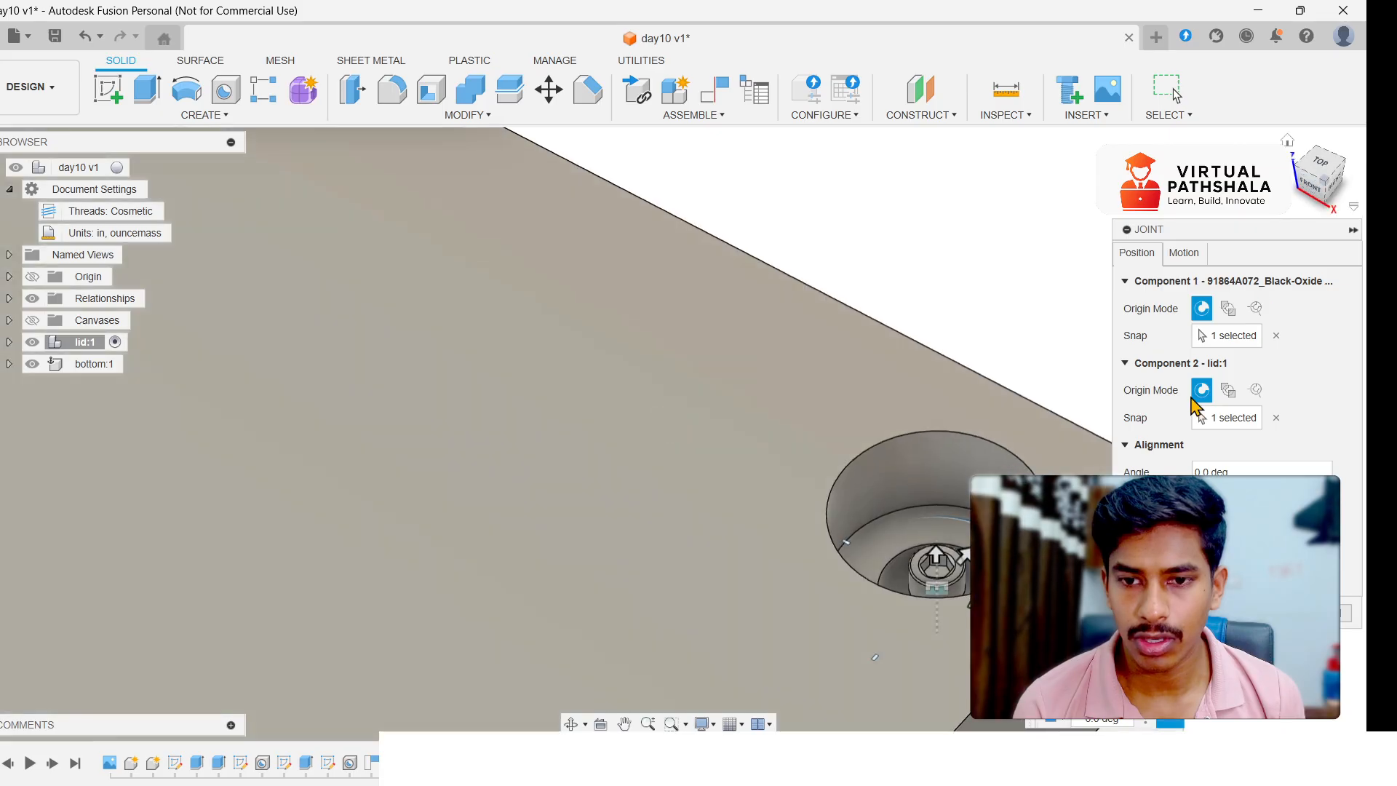
scroll(1080, 408, "down", 6)
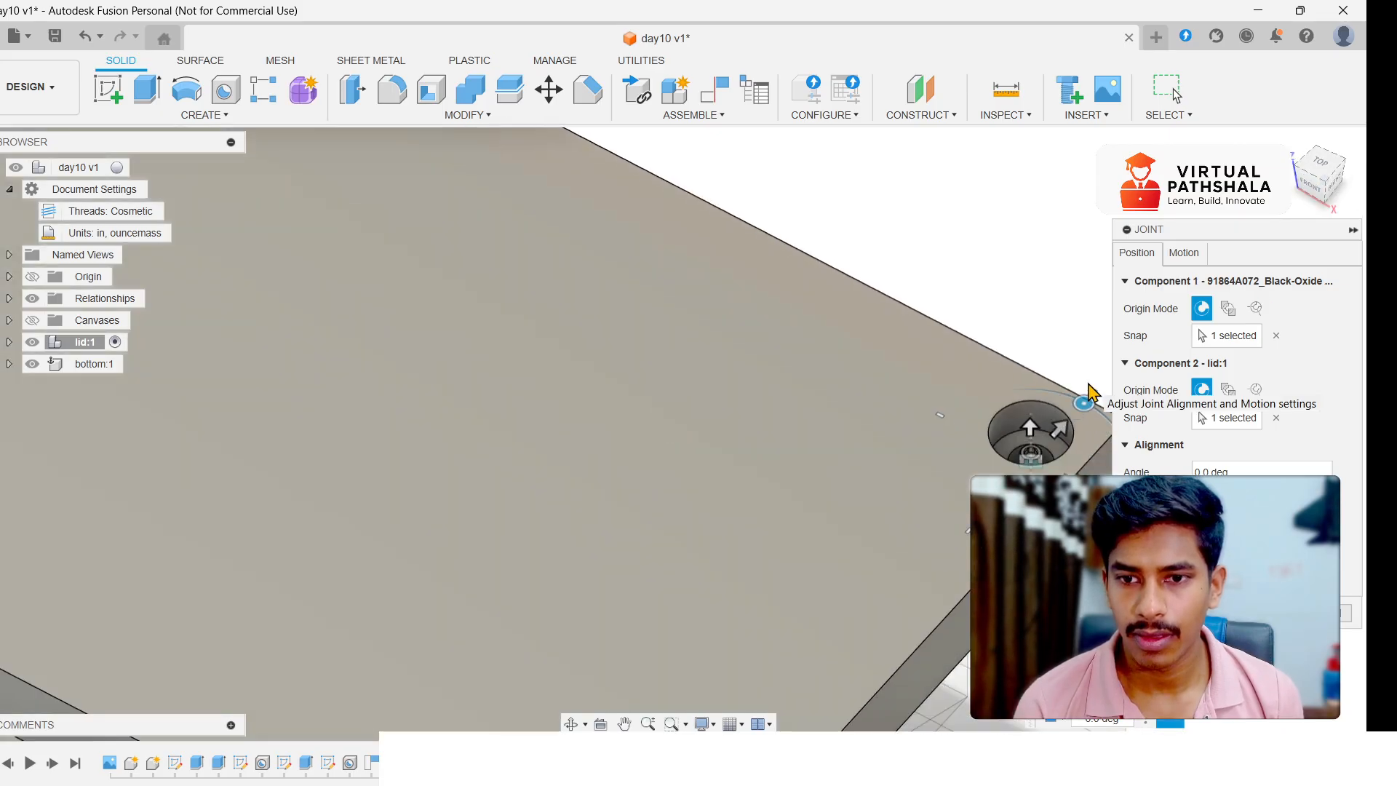
scroll(1019, 412, "up", 6)
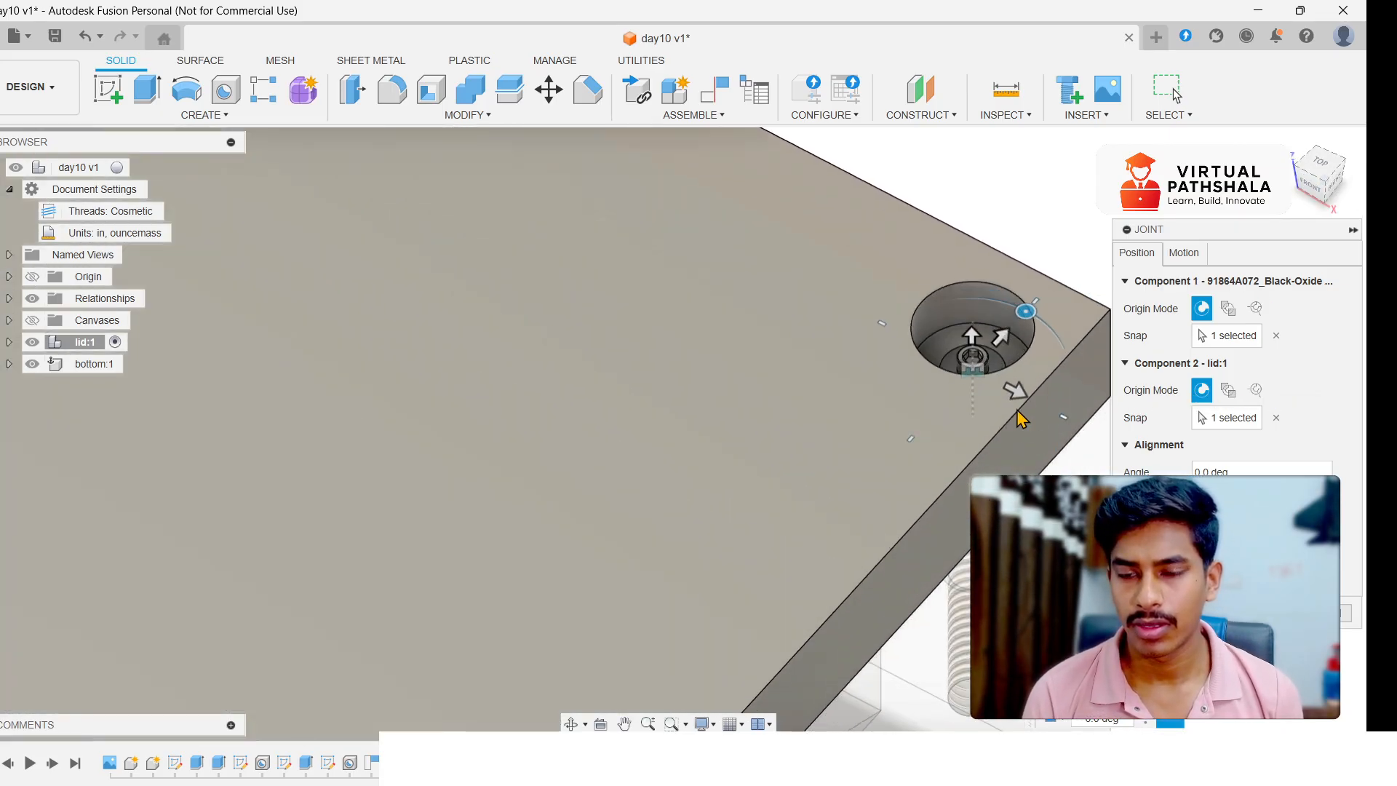
- Open the McMaster-Carr component catalog and search it for 10-24 screws
left_click(1087, 115)
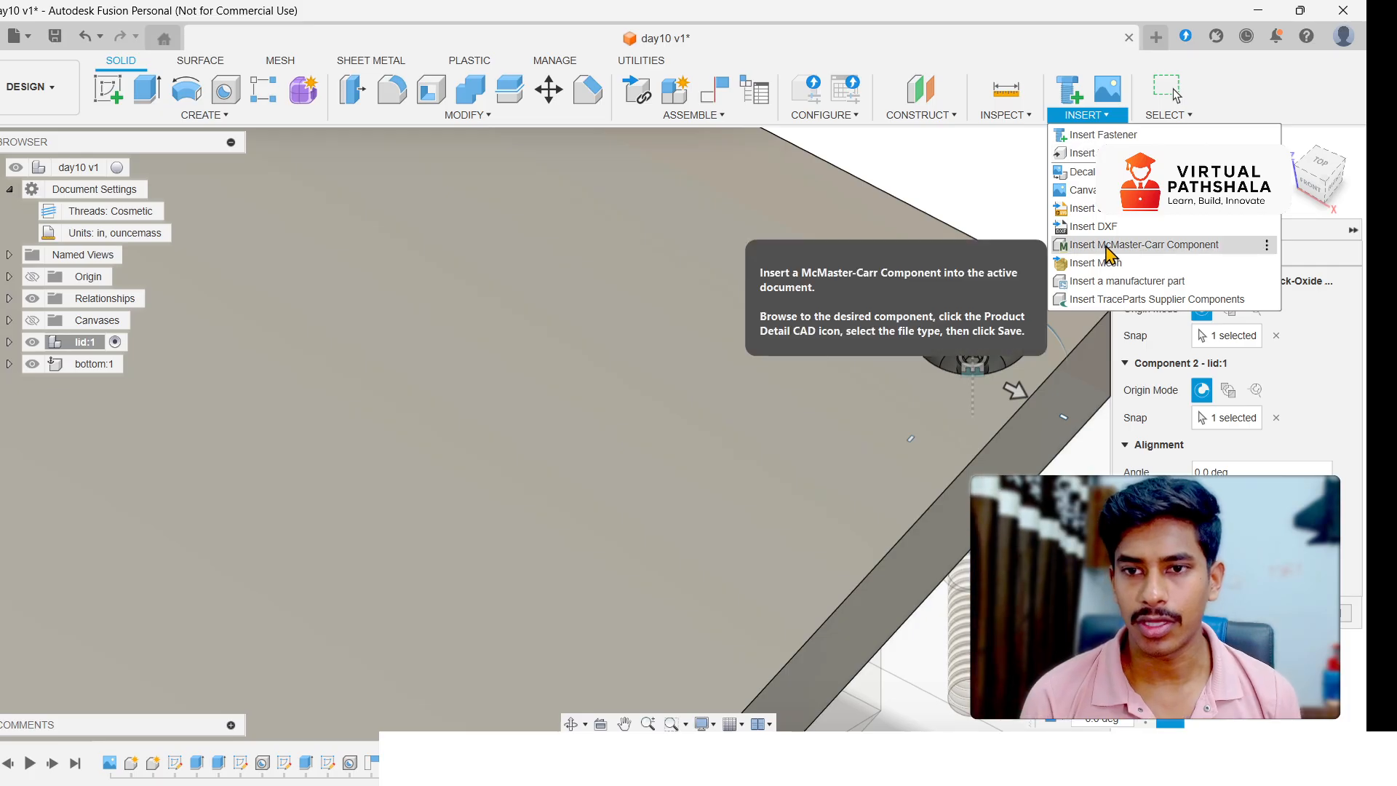
left_click(1101, 252)
left_click(615, 304)
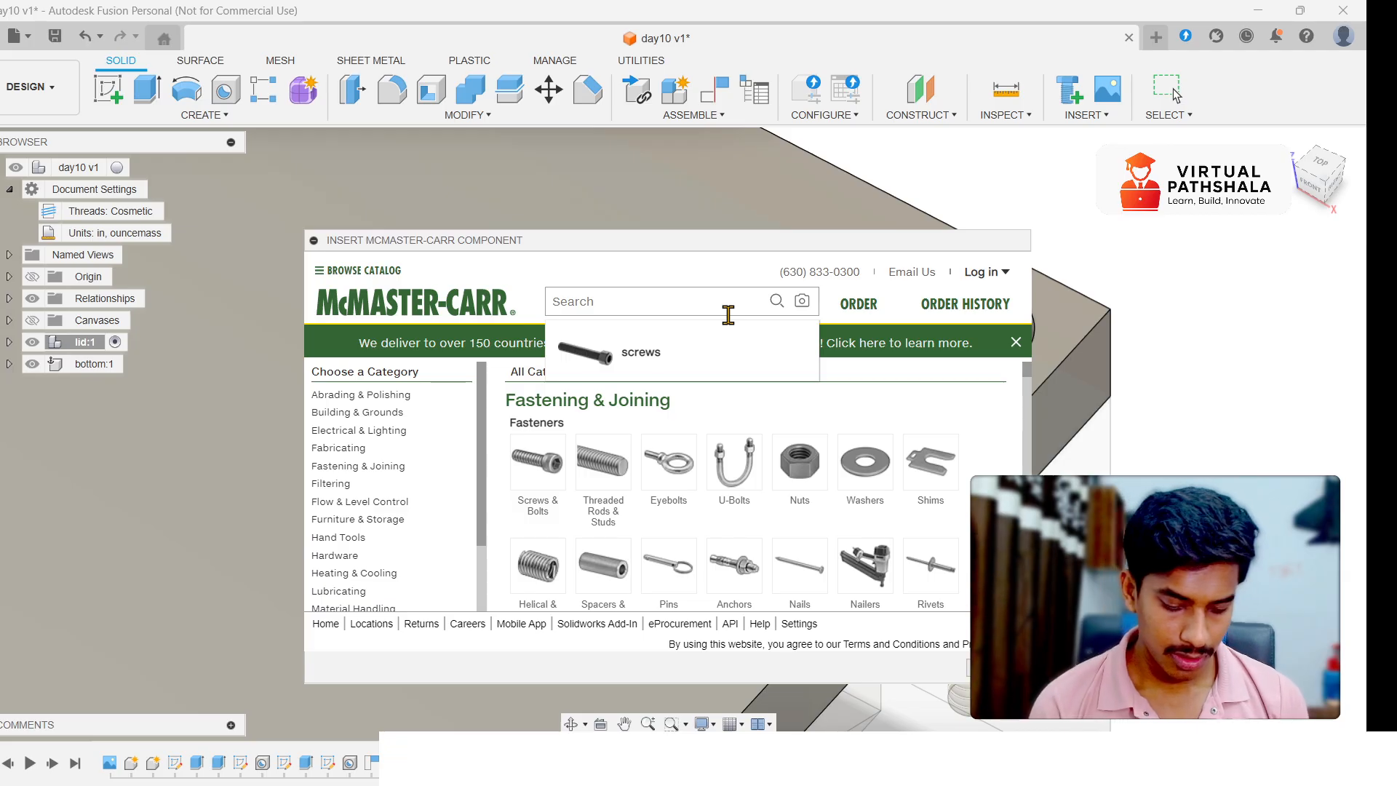
type("a")
key("BackSpace")
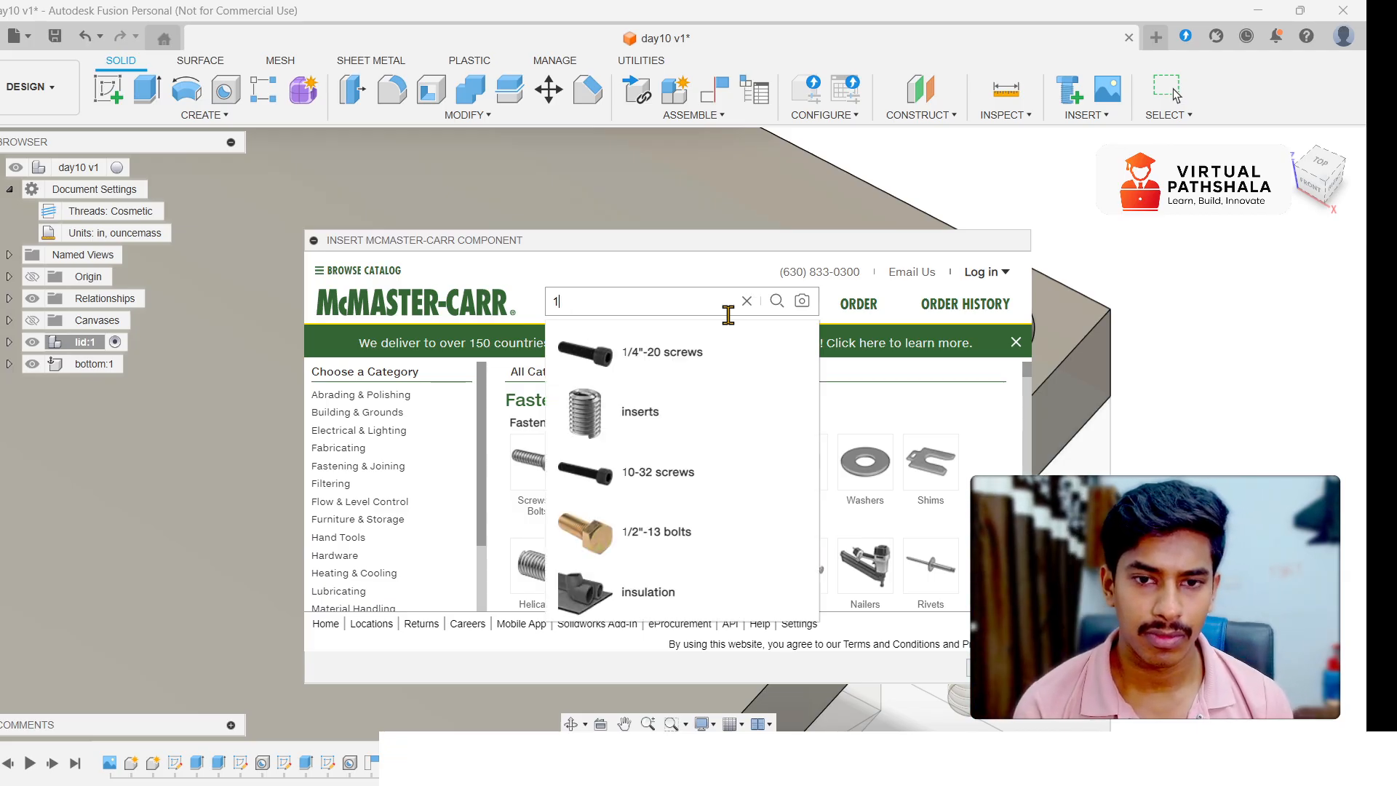
key("BackSpace")
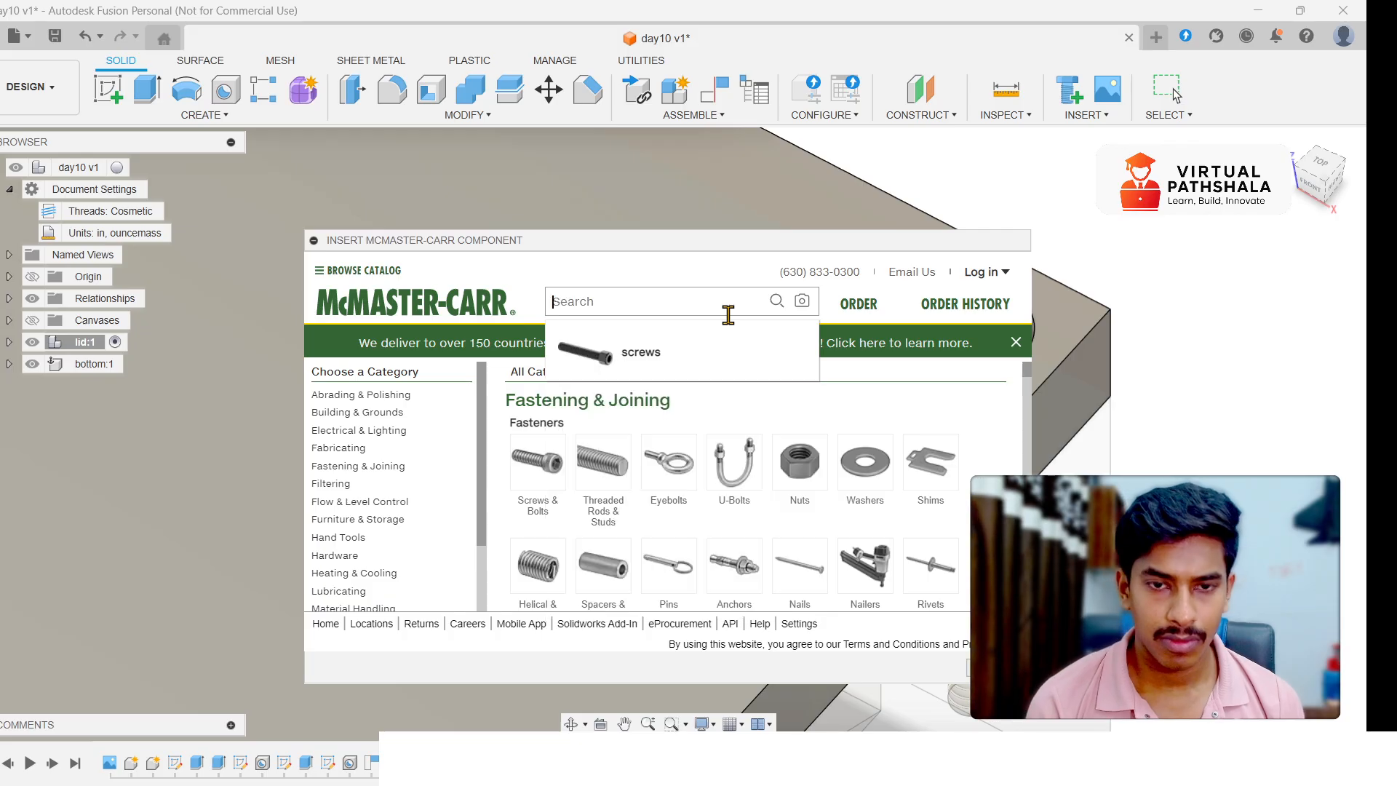
type("10-24")
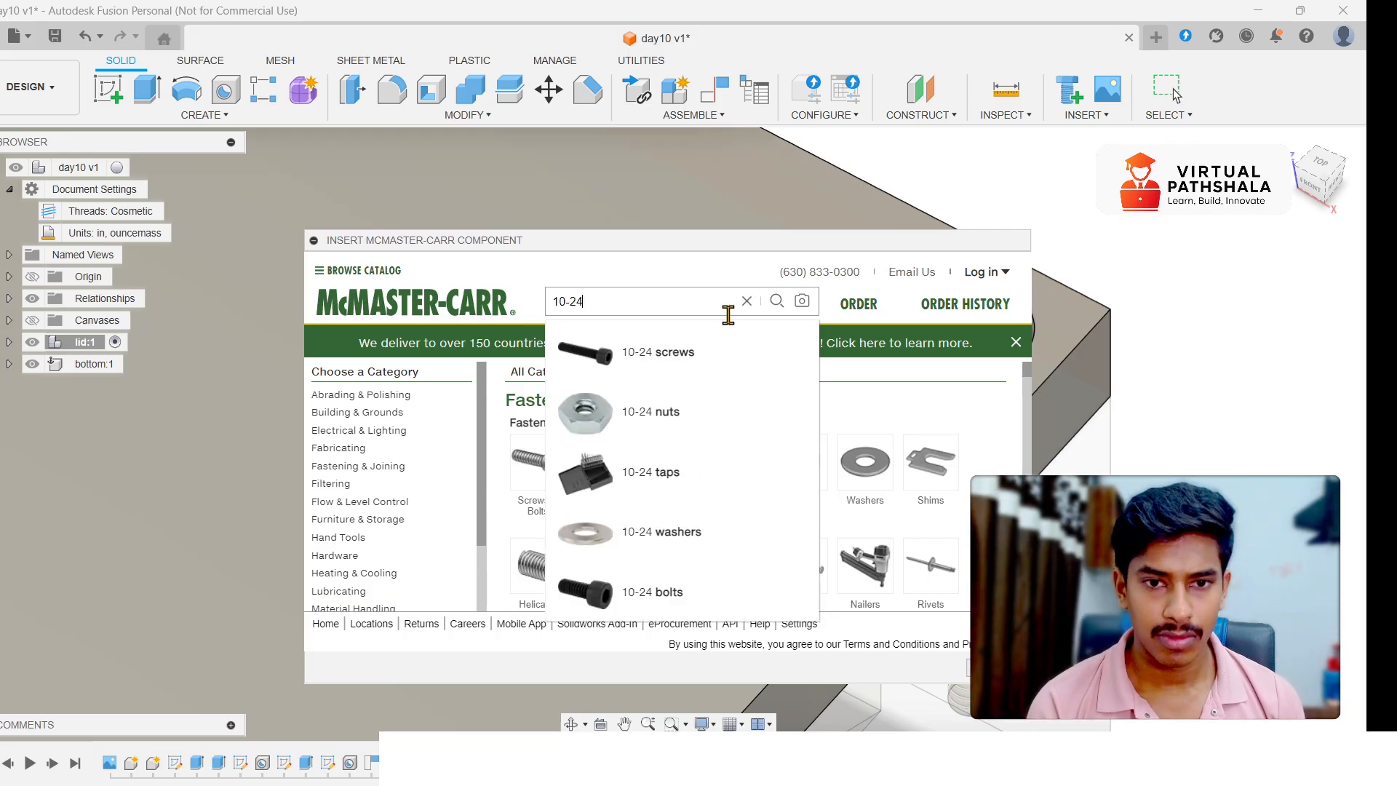
left_click(731, 353)
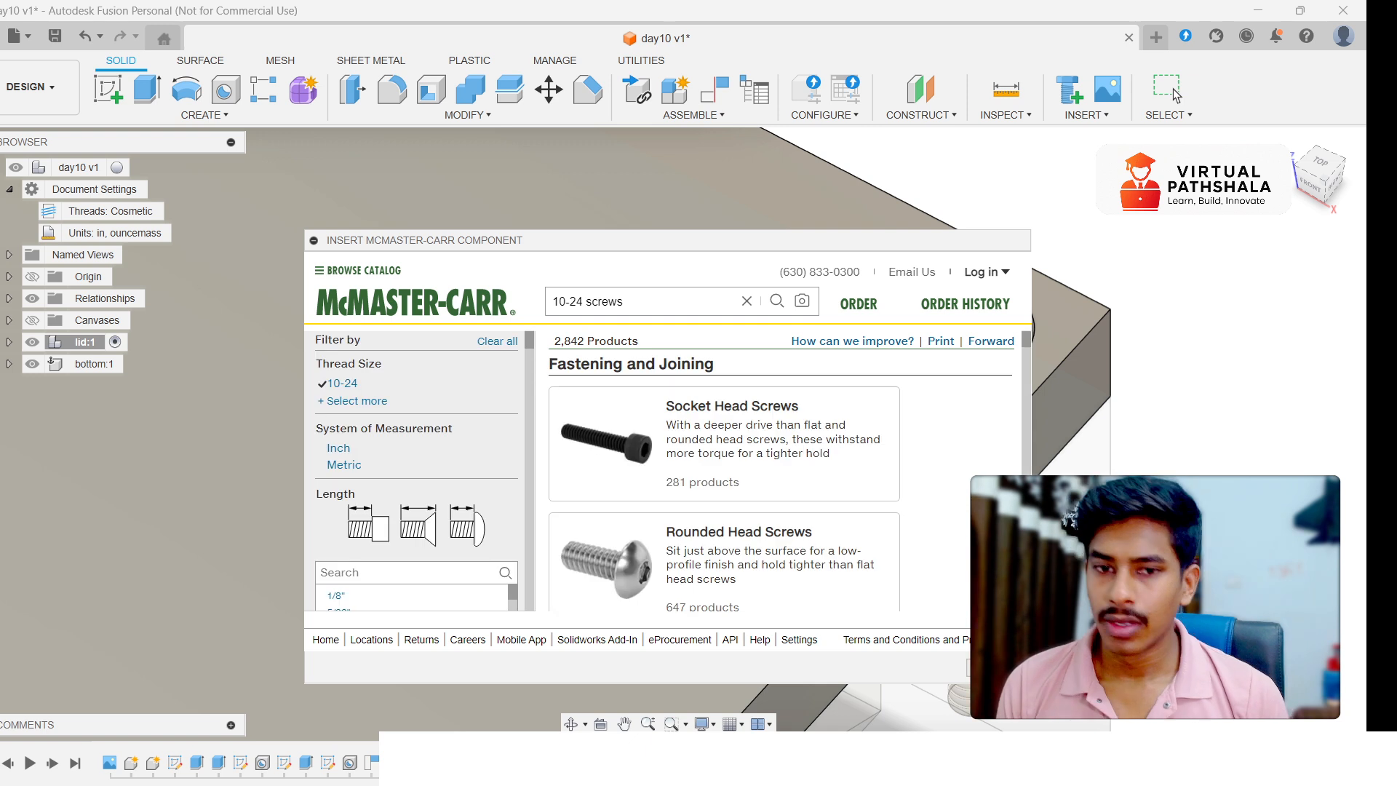
- Narrow the results to Socket Head Screws and expand the Thread Size filter to all sizes
left_click(735, 481)
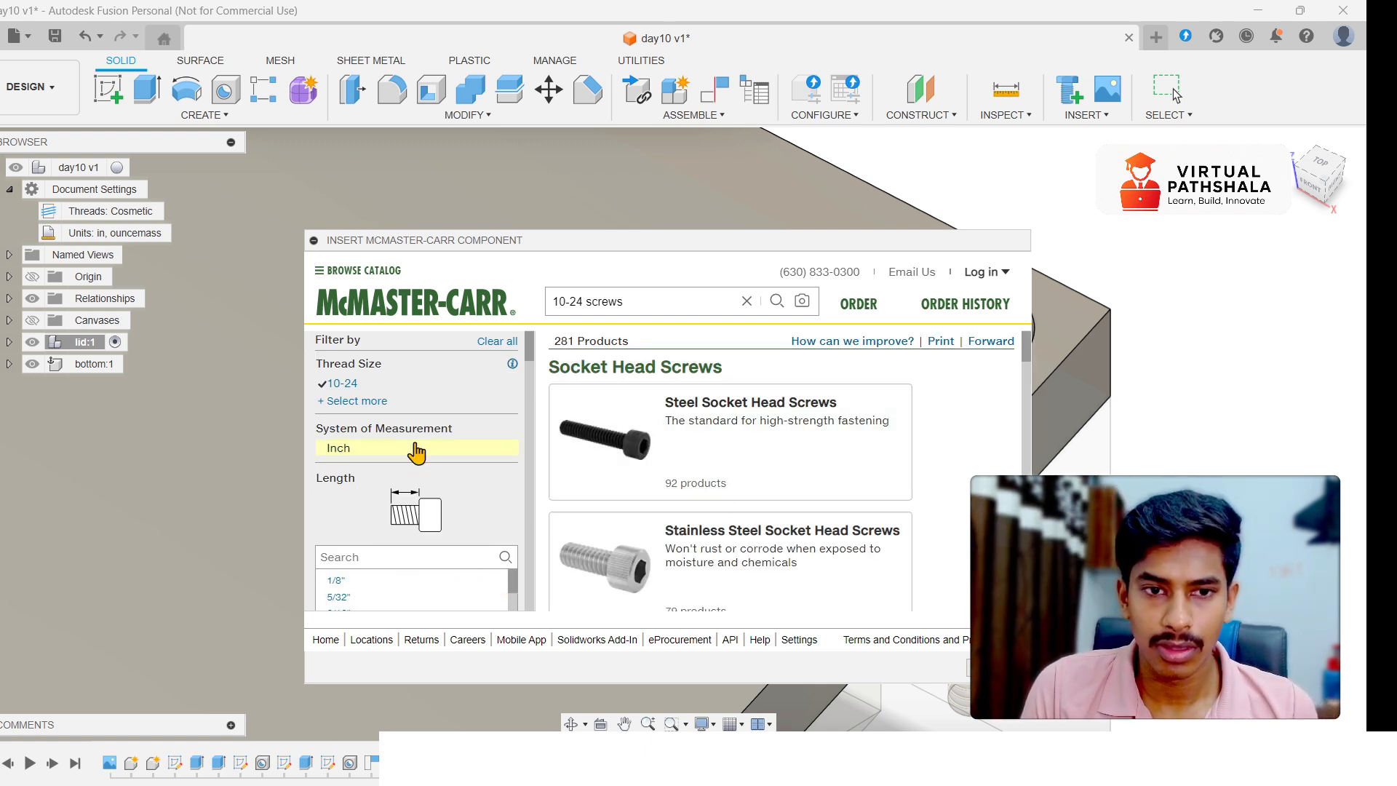
left_click(379, 401)
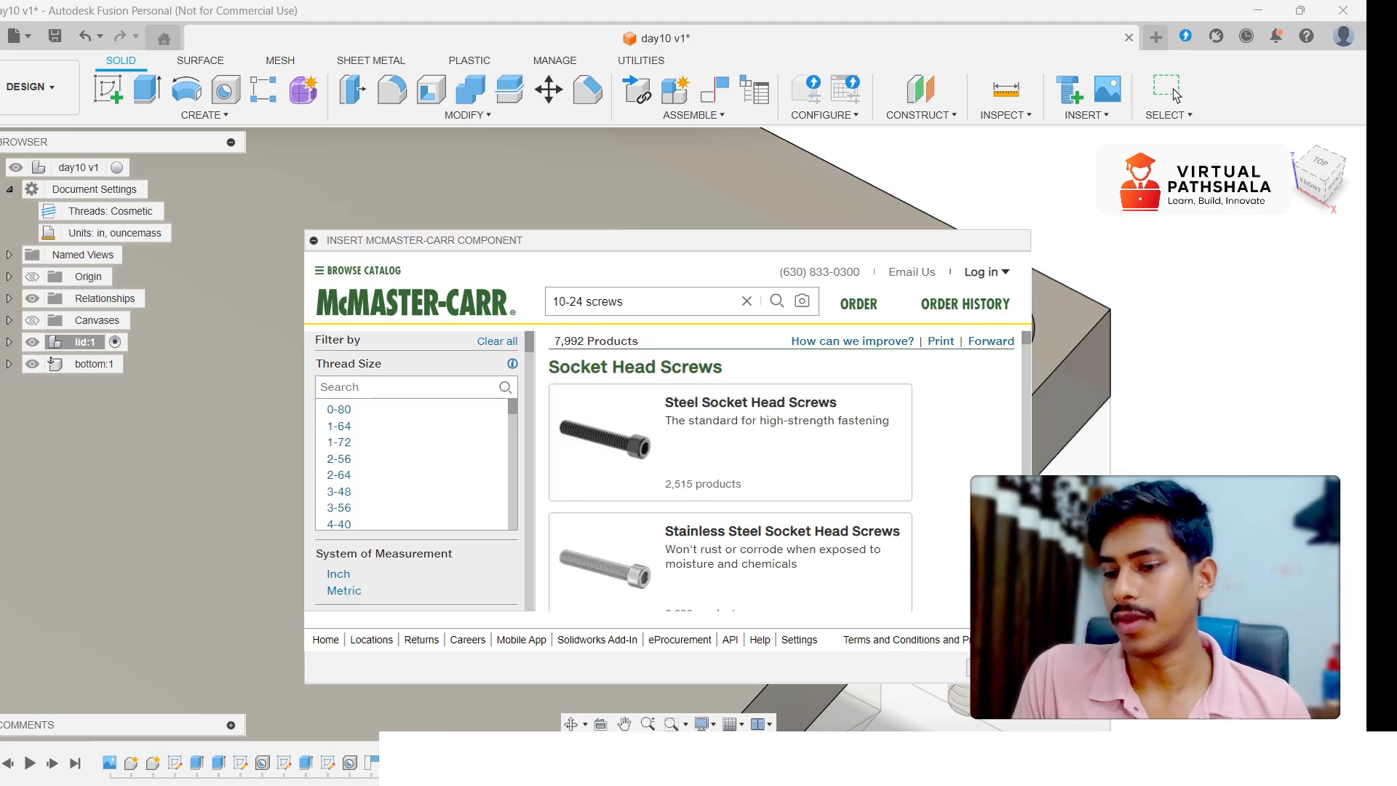
scroll(835, 489, "down", 5)
scroll(837, 491, "up", 5)
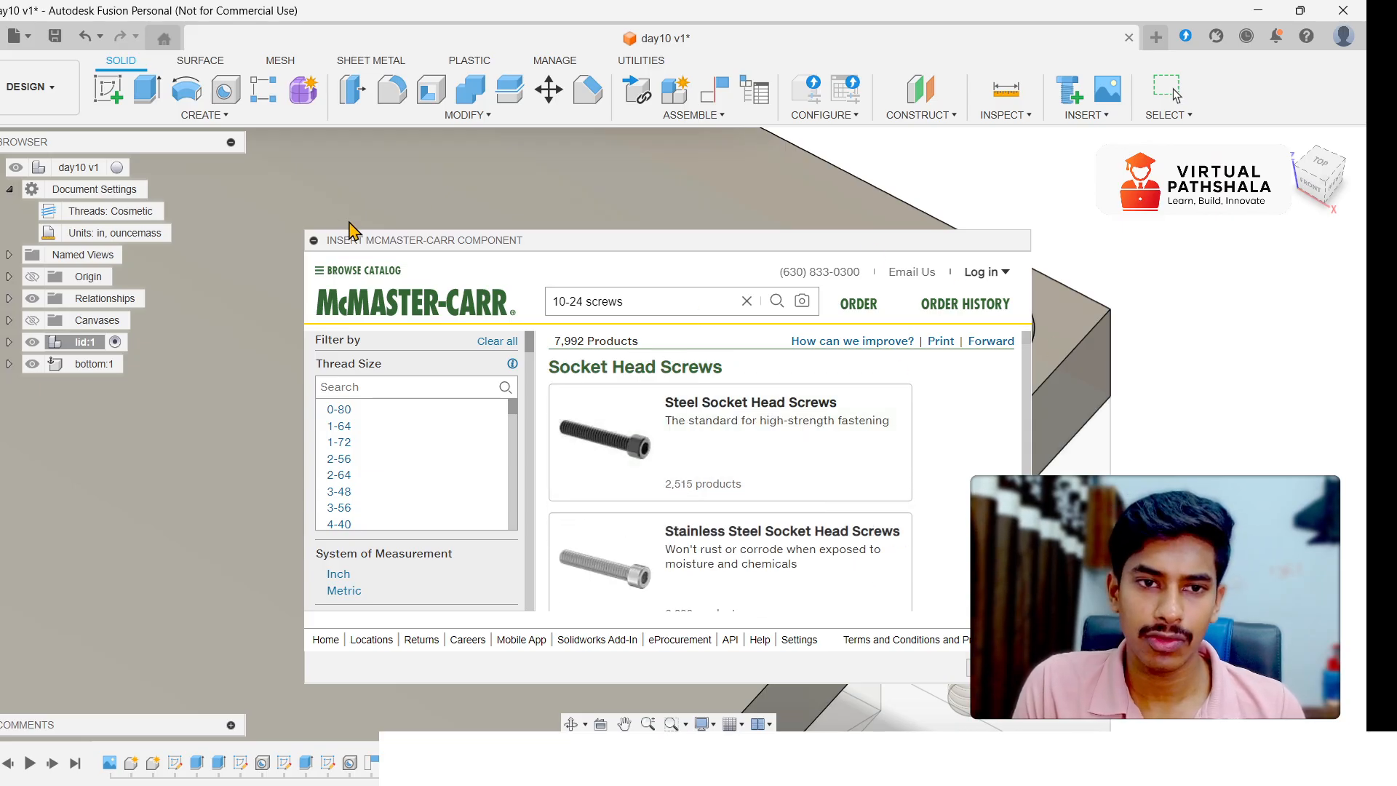
- Compare the screw with its lid hole while the catalog is collapsed, and cancel the McMaster-Carr insertion
left_click(314, 240)
scroll(946, 426, "up", 5)
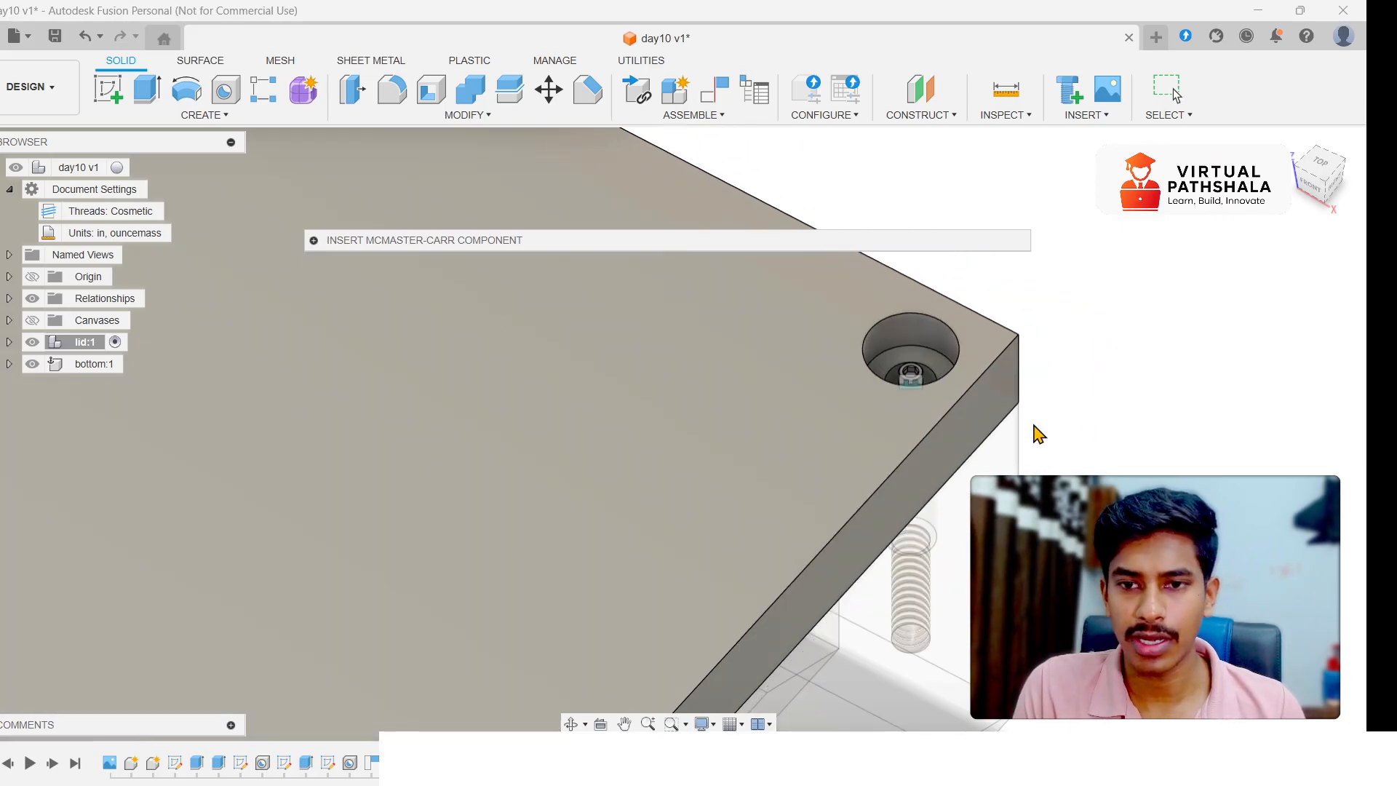
left_click(313, 241)
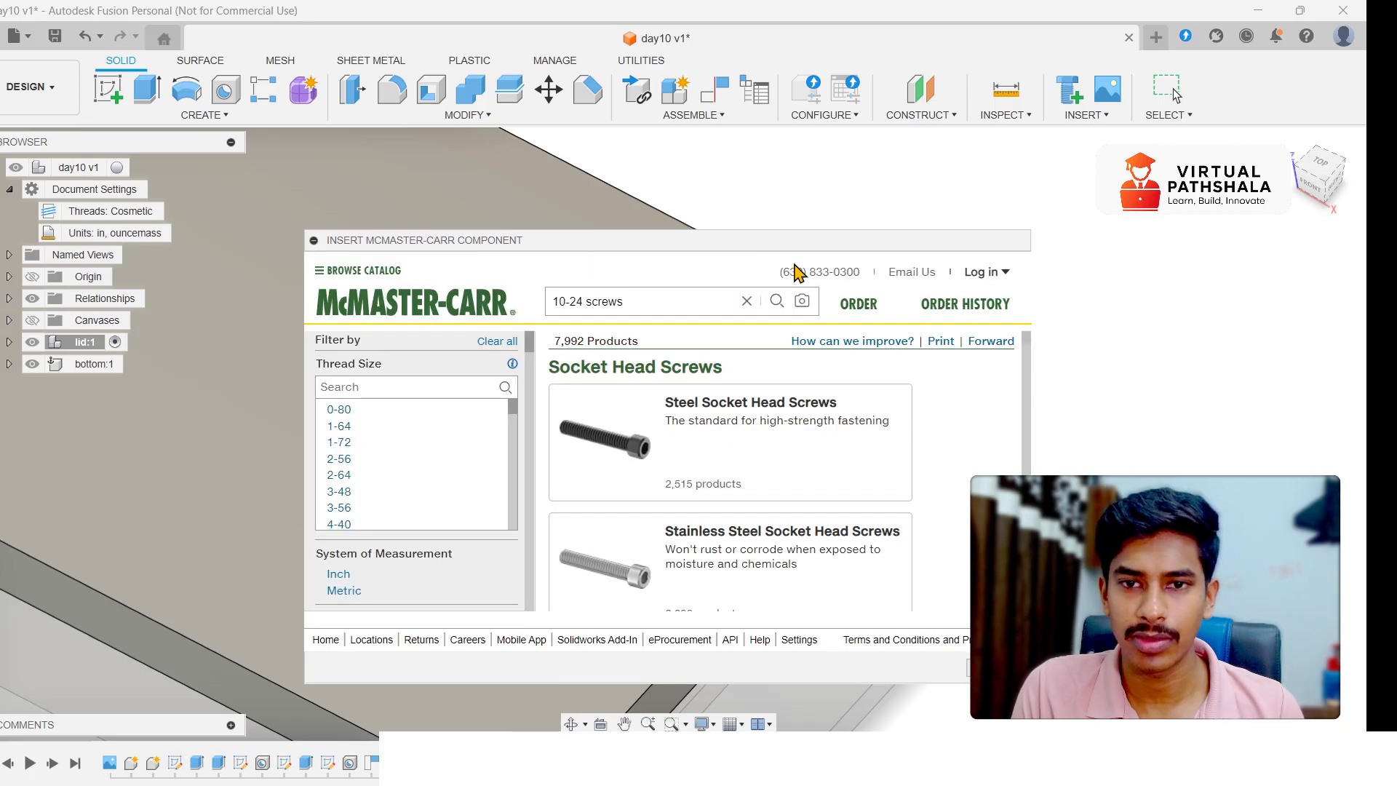
left_click(997, 667)
scroll(1048, 582, "down", 5)
scroll(743, 473, "up", 2)
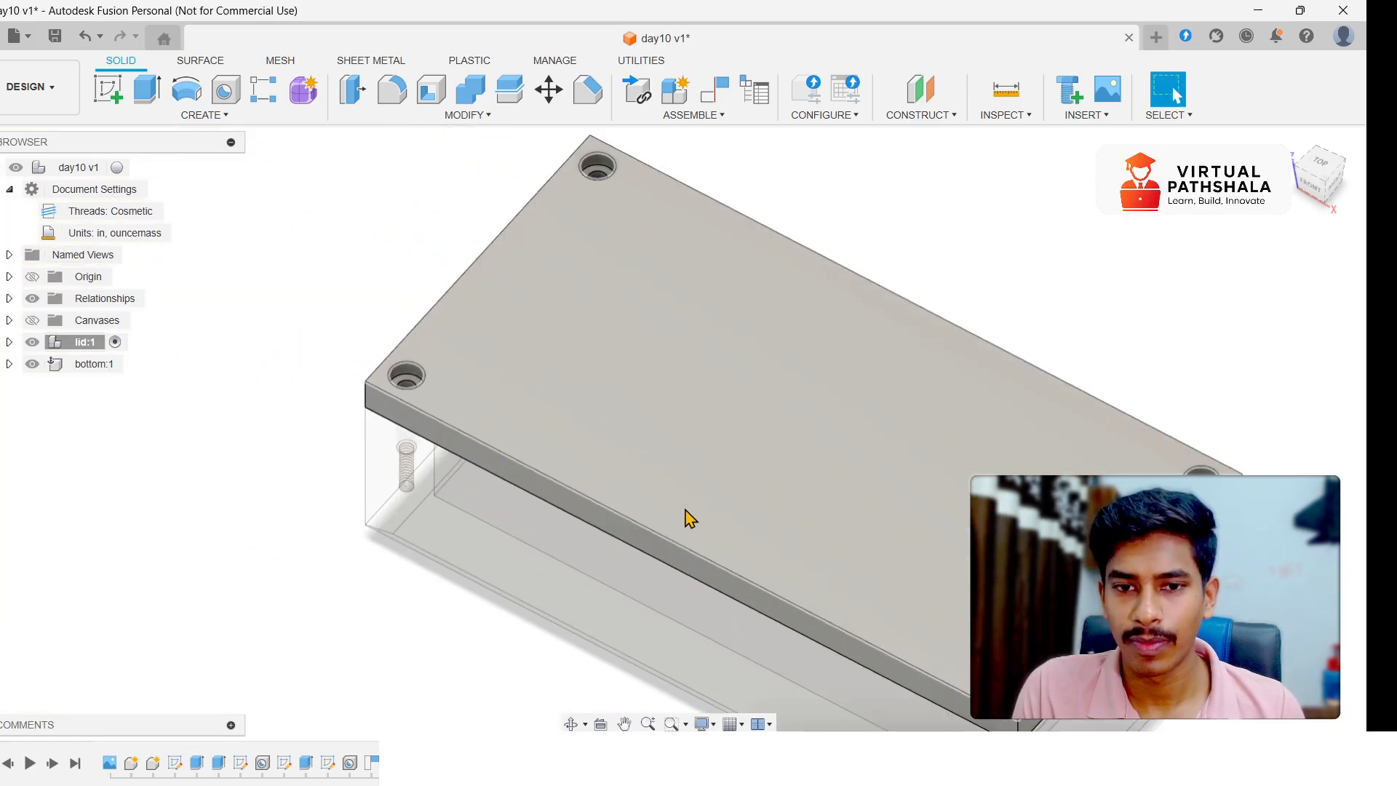